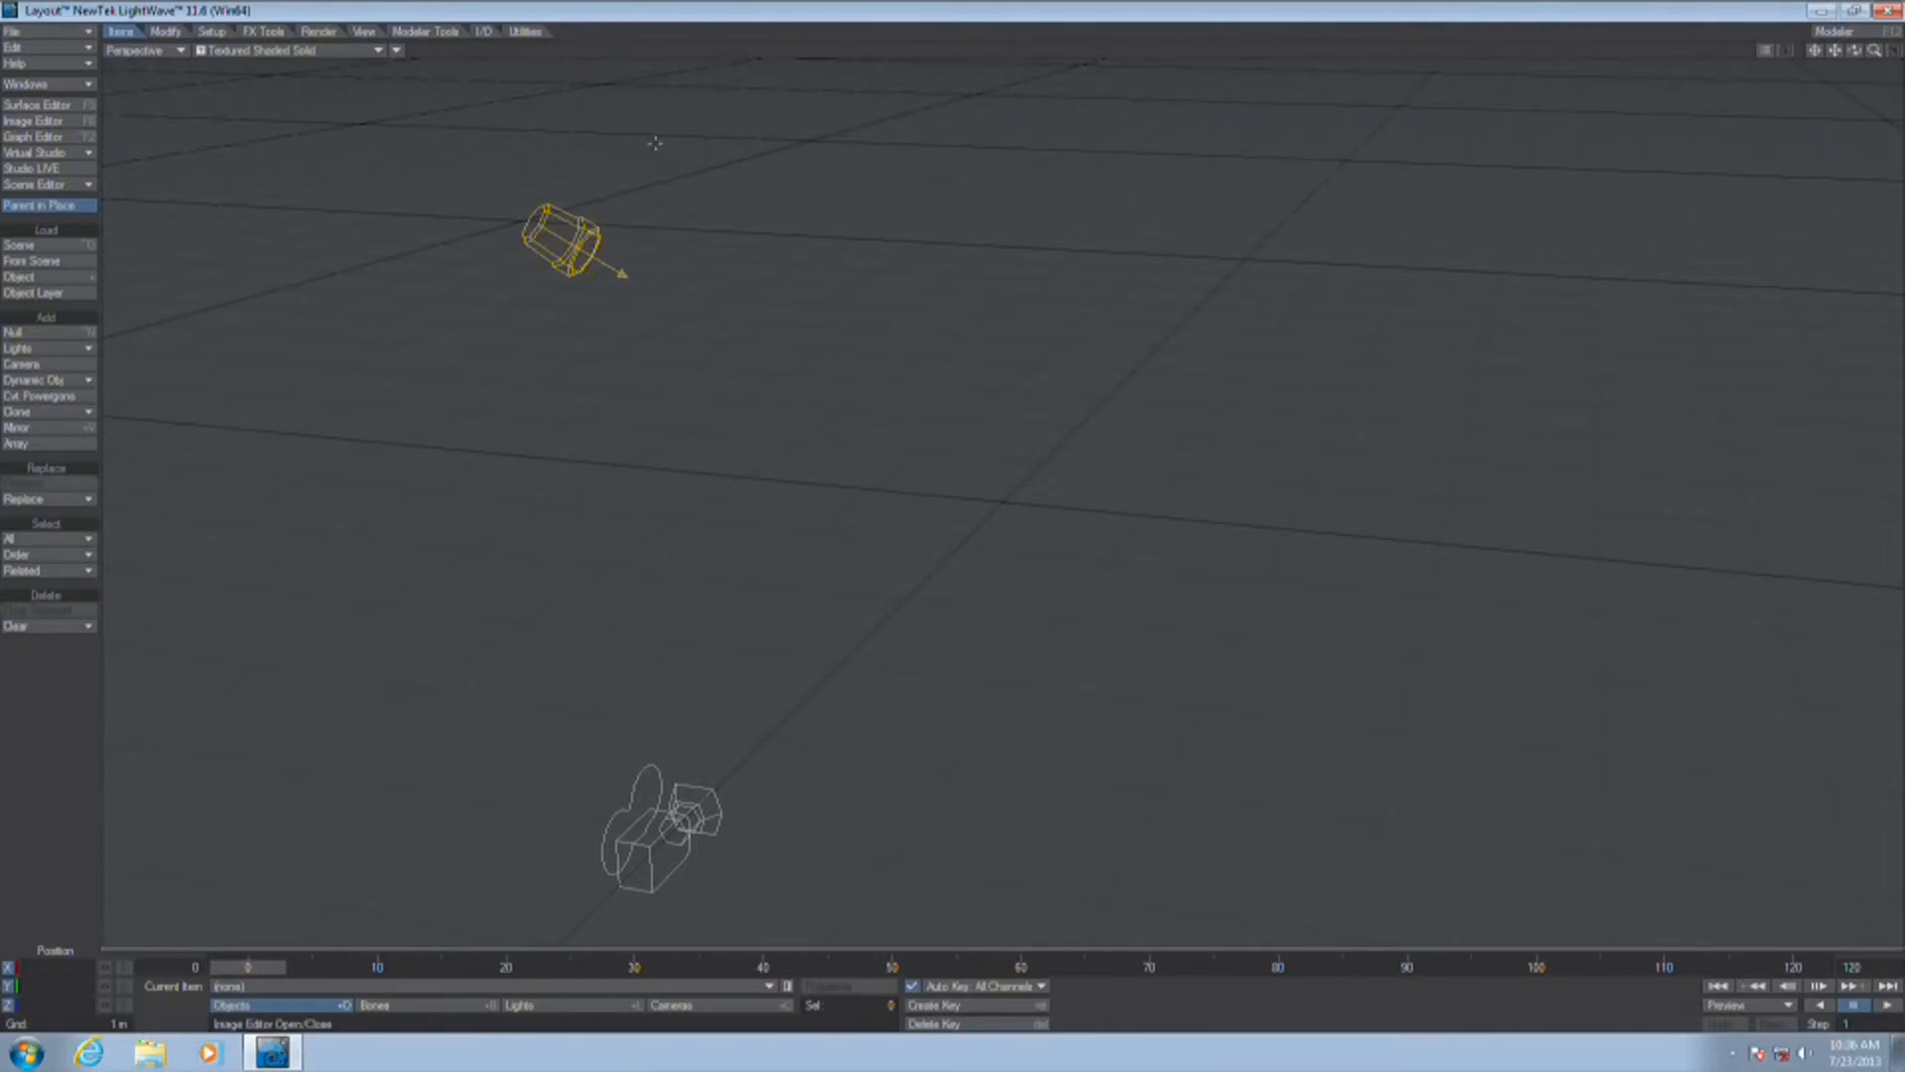
Add a ground plane object to the empty scene
left_click(438, 33)
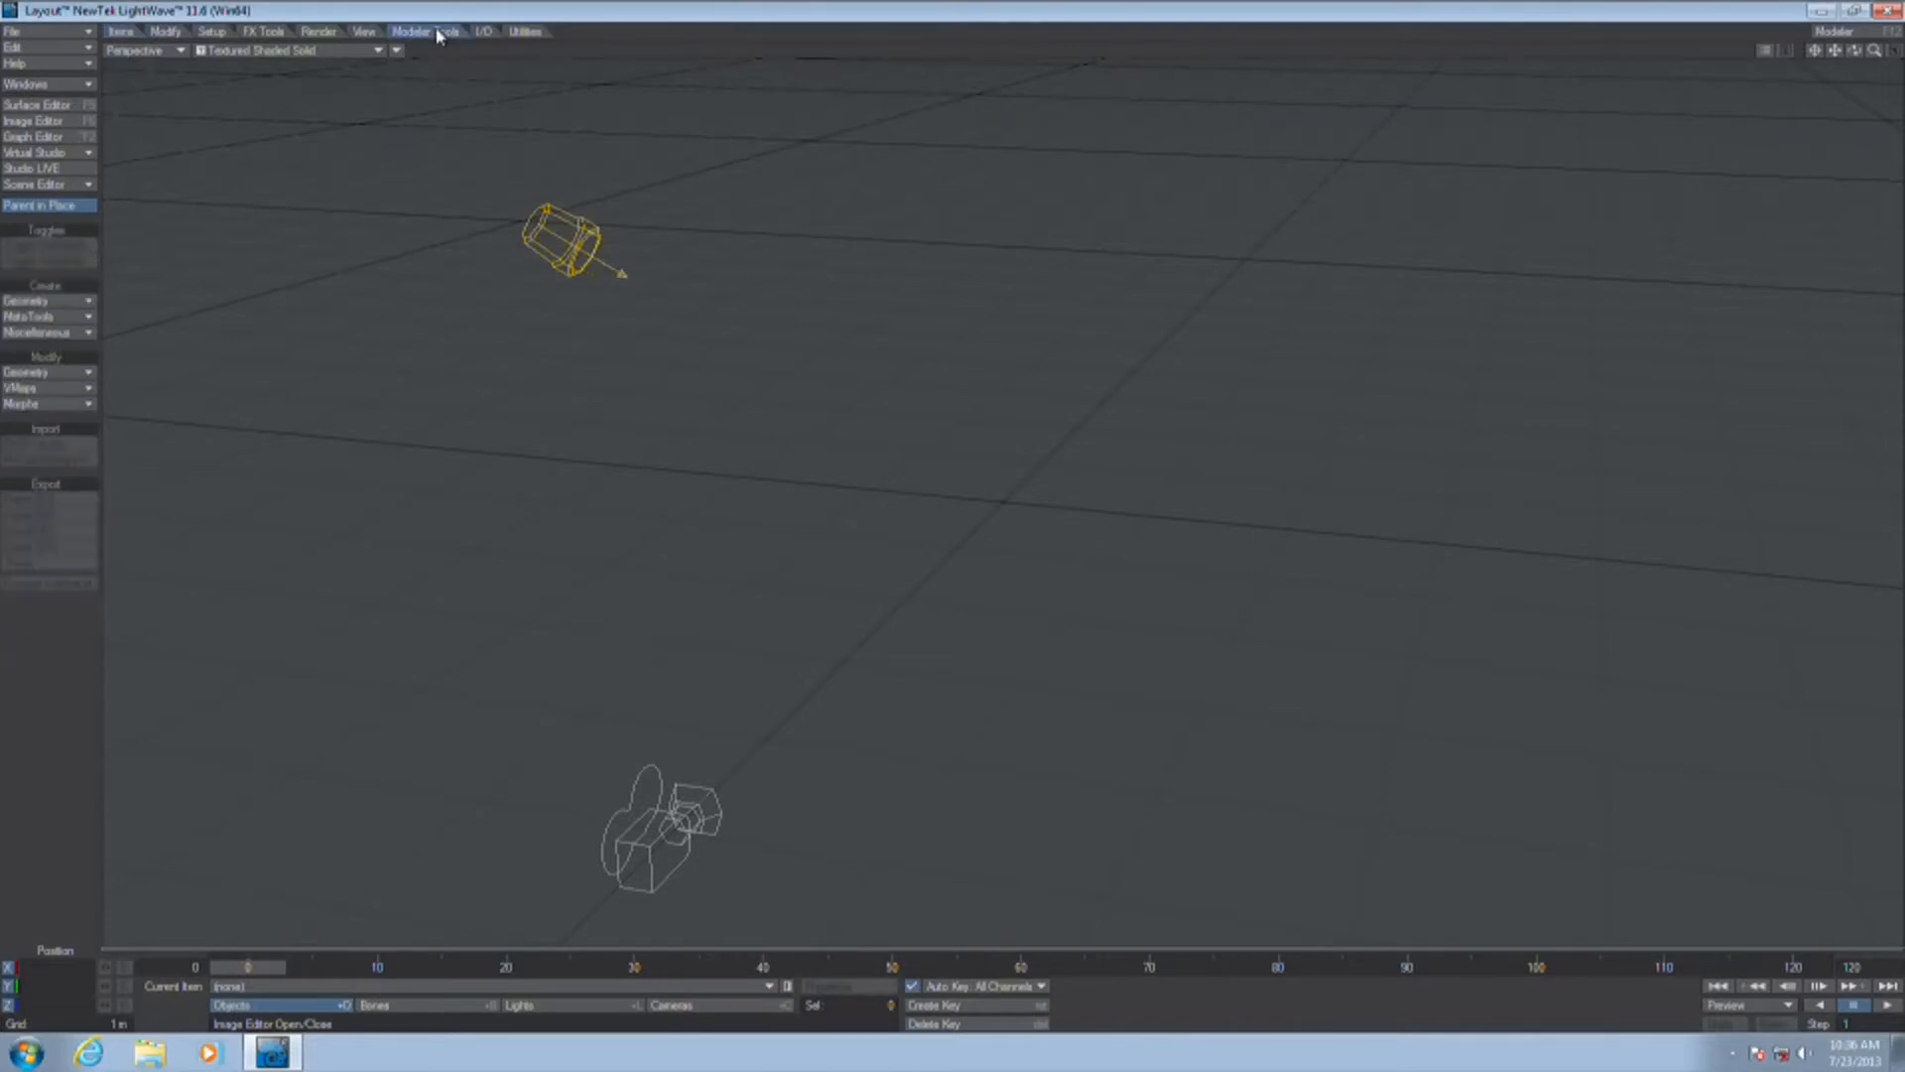
left_click(59, 300)
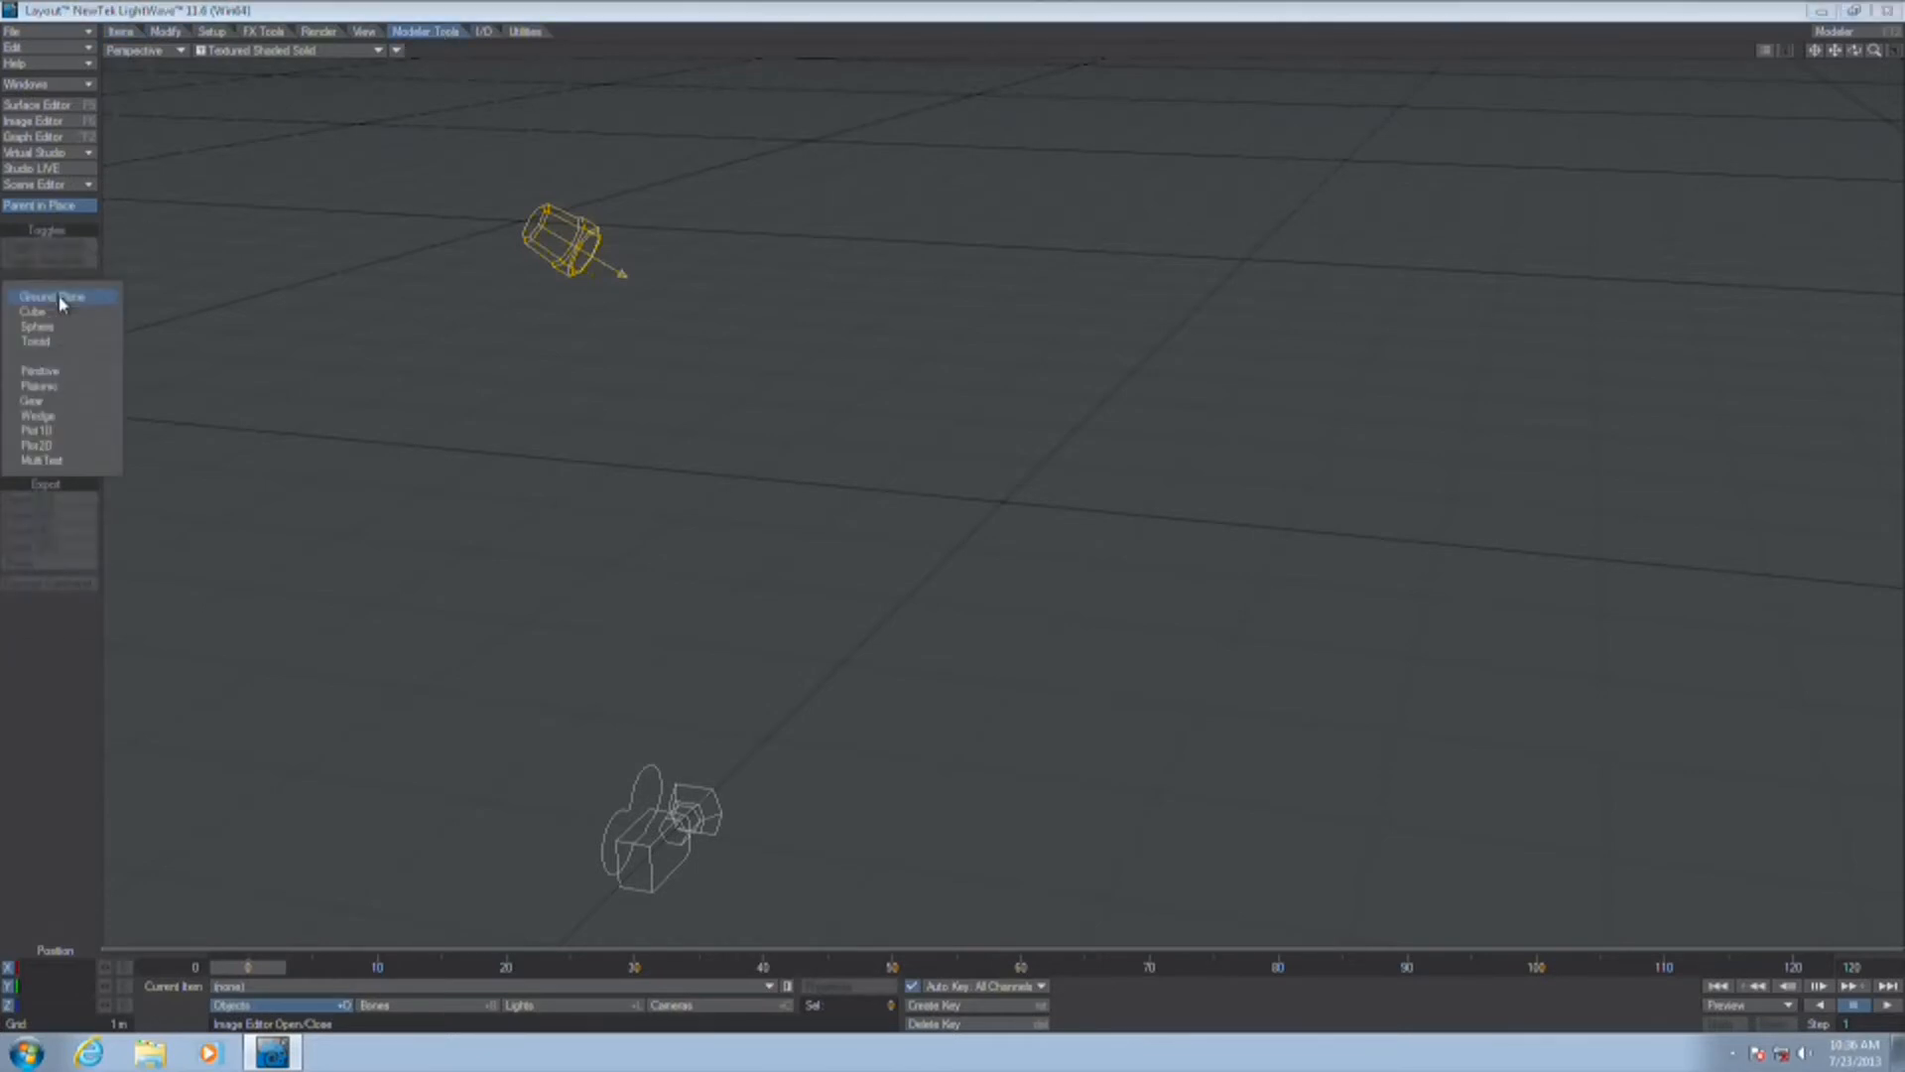
left_click(60, 298)
left_click(260, 507)
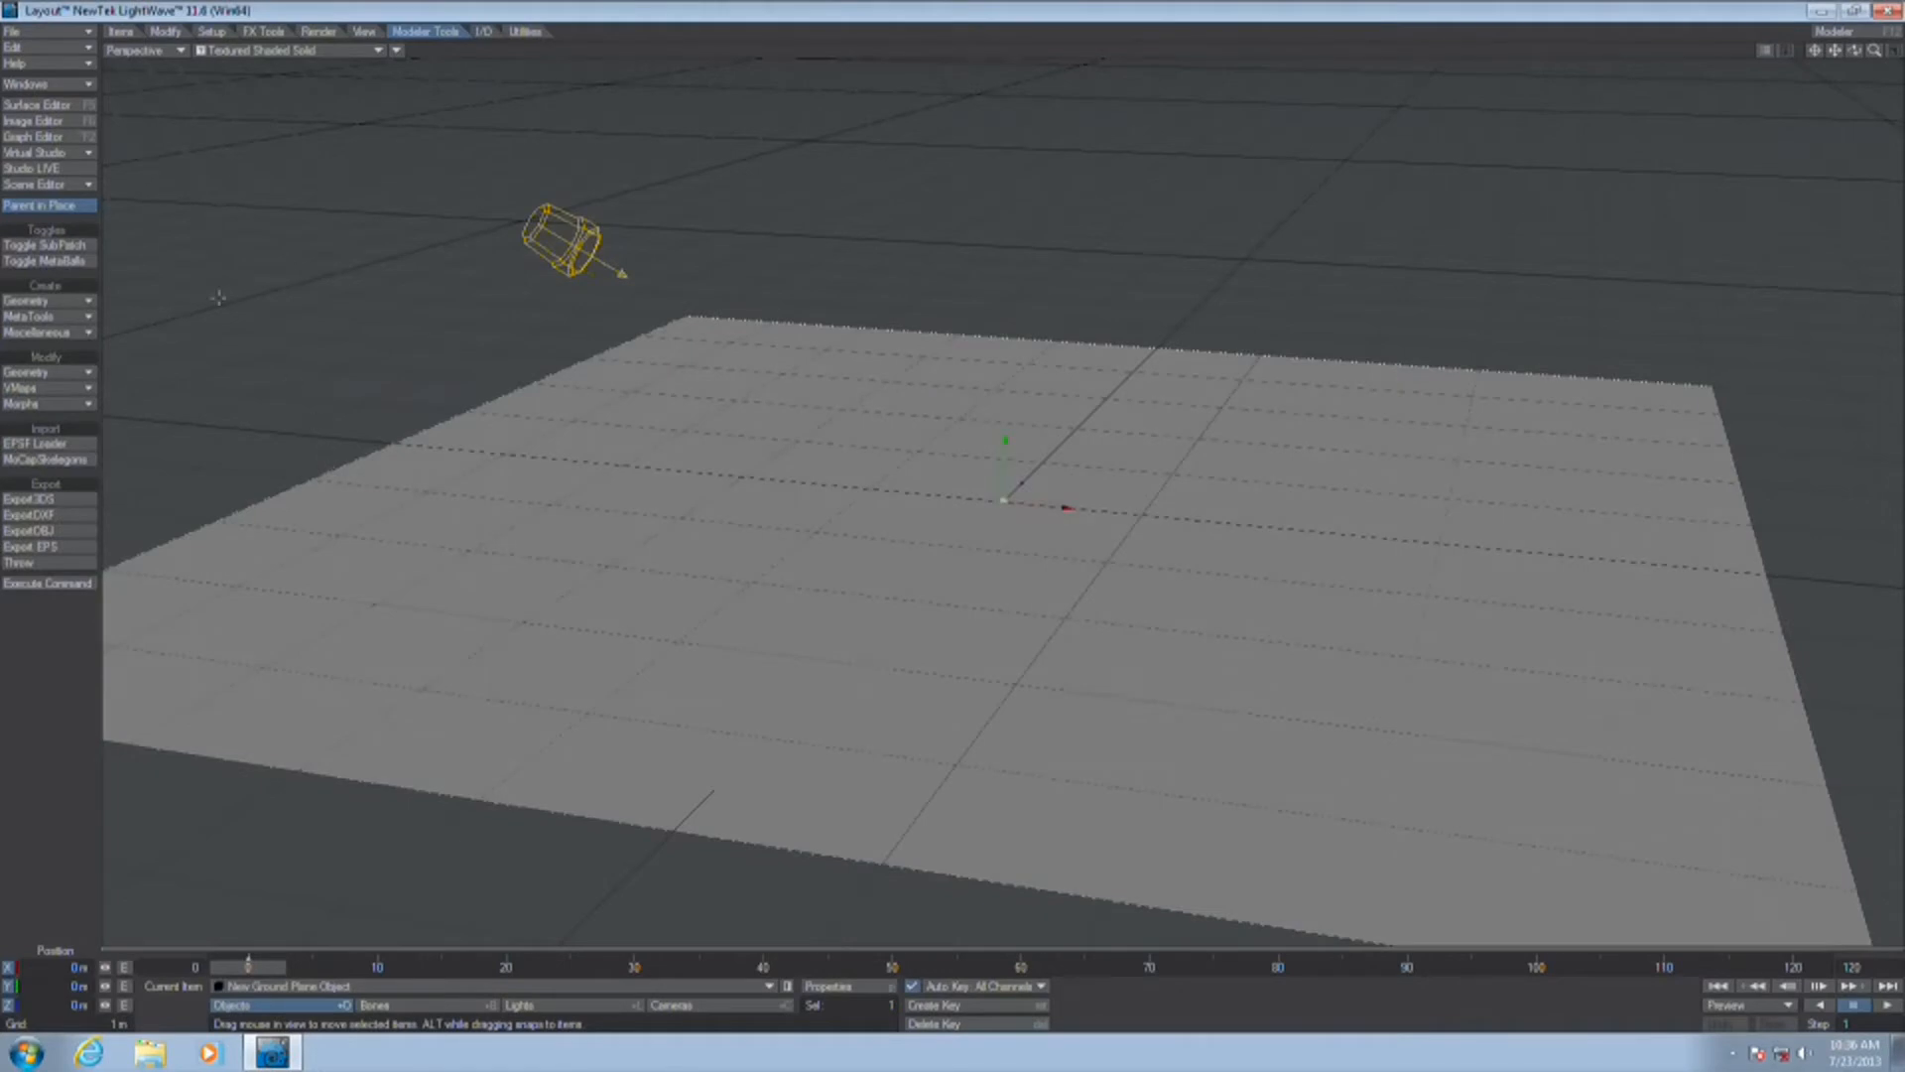
Add a sphere object to the scene
left_click(59, 300)
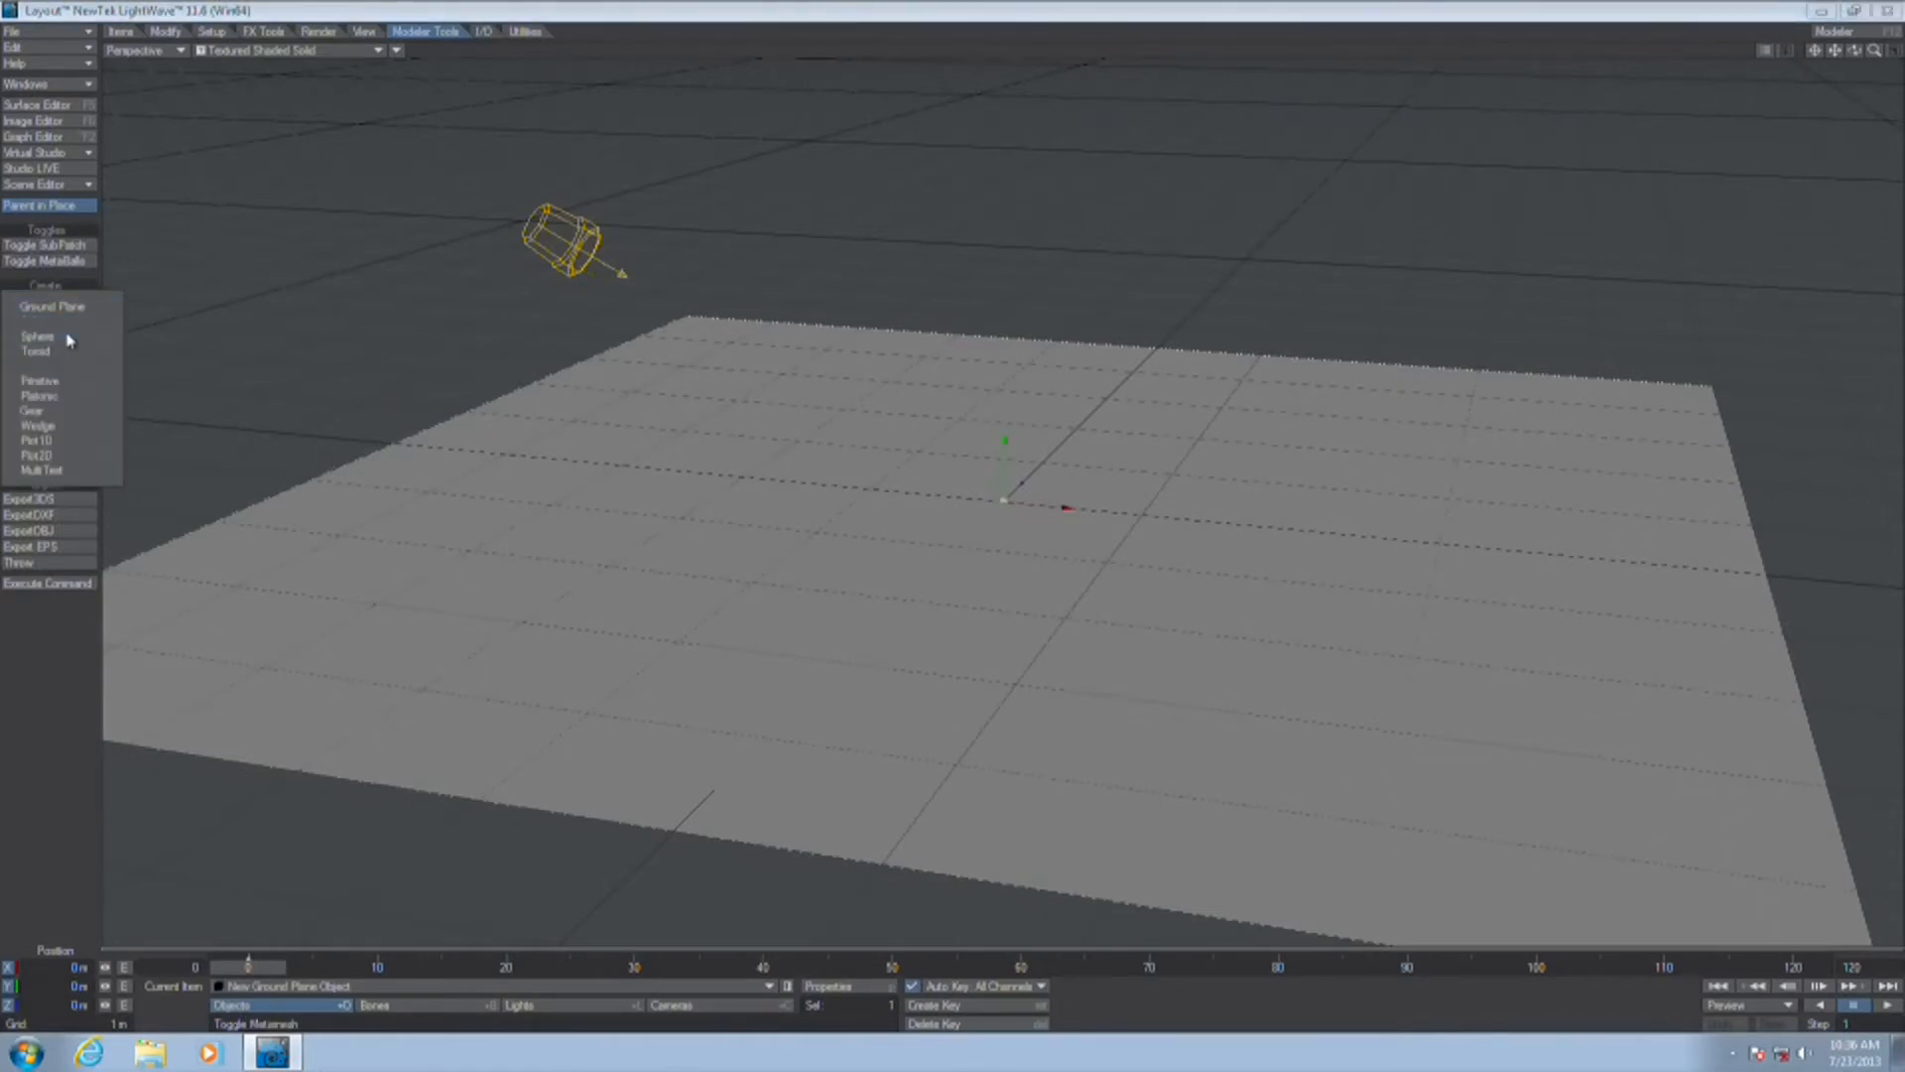
left_click(70, 339)
left_click(285, 527)
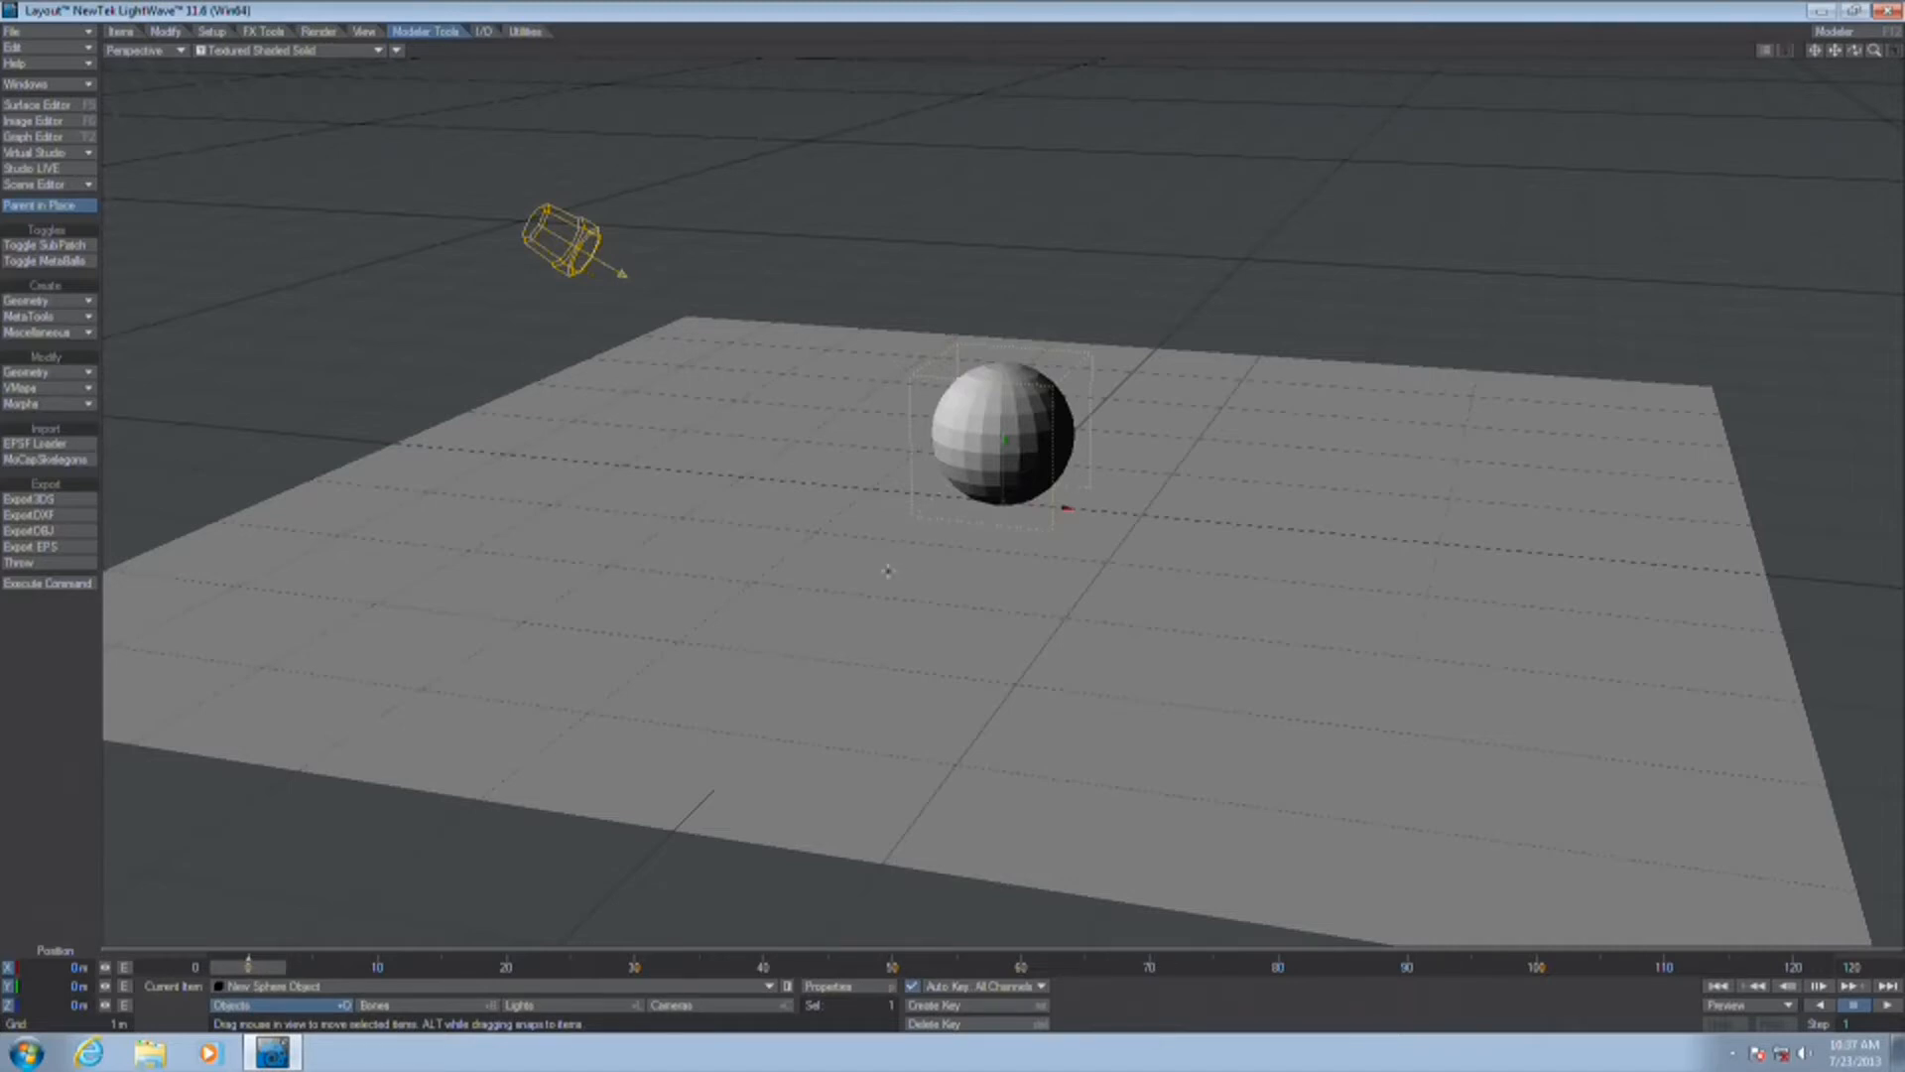
Lift the sphere 20 mm and keyframe it at about X -3.38 m, Z 2.76 m on frame 0 and X 3.52 m, Z -2.67 m on frame 120
mouse_move(875, 544)
right_mouse_down()
mouse_move(875, 585)
mouse_move(875, 516)
mouse_move(875, 544)
right_mouse_up()
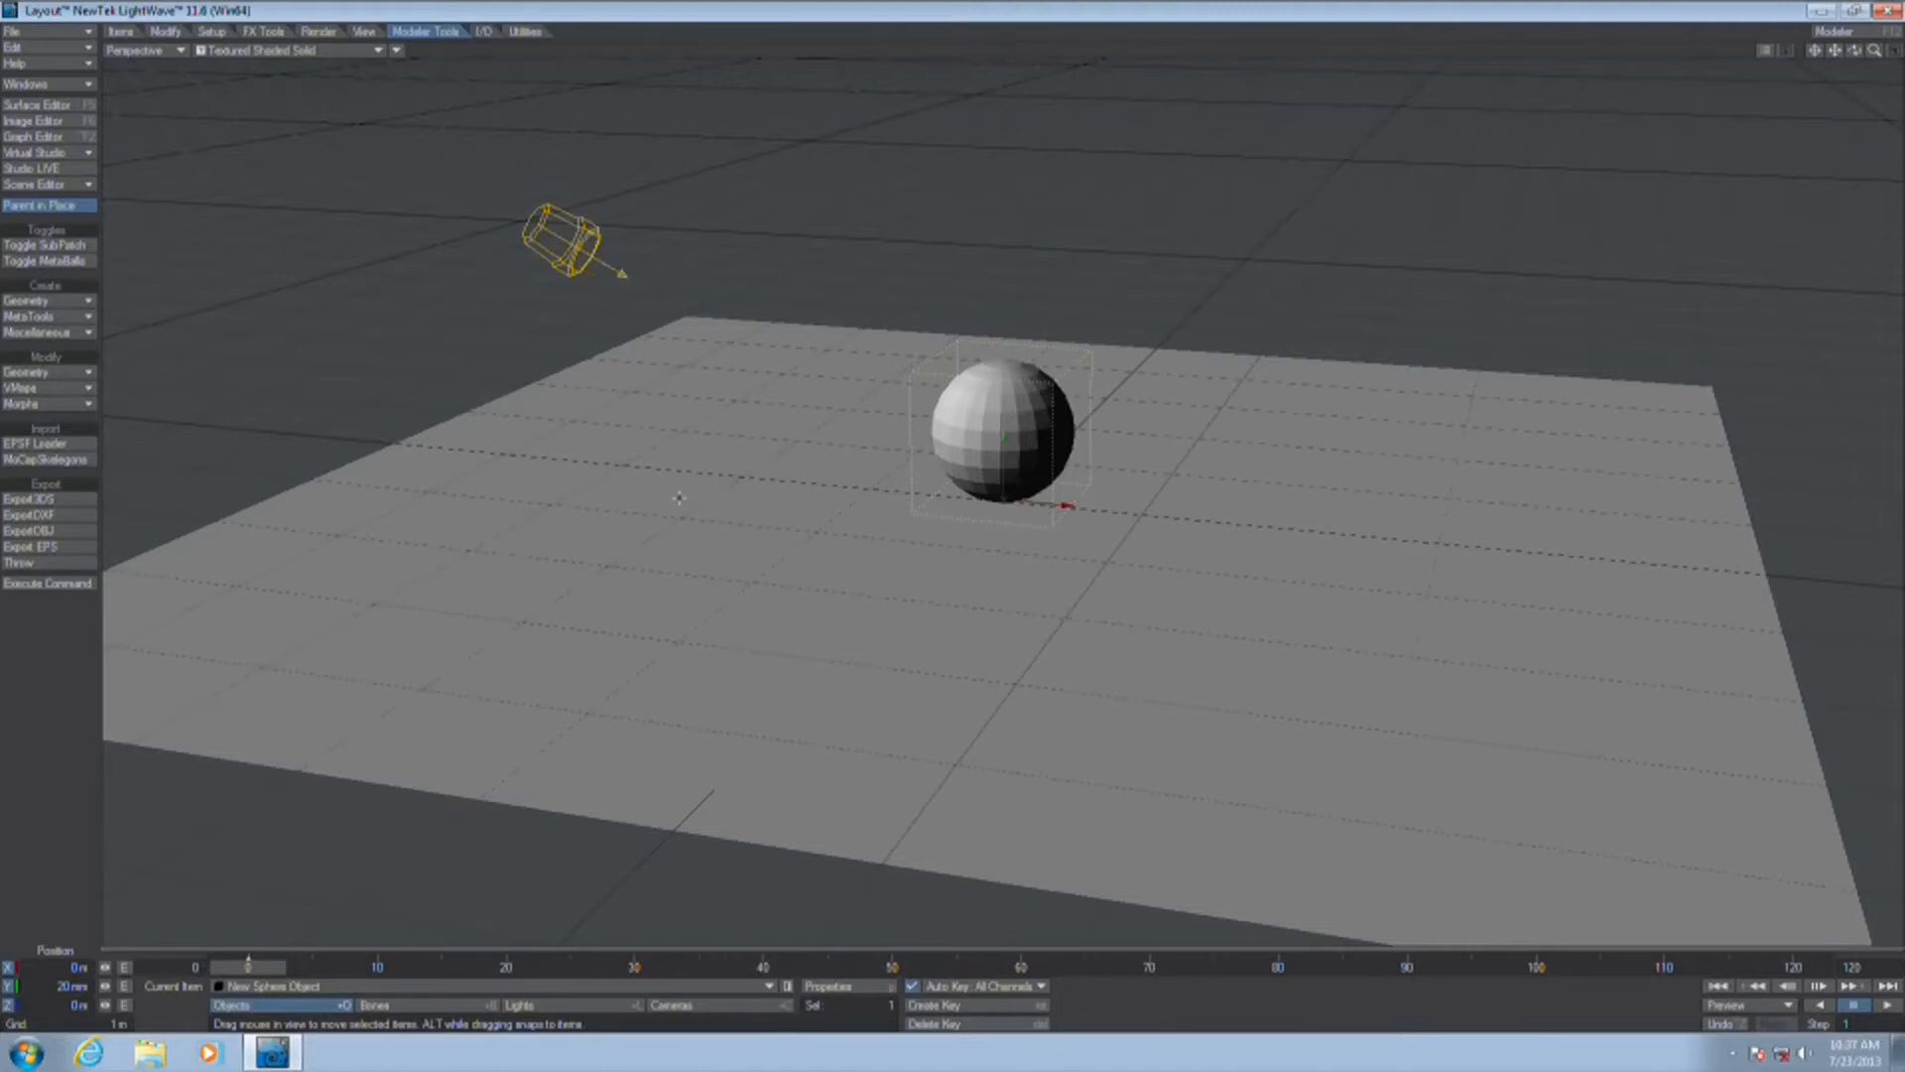
left_click_drag(728, 537, 1062, 832)
left_click(1786, 965)
left_click_drag(732, 321, 1500, 608)
left_click_drag(1042, 656, 1058, 674)
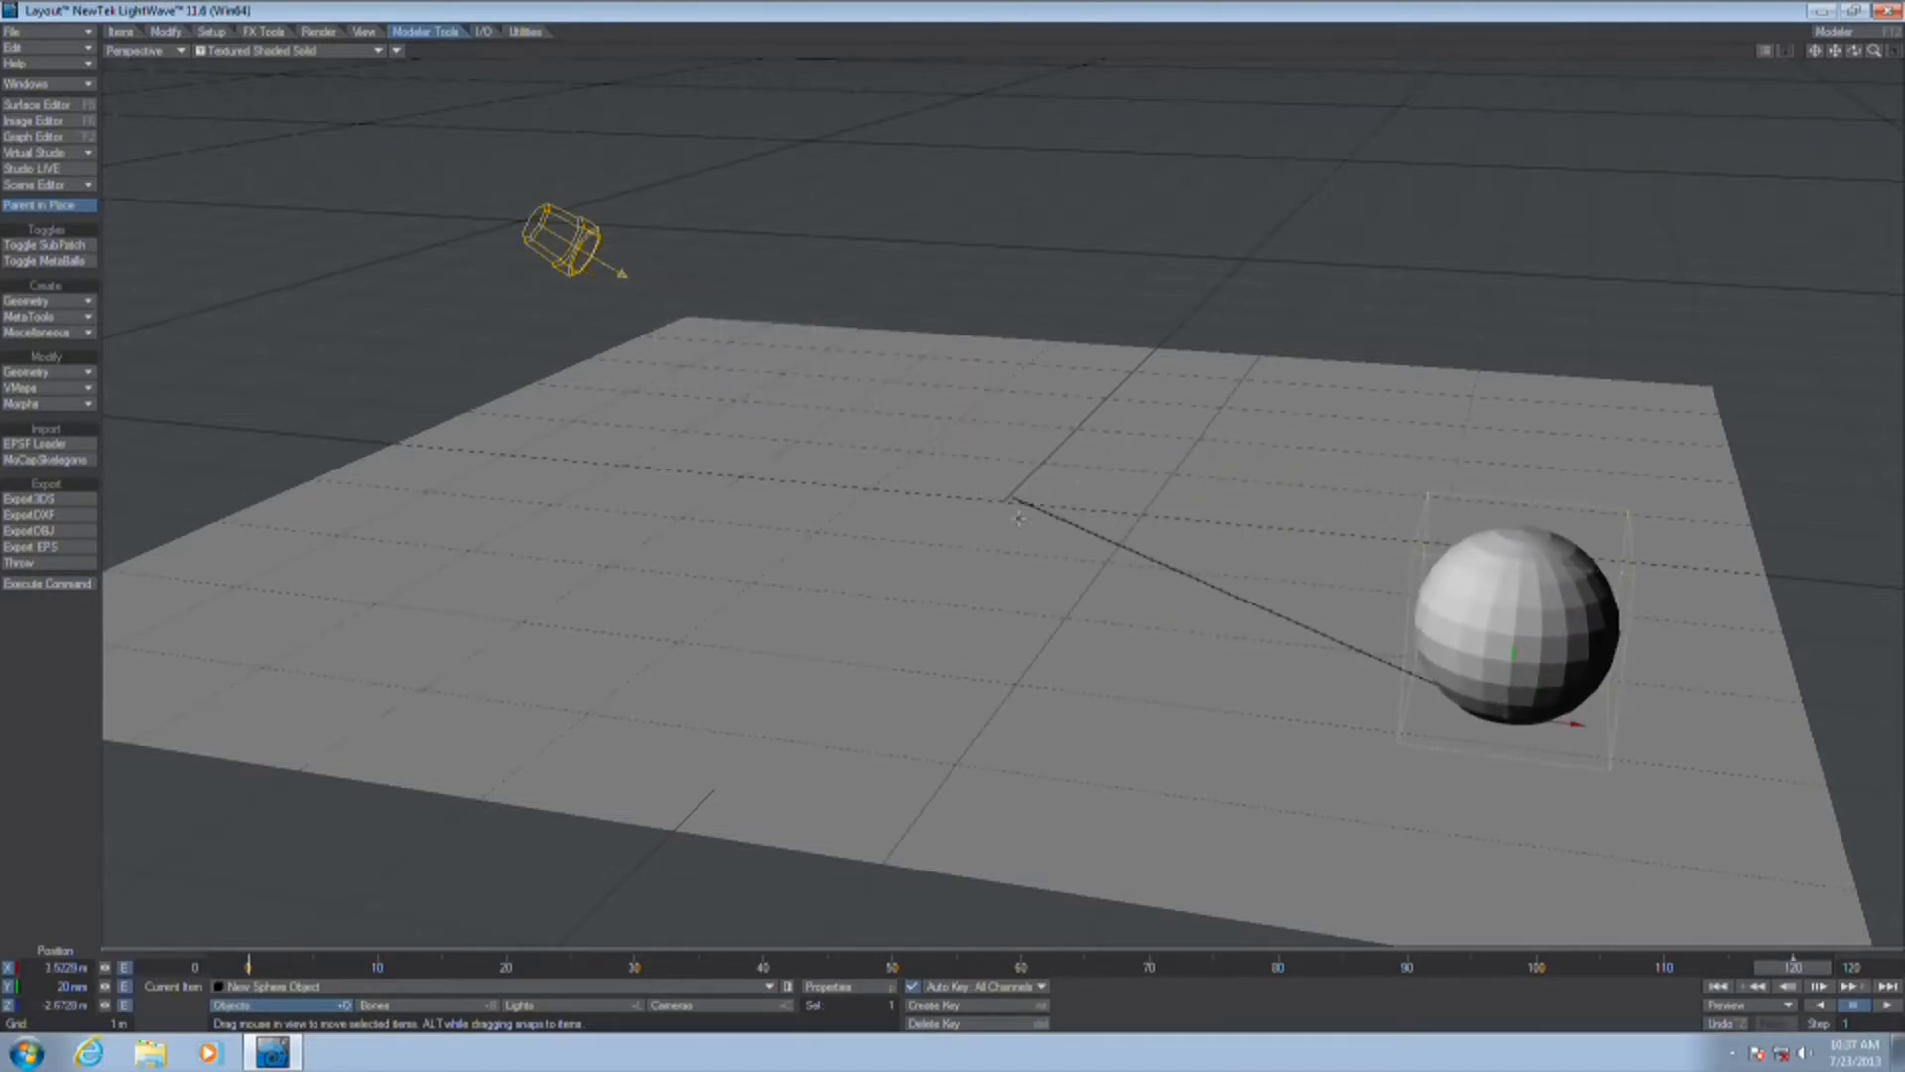
Raise the sphere above the ground plane on frame 120, and to about 670 mm in Y on frame 0
mouse_move(1854, 52)
left_mouse_down()
mouse_move(1853, 4)
mouse_move(1854, 72)
mouse_move(1854, 55)
left_mouse_up()
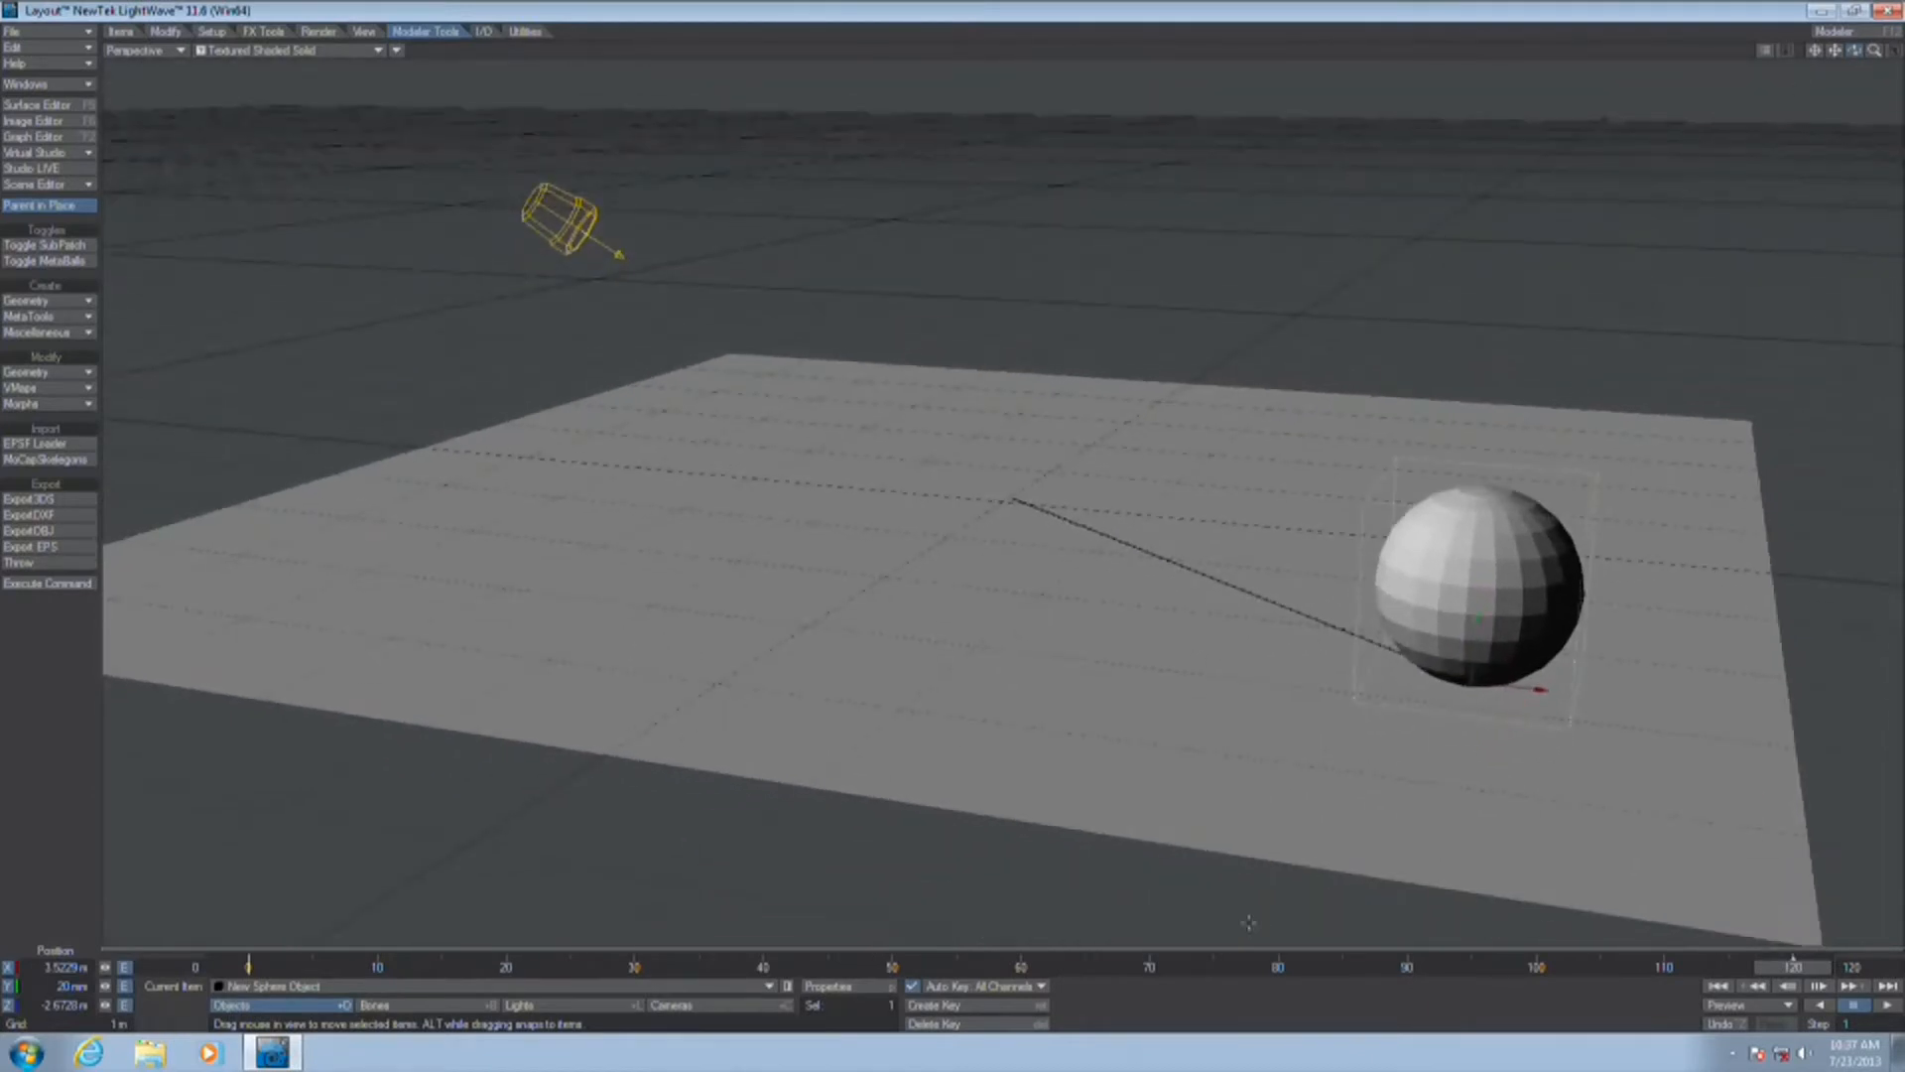
right_click_drag(1261, 920, 1260, 863)
left_click(246, 968)
right_click_drag(649, 609, 649, 538)
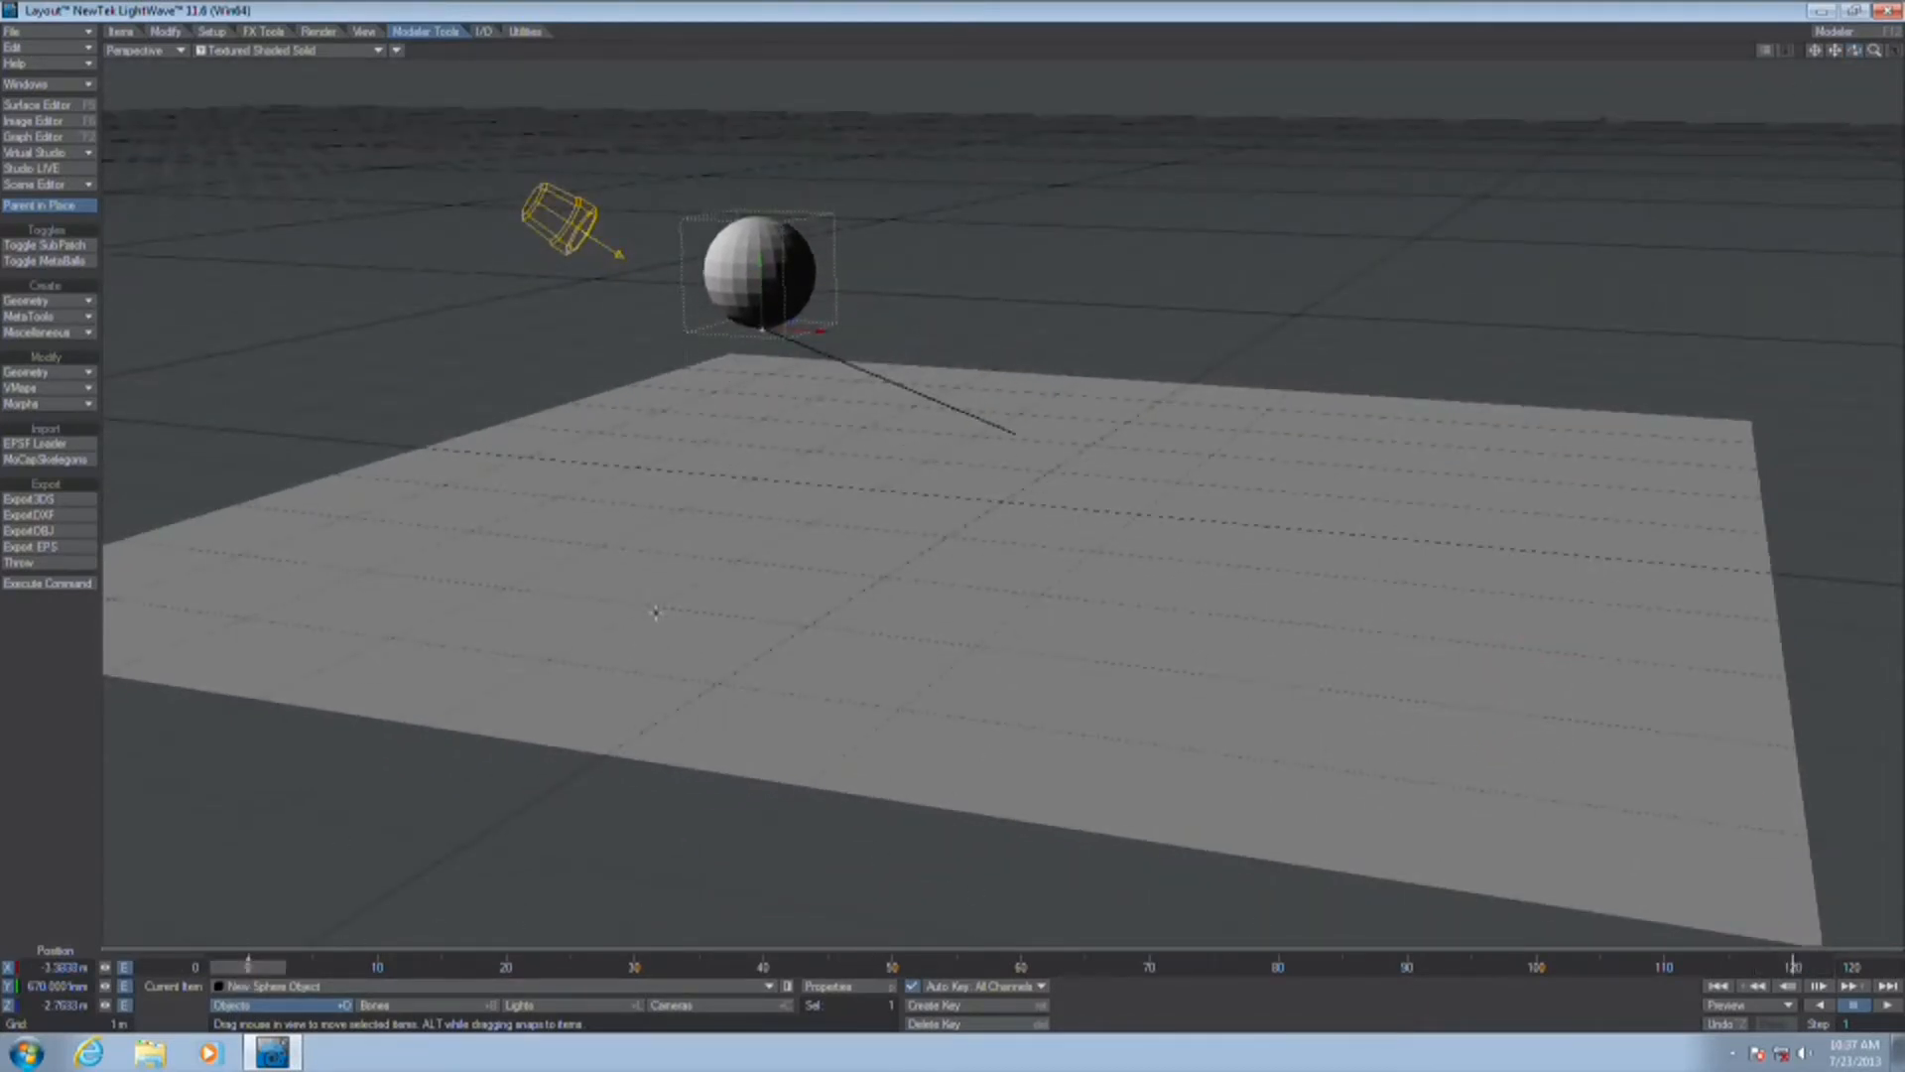
Add a Nodal Motion modifier to the sphere's motion options and open its node editor
key("m")
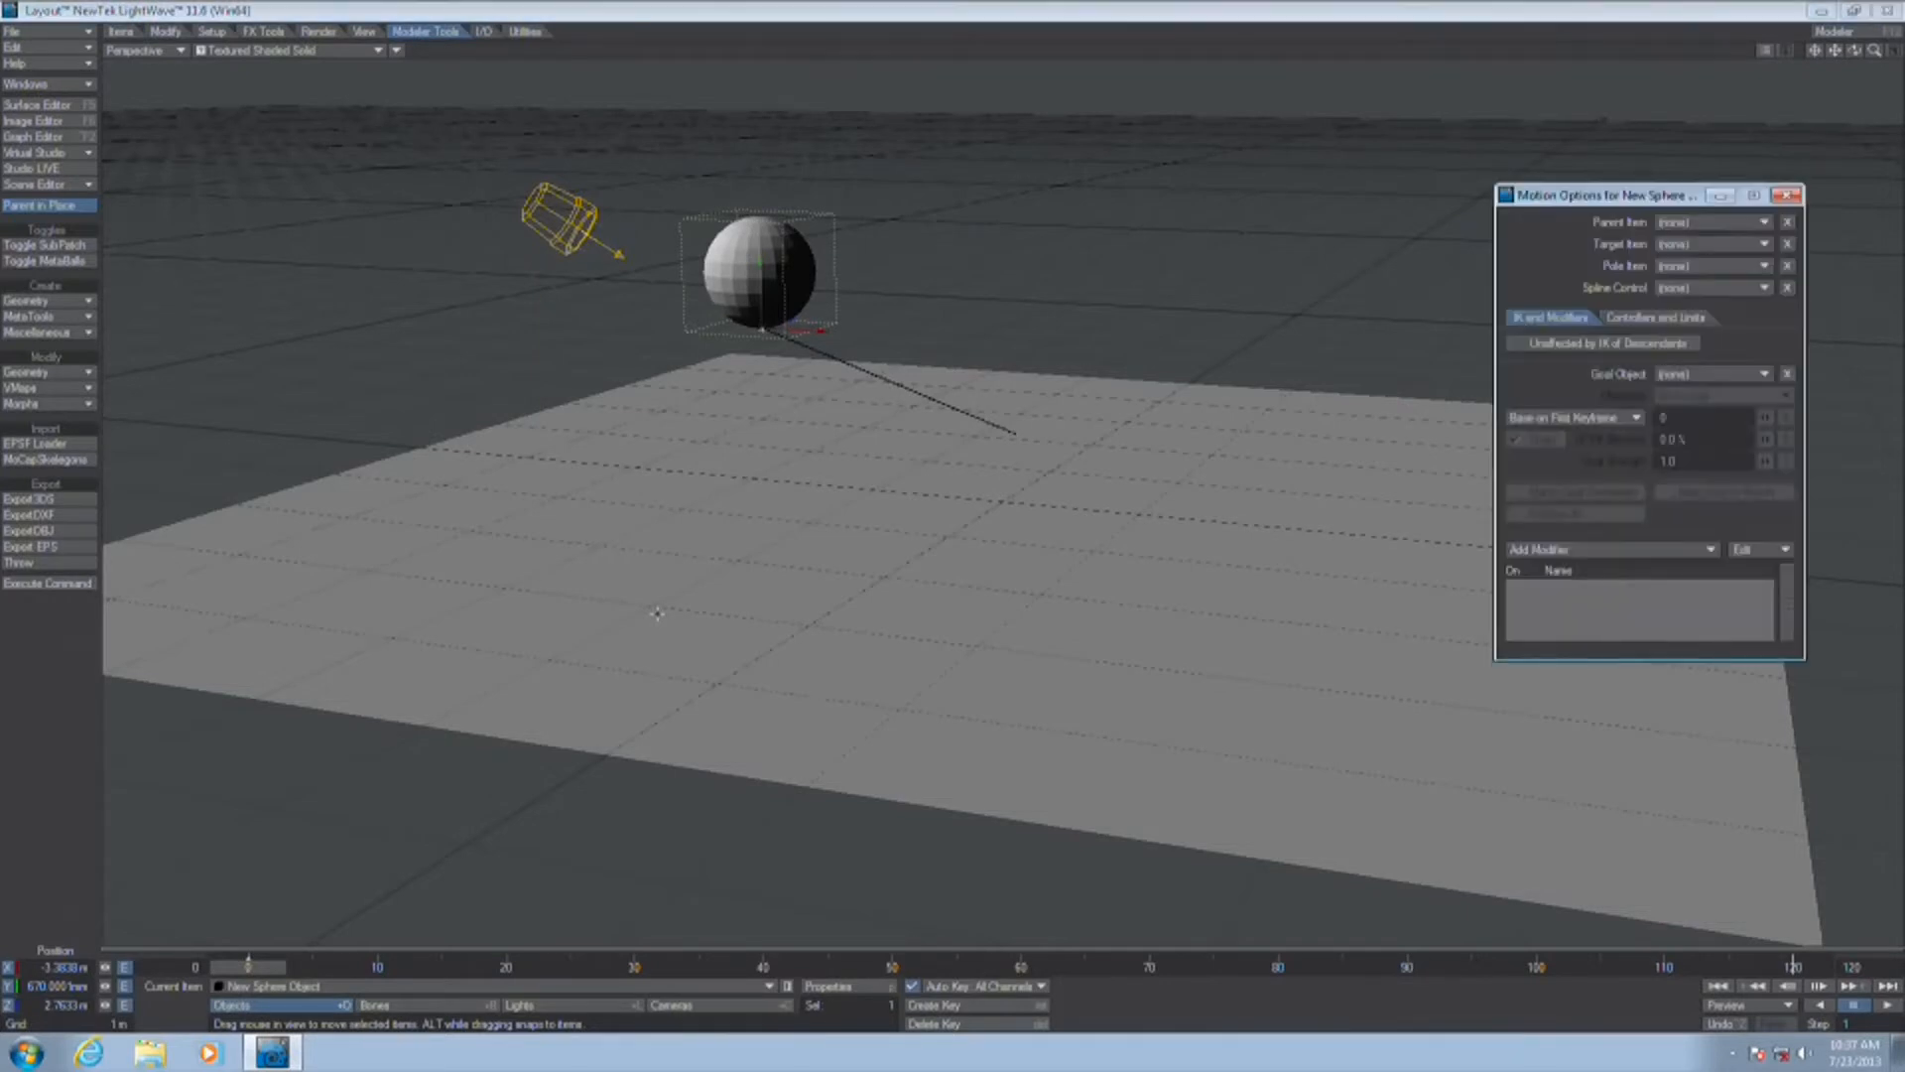
left_click(1588, 551)
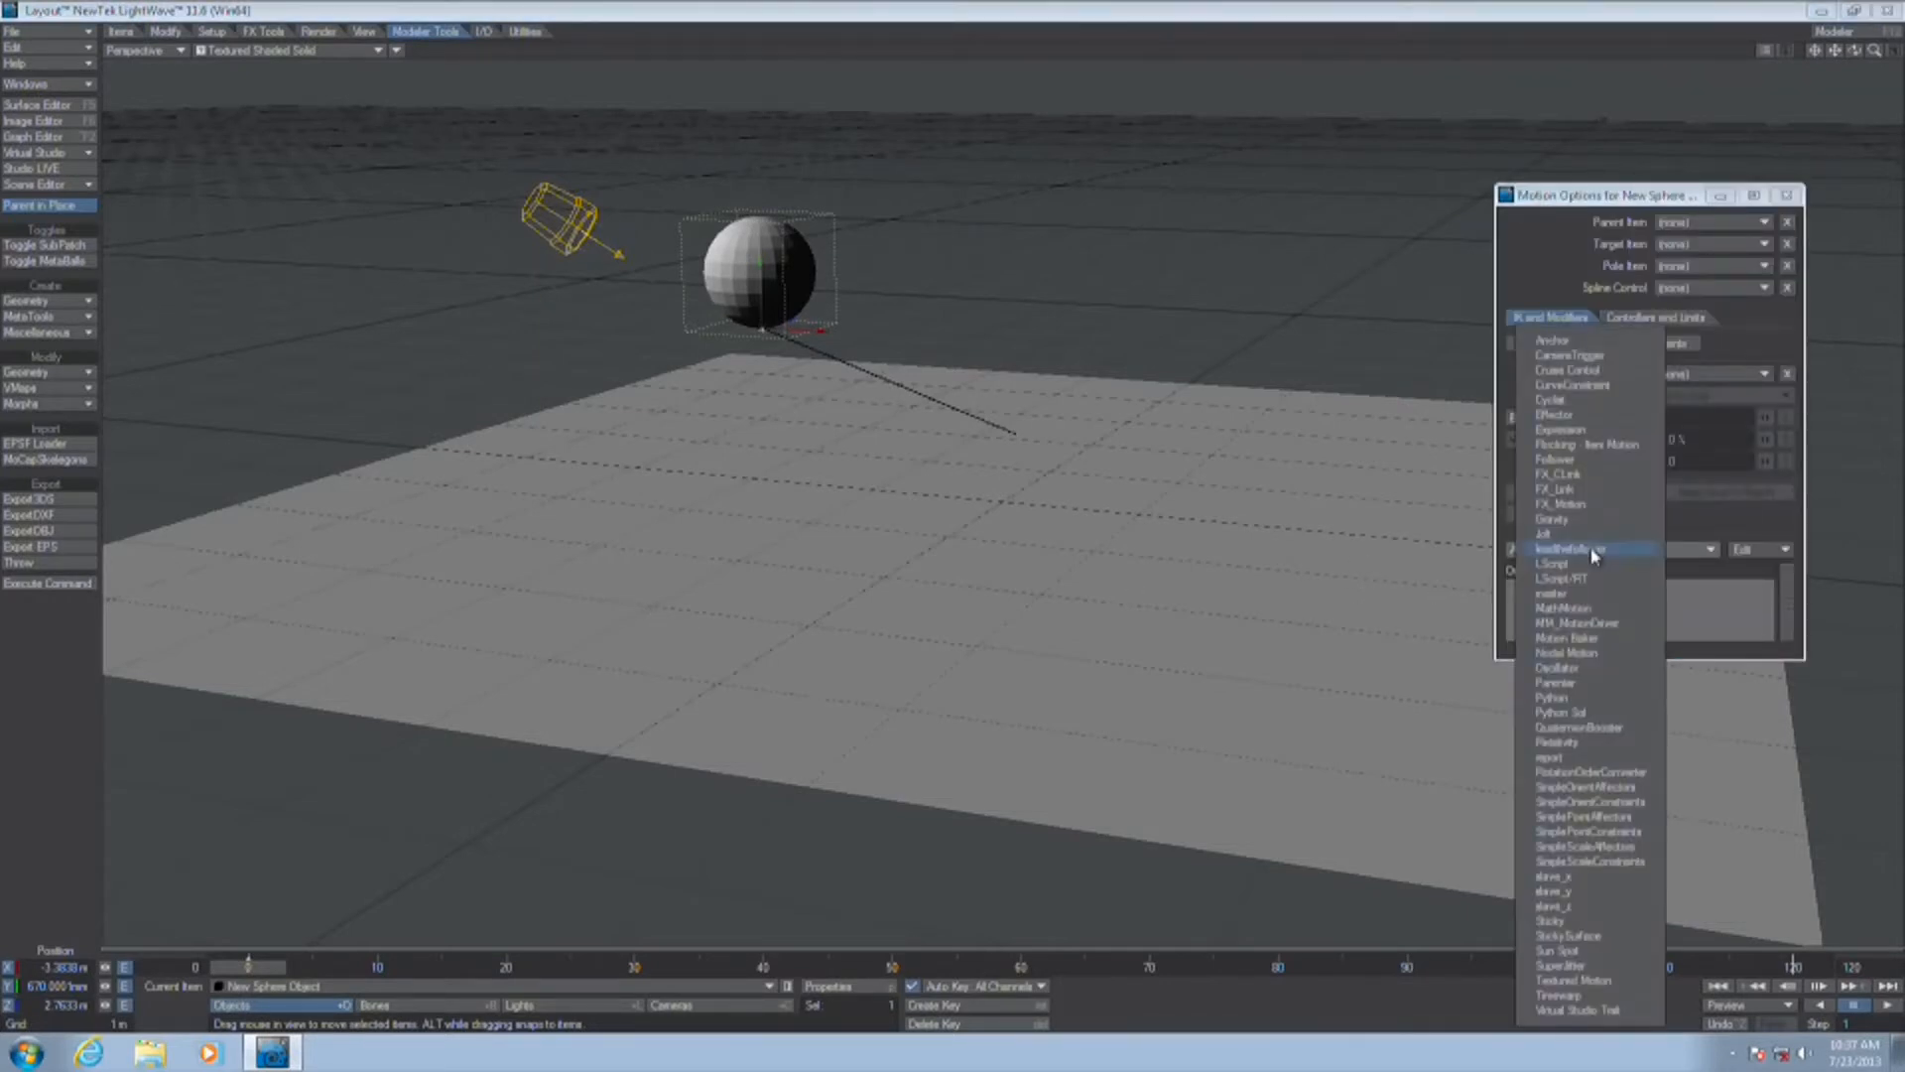
left_click(1606, 653)
double_click(1604, 586)
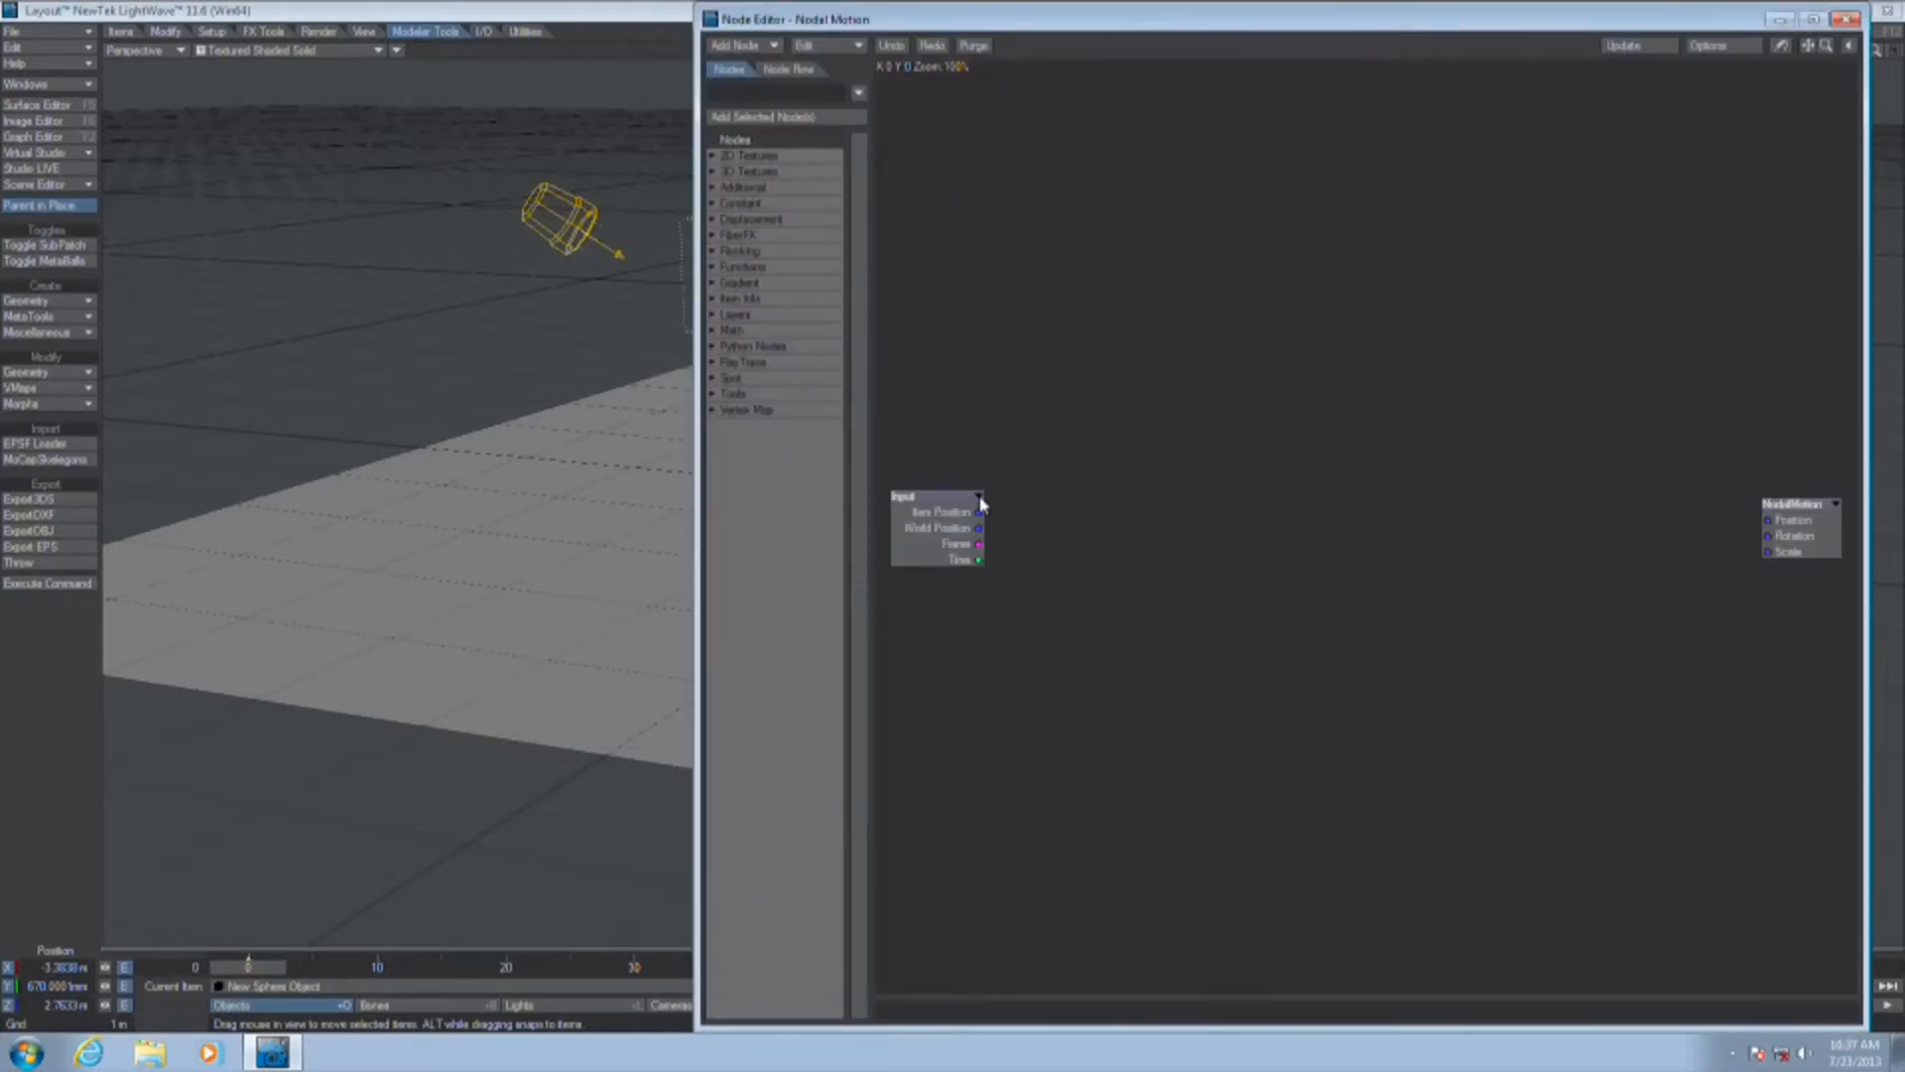
Find the Ray Cast Geometry node by filtering for "ray" and place it between the Input and NodalMotion nodes
left_click(781, 91)
type("ray")
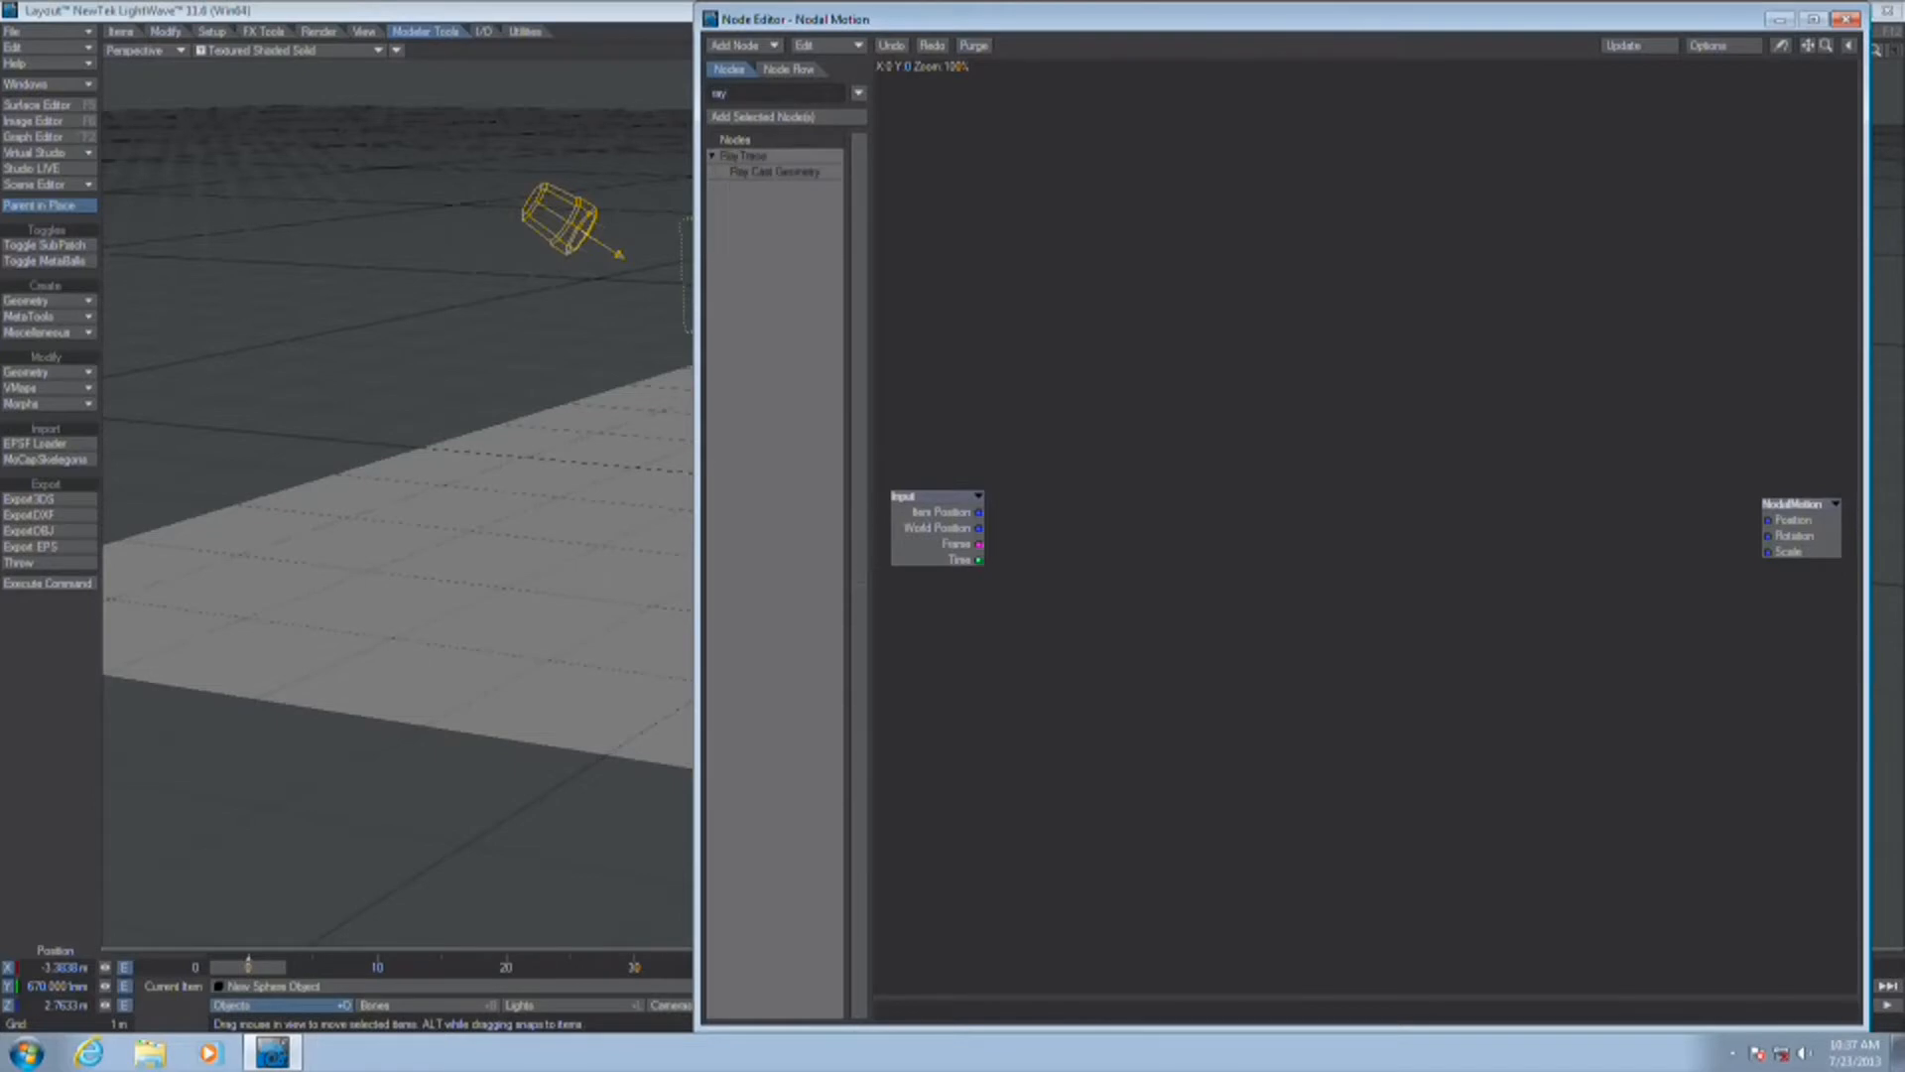
double_click(778, 170)
mouse_move(1310, 520)
left_mouse_down()
mouse_move(1299, 480)
mouse_move(1291, 494)
left_mouse_up()
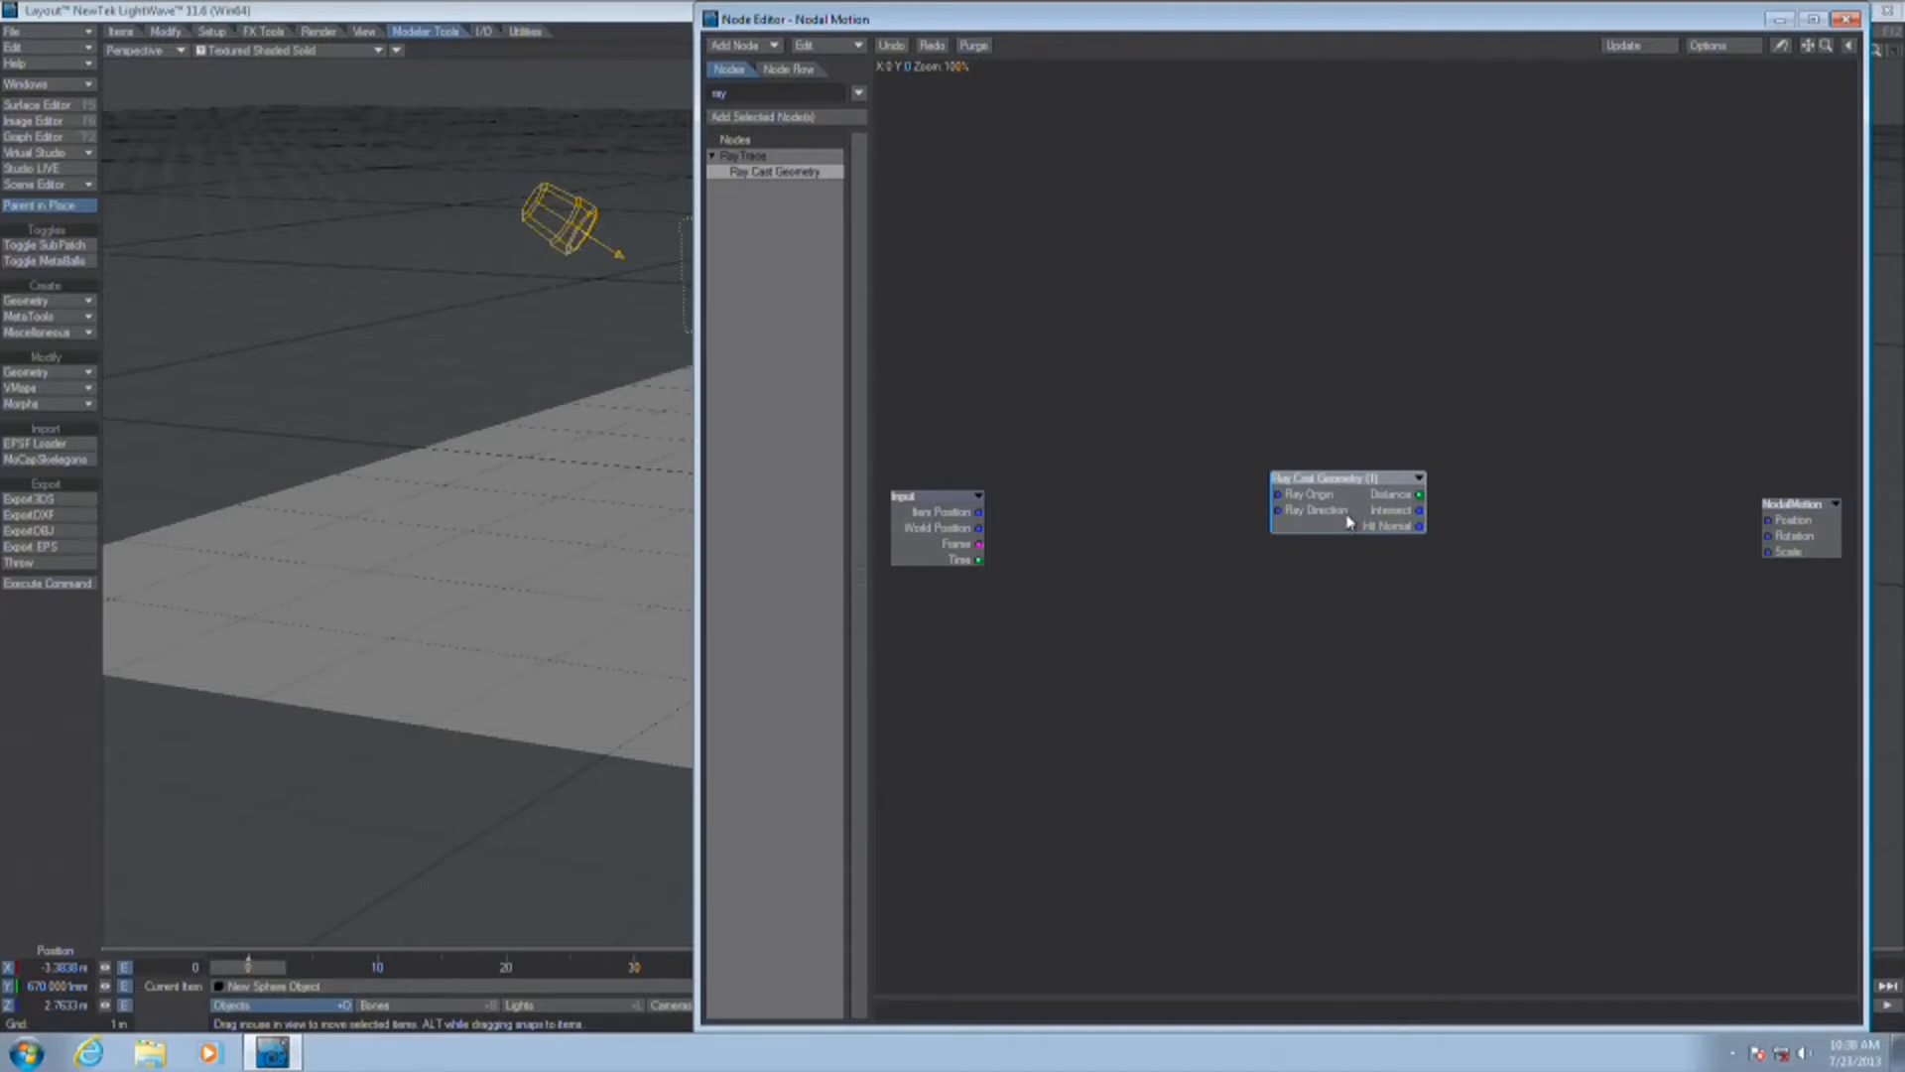
Connect Item Position to Ray Origin, and the ray cast's Intersect output to the NodalMotion Position input
left_click(924, 512)
left_click_drag(978, 512, 1293, 502)
left_click_drag(1420, 510, 1713, 520)
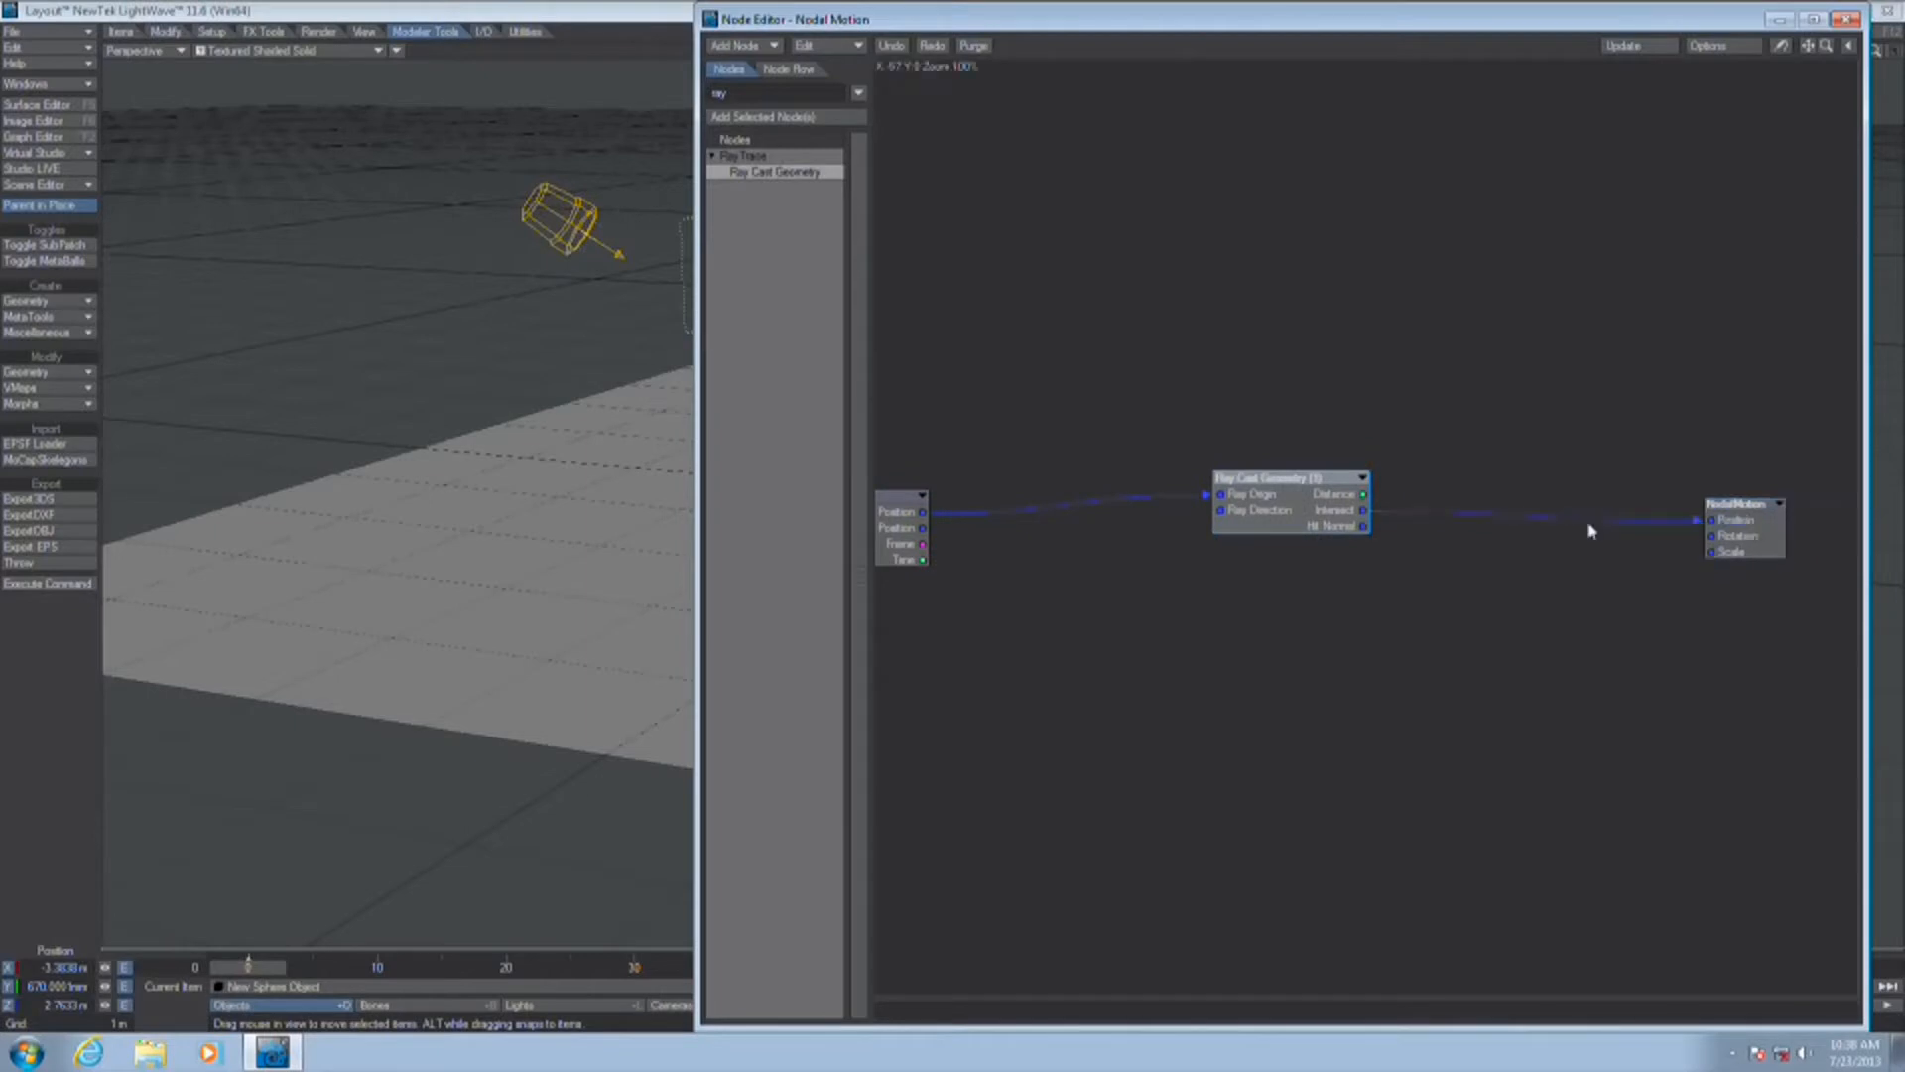
Make the ground plane the ray cast object and preview the sphere's motion up to frame 32, closing the node editor
double_click(1298, 511)
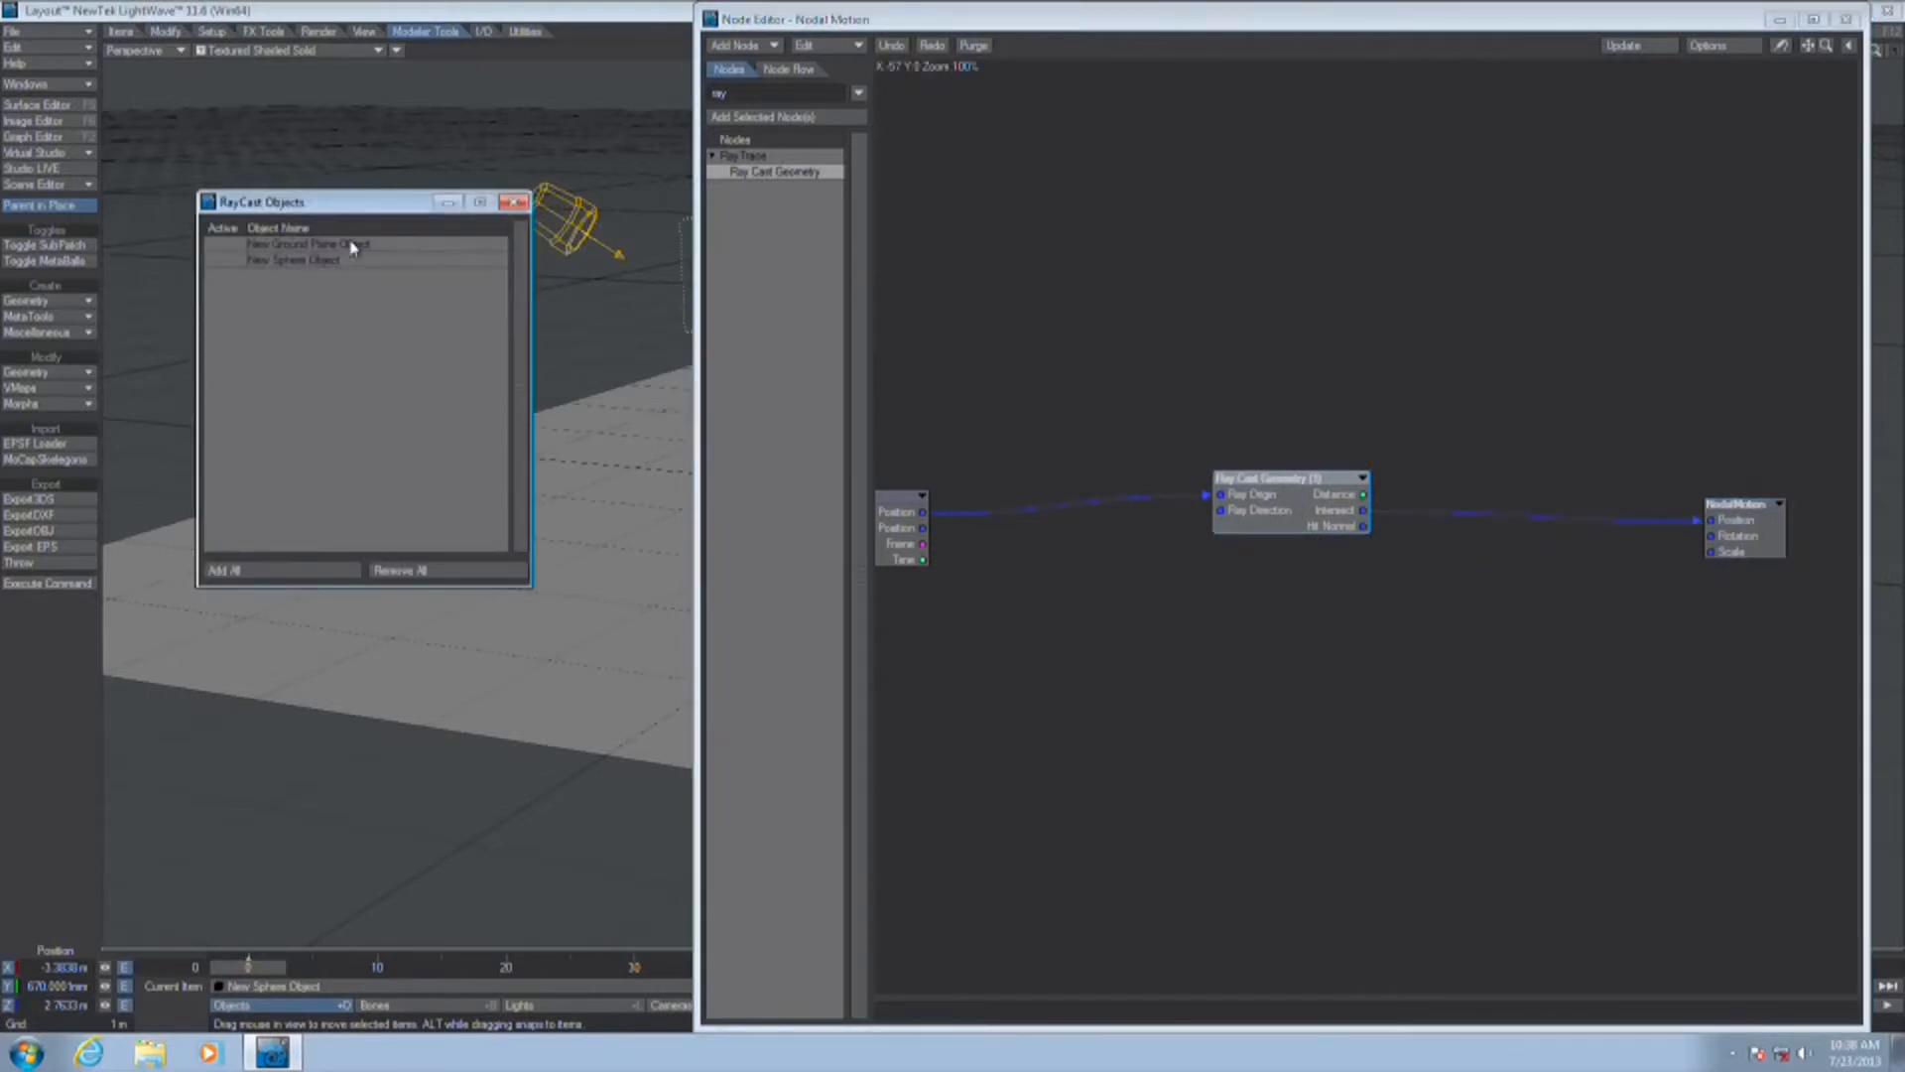
left_click(515, 202)
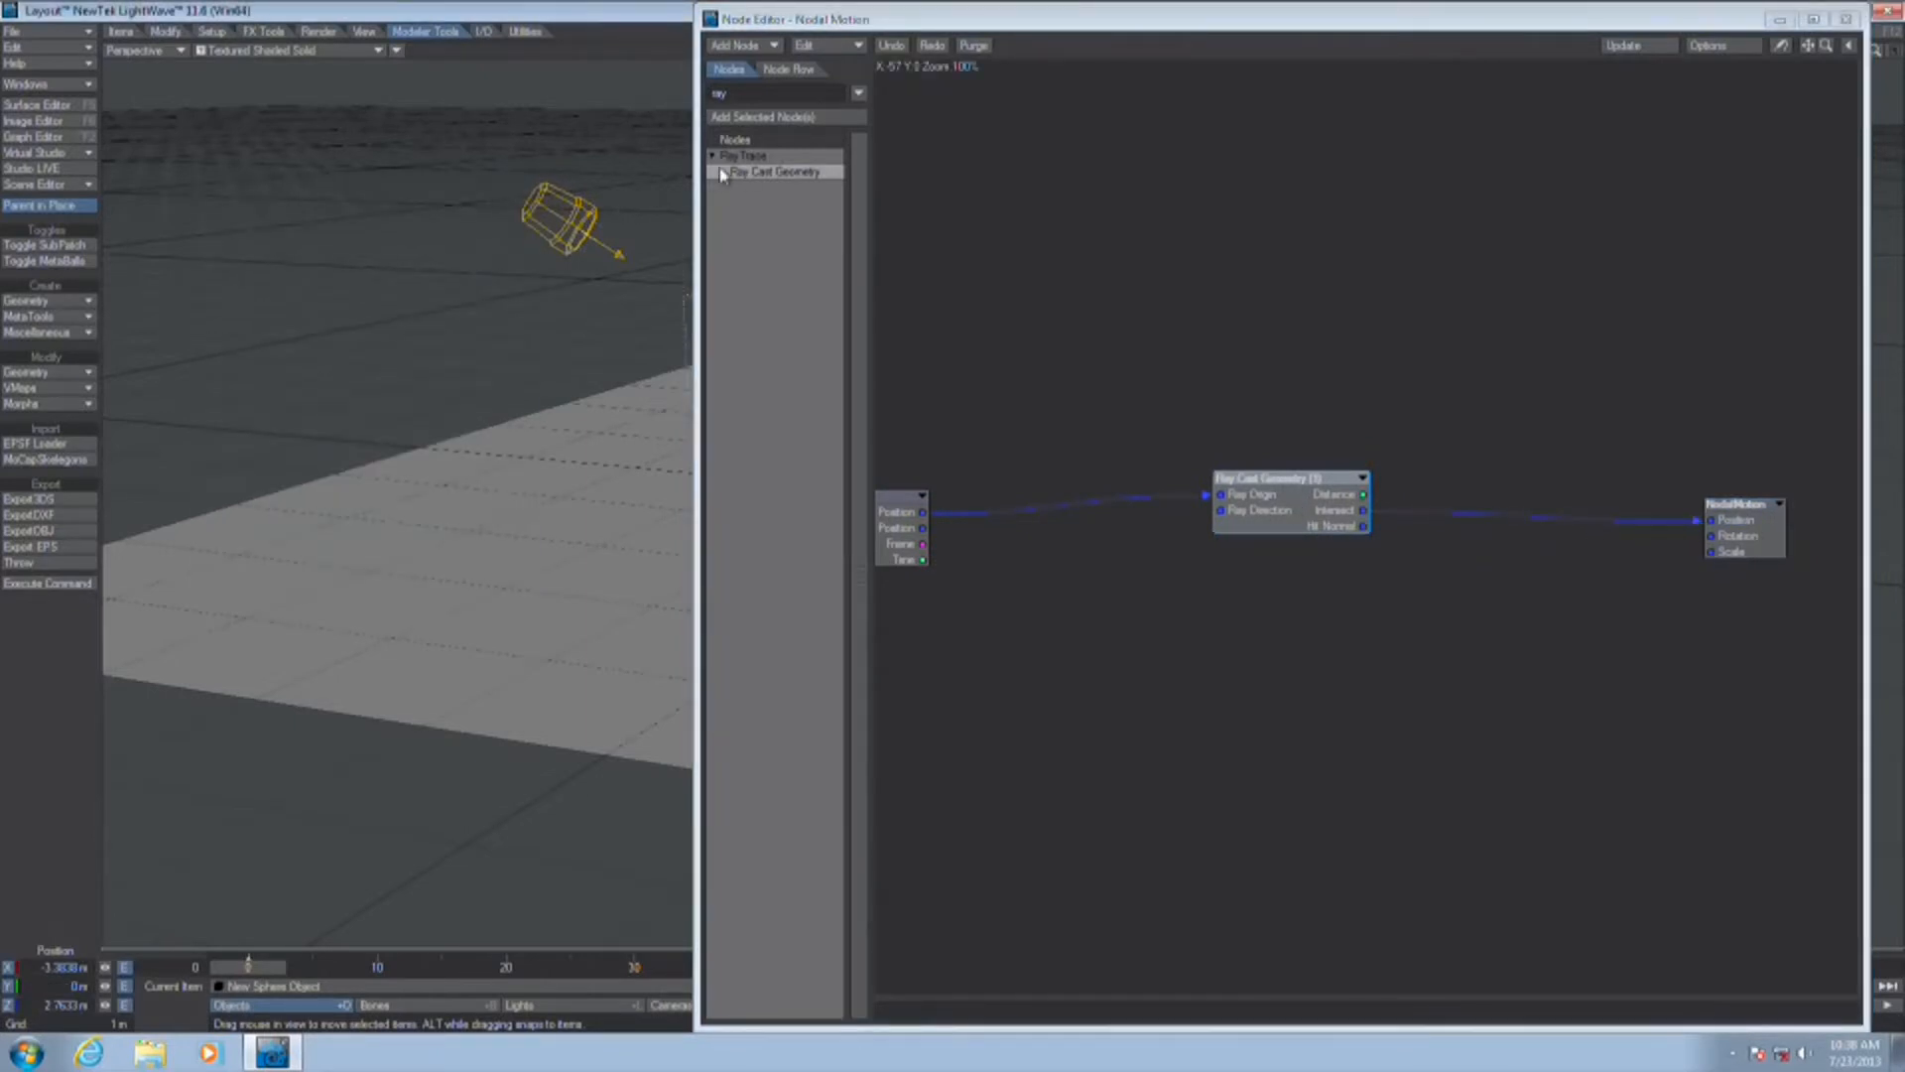
left_click_drag(698, 176, 1074, 178)
left_click_drag(278, 972, 690, 972)
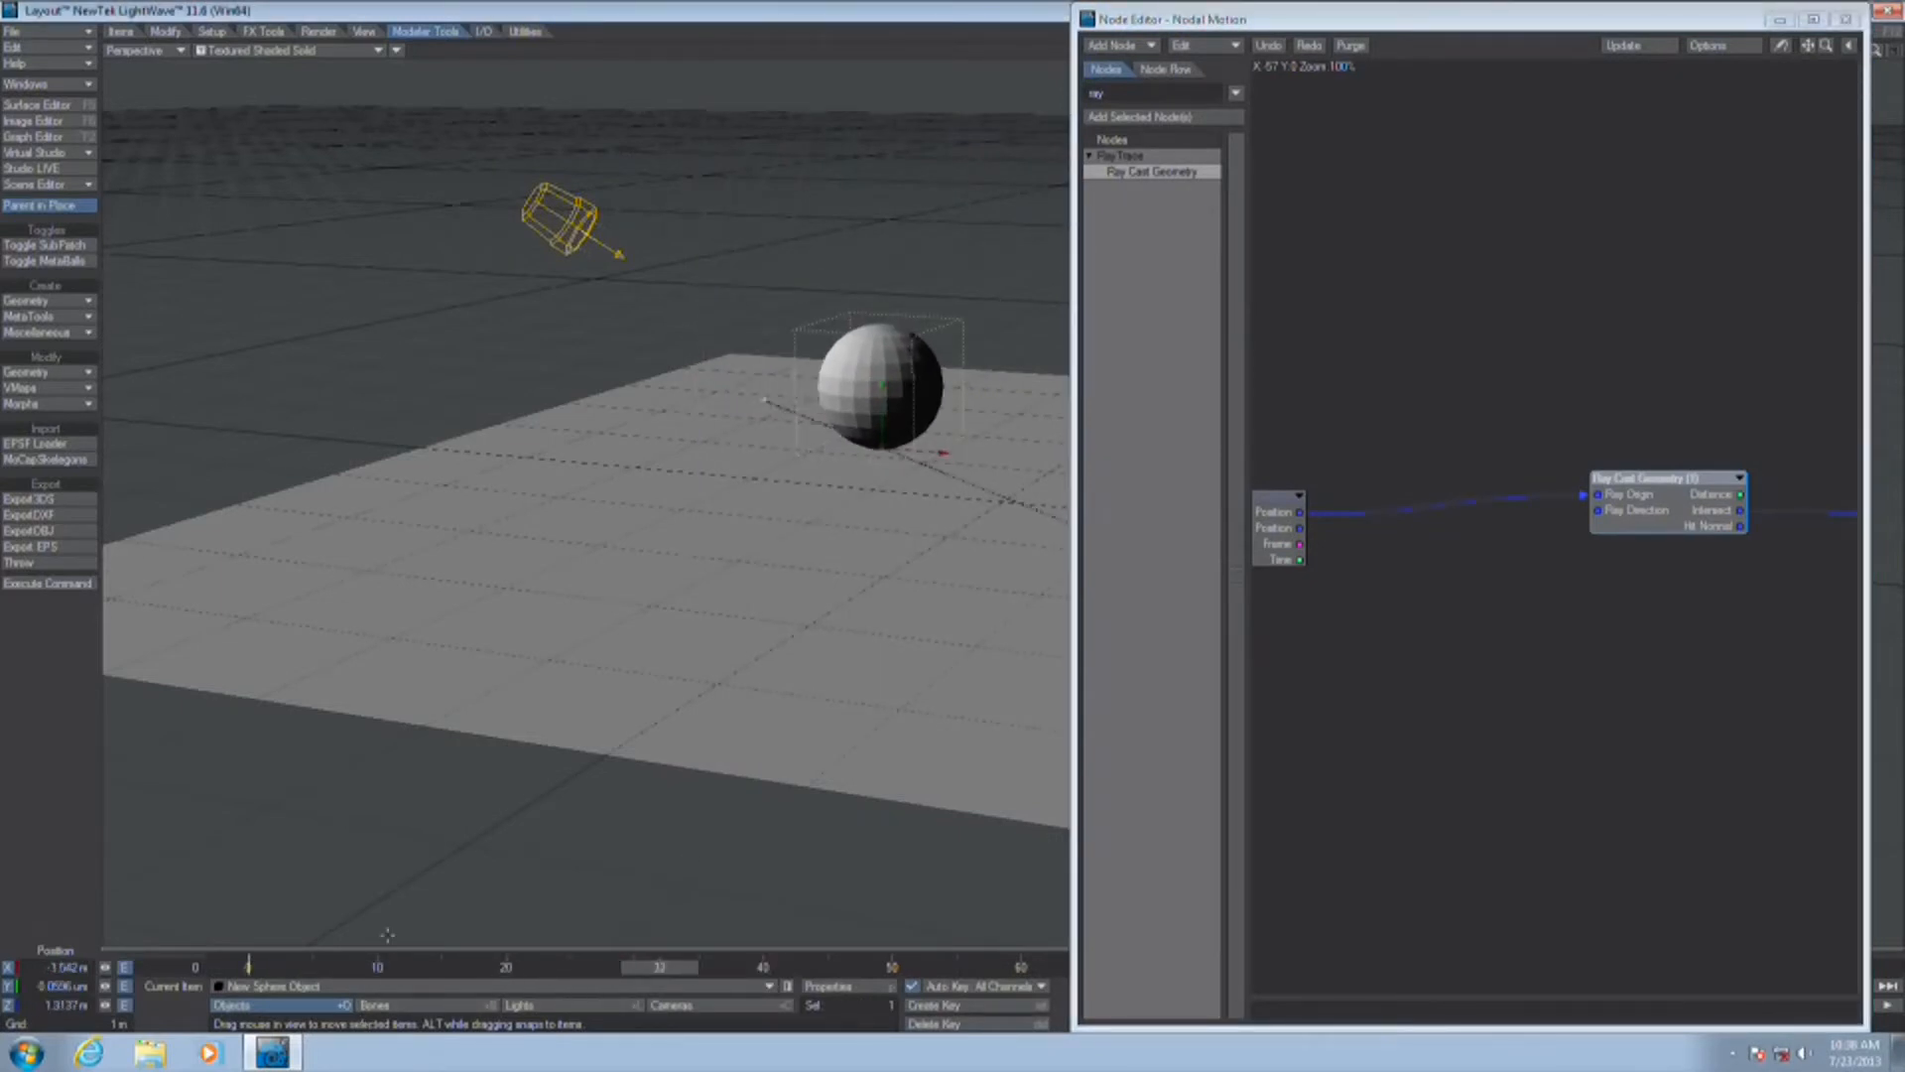
left_click(1846, 18)
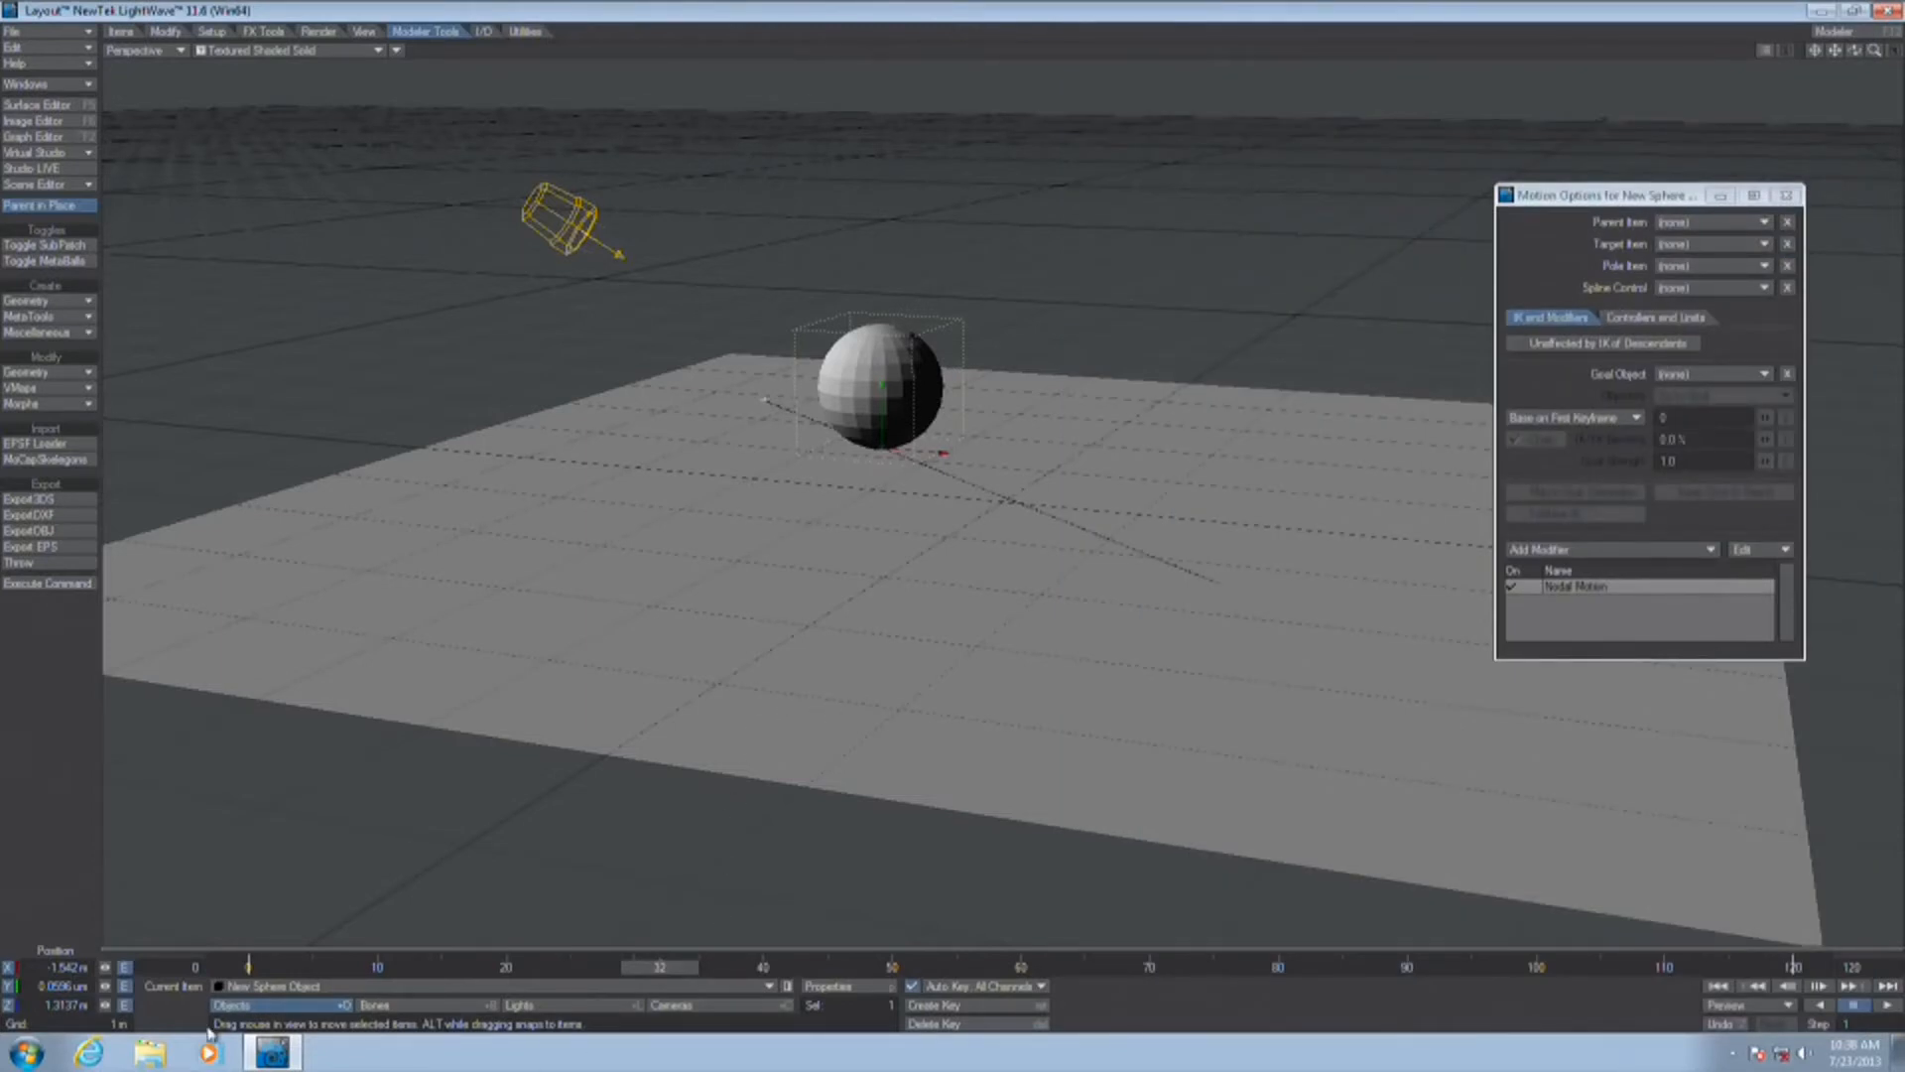
Tilt the ground plane in bank at frame 32, scrub back to frame 9 to check the sphere, and close the motion options
left_click(288, 988)
left_click(327, 970)
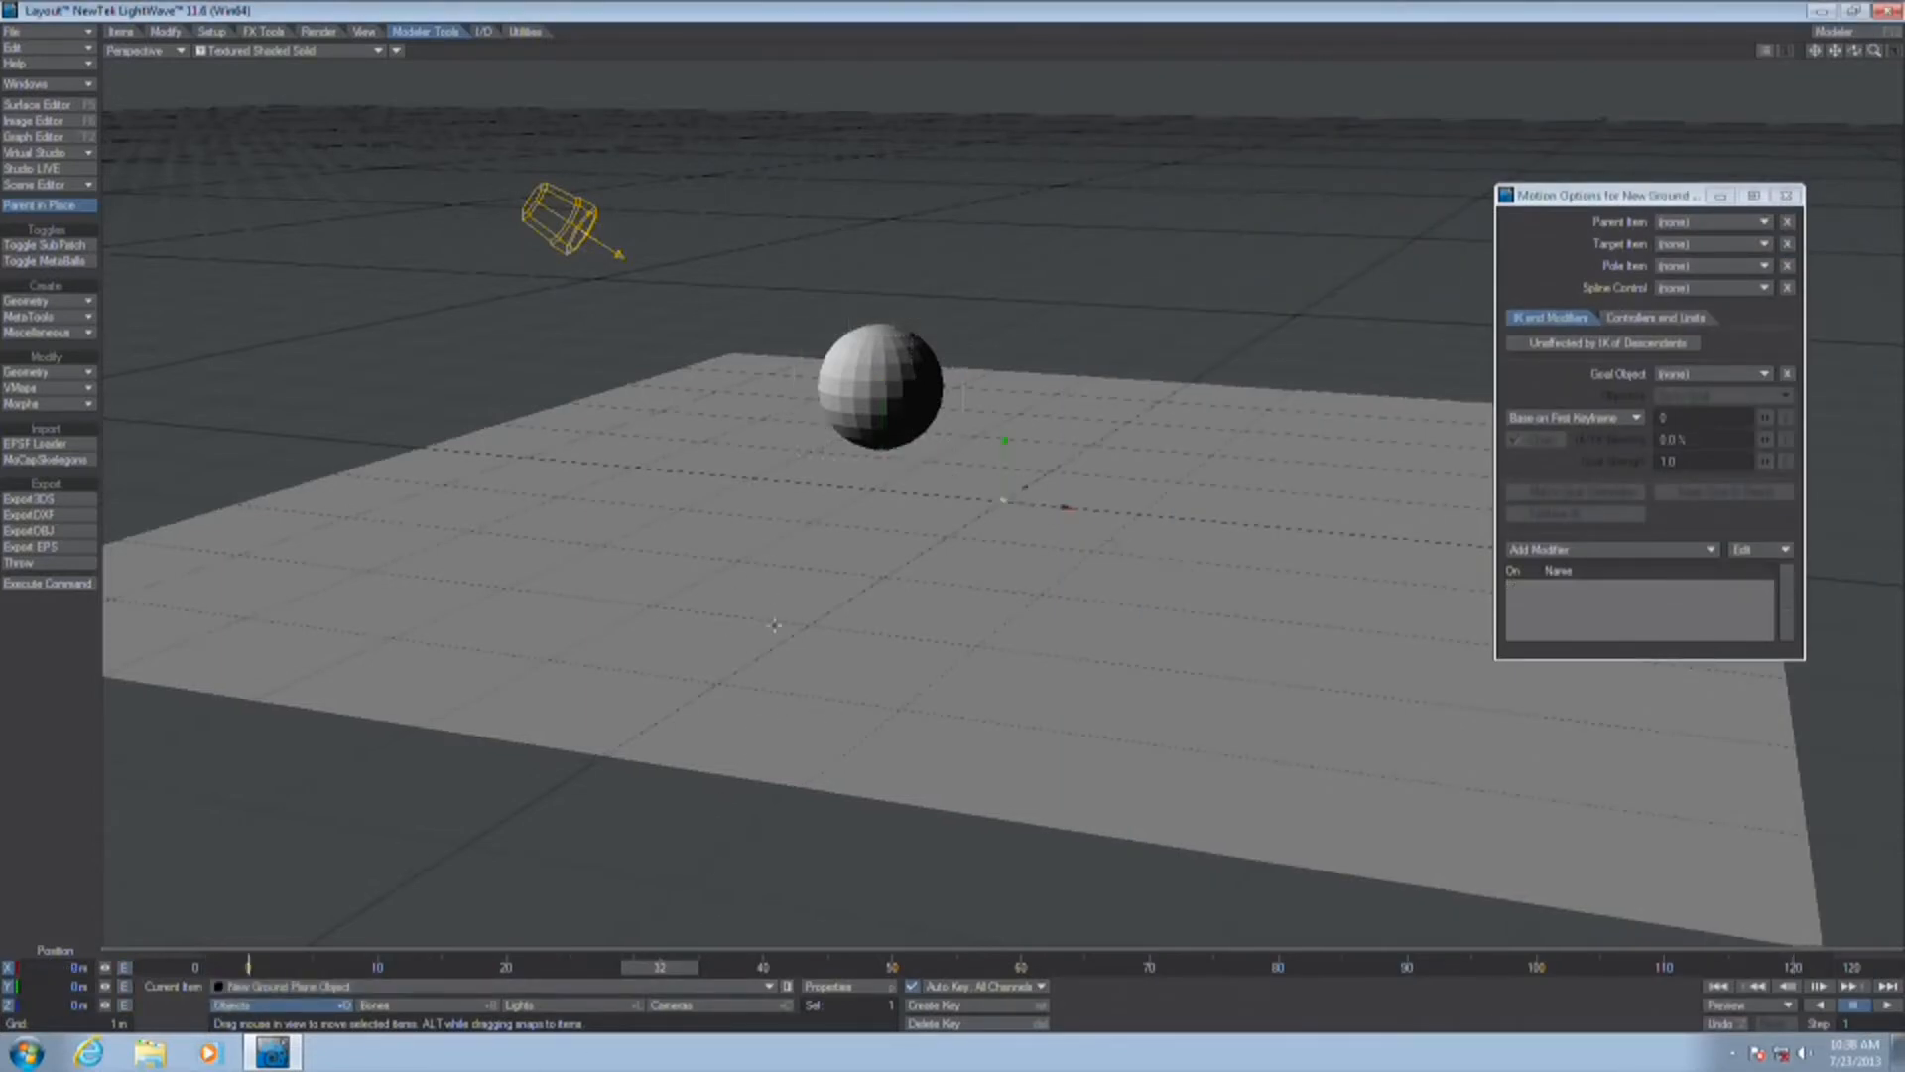
key("y")
right_click_drag(774, 625, 729, 625)
left_click_drag(659, 966, 363, 966)
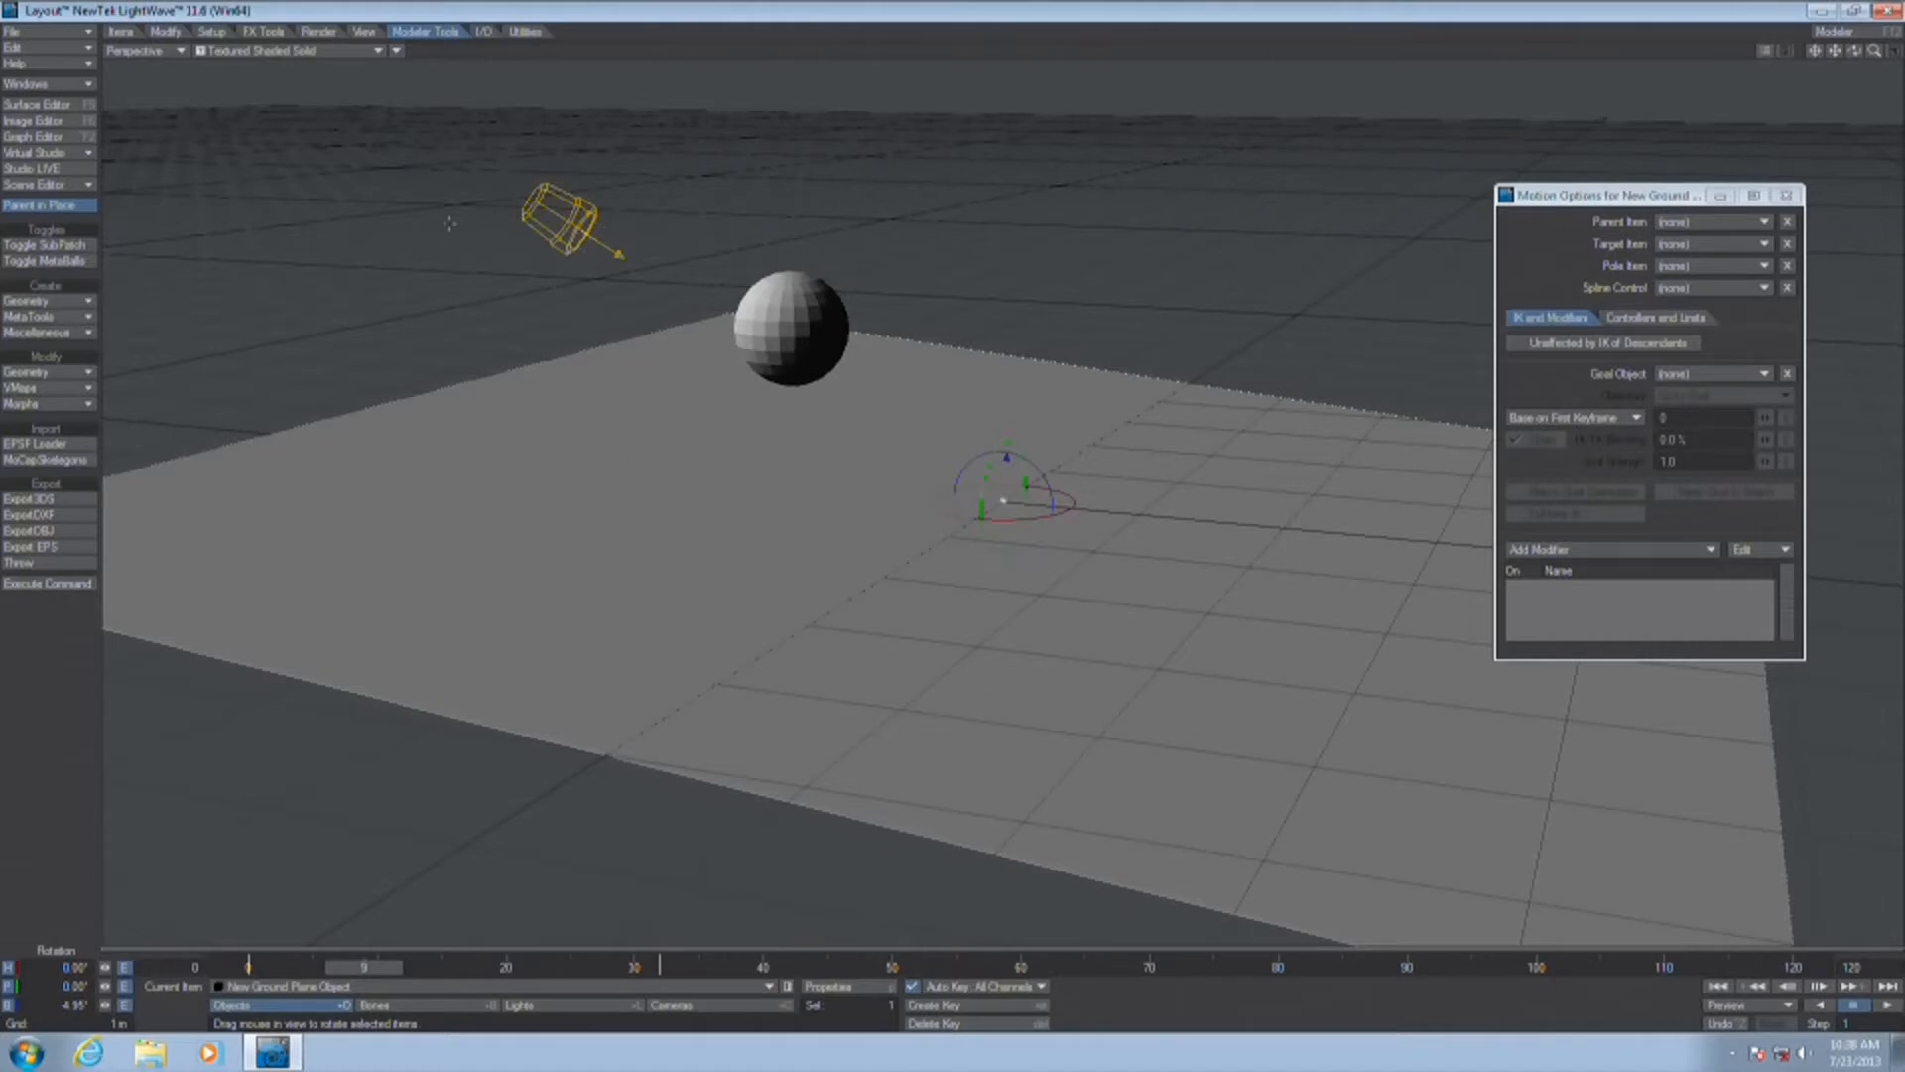
left_click(1787, 195)
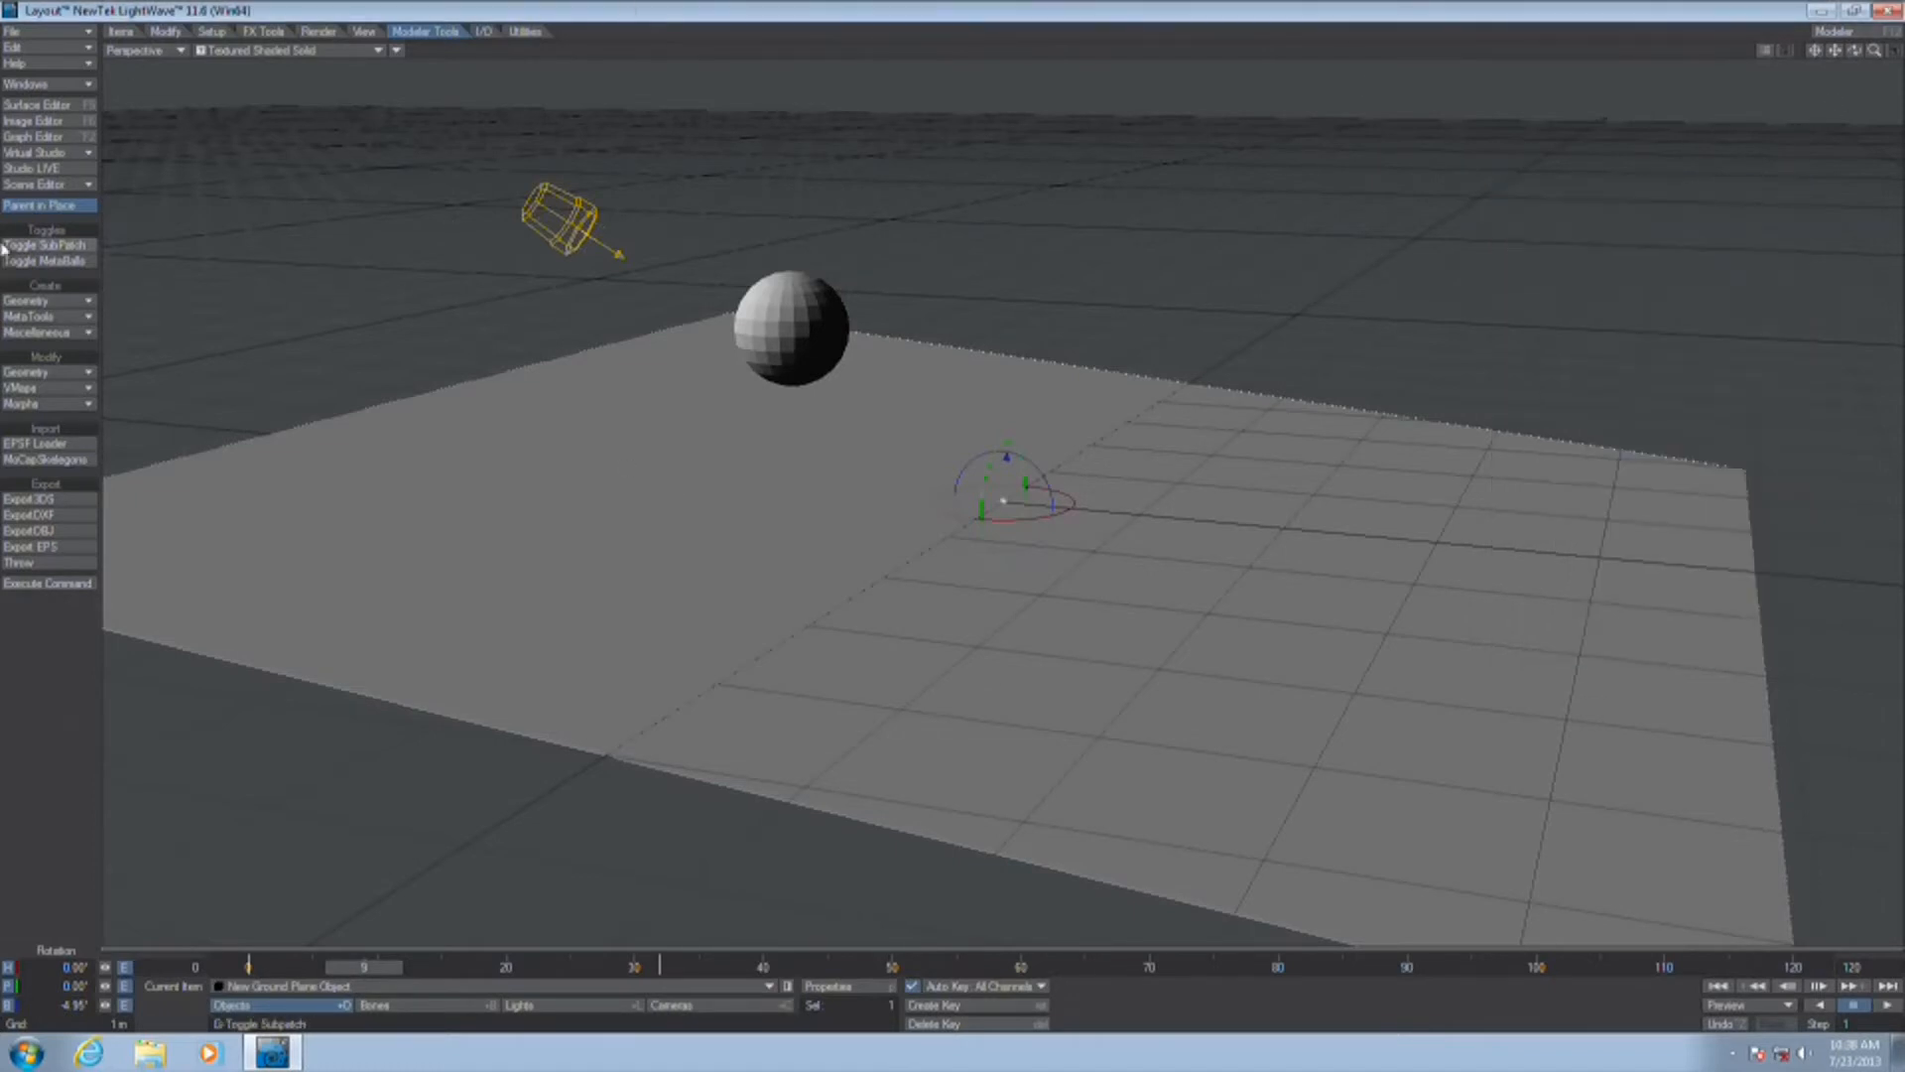
Clear the whole scene to start over with an empty one
left_click(40, 31)
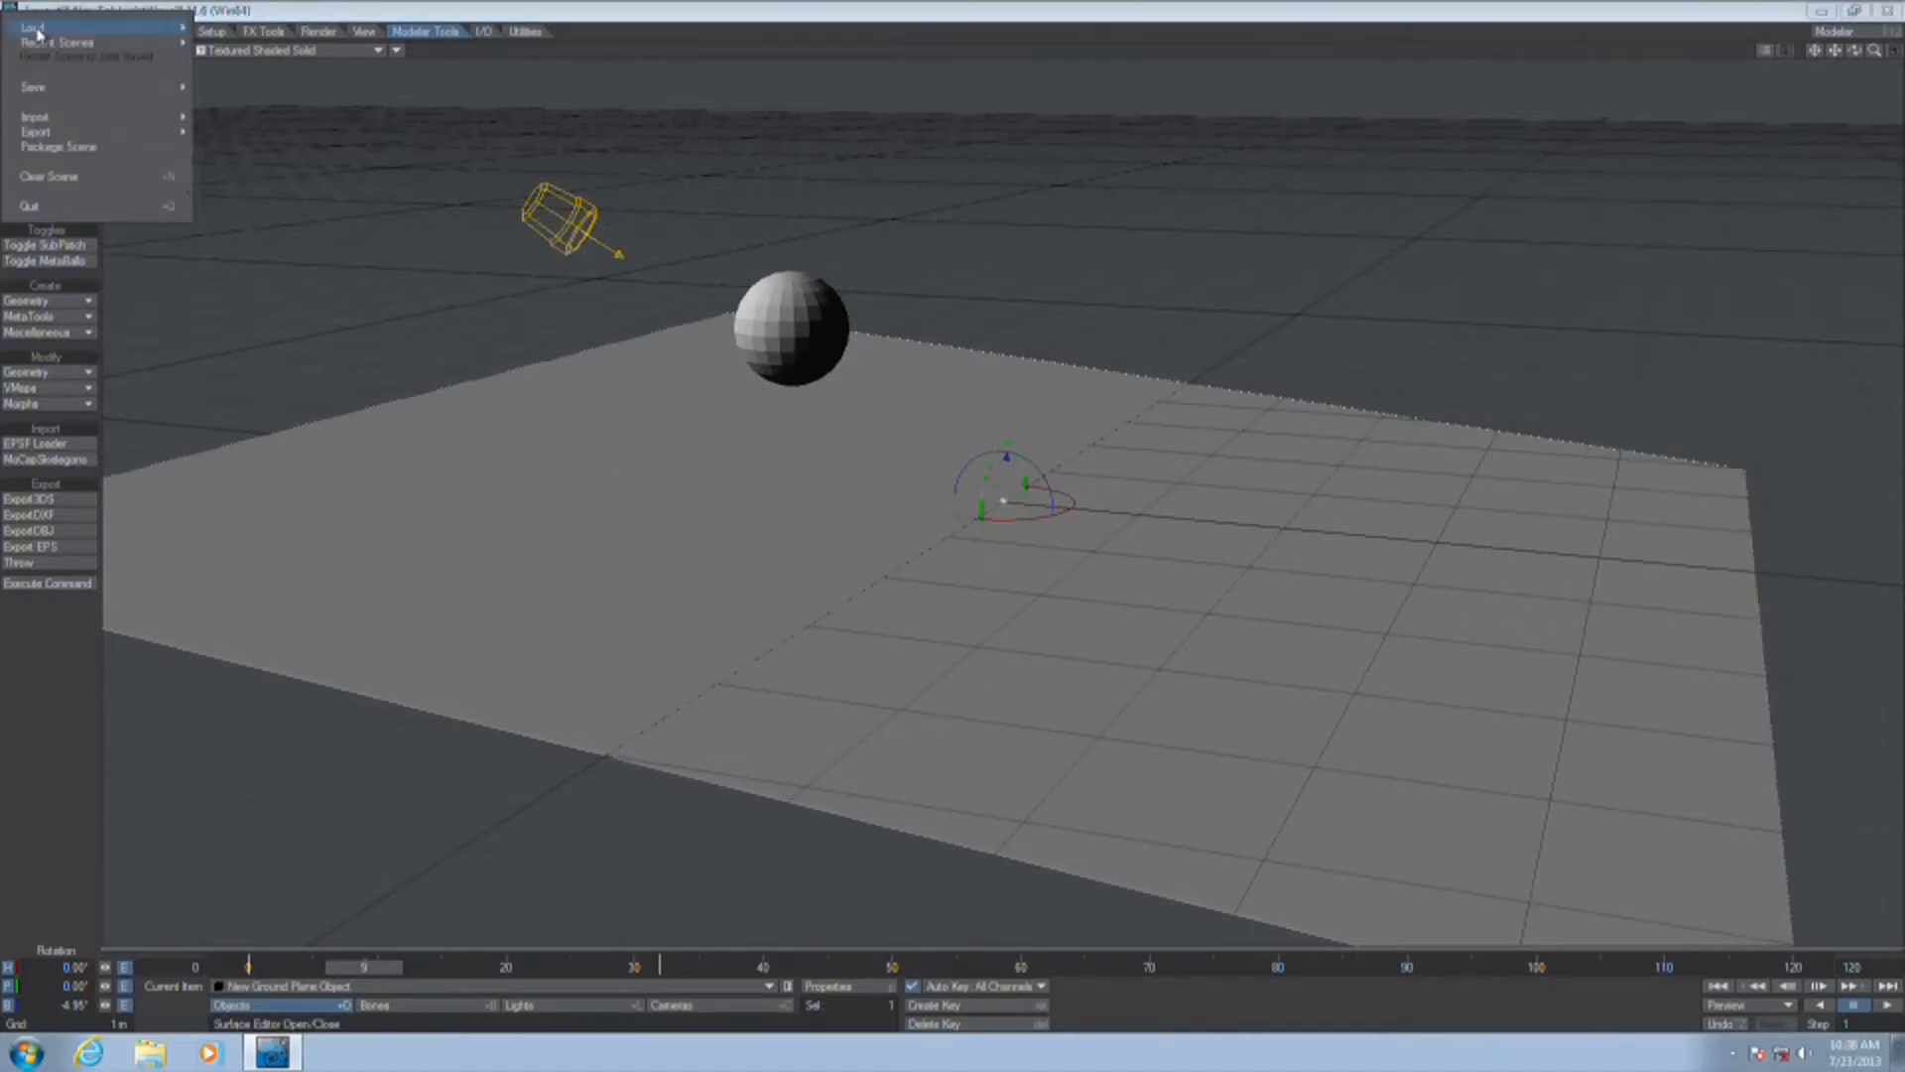
left_click(59, 177)
left_click(1161, 544)
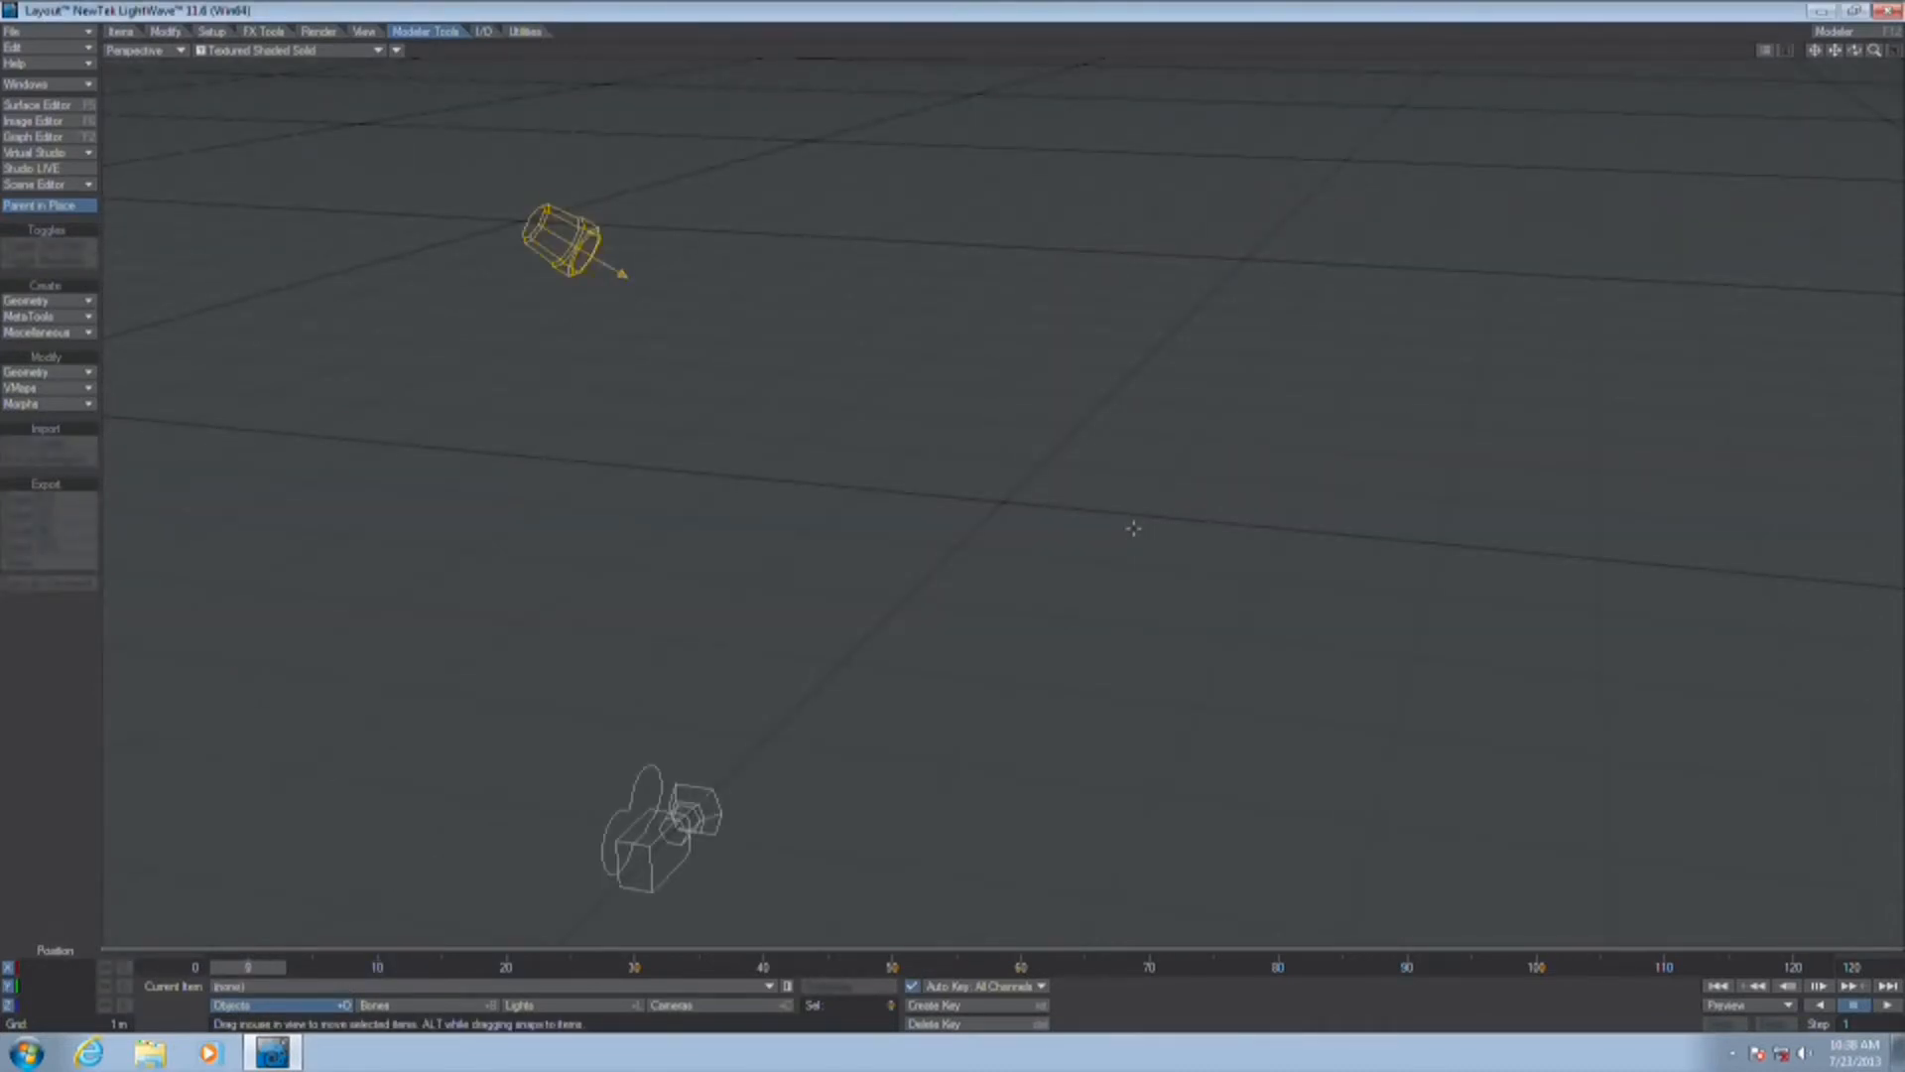
Load the Raycast_Camshaft object from the Raycast folder and raise its rod to about 173 mm in Y
left_click(123, 32)
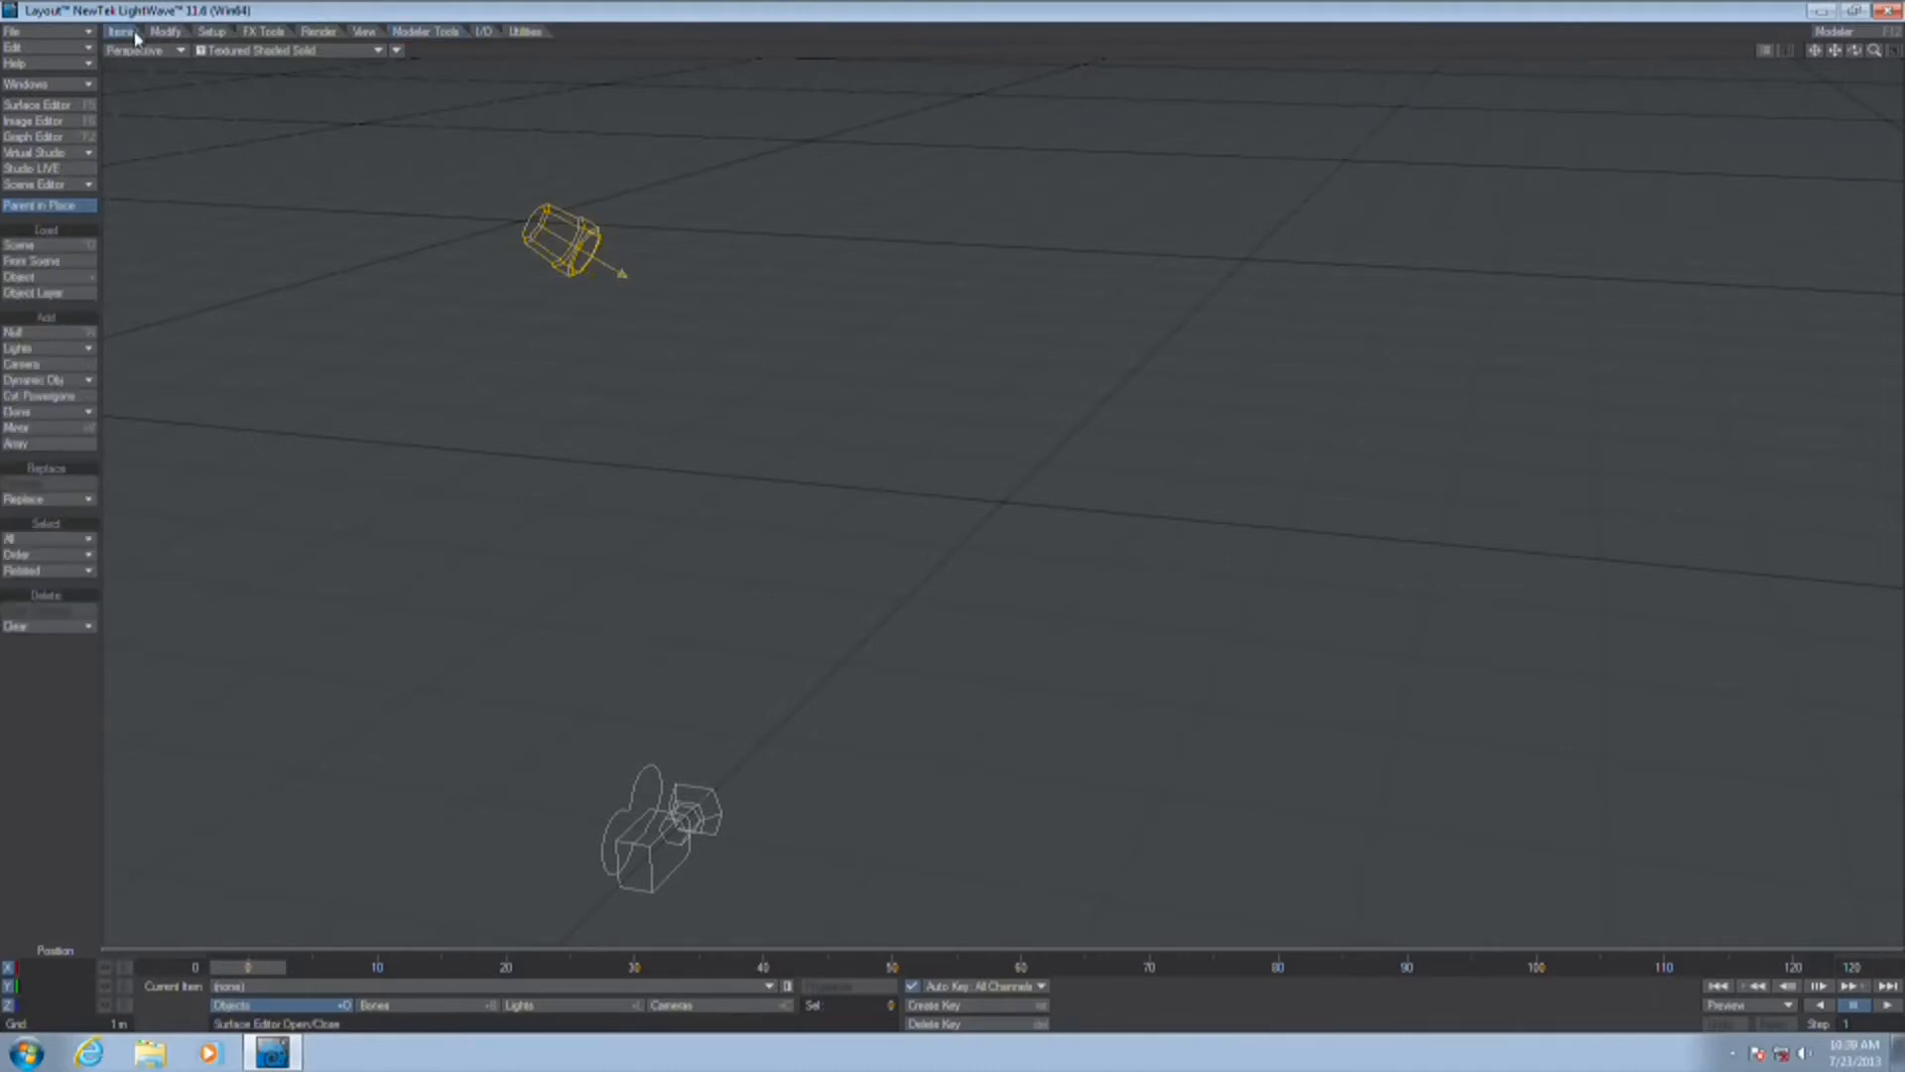
left_click(72, 288)
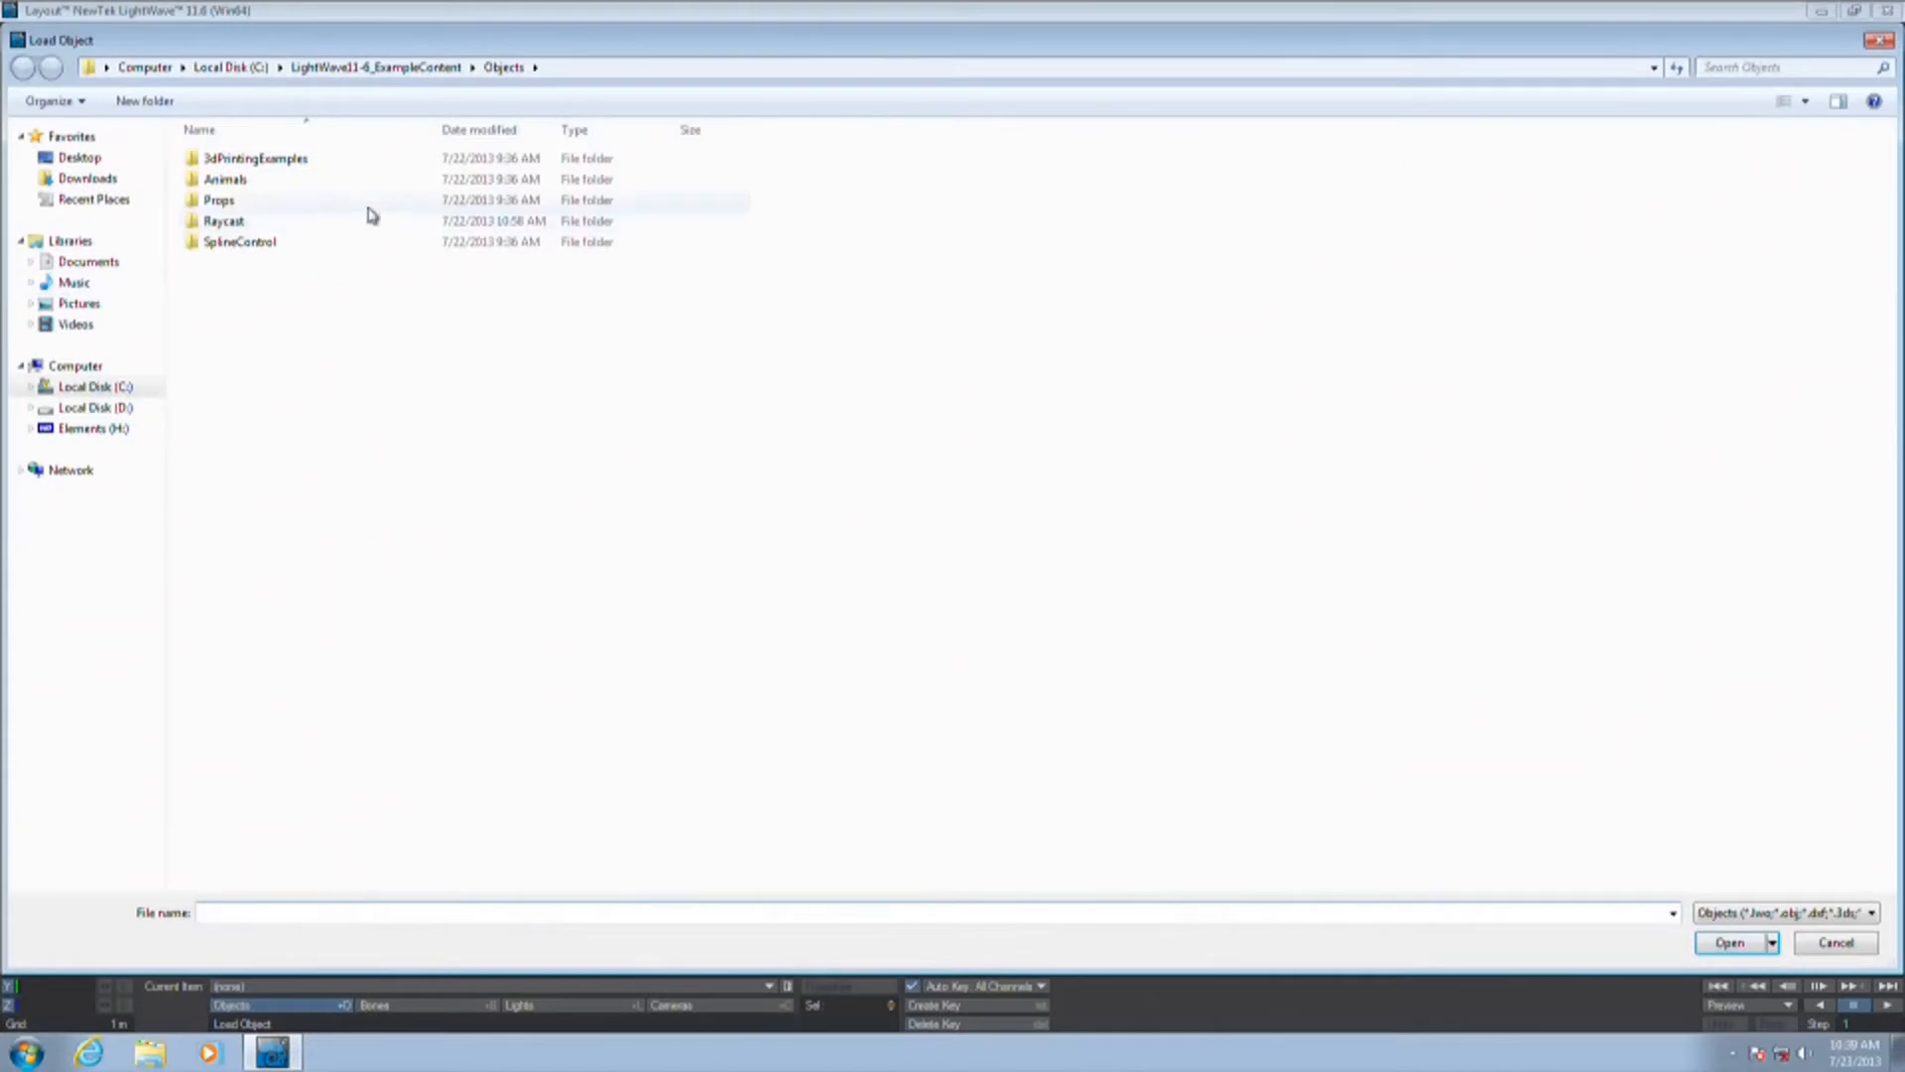
double_click(254, 222)
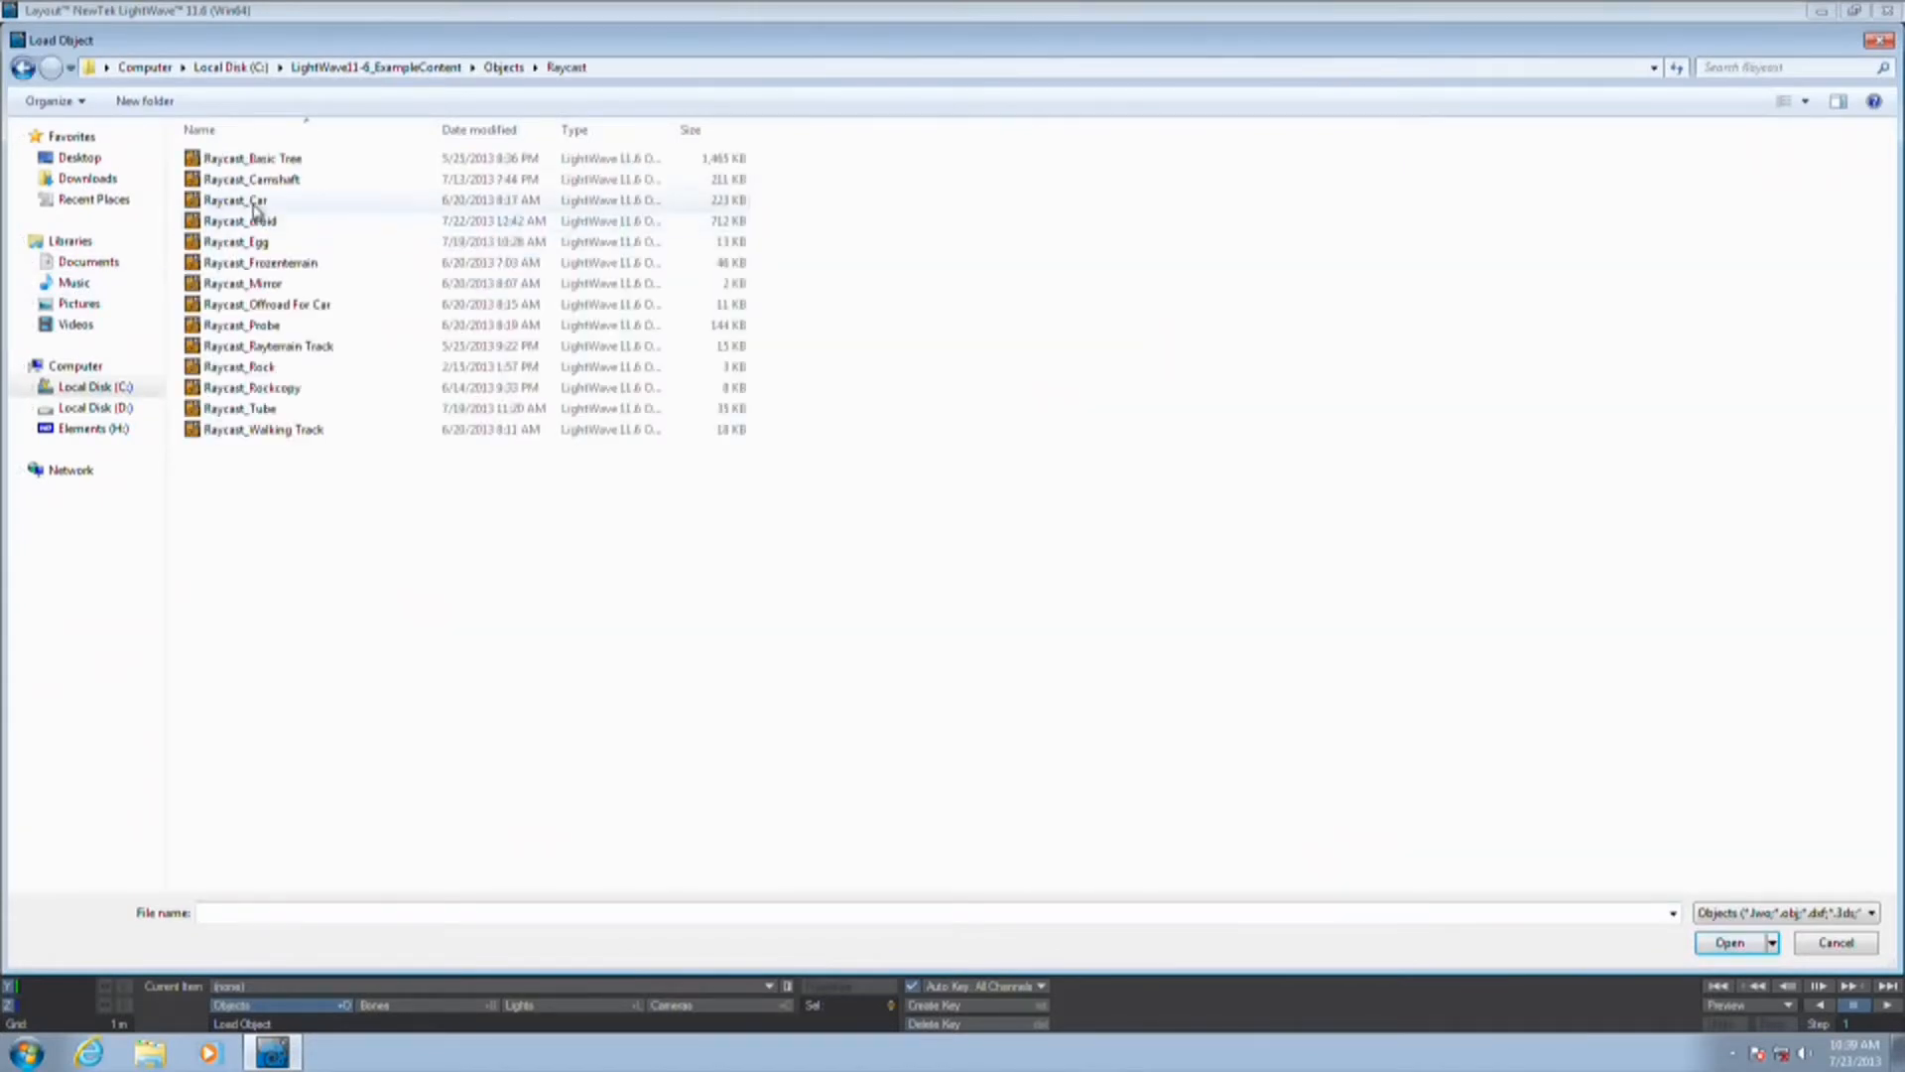
double_click(282, 180)
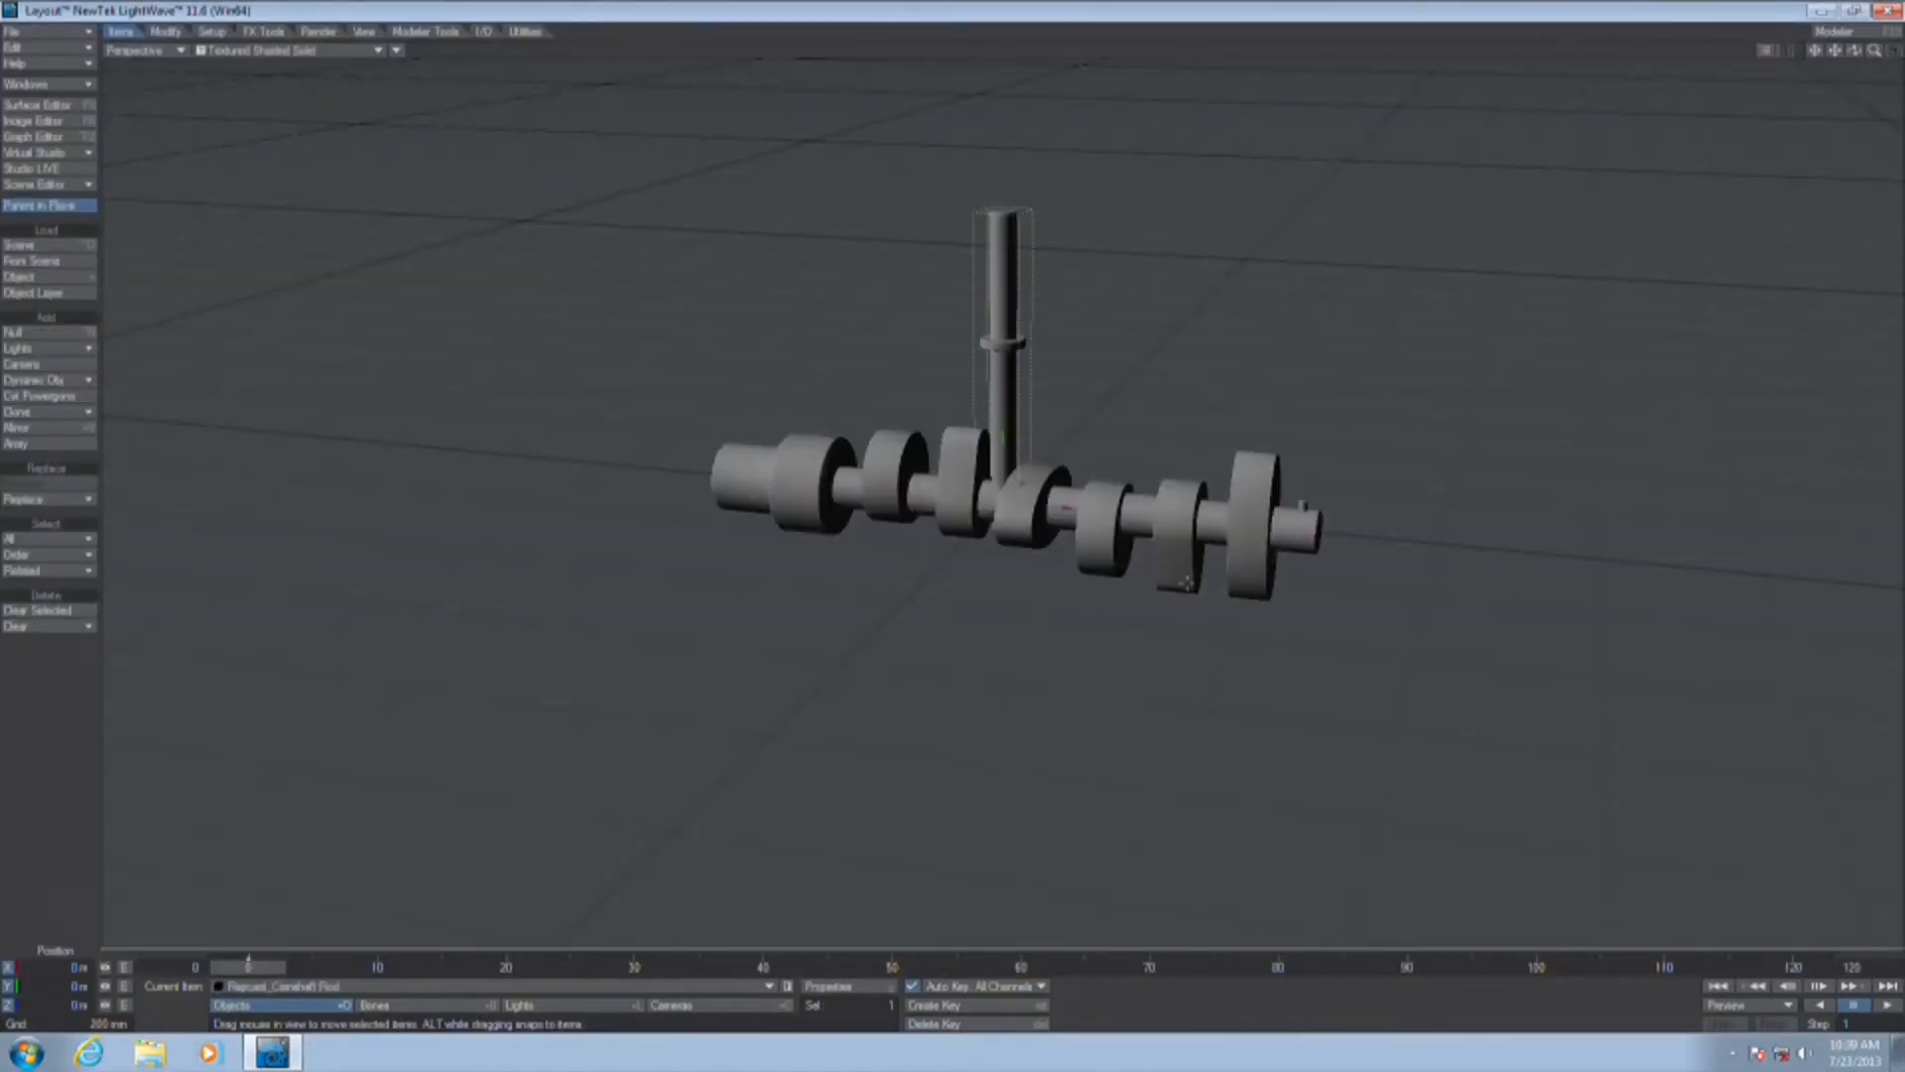
left_click_drag(1875, 50, 1831, 48)
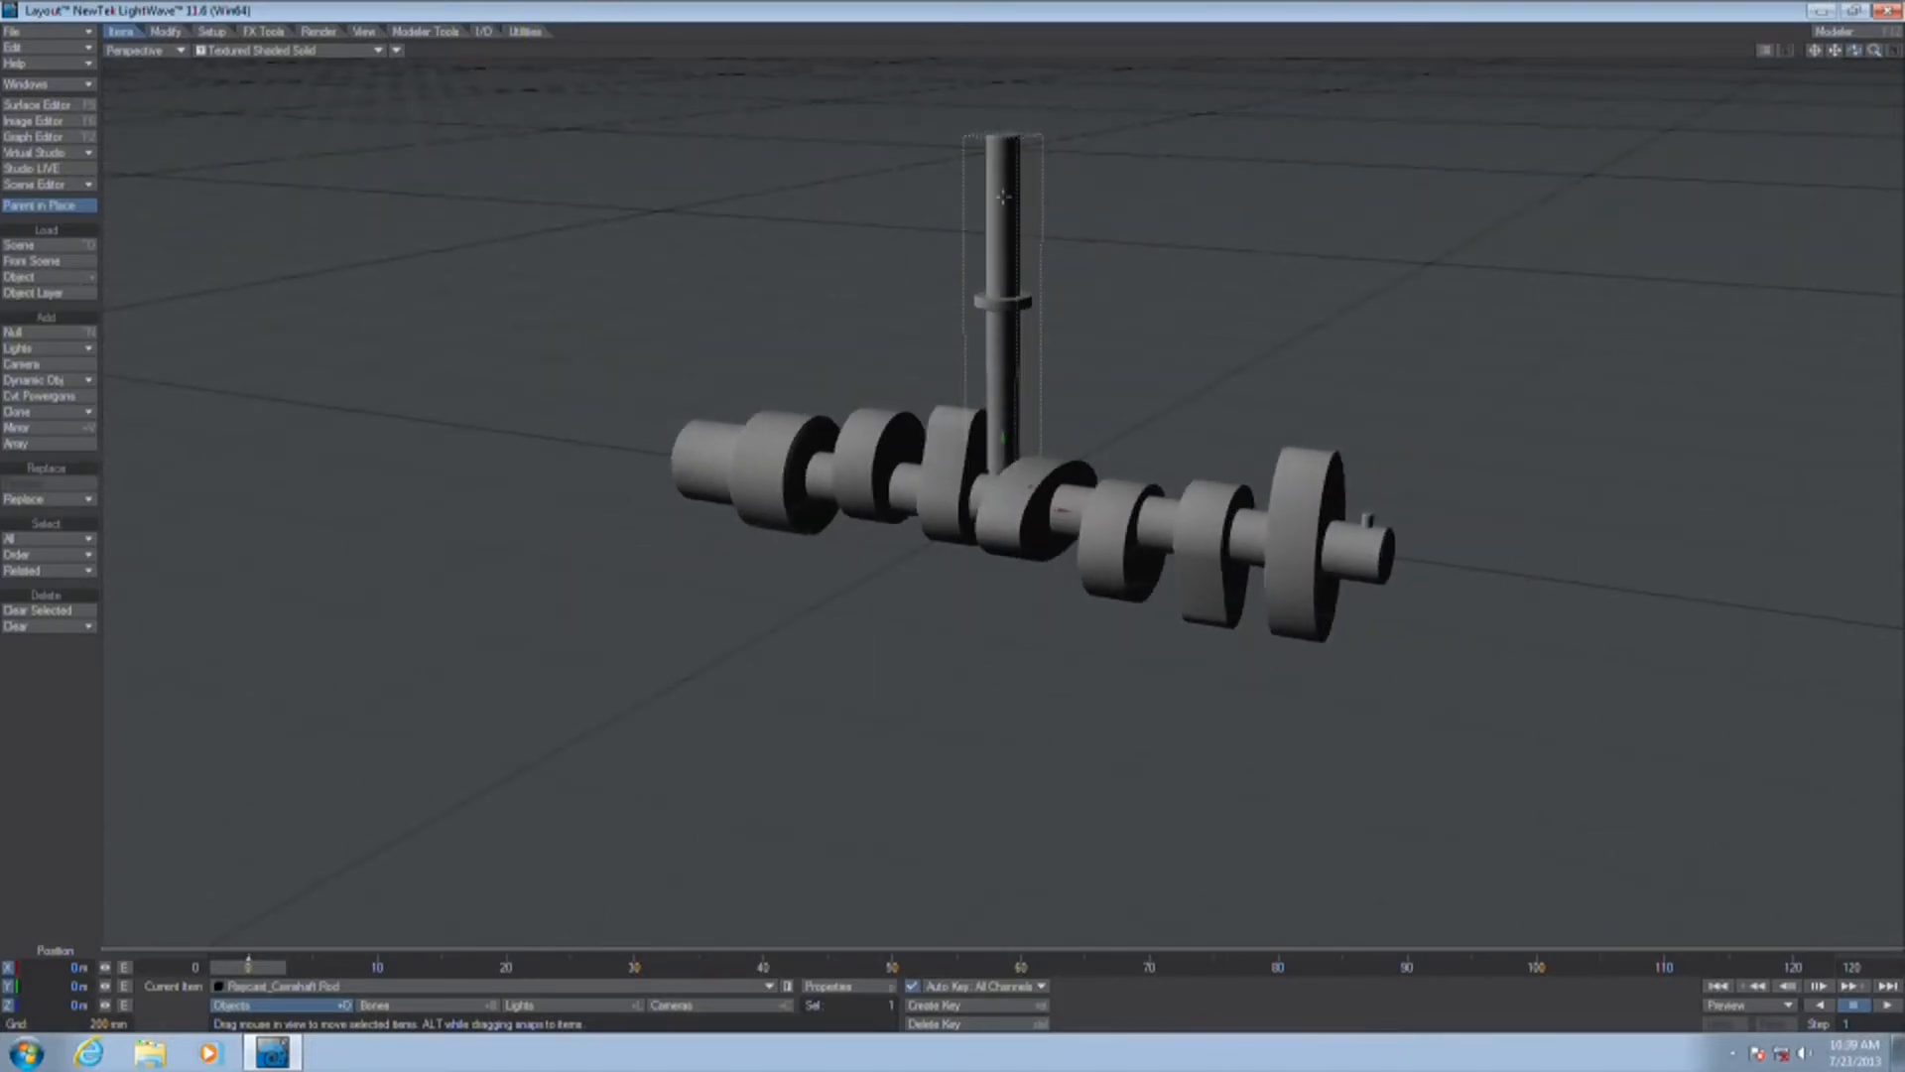
left_click_drag(1002, 425, 1004, 286)
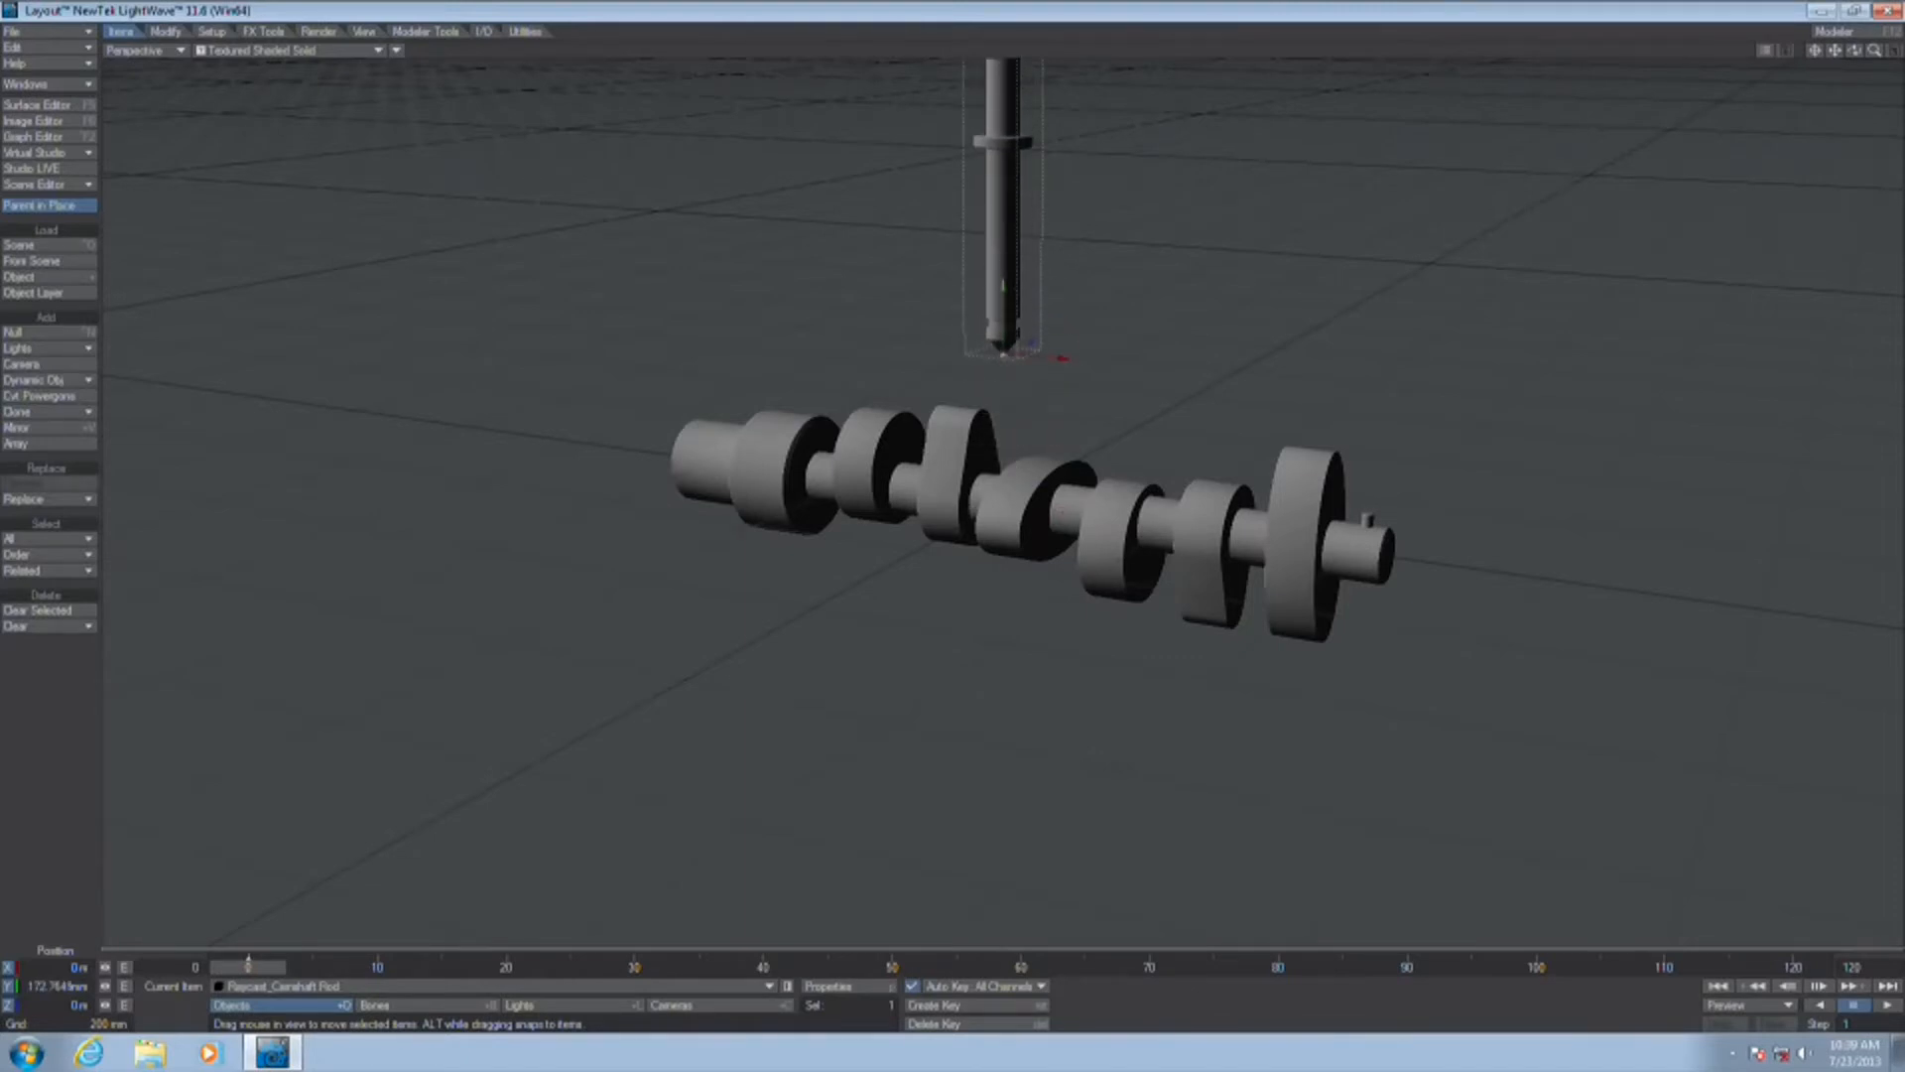
Apply a Nodal Motion modifier to the camshaft rod and open the modifier's node editor
key("m")
left_click(1583, 551)
left_click(1588, 553)
double_click(1588, 588)
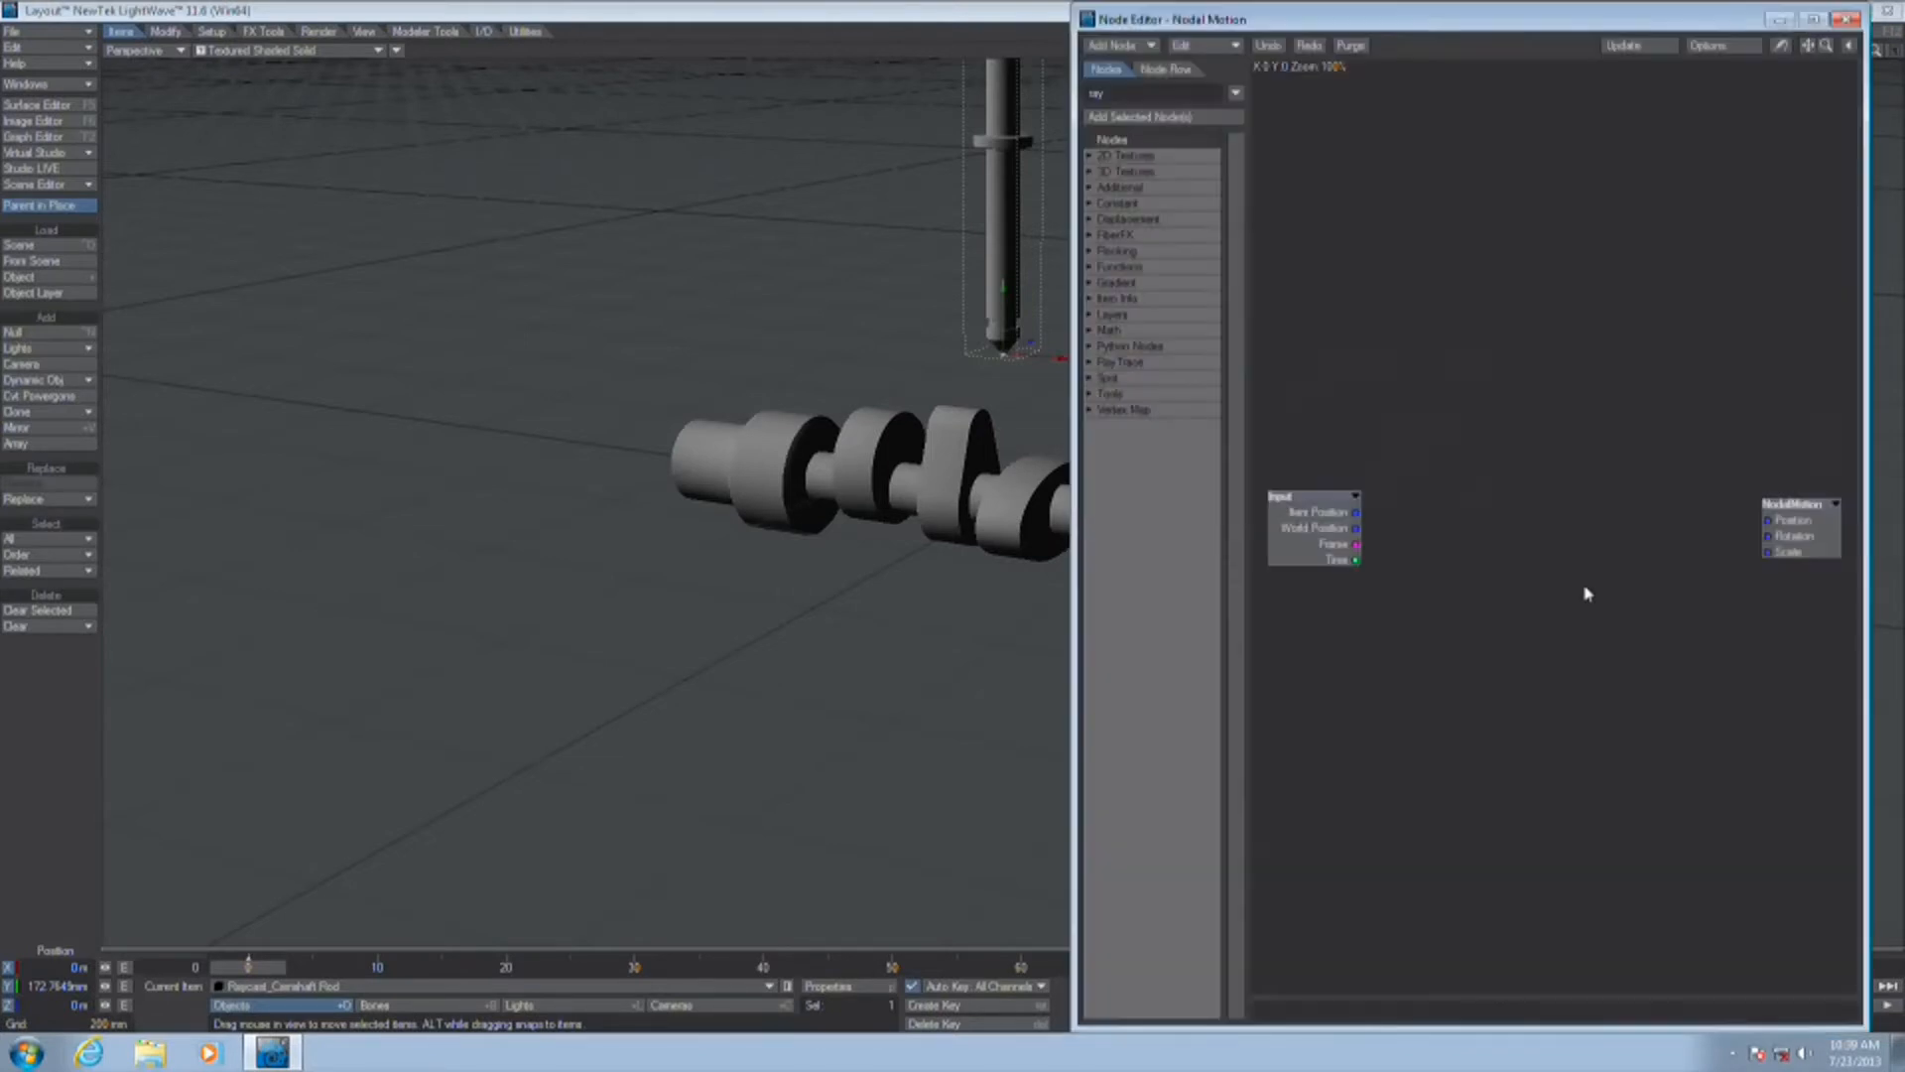
Add a Ray Cast Geometry node to the rod's network and feed Item Position into its Ray Origin
left_click(1232, 89)
double_click(1174, 174)
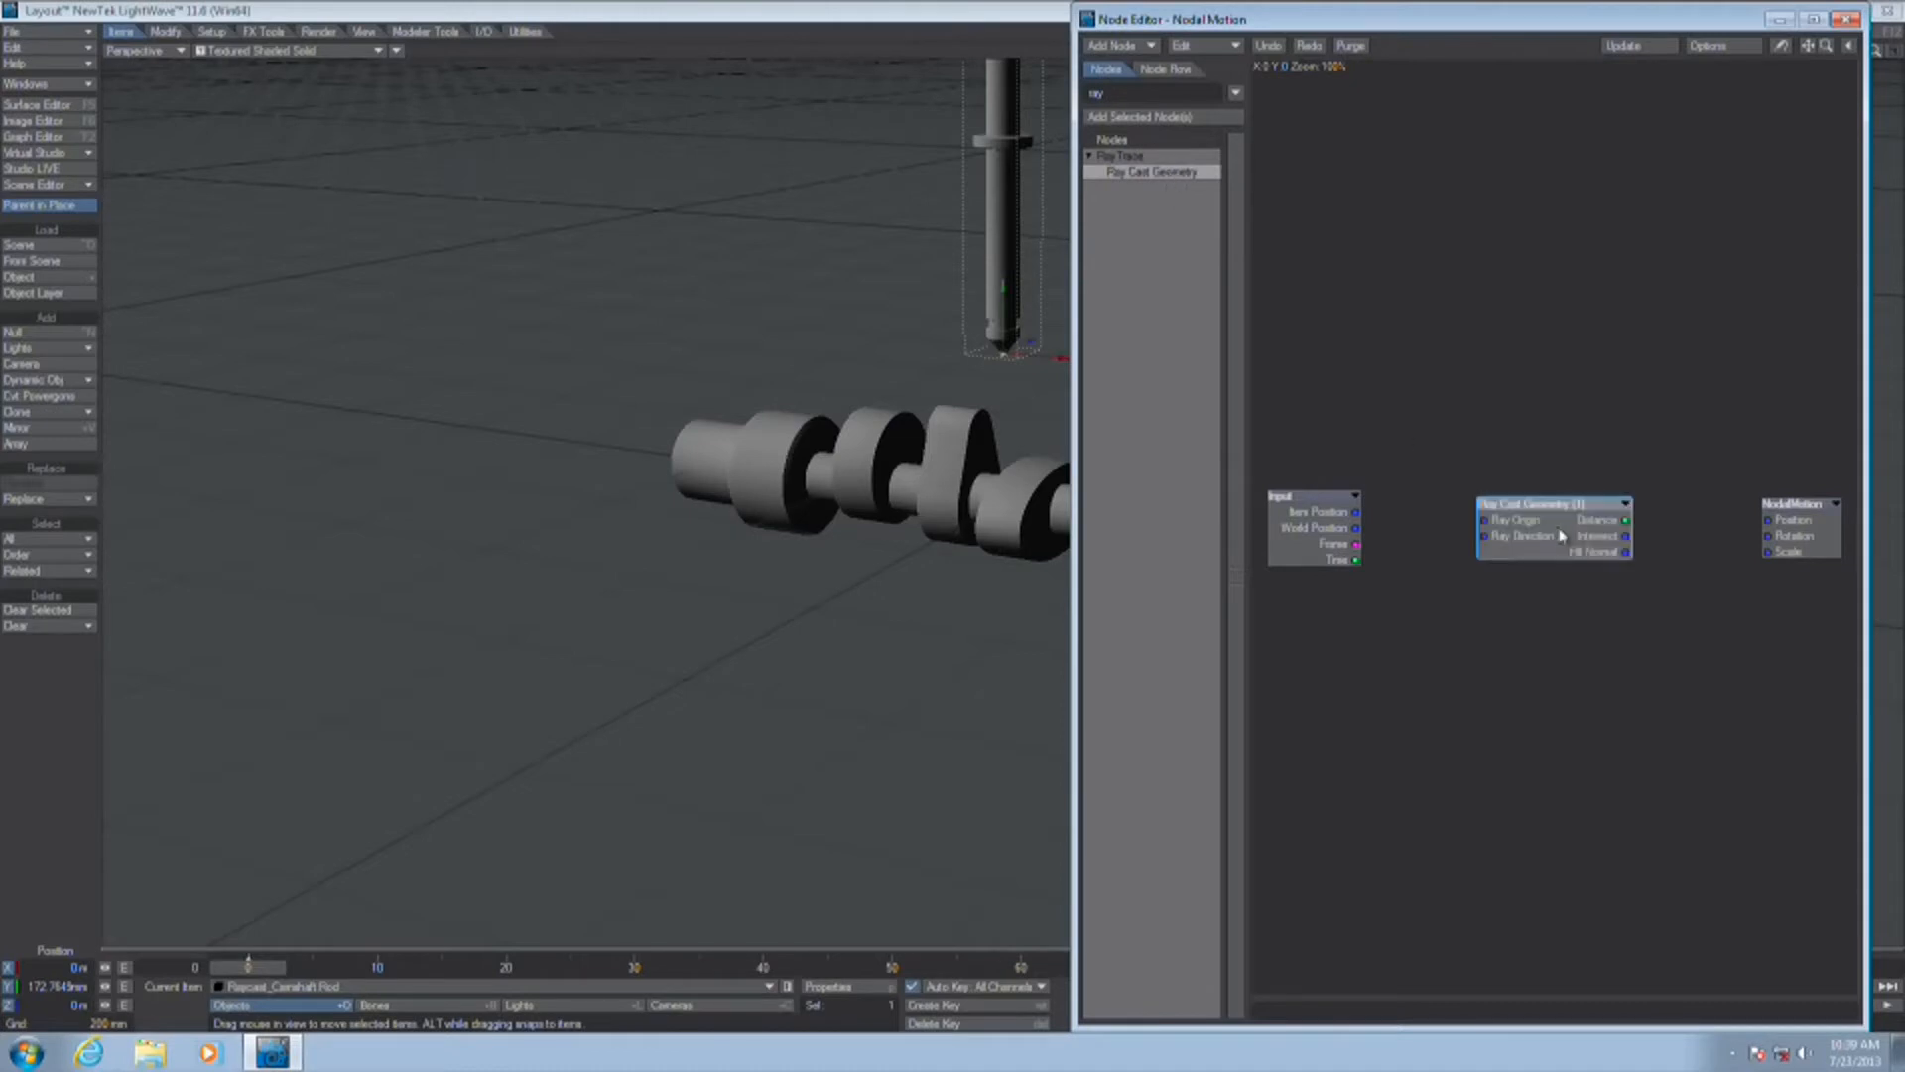
left_click_drag(1357, 514, 1498, 523)
Make only the camshaft the ray cast object, and connect the Intersect output to the NodalMotion Position input
double_click(1534, 541)
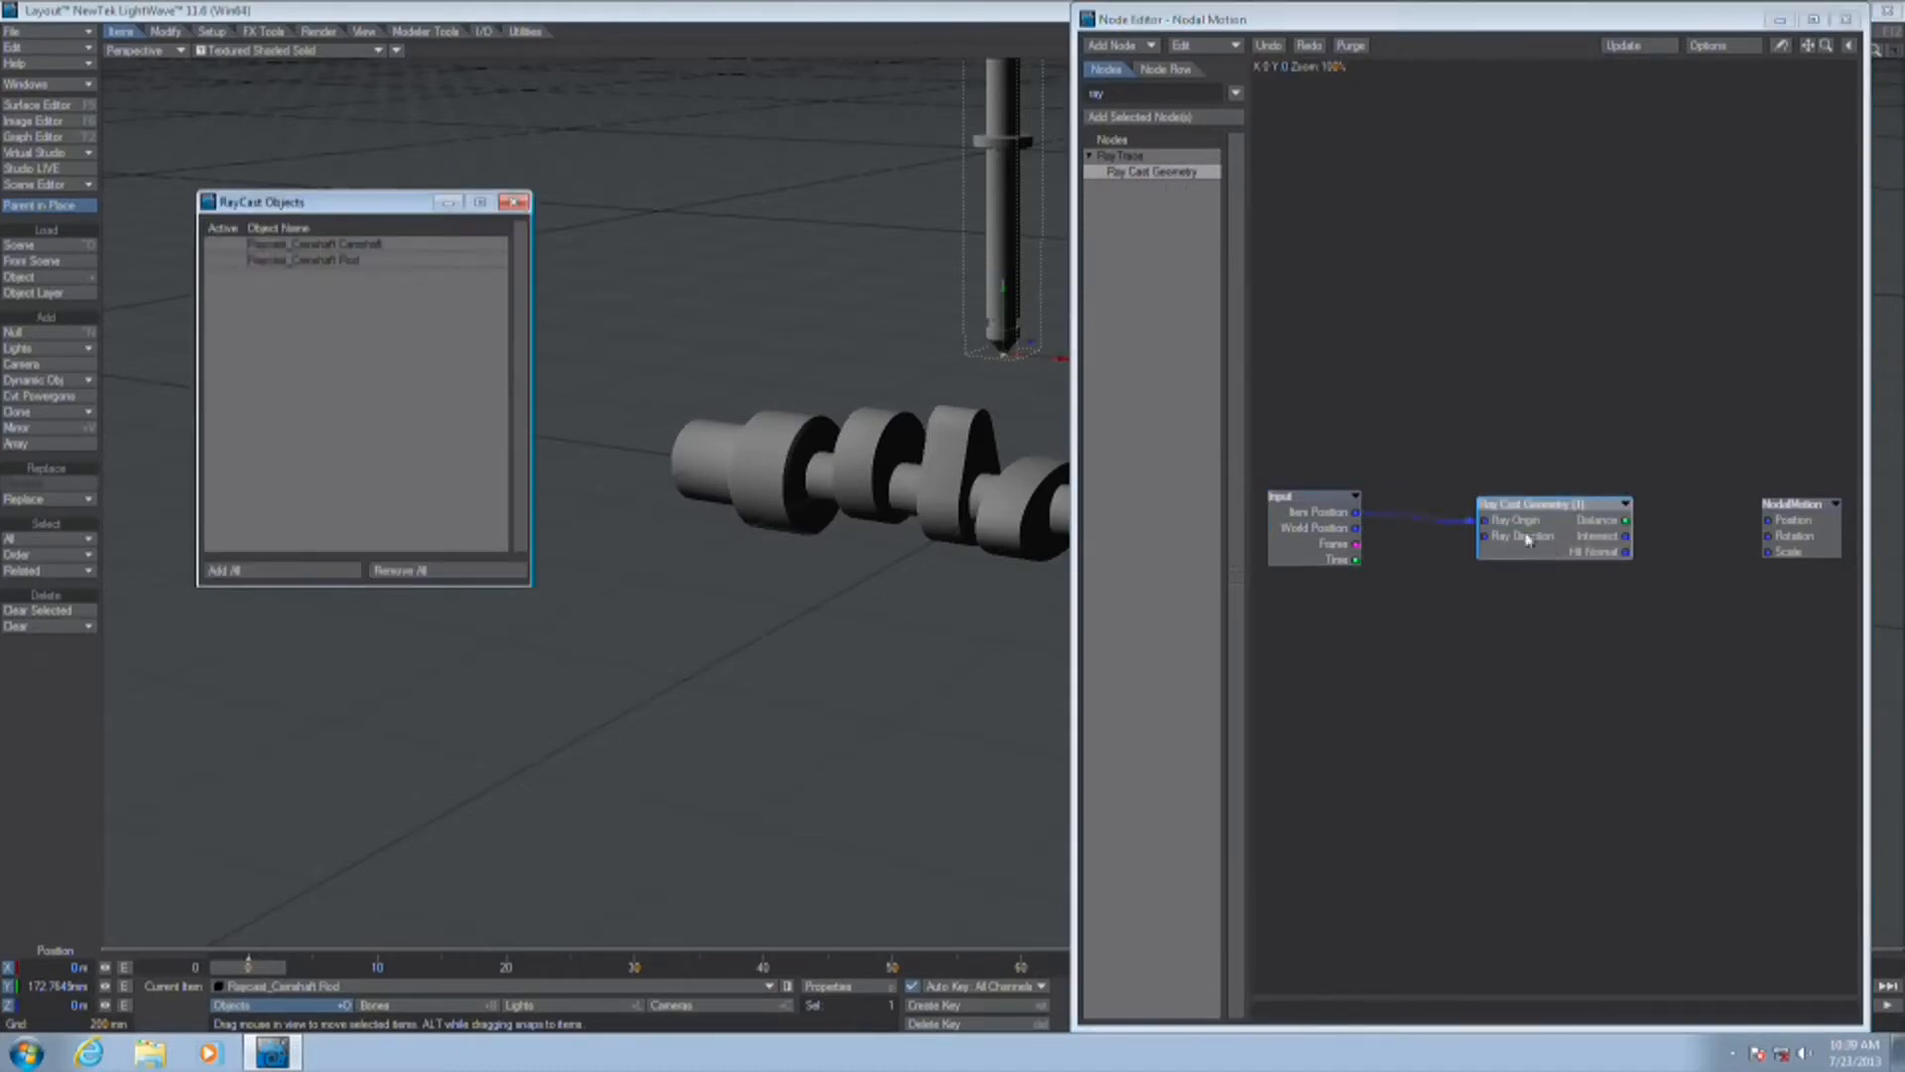
left_click(356, 263)
left_click(368, 261)
left_click(377, 245)
left_click(518, 205)
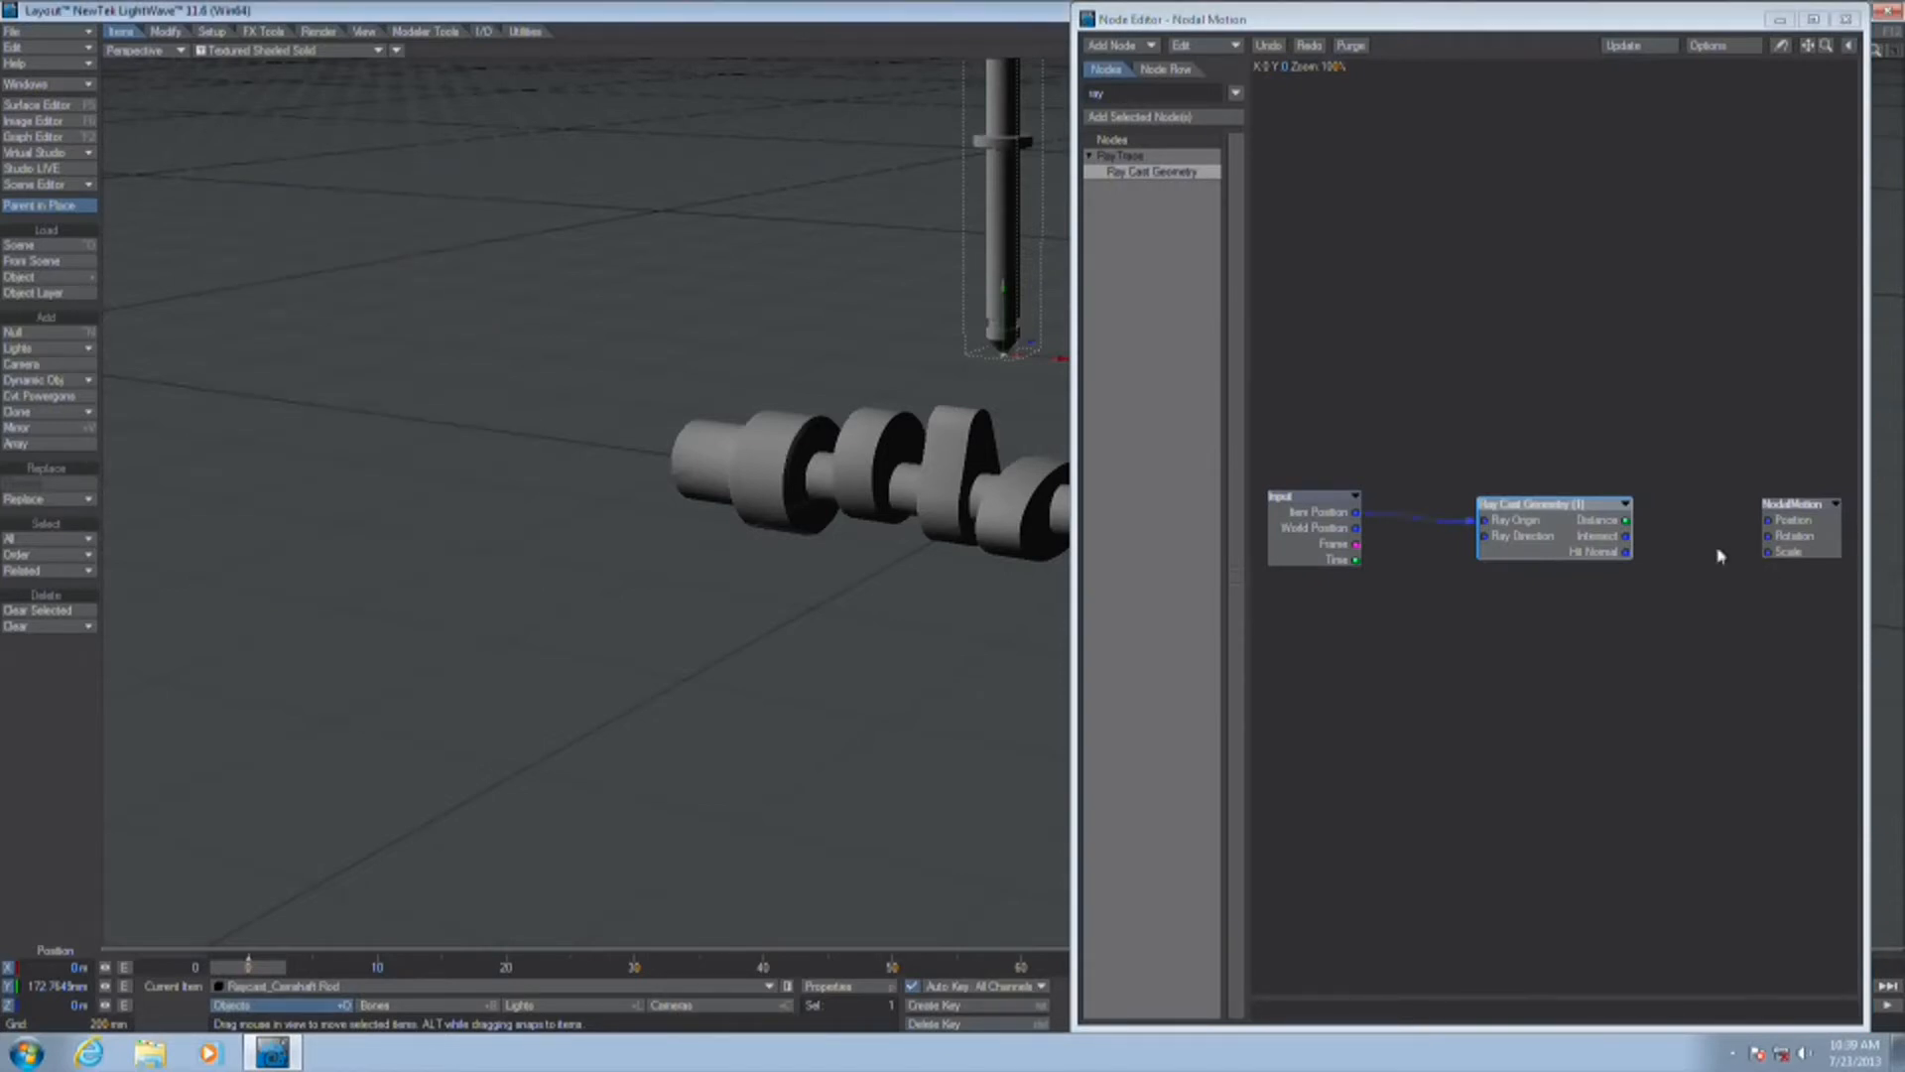
left_click_drag(1627, 535, 1770, 521)
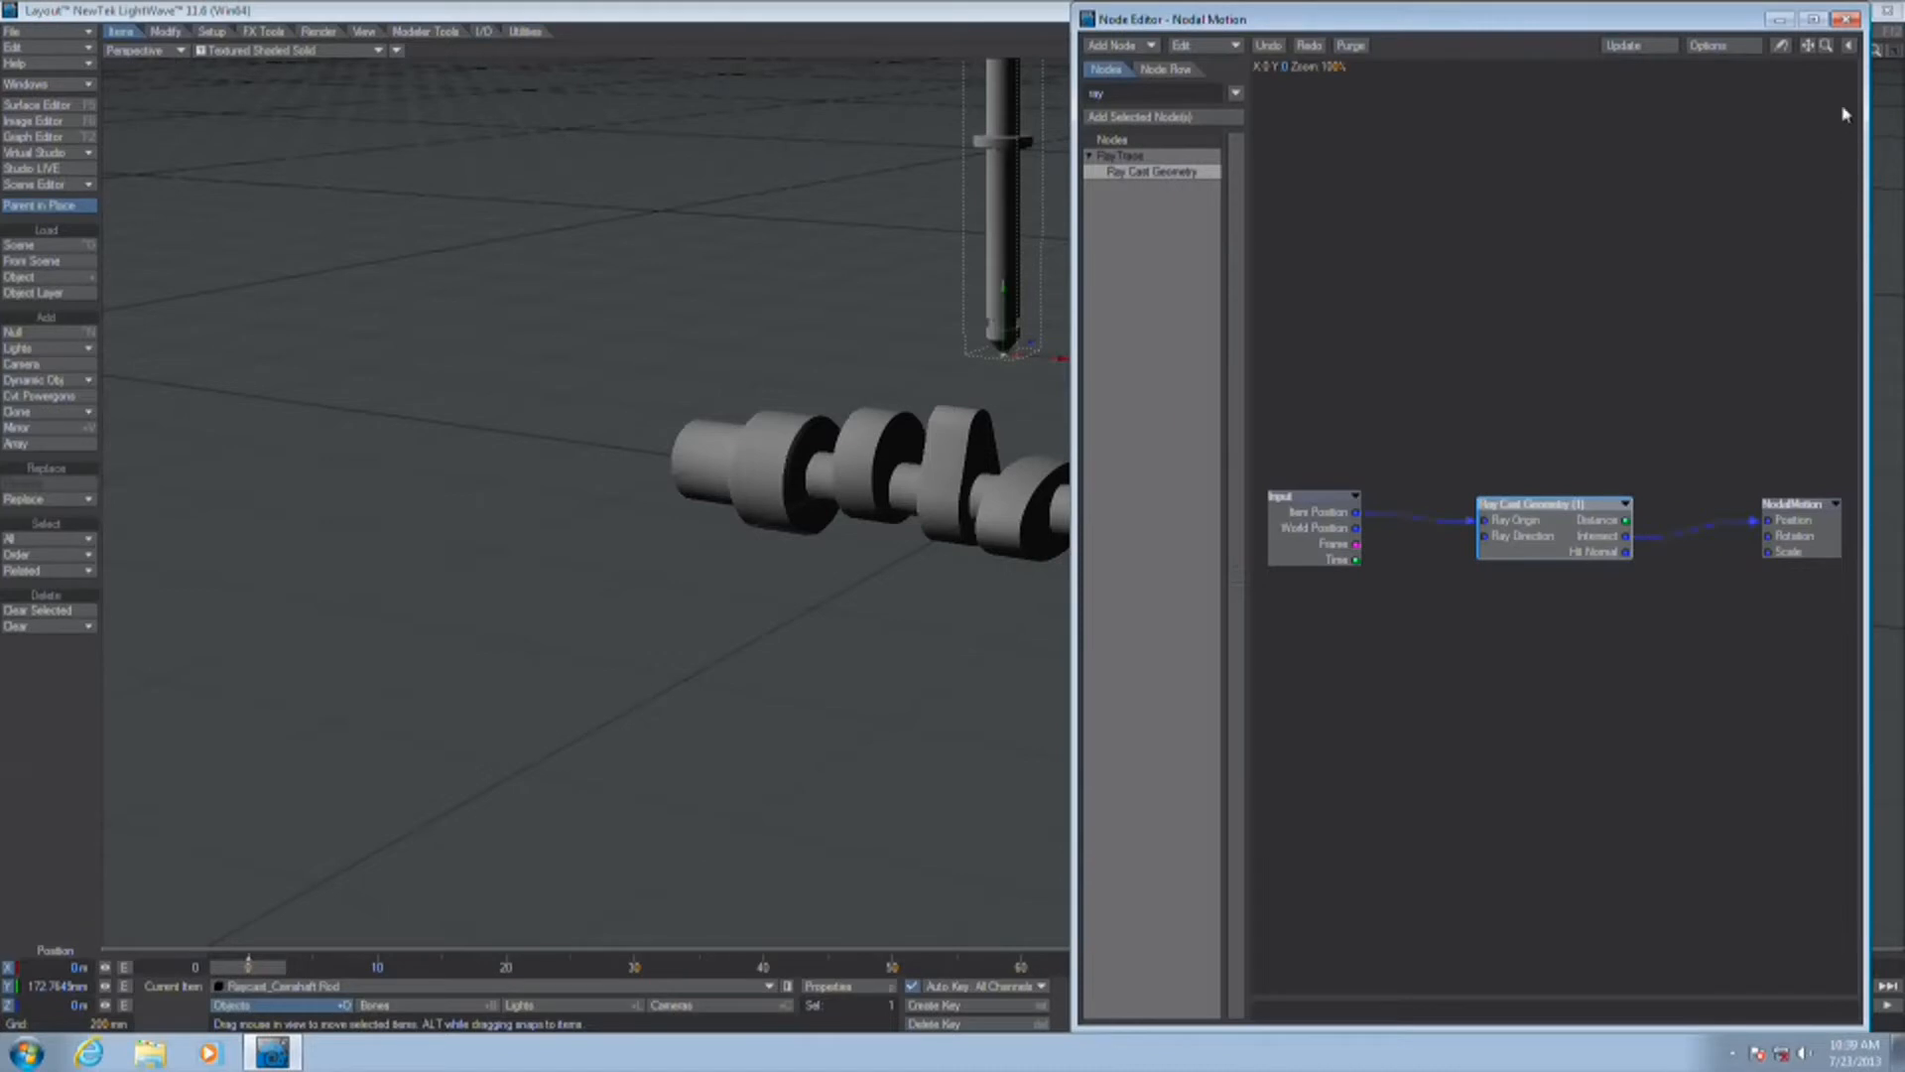
Lower the rod to about 119 mm in Y above the camshaft
left_click(1846, 19)
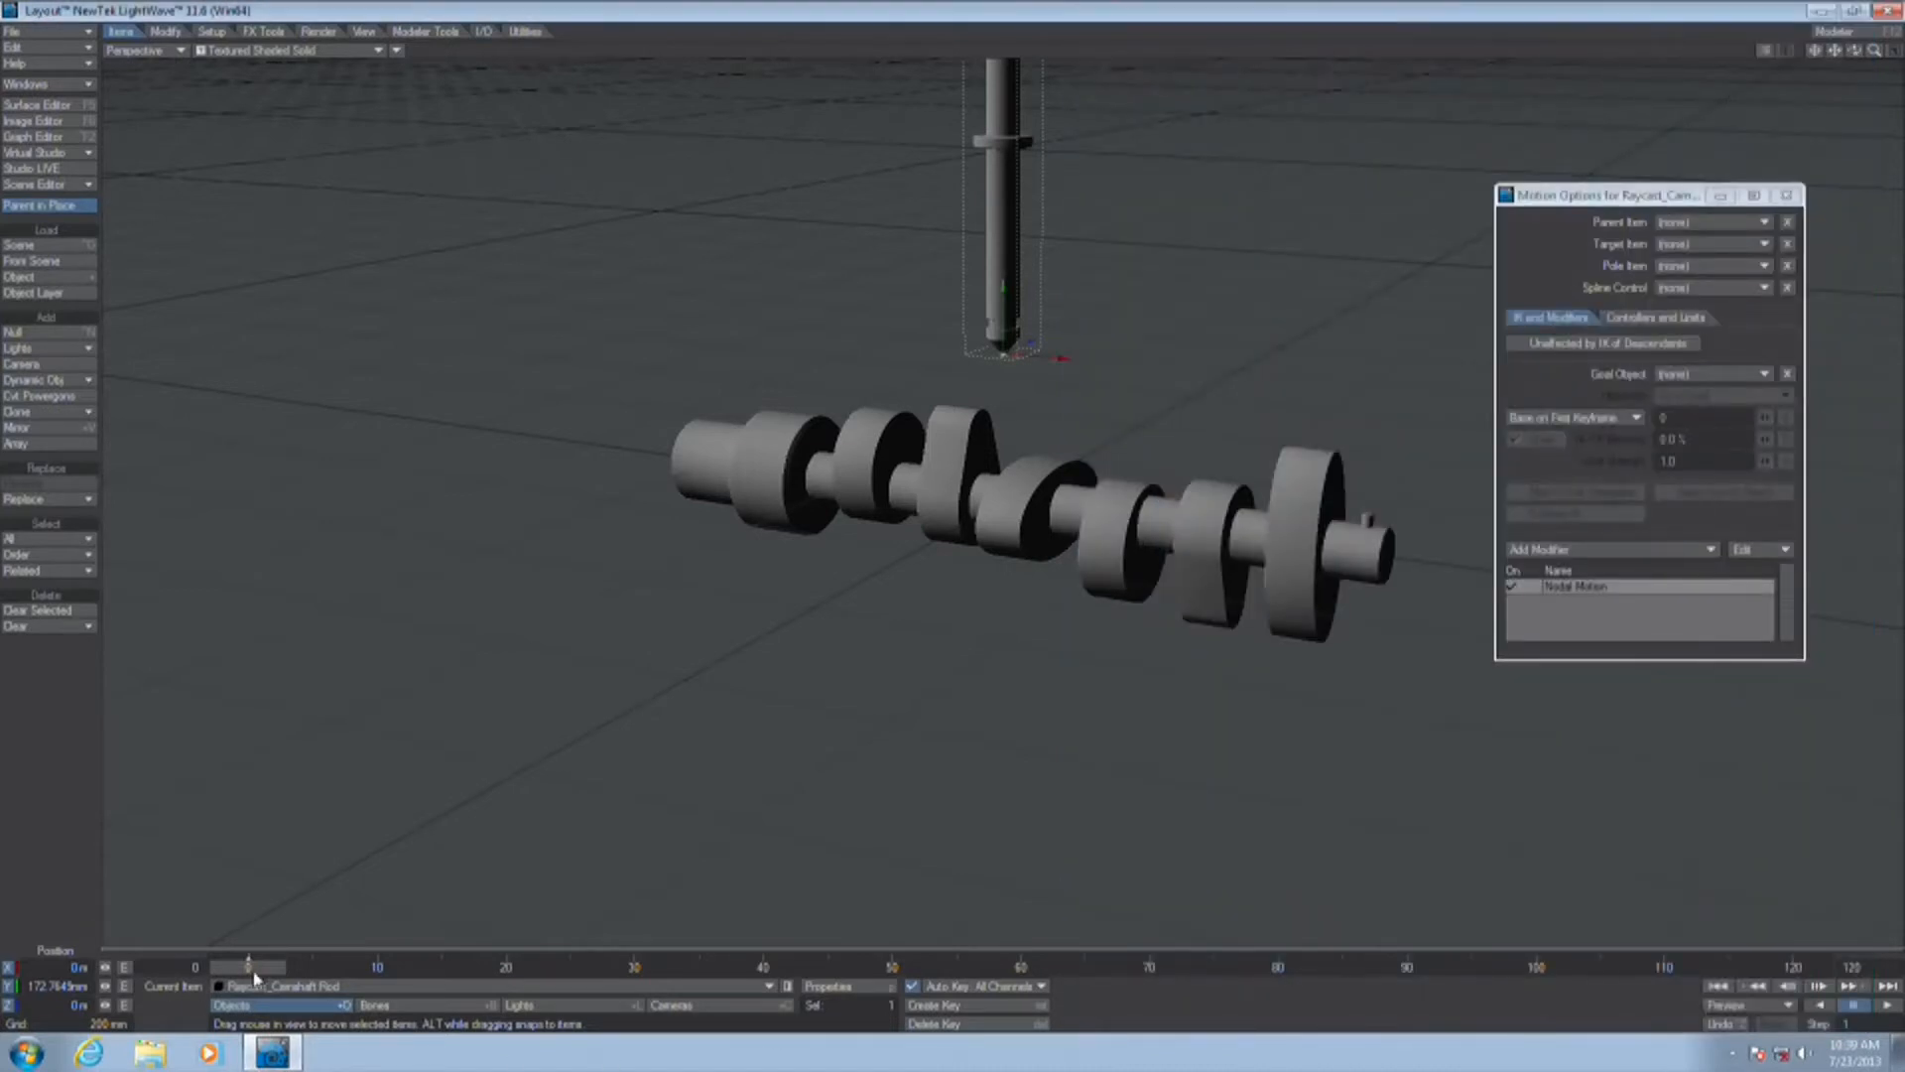
left_click_drag(1003, 308, 1002, 358)
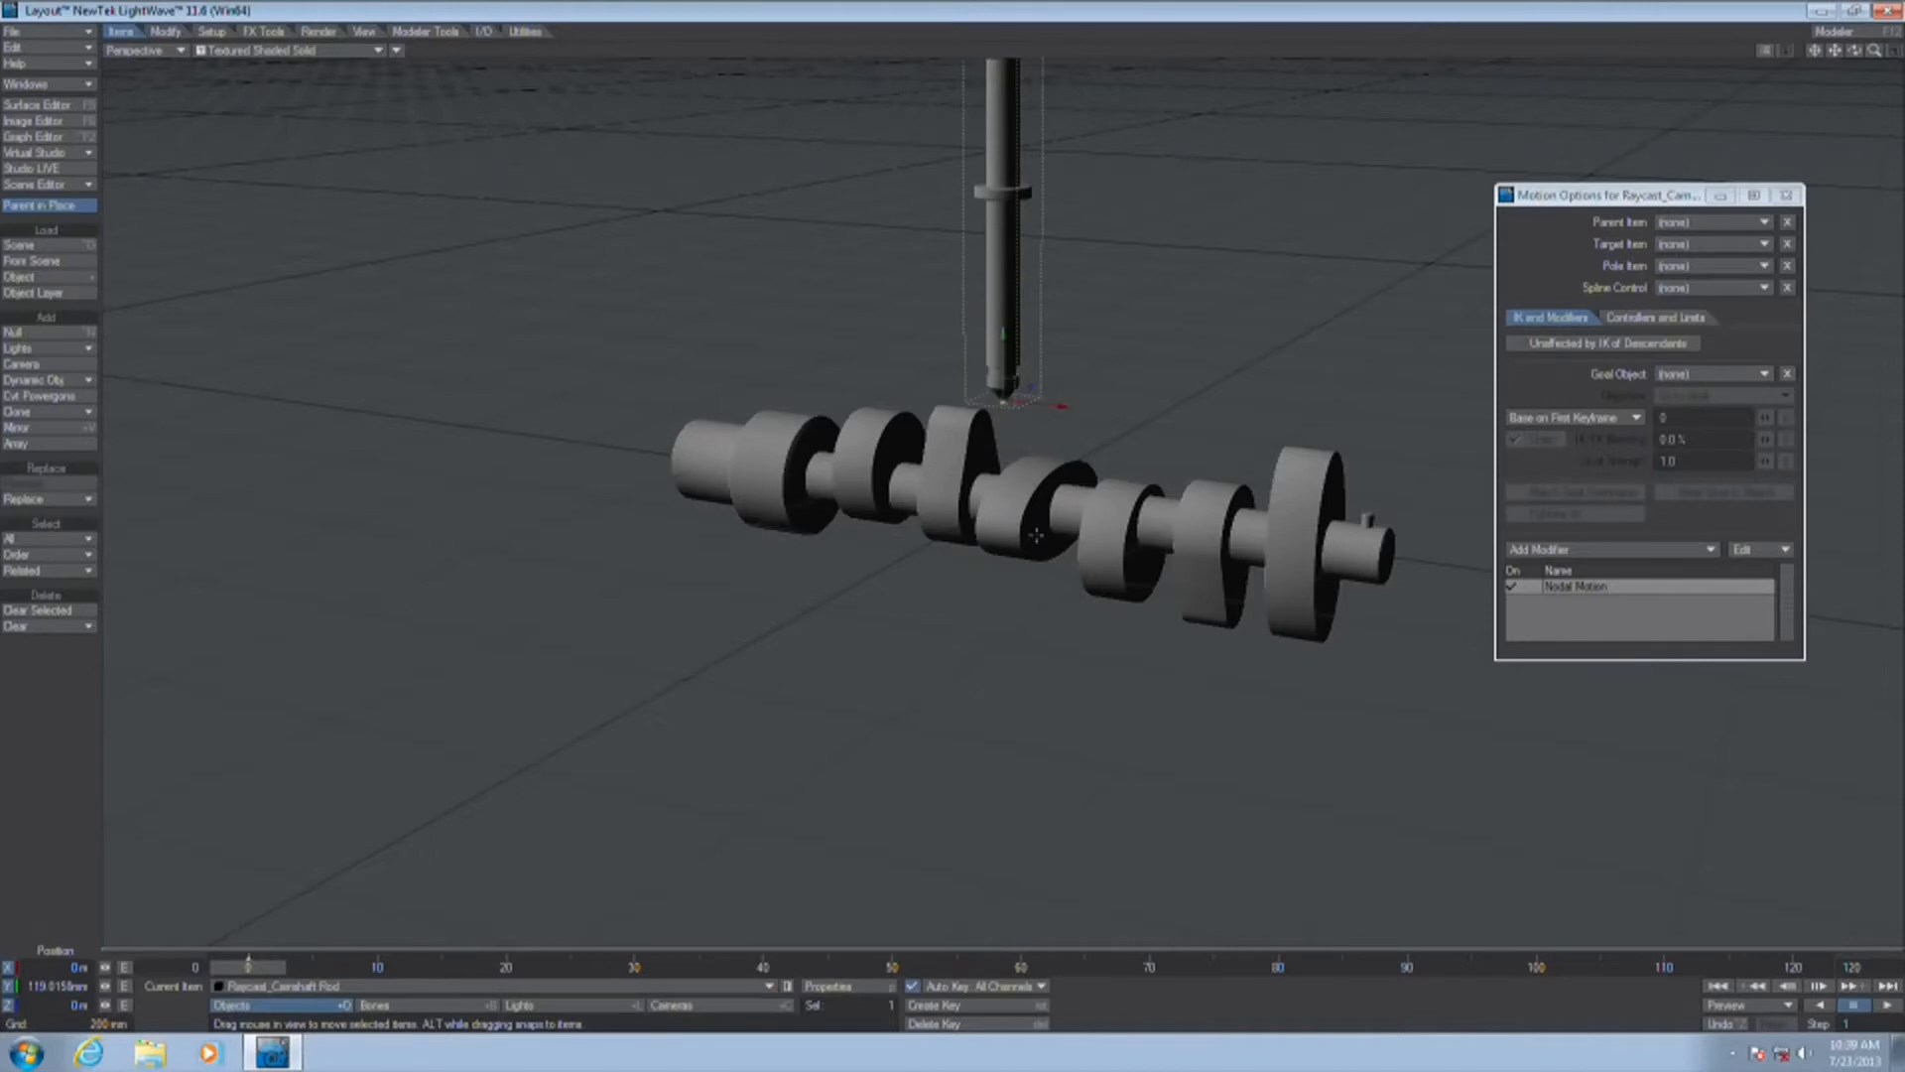
left_click(1040, 524)
Check which objects are active as ray cast objects in the rod's Ray Cast Geometry node
left_click(1621, 601)
double_click(1617, 589)
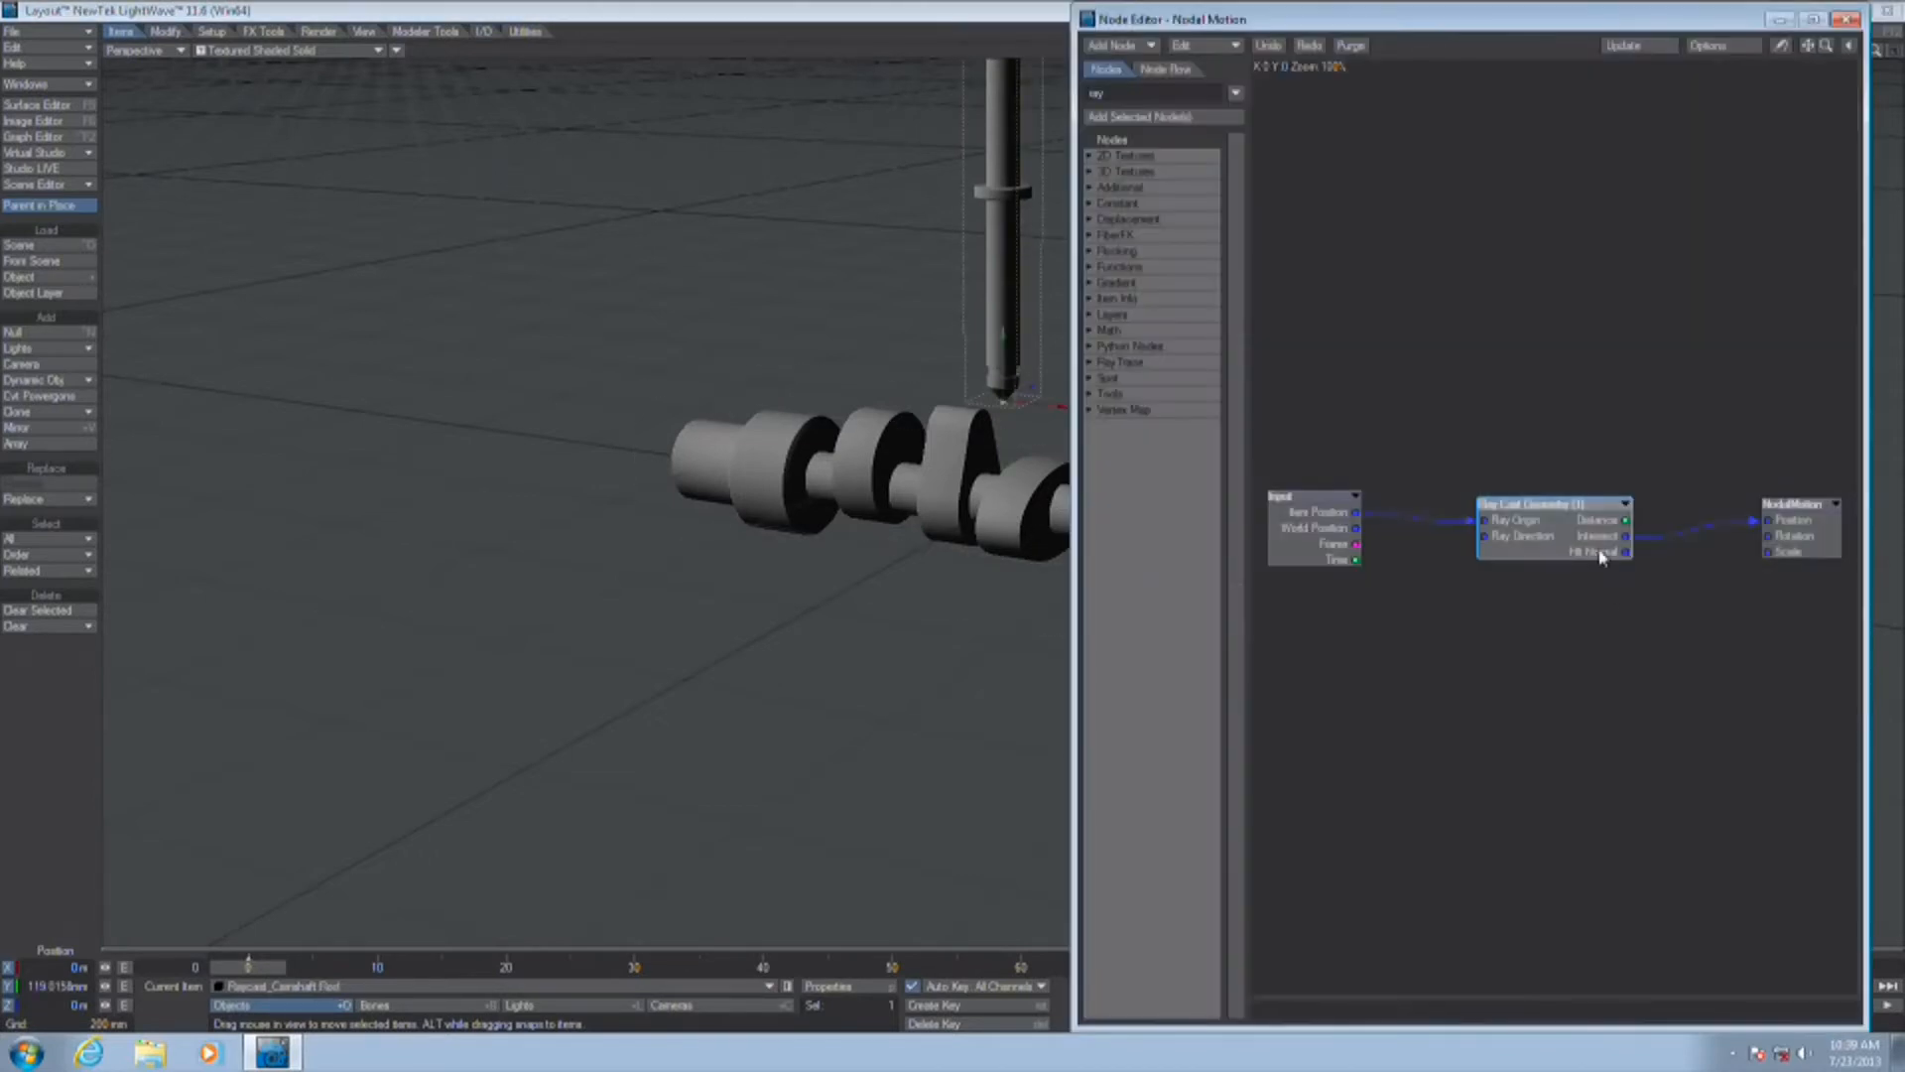
double_click(1549, 555)
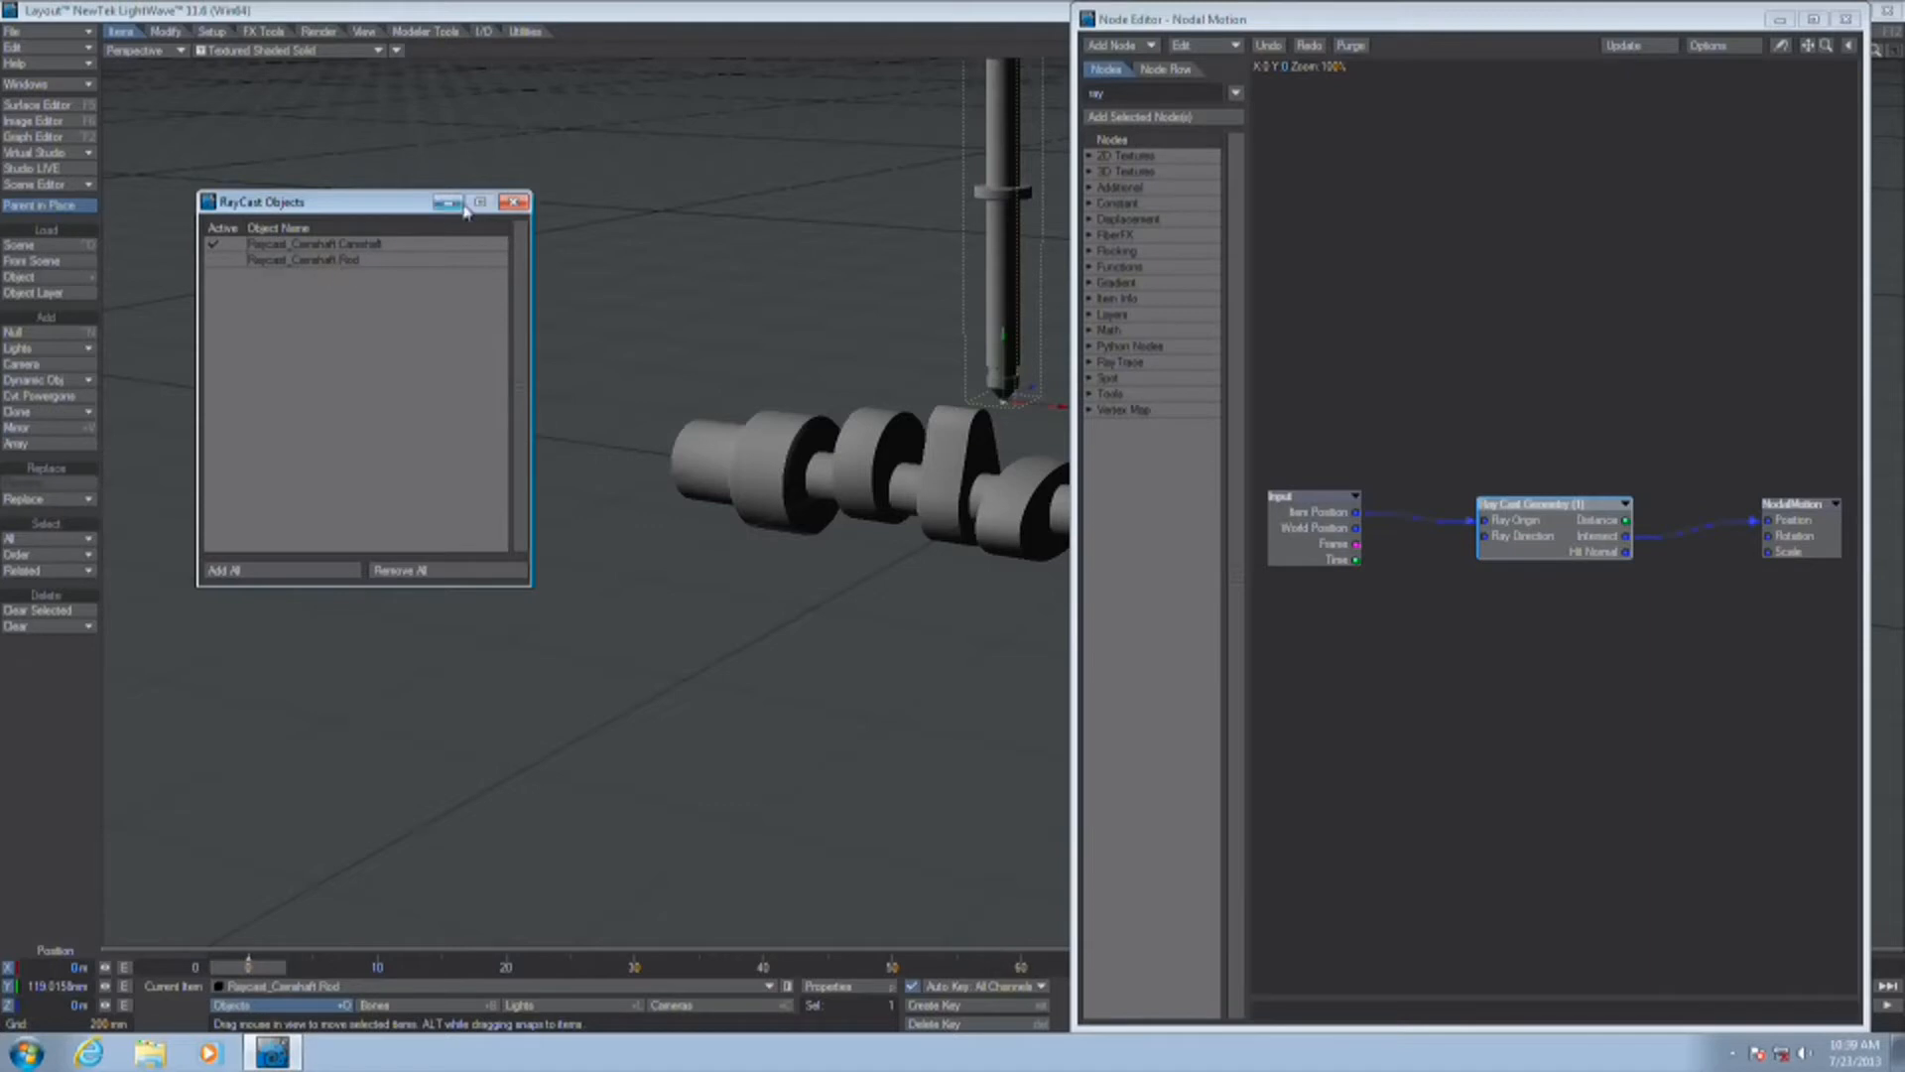
left_click(1846, 19)
left_click(513, 202)
Move the rod sideways to about -214 mm in X and view it against the camshaft
left_click_drag(1050, 404, 887, 388)
left_click_drag(1861, 49, 1579, 423)
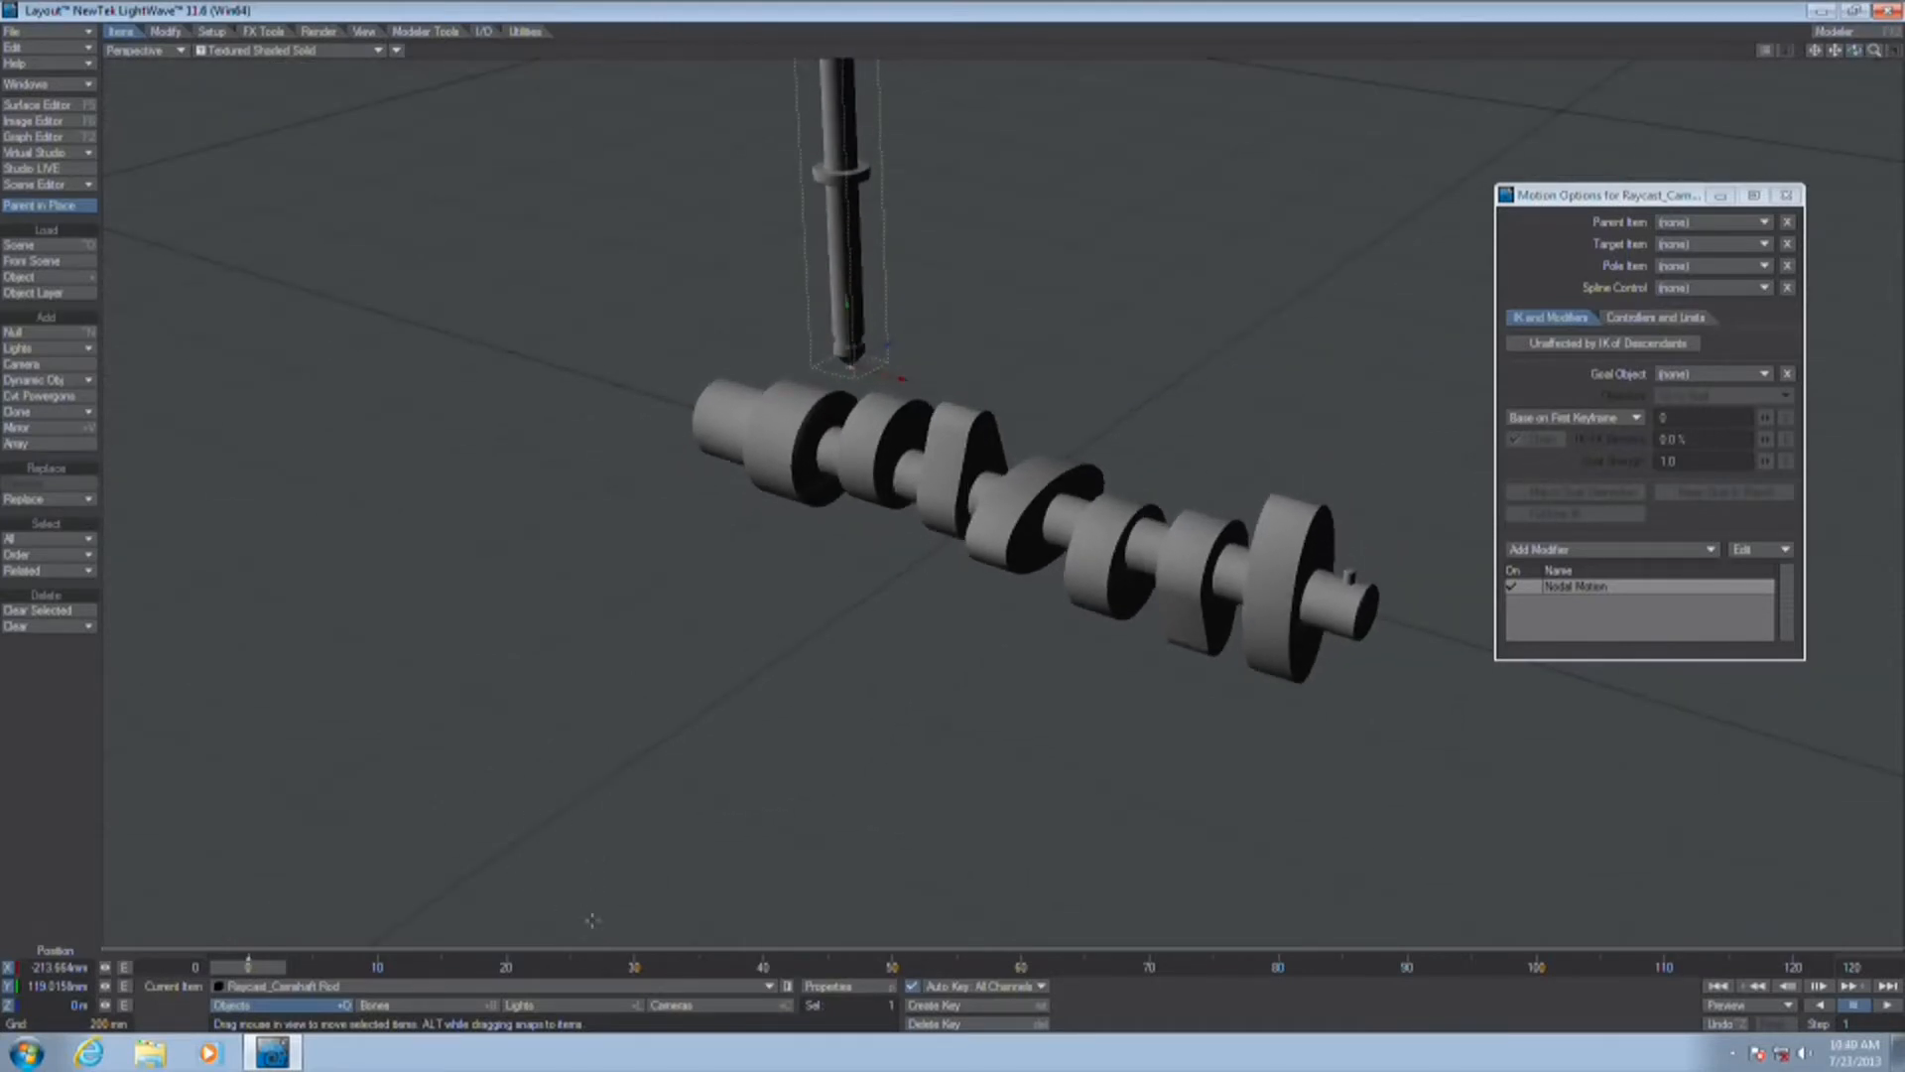
Restart Layout with an empty scene and load the Raycast_Camshaft object from the Raycast folder
left_click(1878, 14)
left_click(1231, 541)
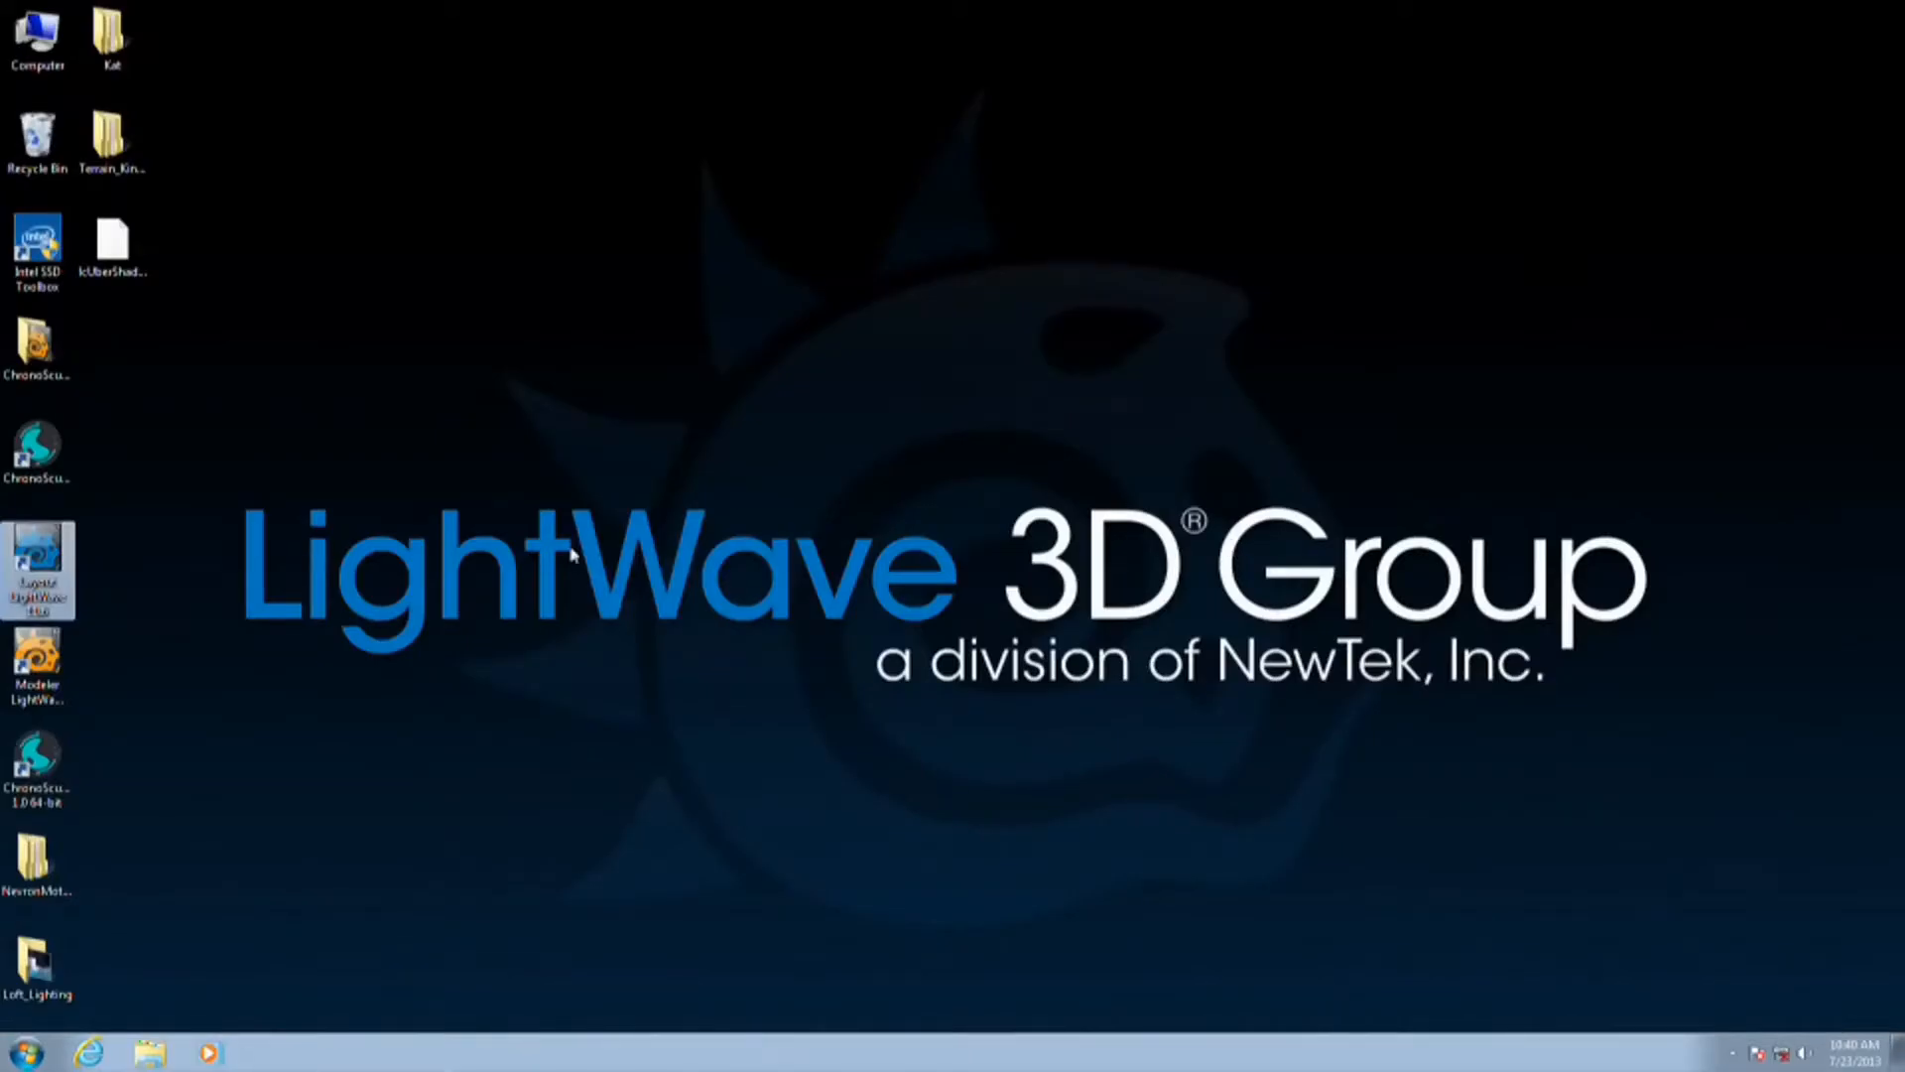
double_click(37, 566)
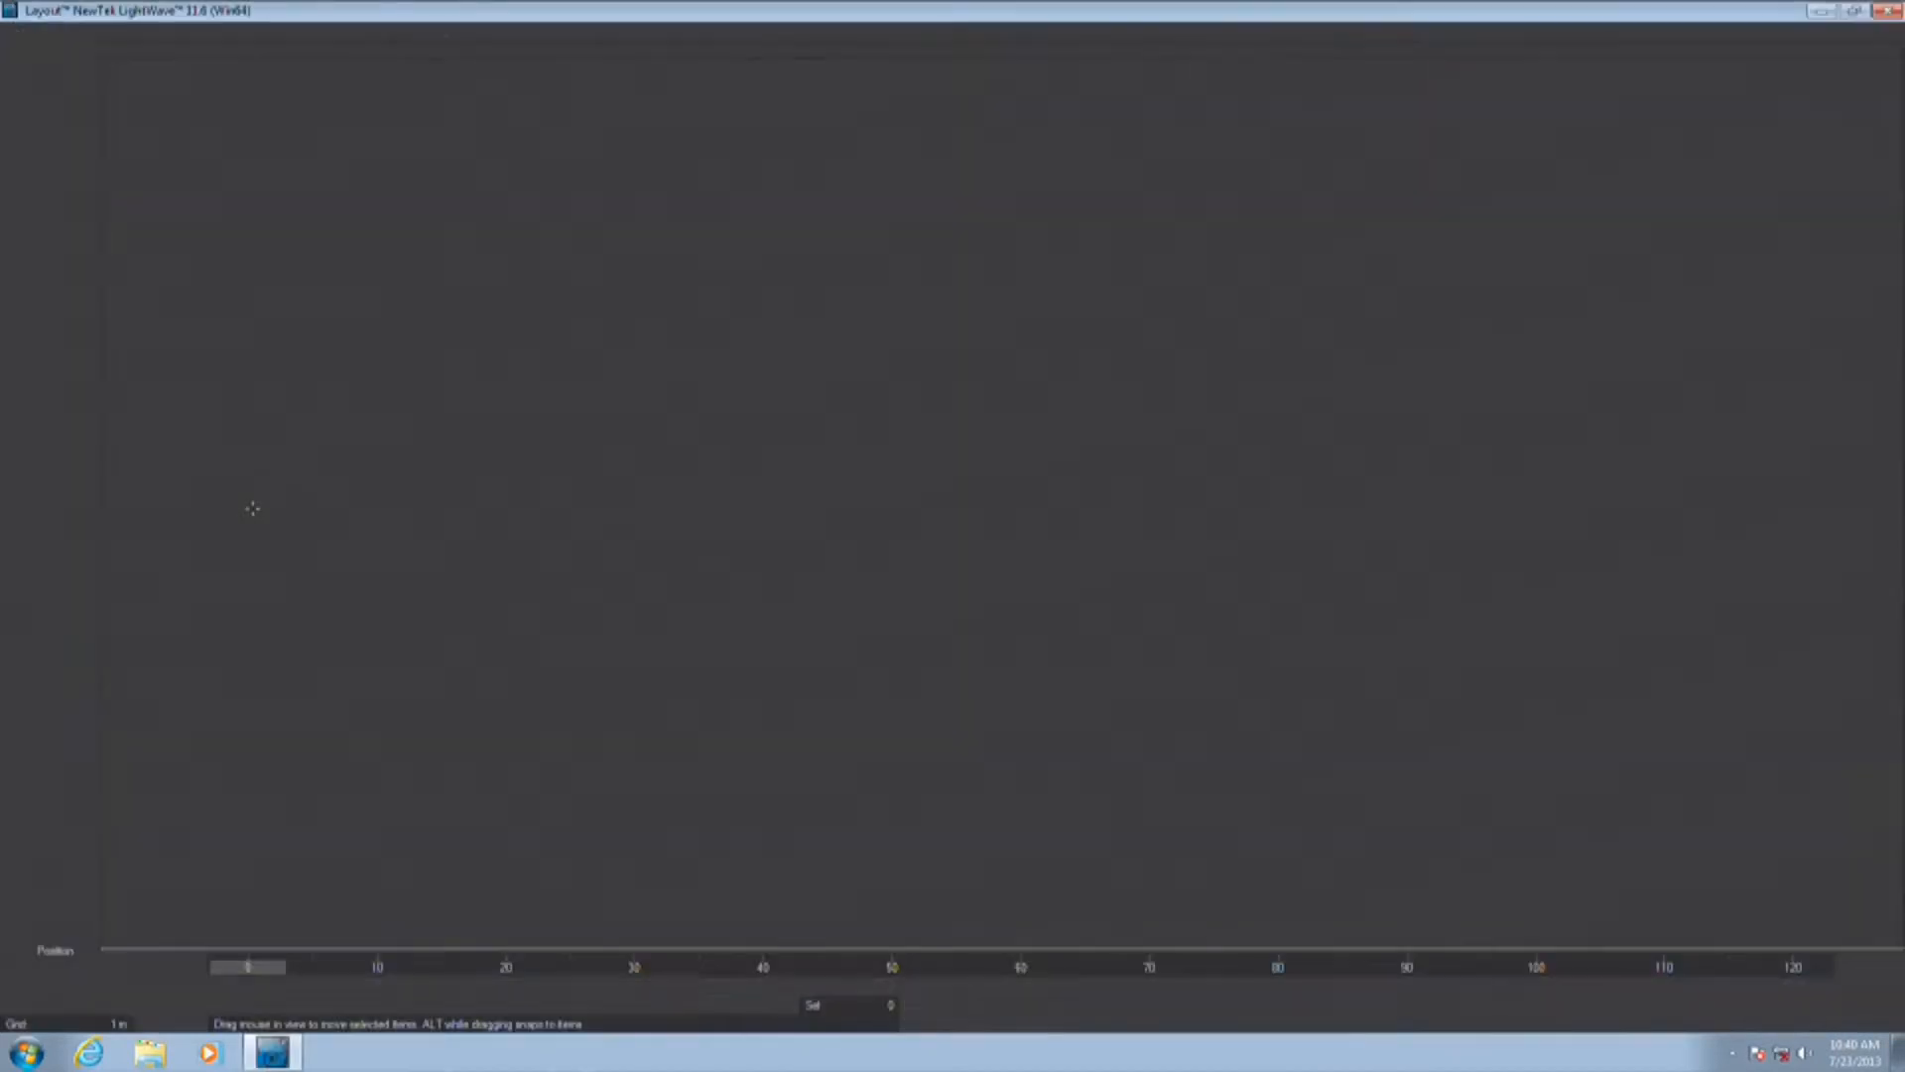
left_click(47, 281)
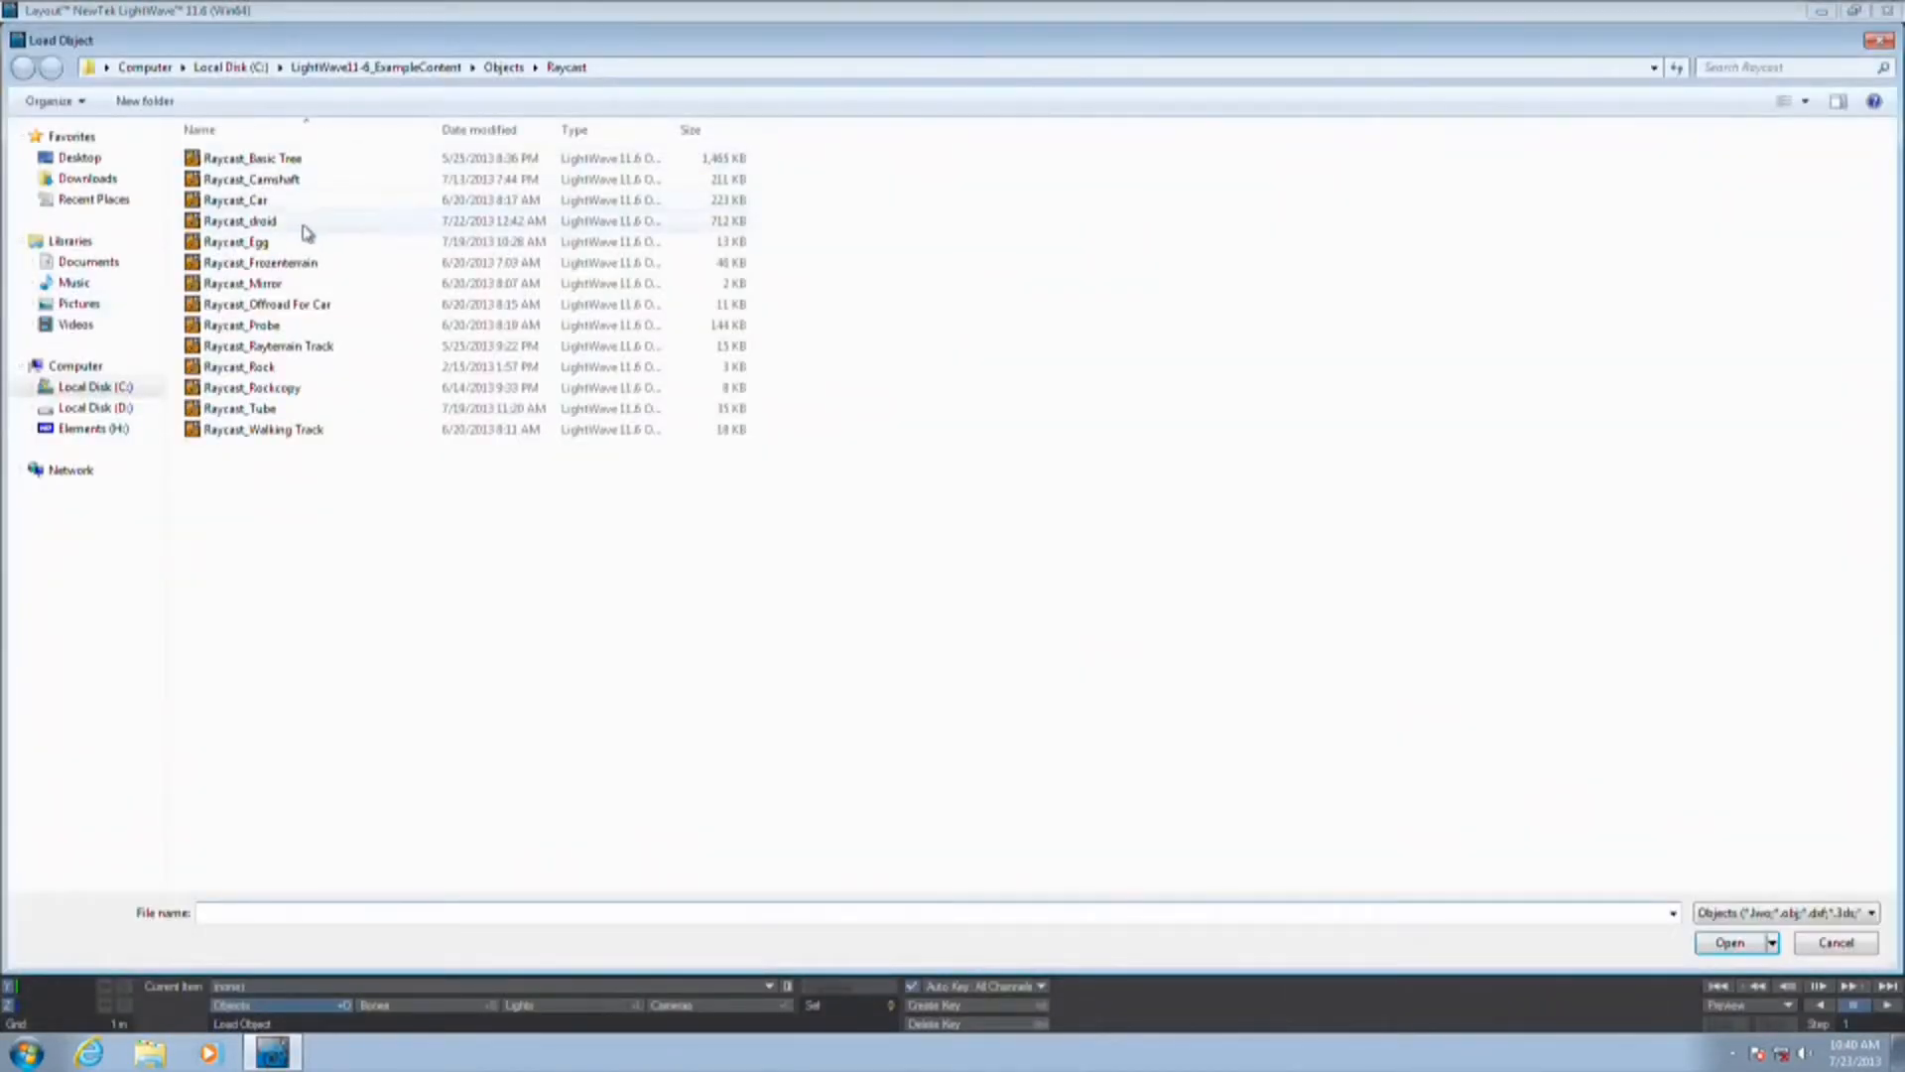
double_click(289, 183)
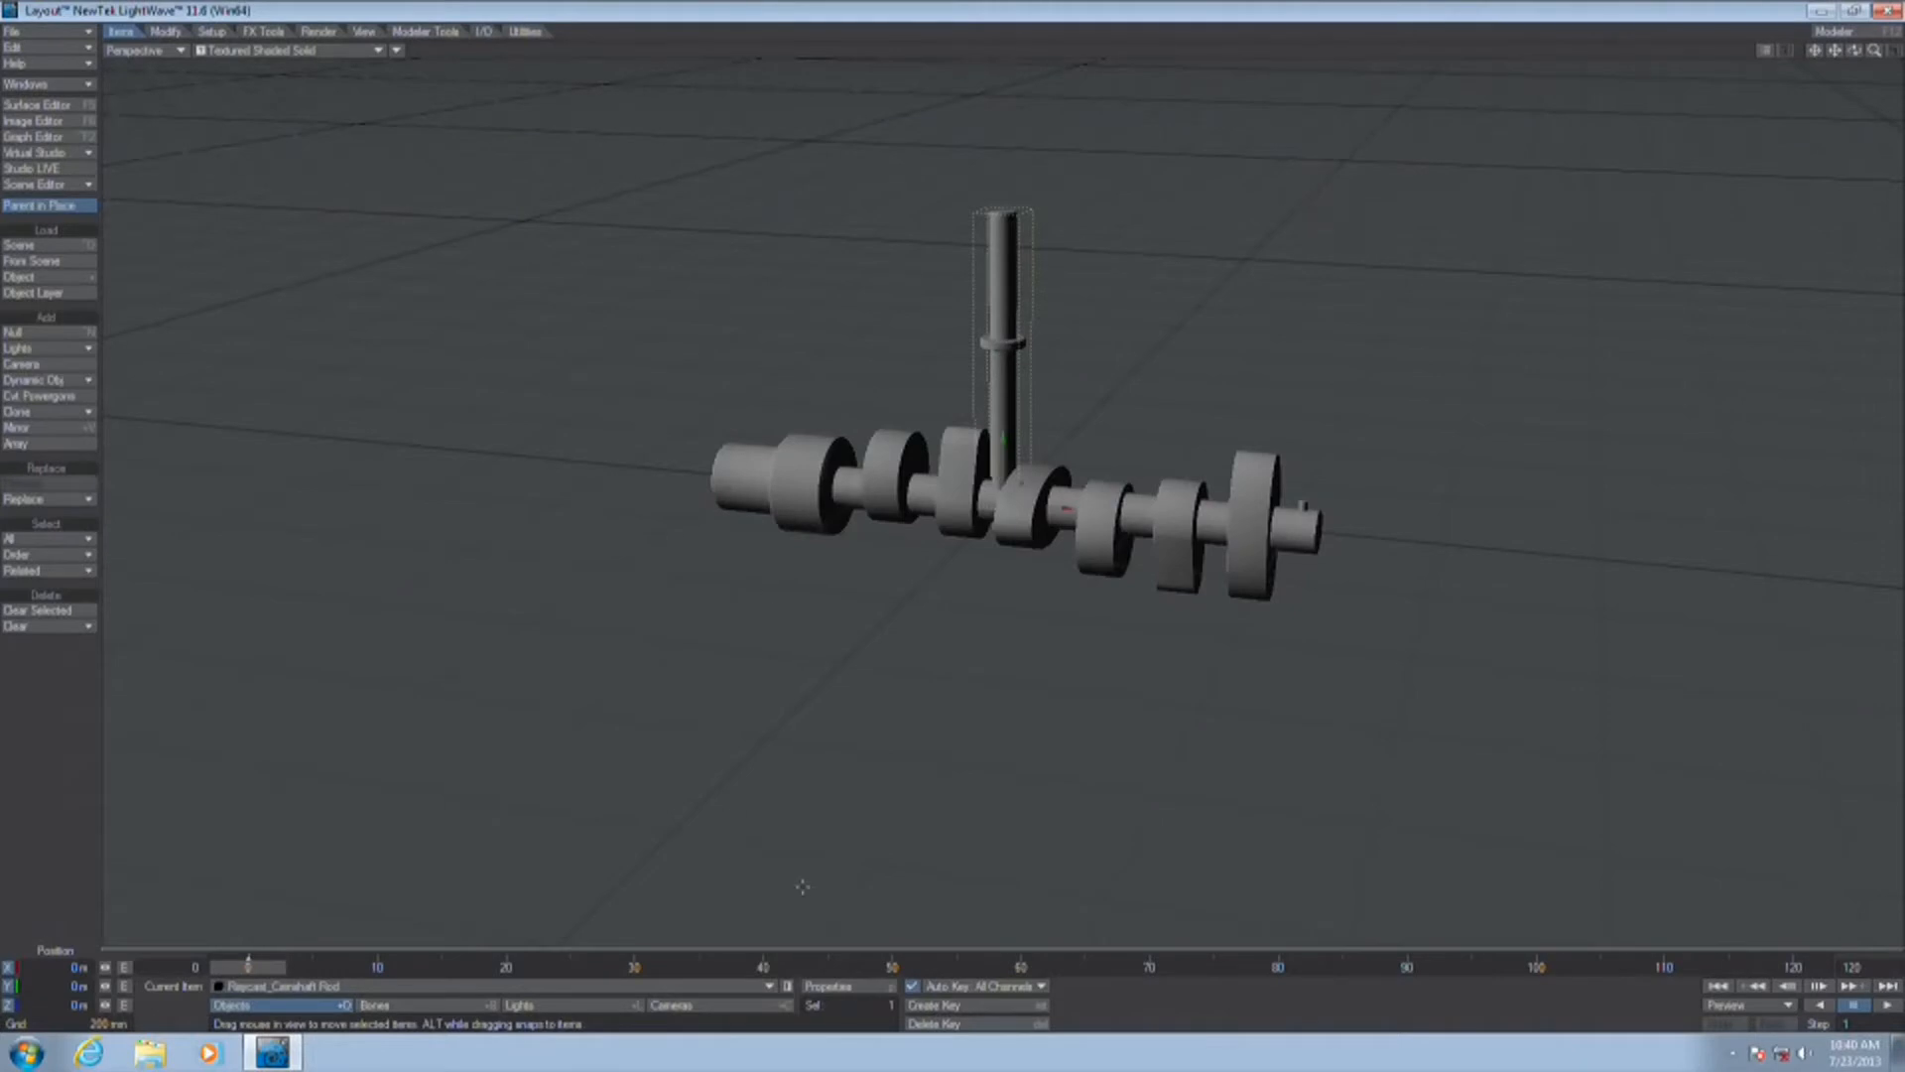
Apply a Nodal Motion modifier to the camshaft rod and open its node editor
key("m")
left_click(1583, 551)
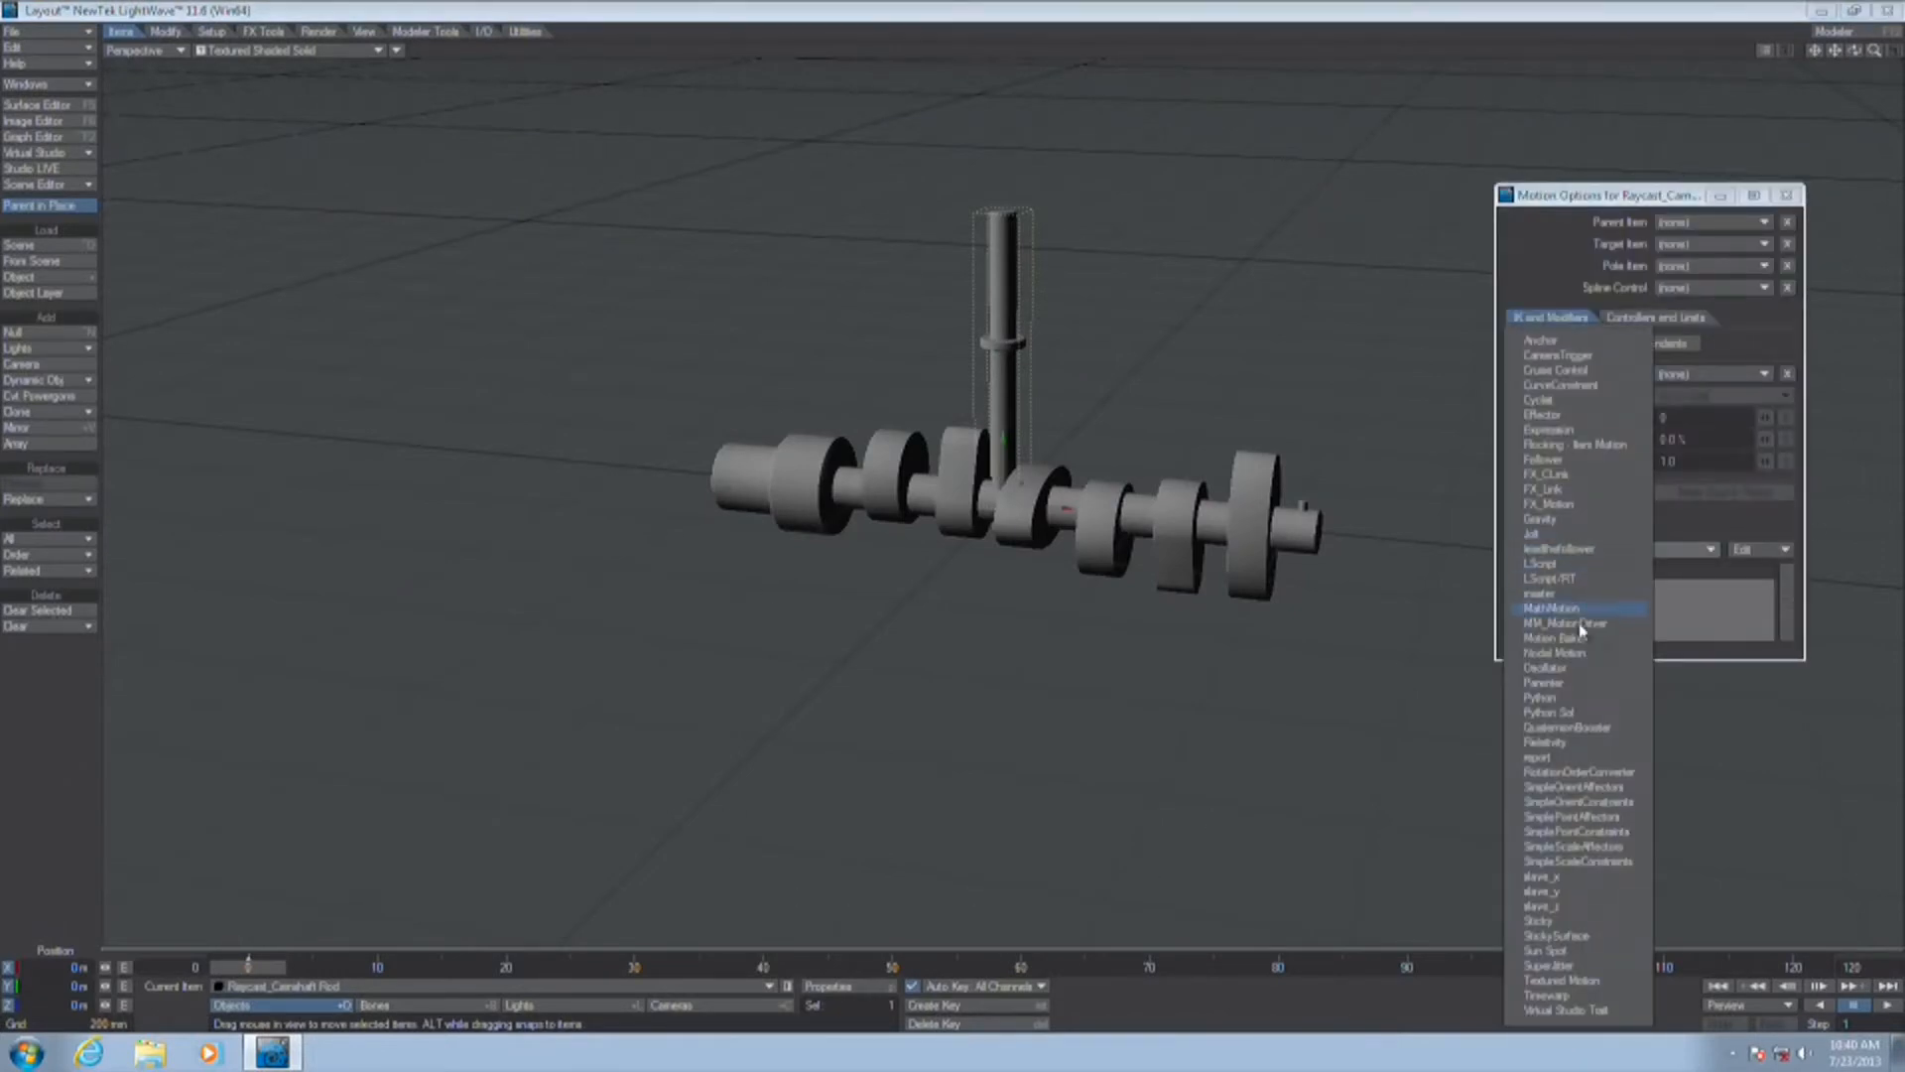
left_click(1582, 653)
double_click(1581, 586)
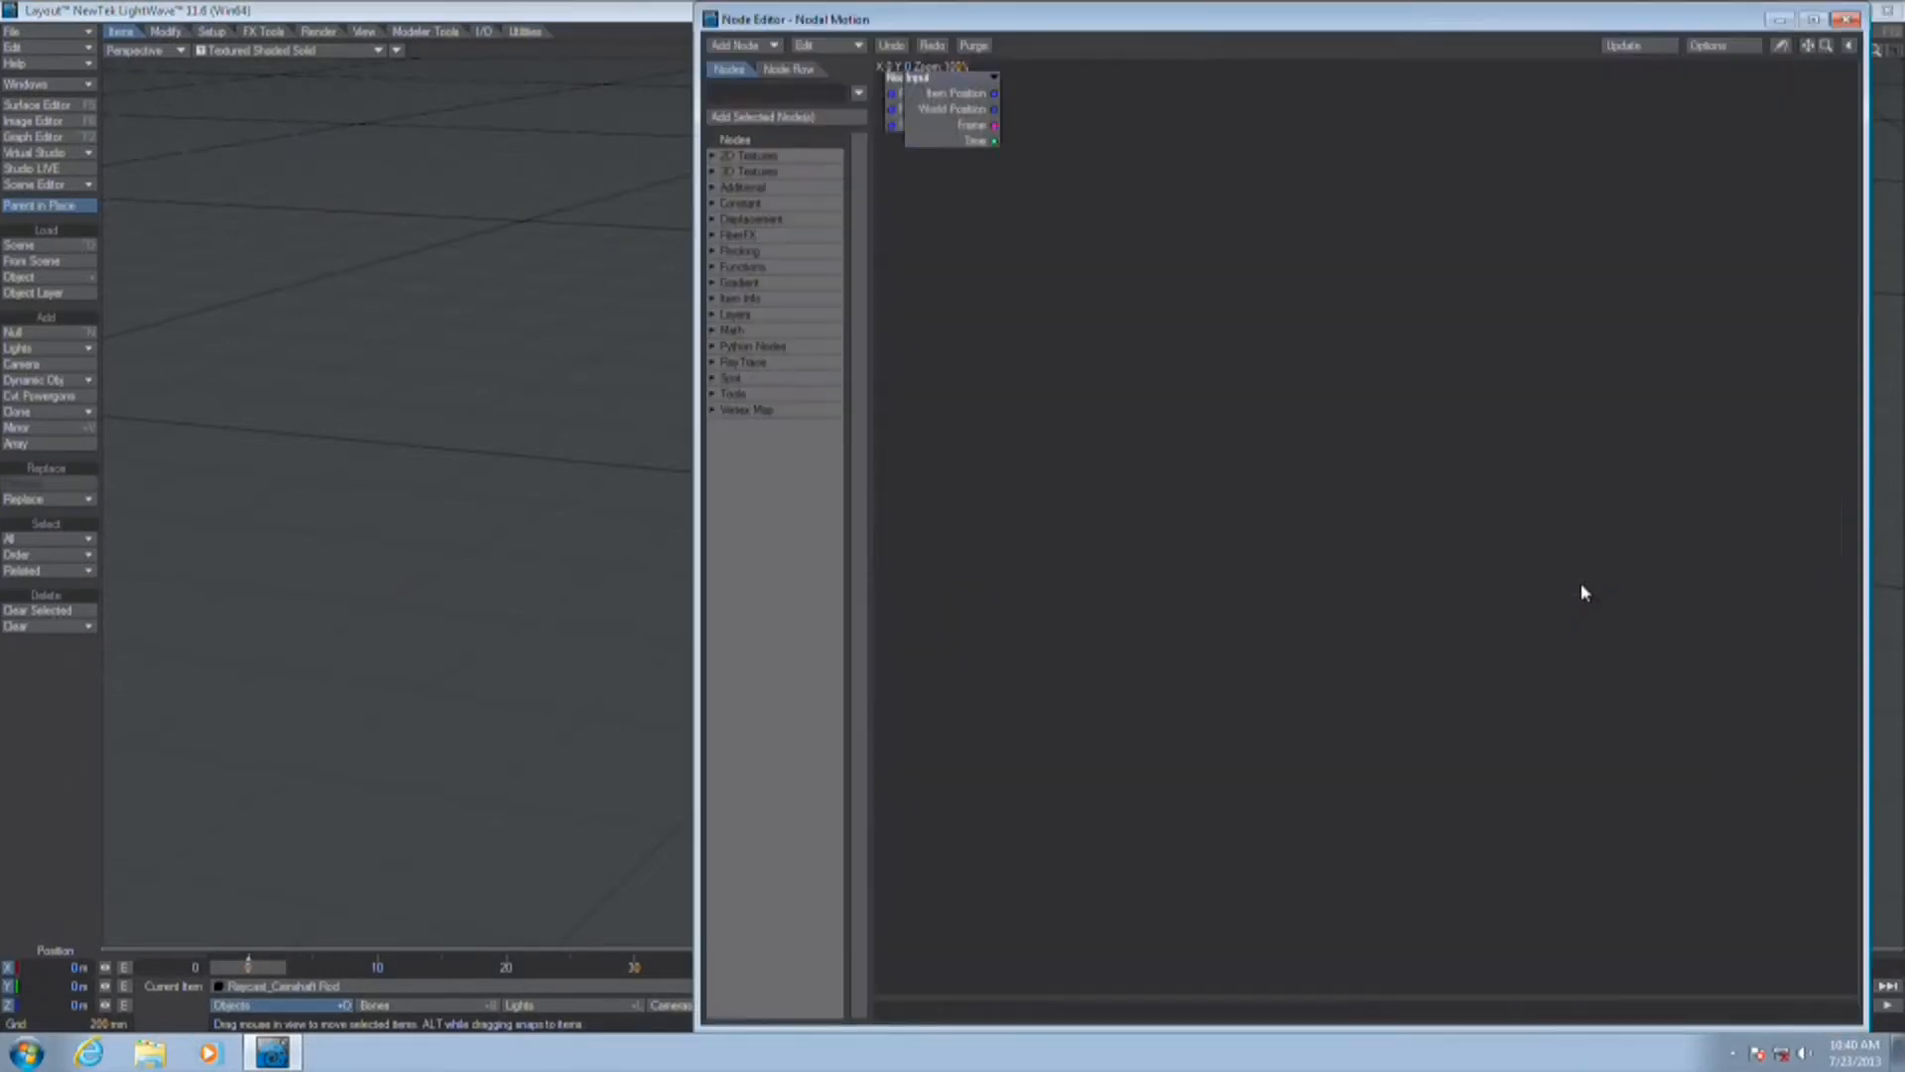
Add a Ray Cast Geometry node to the rod's network and connect Item Position to Ray Origin
type("ra")
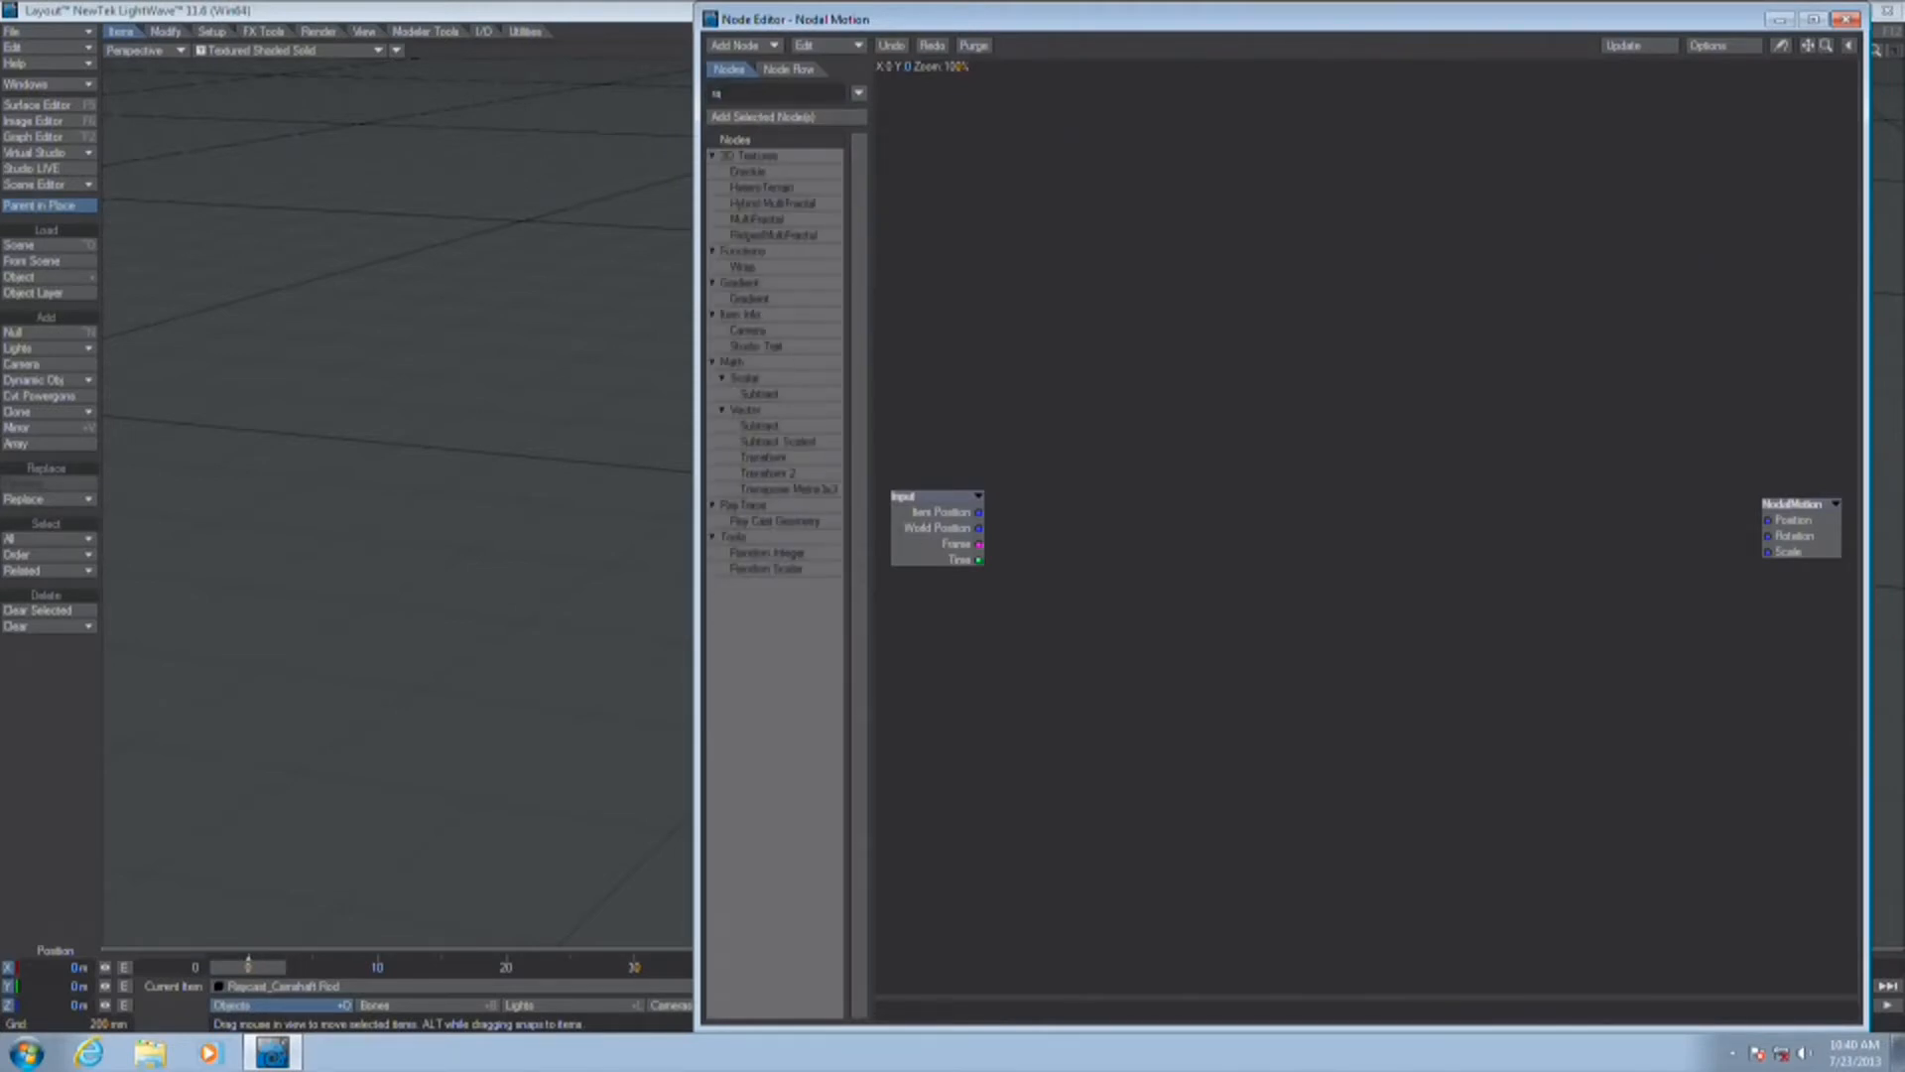
type("y")
double_click(771, 174)
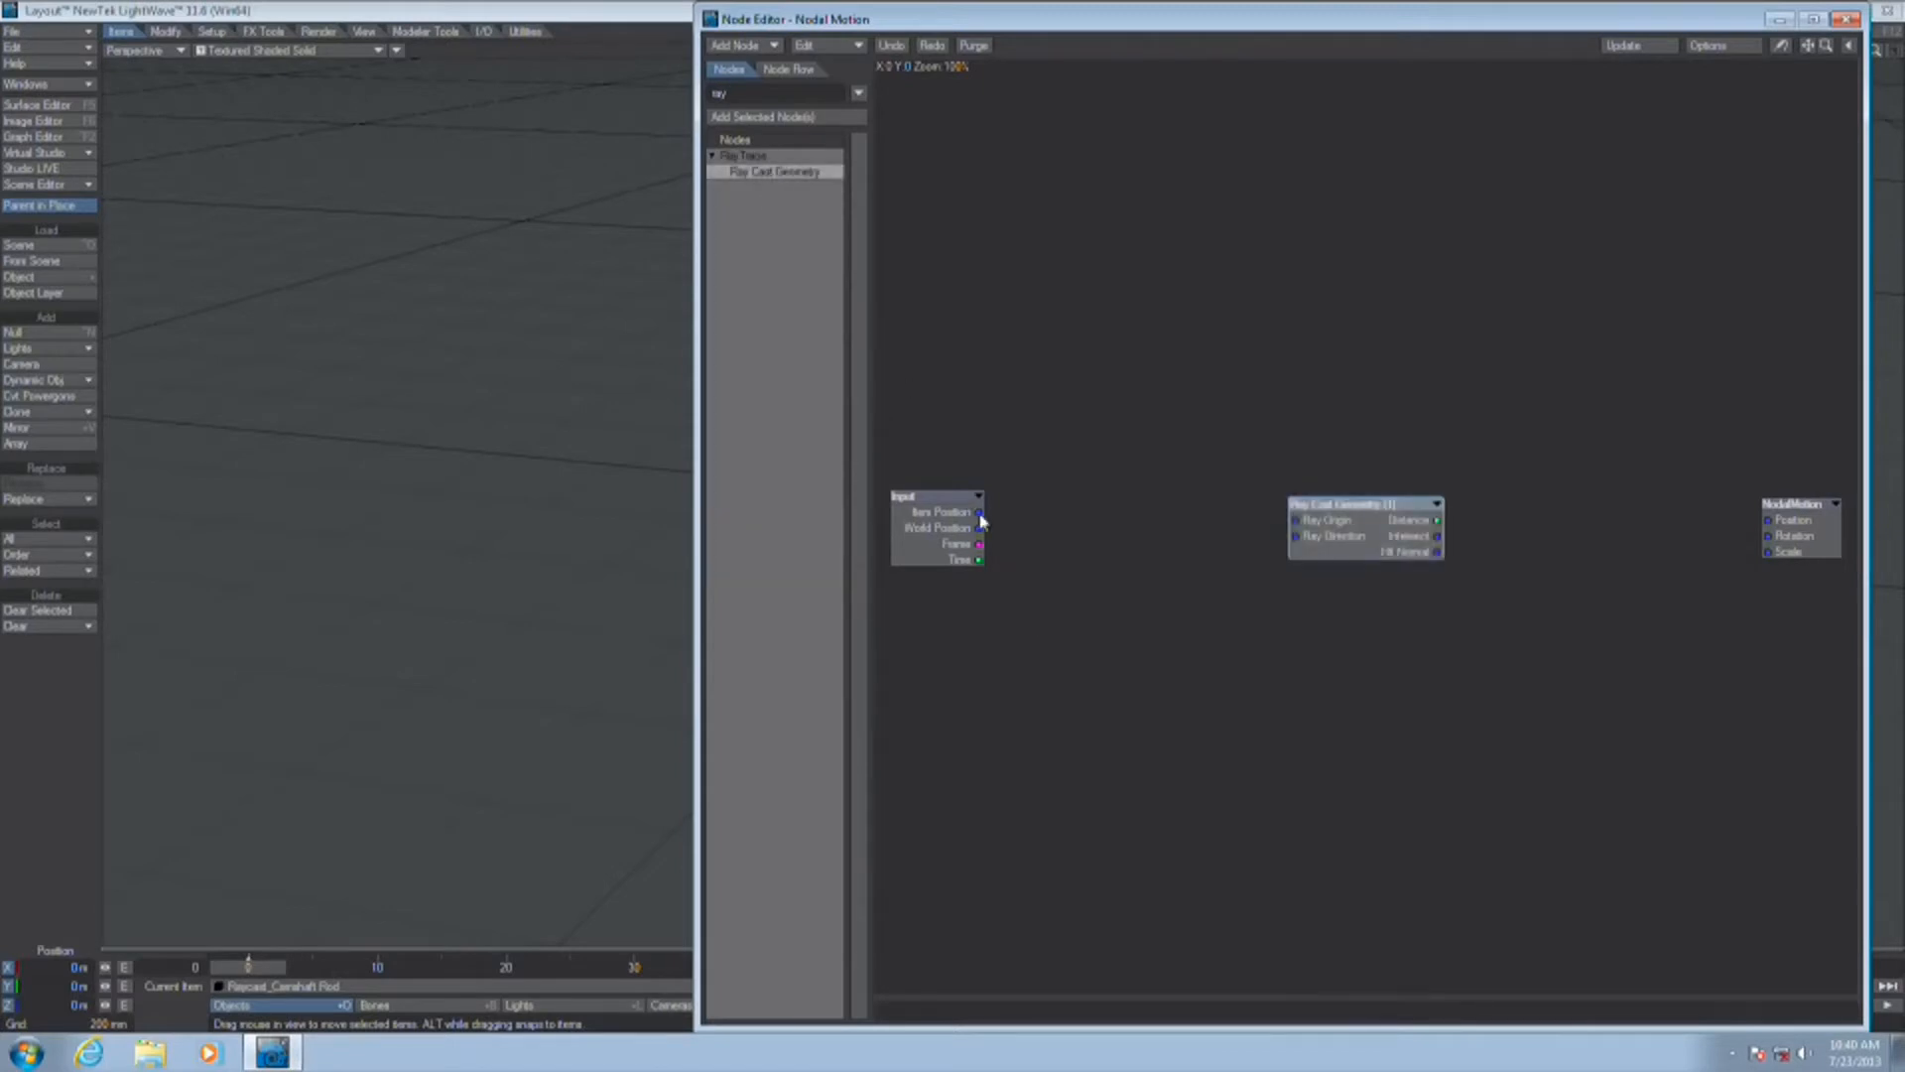
Activate only the camshaft as ray cast object and connect Intersect to the NodalMotion Position input
double_click(1374, 536)
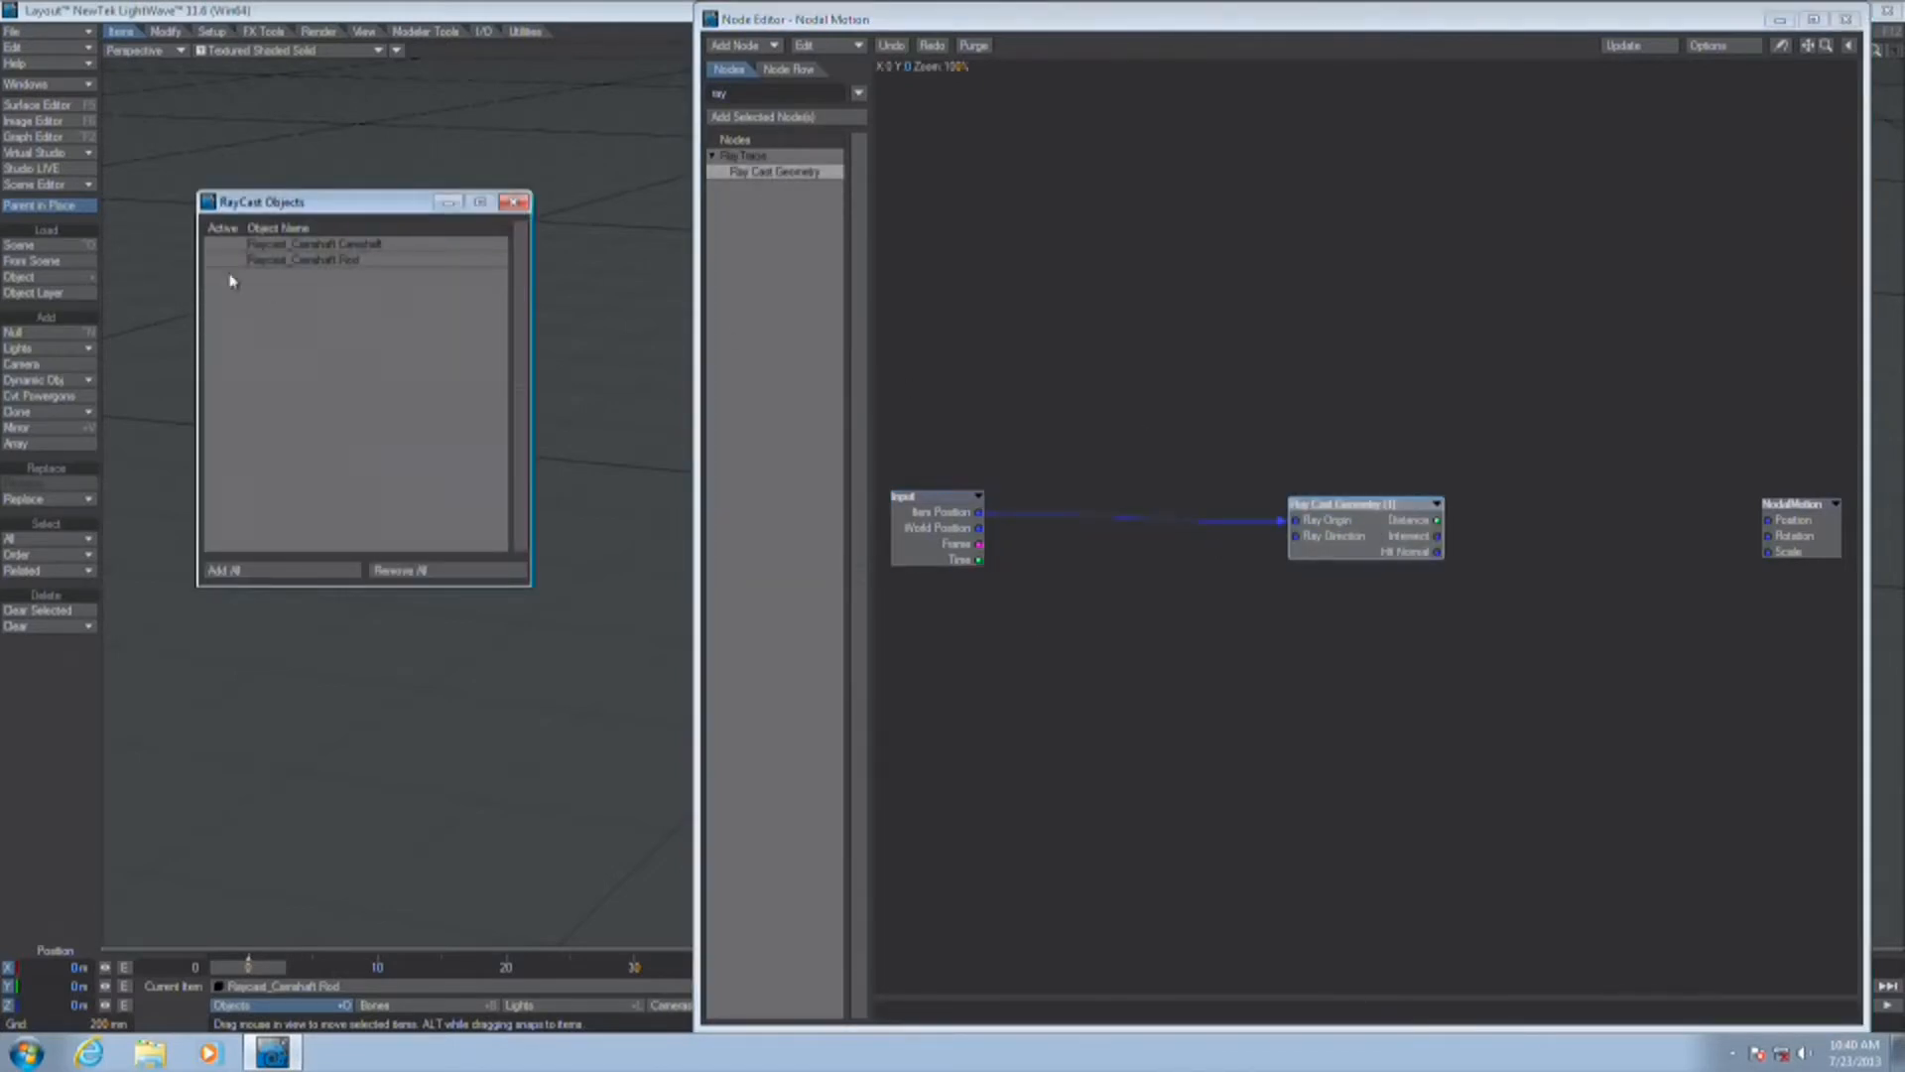
left_click(513, 201)
left_click_drag(1438, 536, 1831, 524)
left_click(1846, 19)
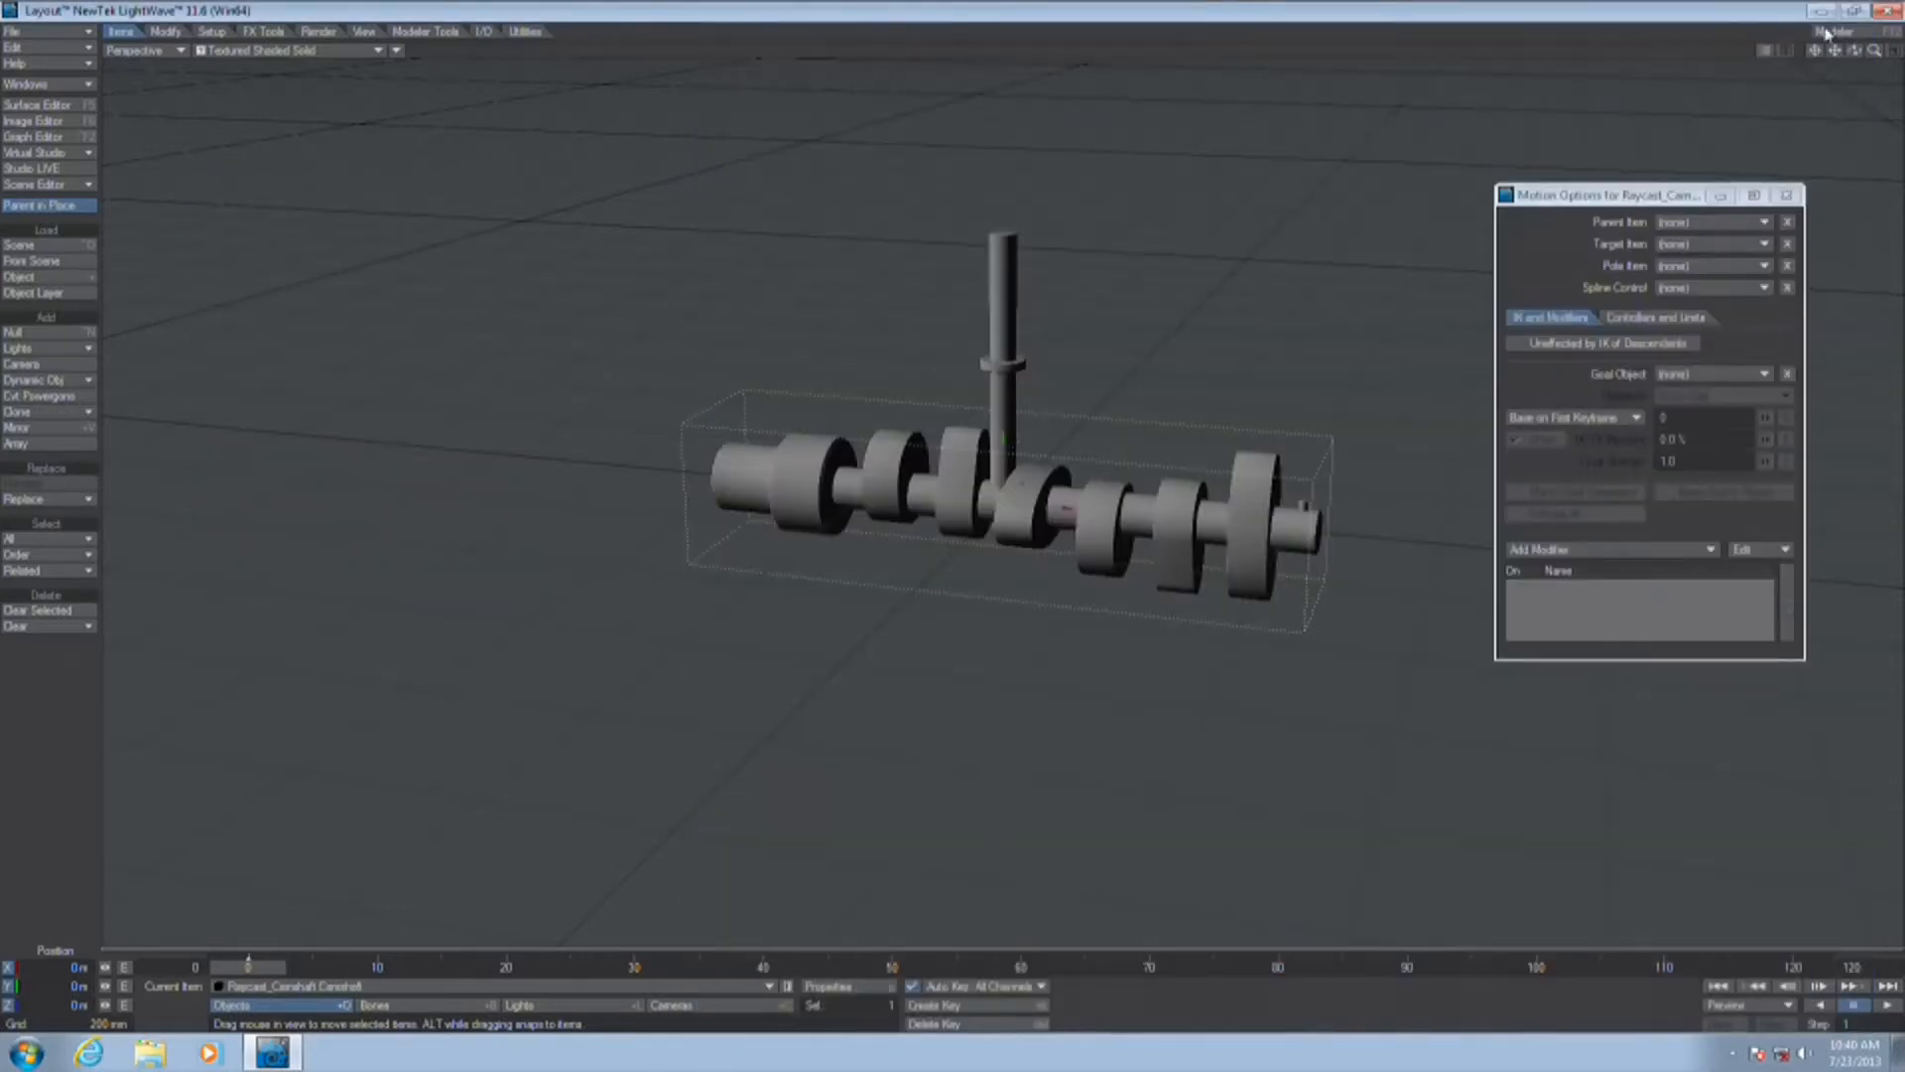
Lower the camshaft slightly, and raise the rod above the first narrow lobe beside the thick collar, at about -163 mm in X
left_click_drag(1002, 427, 1001, 478)
left_click(1018, 374)
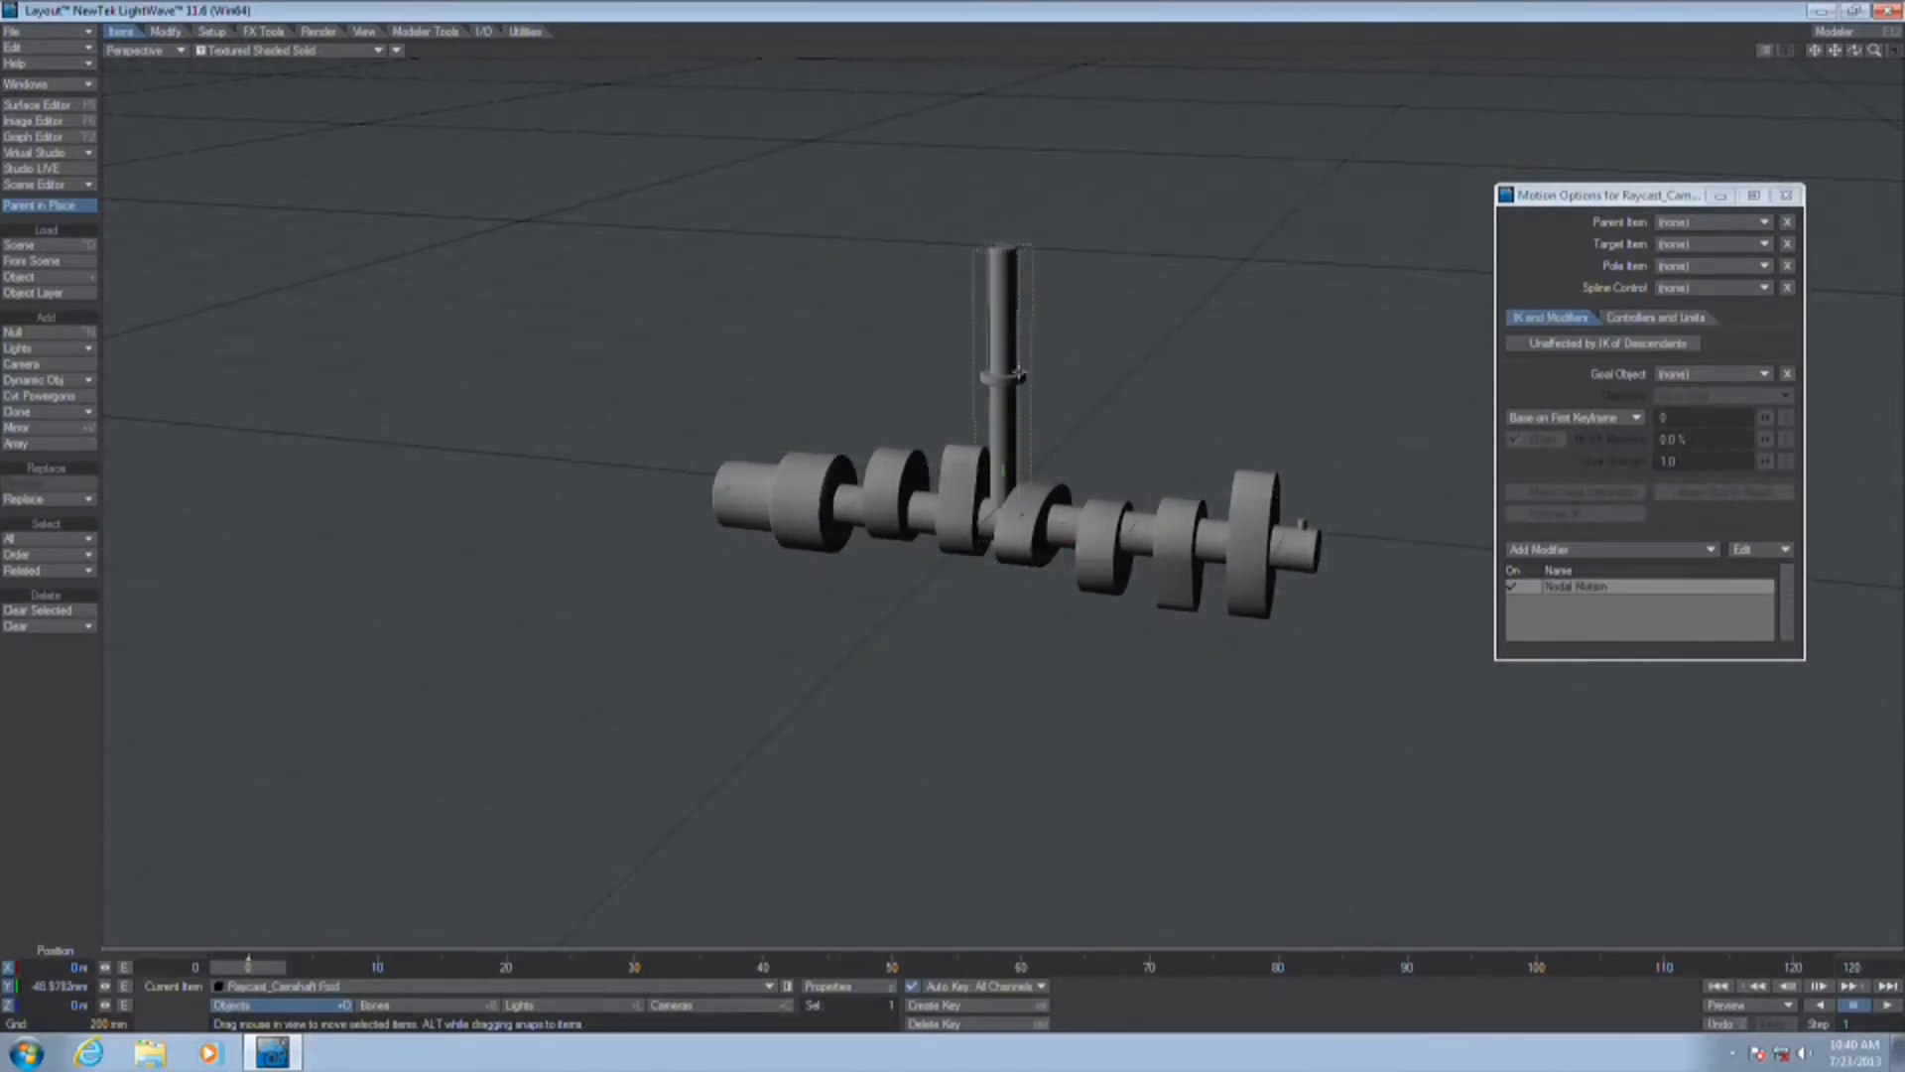
left_click_drag(1003, 382, 891, 339)
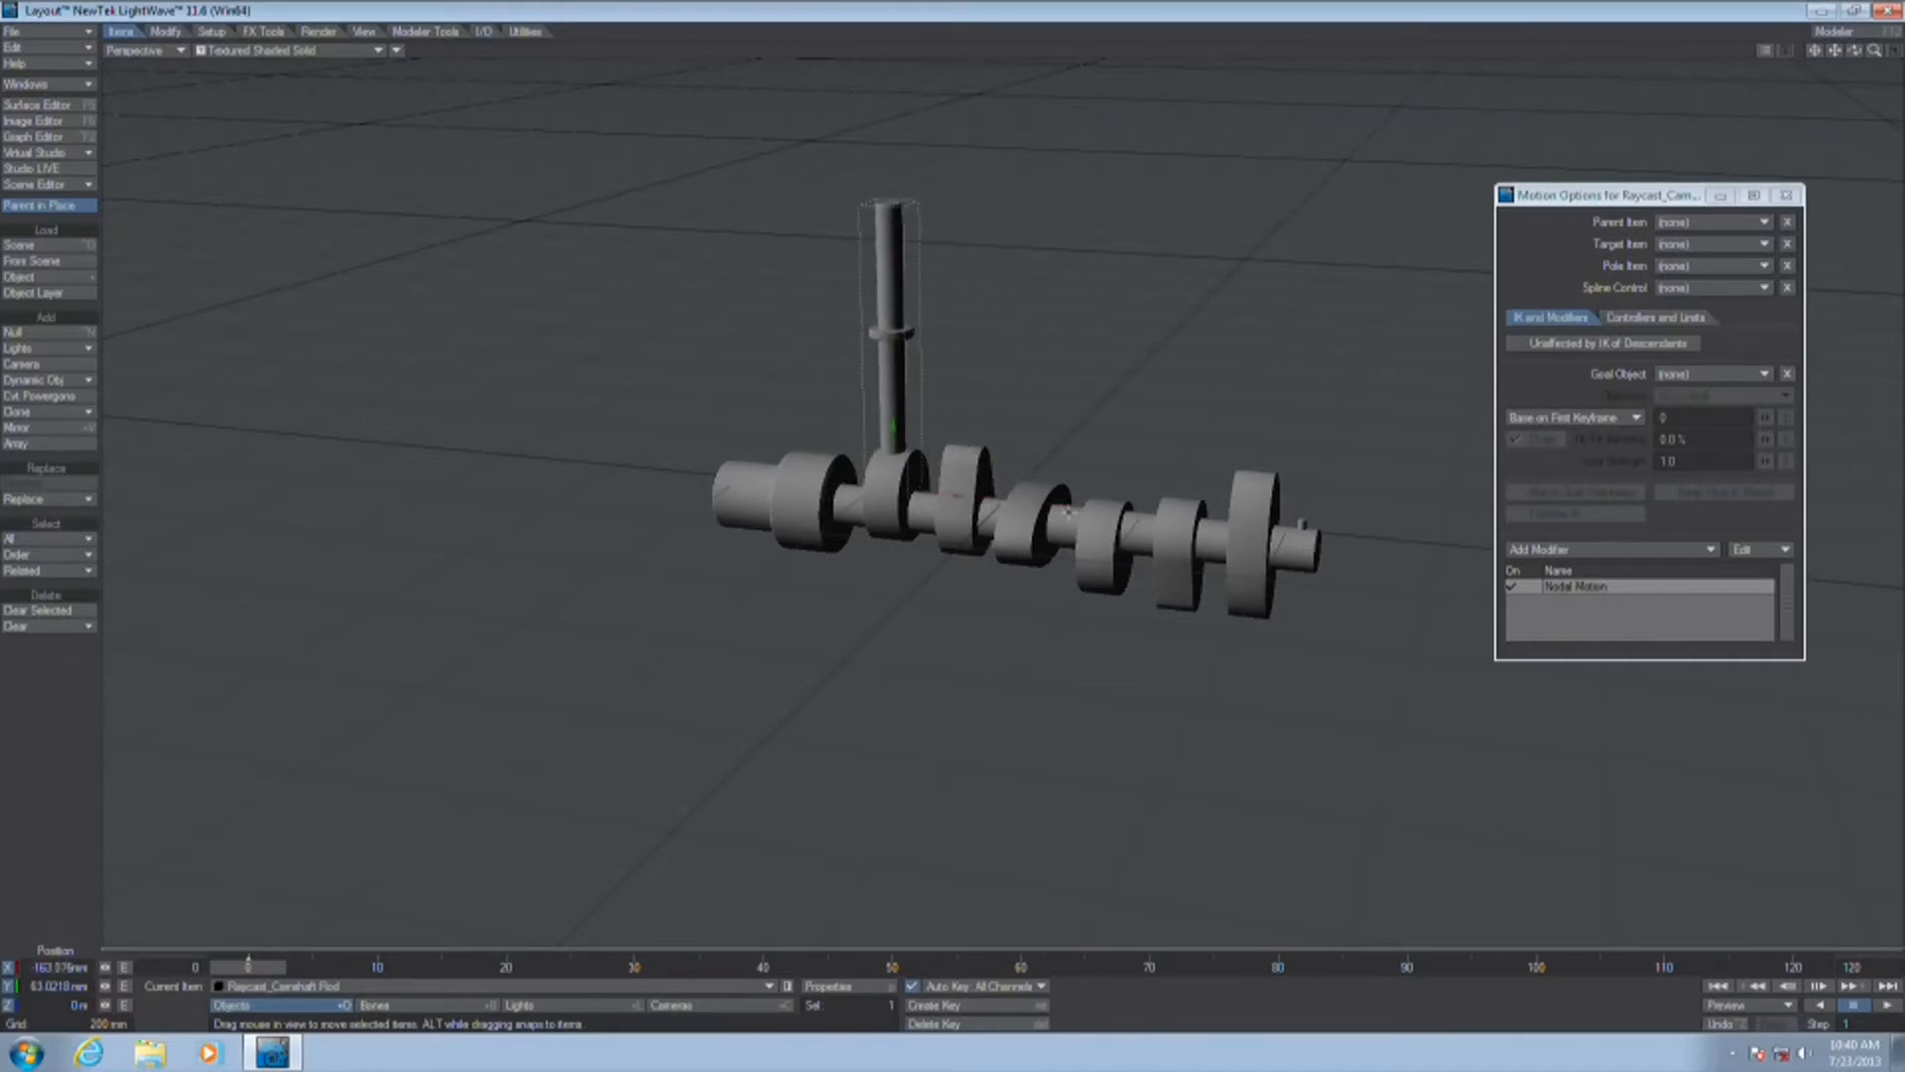
left_click_drag(898, 425, 898, 381)
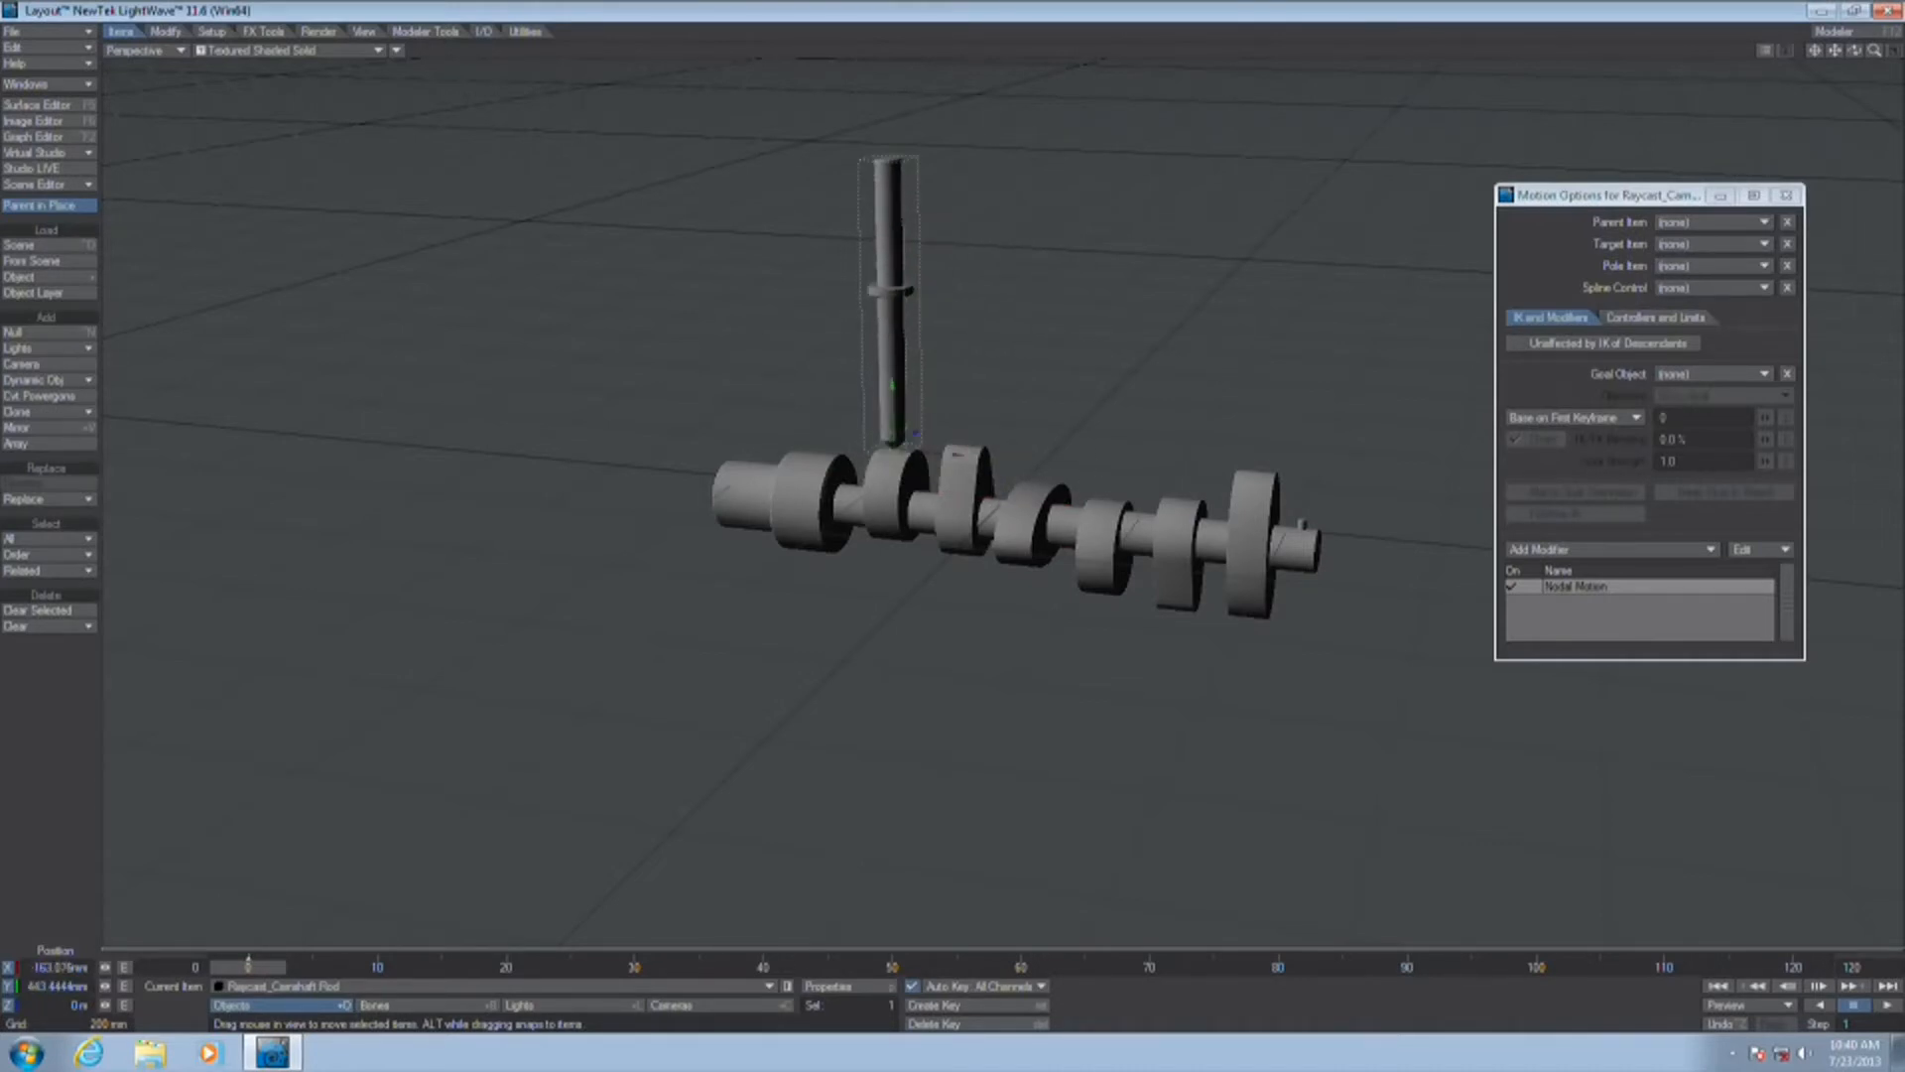
Rotate the camshaft at frame 120, setting its pitch to 360°
left_click(1099, 508)
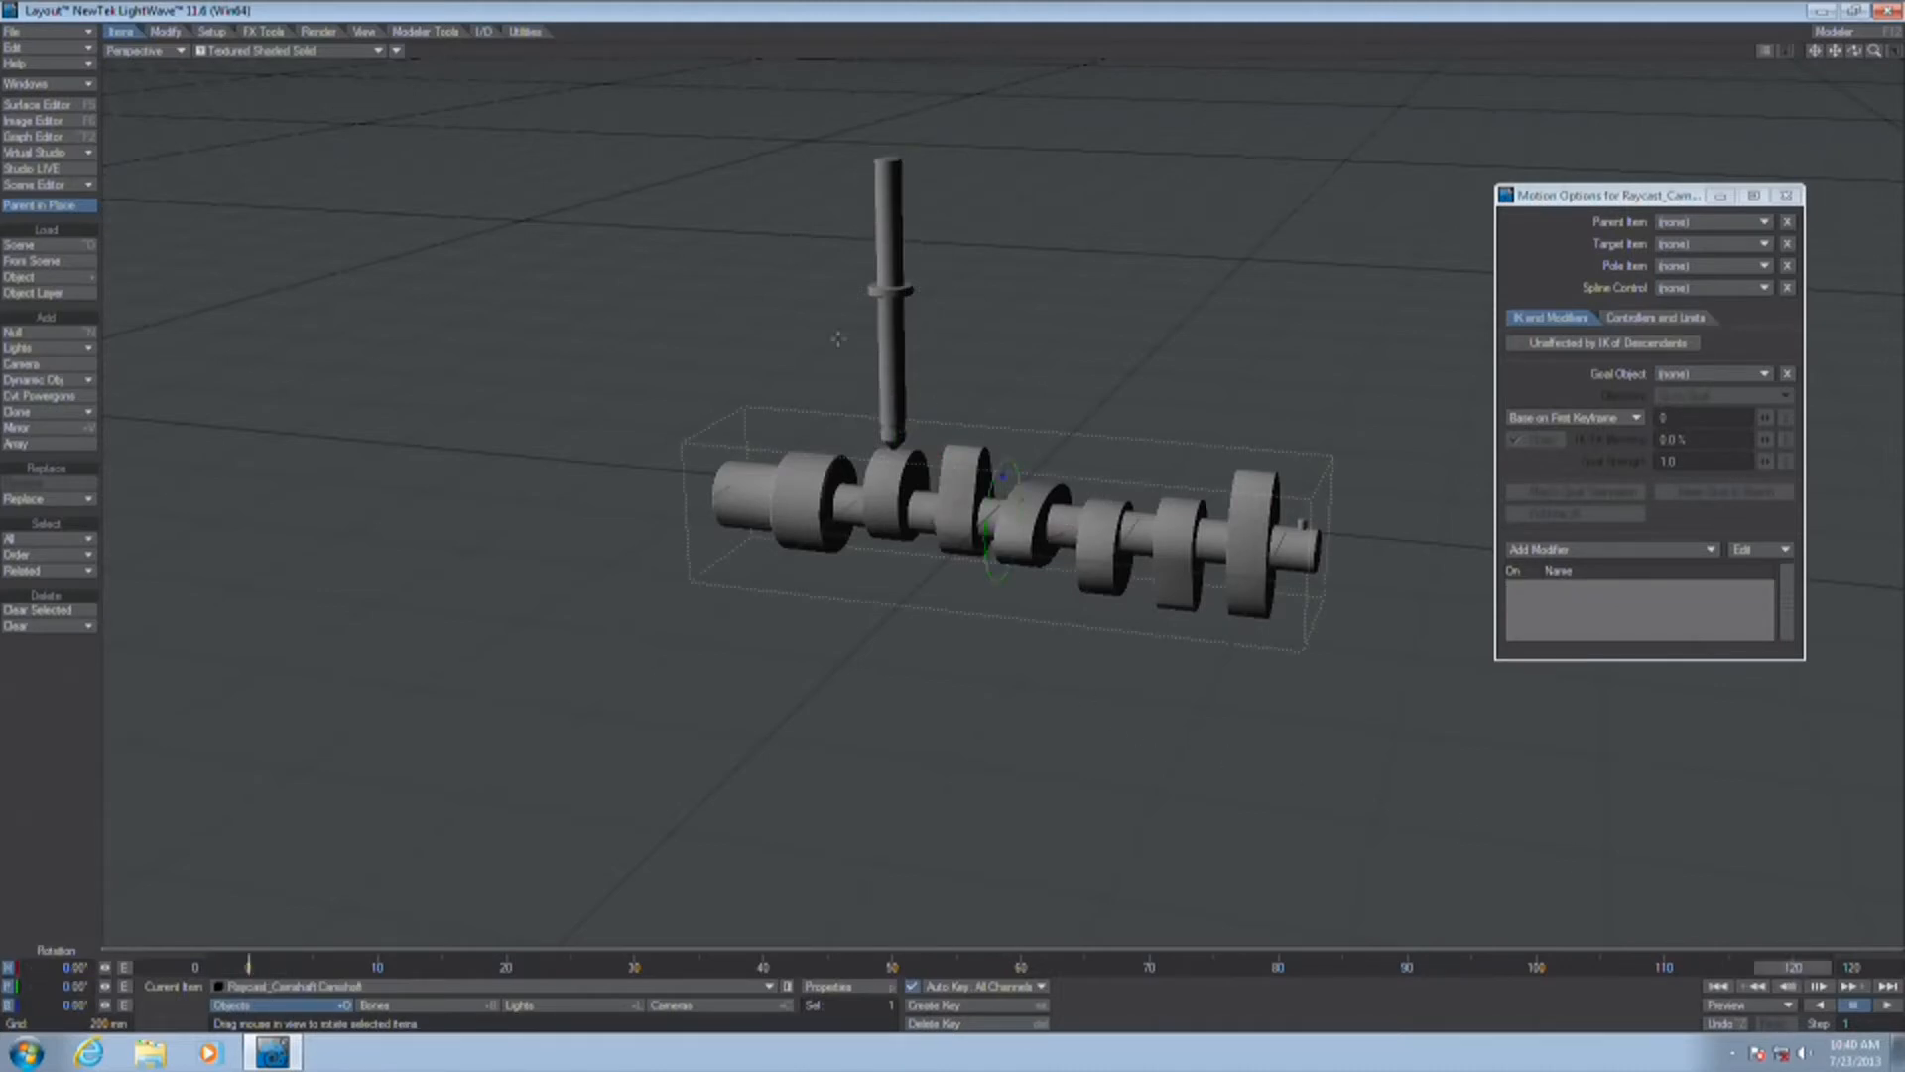
left_click_drag(988, 536, 1310, 536)
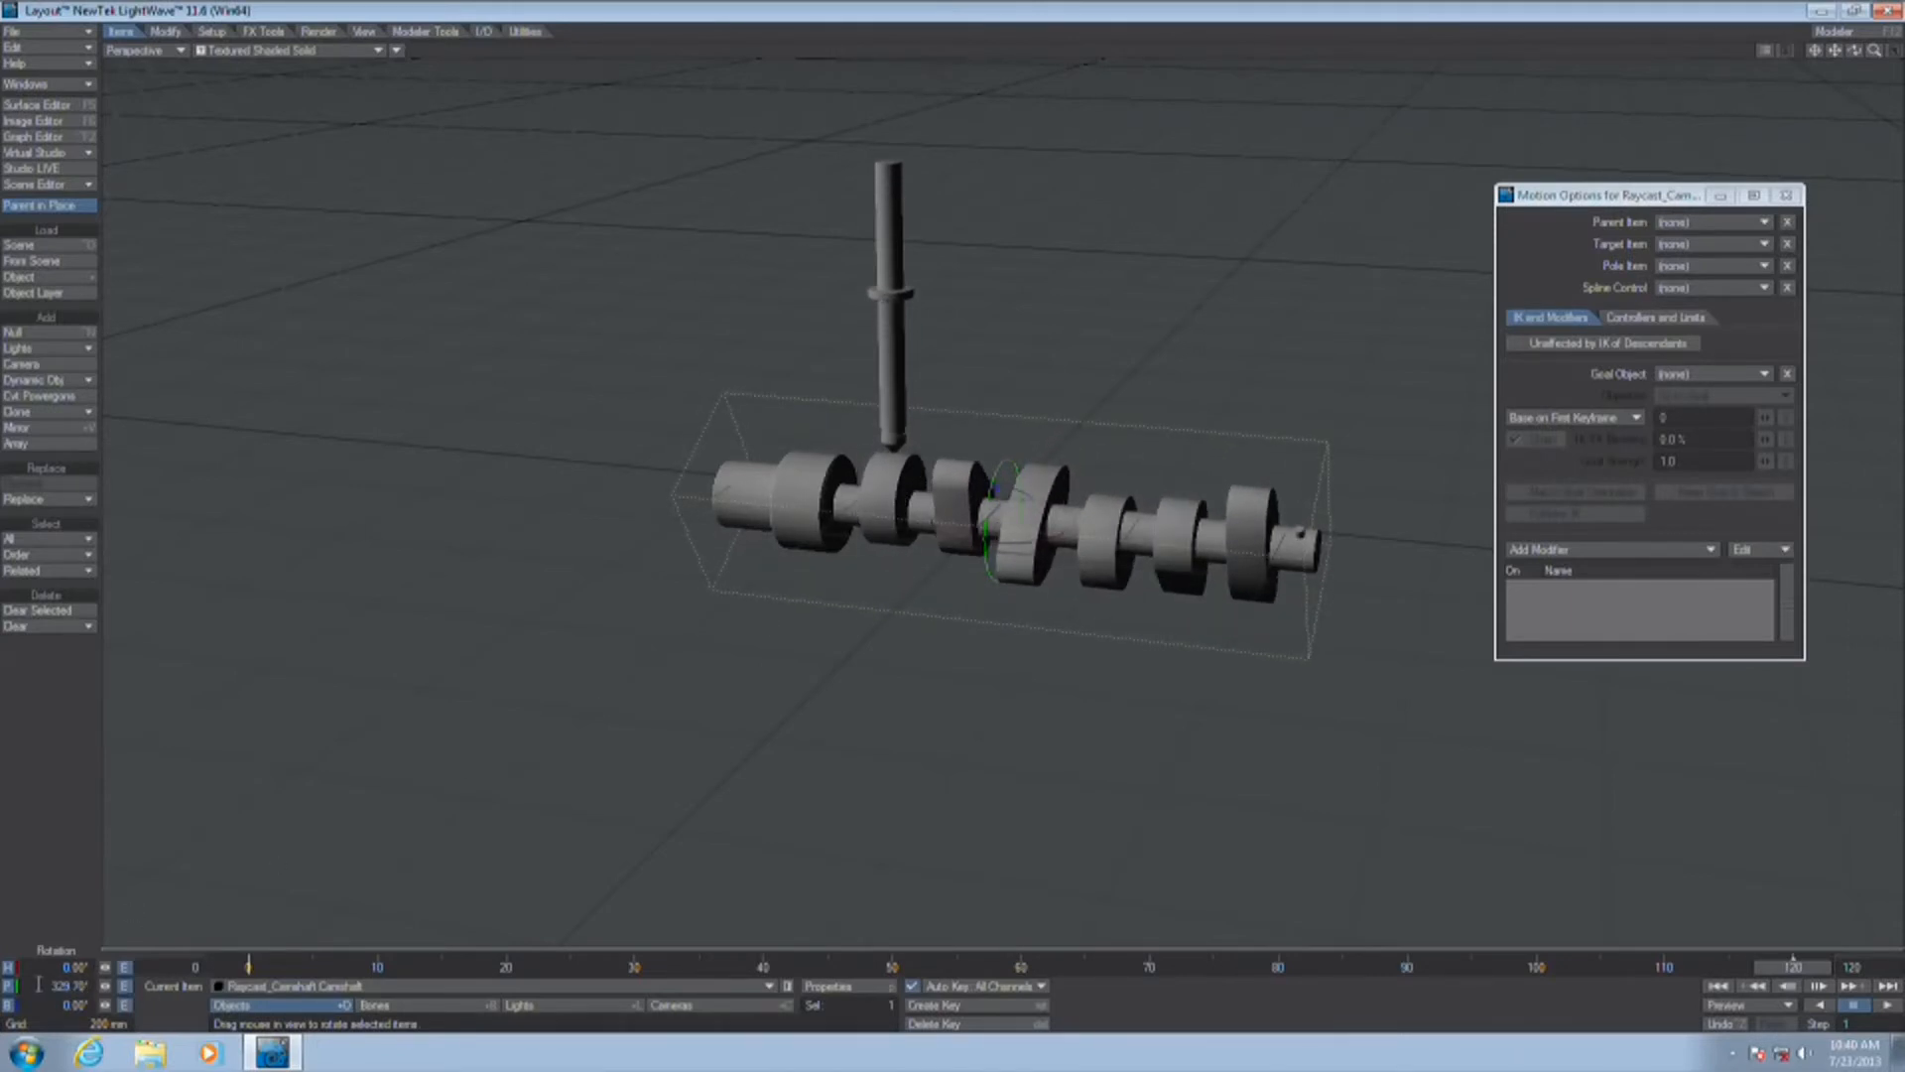
type("60")
key("Tab")
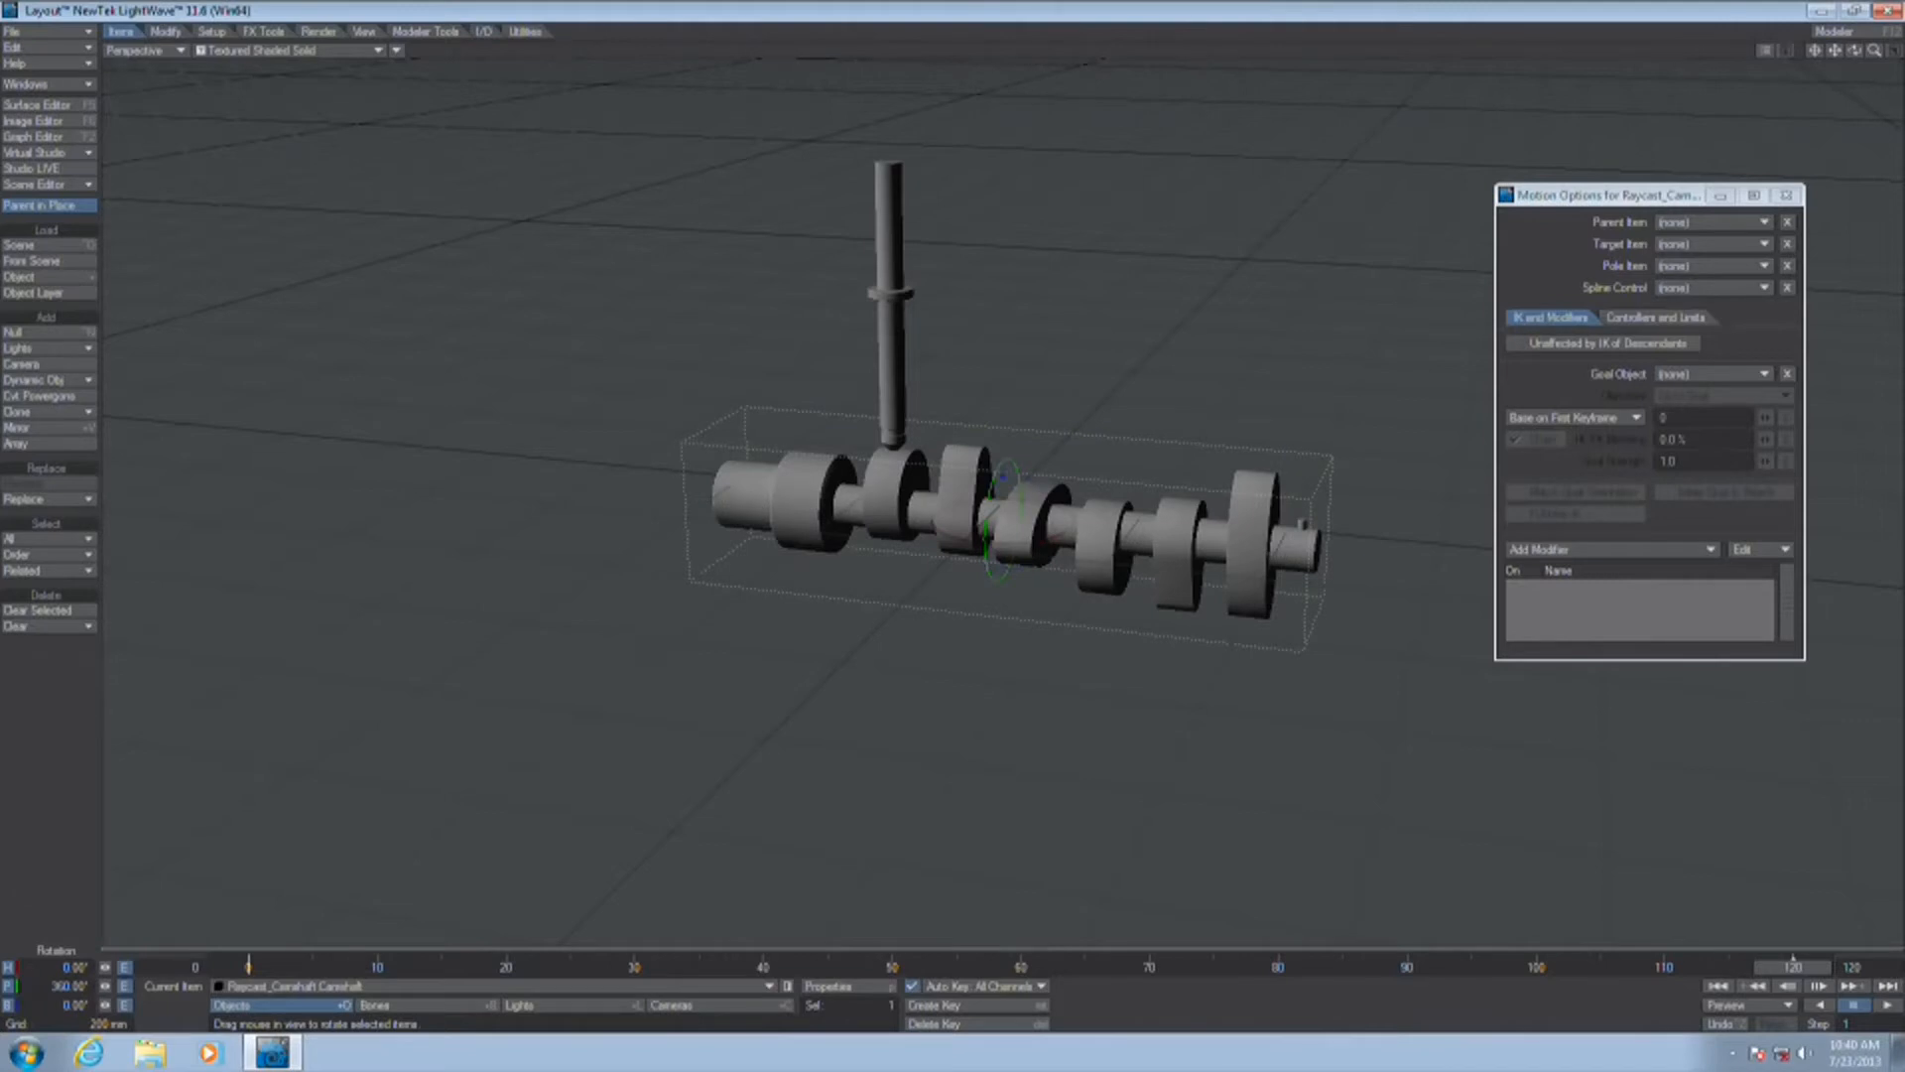
Play the animation to check how the rod follows the rotating lobe, and return to frame 0
left_click(1886, 1005)
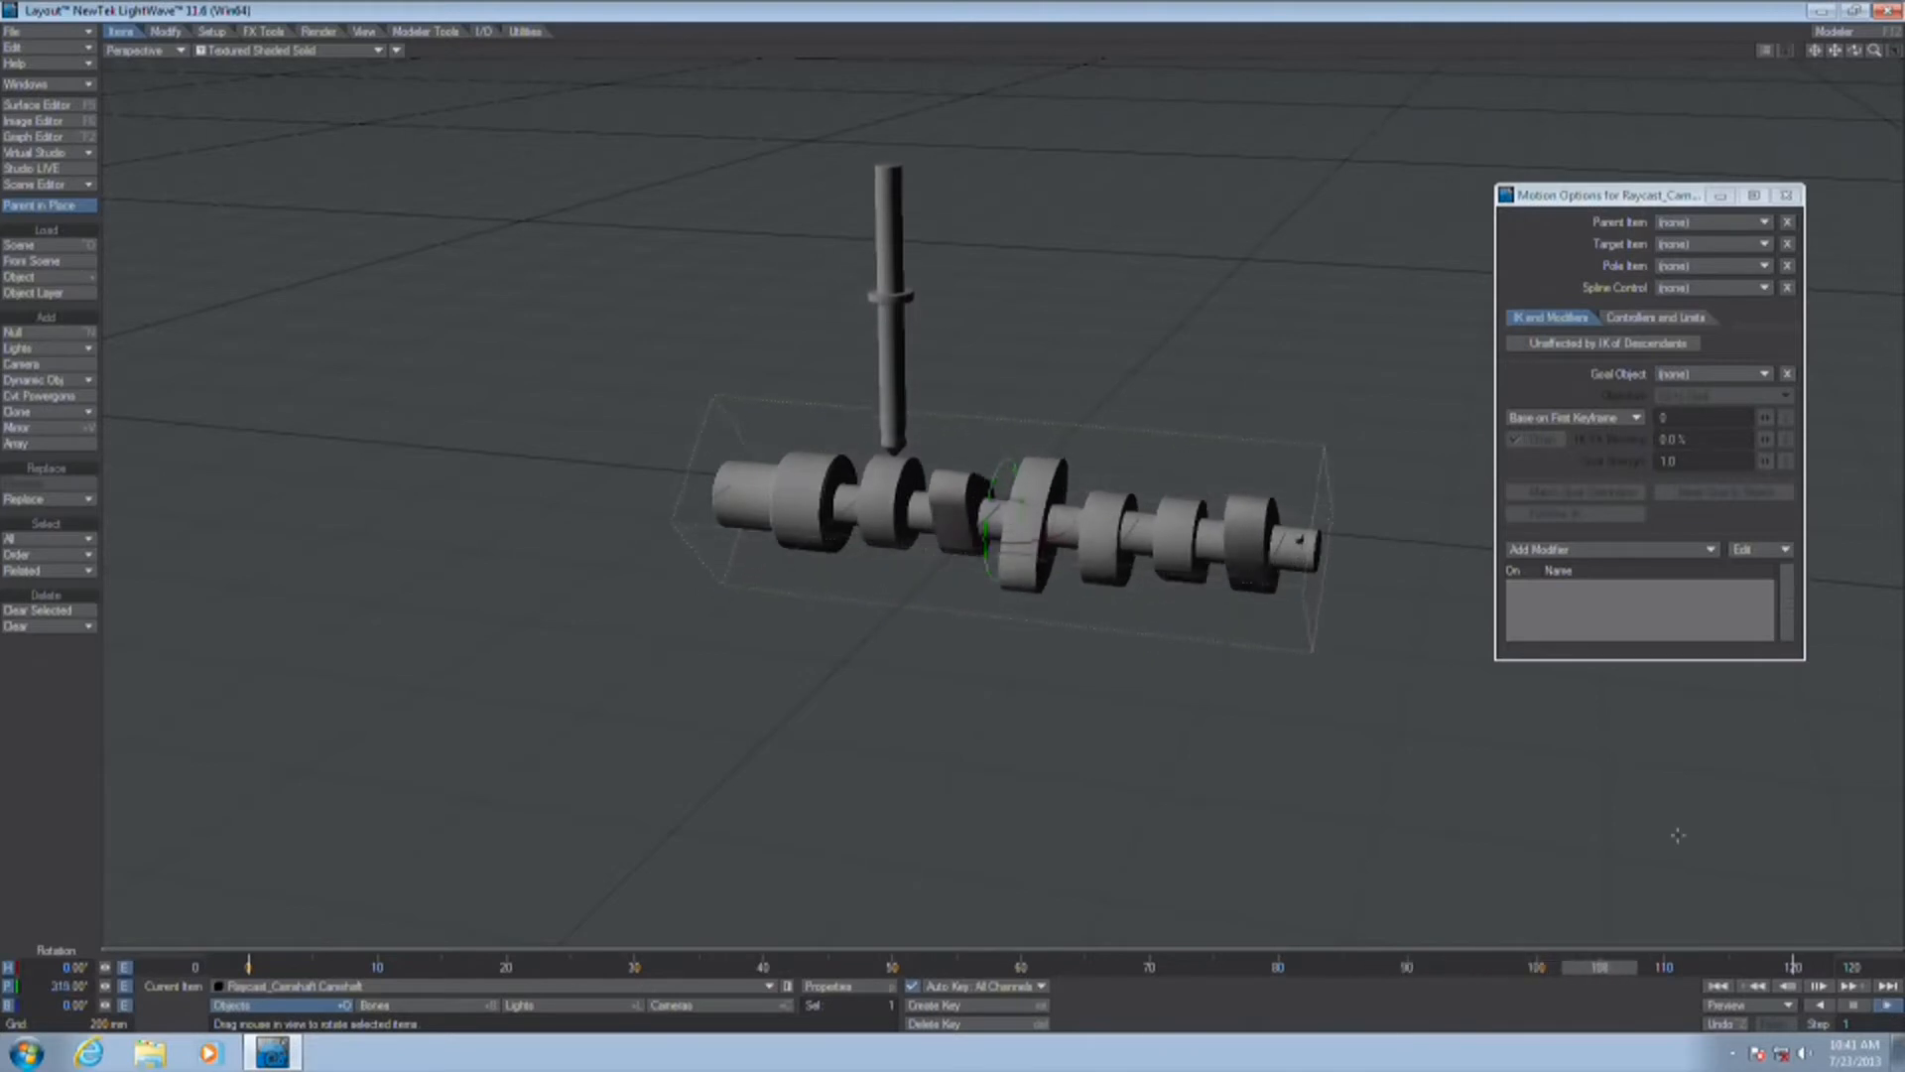
left_click(1853, 1004)
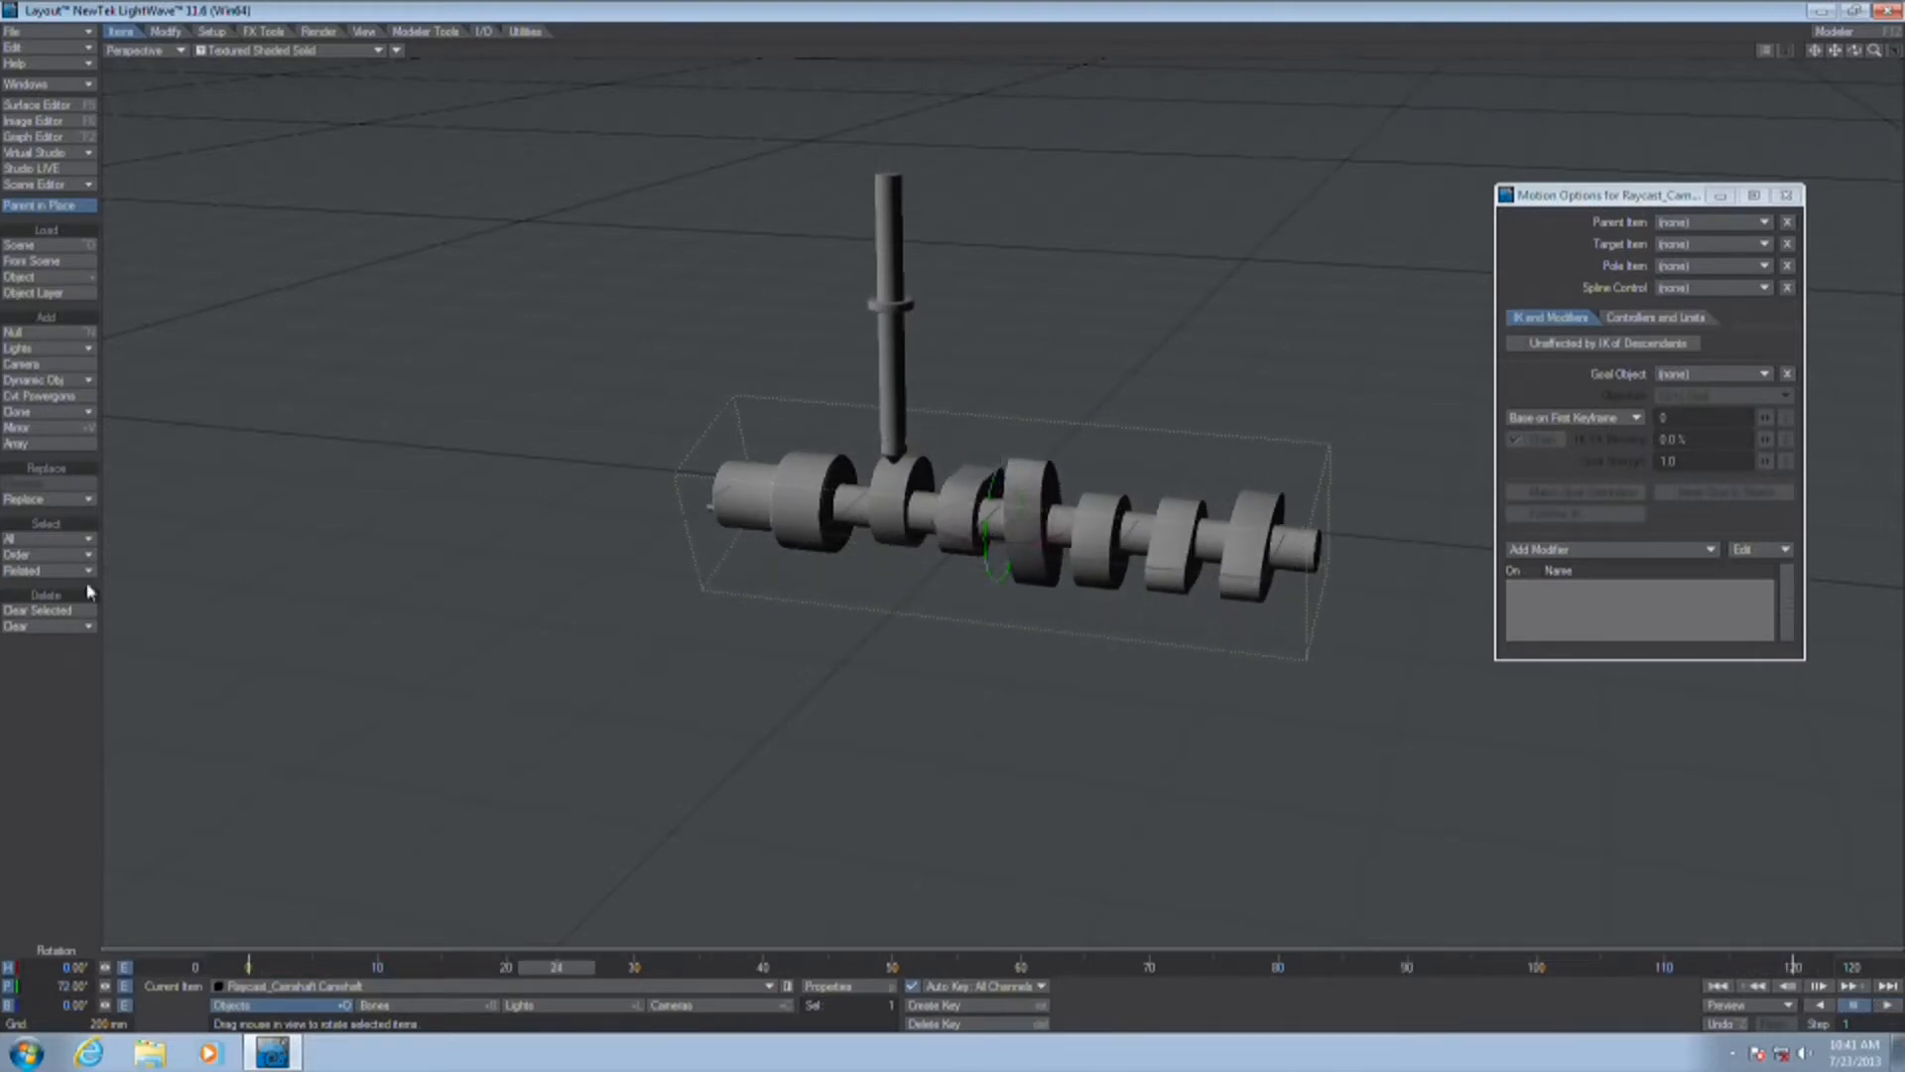
left_click_drag(269, 971, 249, 968)
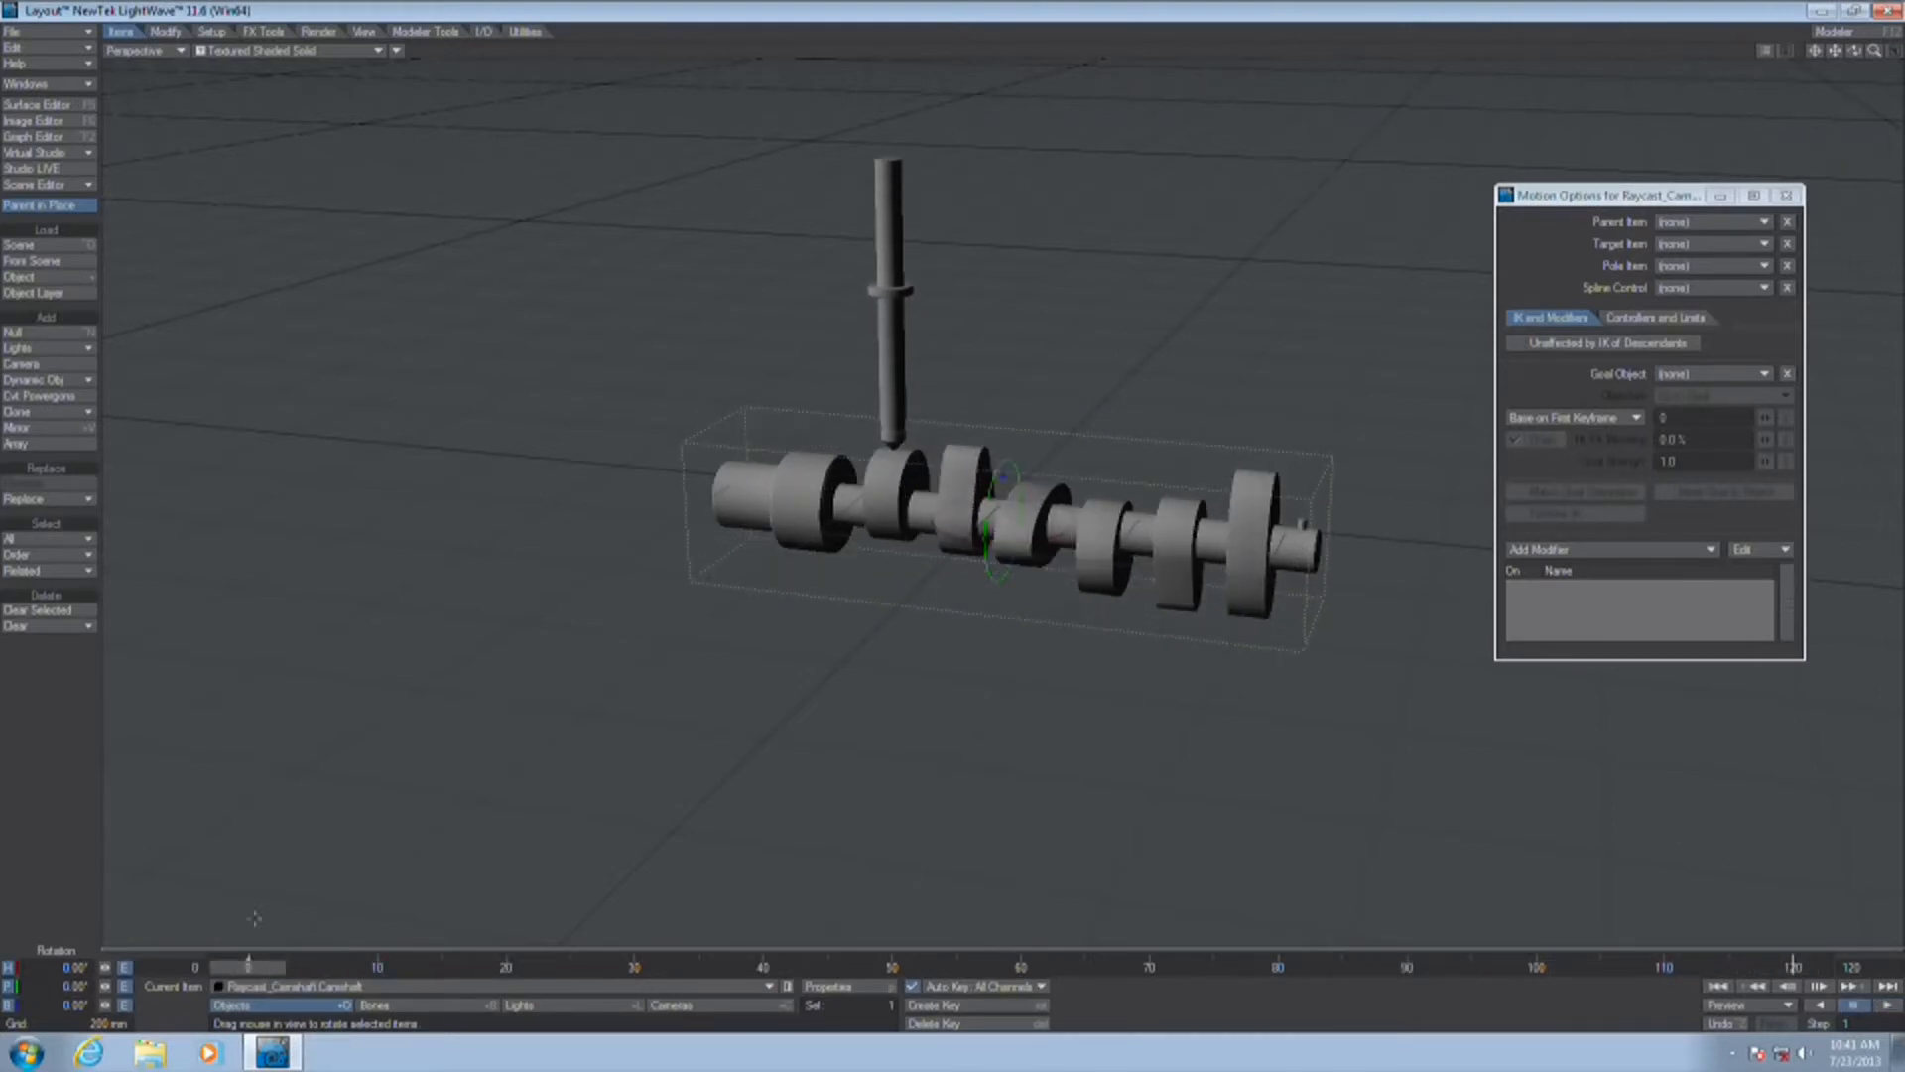
Clone the rod once and place the clone above the next lobe at about -55 mm in X and 113 mm in Y
left_click(885, 182)
key("c")
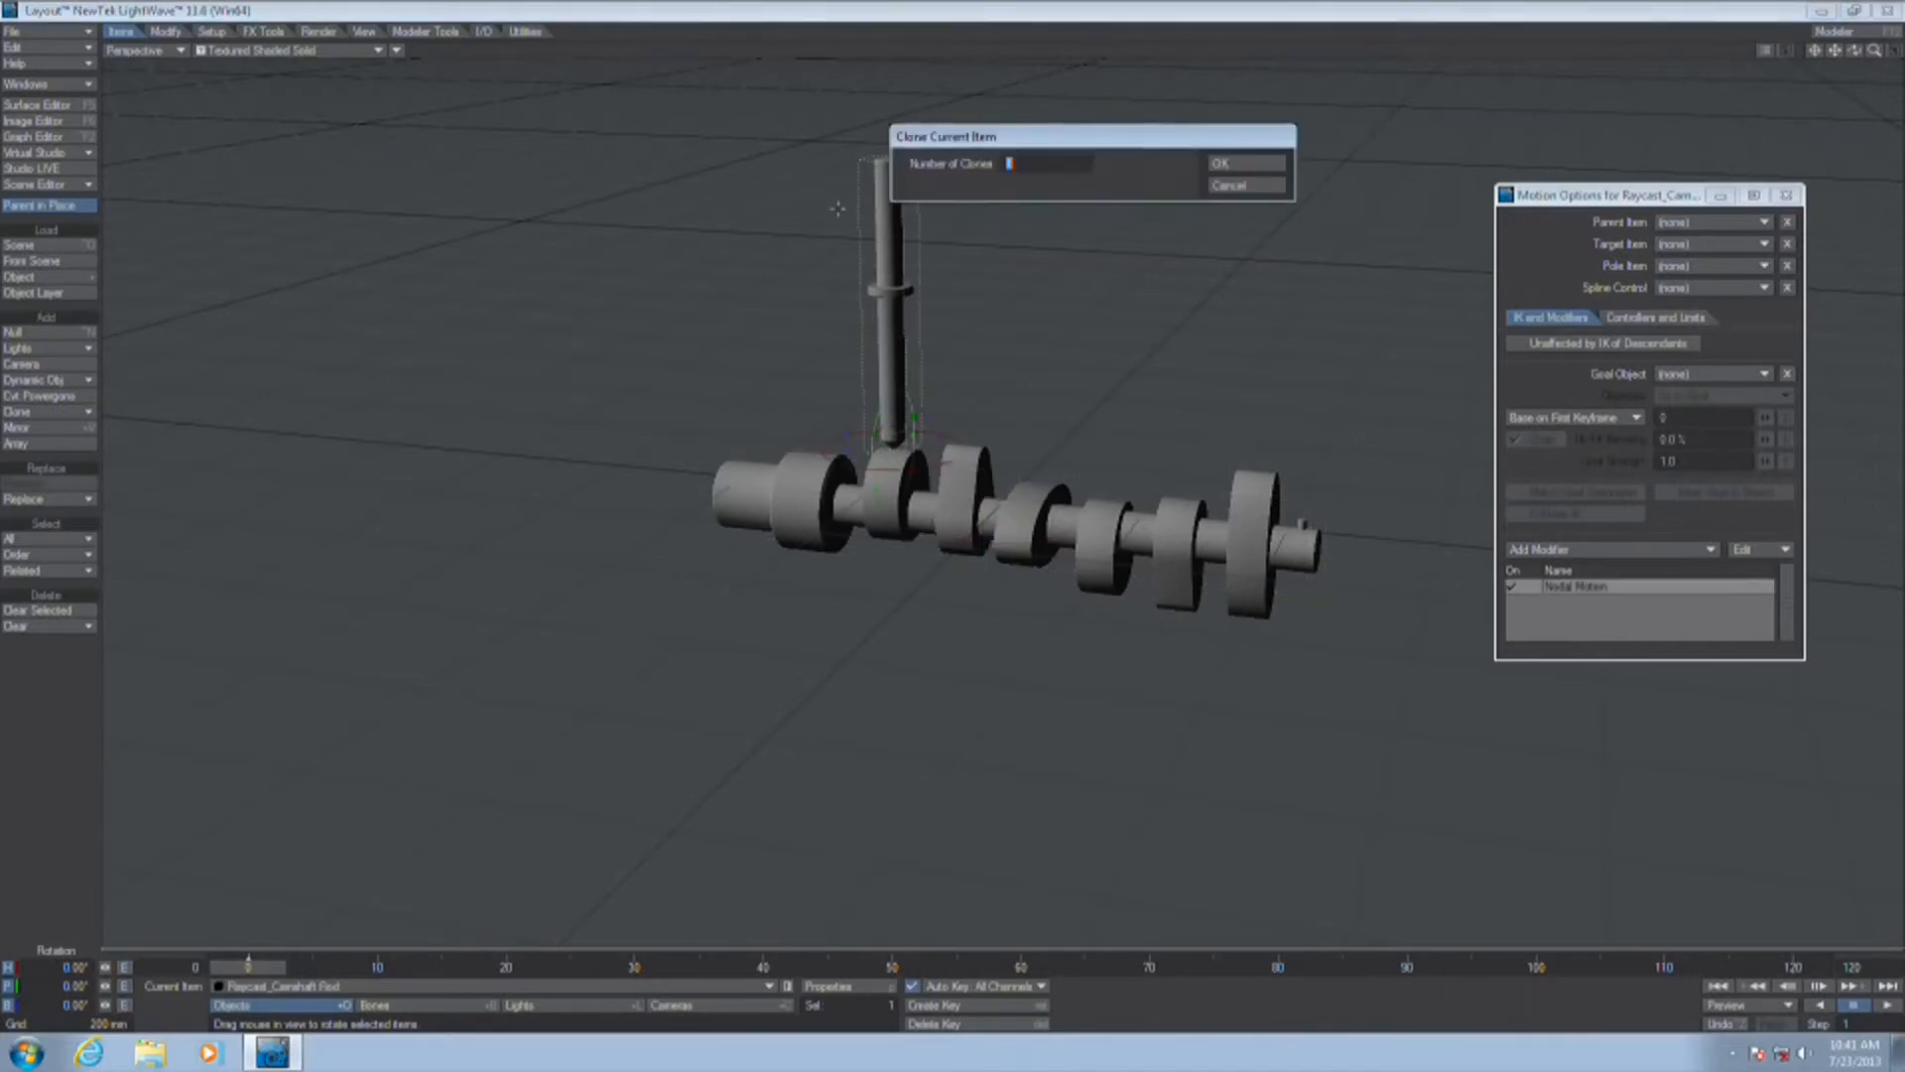
key("Return")
key("t")
left_click_drag(945, 455, 1019, 455)
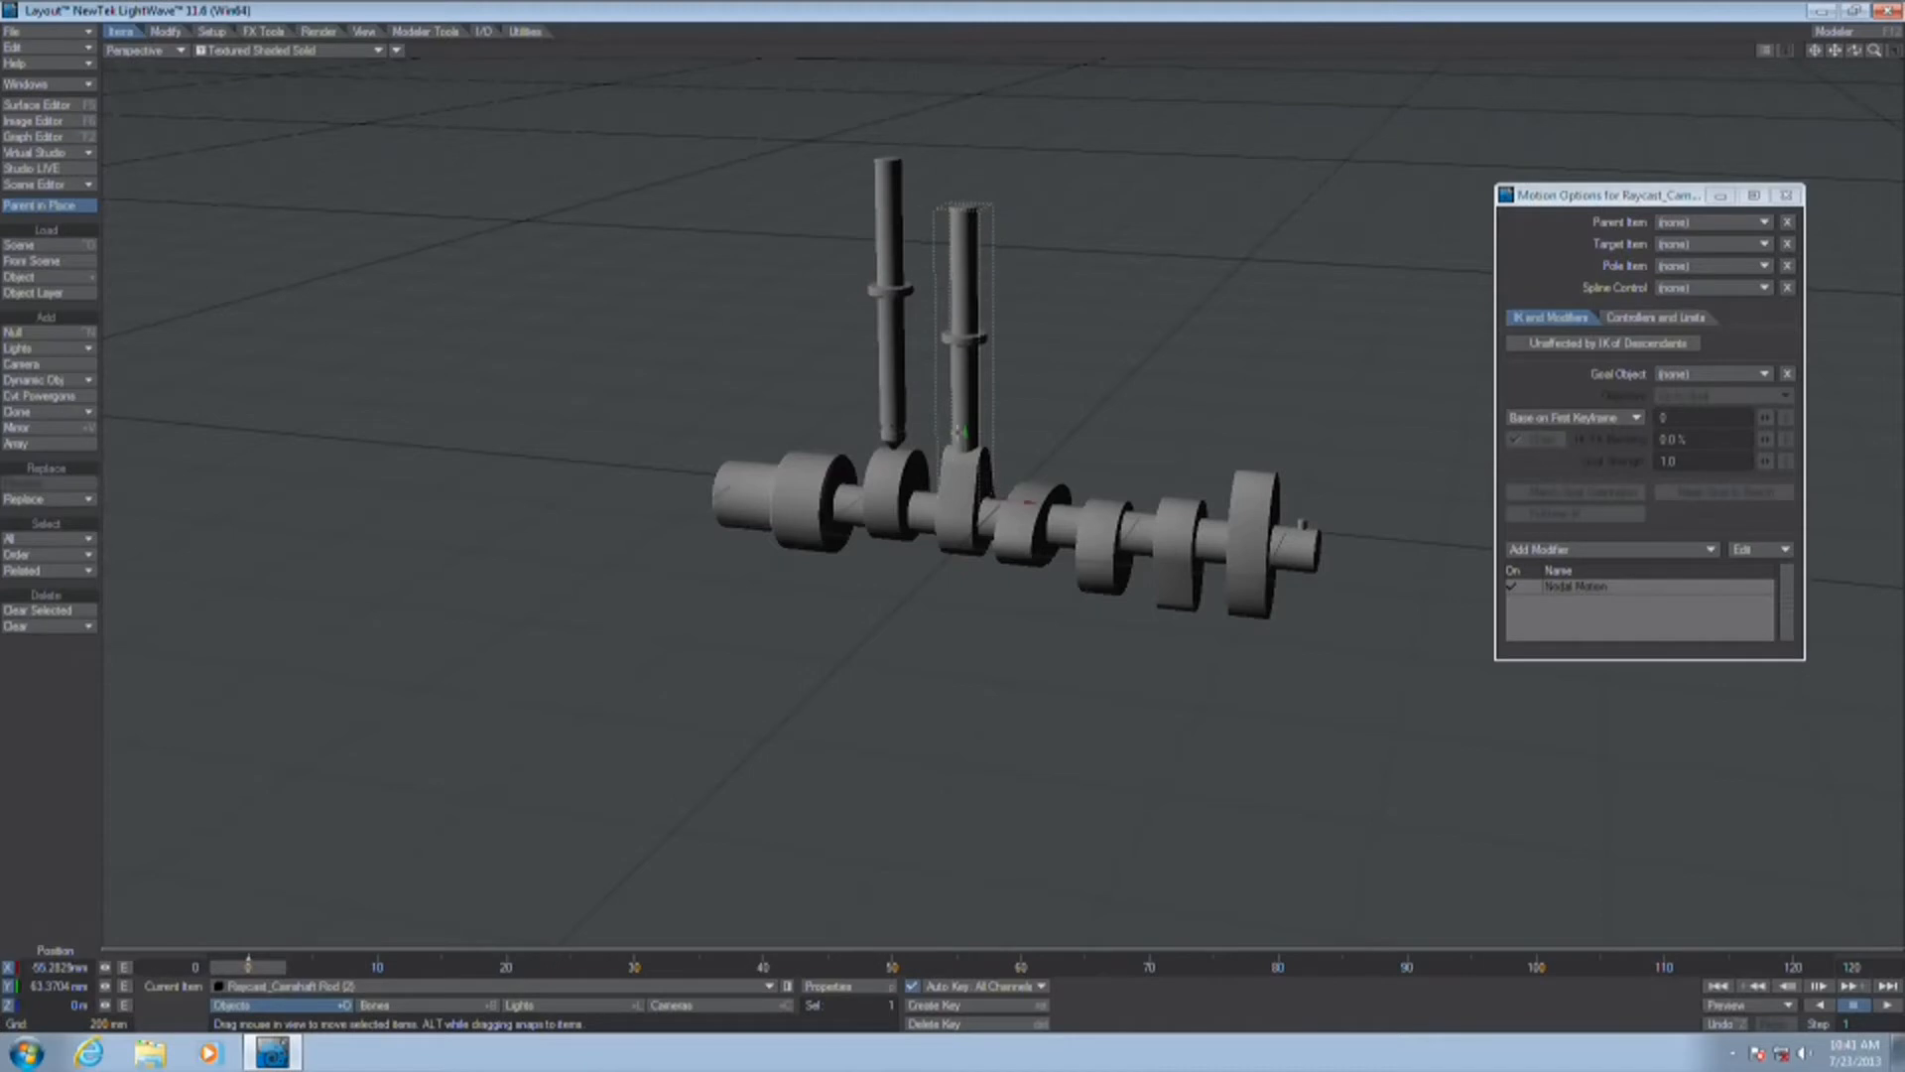
right_click_drag(1028, 501, 1026, 451)
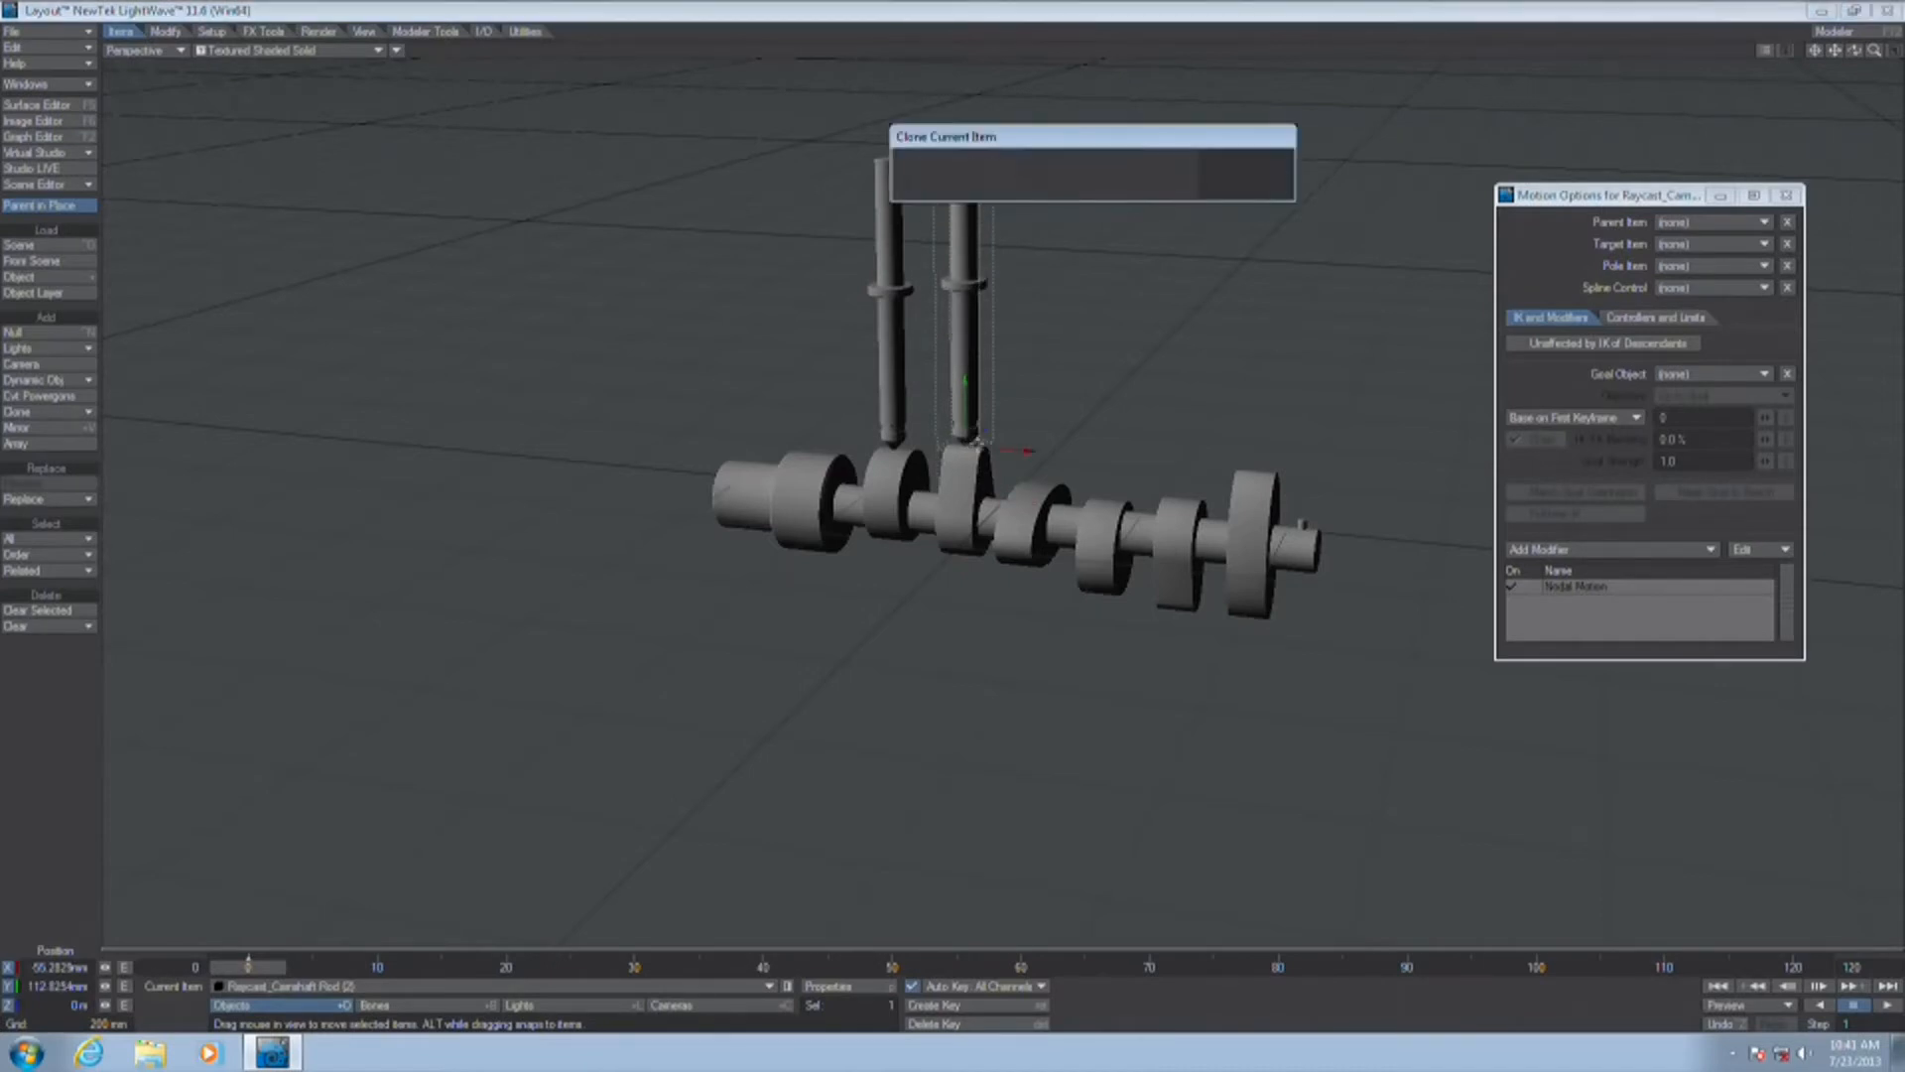
Clone the rod for the next three lobes, placing the clones at about 46, 152 and 251 mm in X
left_click_drag(1027, 452, 1089, 495)
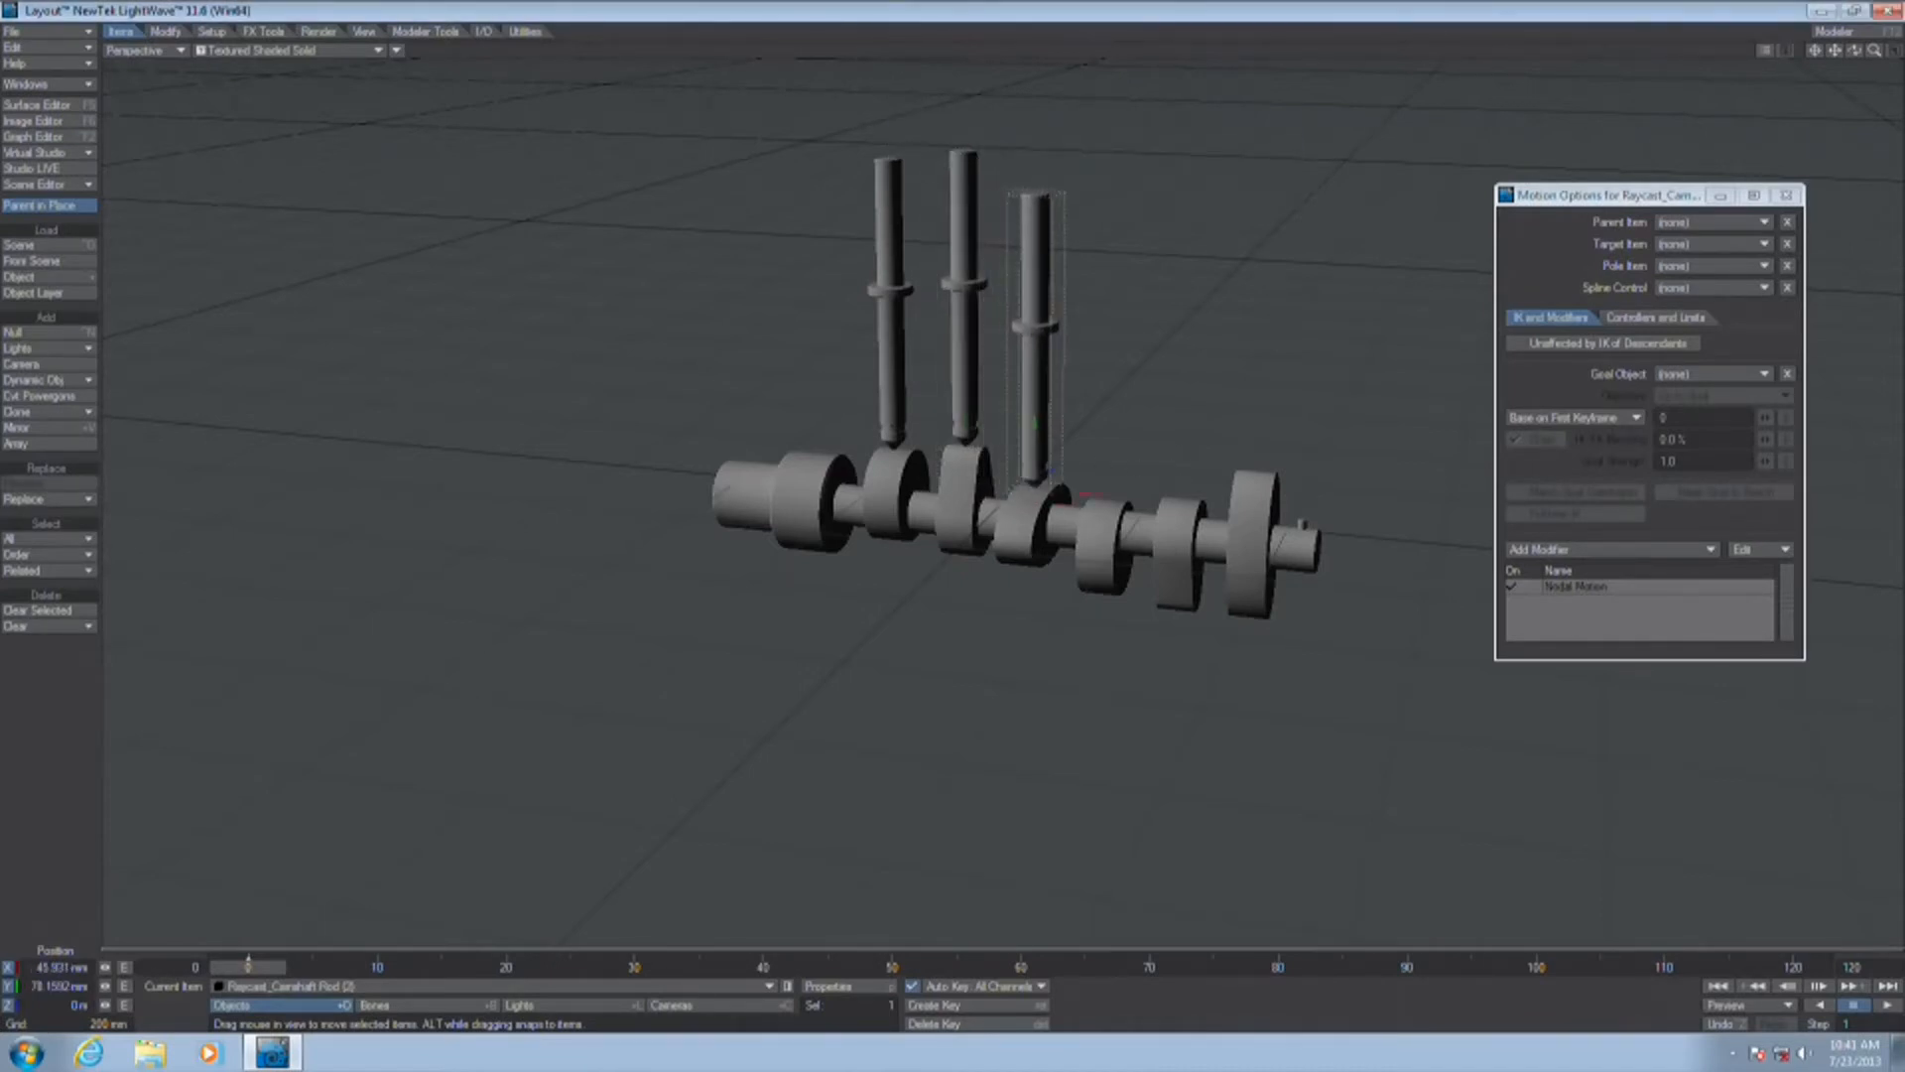
key("ctrl+c")
key("Return")
left_click_drag(1059, 496, 1191, 475)
key("ctrl+c")
key("Return")
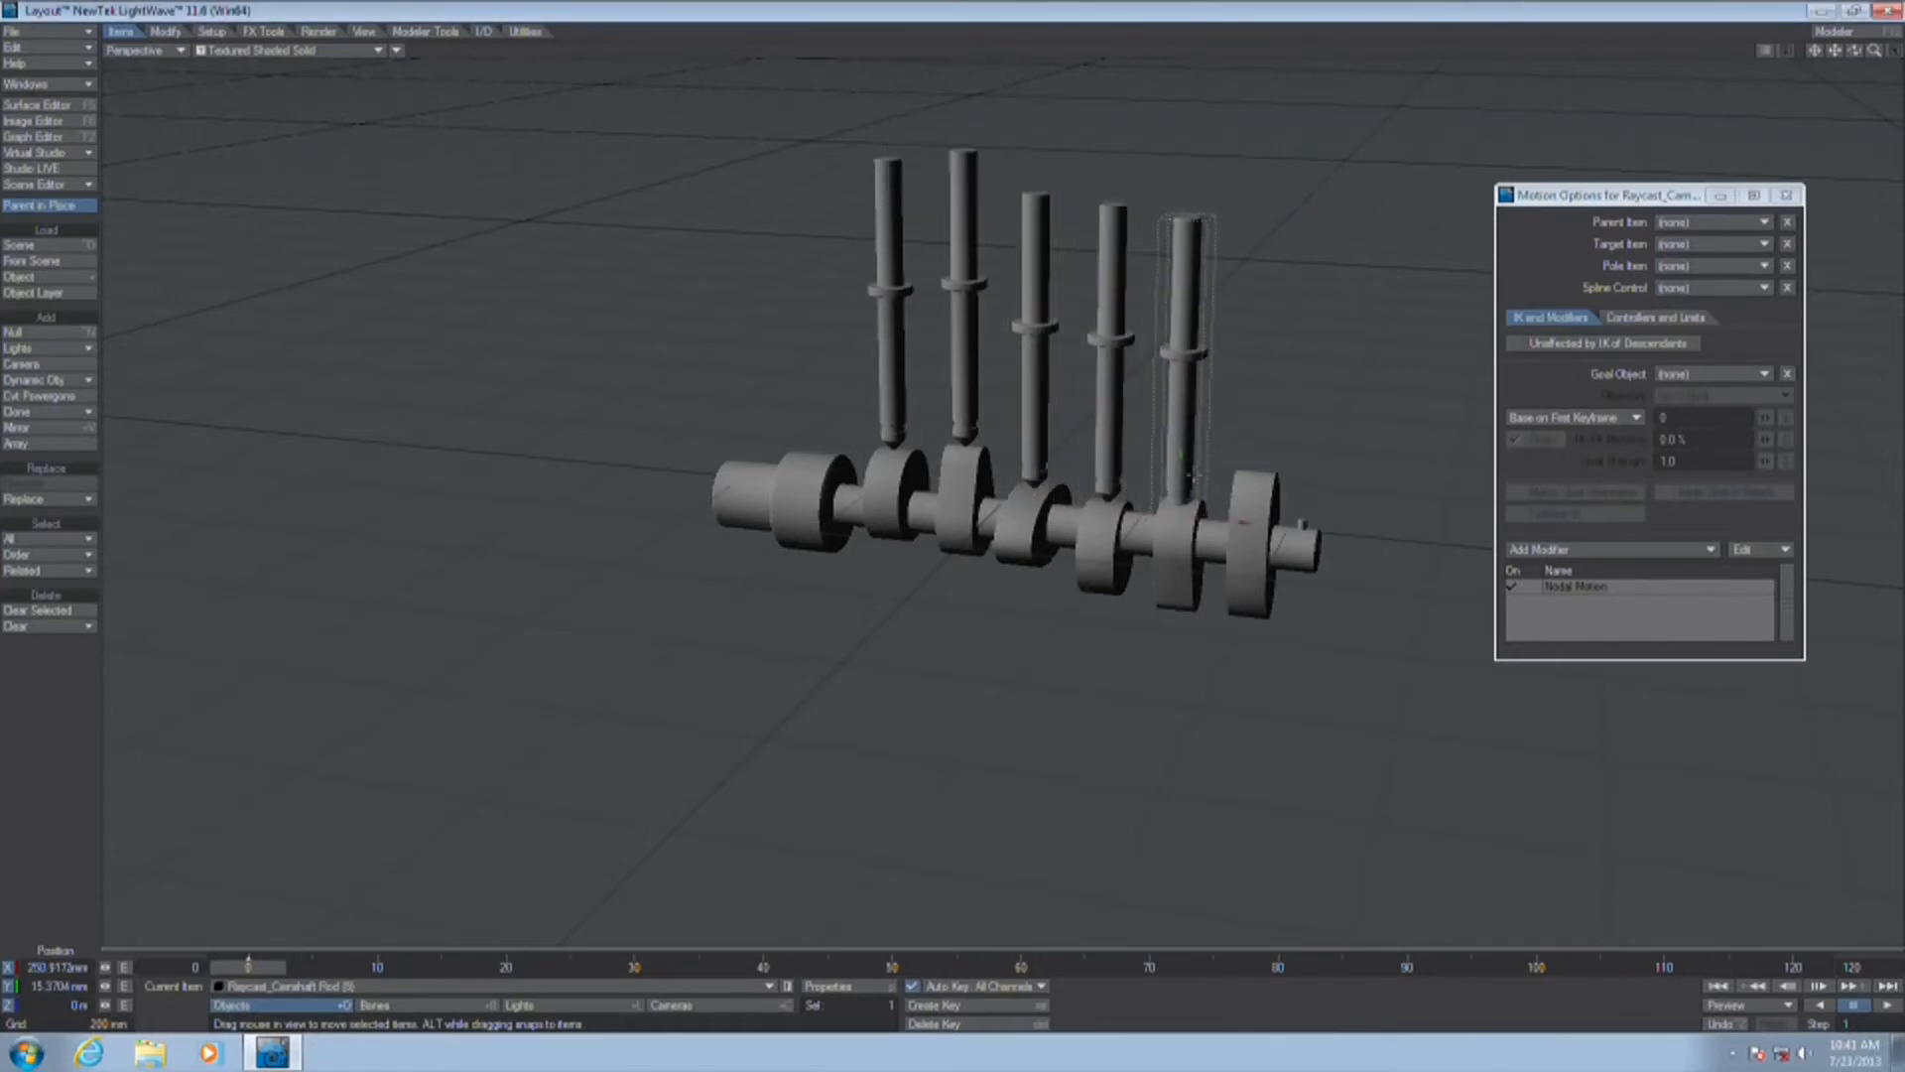
Clone the rod once more and raise the clone above the last lobe at about 354 mm in X
key("ctrl+c")
key("Return")
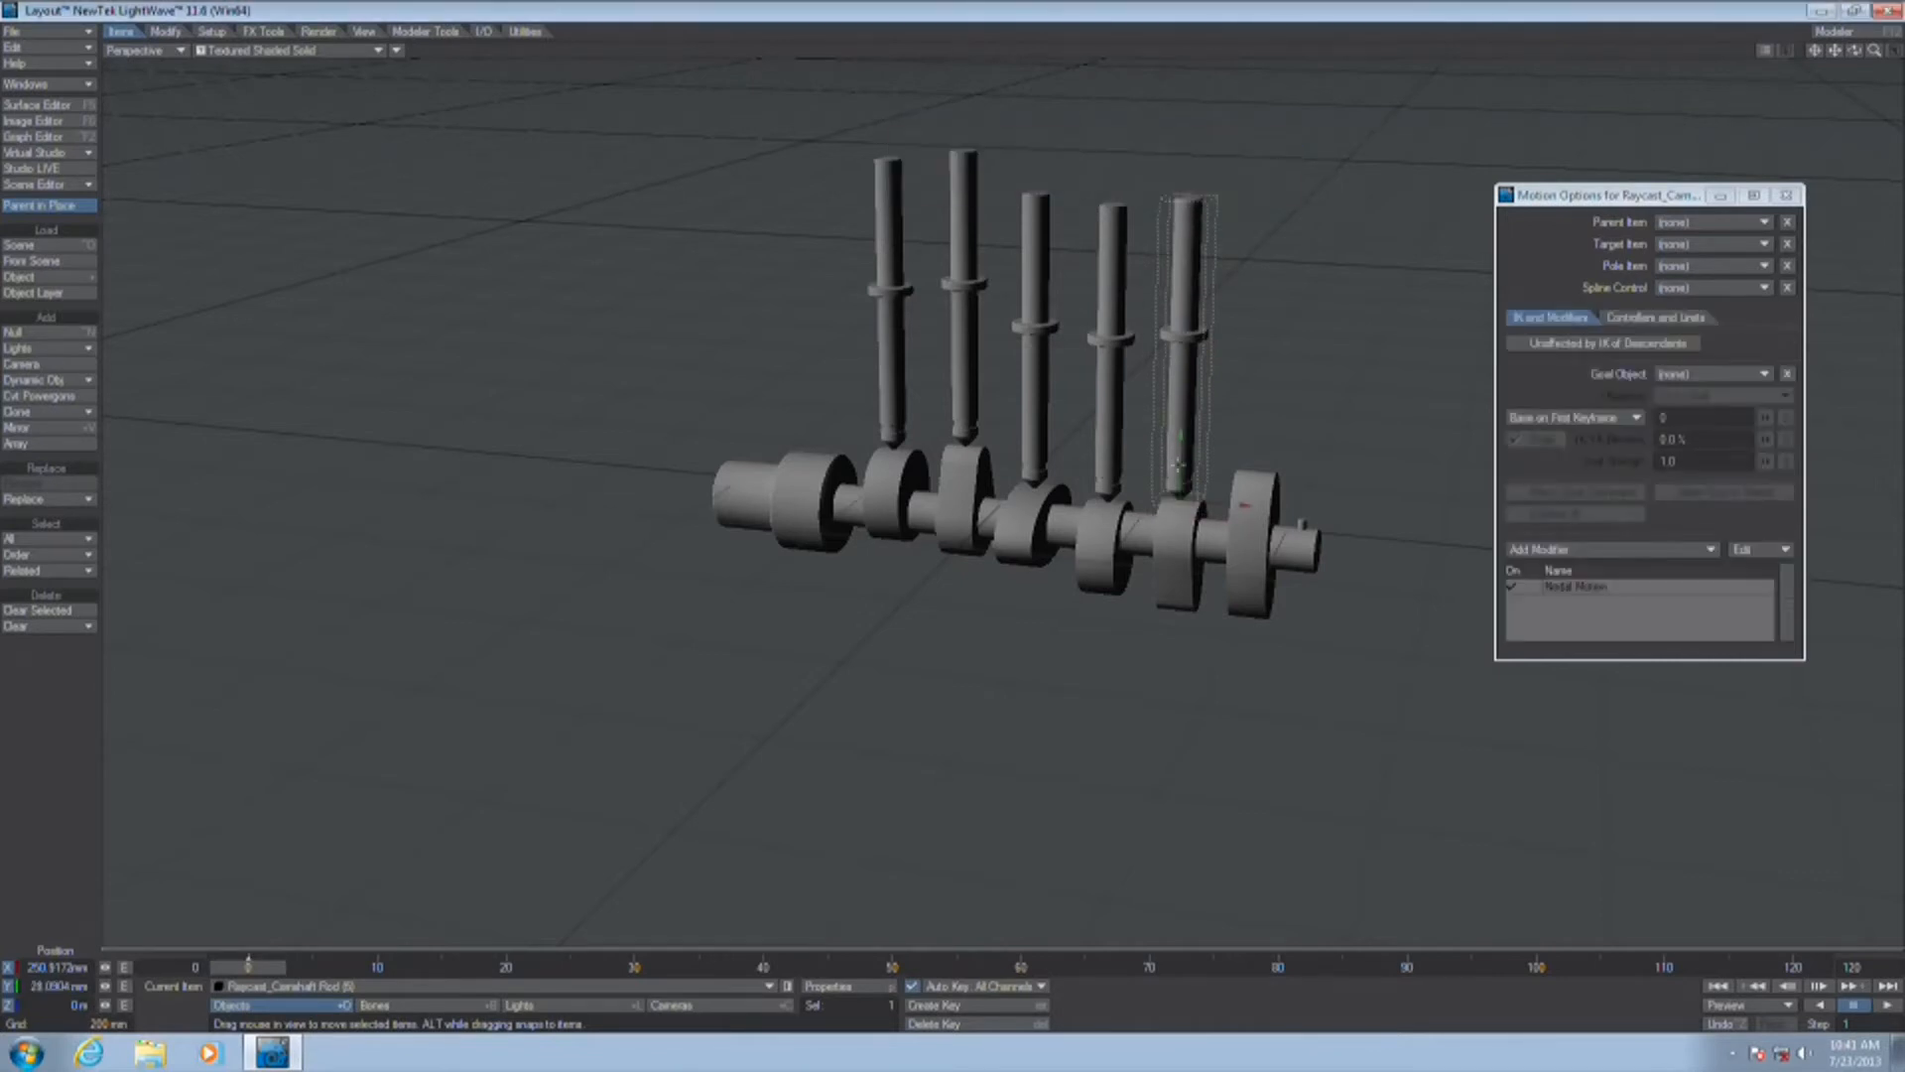
mouse_move(1176, 496)
left_mouse_down()
mouse_move(1223, 493)
mouse_move(1260, 460)
left_mouse_up()
Play the animation from the first frame and inspect up close how all six rods follow their lobes
left_click(1882, 1007)
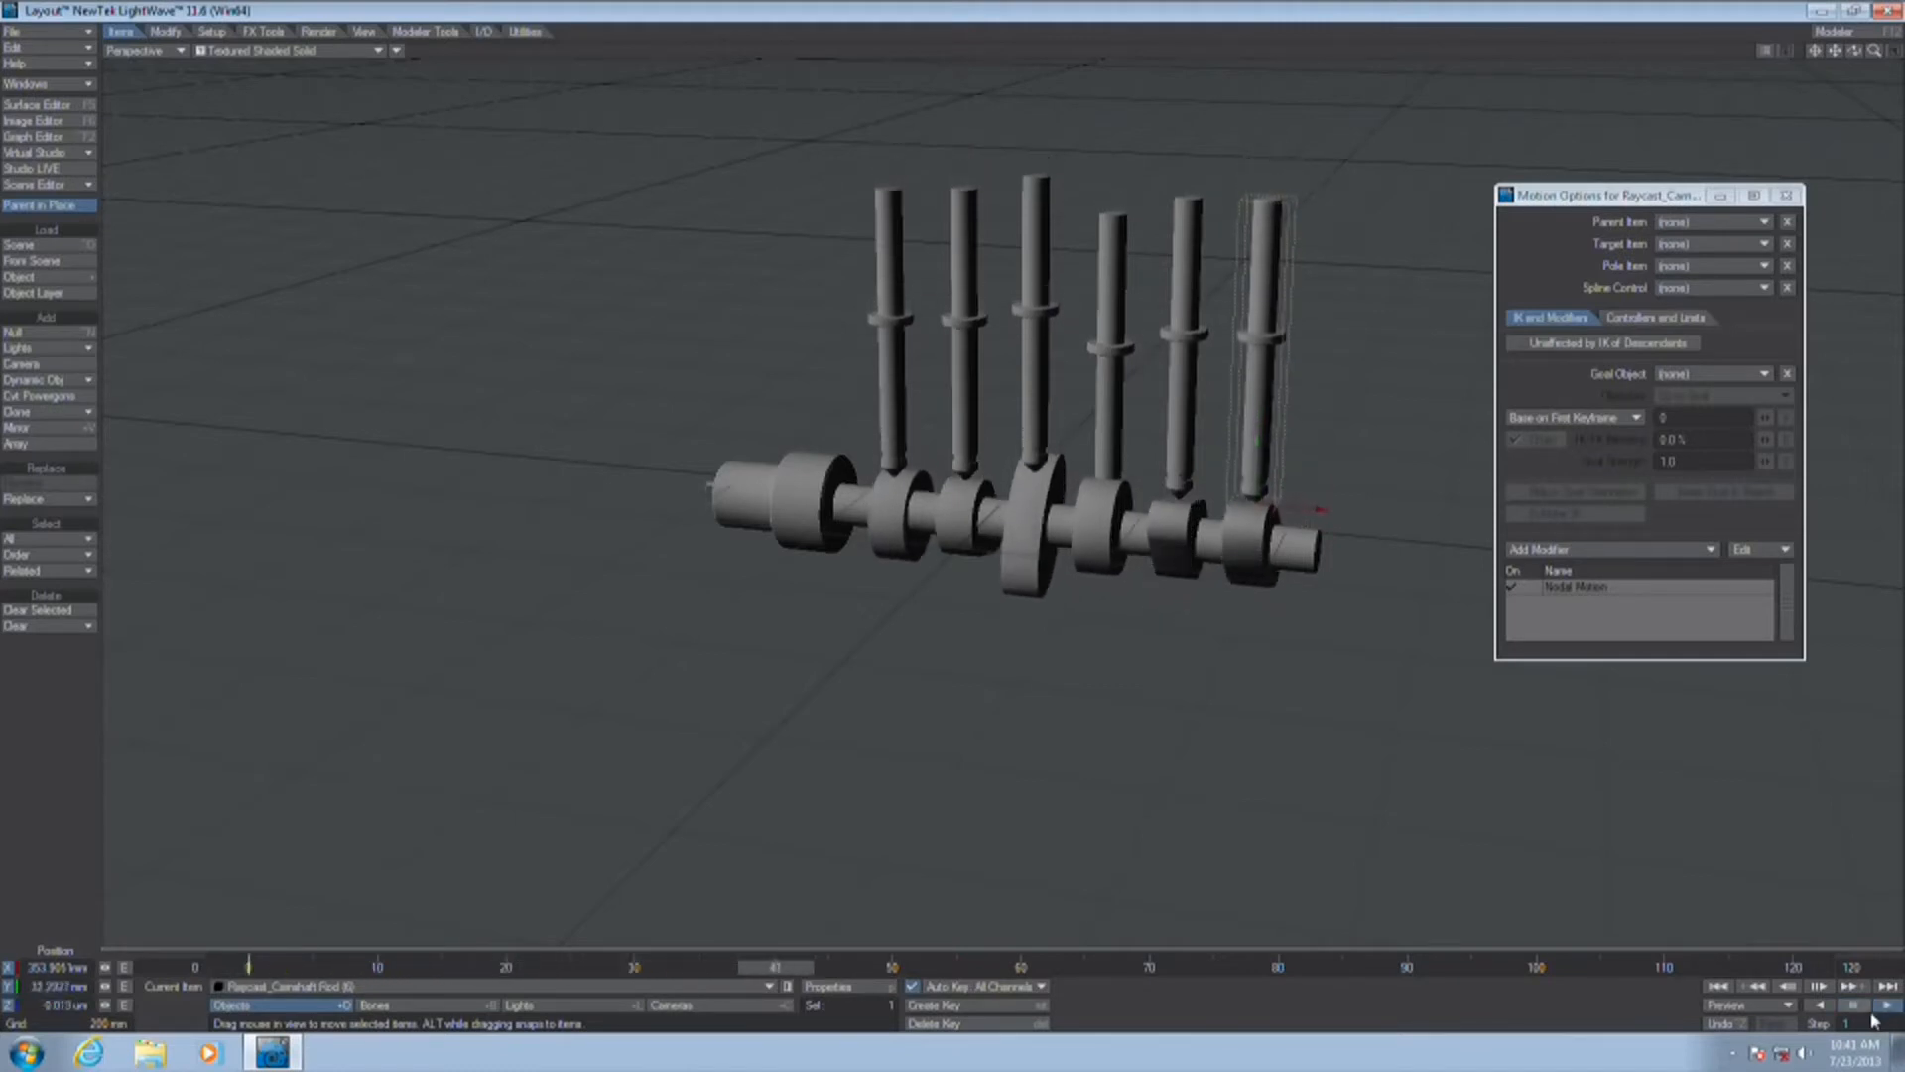
left_click(1714, 989)
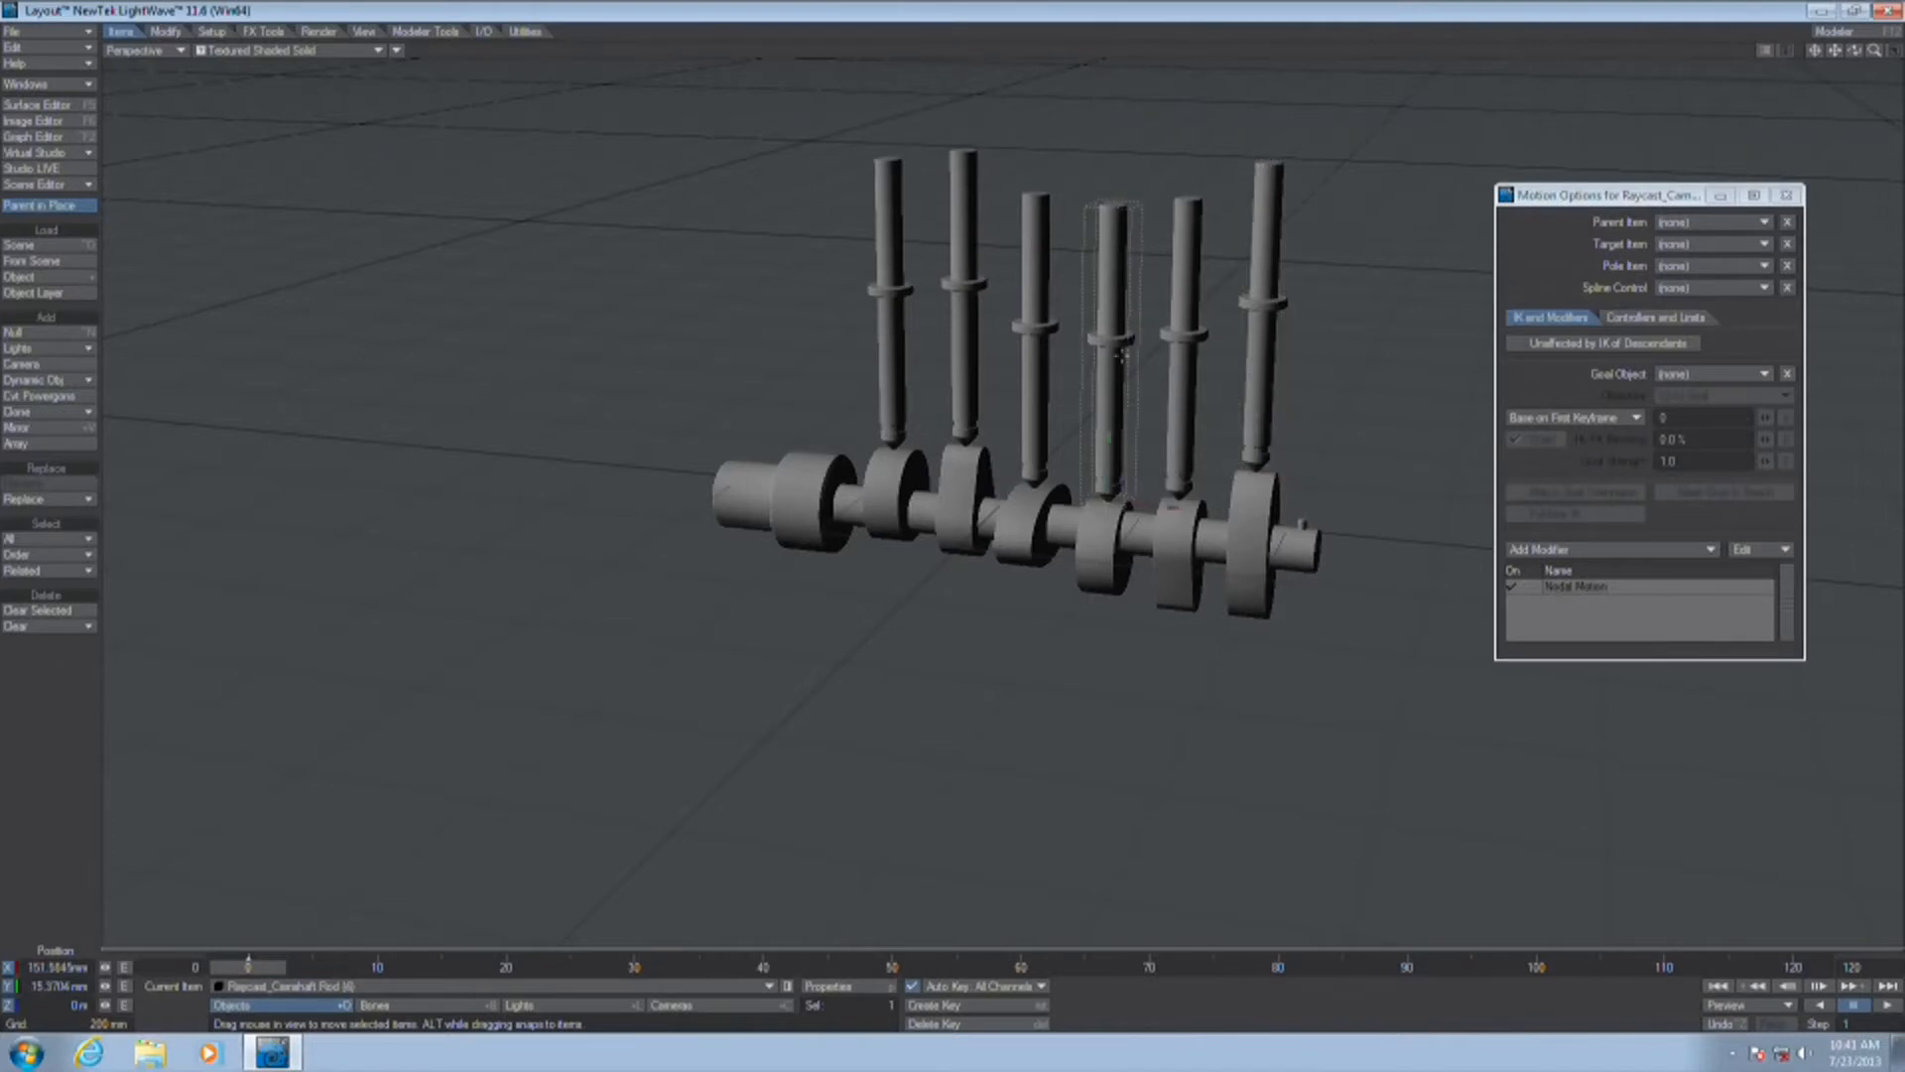
left_click(1896, 1007)
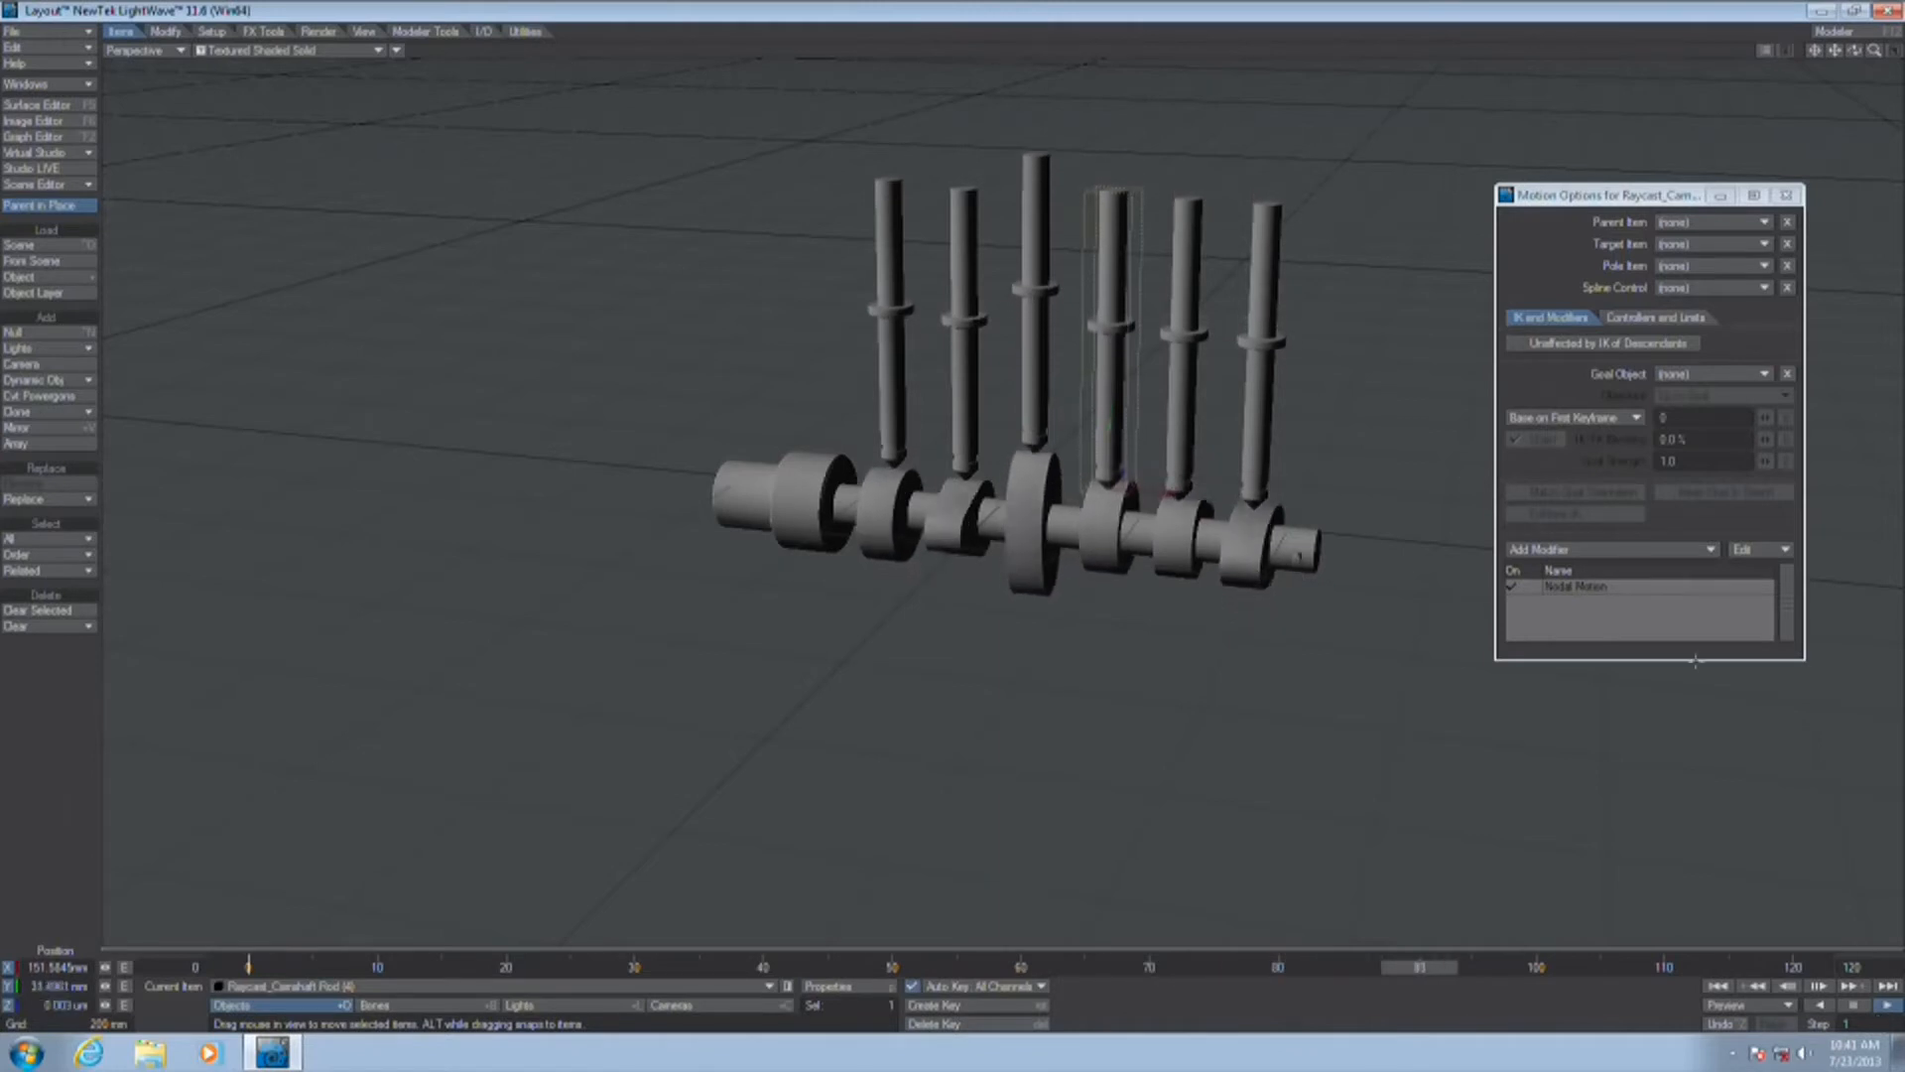
mouse_move(1874, 49)
left_mouse_down()
mouse_move(1896, 51)
mouse_move(1863, 63)
left_mouse_up()
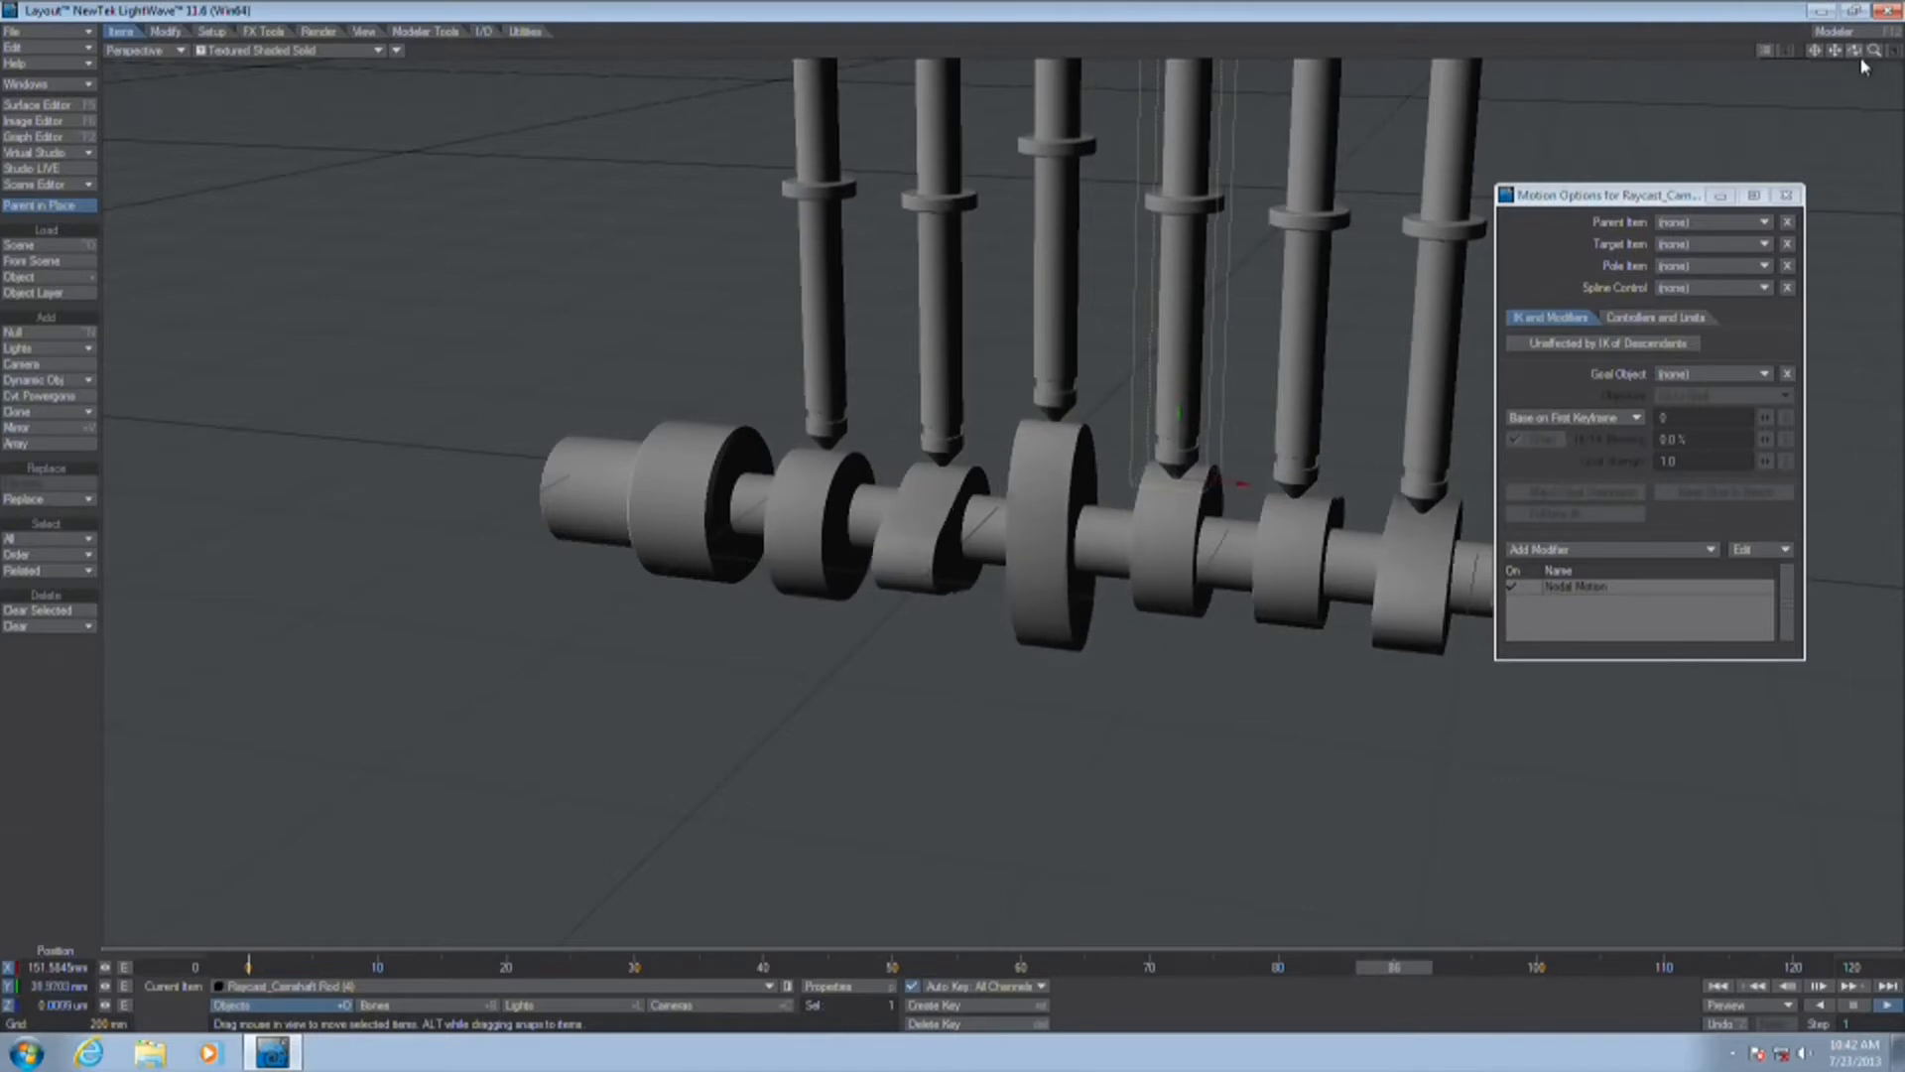
left_click(1852, 1004)
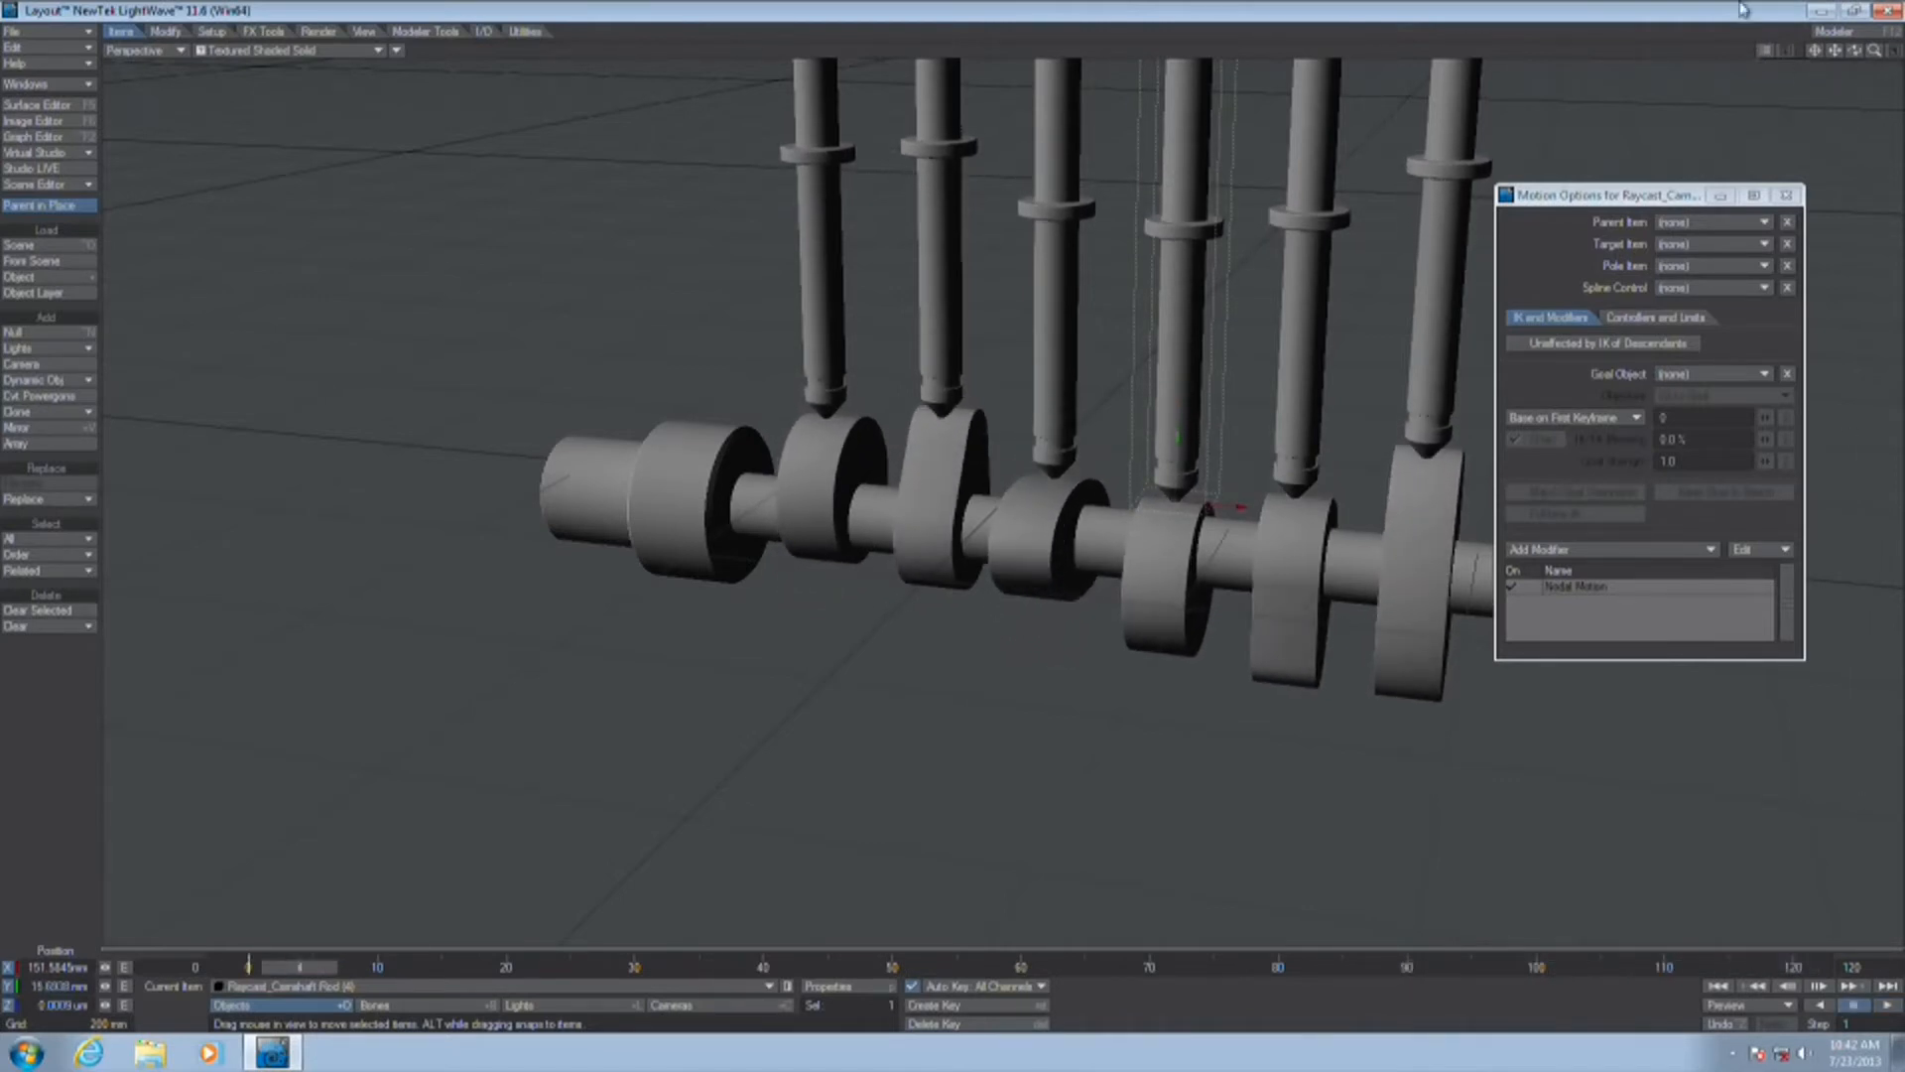
Close the rod's motion options and clear the camshaft scene without saving
left_click(1786, 194)
left_click(40, 31)
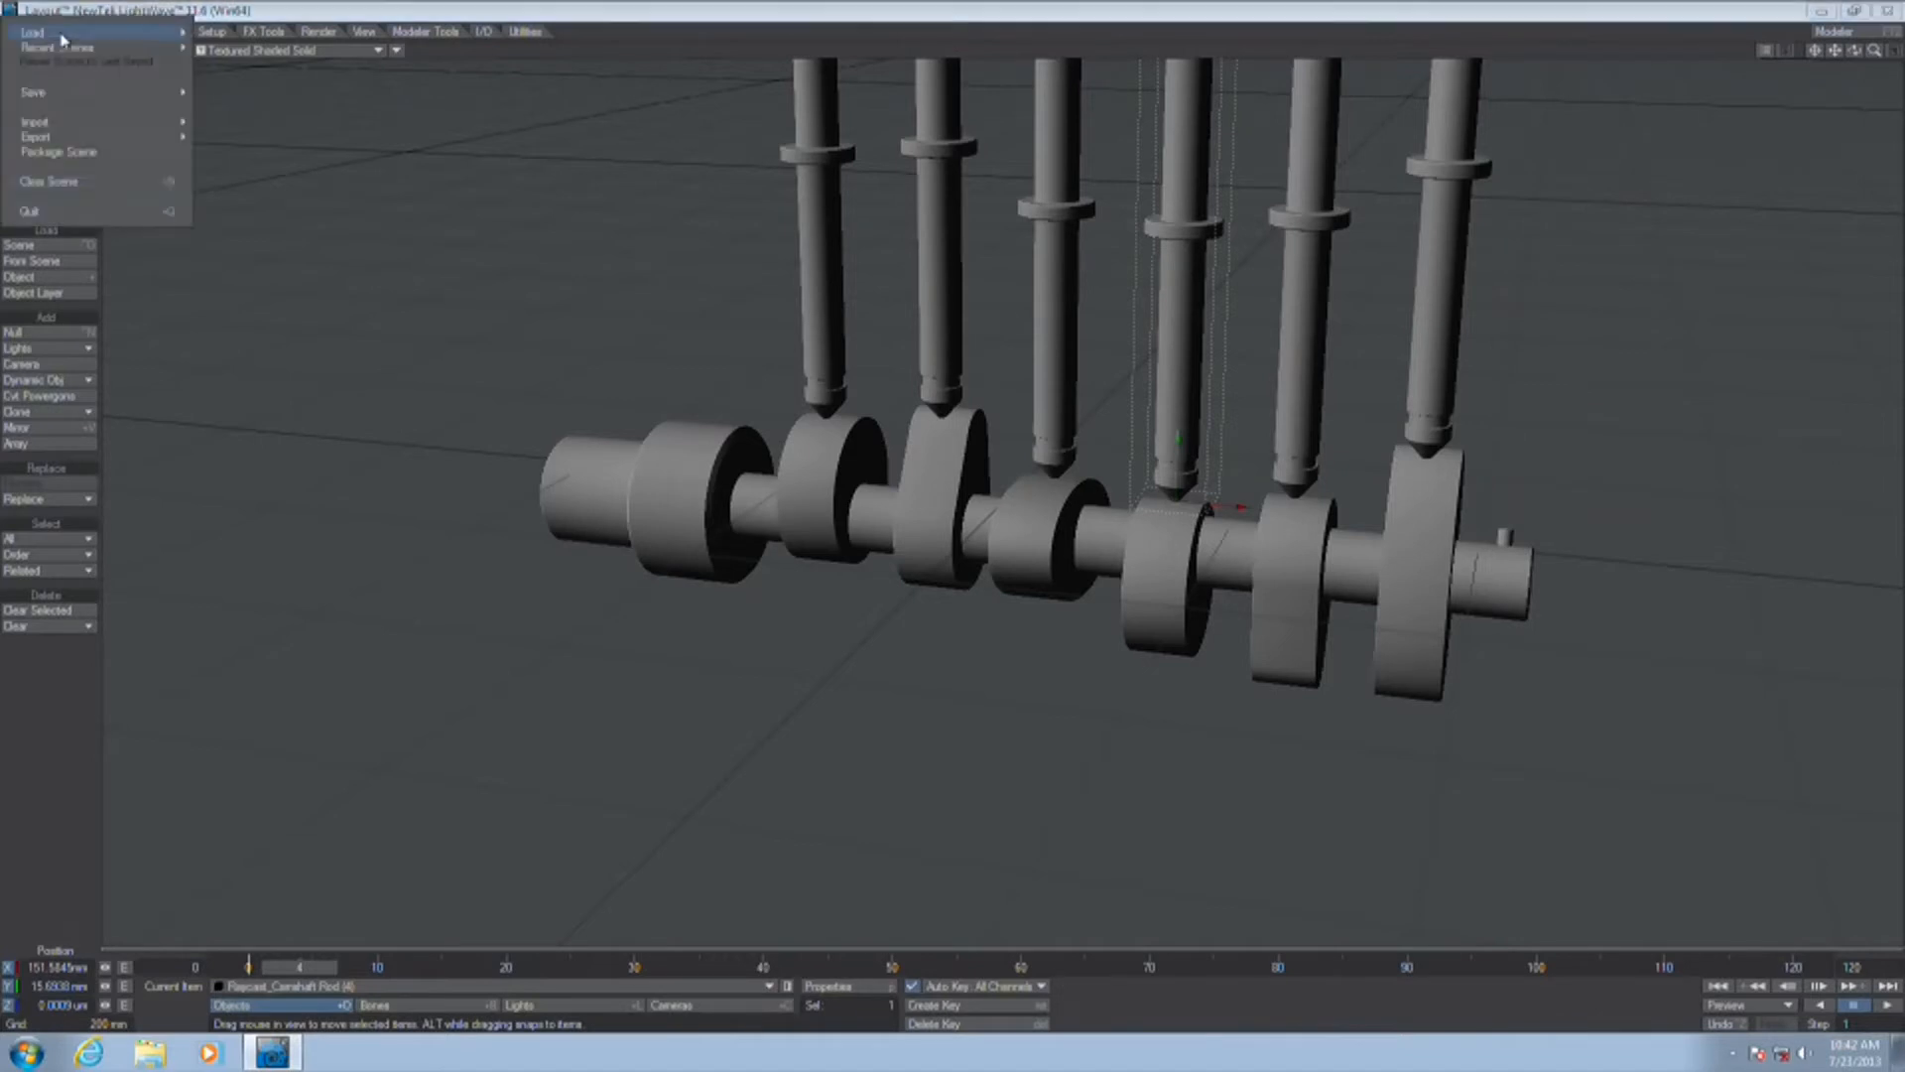
left_click(79, 181)
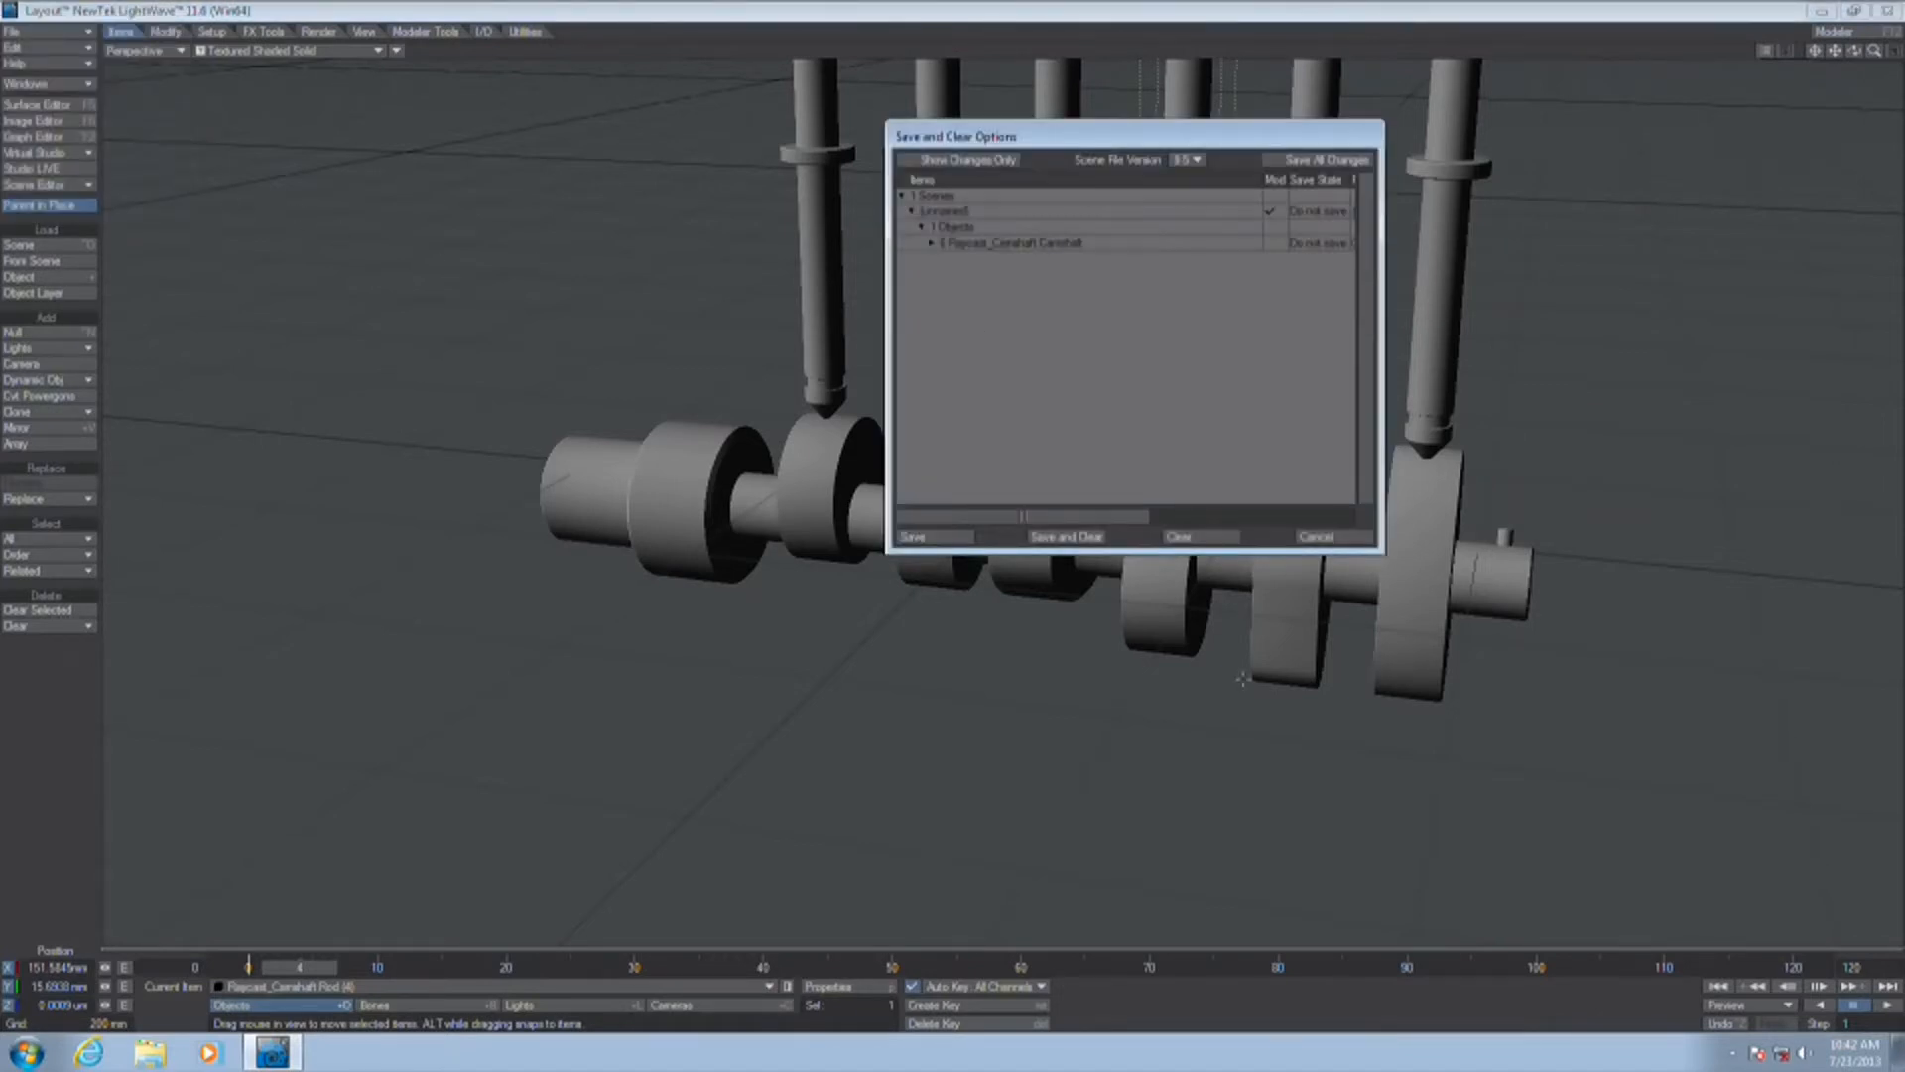
left_click(1196, 537)
Load the Raycast_ParticleEmitter scene from the Raycast example folder without saving the empty scene
left_click(69, 33)
left_click(96, 31)
left_click(67, 35)
mouse_move(108, 25)
left_click(238, 20)
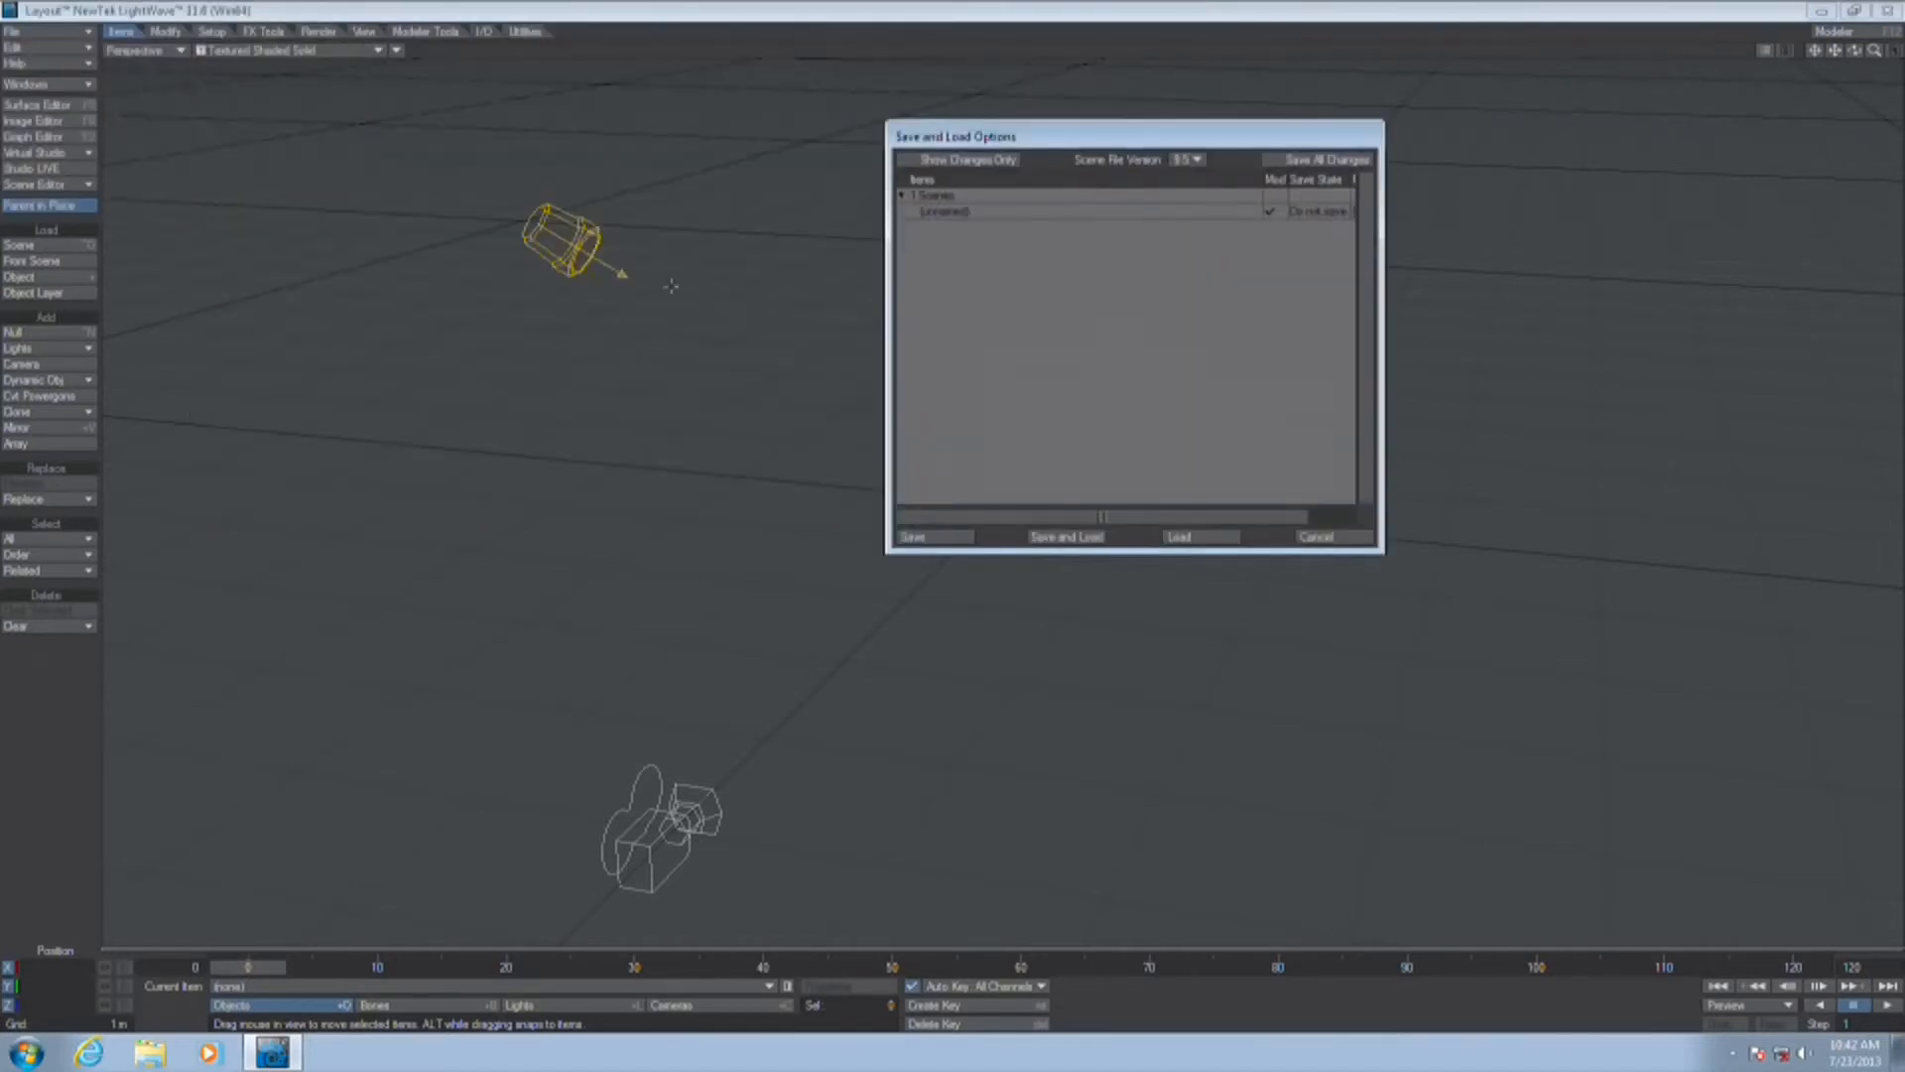
left_click(1180, 536)
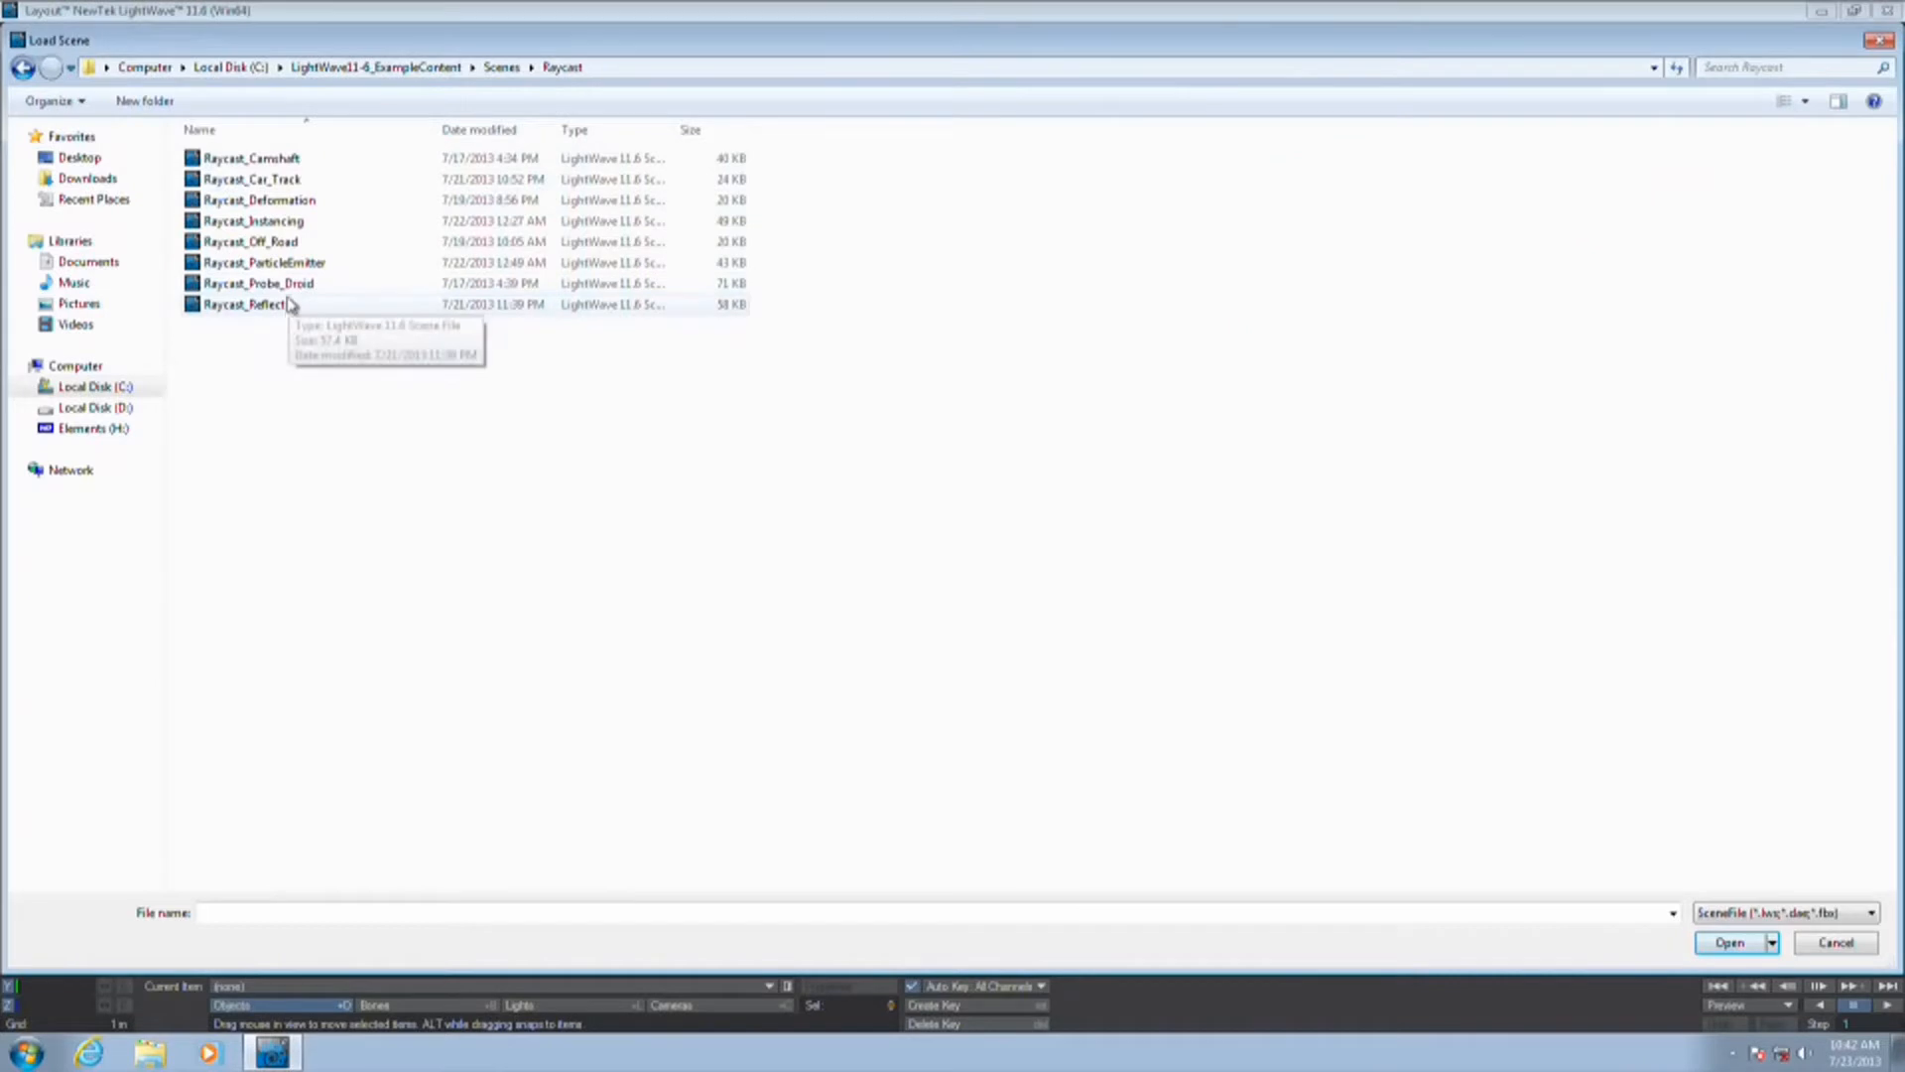
left_click(290, 264)
double_click(290, 264)
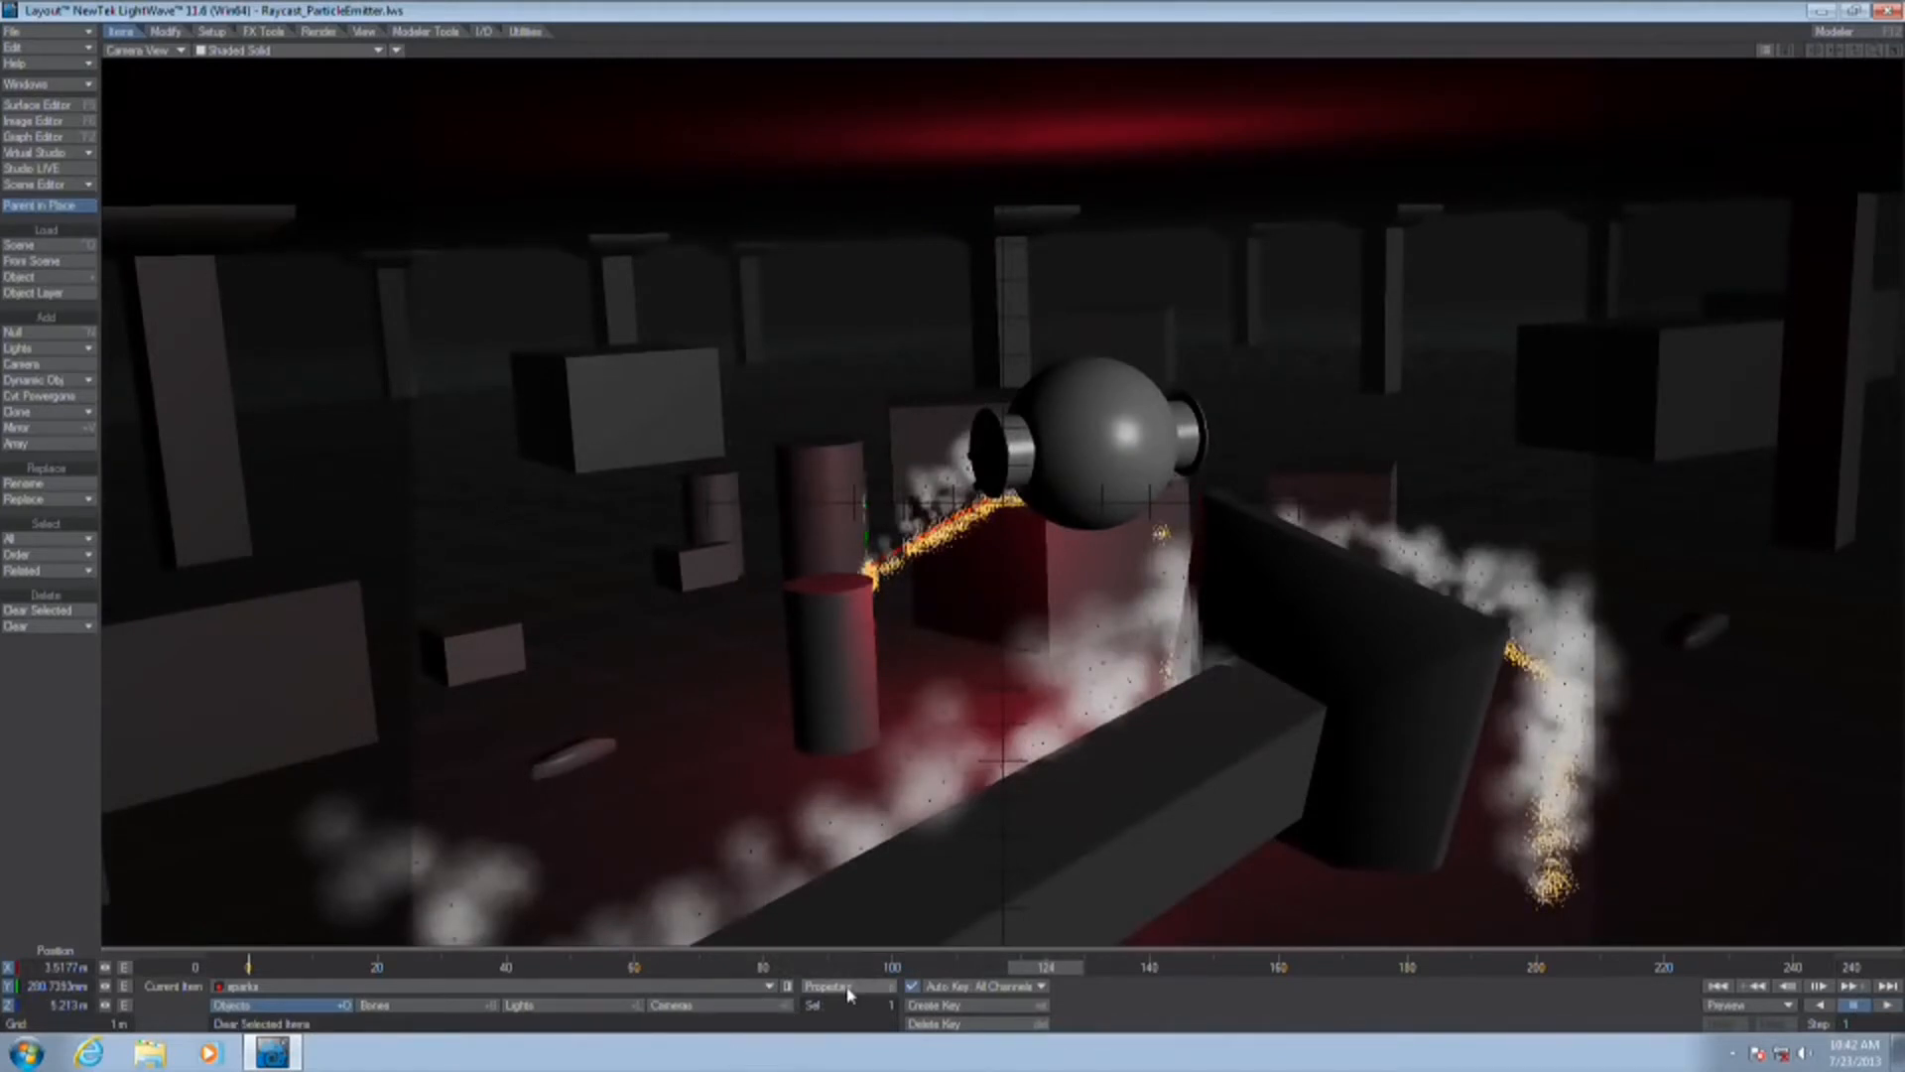
Open the sparks emitter's Nodal Motion network and arrange the node editor so the Item Info and Ray Cast Geometry nodes are readable
key("m")
left_click(1580, 588)
double_click(1580, 589)
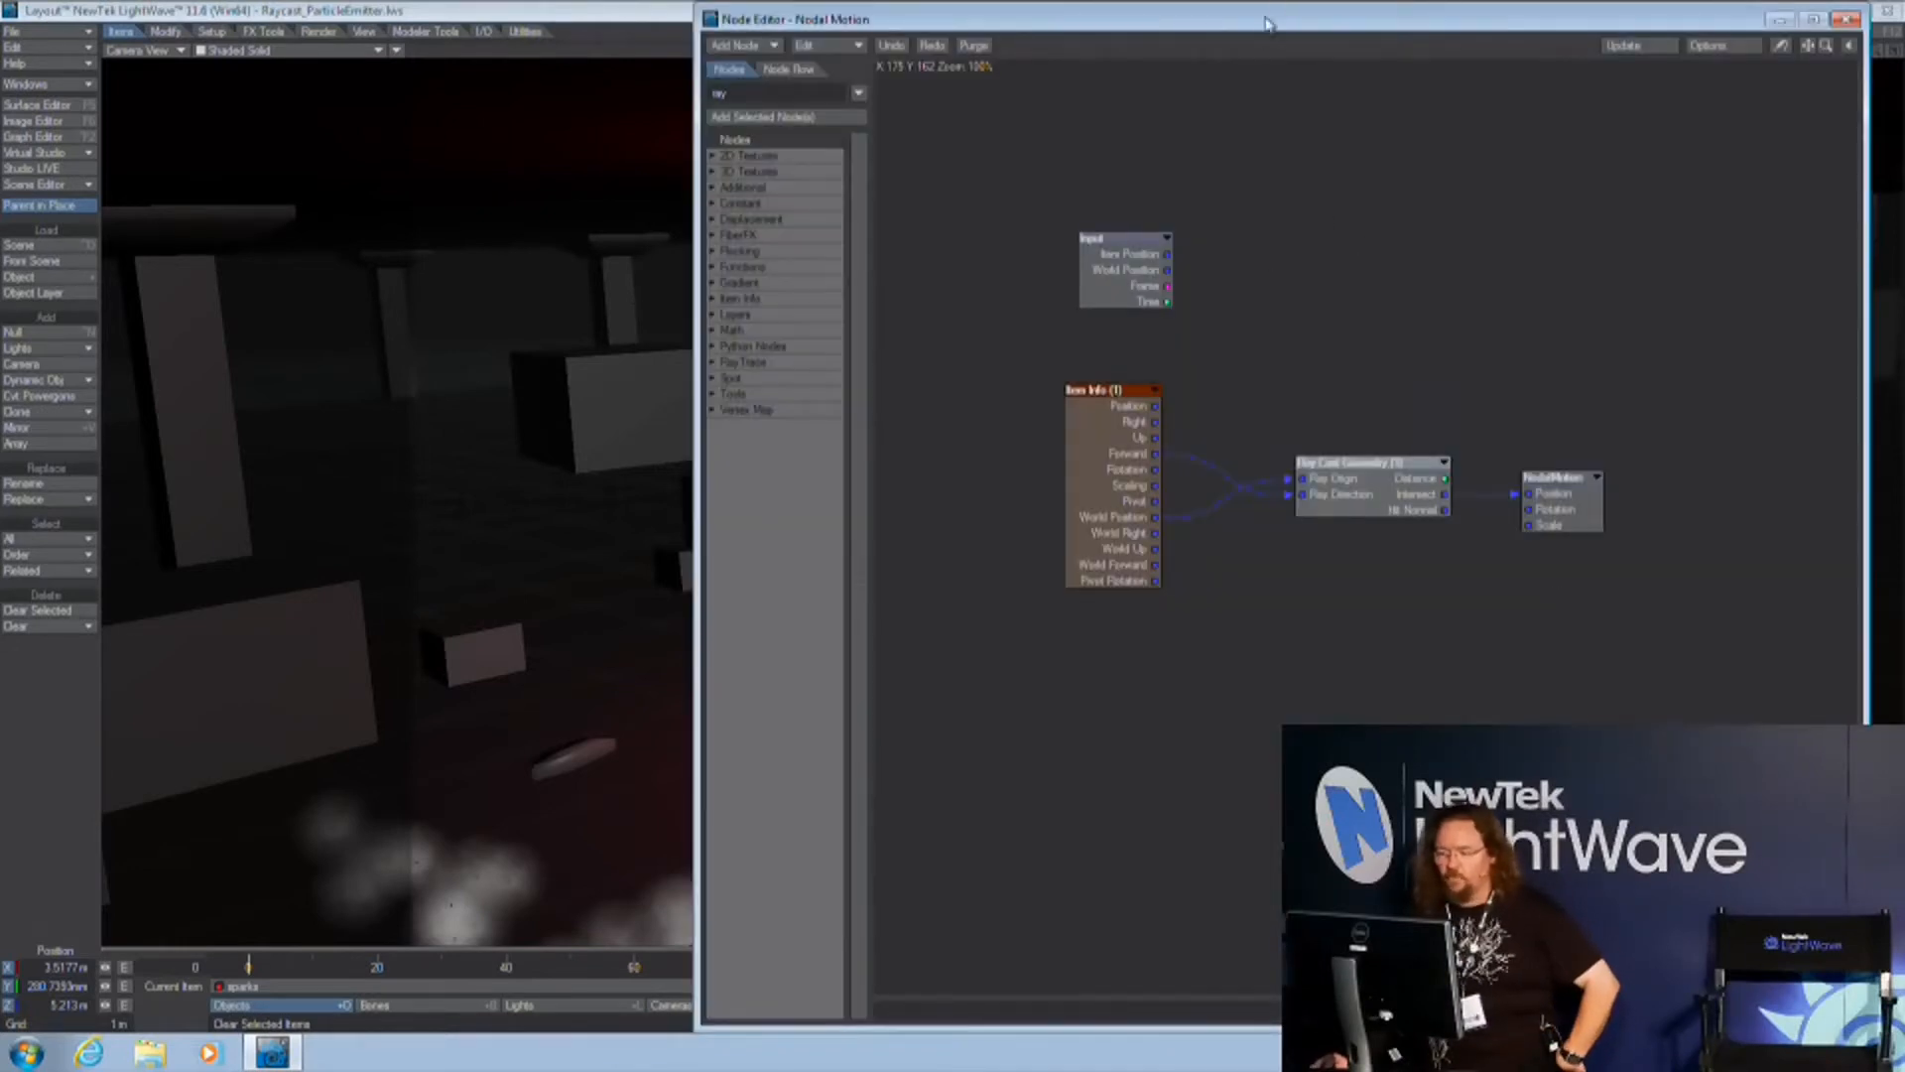
left_click_drag(1239, 8, 1132, 204)
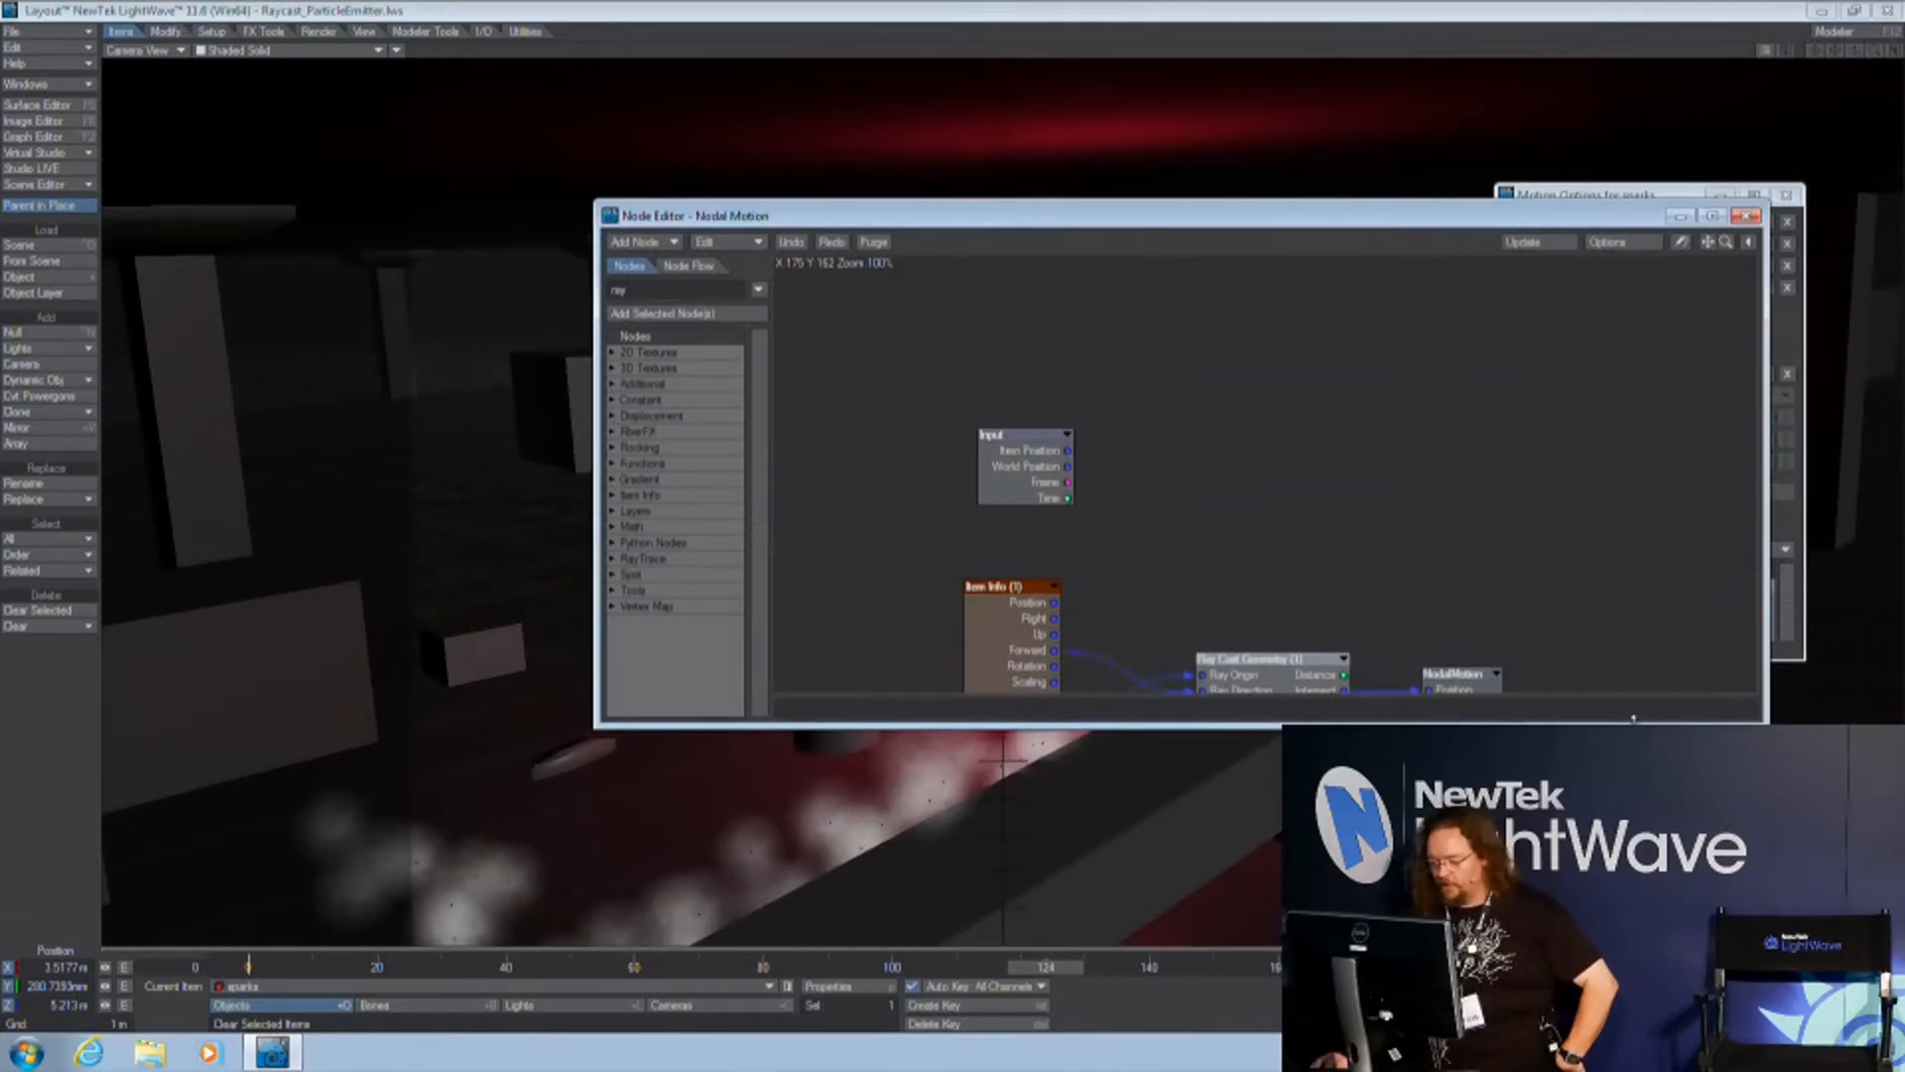
left_click_drag(1633, 719, 1633, 827)
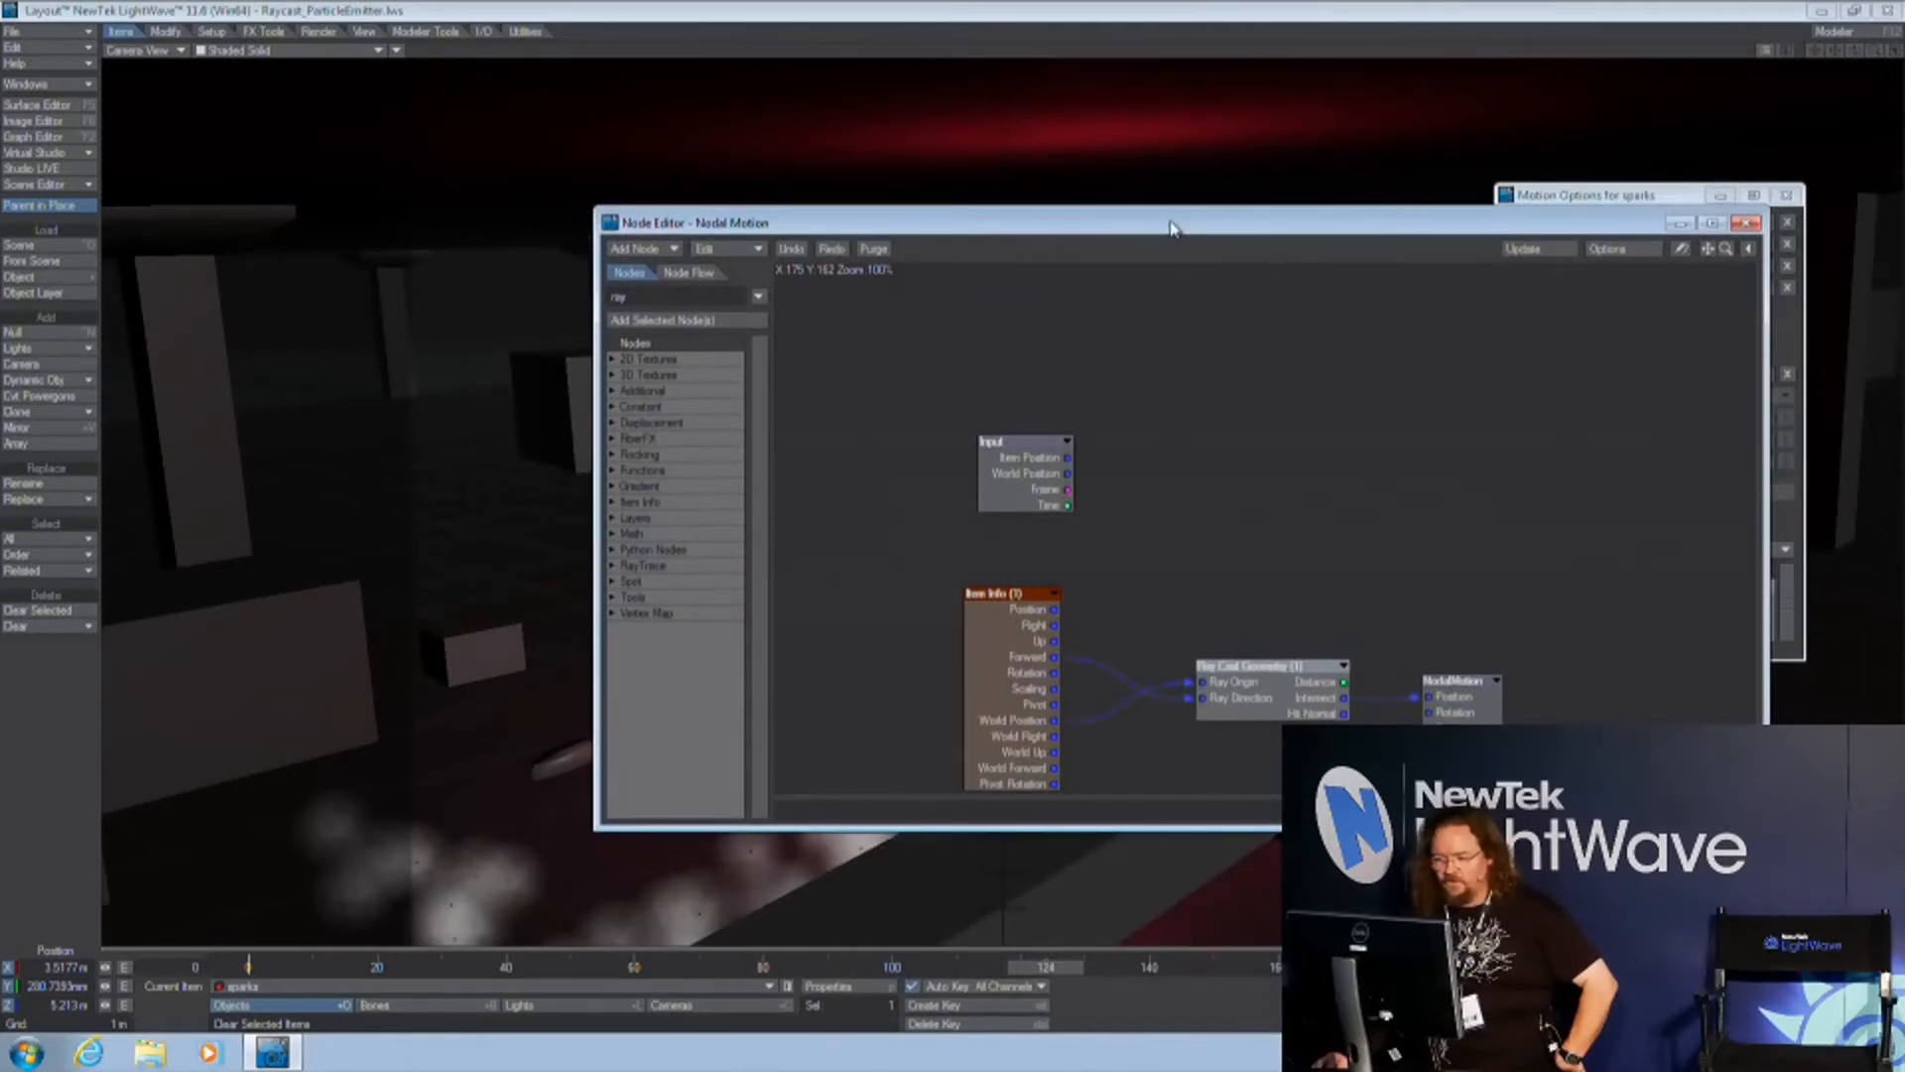
left_click_drag(1169, 207, 1260, 506)
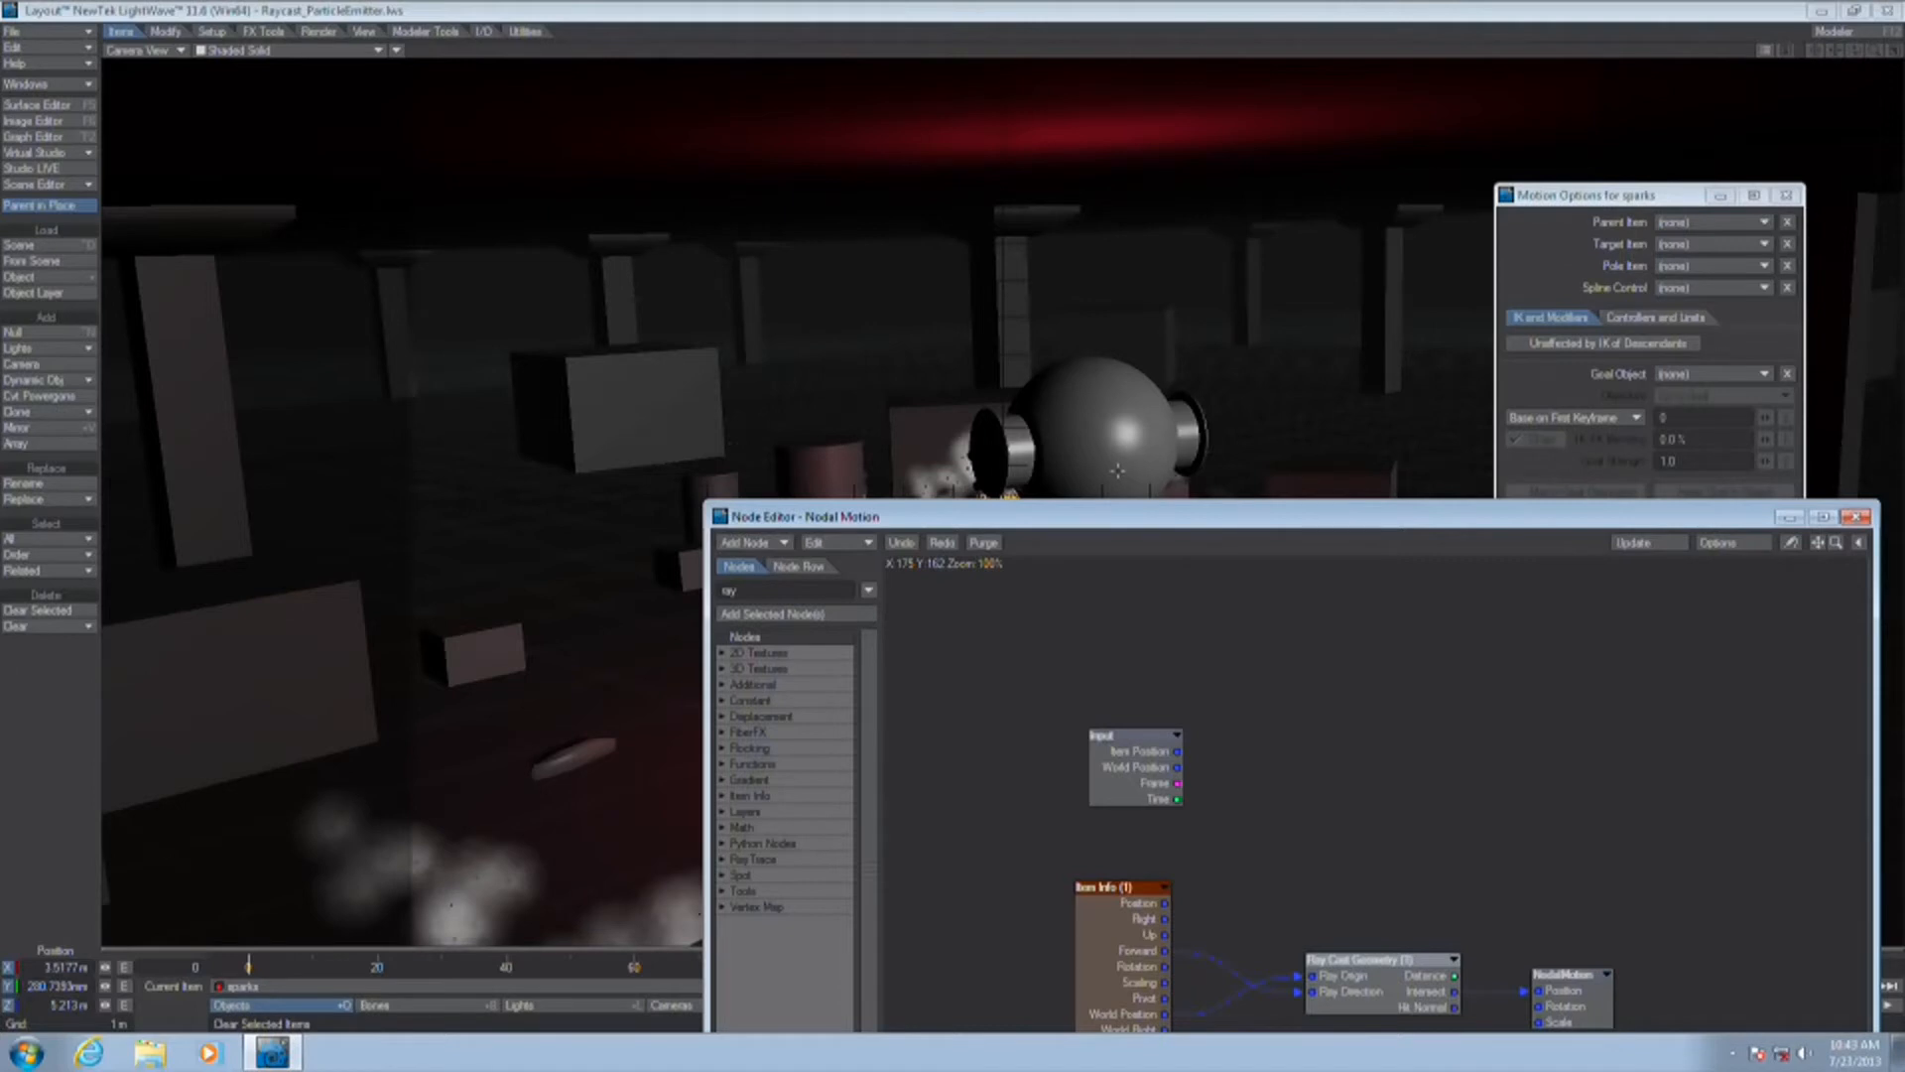
left_click_drag(1075, 526, 1075, 254)
Move the Item Info node clear of the others and check the Ray Cast Geometry node's target objects, closing the node editor
left_click_drag(1164, 692, 1037, 625)
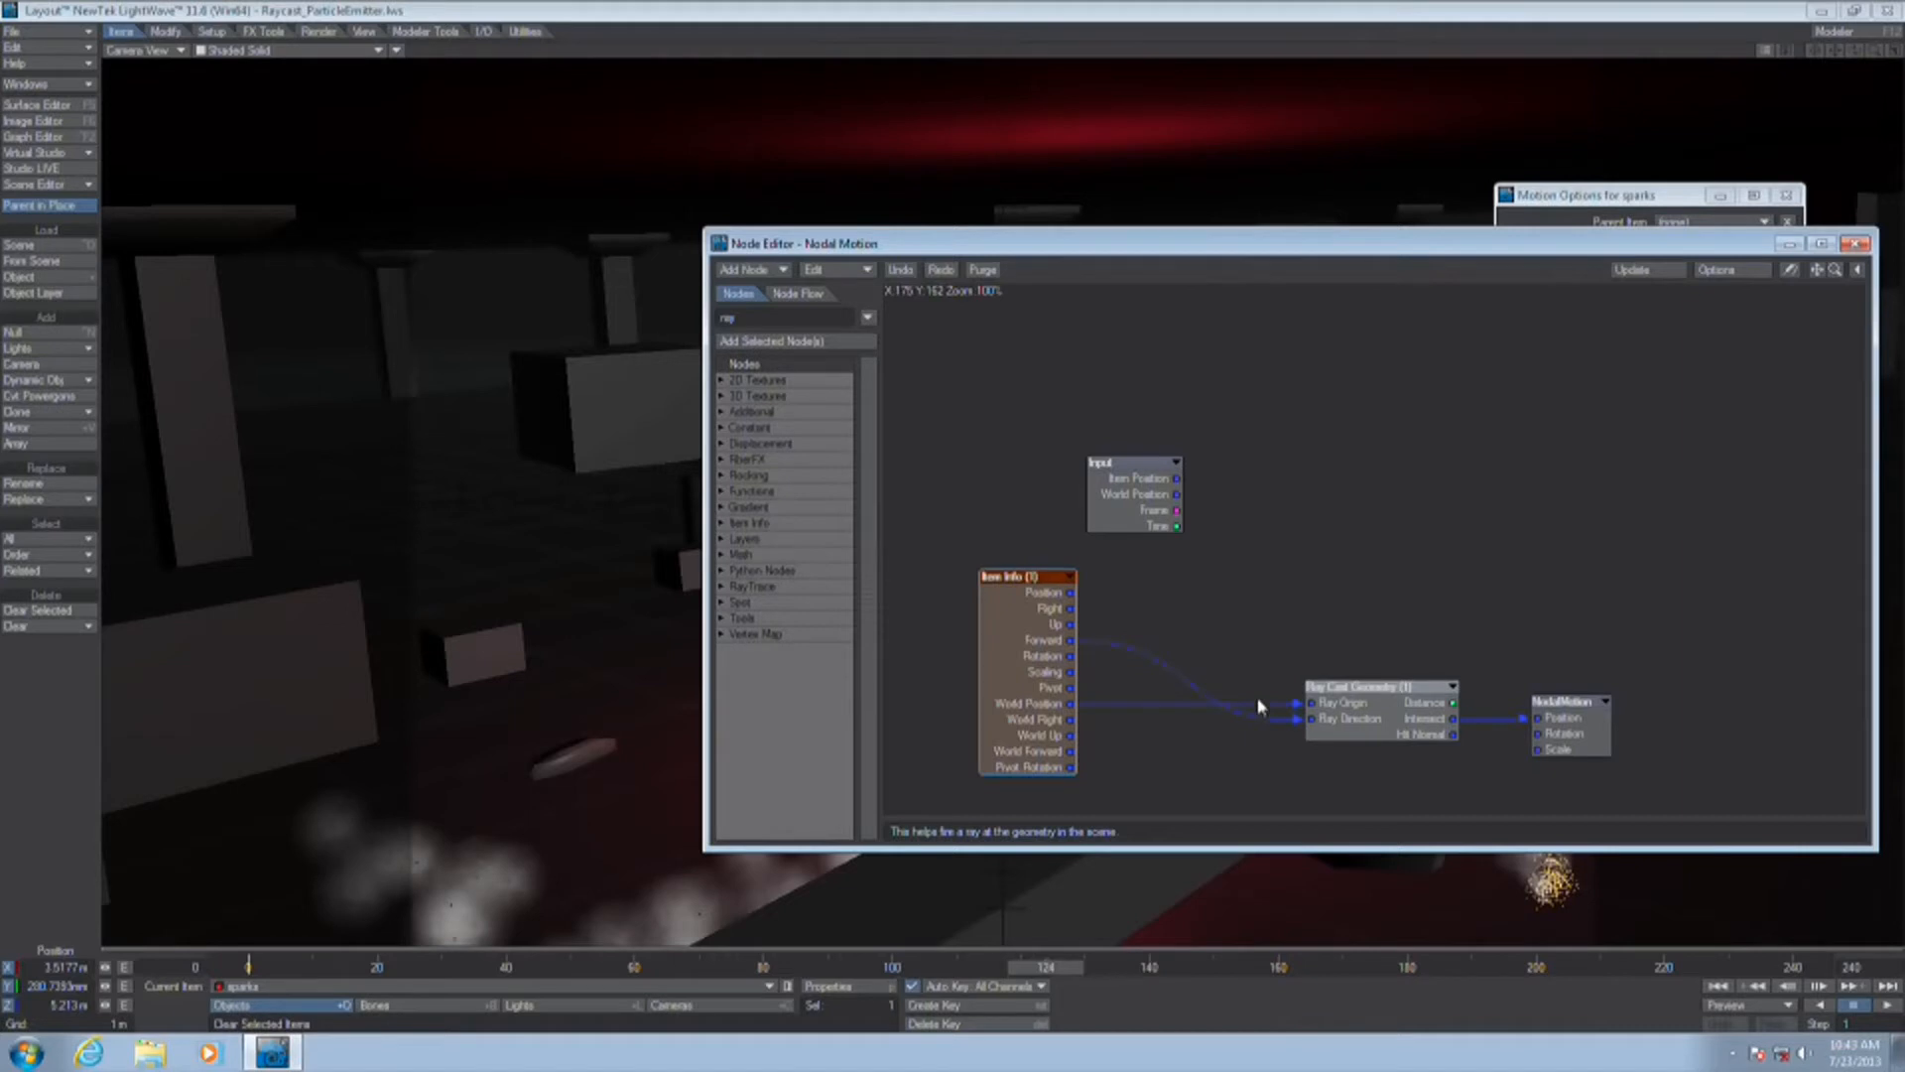
double_click(1395, 727)
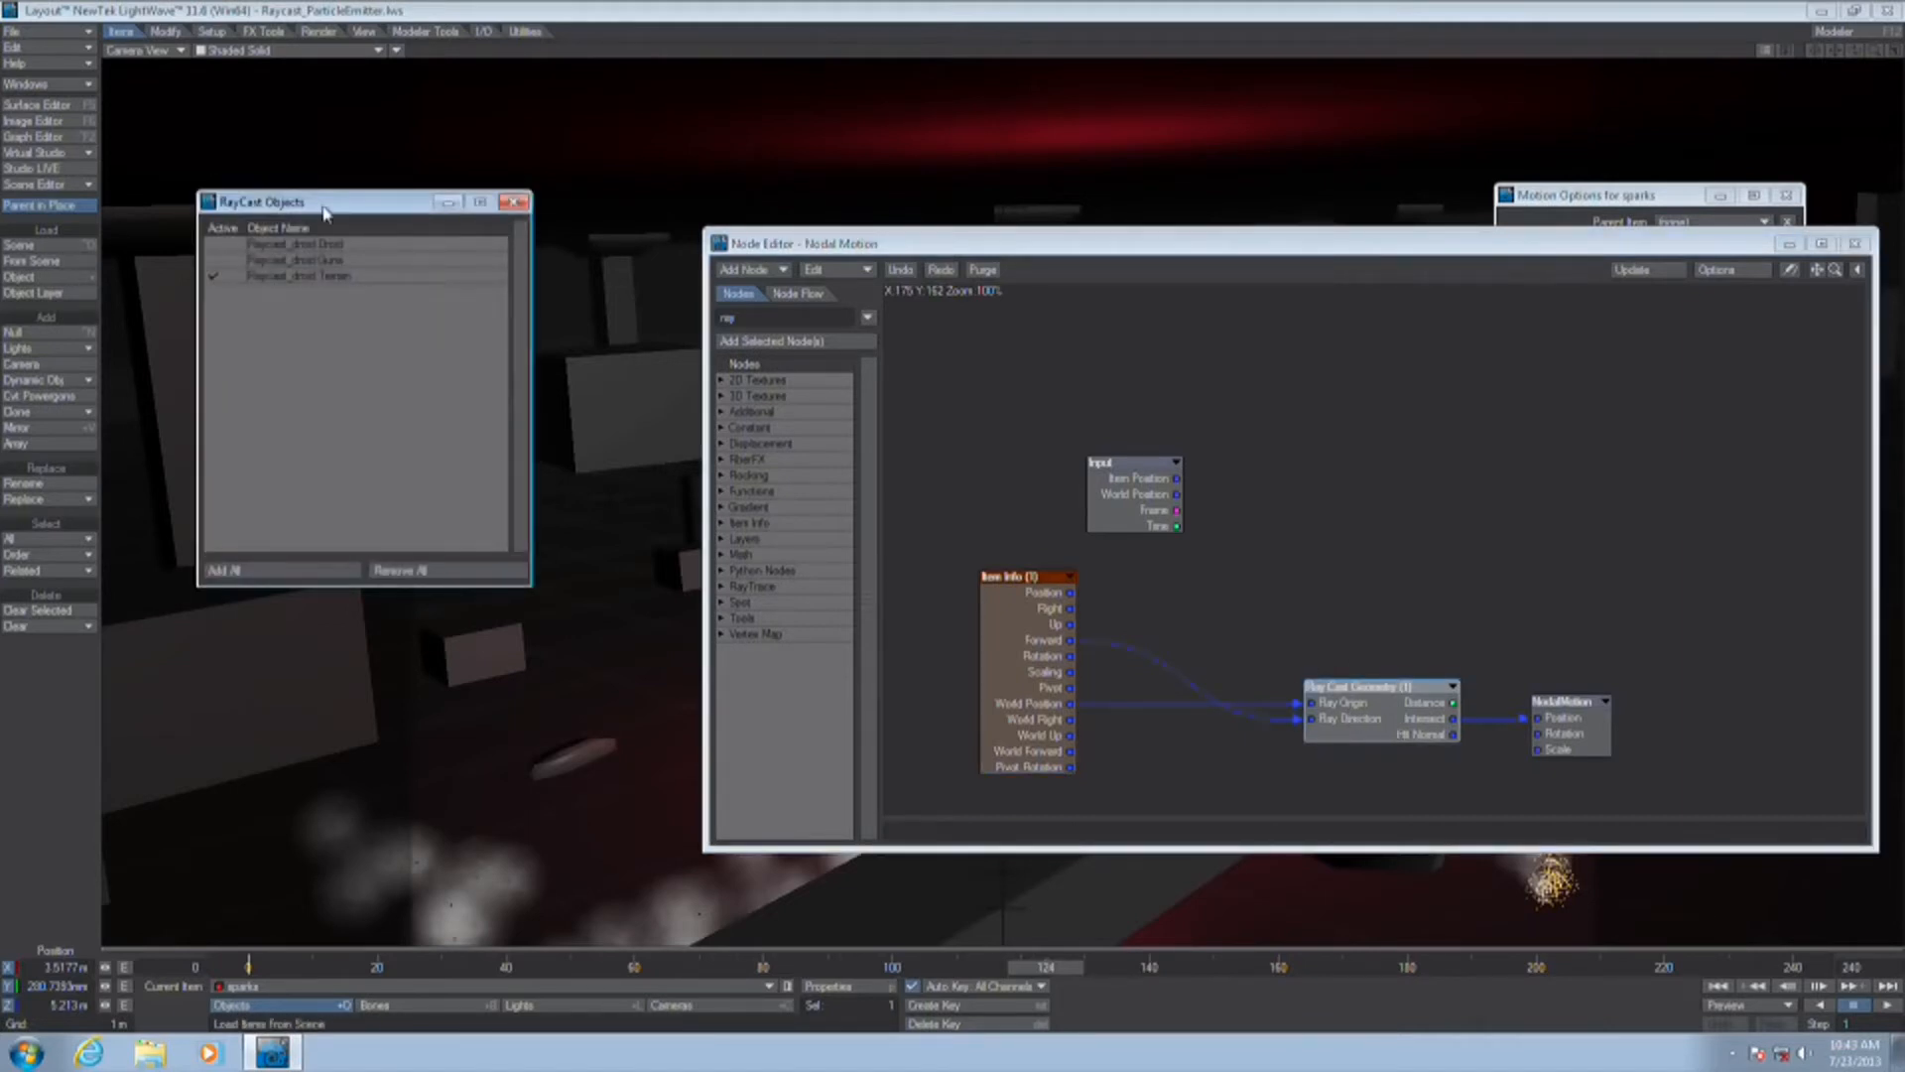
left_click(513, 201)
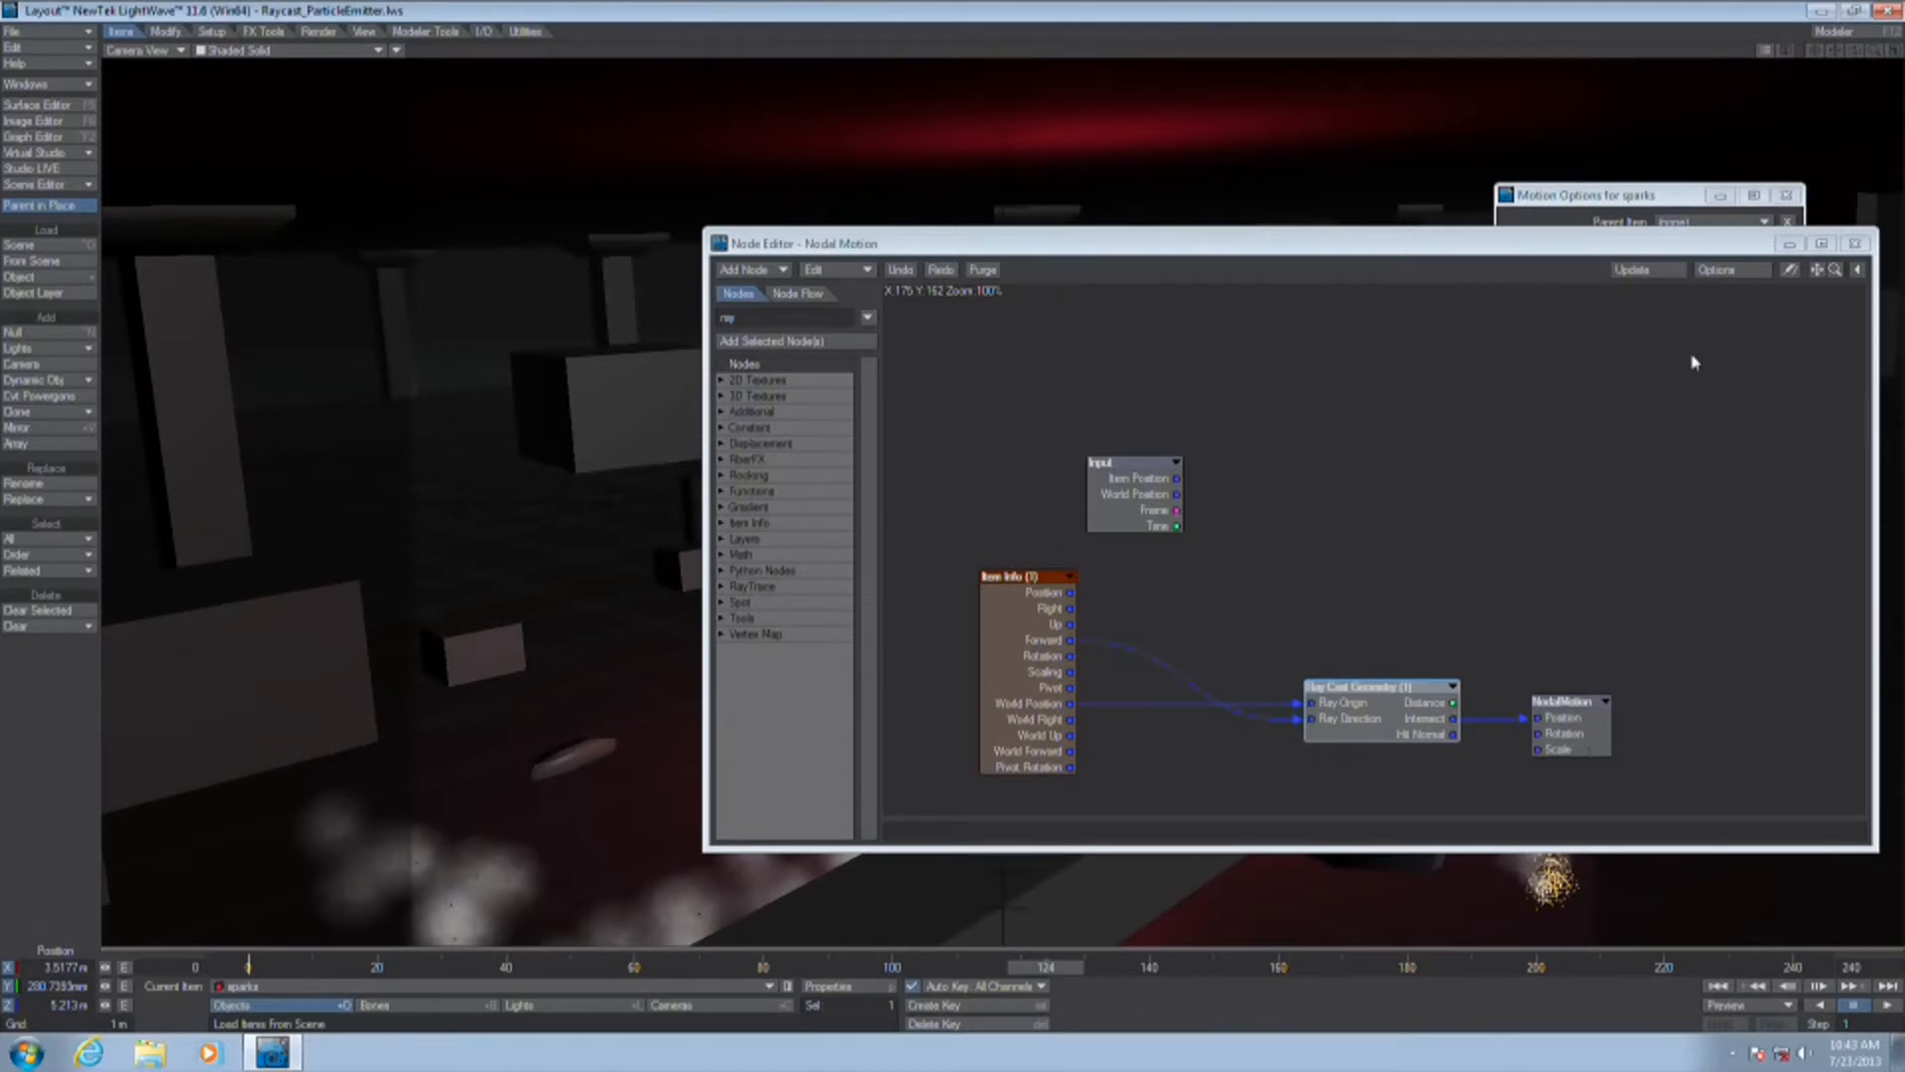
left_click(1855, 243)
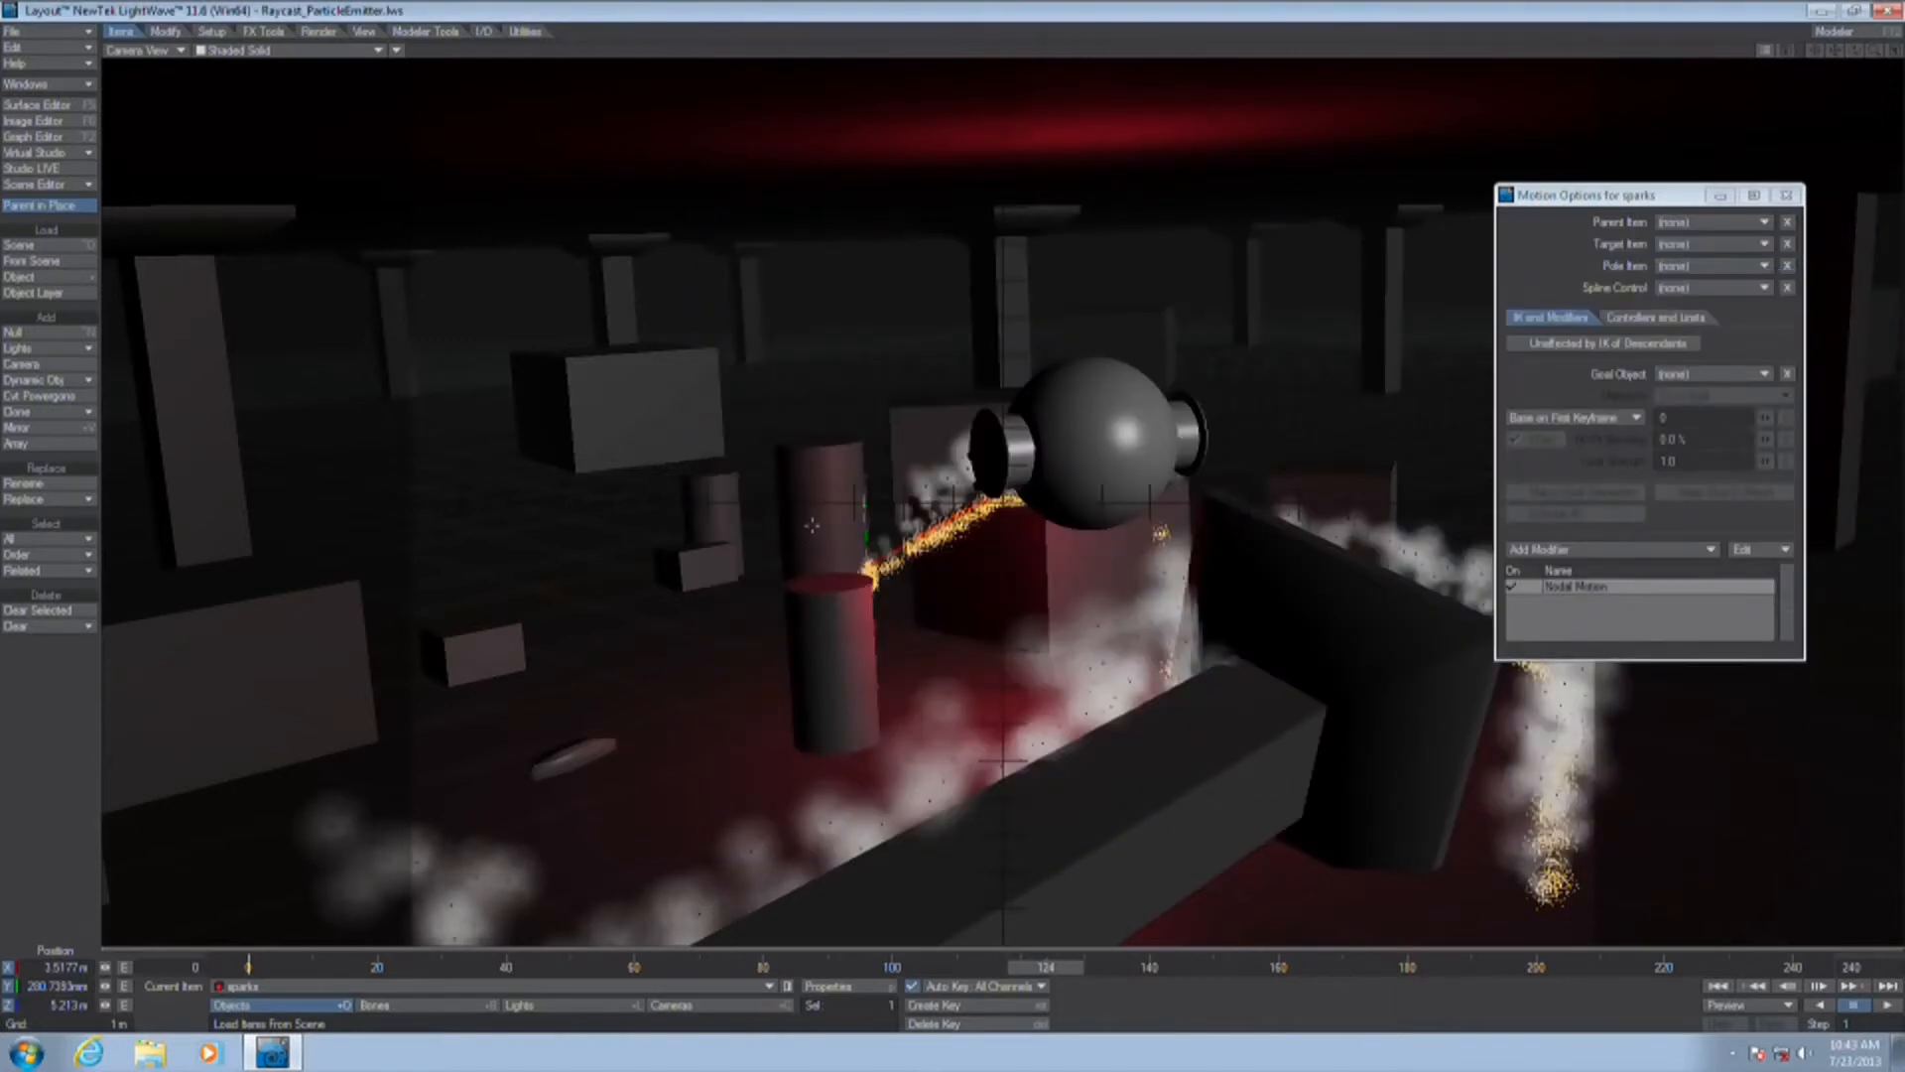
Scrub the particle animation back to frame 0 and clear the scene without saving
left_click(371, 968)
left_click_drag(371, 968, 248, 967)
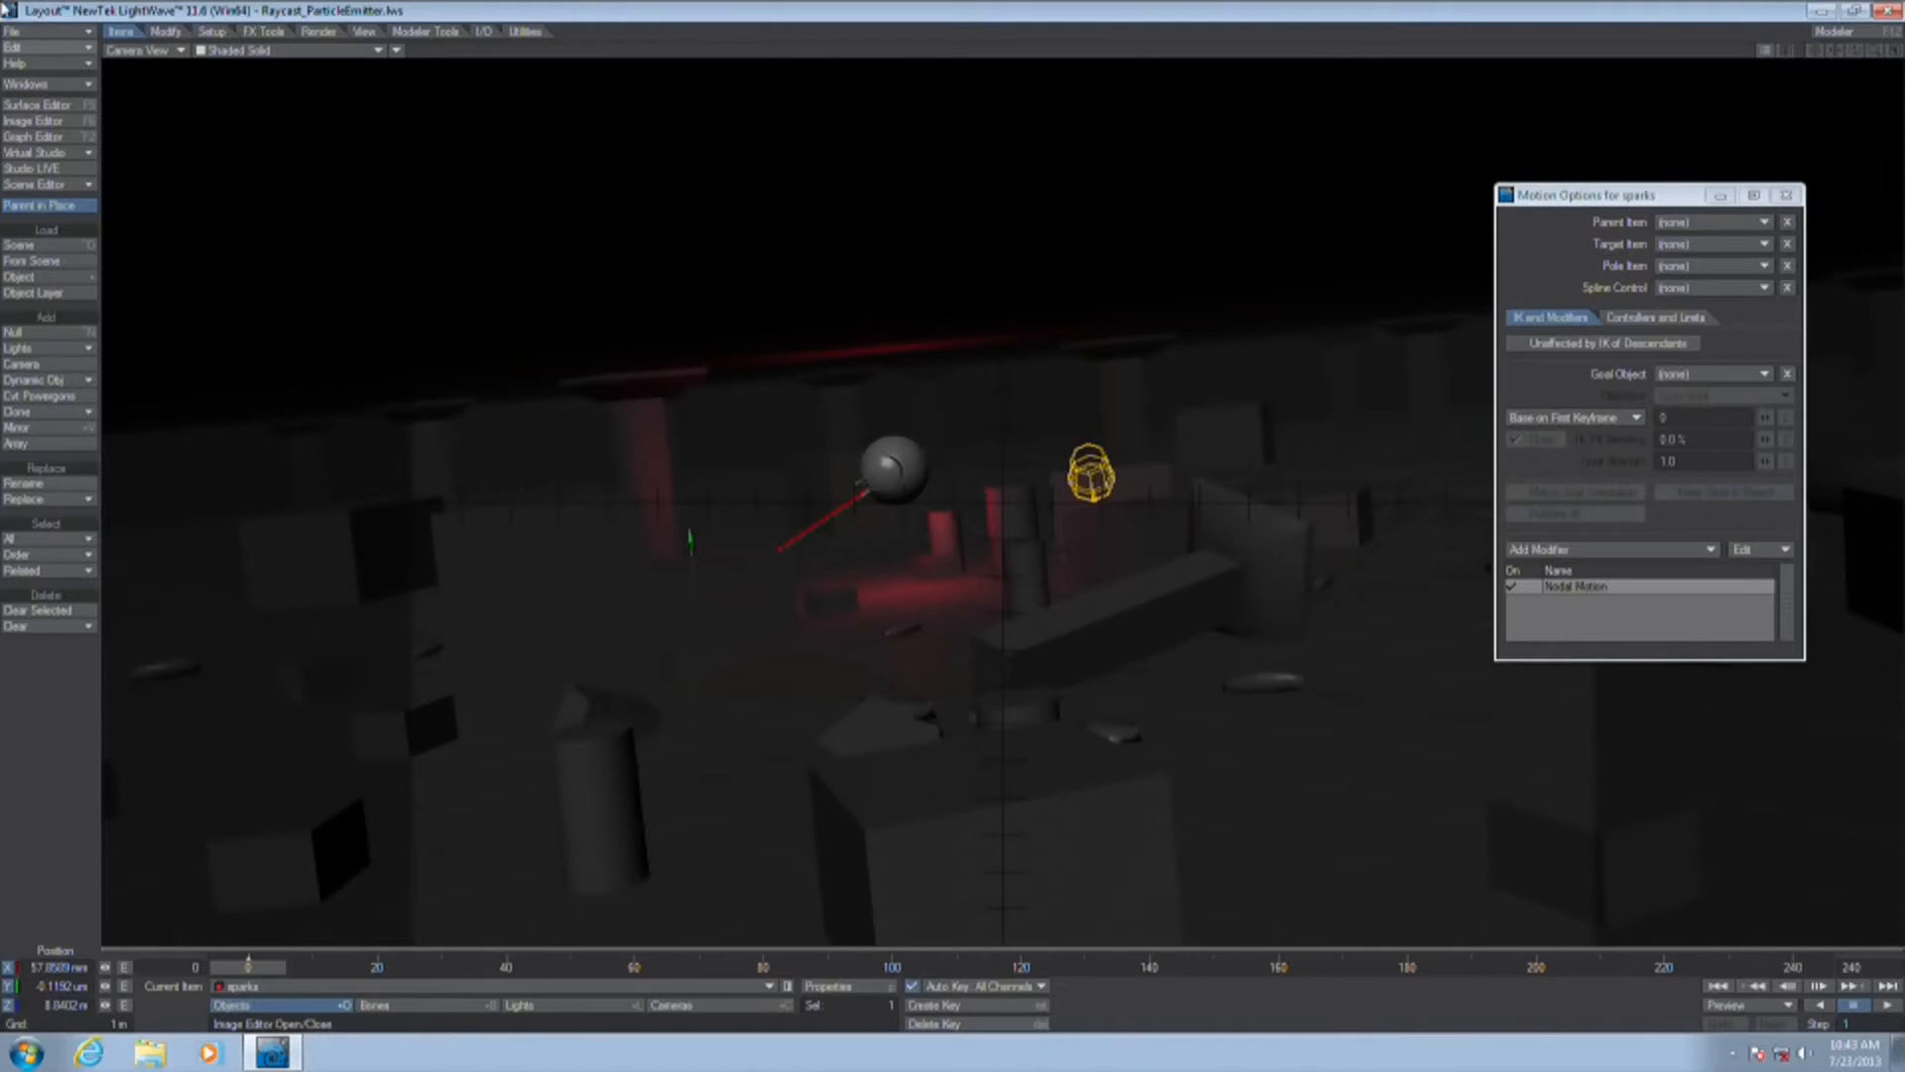
left_click(30, 31)
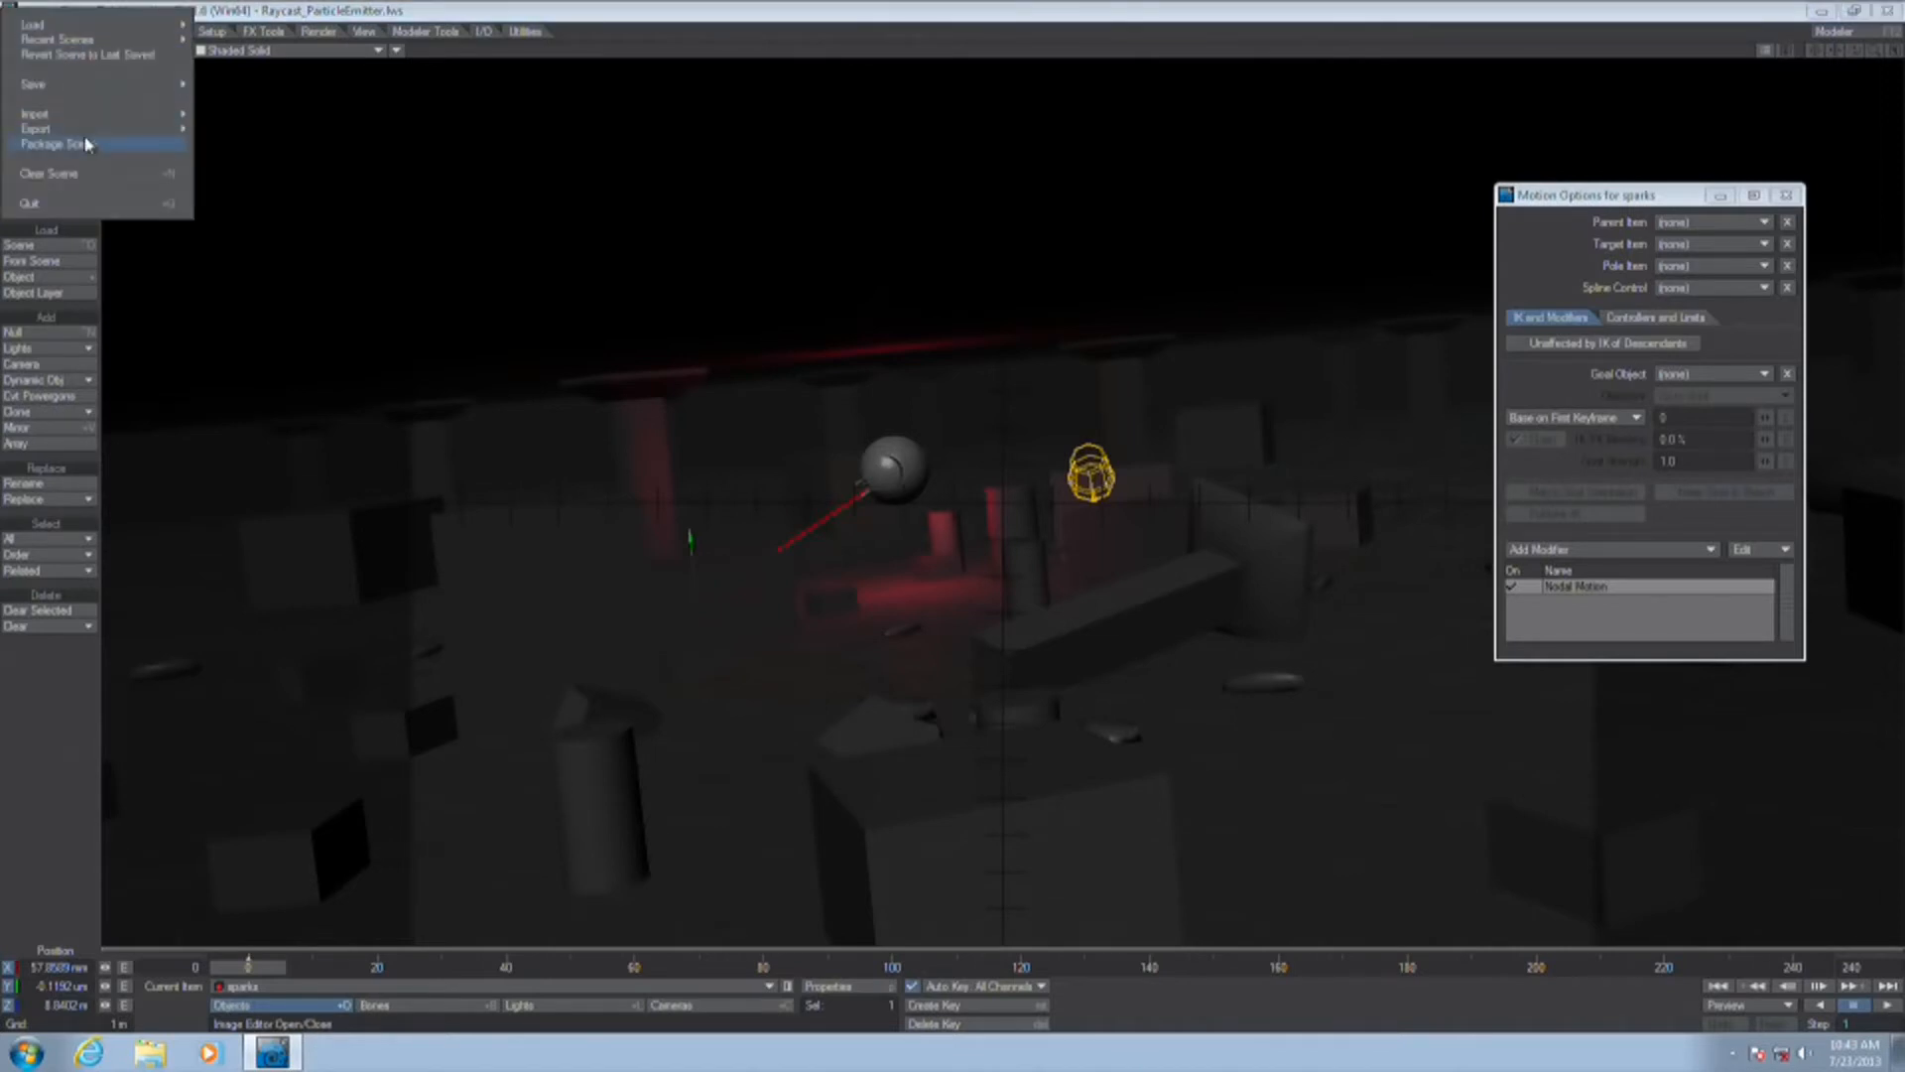
left_click(84, 173)
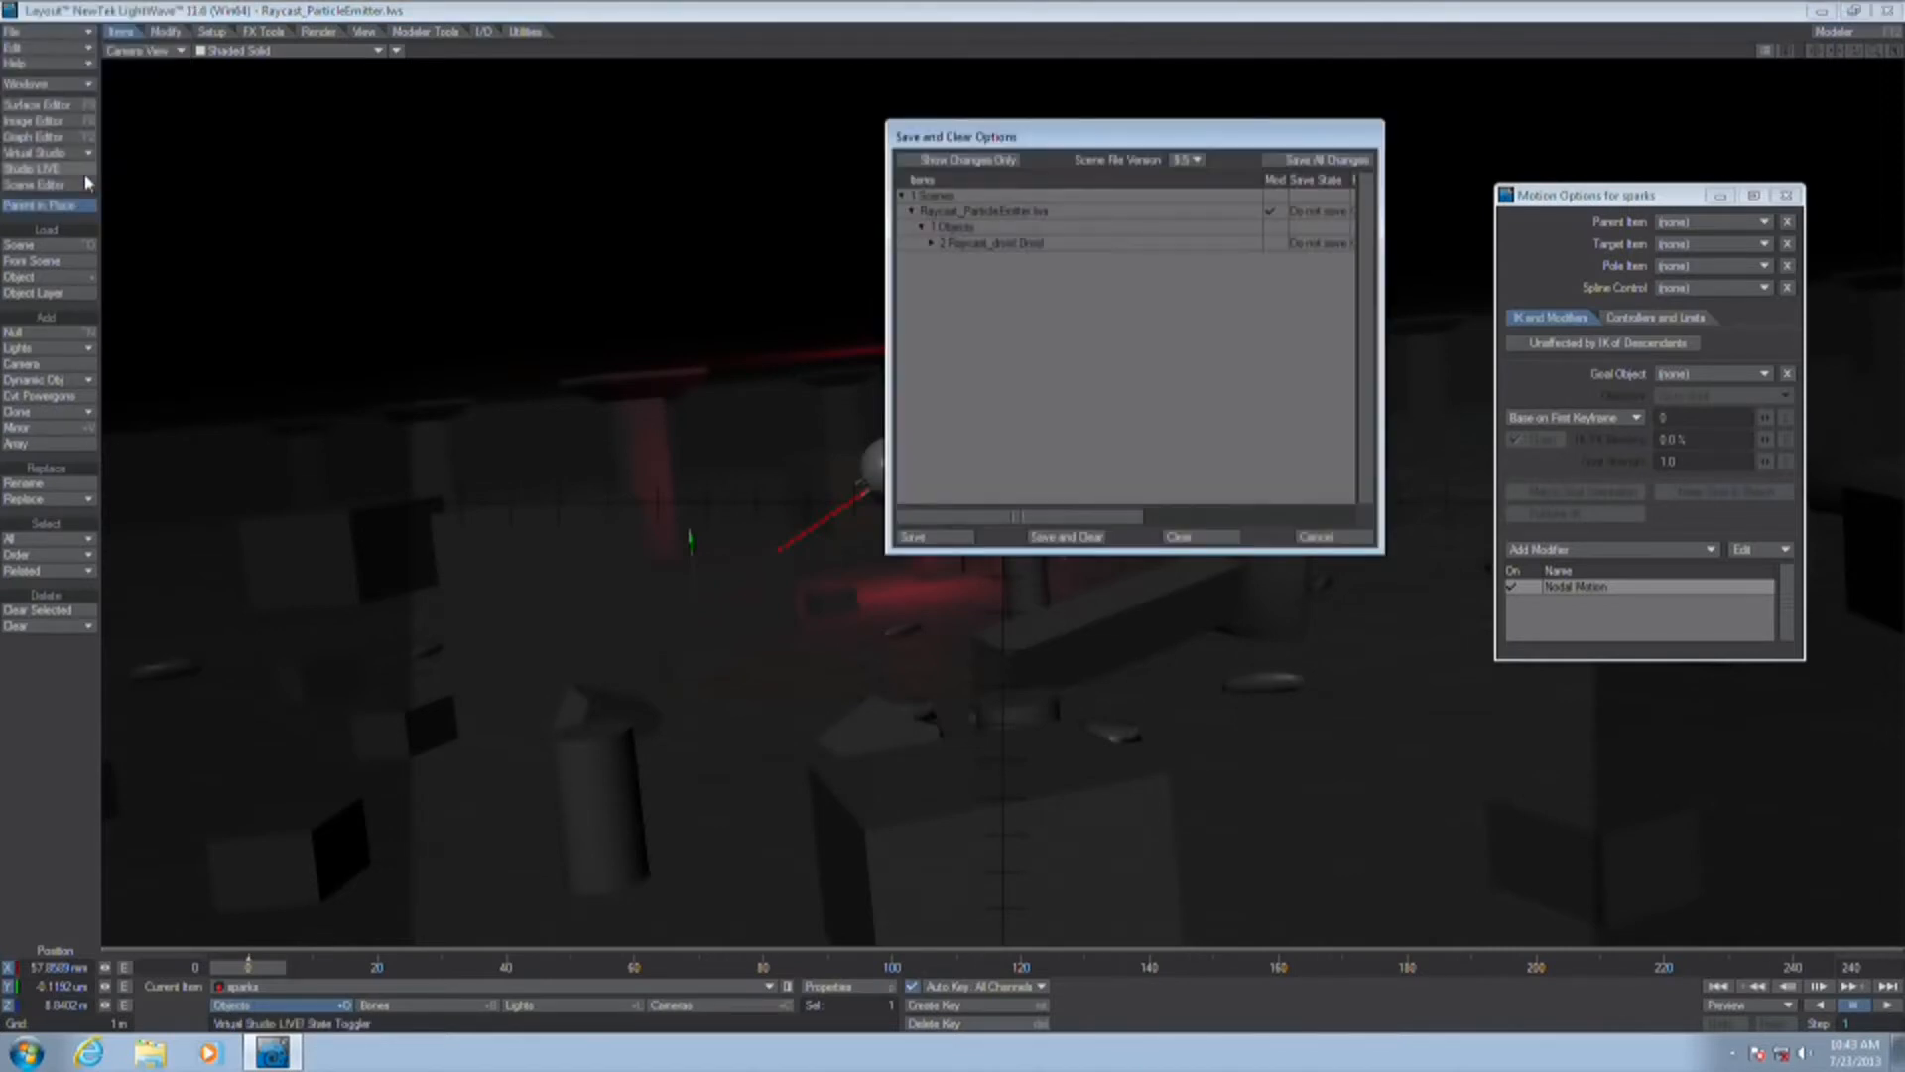
left_click(1202, 538)
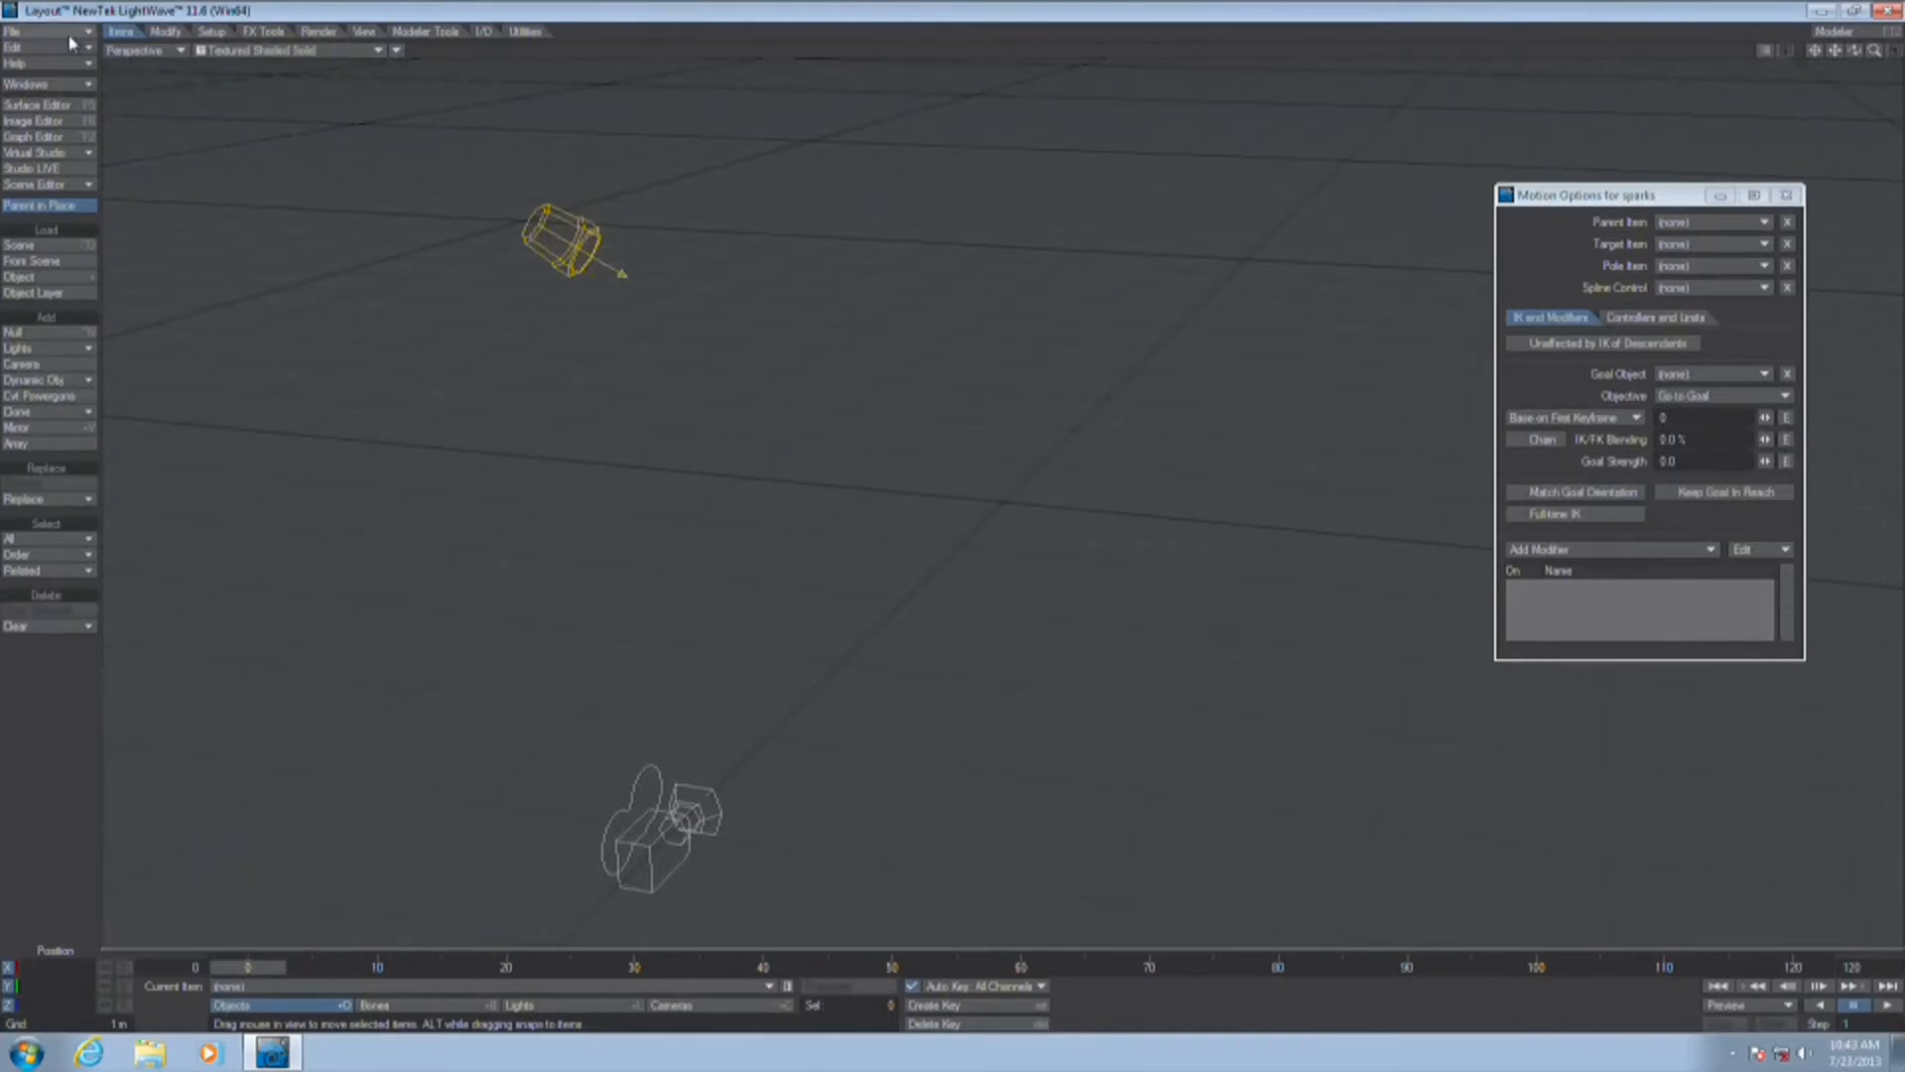
Load the Raycast_Instancing scene from the Raycast example folder
left_click(30, 31)
mouse_move(74, 29)
left_click(238, 20)
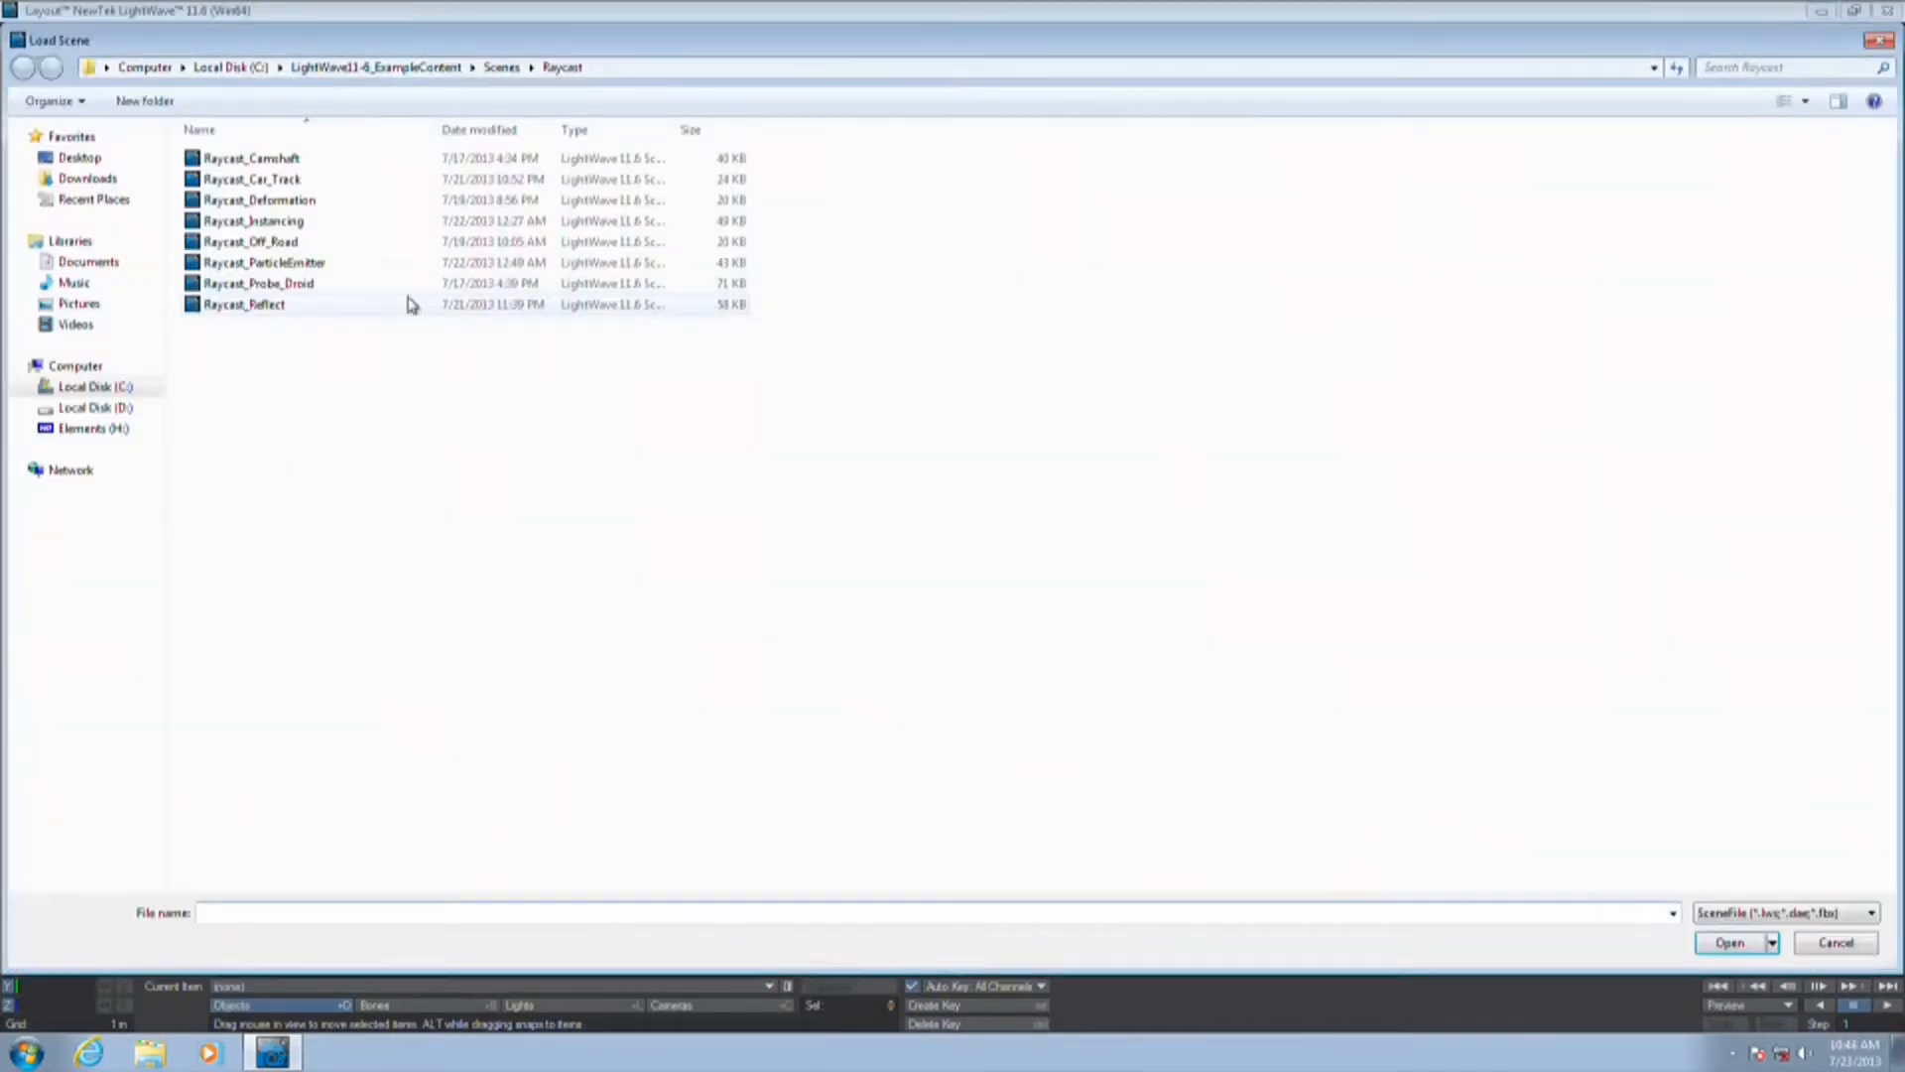
double_click(254, 221)
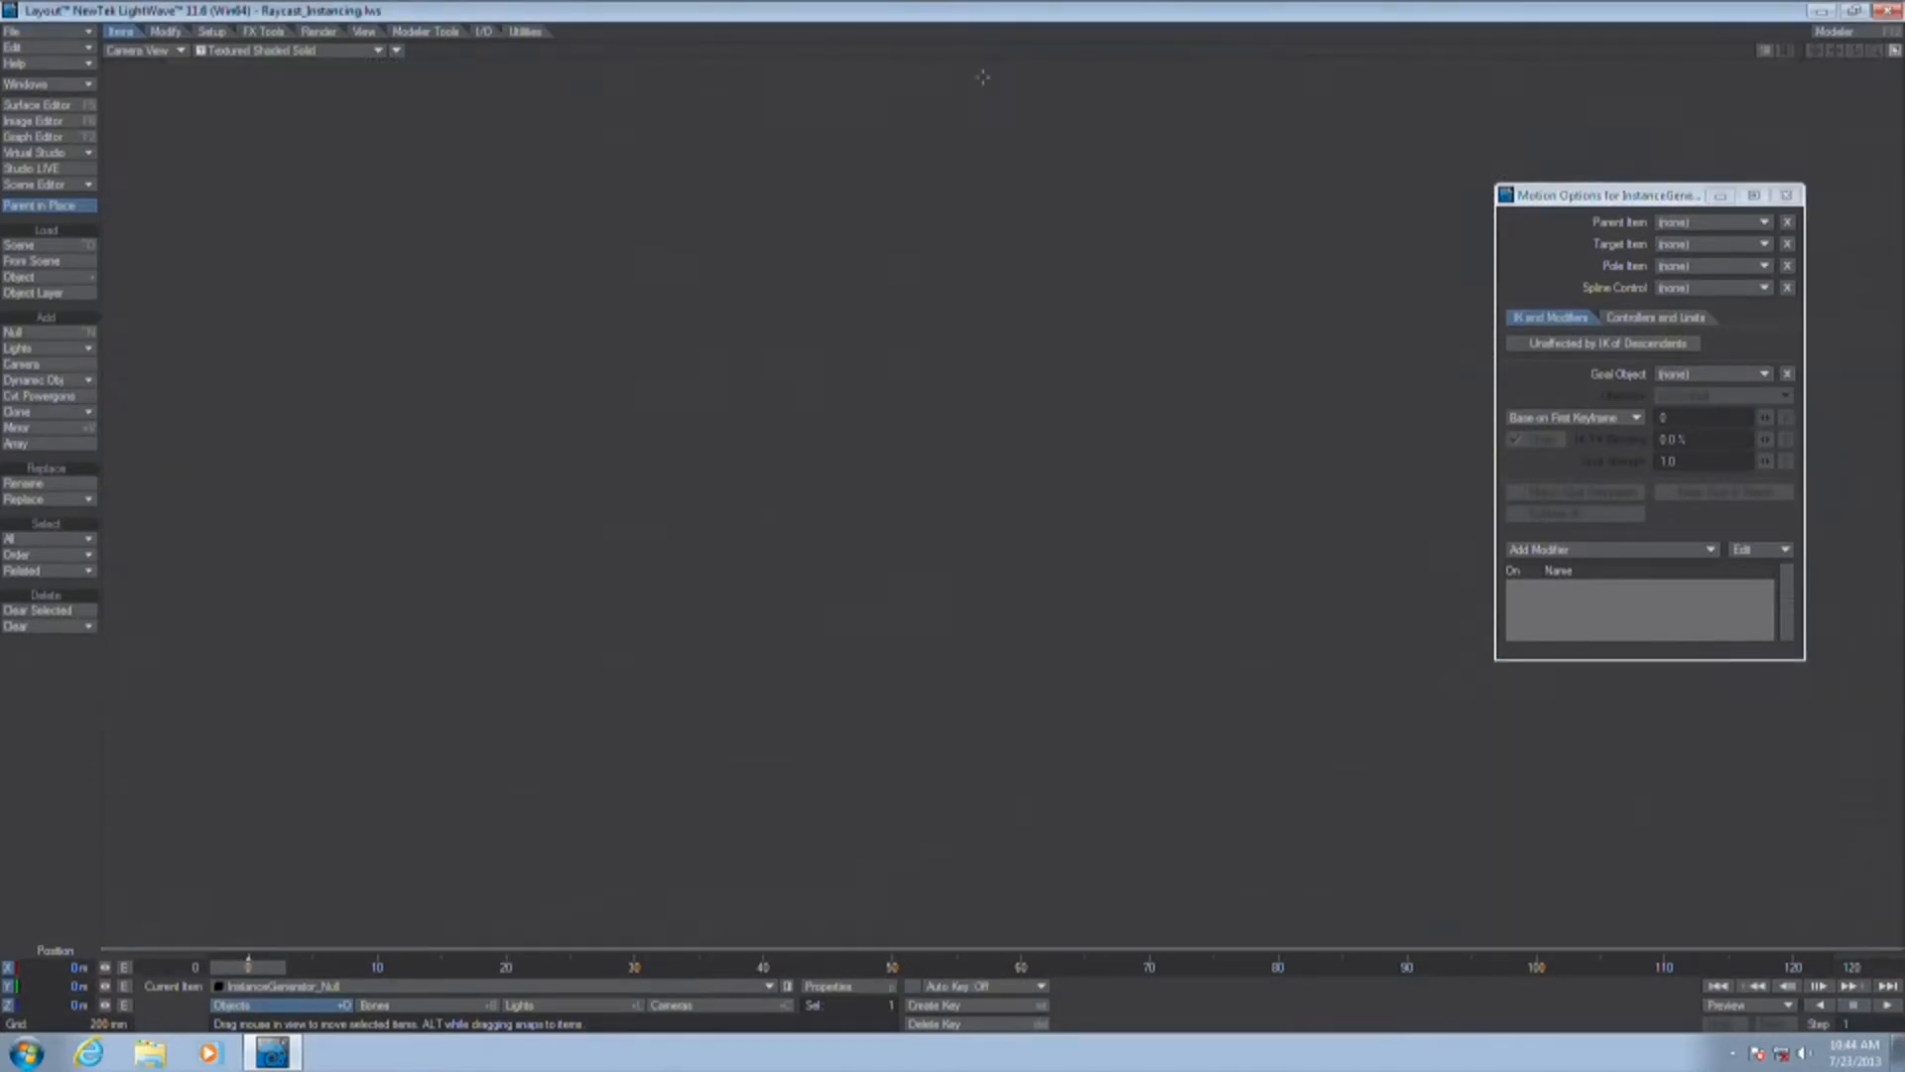
left_click(993, 51)
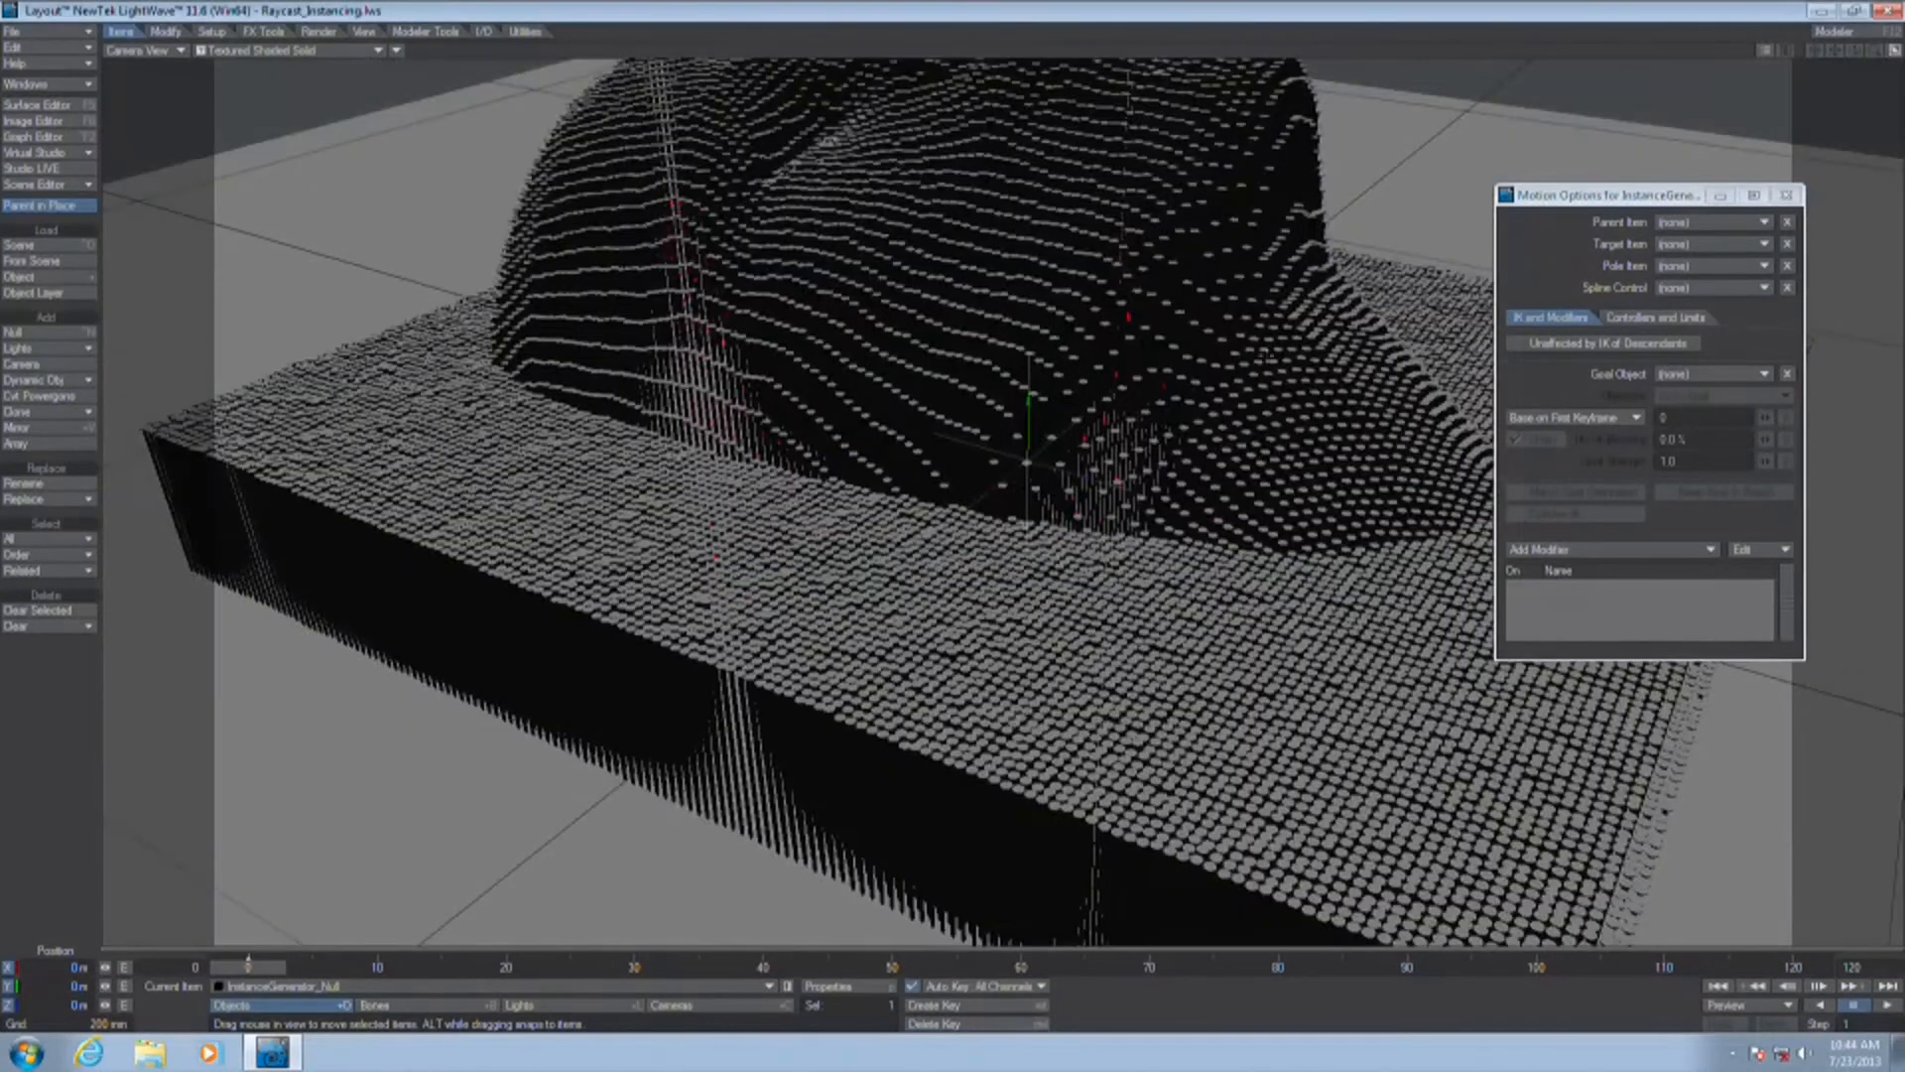
Switch the viewport to Perspective and frame the instanced face relief from above
left_click(143, 50)
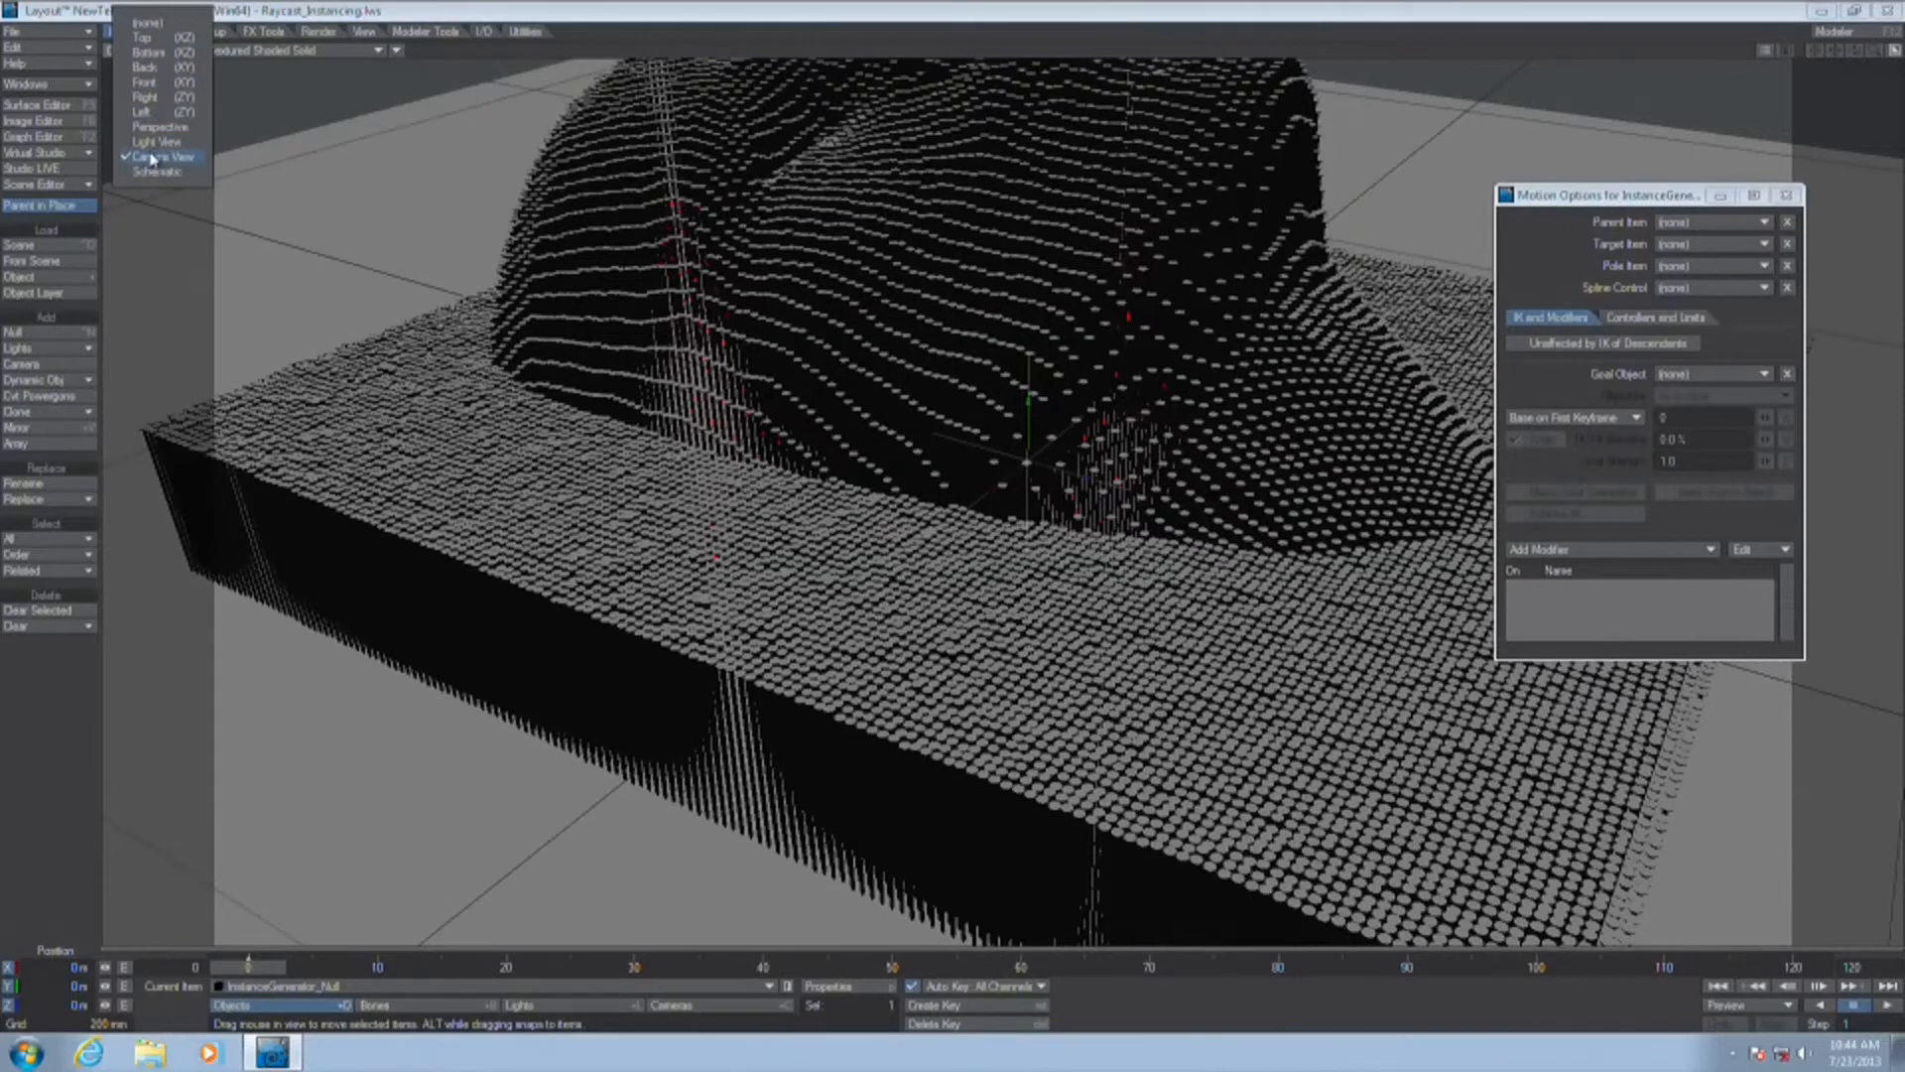
left_click(154, 127)
left_click(1815, 51)
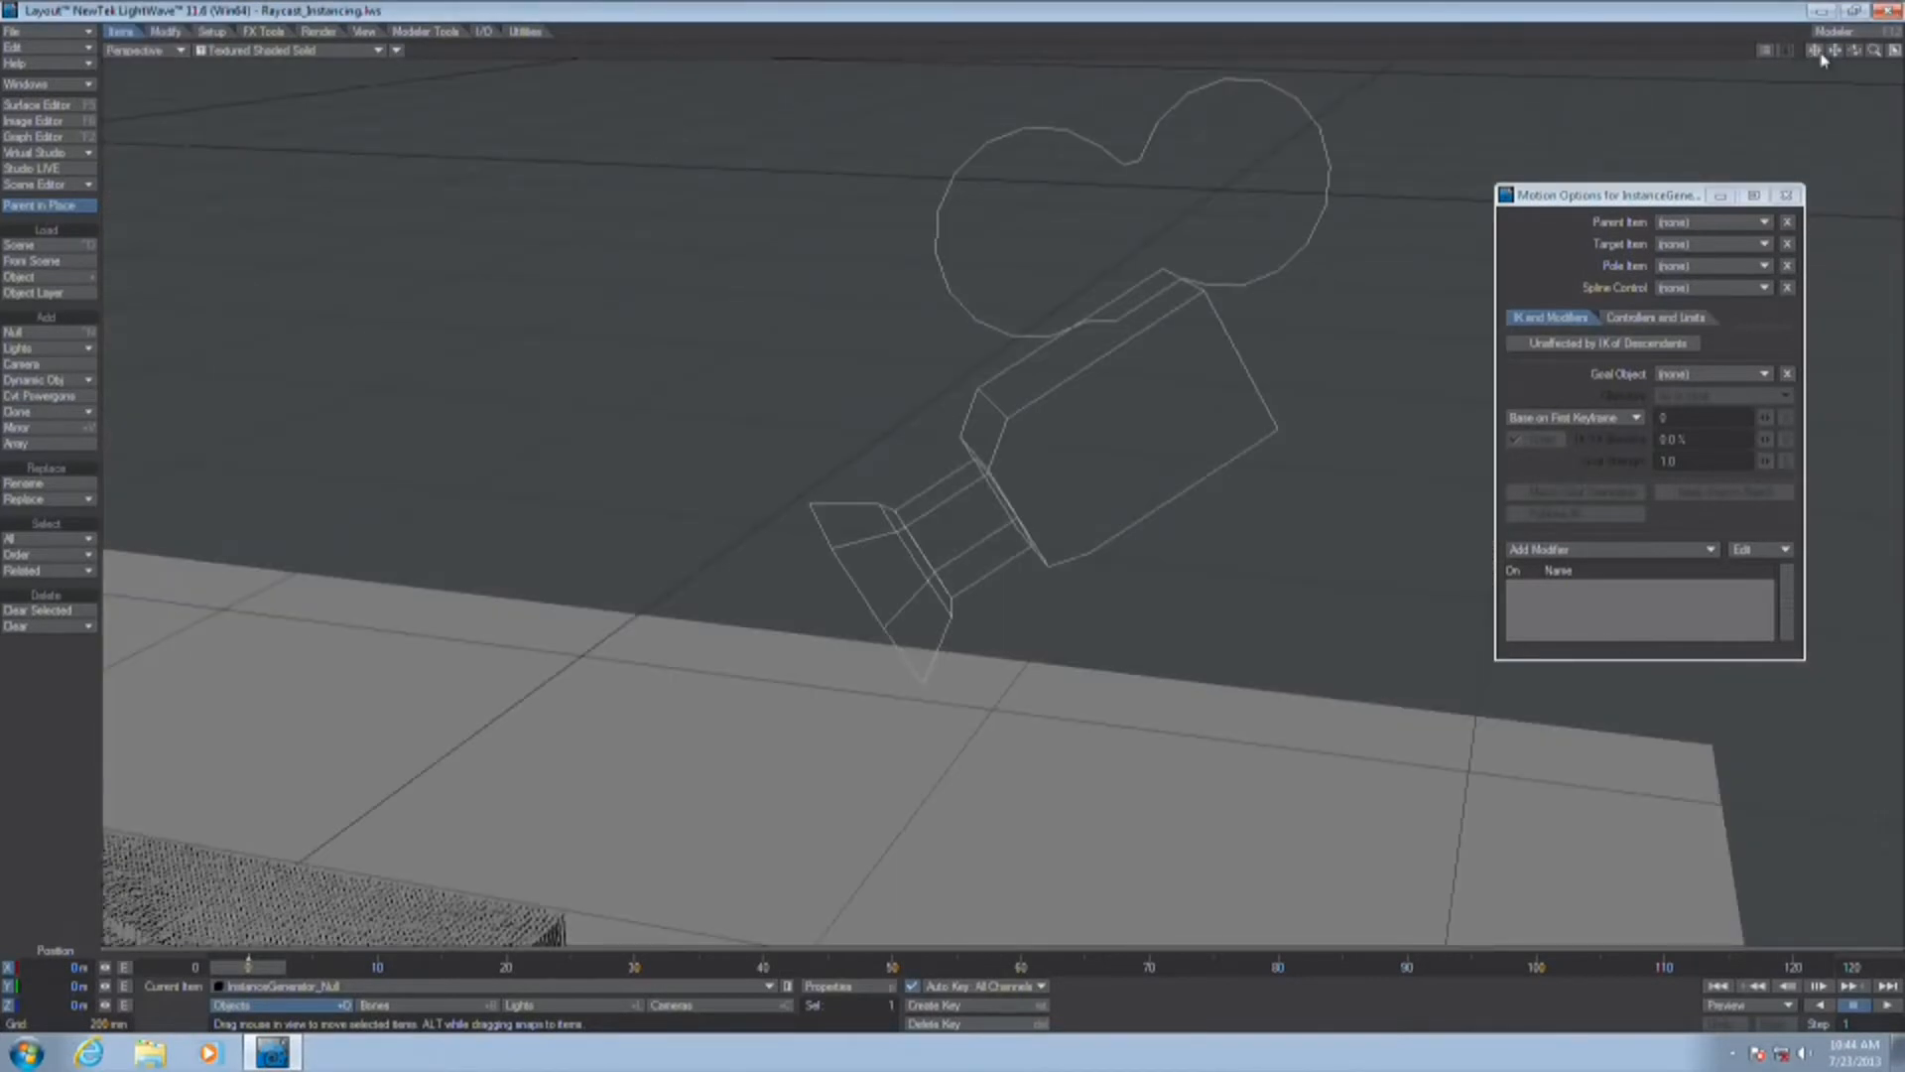
mouse_move(1865, 54)
left_mouse_down()
mouse_move(1737, 104)
mouse_move(1578, 99)
mouse_move(1858, 59)
left_mouse_up()
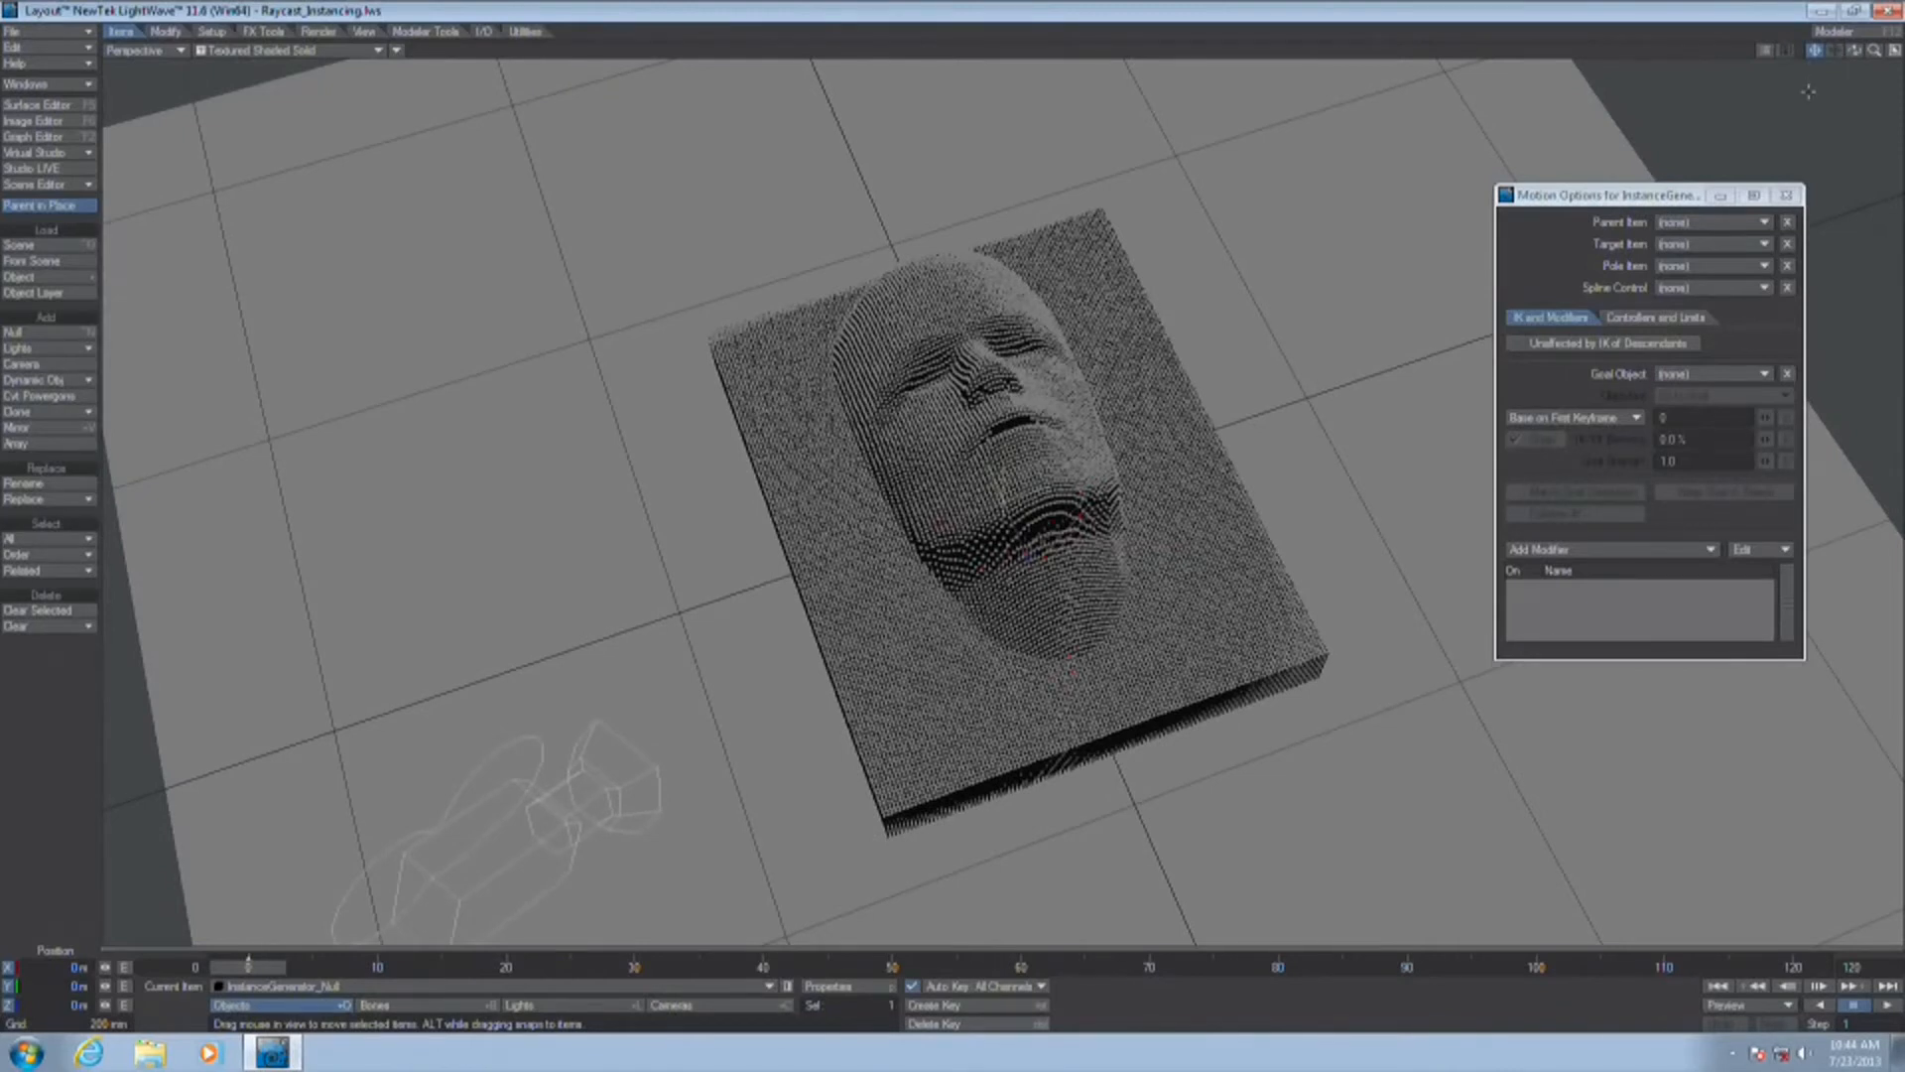
left_click_drag(1874, 49, 1896, 50)
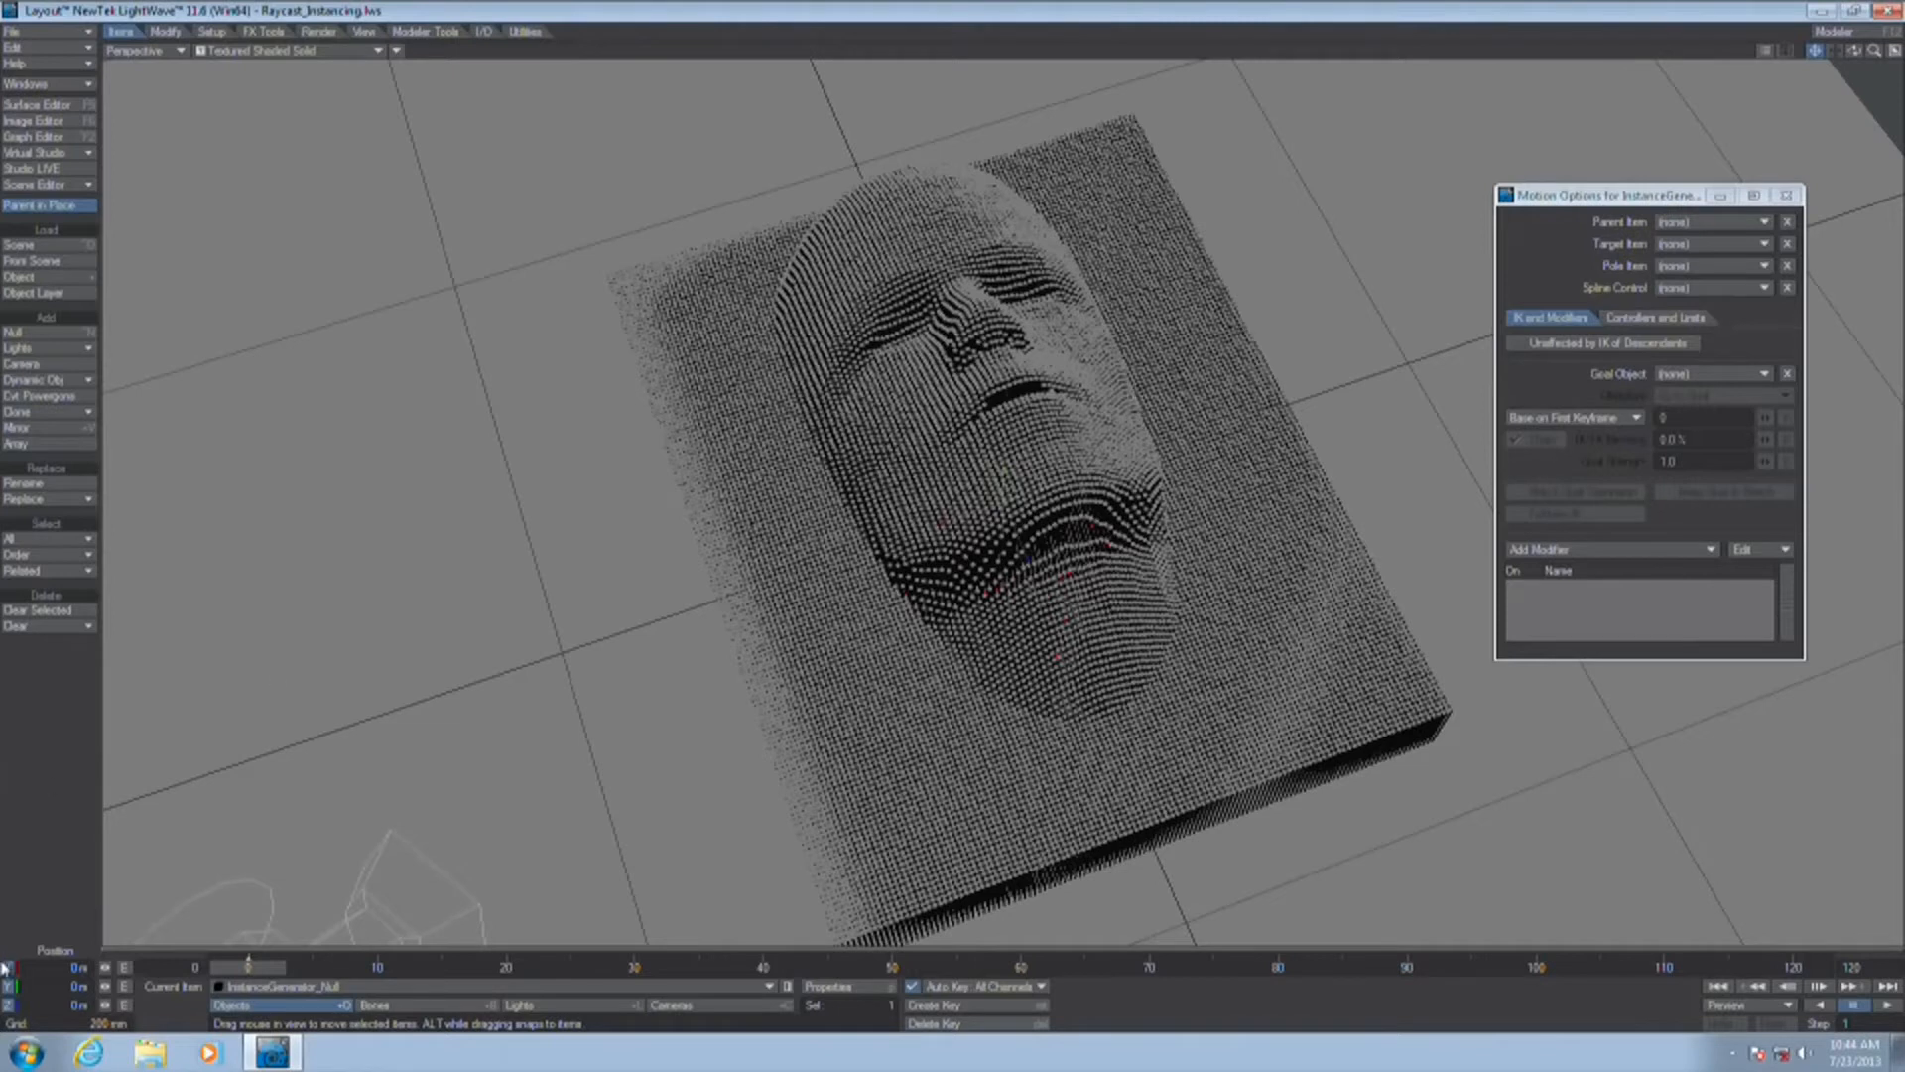
Play the instanced face animation and decline creating a crash report
left_click(1888, 1005)
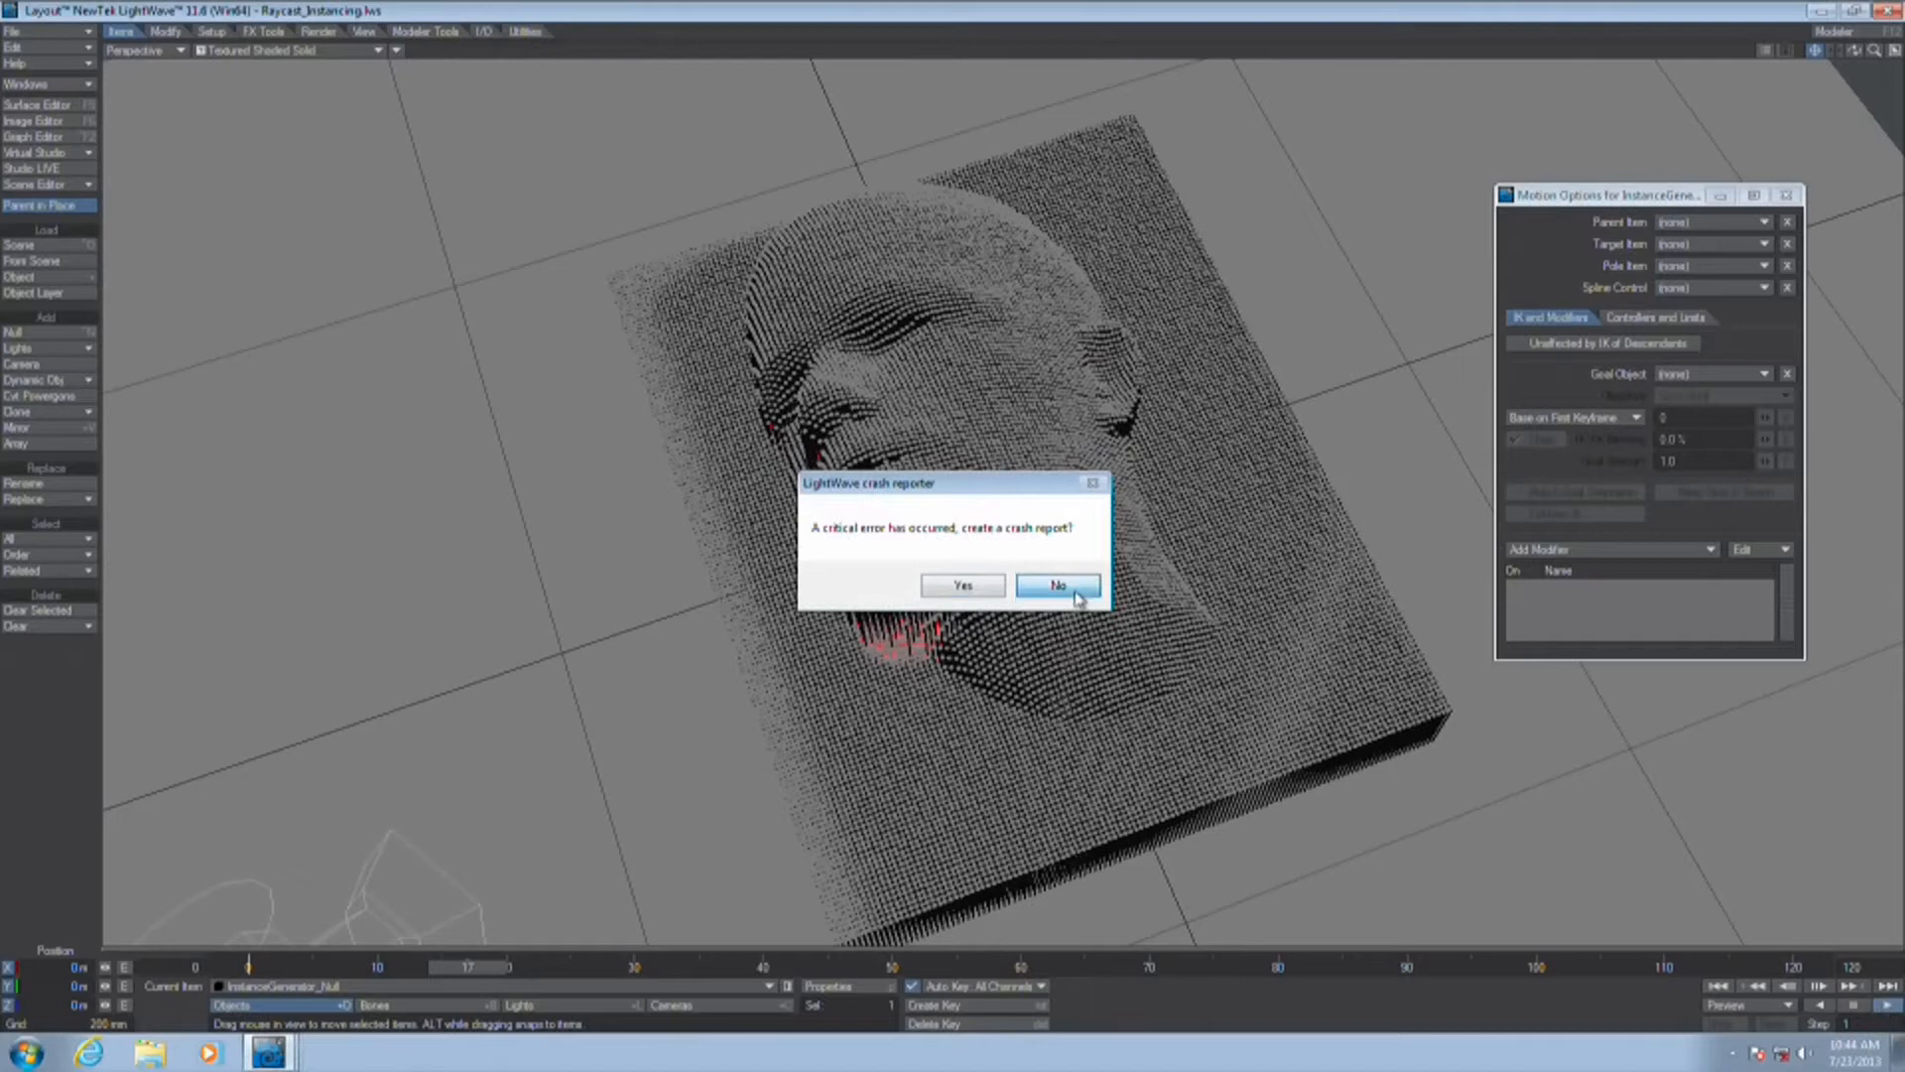
left_click(1075, 592)
left_click(1089, 563)
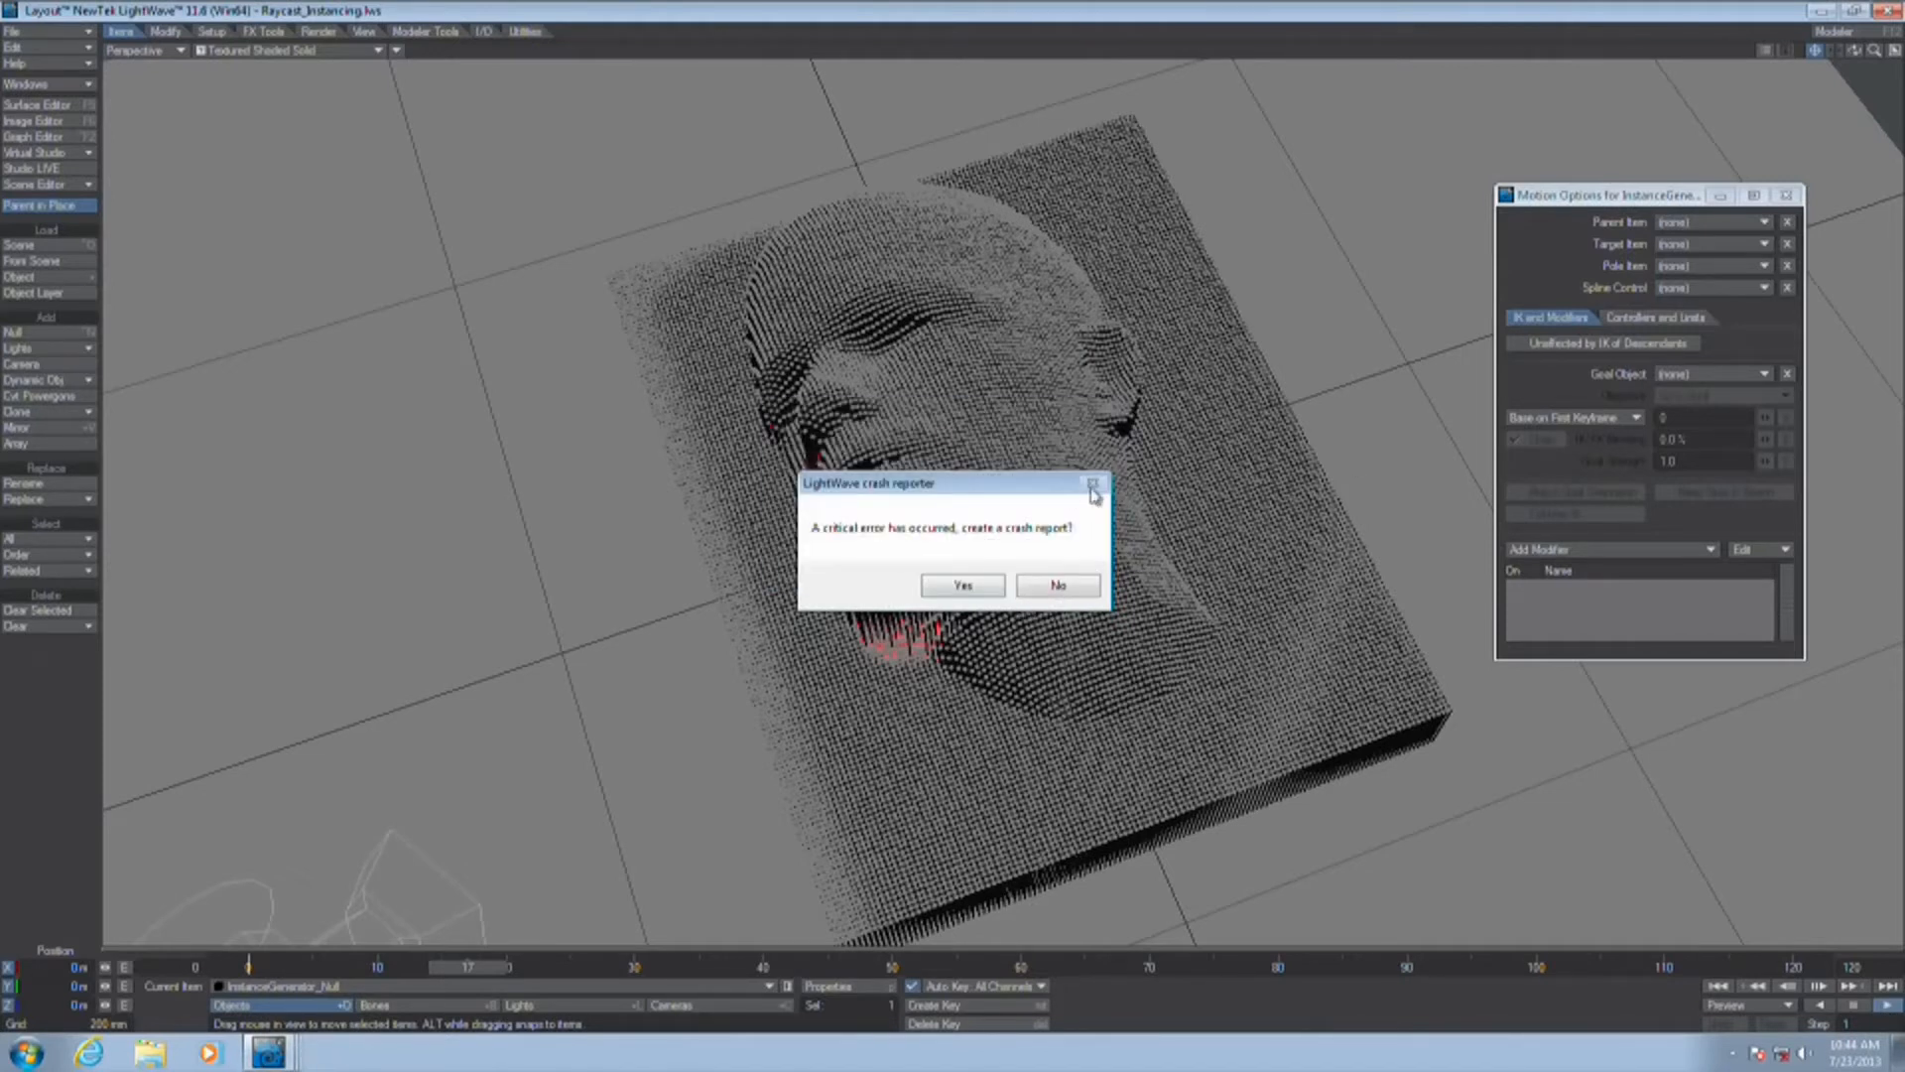
left_click(1044, 578)
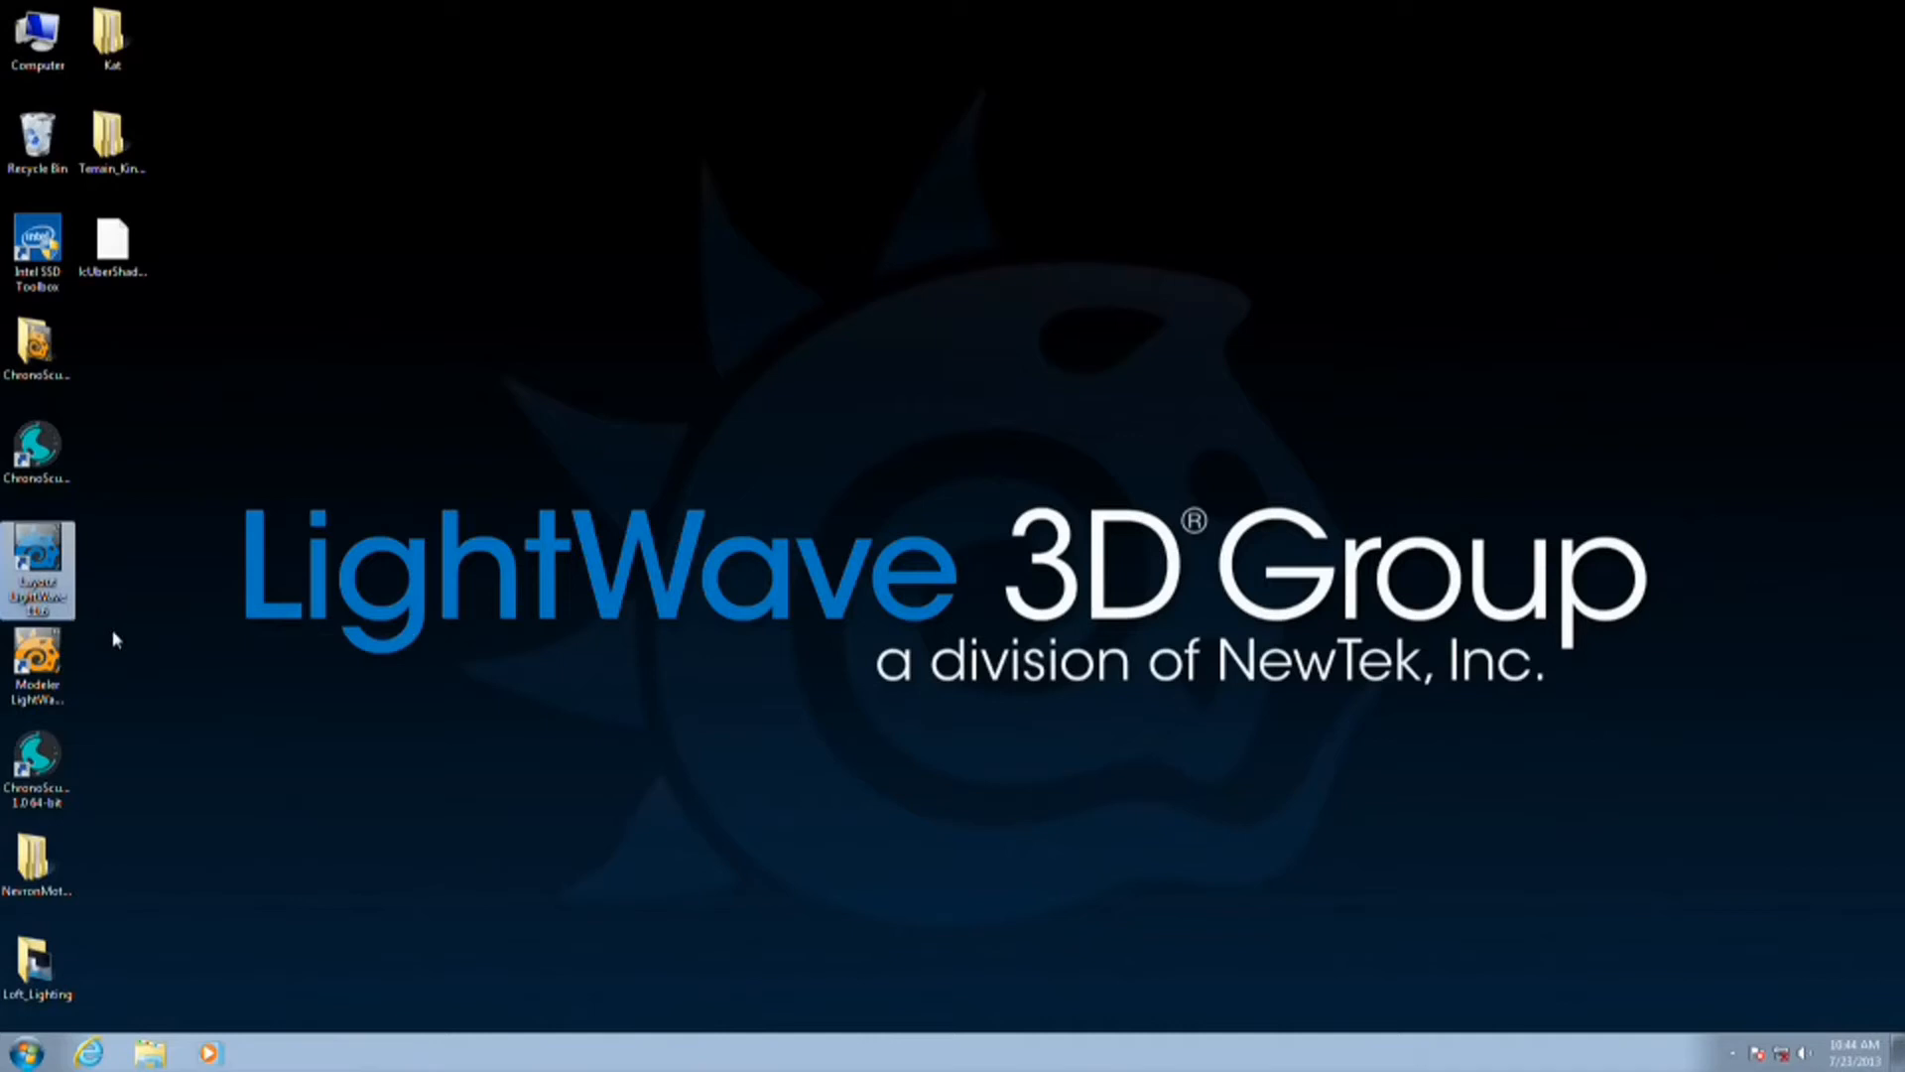
Relaunch LightWave Layout and load the Raycast_Car_Track scene from the Raycast example folder
double_click(61, 552)
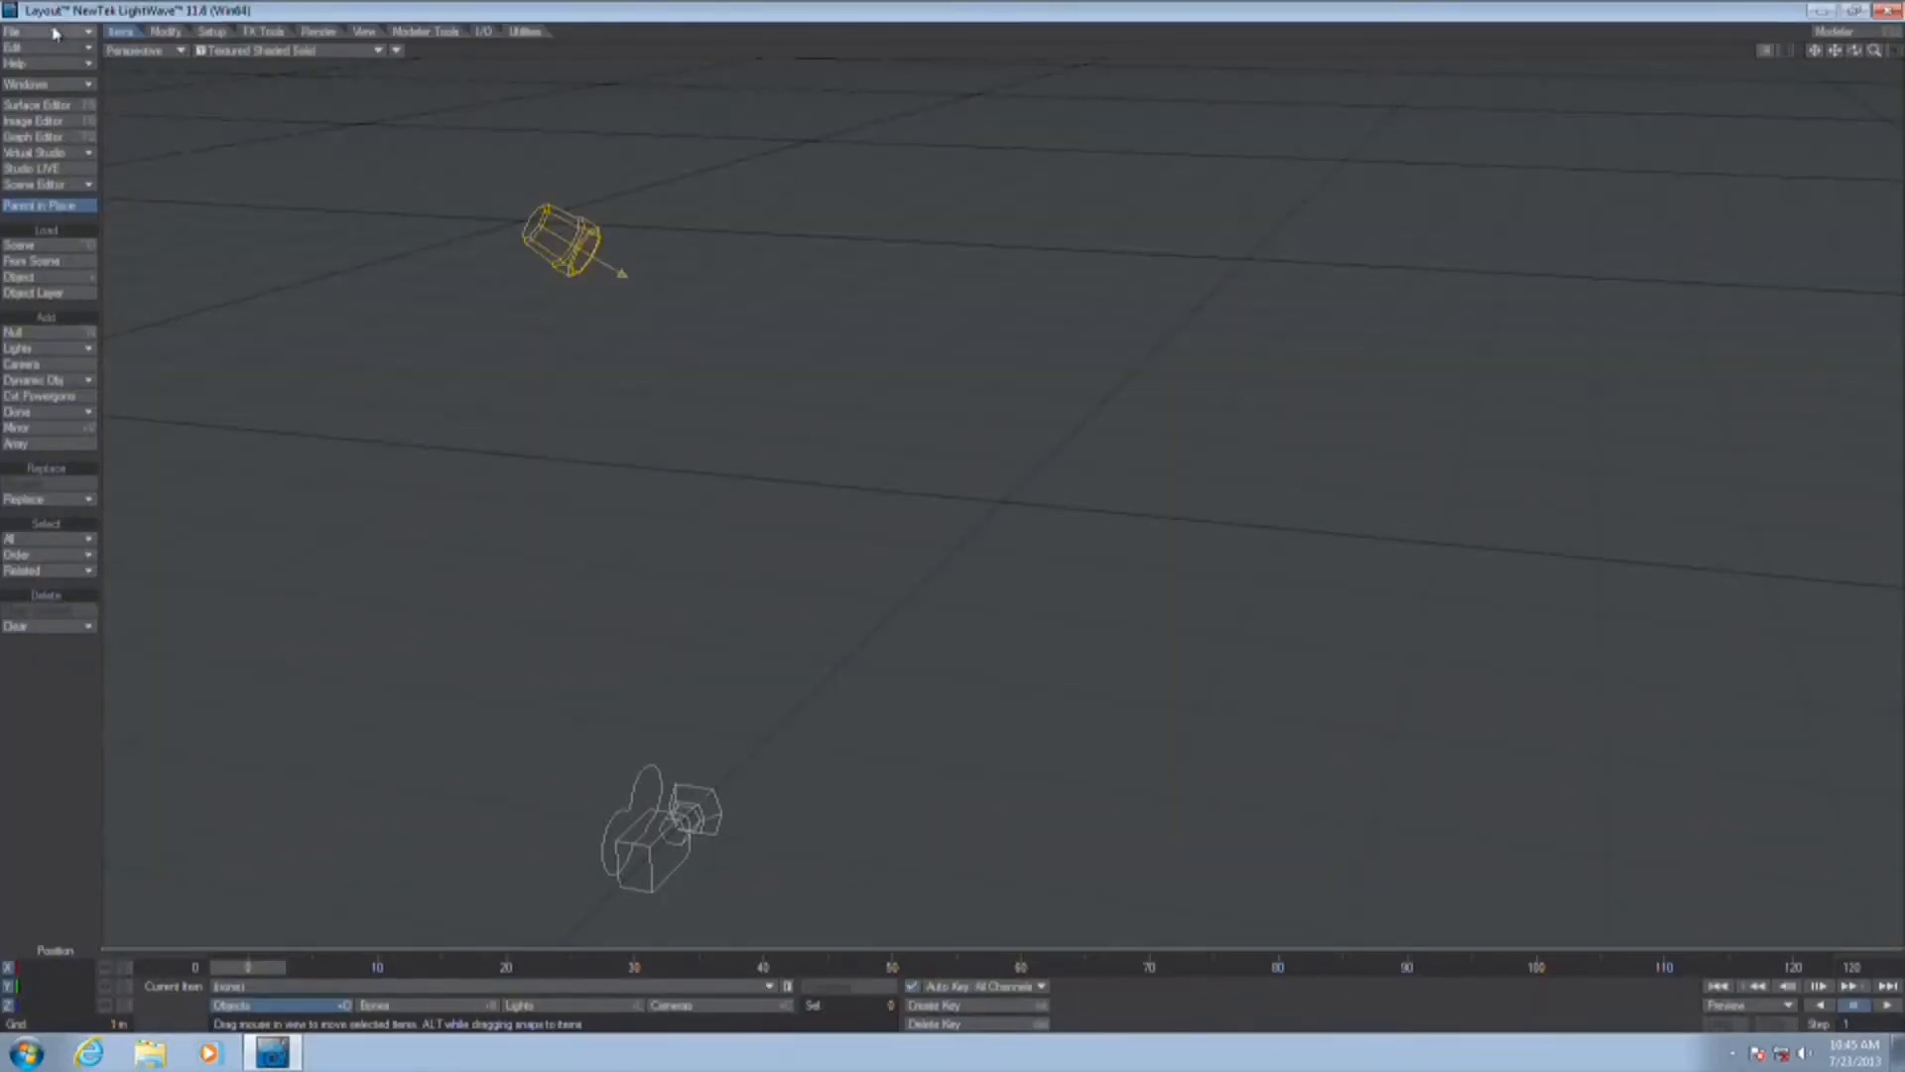
left_click(25, 31)
mouse_move(79, 26)
left_click(229, 20)
left_click(65, 37)
mouse_move(160, 33)
left_click(243, 30)
left_click(45, 34)
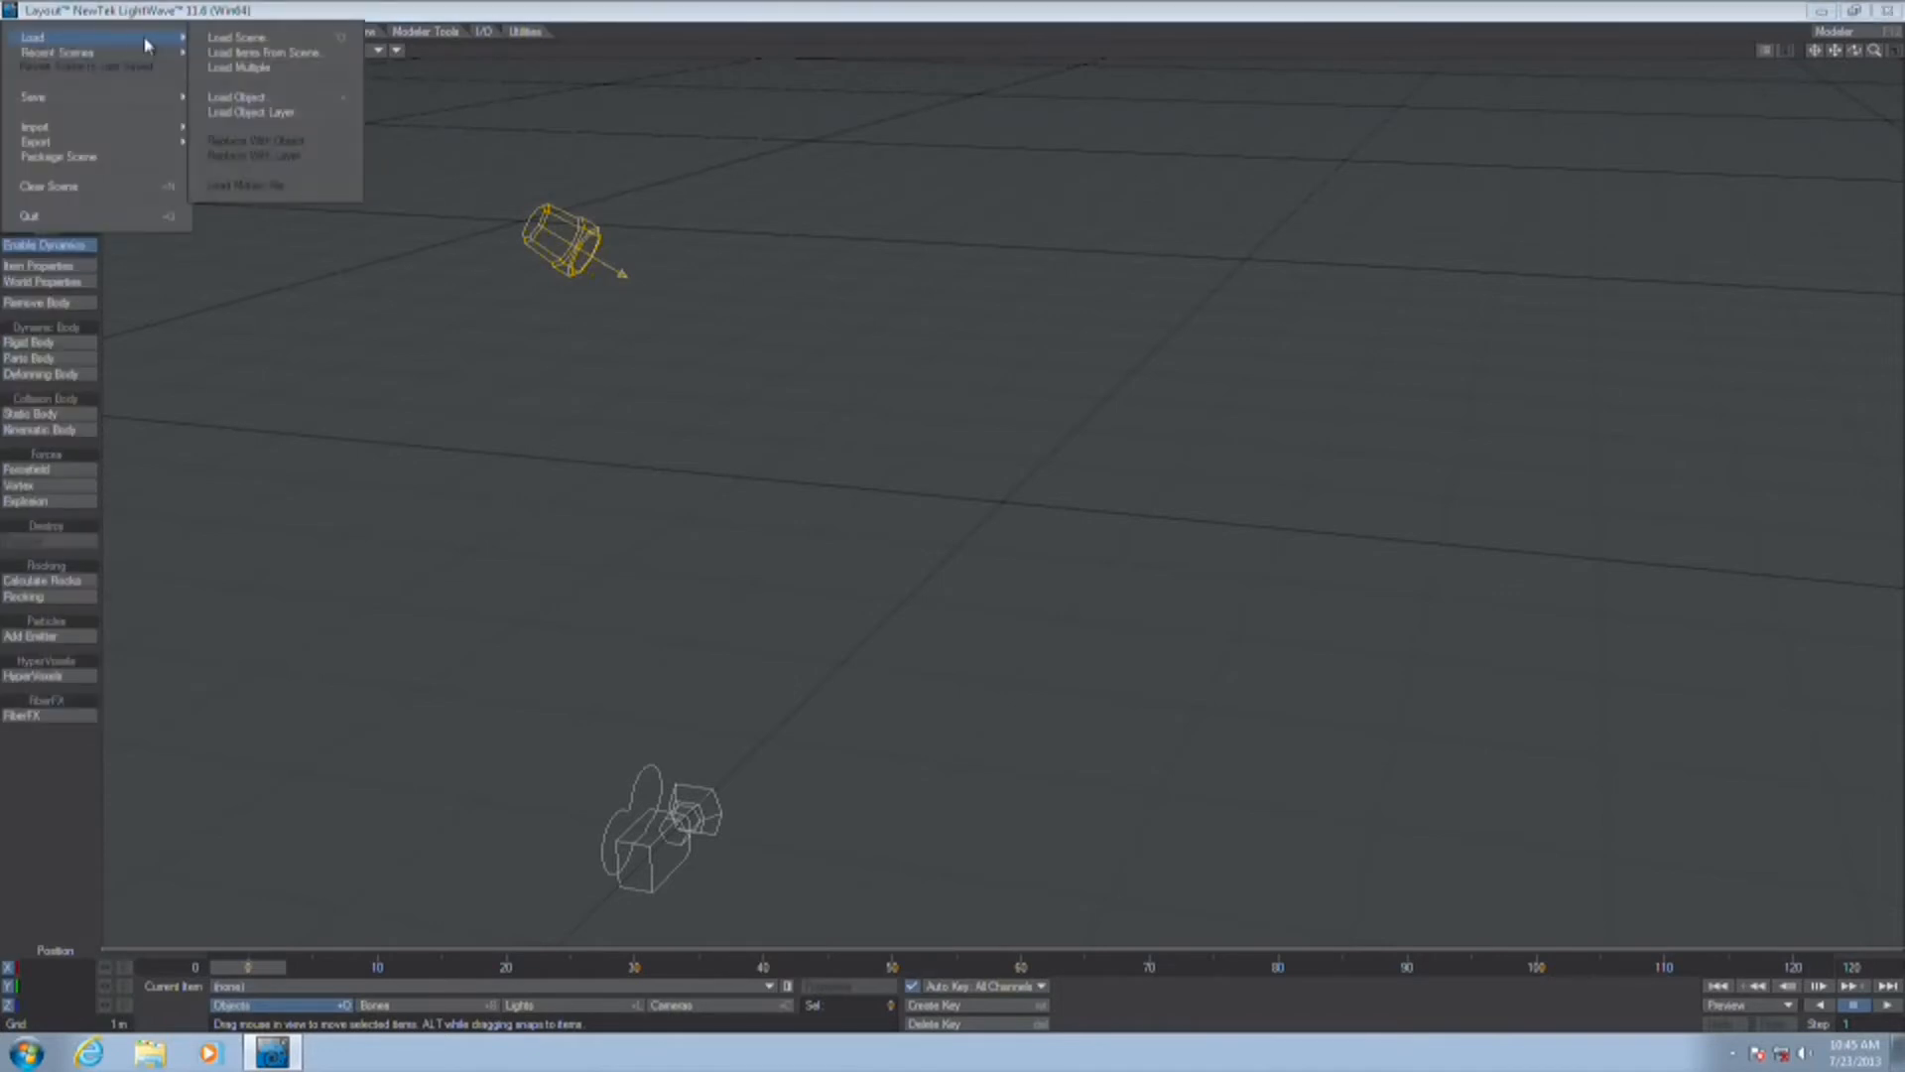
left_click(244, 39)
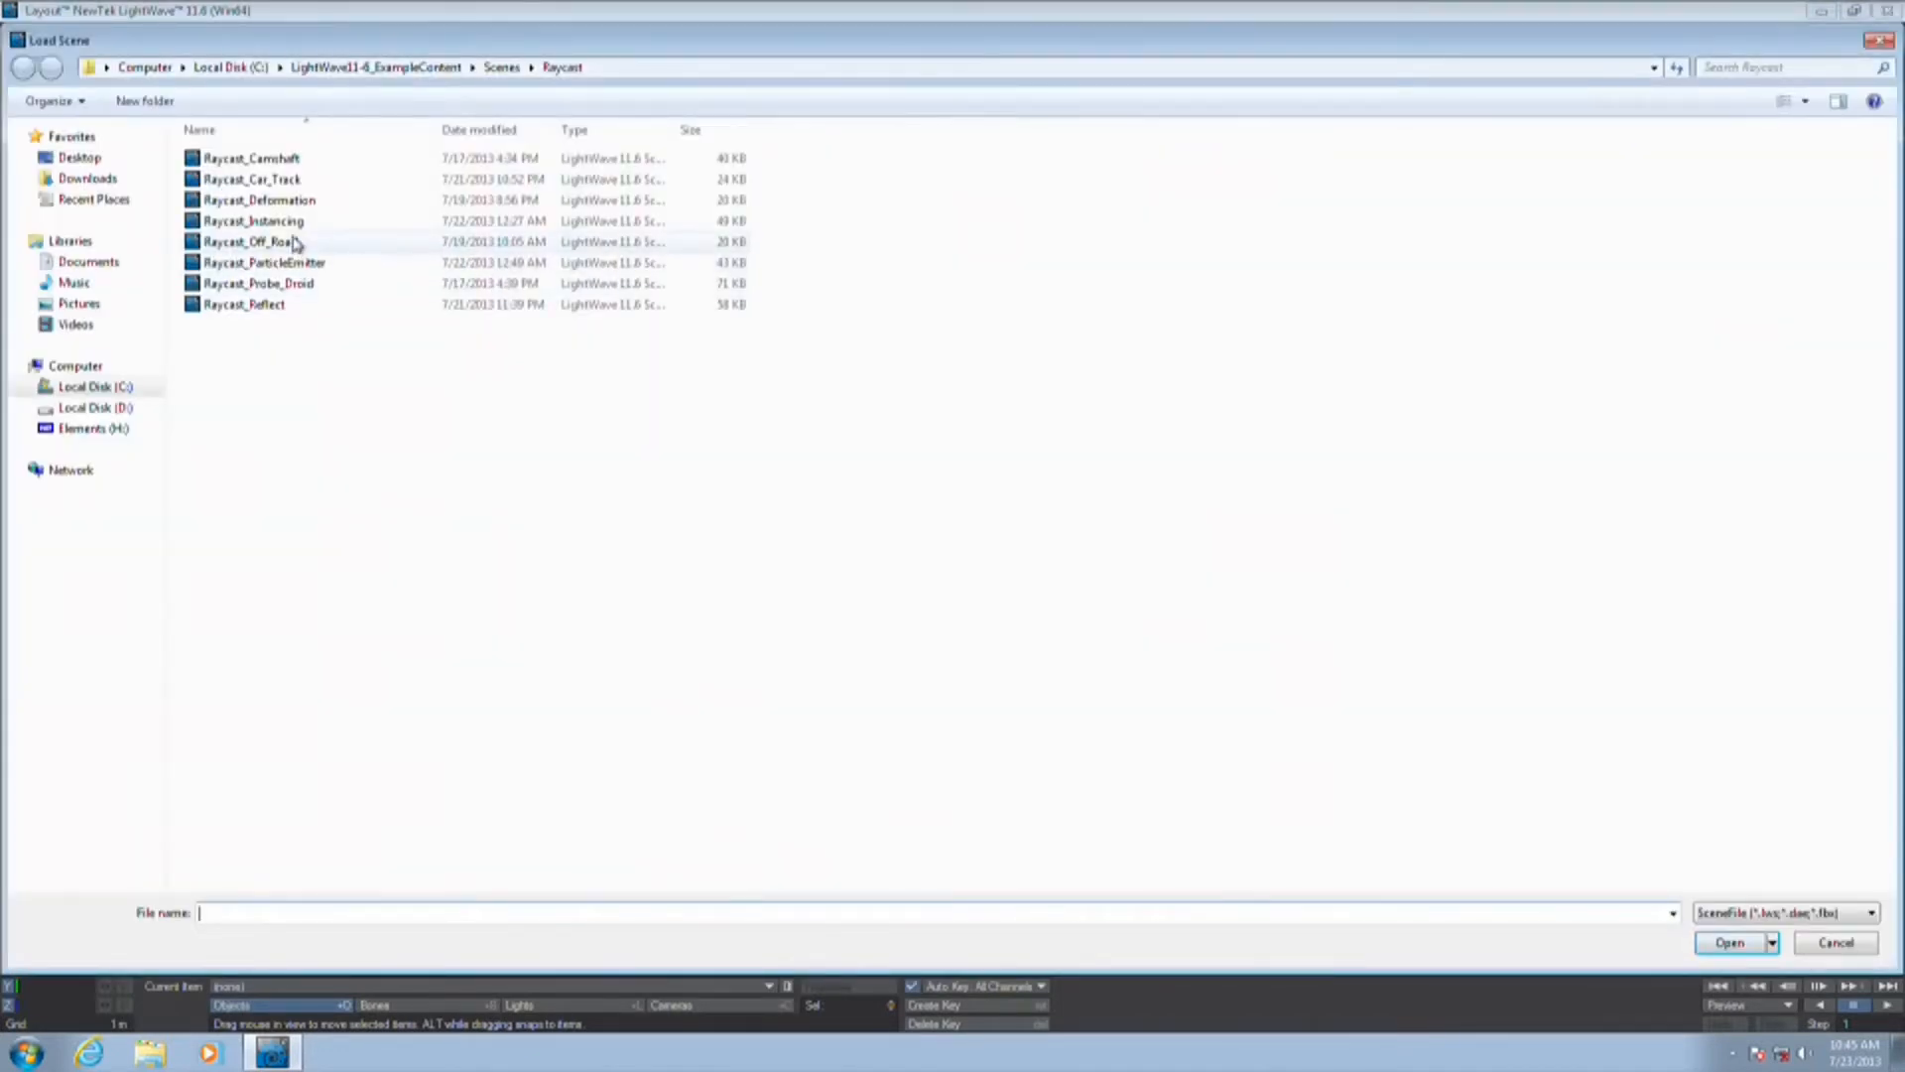
double_click(297, 180)
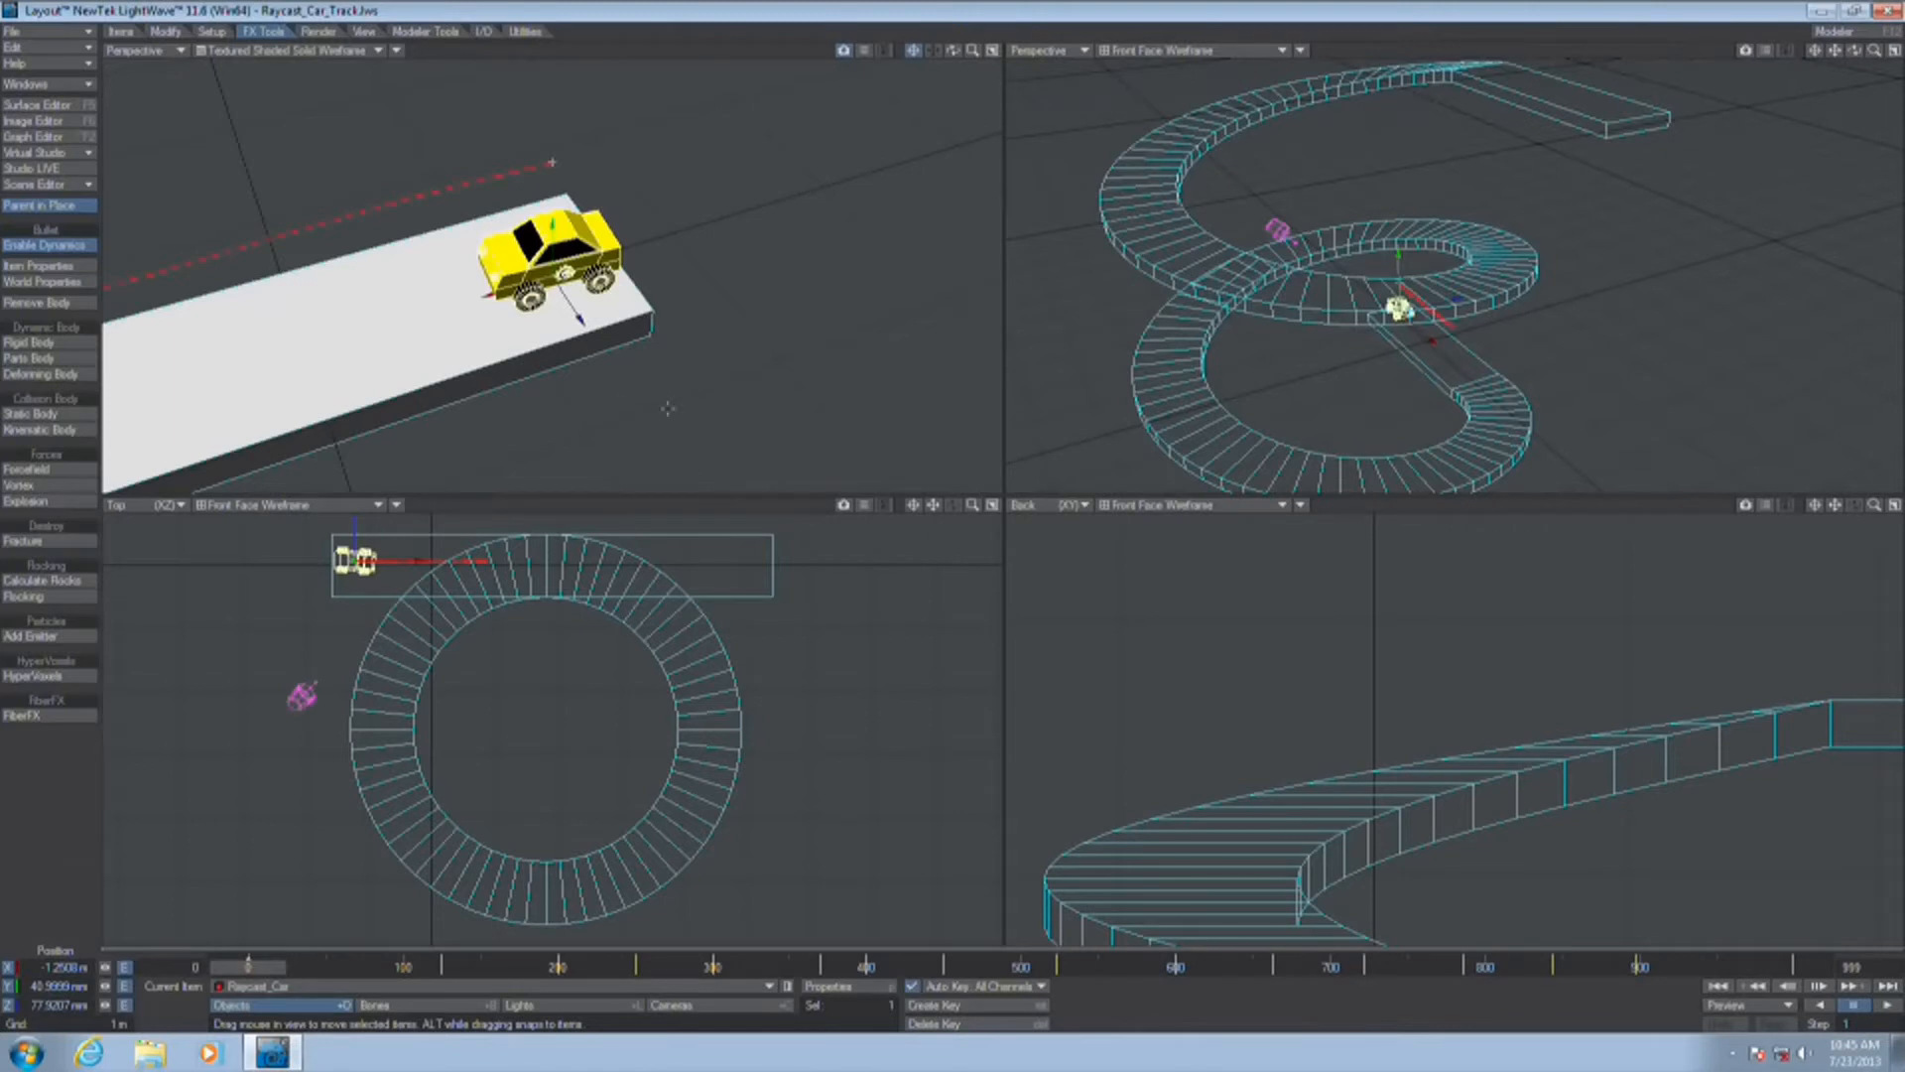
Scrub the car along the spiral track to frame 310 and raise it to the upper loop at about 4.3 m in Y
left_click_drag(1854, 49, 1866, 119)
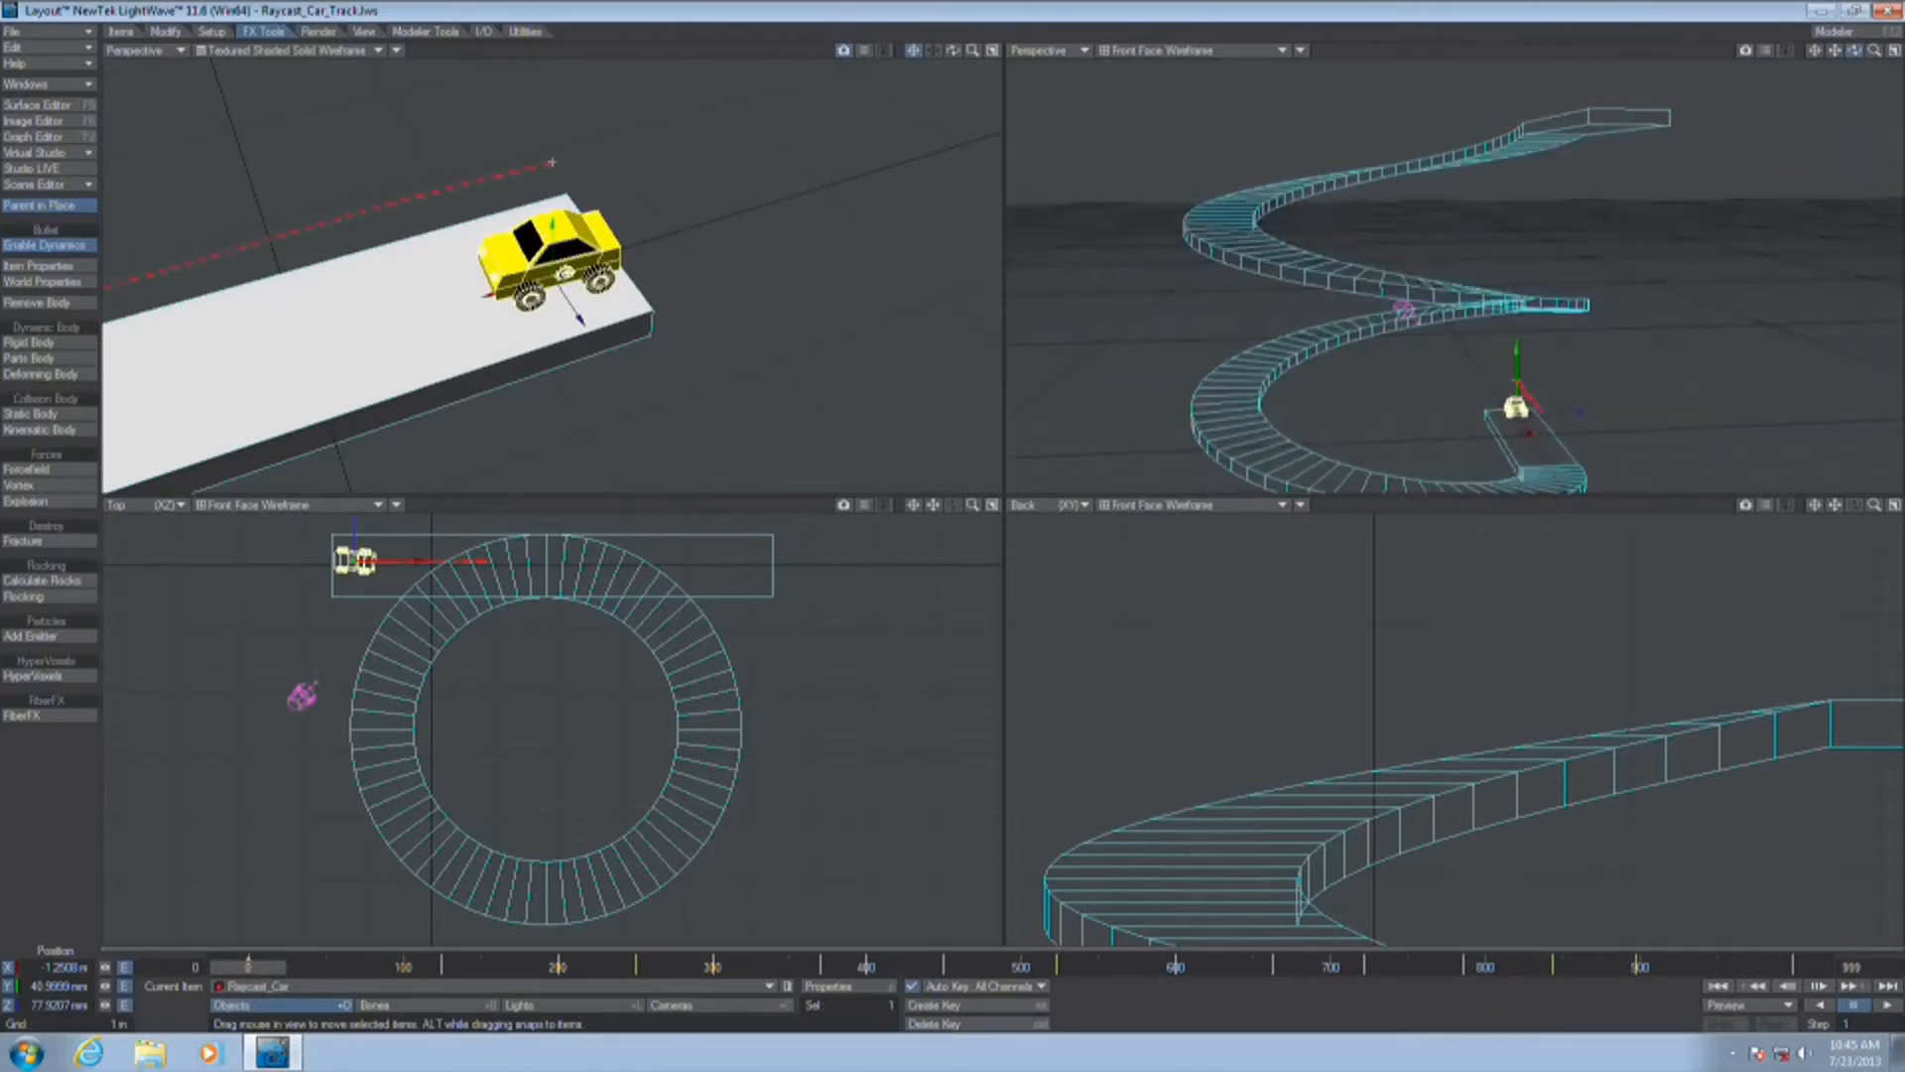
mouse_move(1834, 52)
left_mouse_down()
mouse_move(1834, 8)
mouse_move(1863, 53)
left_mouse_up()
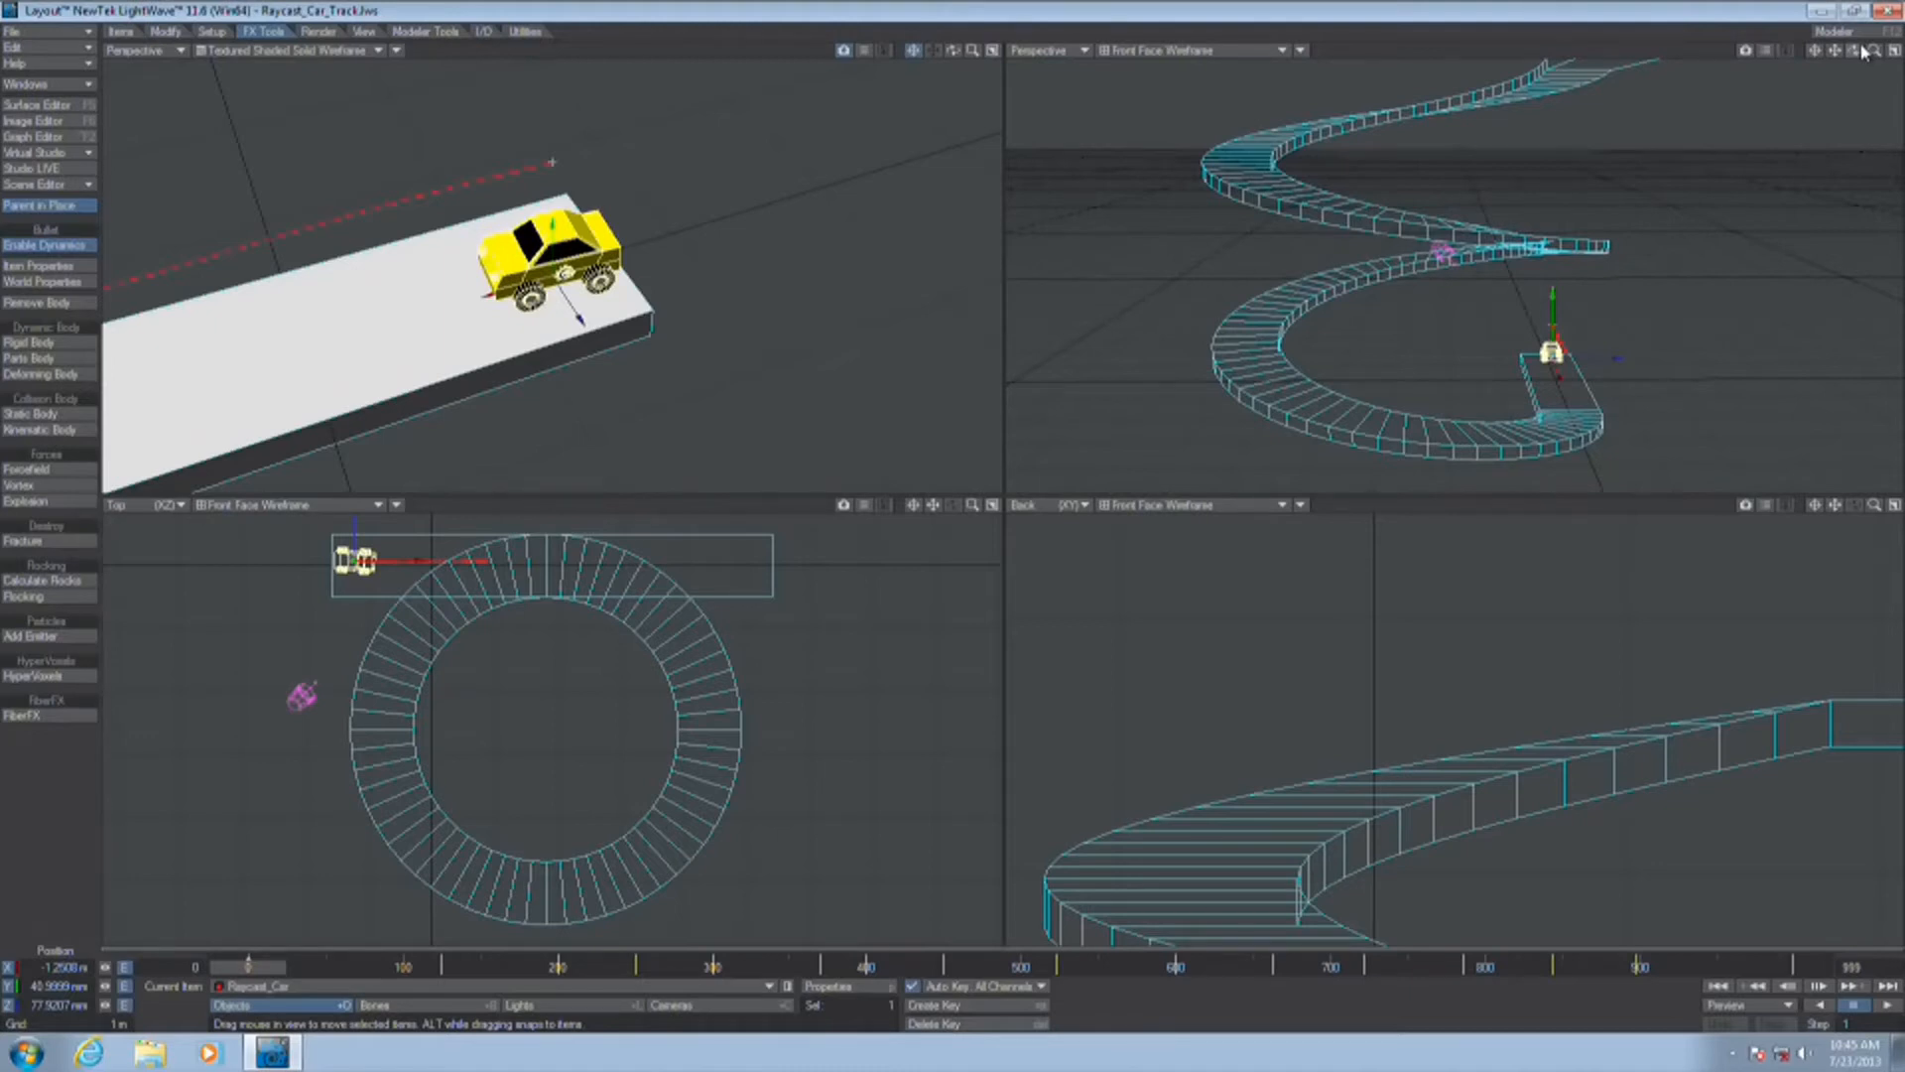
left_click_drag(274, 964, 754, 964)
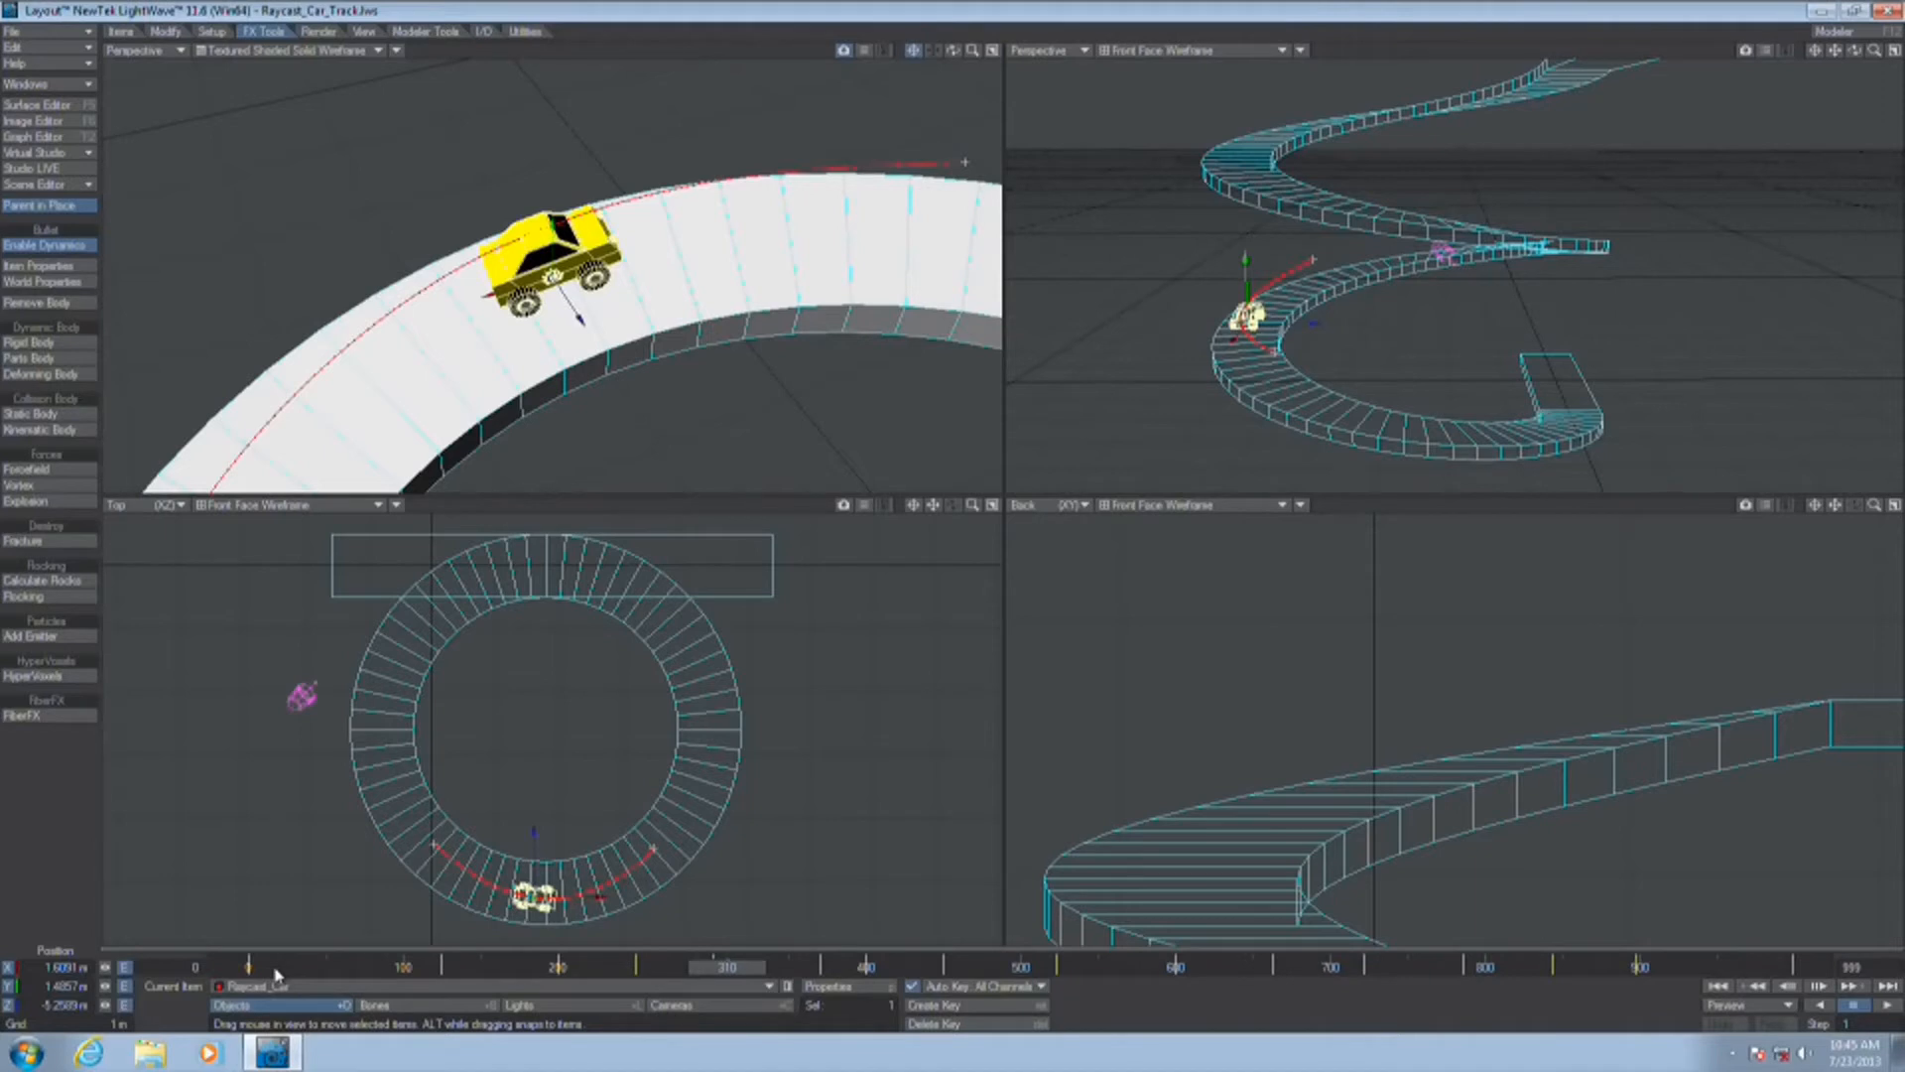
left_click_drag(1245, 260, 1238, 96)
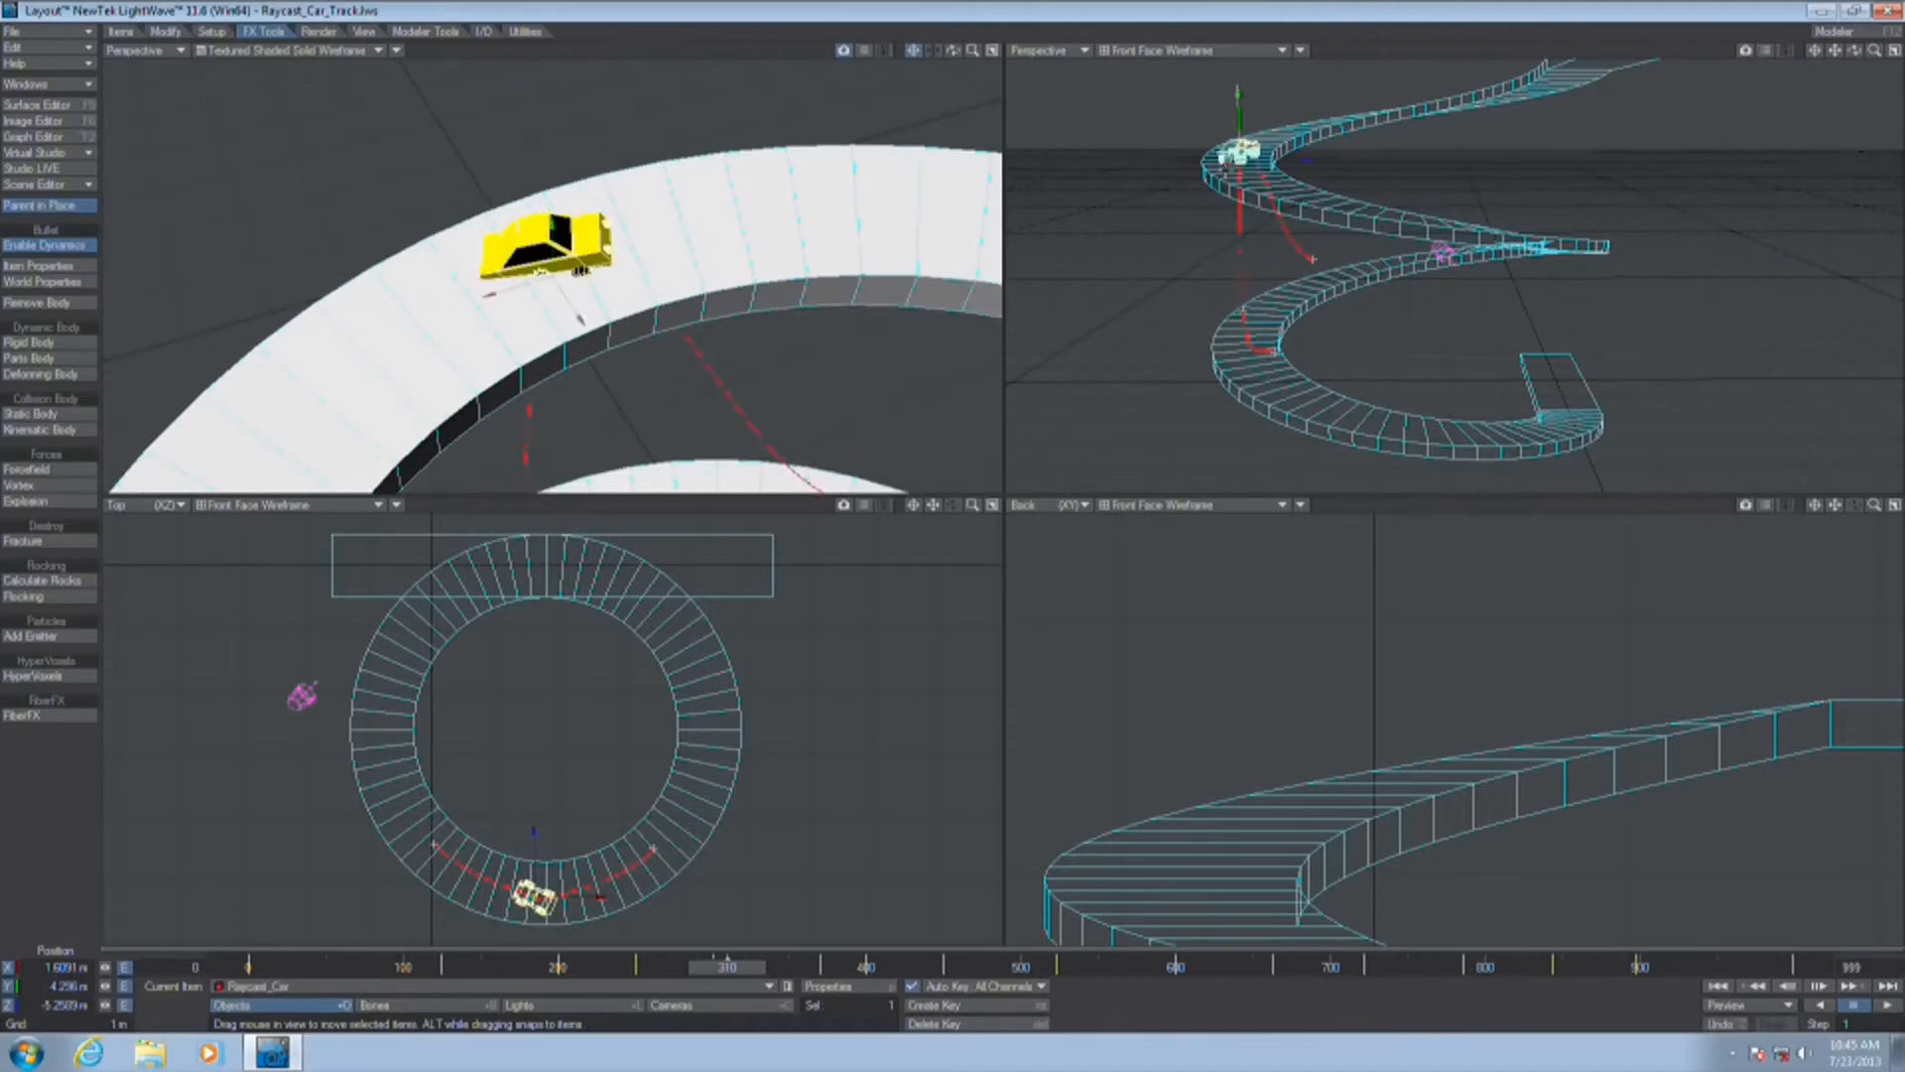
Undo the car's last height change and delete its leftover keyframe on the spiral track
key("ctrl+z")
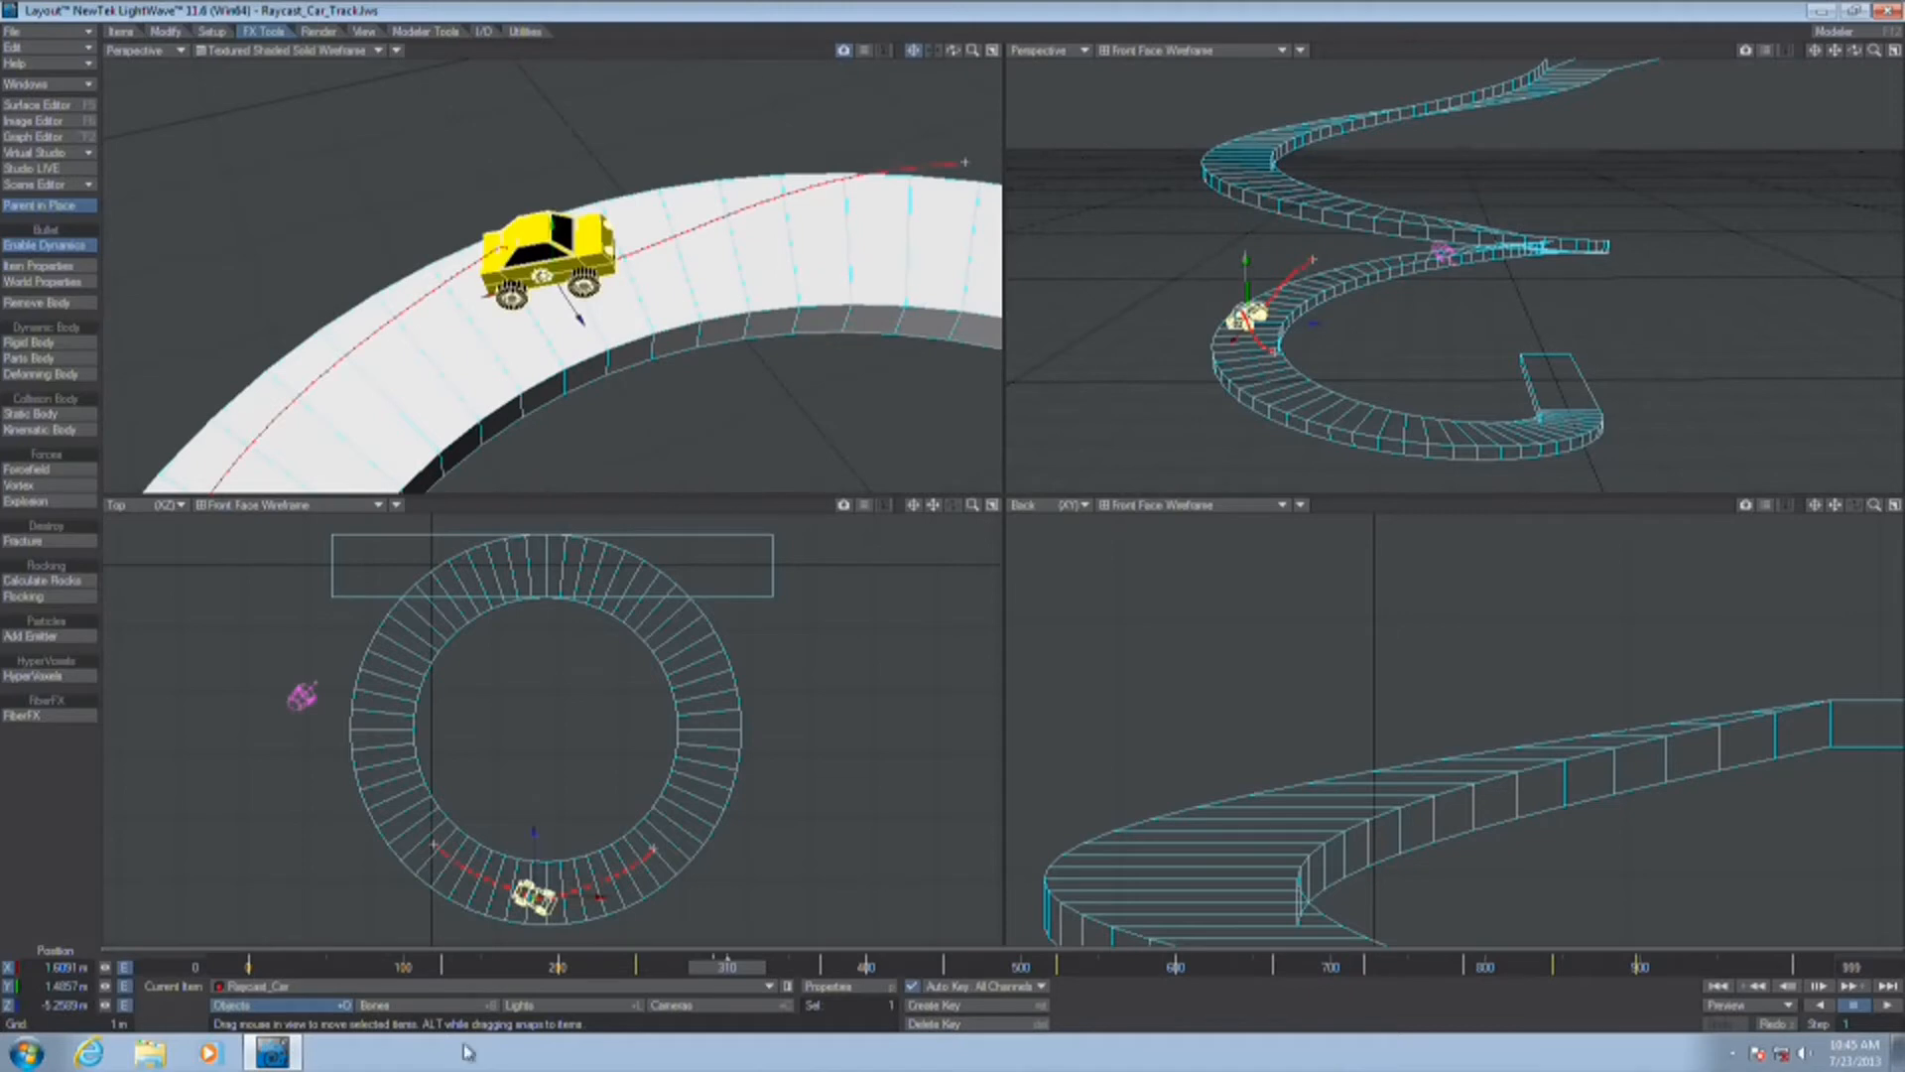
mouse_move(727, 965)
left_mouse_down()
mouse_move(1591, 966)
mouse_move(765, 966)
left_mouse_up()
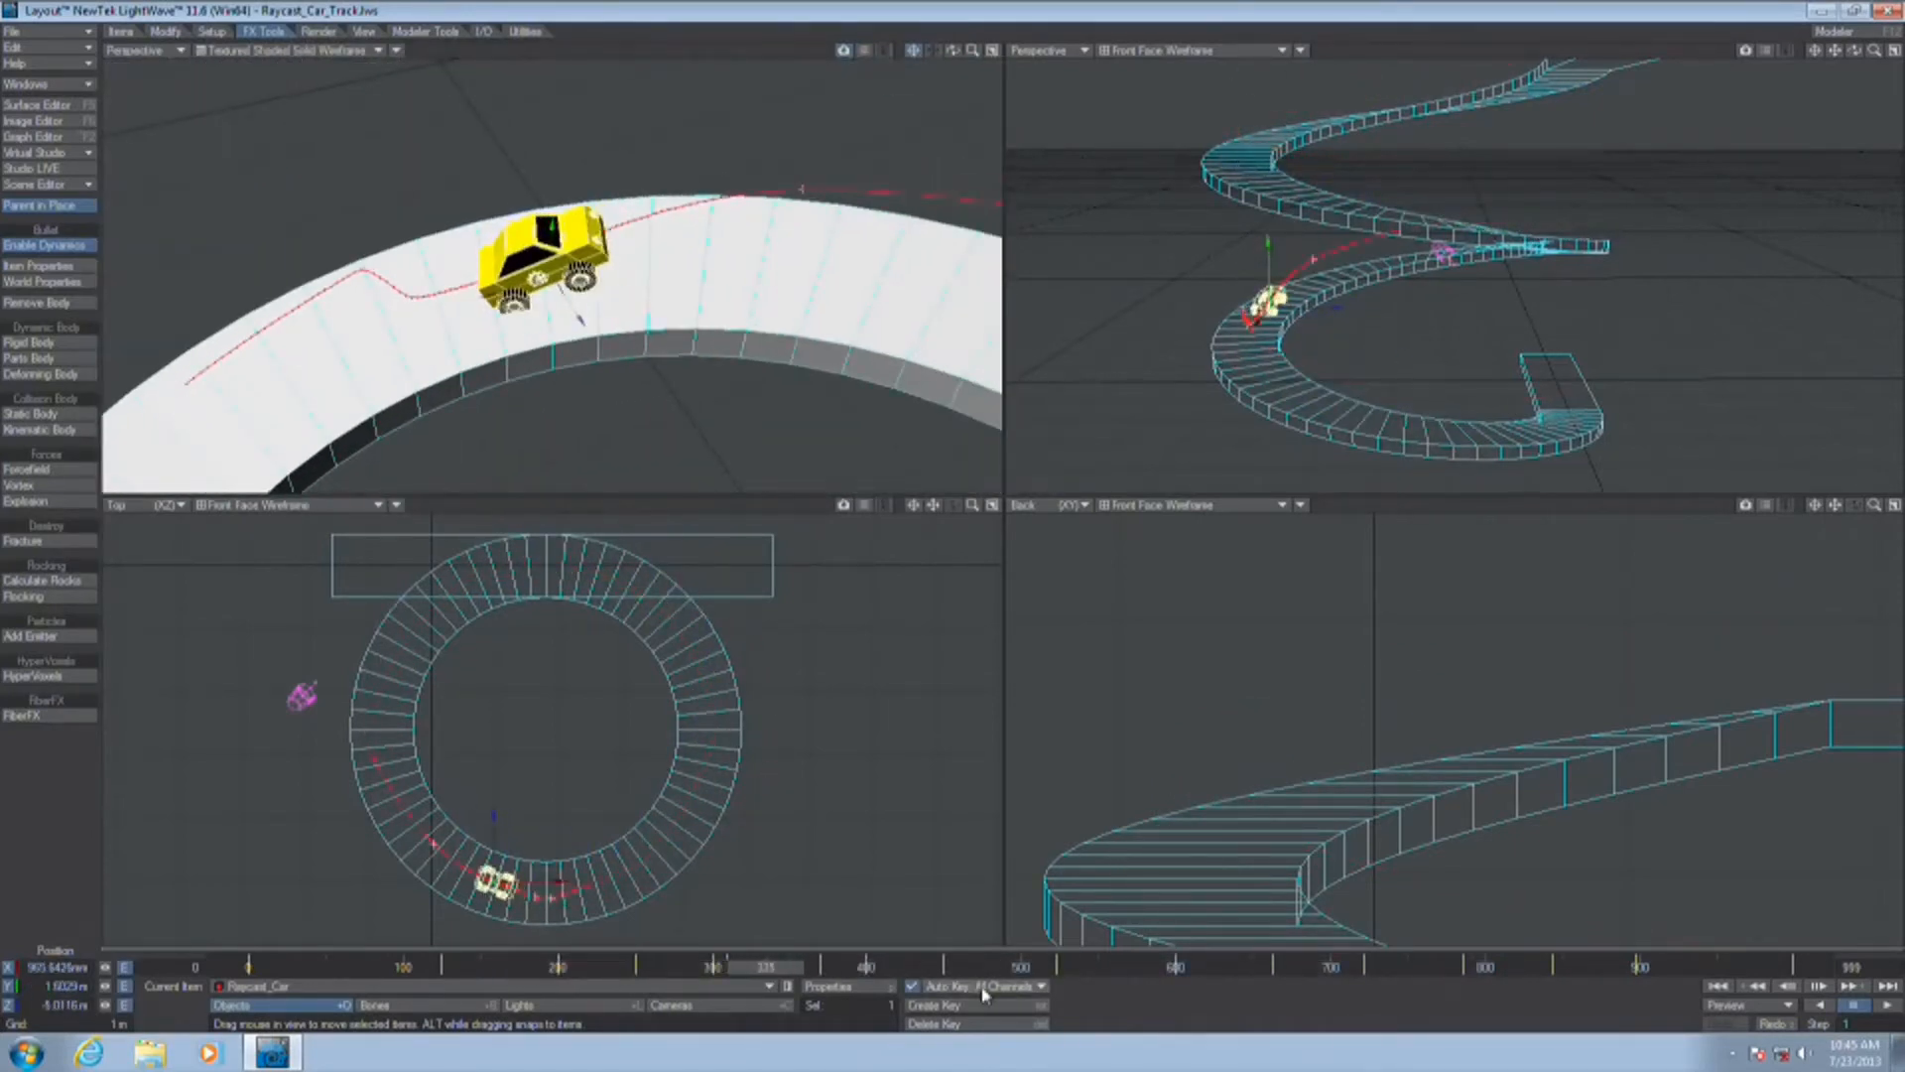
left_click(1753, 987)
key("Delete")
key("Return")
Scrub the car along the spiral track to frame 361 and back to about frame 169
left_click_drag(738, 963, 806, 966)
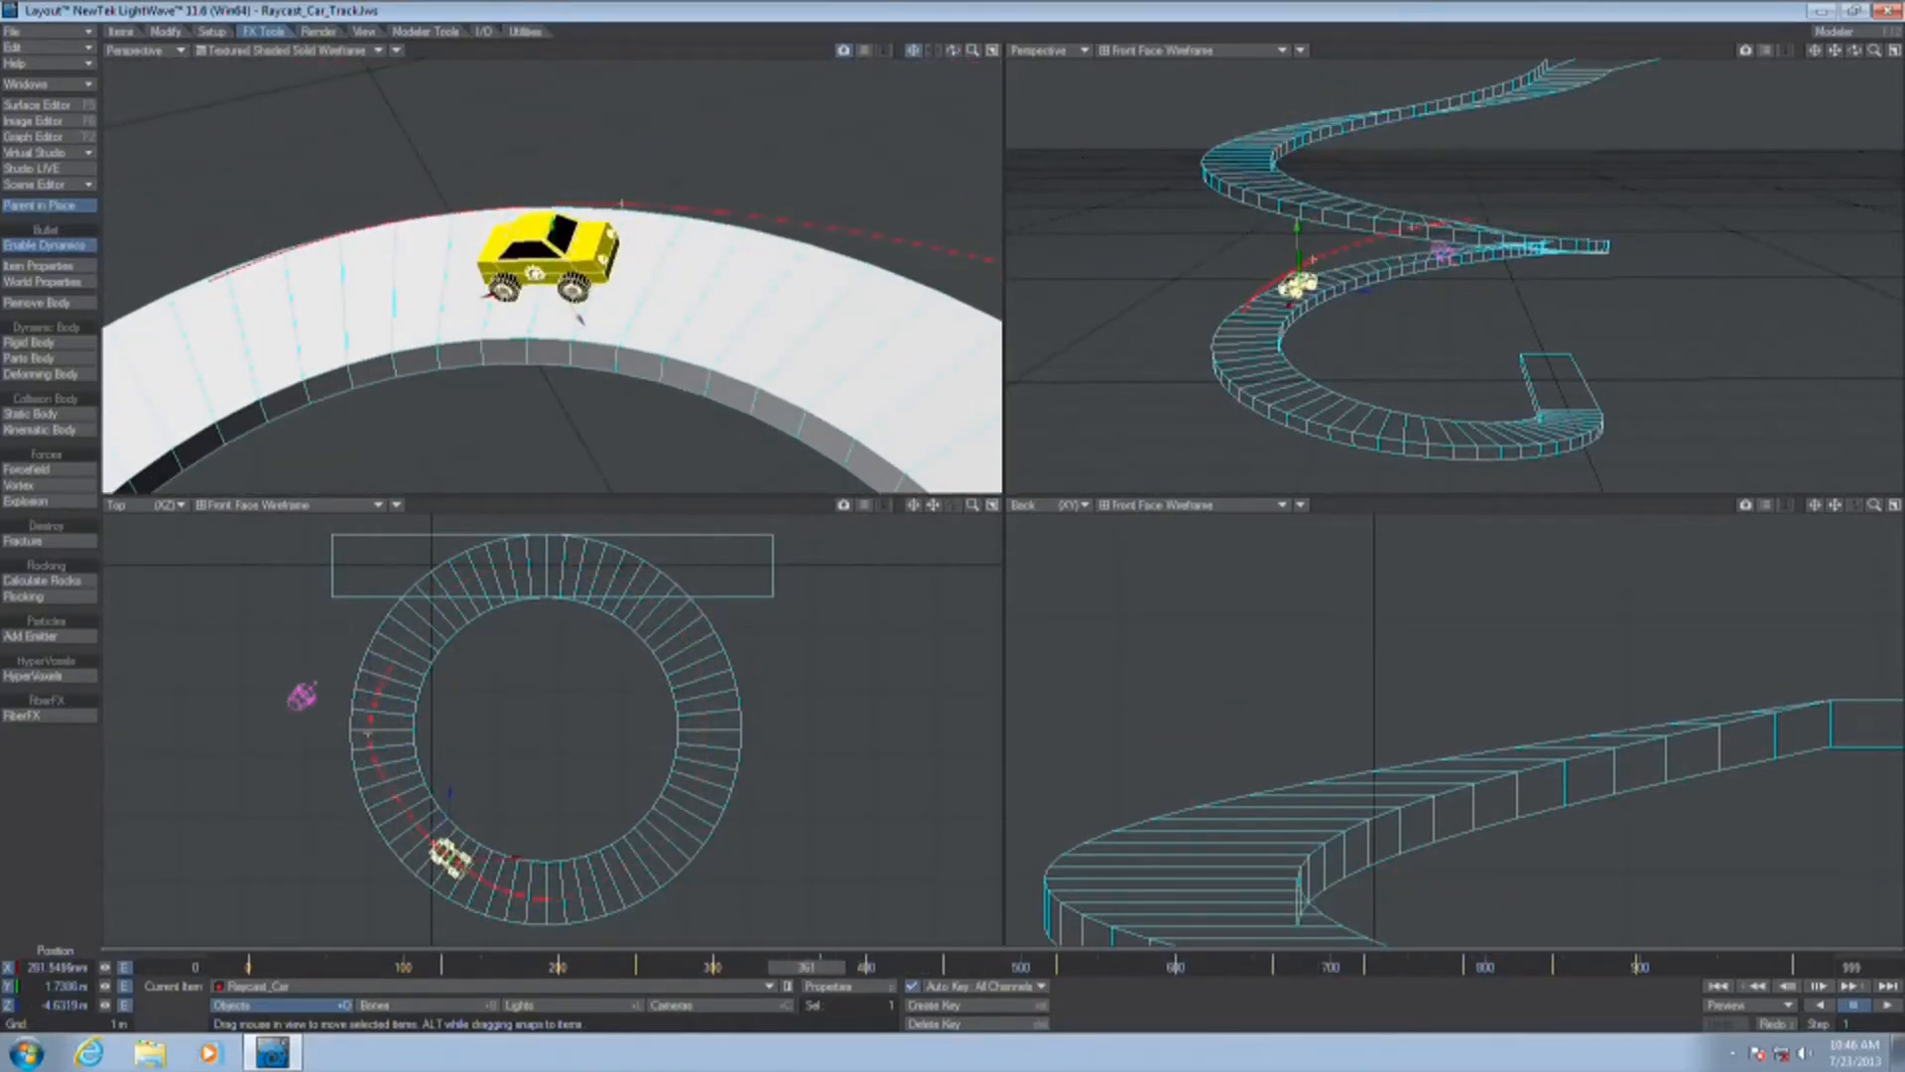
left_click_drag(806, 966, 508, 965)
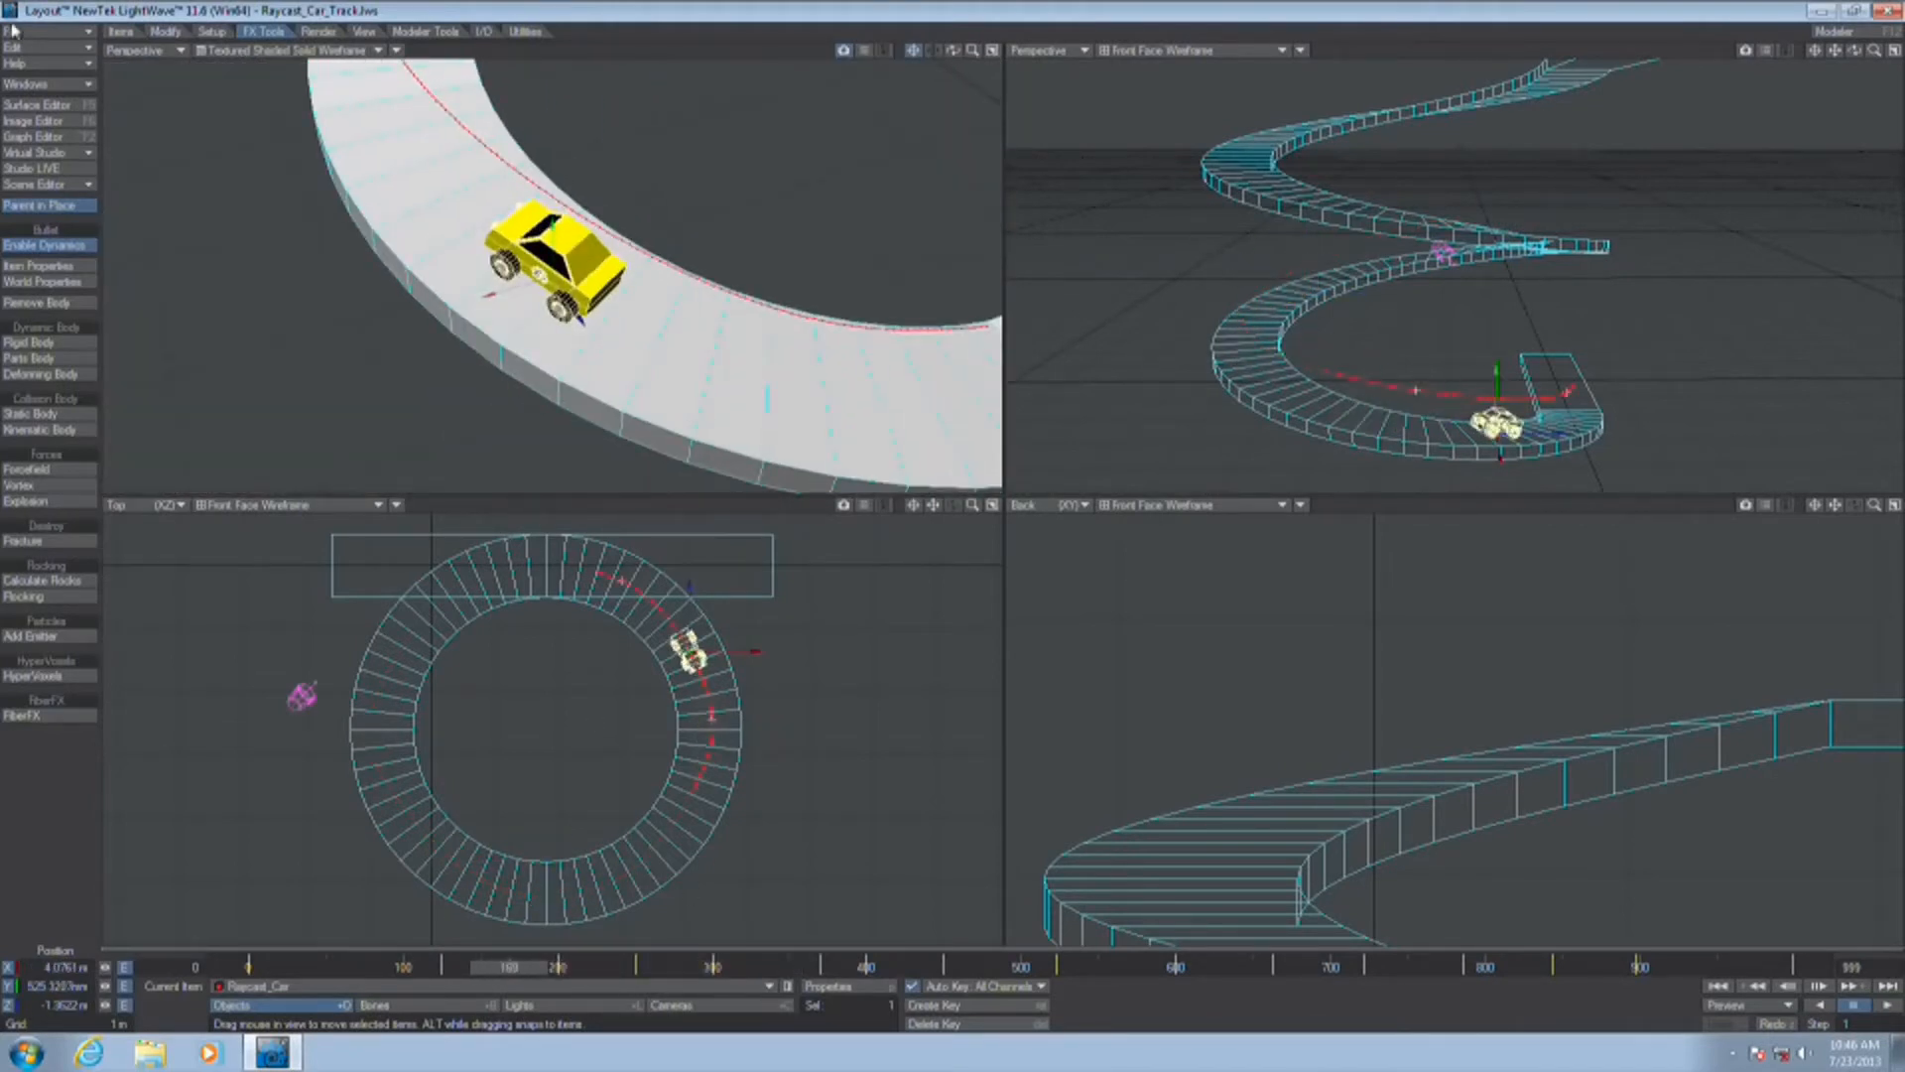
Load the Raycast_Off_Road scene from the Raycast example folder without saving changes to the current scene
left_click(51, 32)
mouse_move(54, 30)
left_click(301, 32)
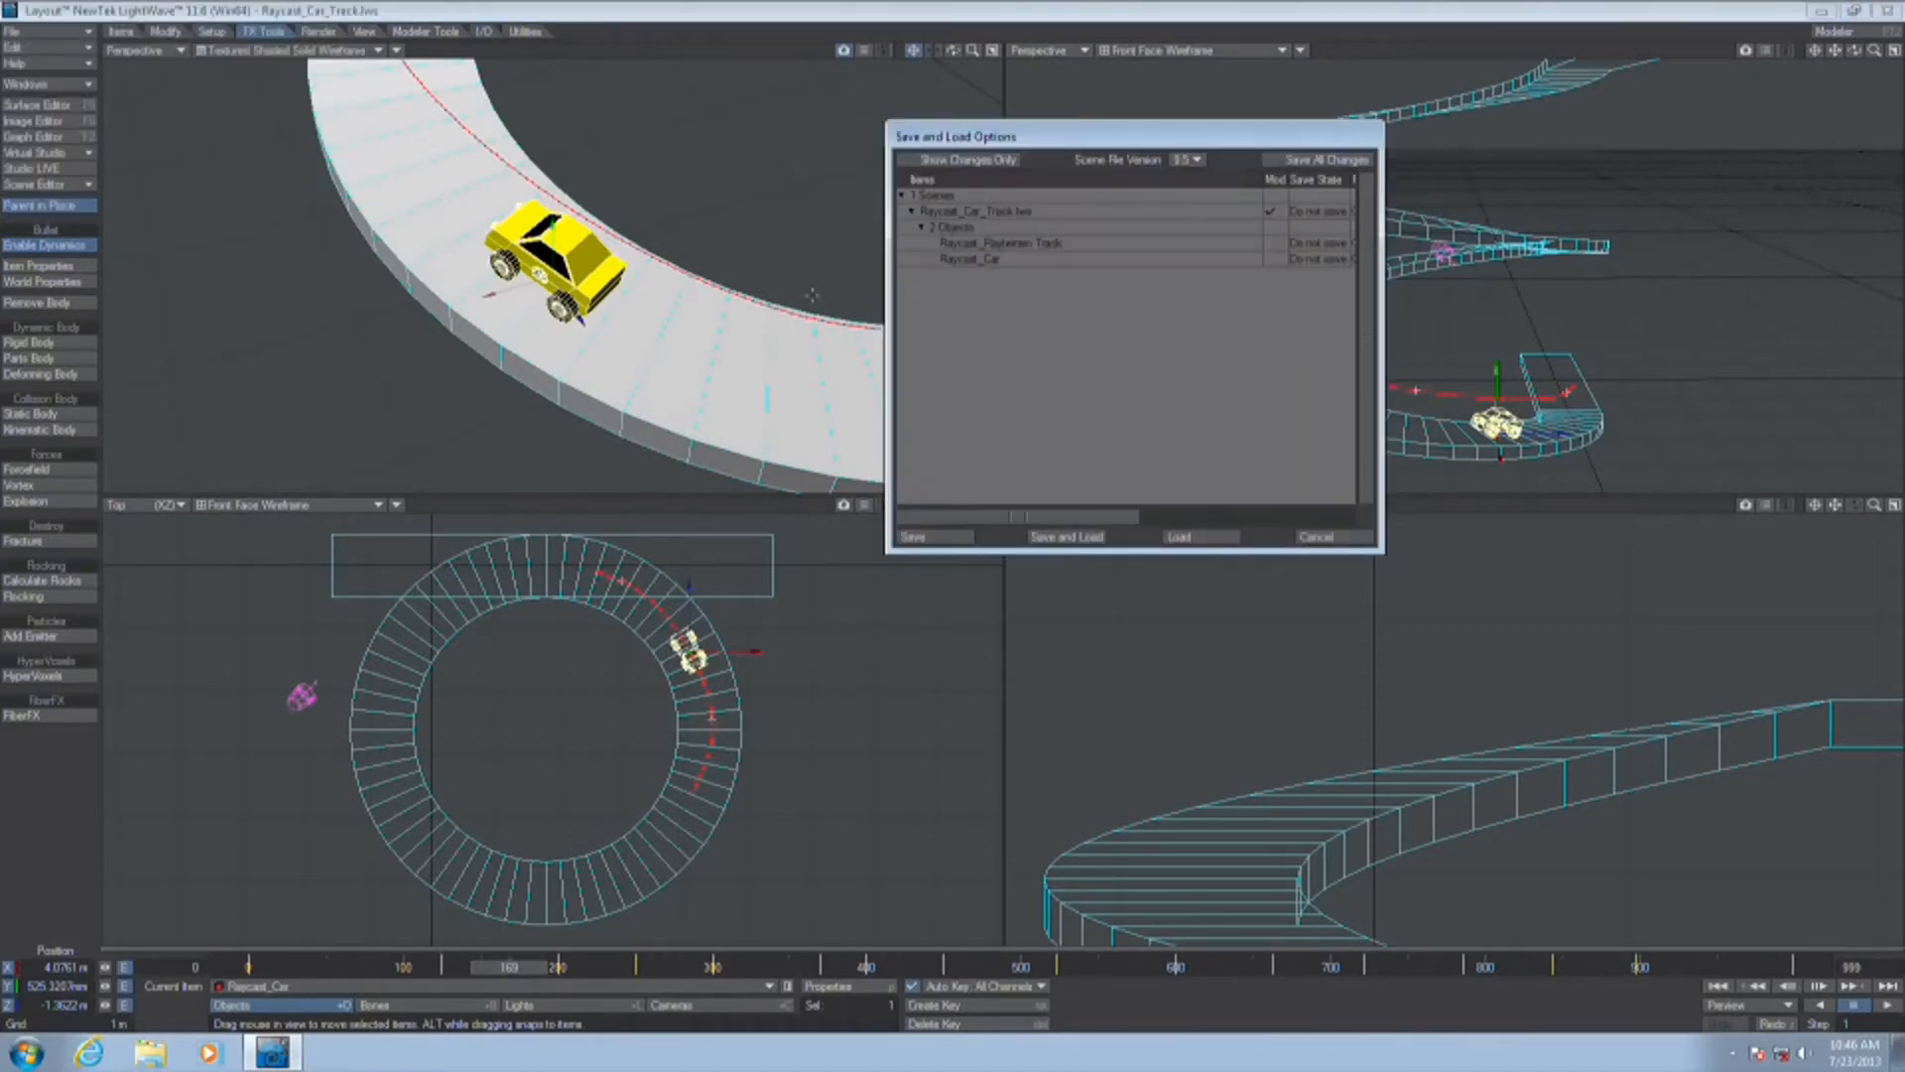
left_click(1206, 538)
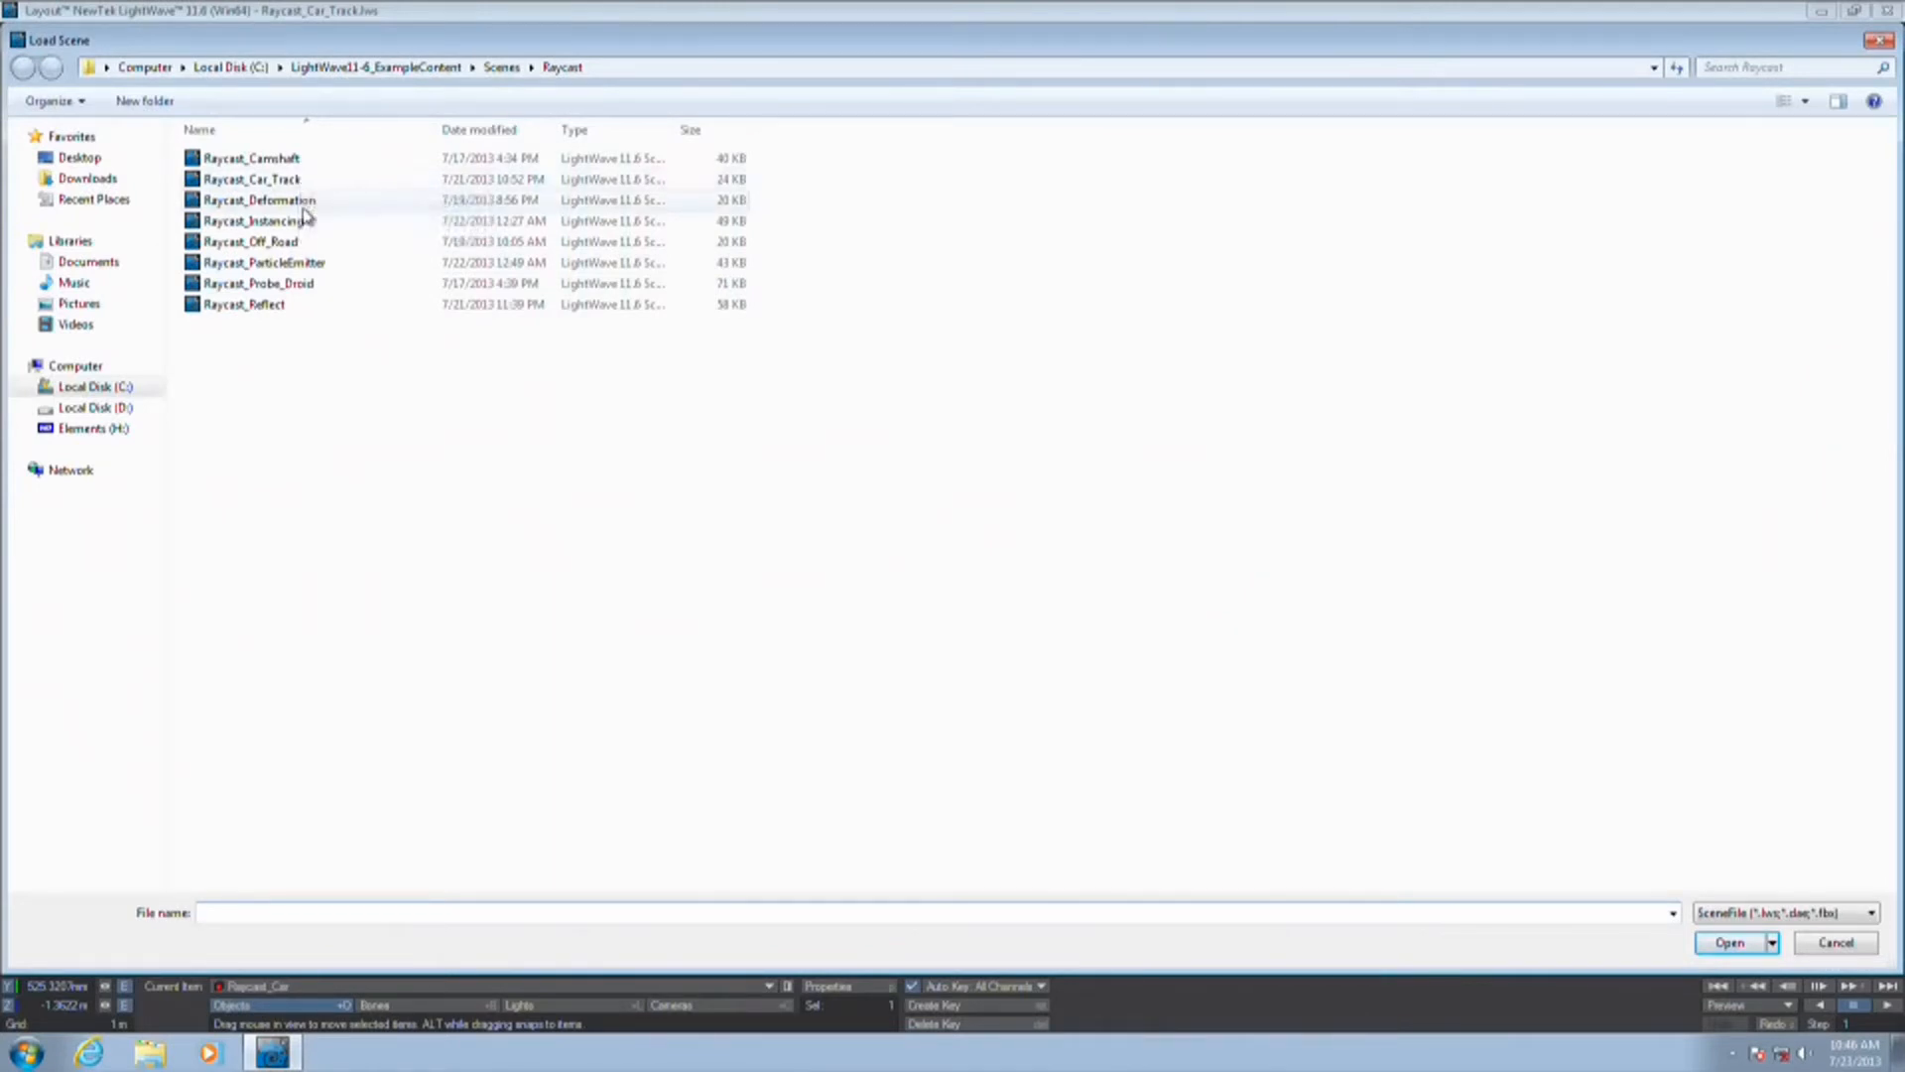
double_click(288, 241)
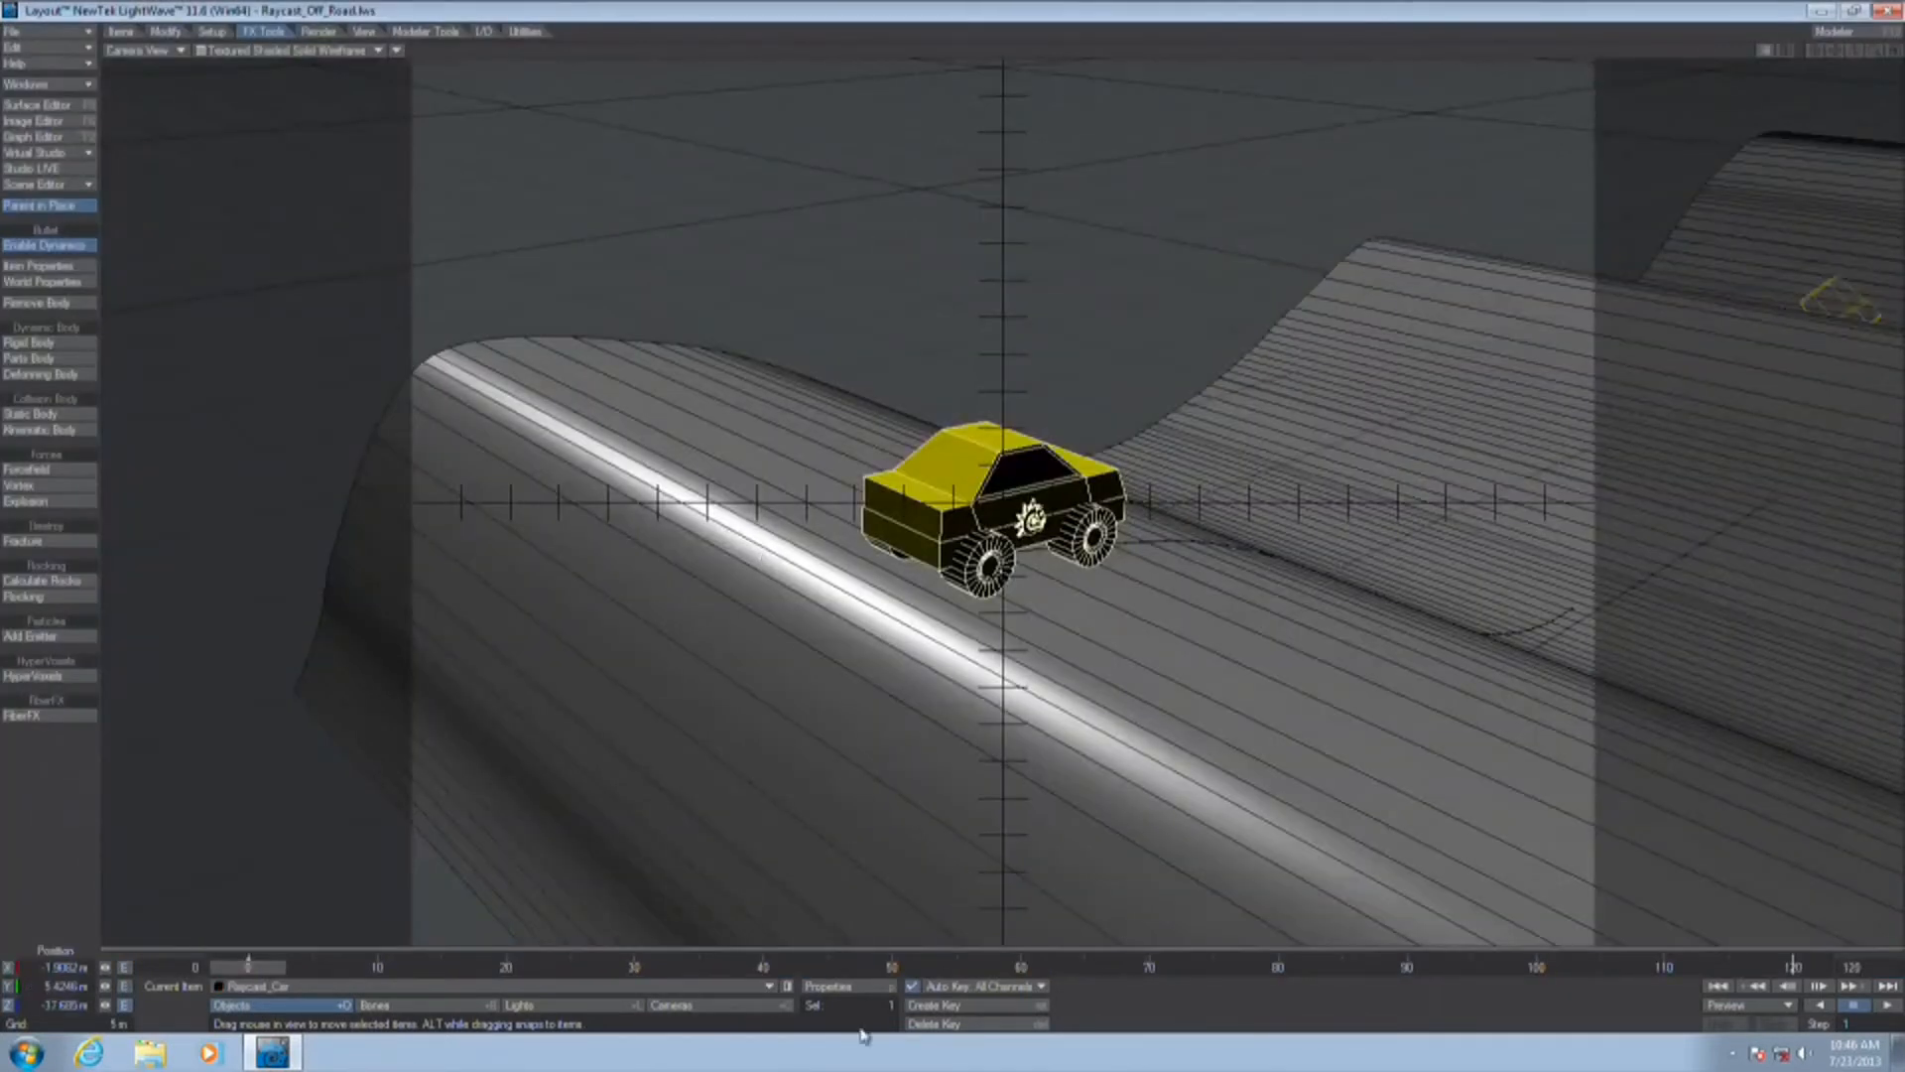
Scrub the off-road car over the hills to frame 33 and back to frame 22
left_click_drag(252, 968, 673, 968)
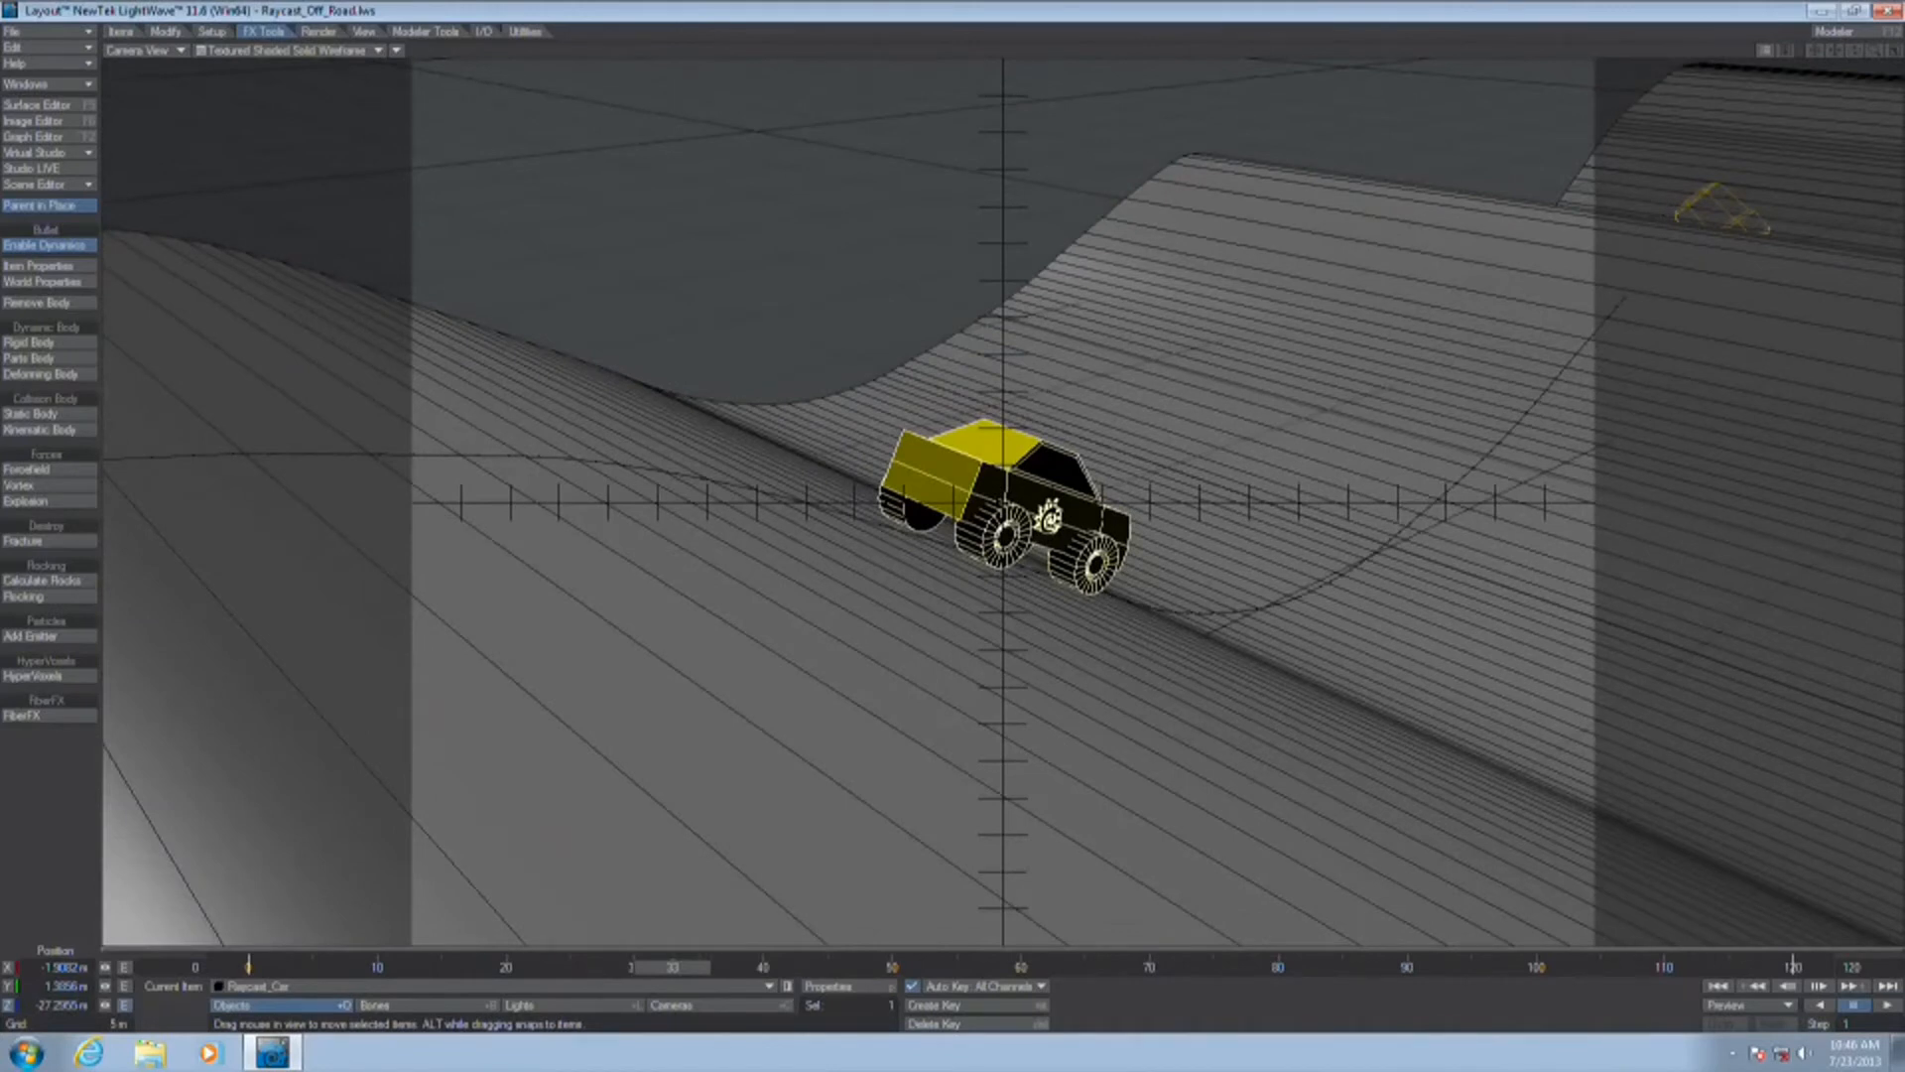
left_click_drag(673, 968, 530, 967)
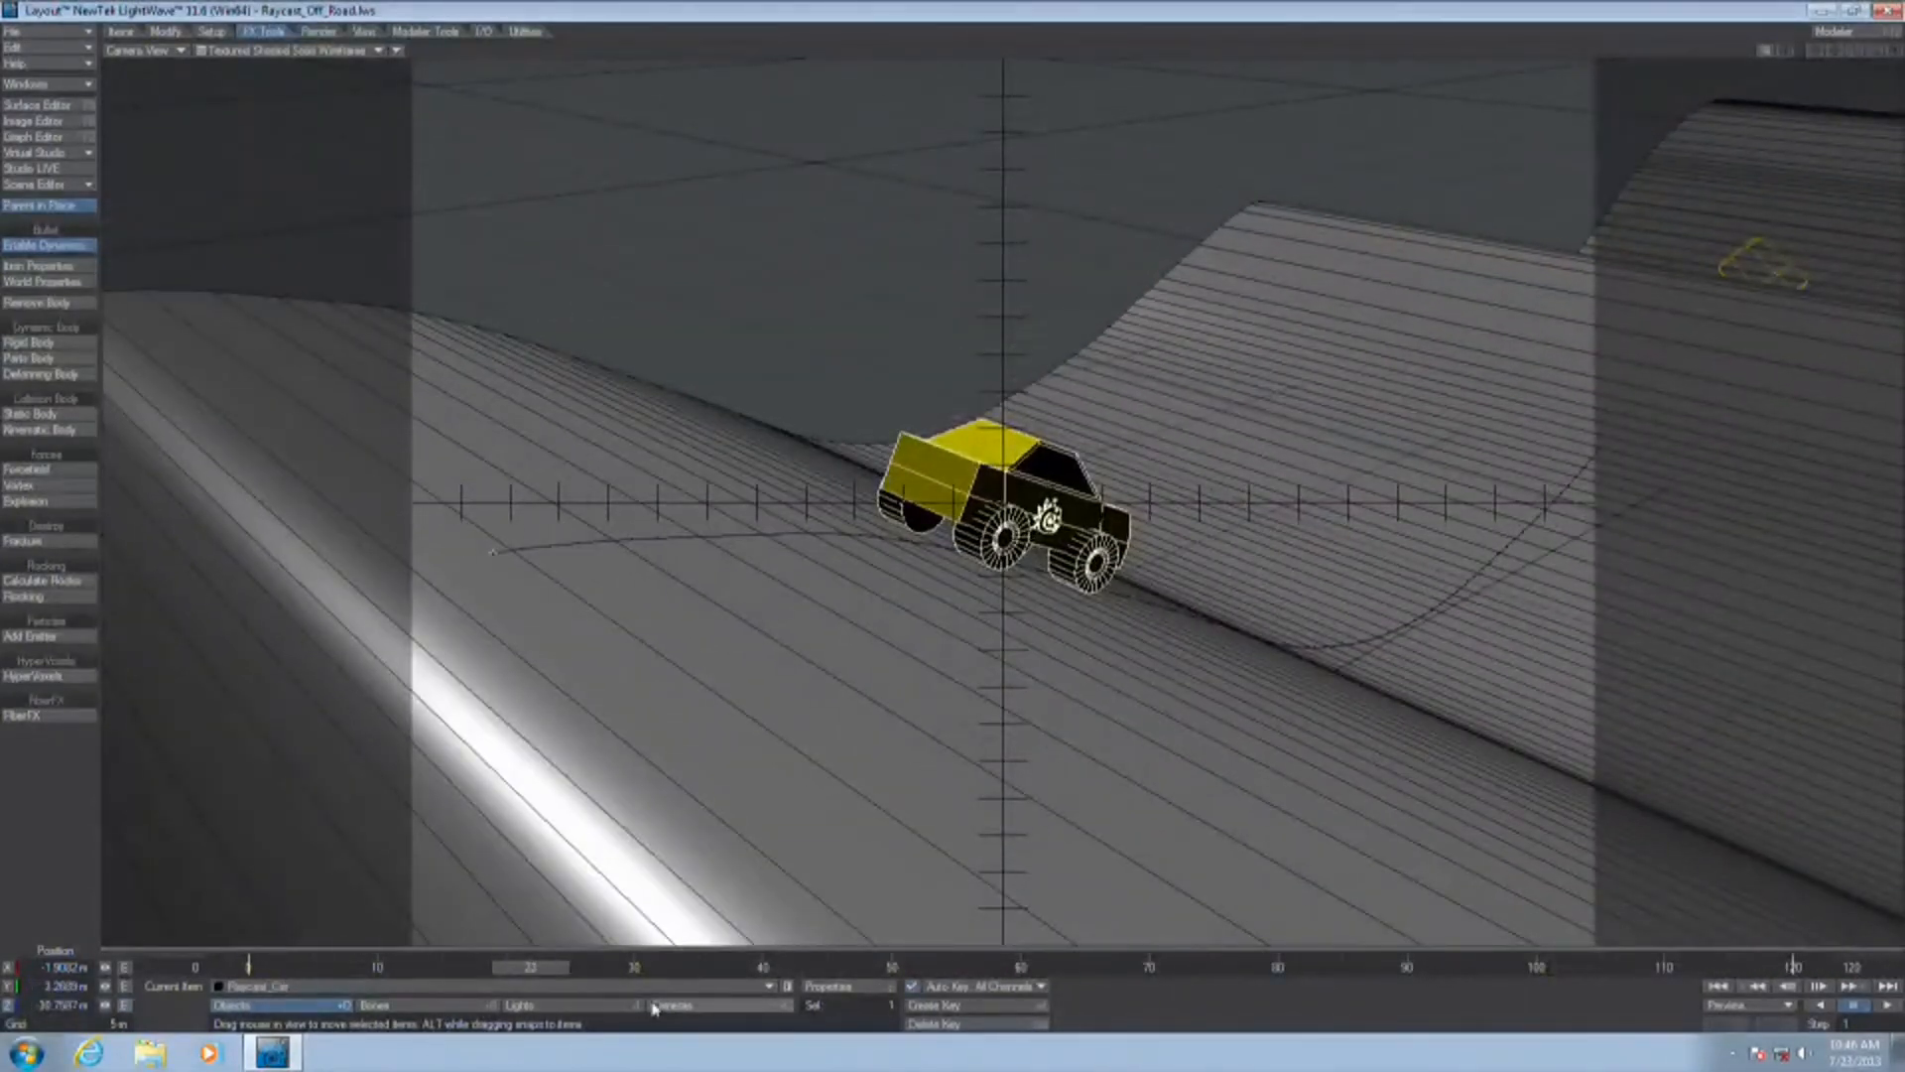
Open the node editor of Raycast_Car's Nodal Motion modifier and fit its window over the middle of the viewport
key("m")
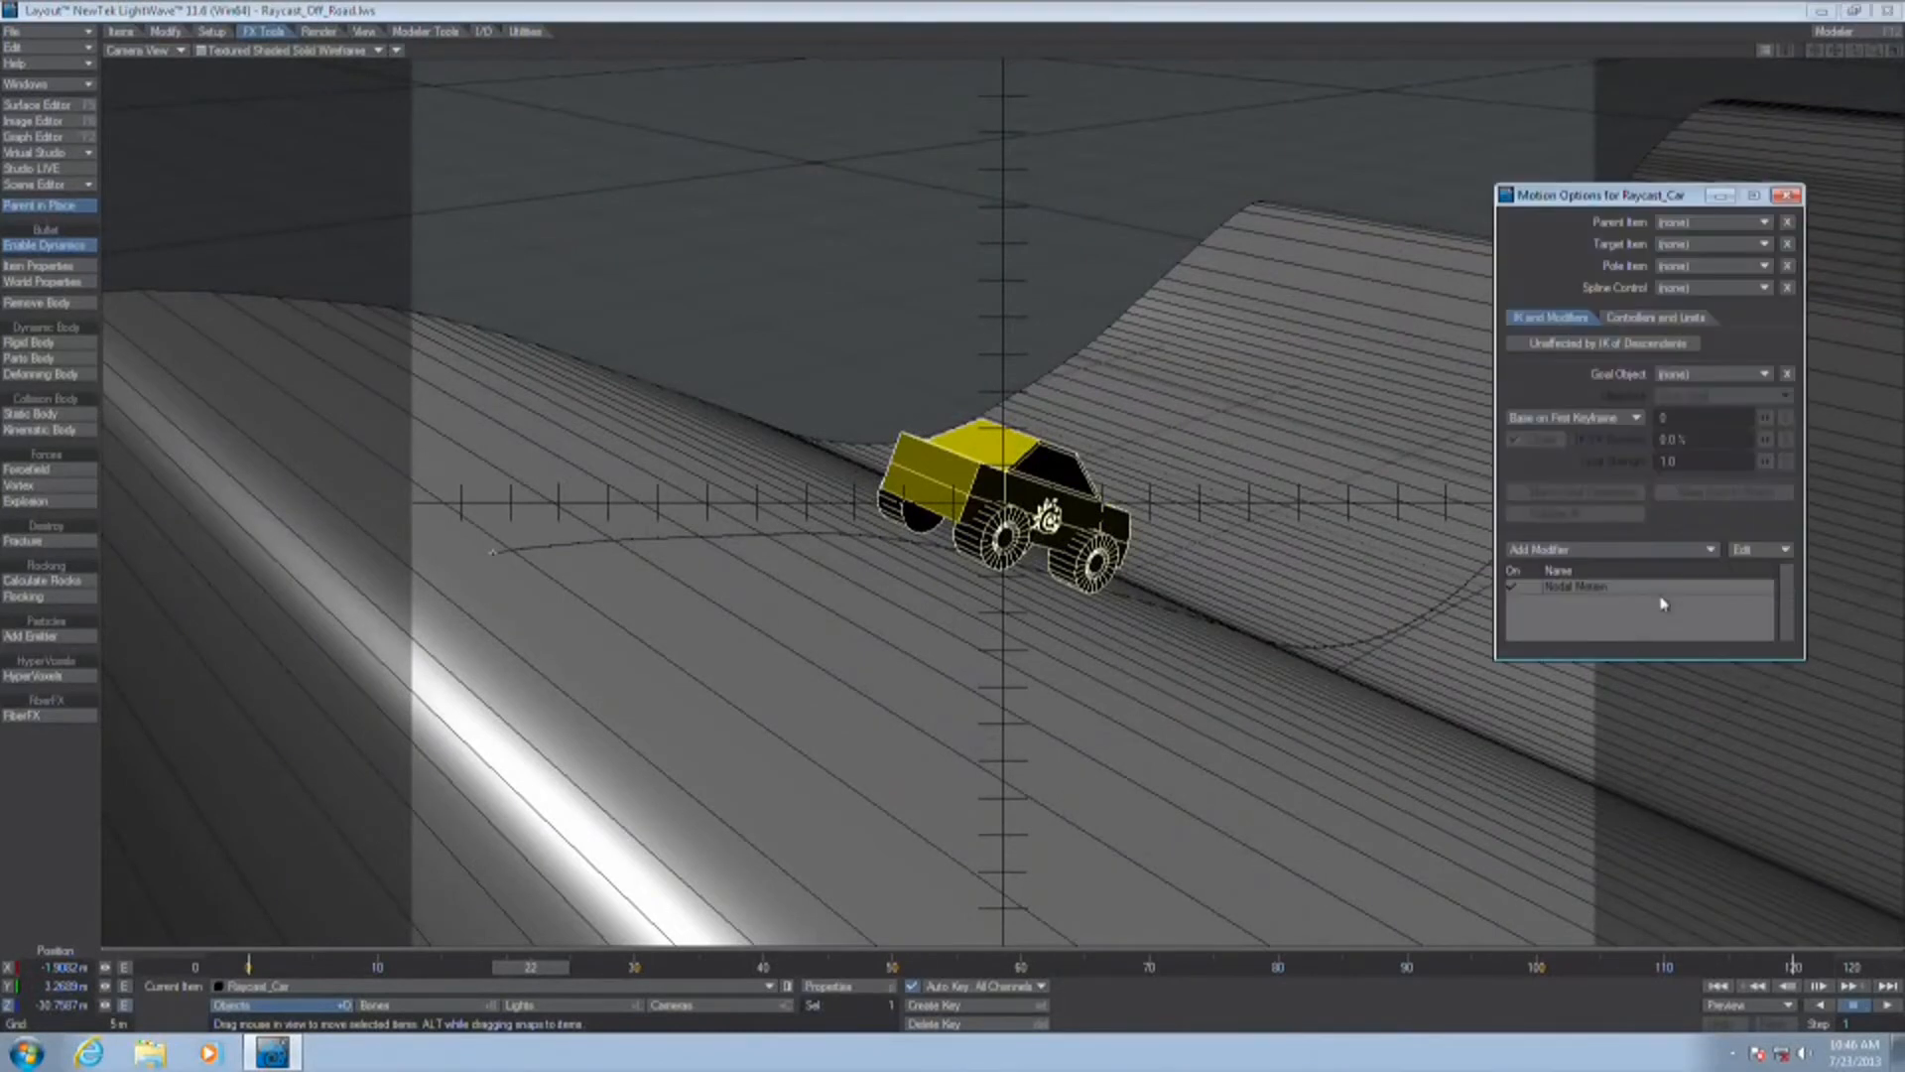
double_click(1599, 586)
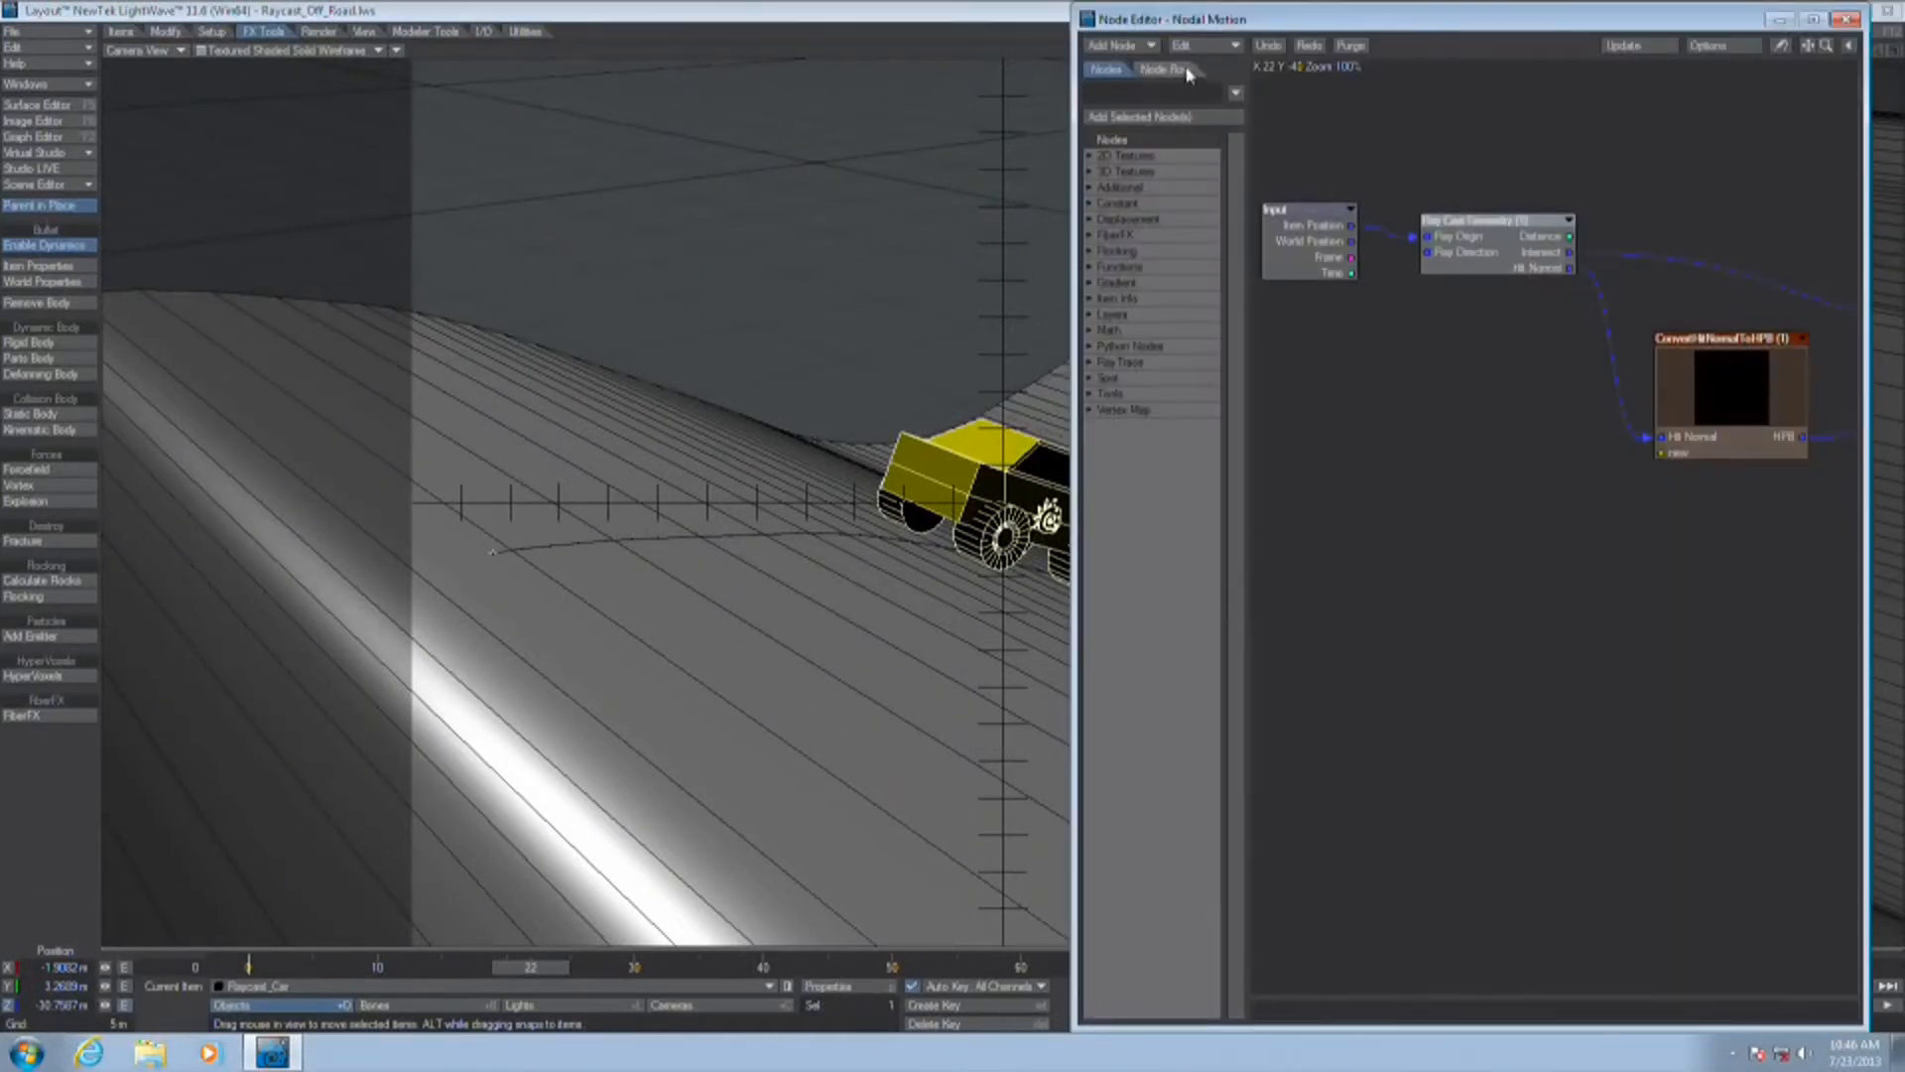
left_click_drag(1101, 20, 692, 144)
left_click_drag(928, 855, 929, 745)
left_click_drag(931, 150, 893, 303)
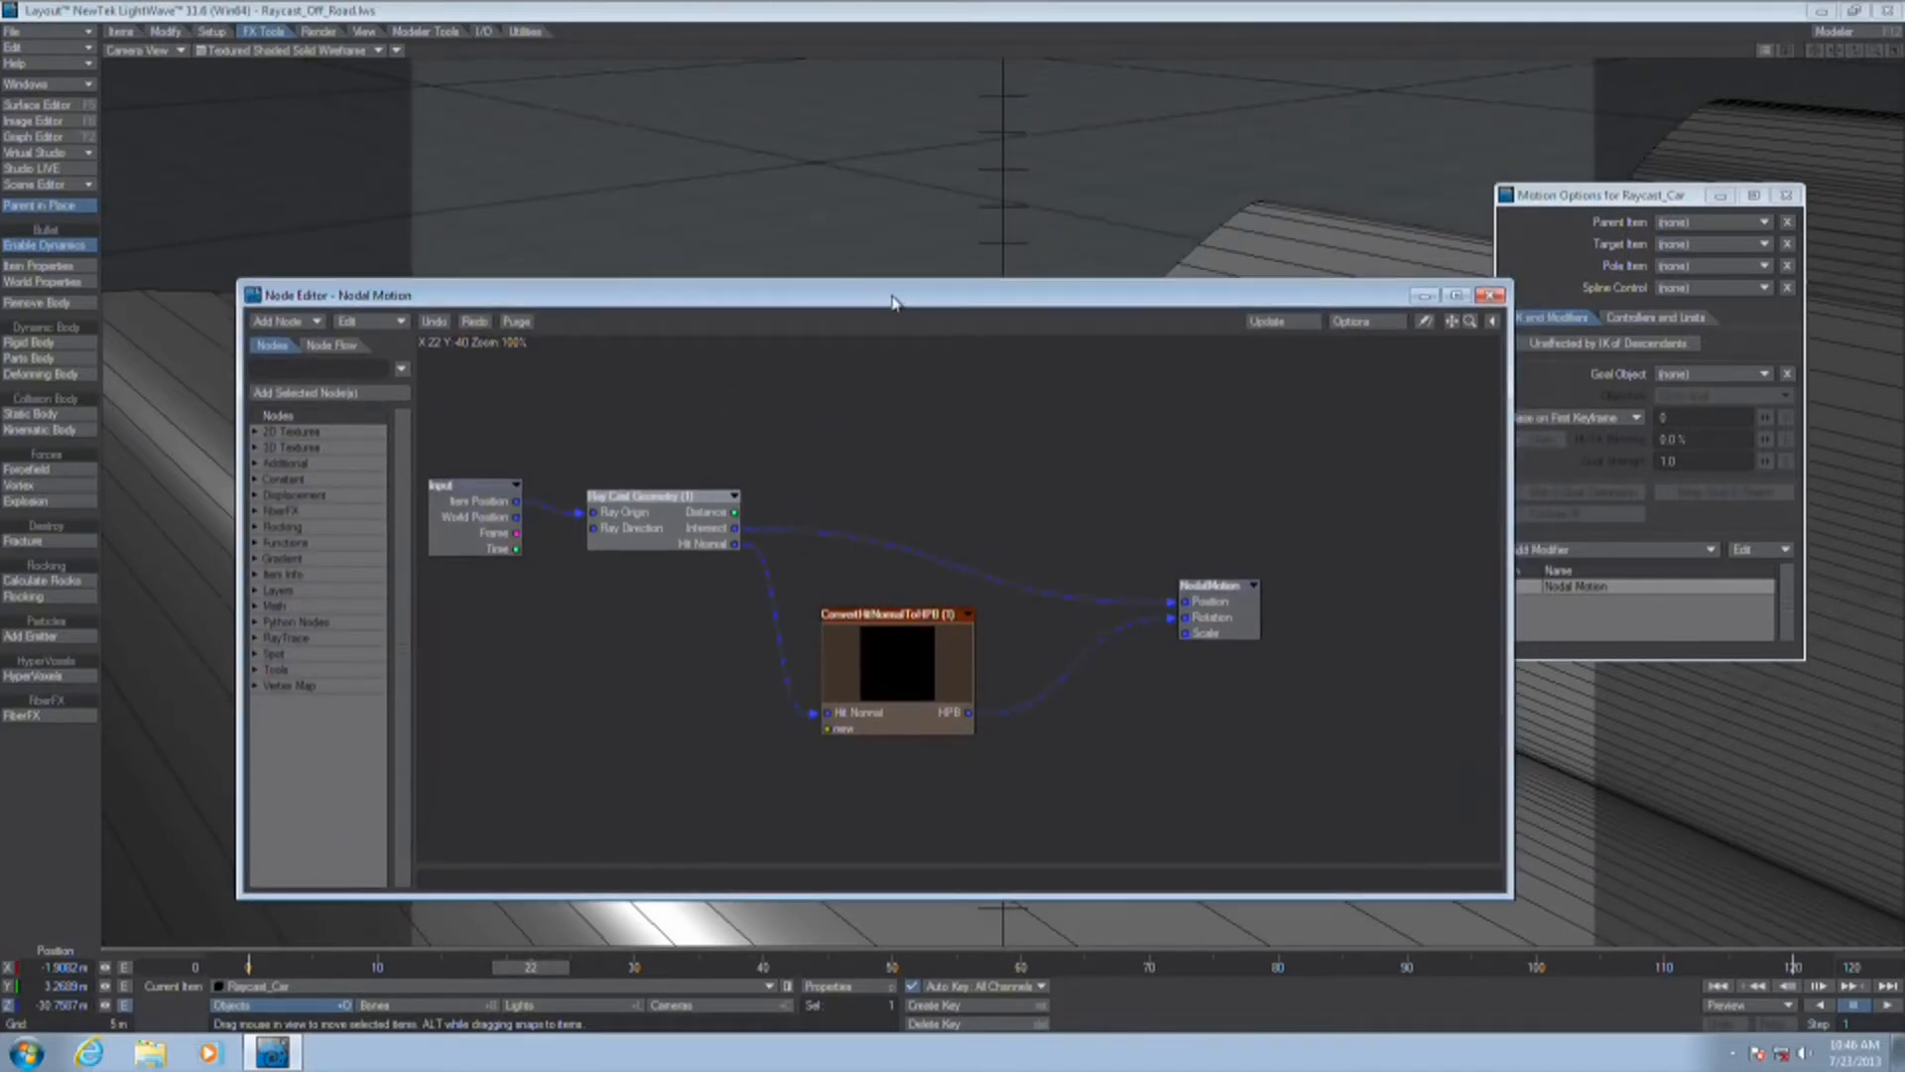
Spread out the Input, Ray Cast Geometry, ConvertHitNormalToHPB and NodalMotion nodes so their connections are easy to follow
left_click_drag(878, 655, 927, 676)
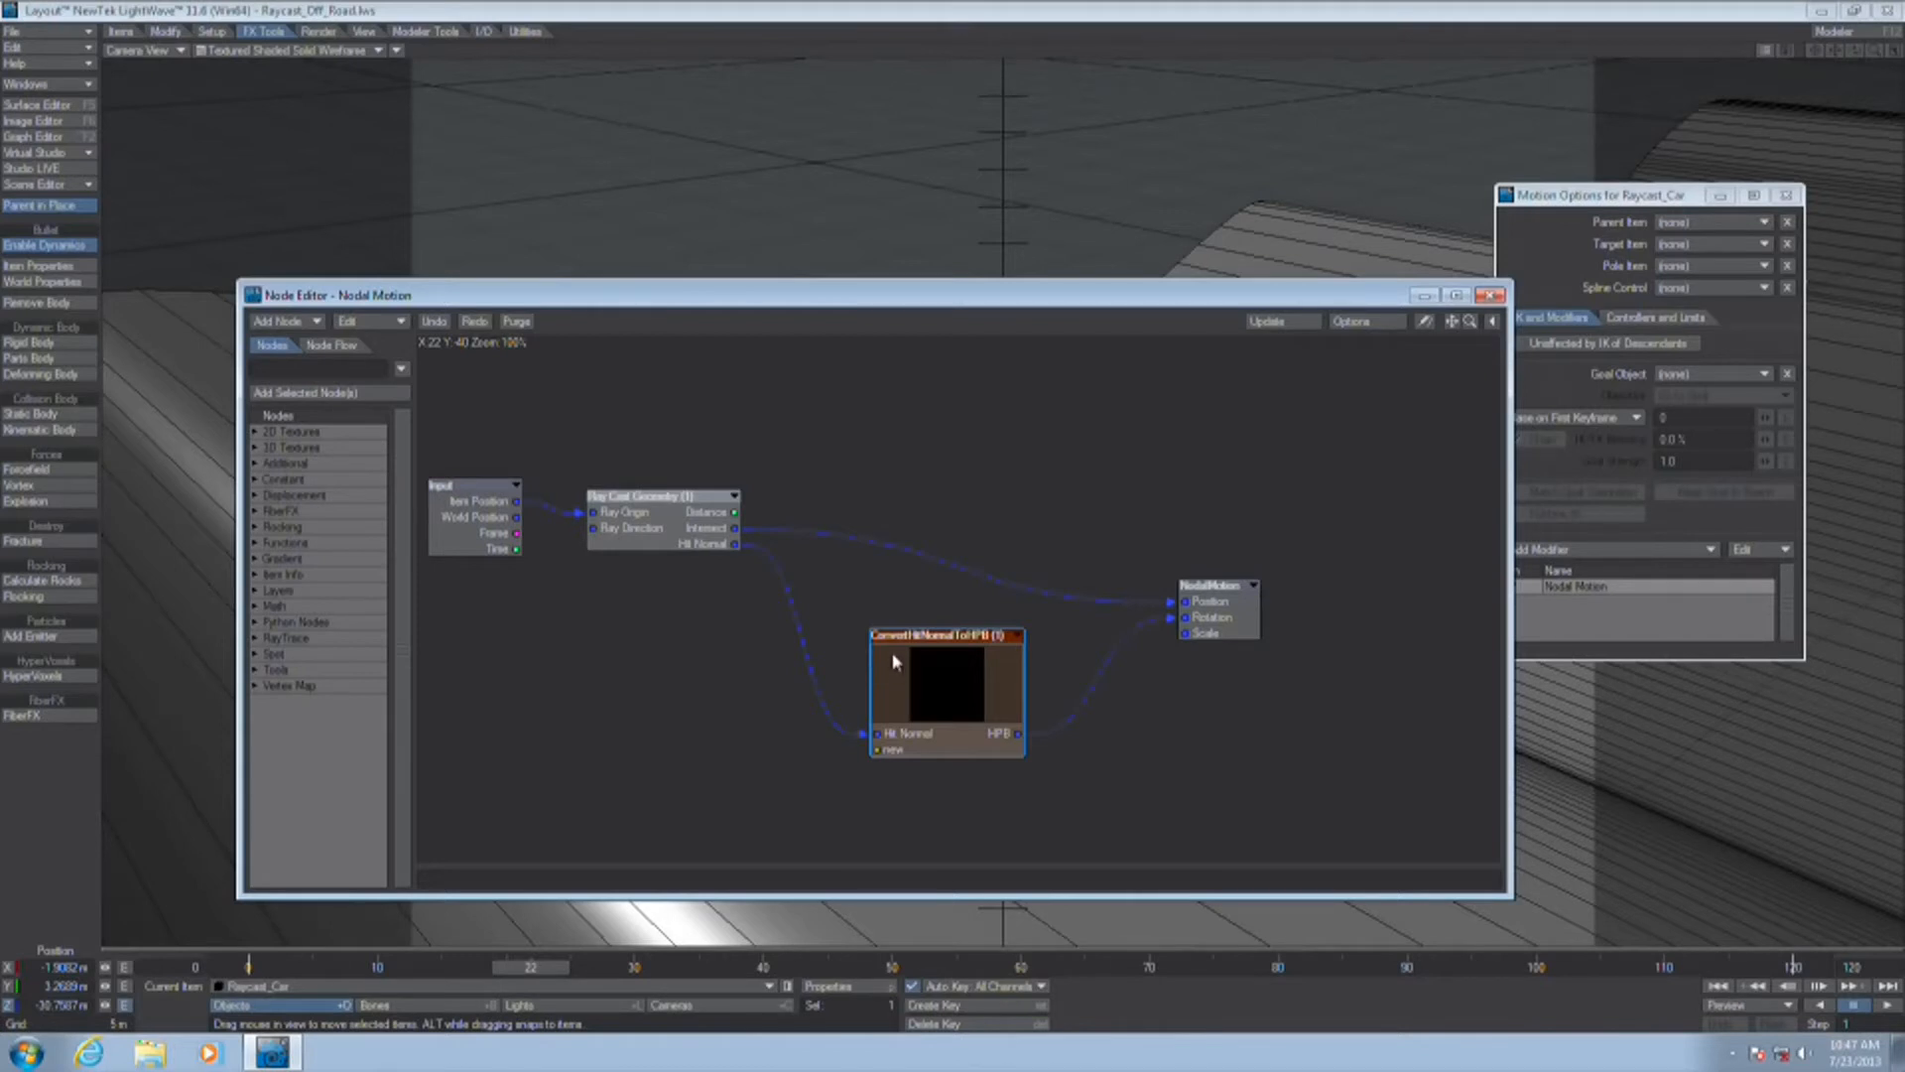
left_click_drag(917, 717, 898, 672)
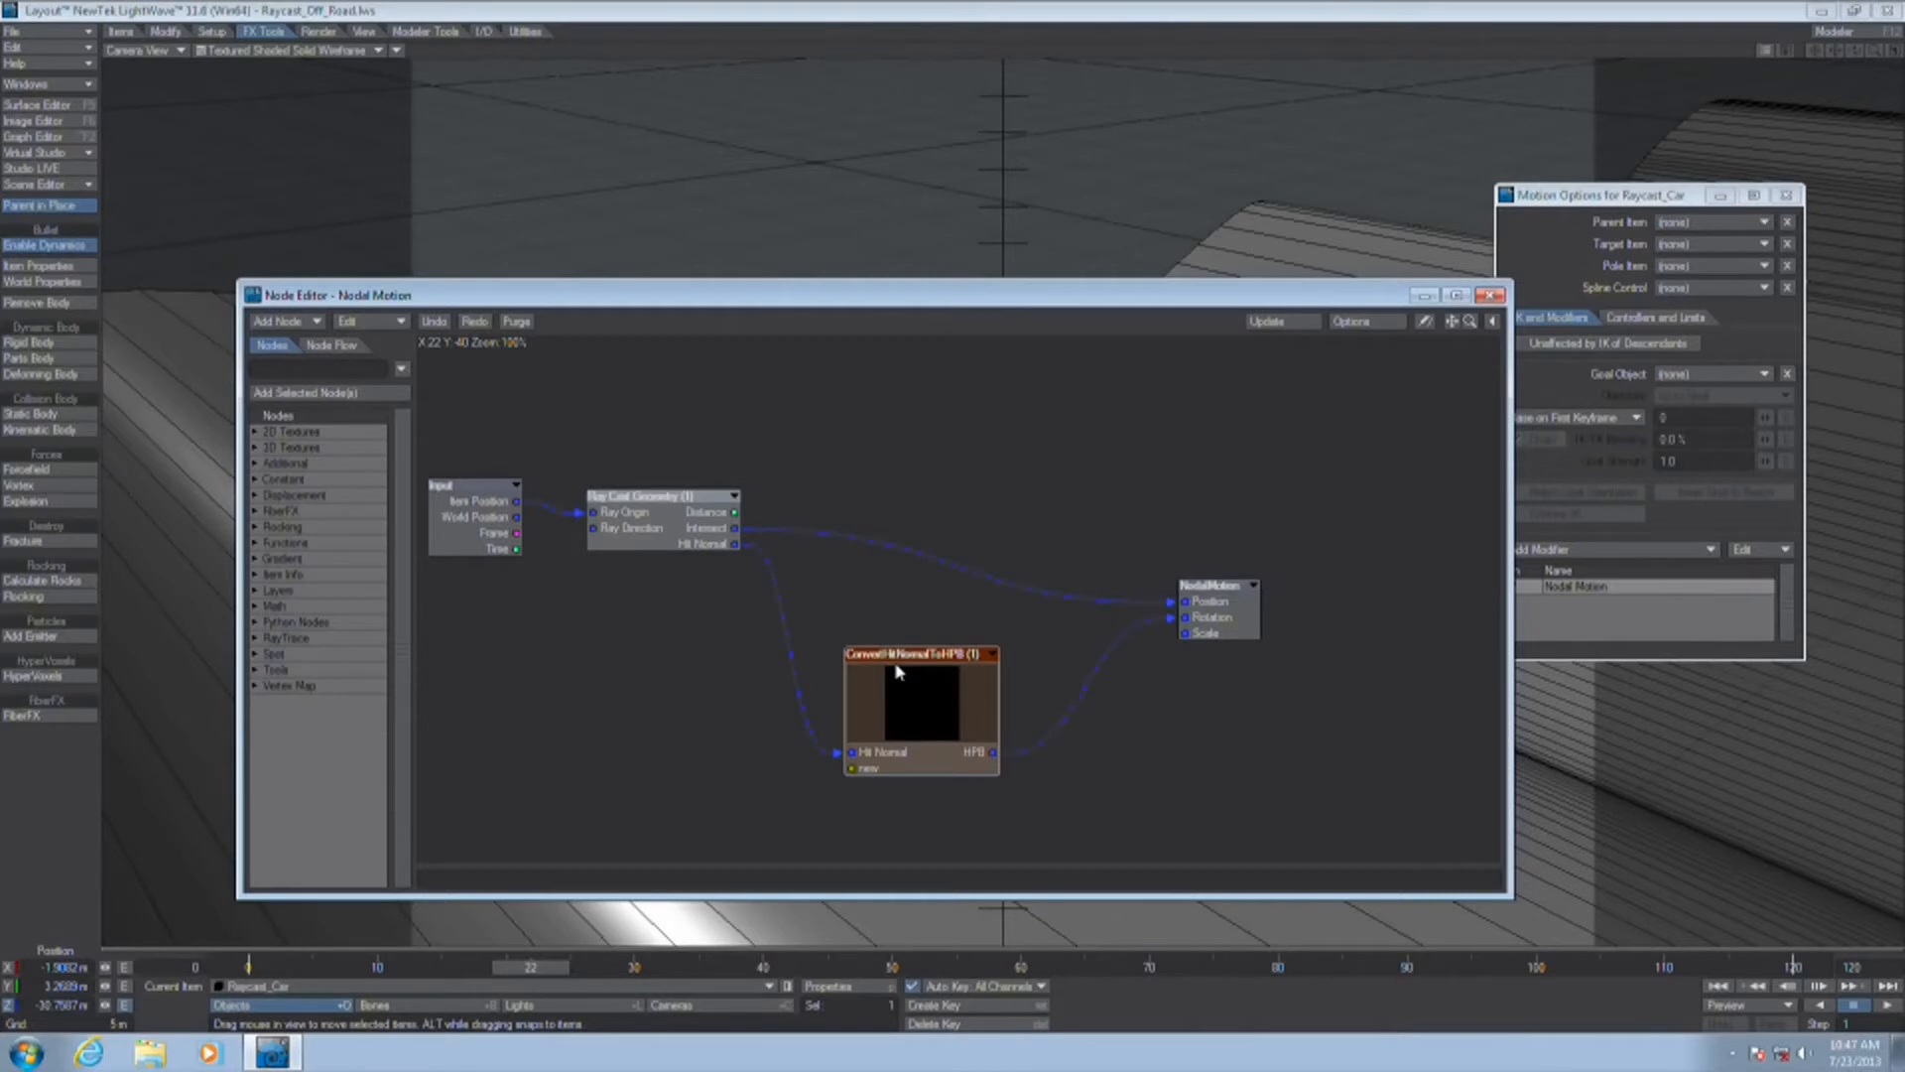
left_click_drag(918, 721, 938, 683)
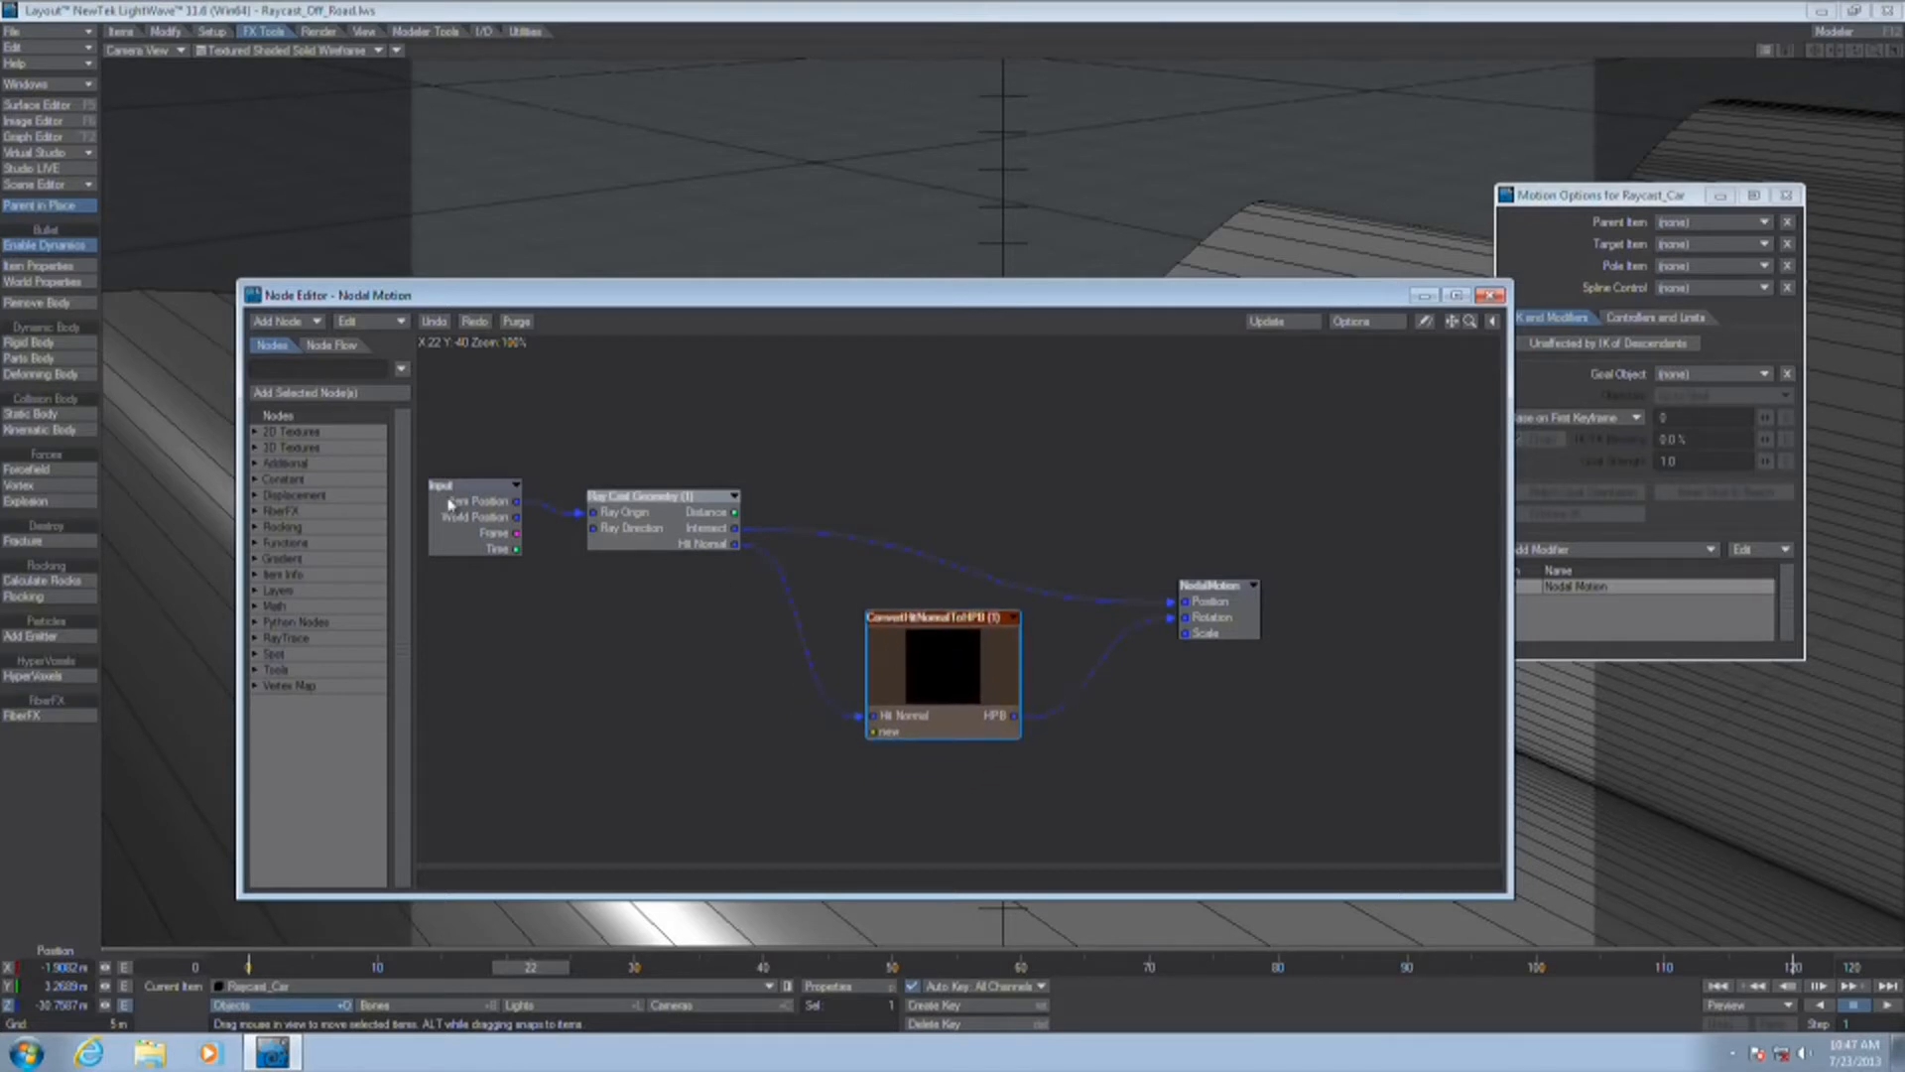
left_click_drag(461, 547, 459, 519)
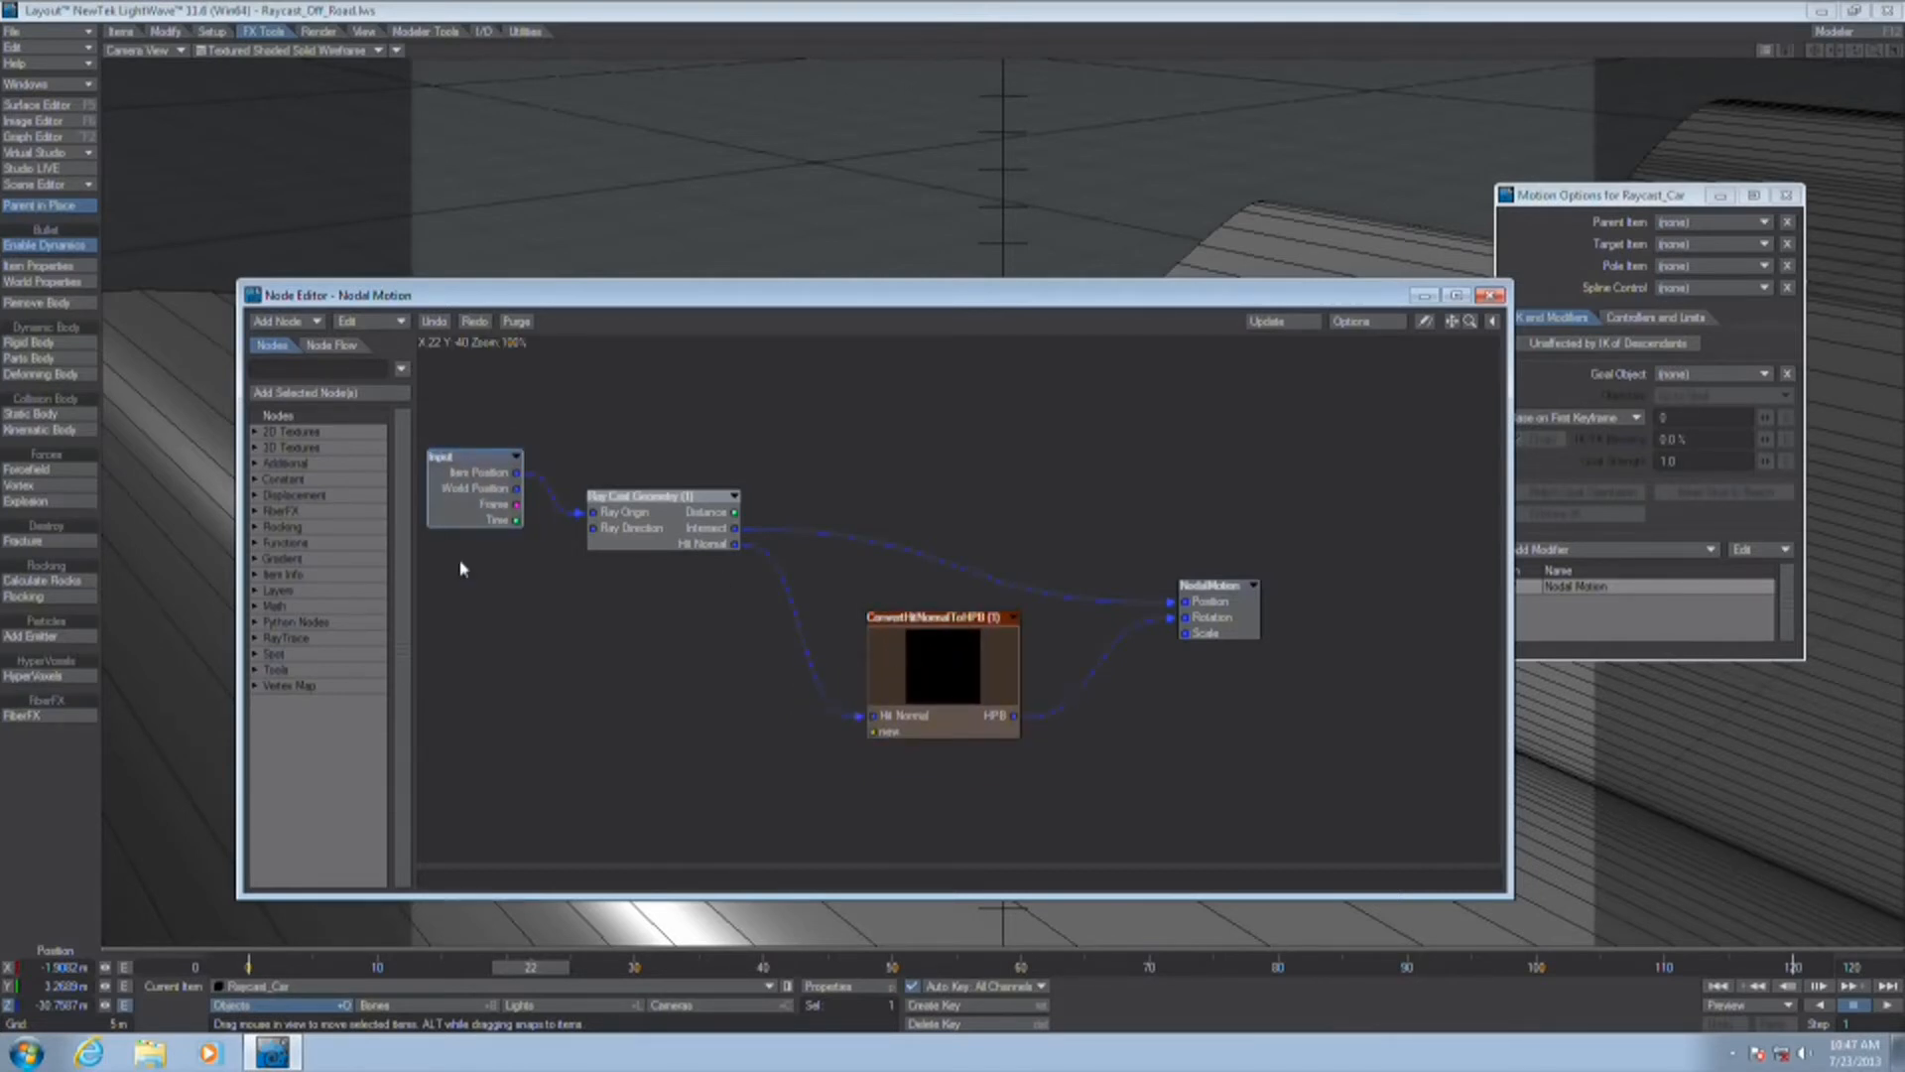
mouse_move(667, 507)
left_mouse_down()
mouse_move(699, 461)
mouse_move(672, 523)
left_mouse_up()
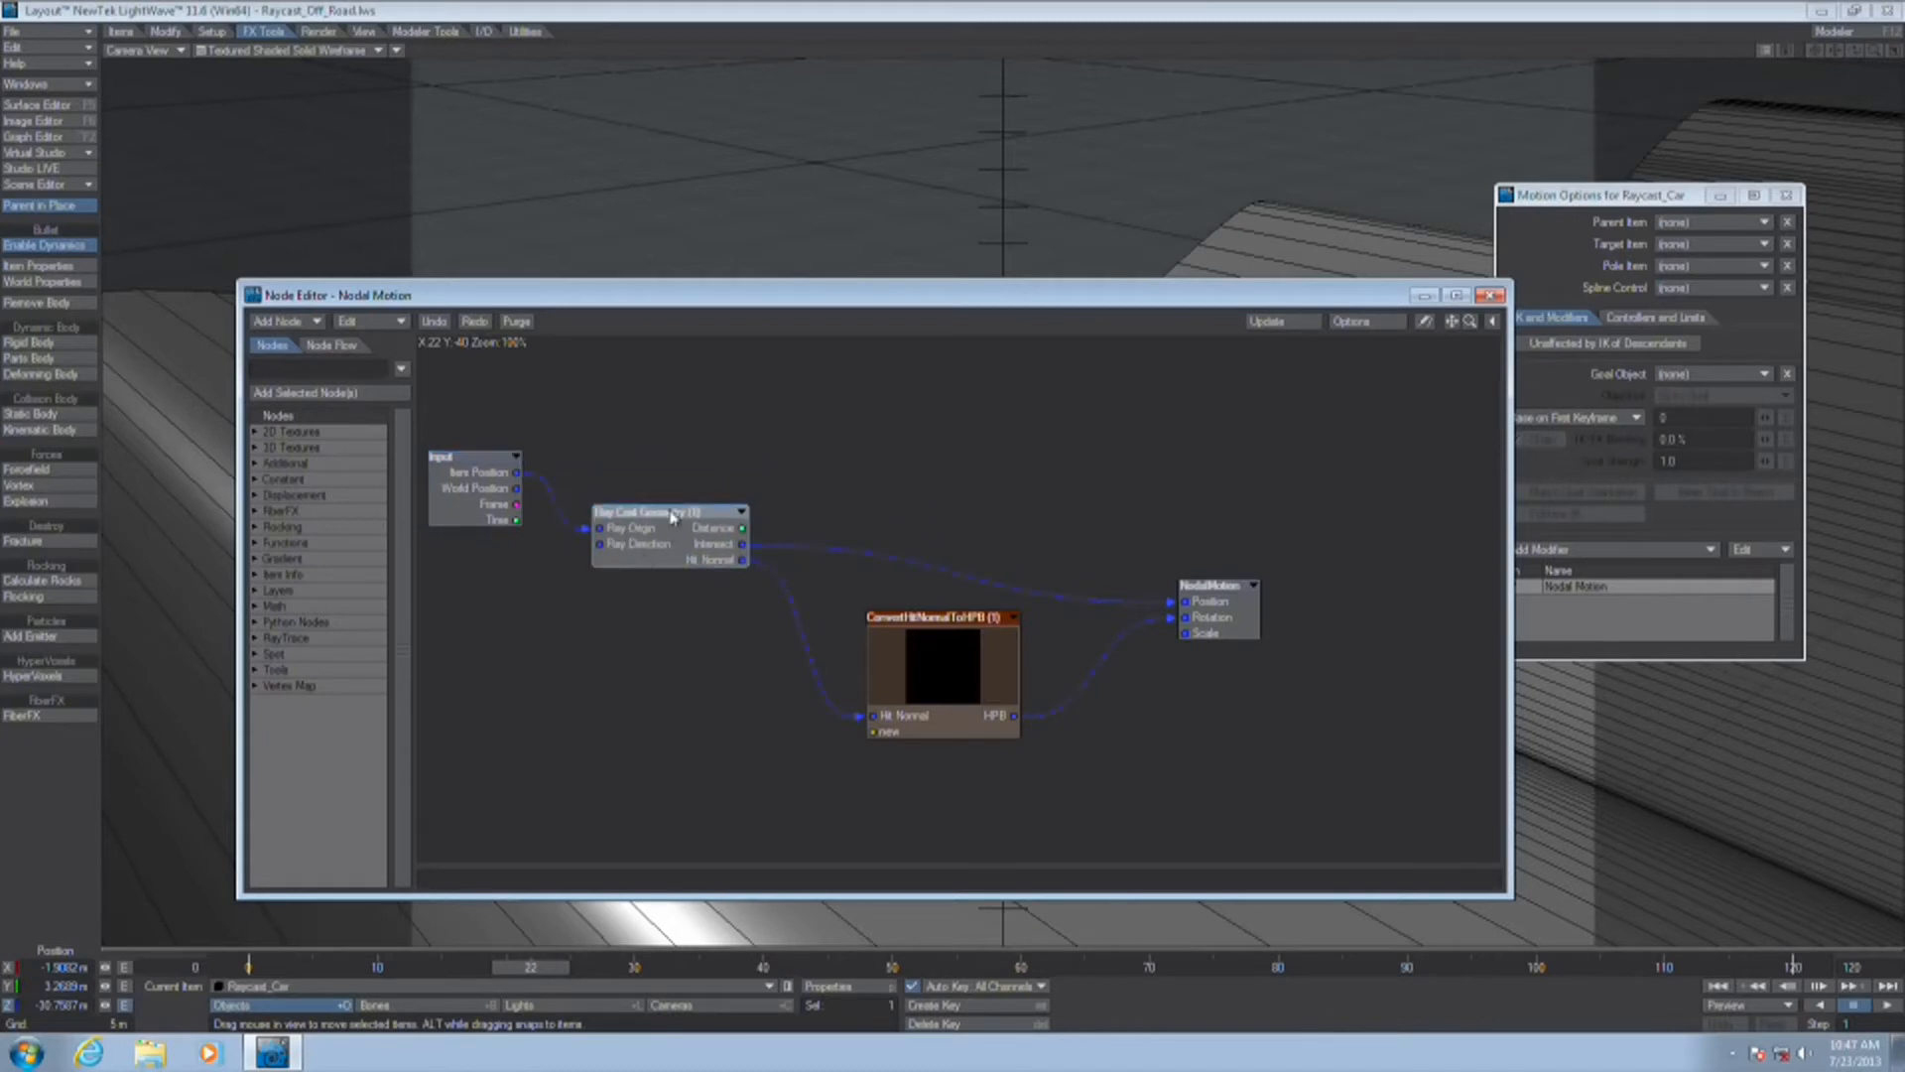
left_click_drag(1241, 624, 1279, 564)
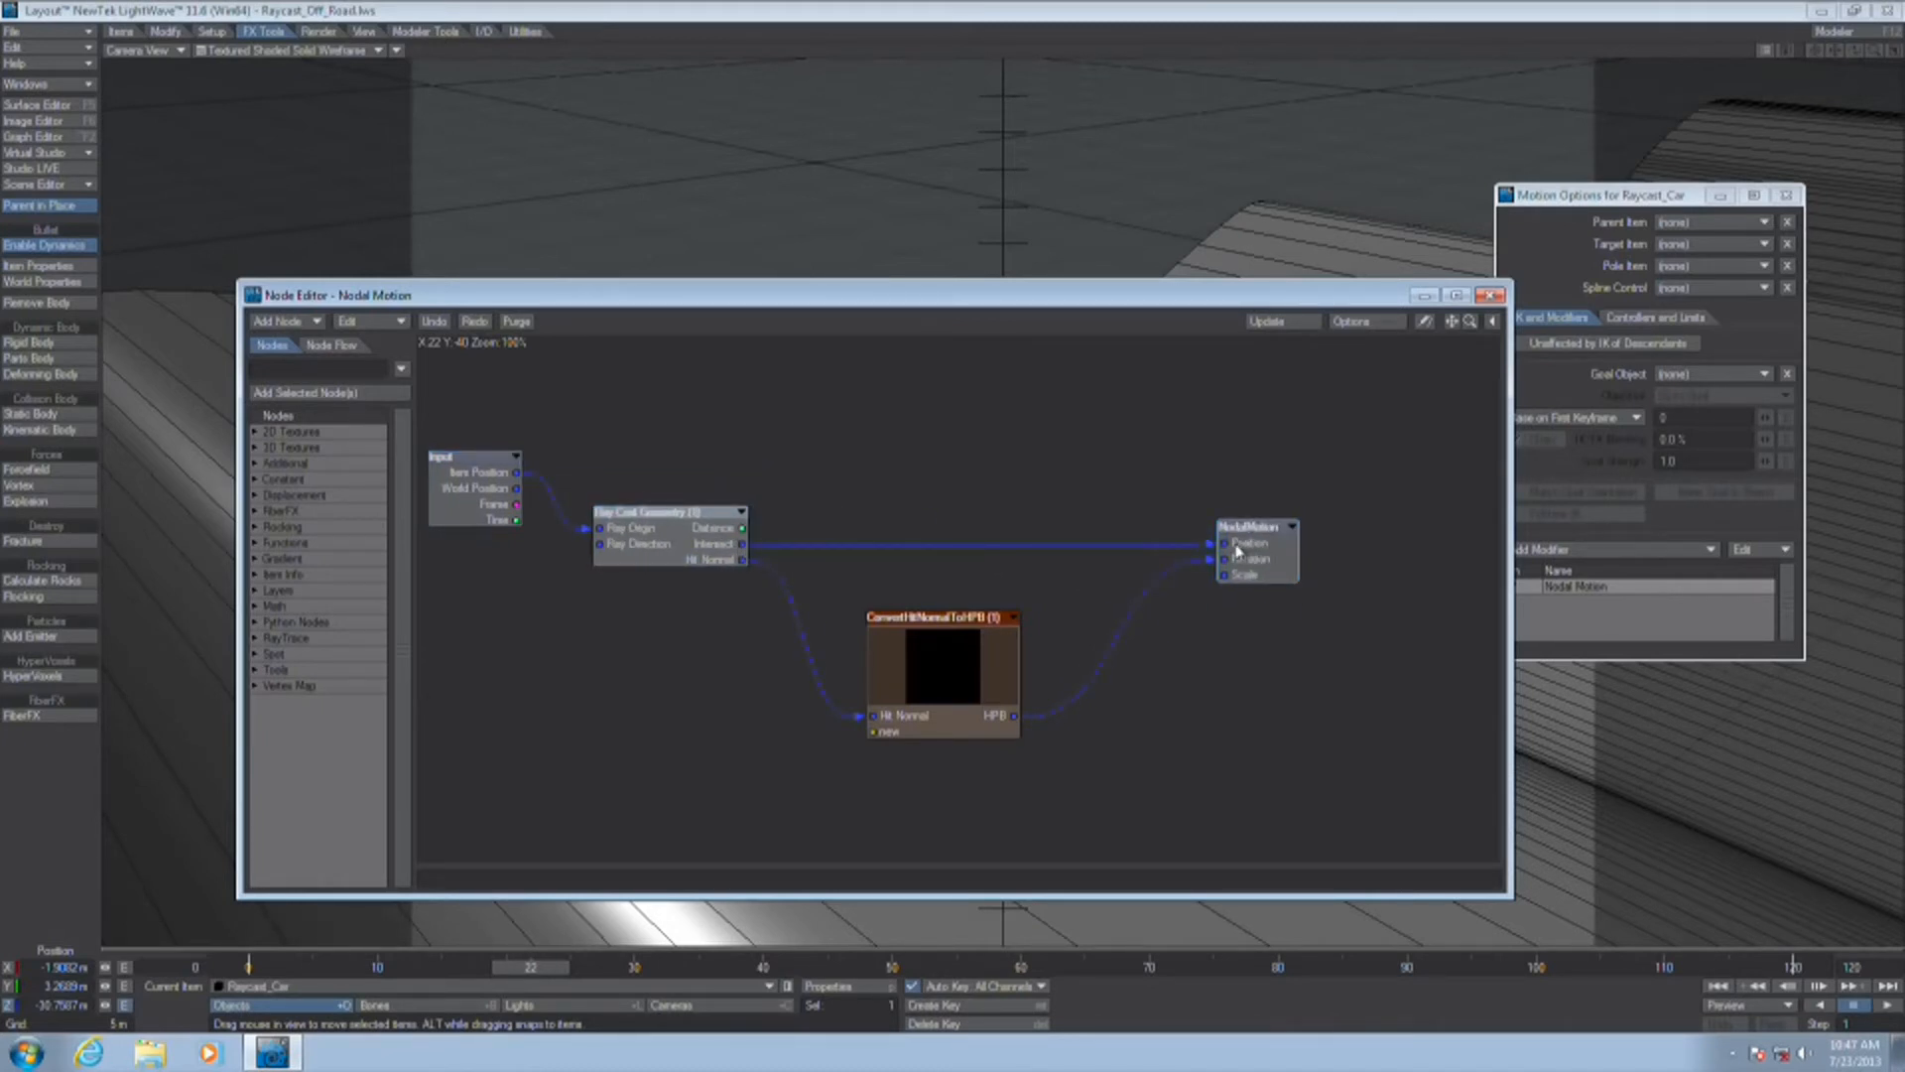
Look inside the ConvertHitNormalToHPB compound node, return to the main node network and shift the compound slightly
double_click(954, 659)
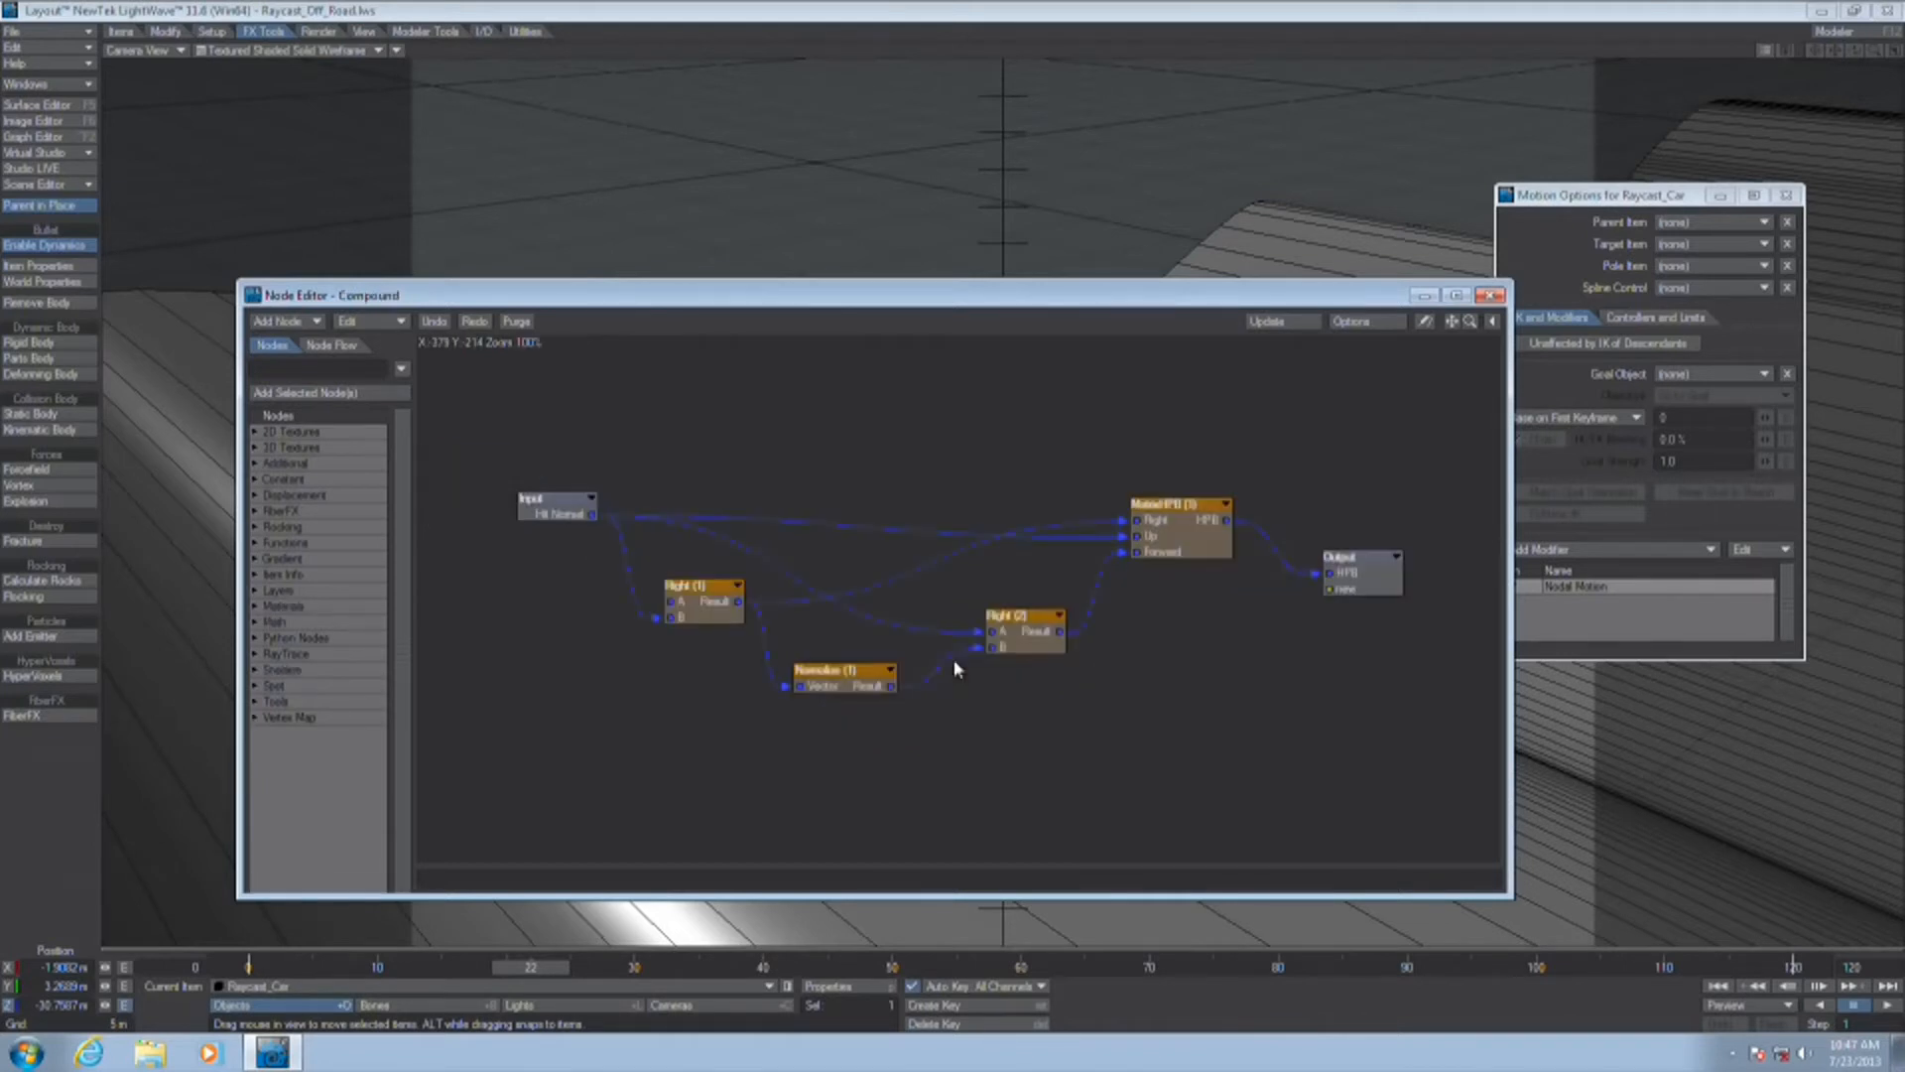
left_click(551, 517)
double_click(525, 516)
left_click_drag(959, 692, 1000, 678)
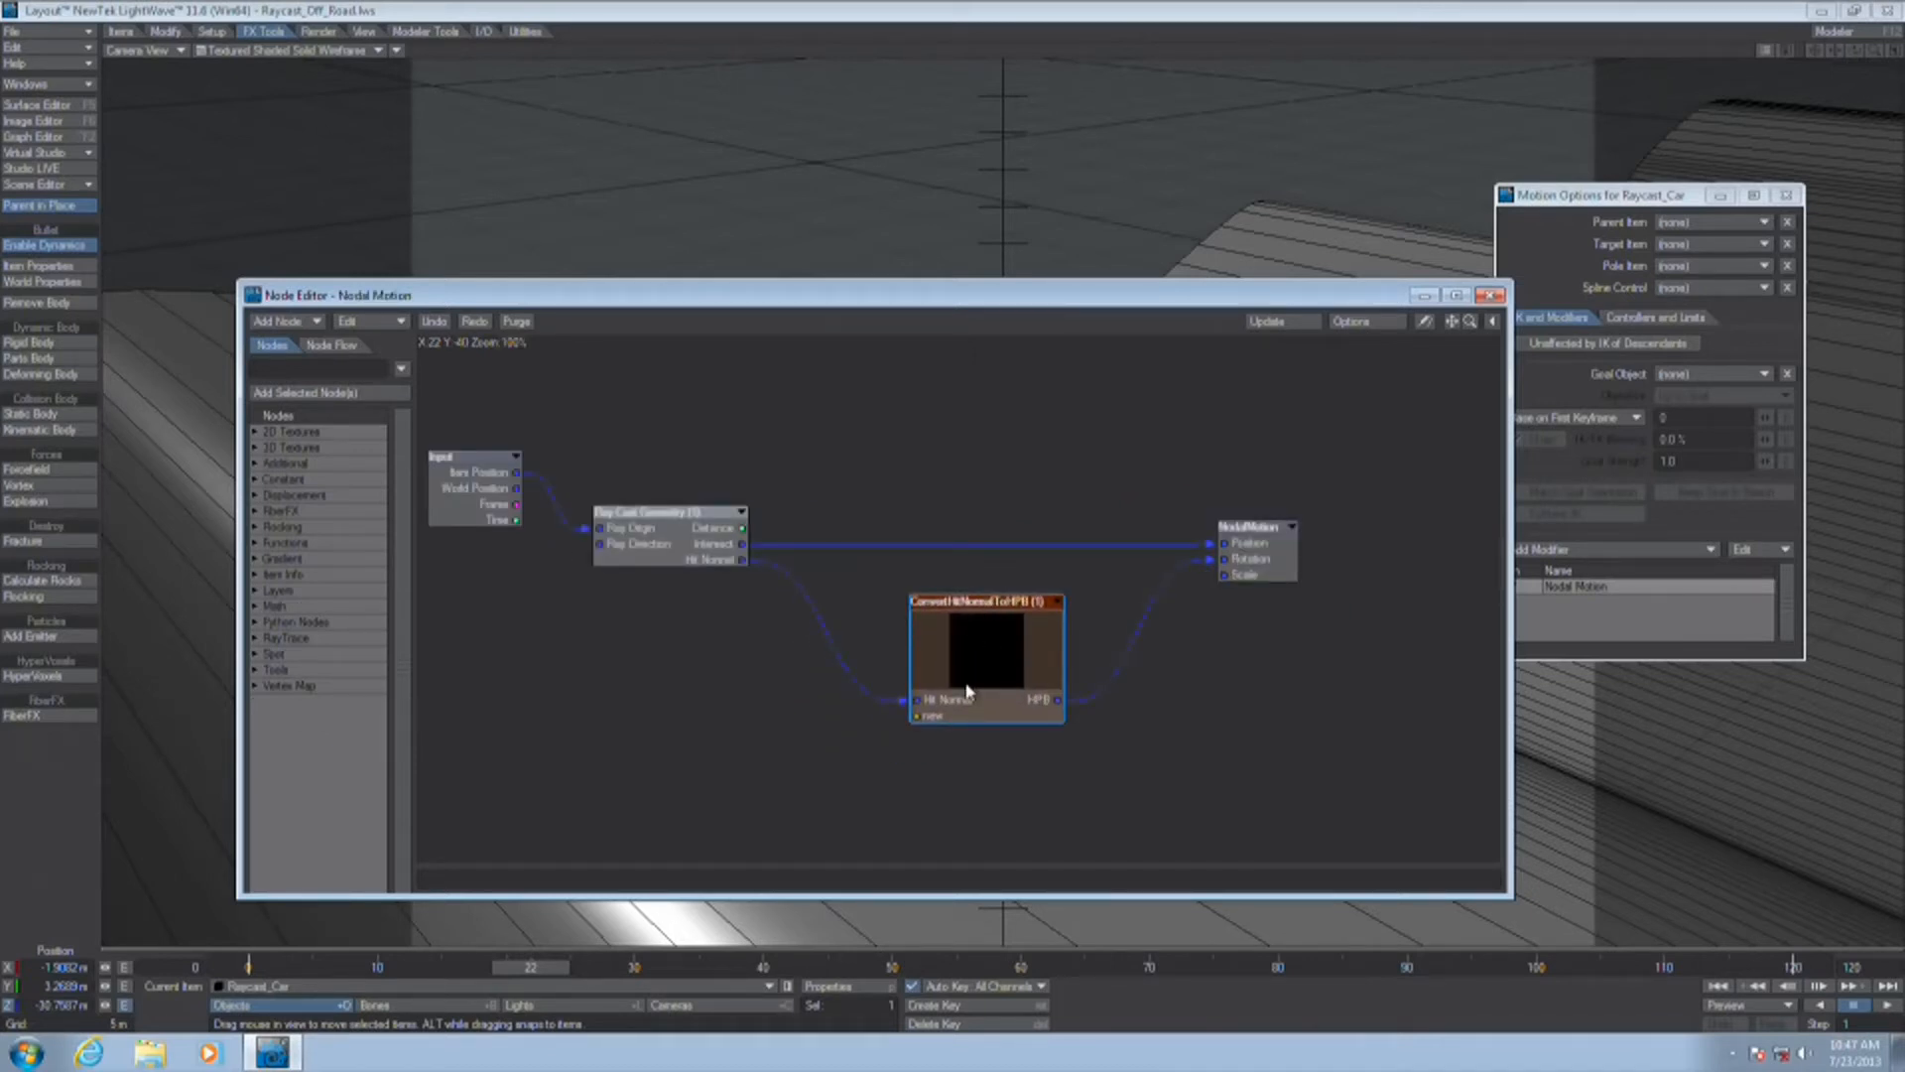
Reopen the ConvertHitNormalToHPB compound and spread out its Input, Right (1), Right (2) and HPB conversion nodes
double_click(1002, 708)
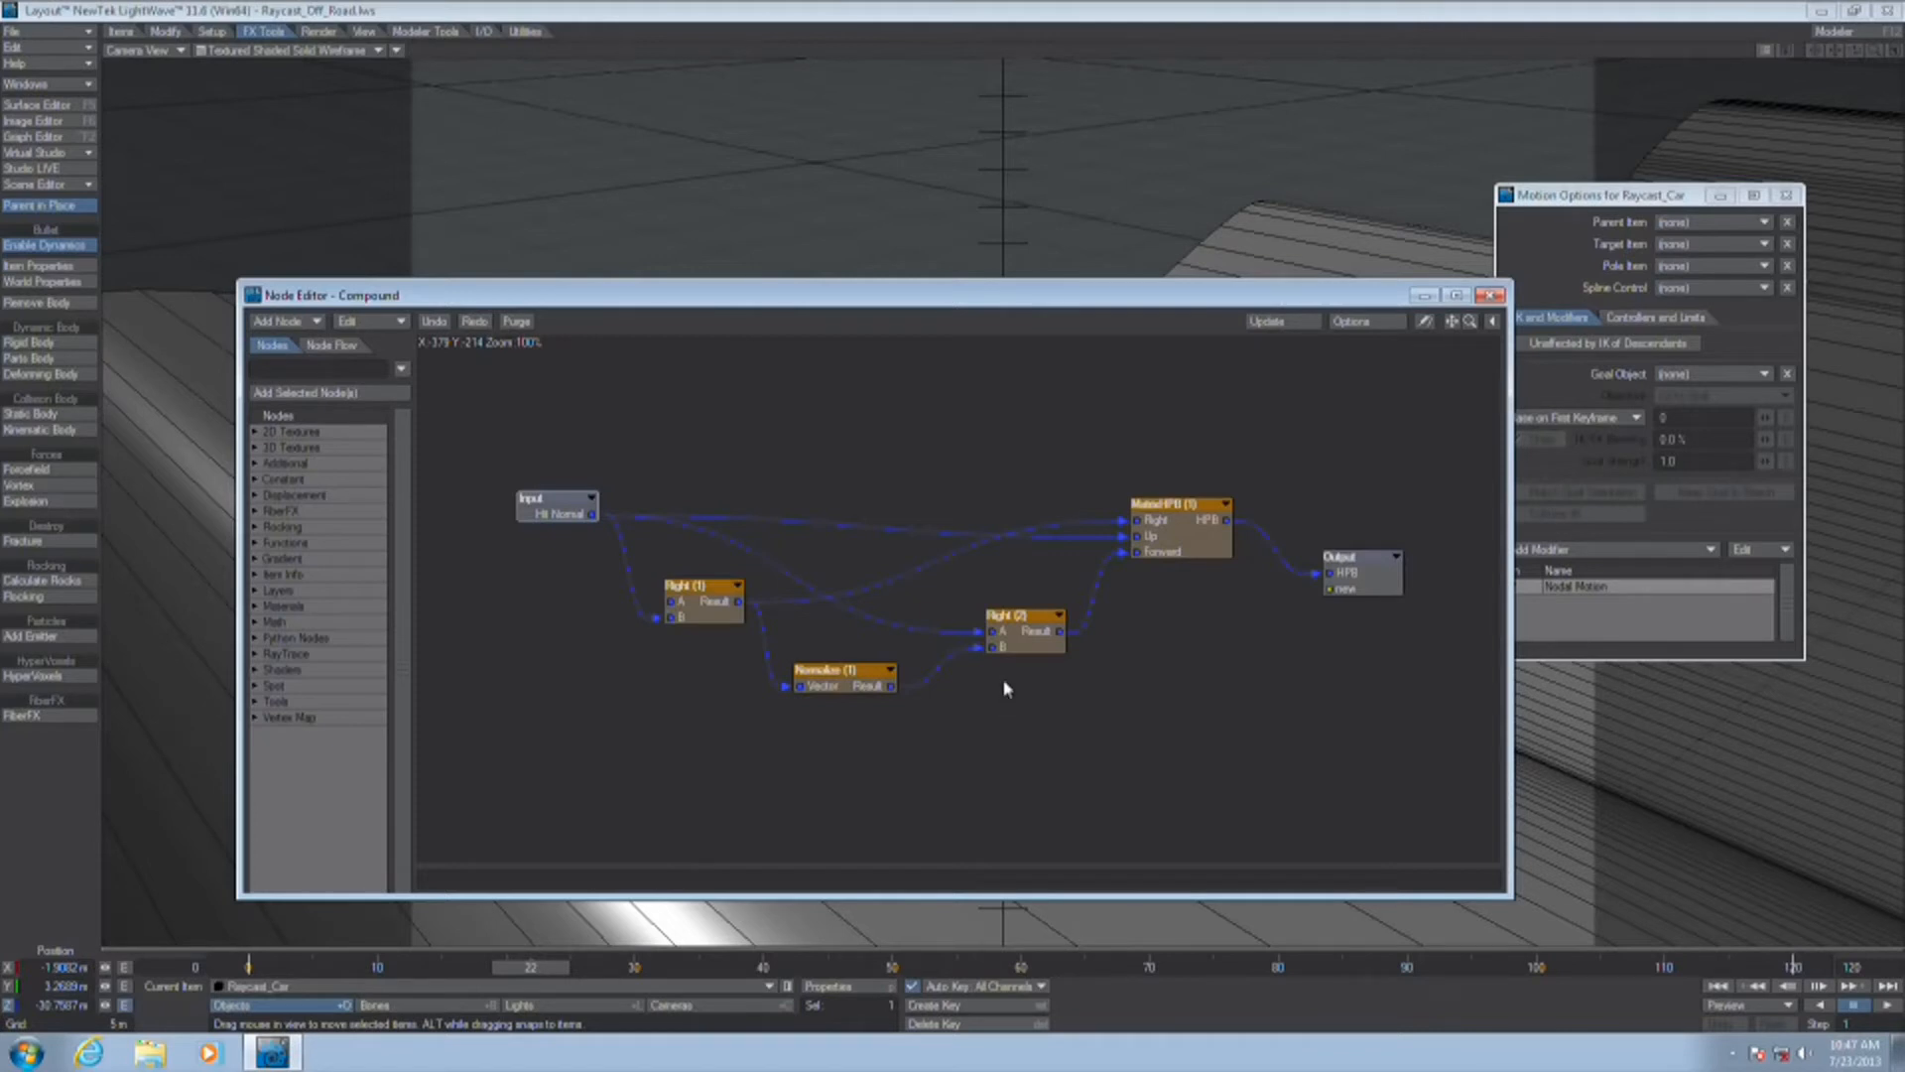
mouse_move(685, 601)
left_mouse_down()
mouse_move(722, 609)
mouse_move(712, 467)
mouse_move(657, 601)
left_mouse_up()
left_click_drag(552, 514, 545, 439)
left_click_drag(1194, 553, 1184, 469)
left_click_drag(1039, 645, 1095, 626)
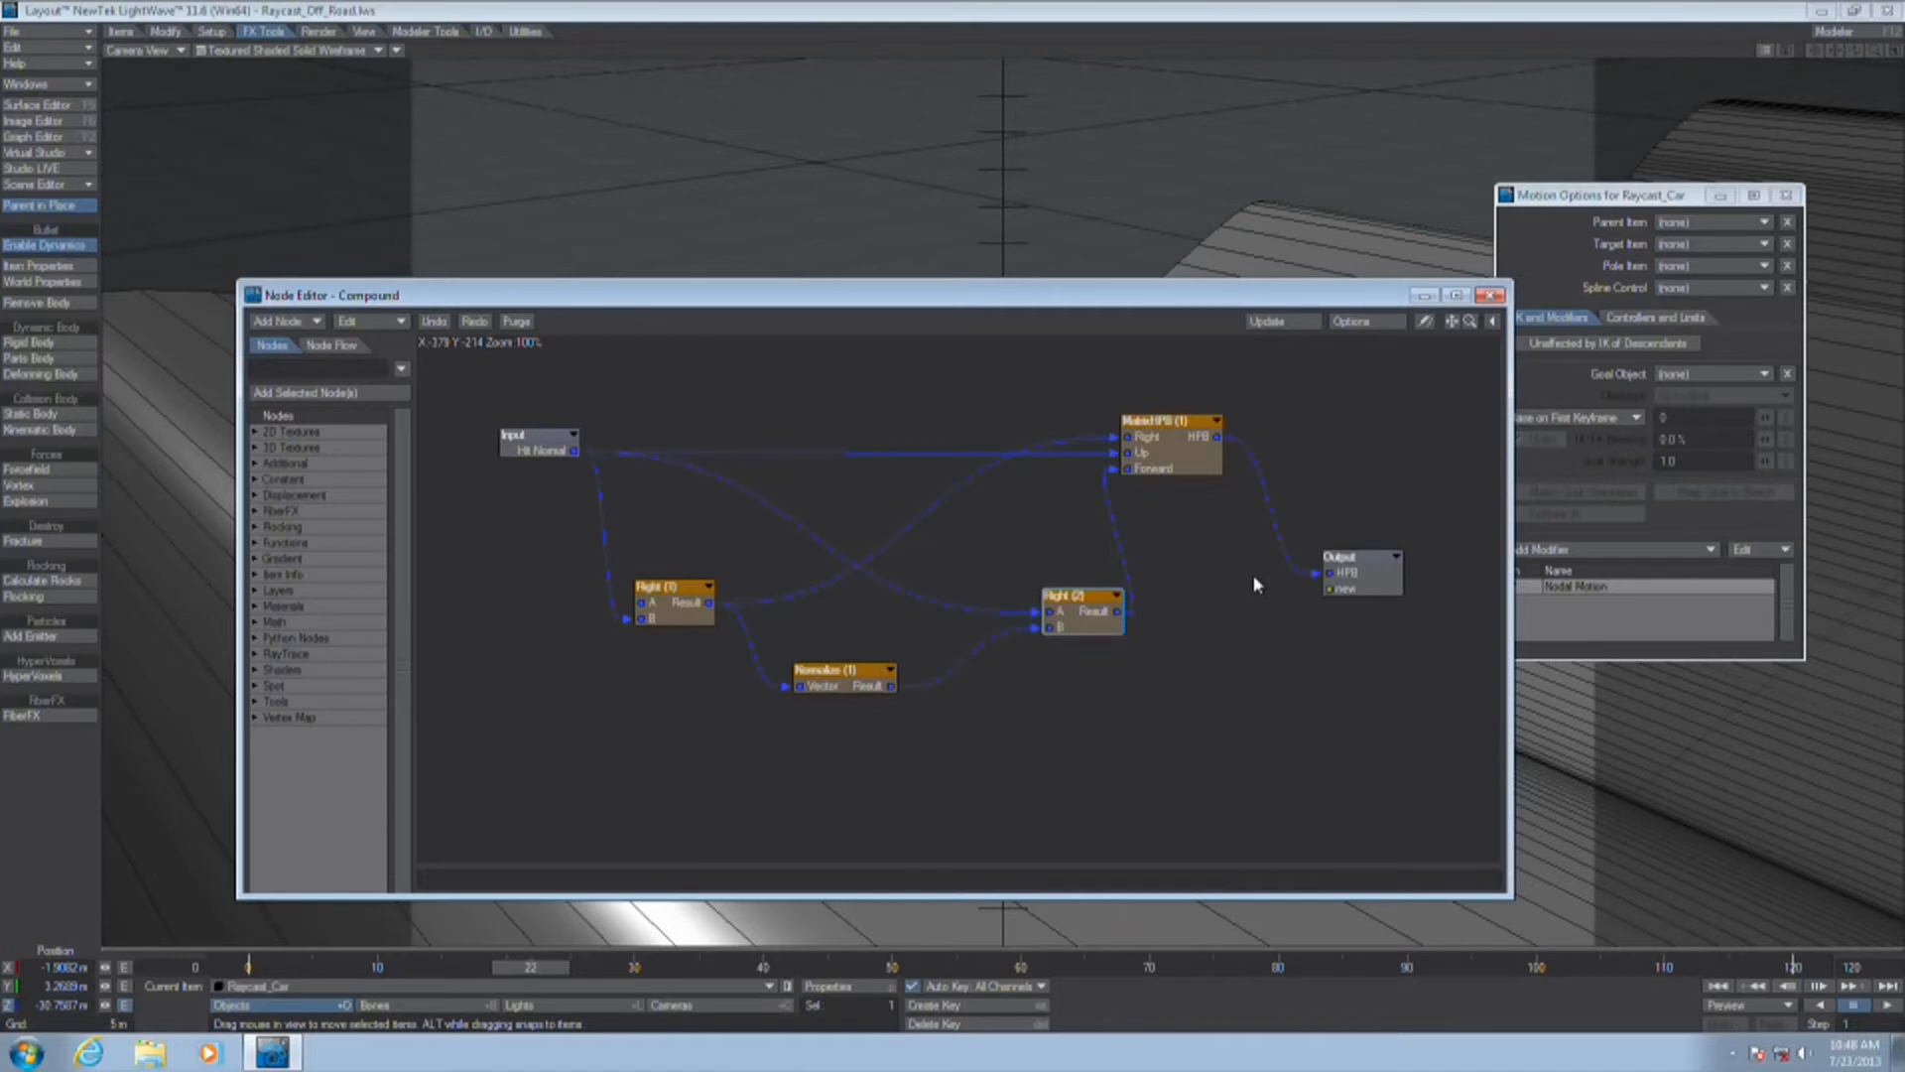
left_click_drag(1195, 460, 1225, 486)
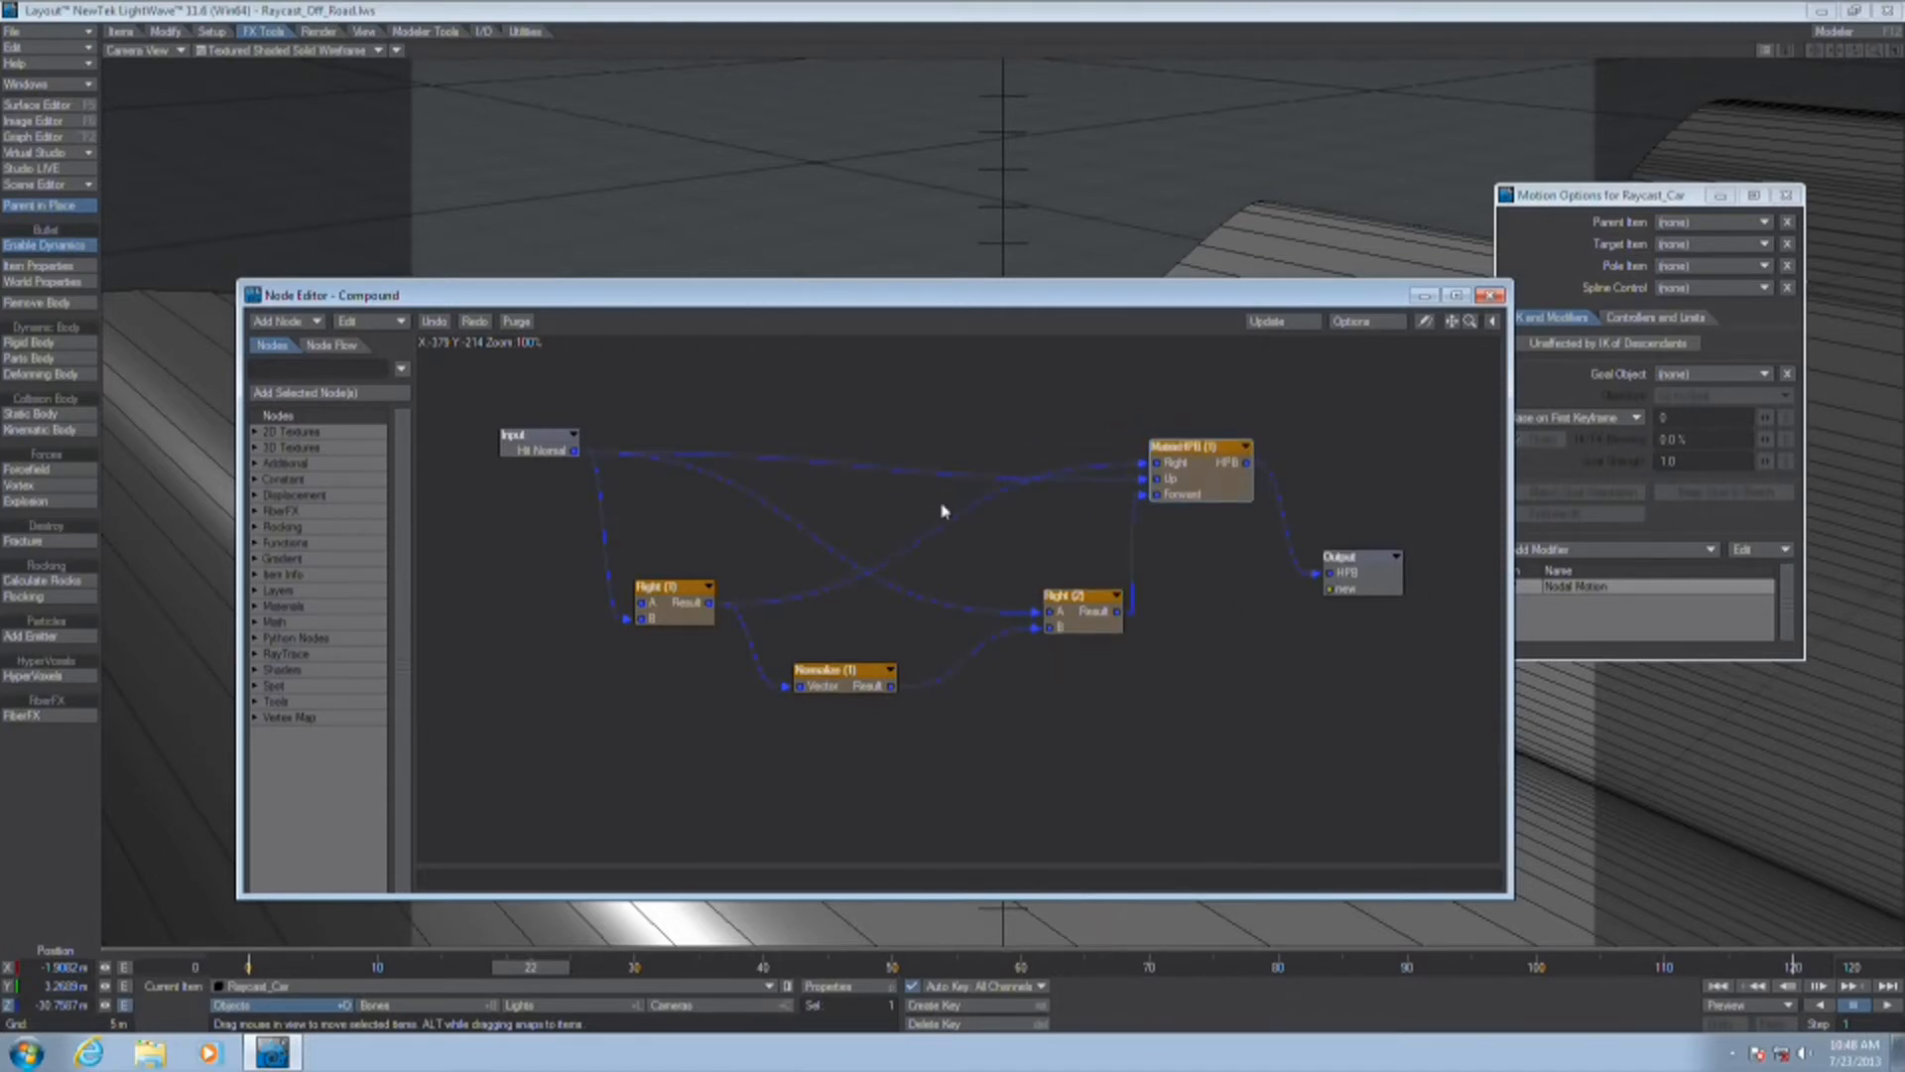
Leave the compound, close the node editor and return the timeline to frame 0
double_click(1376, 588)
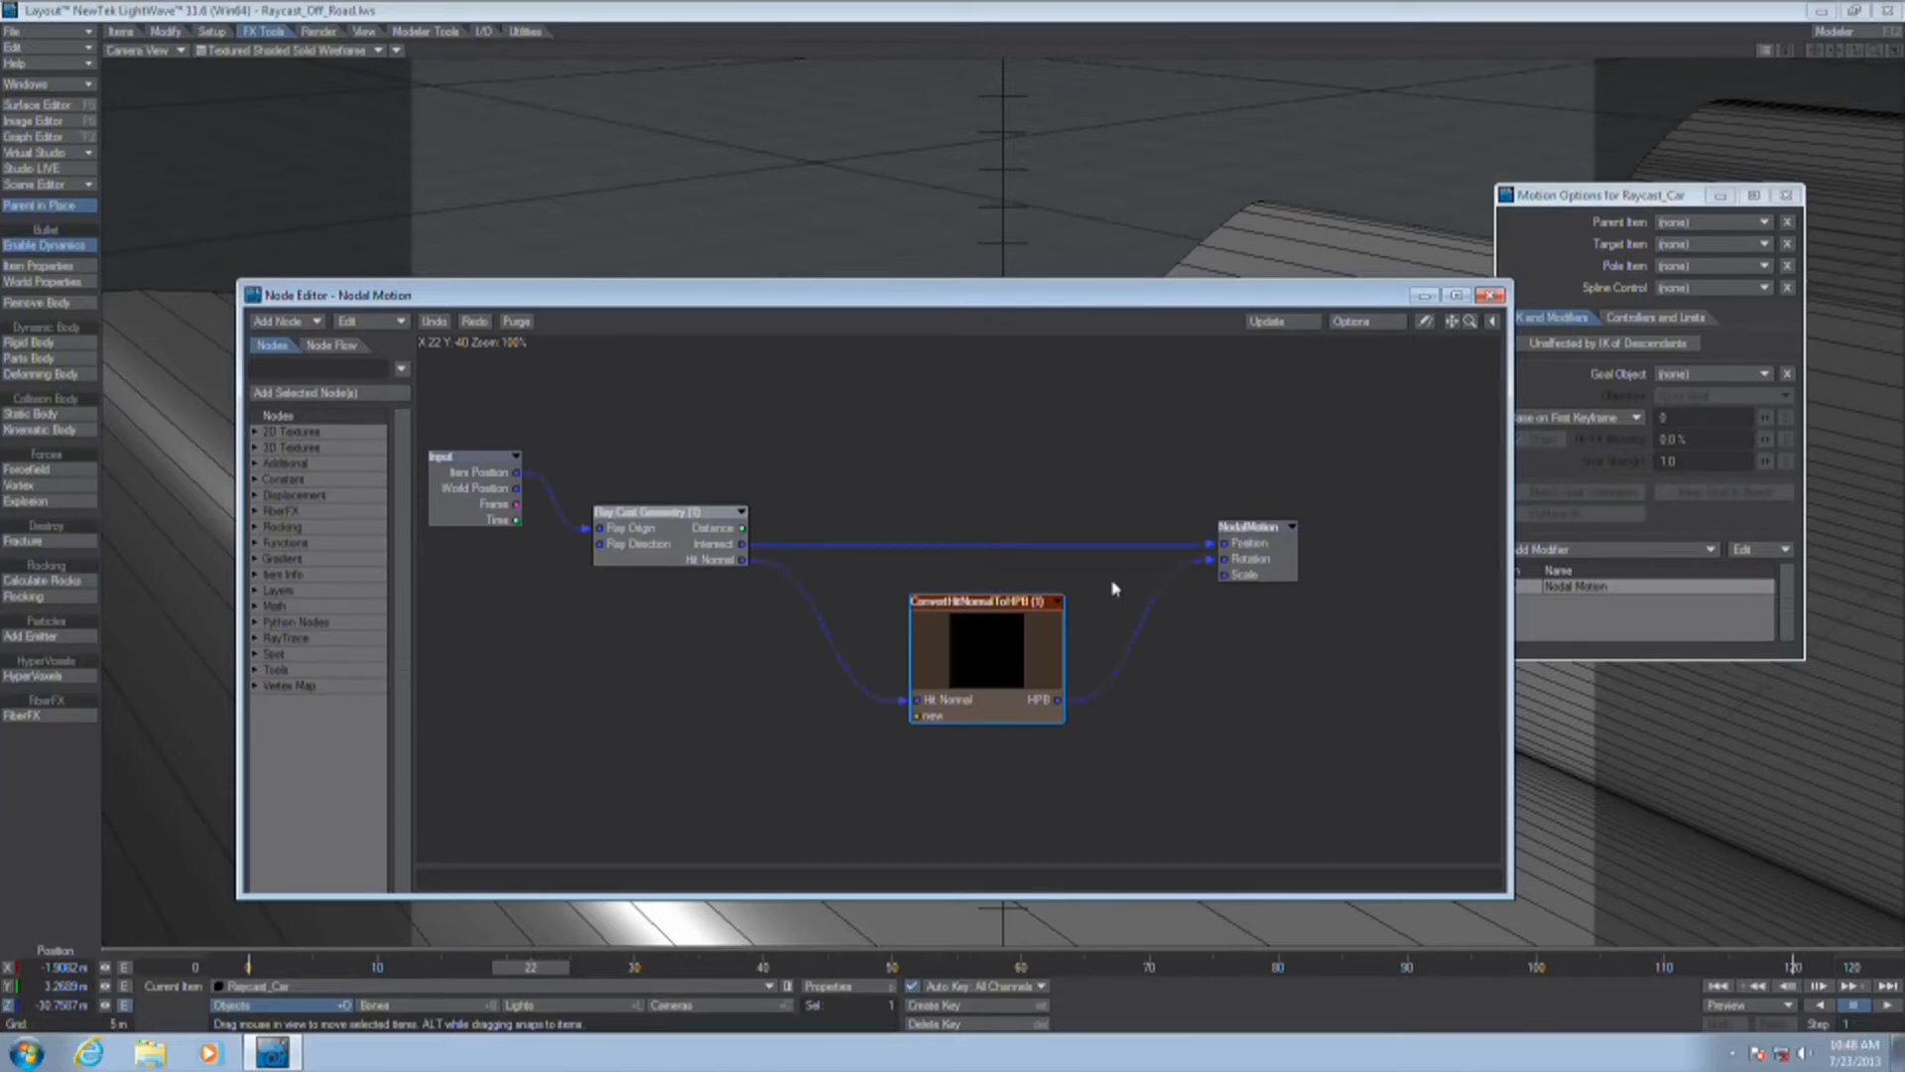
left_click(1489, 295)
left_click_drag(496, 974, 249, 967)
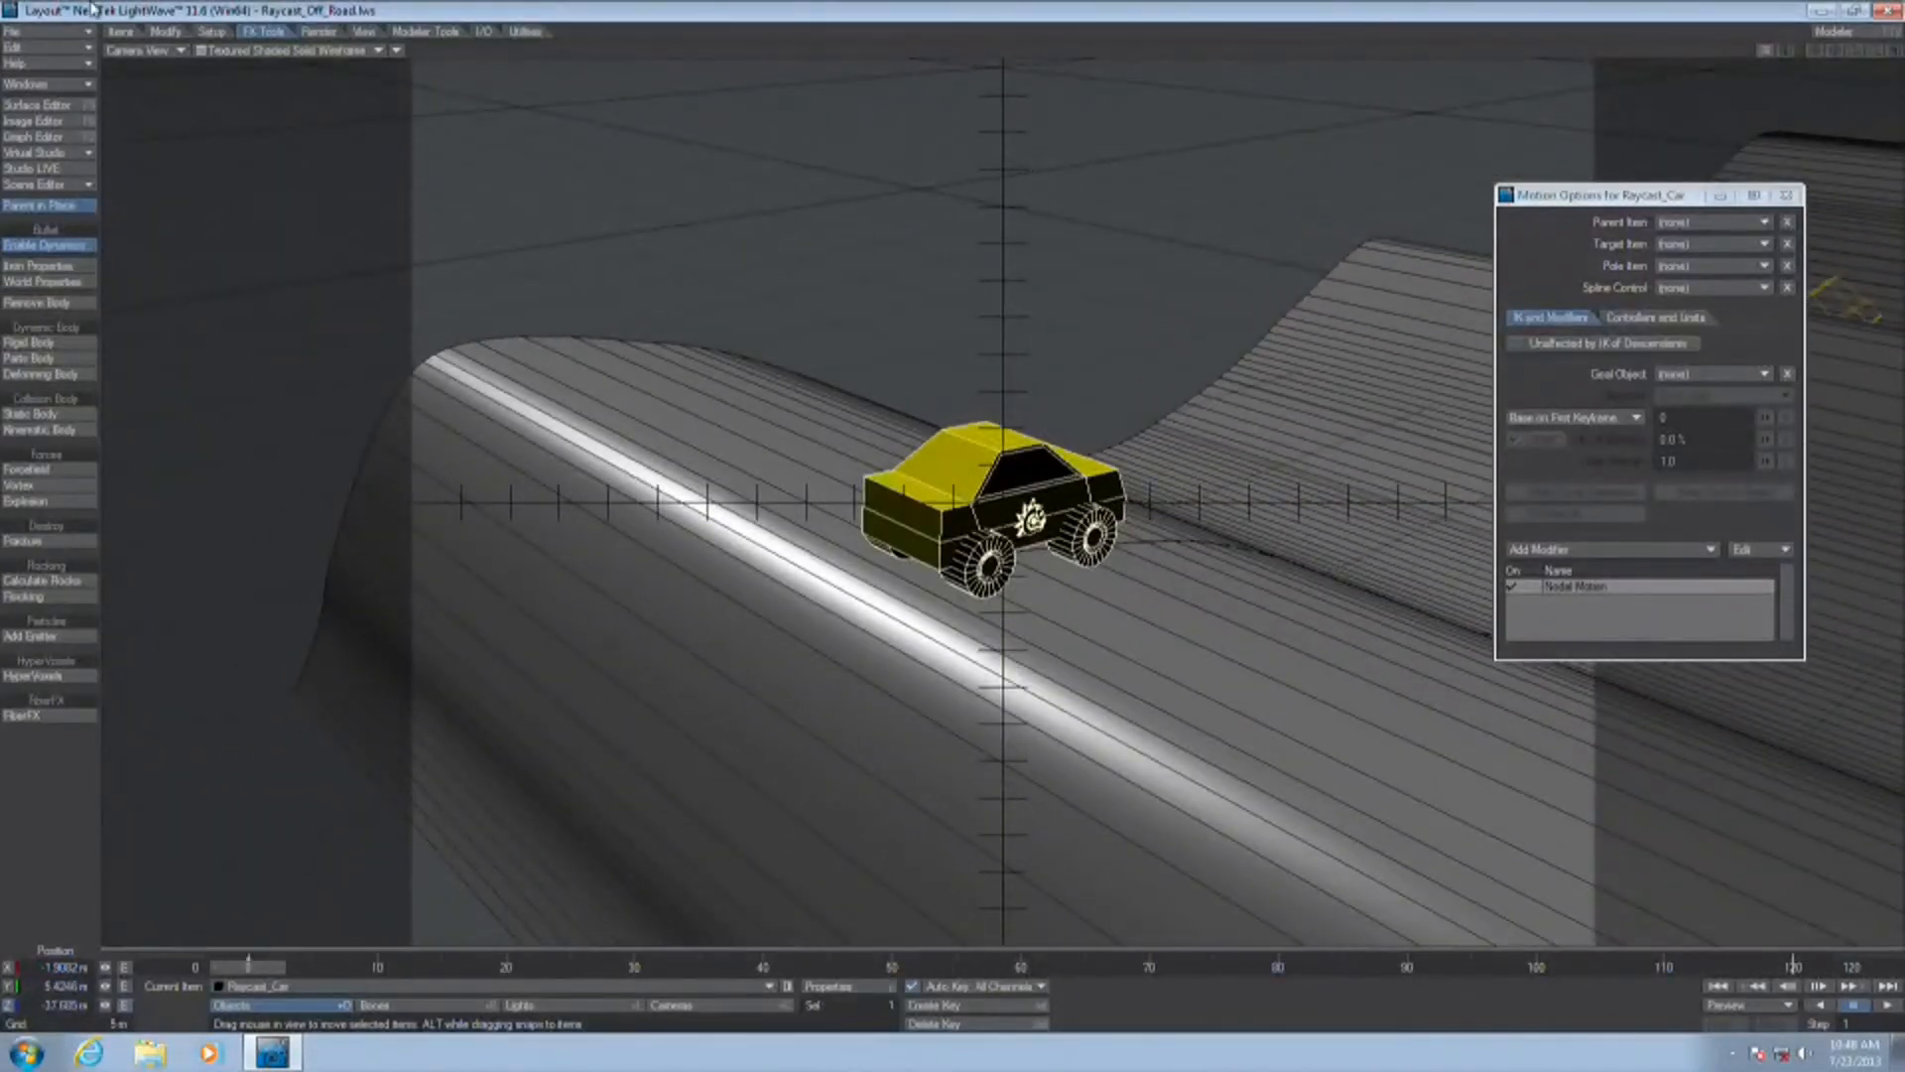
Load the Raycast_Reflect scene without saving the off-road changes and close the leftover Motion Options window
left_click(44, 31)
mouse_move(69, 42)
left_click(248, 40)
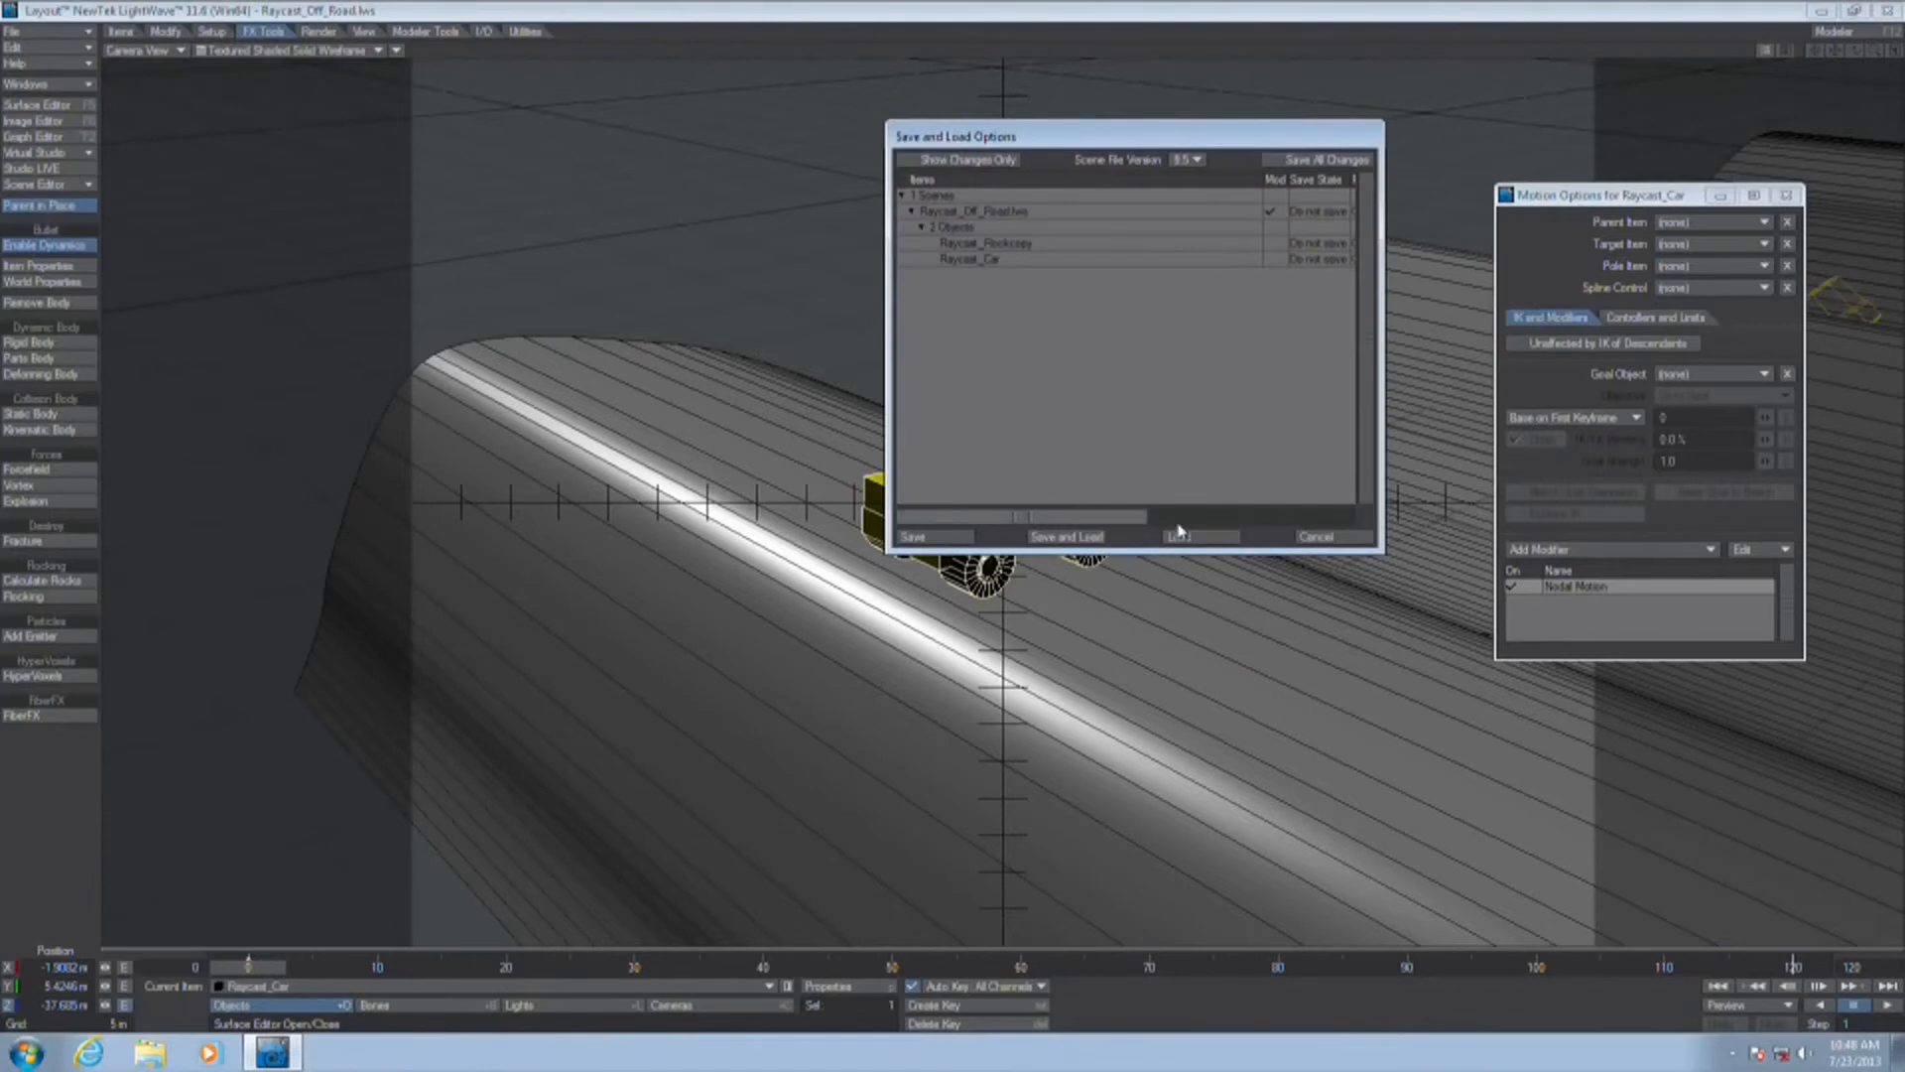
left_click(1221, 536)
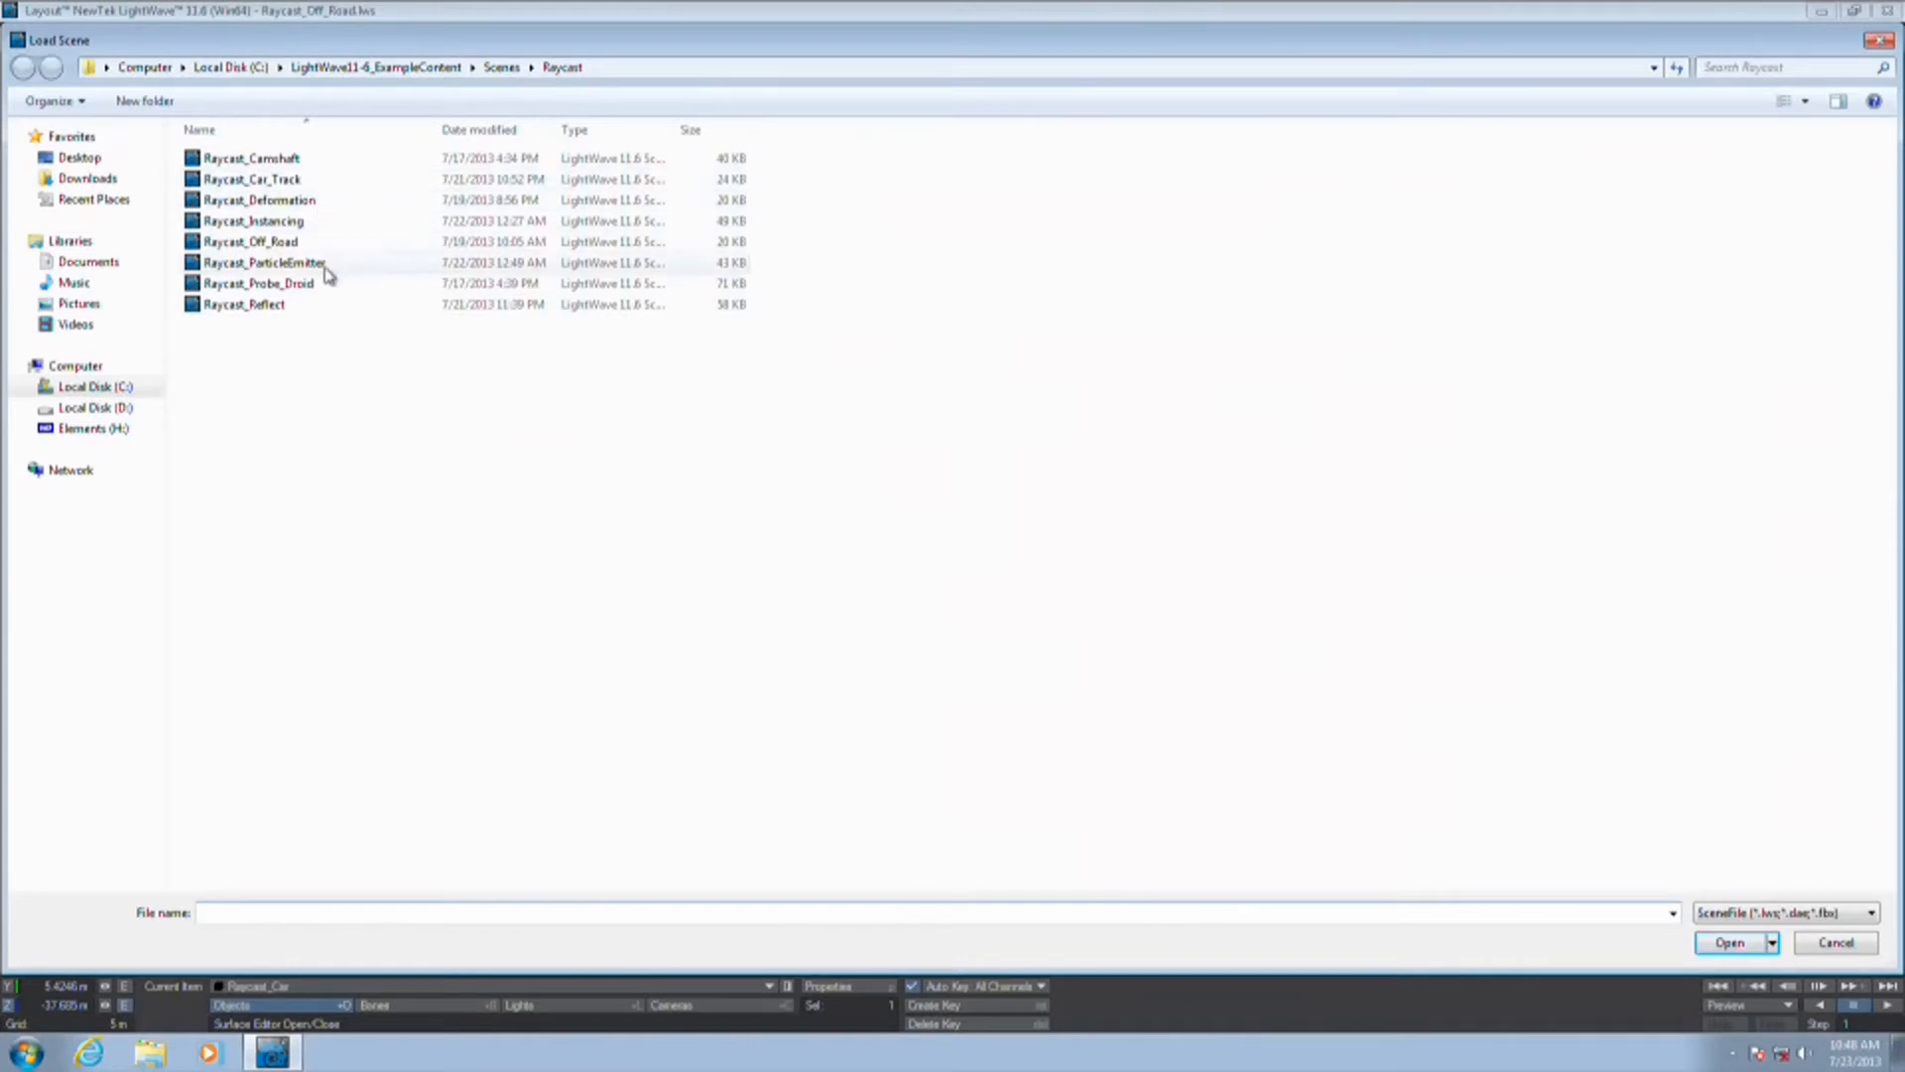
double_click(311, 304)
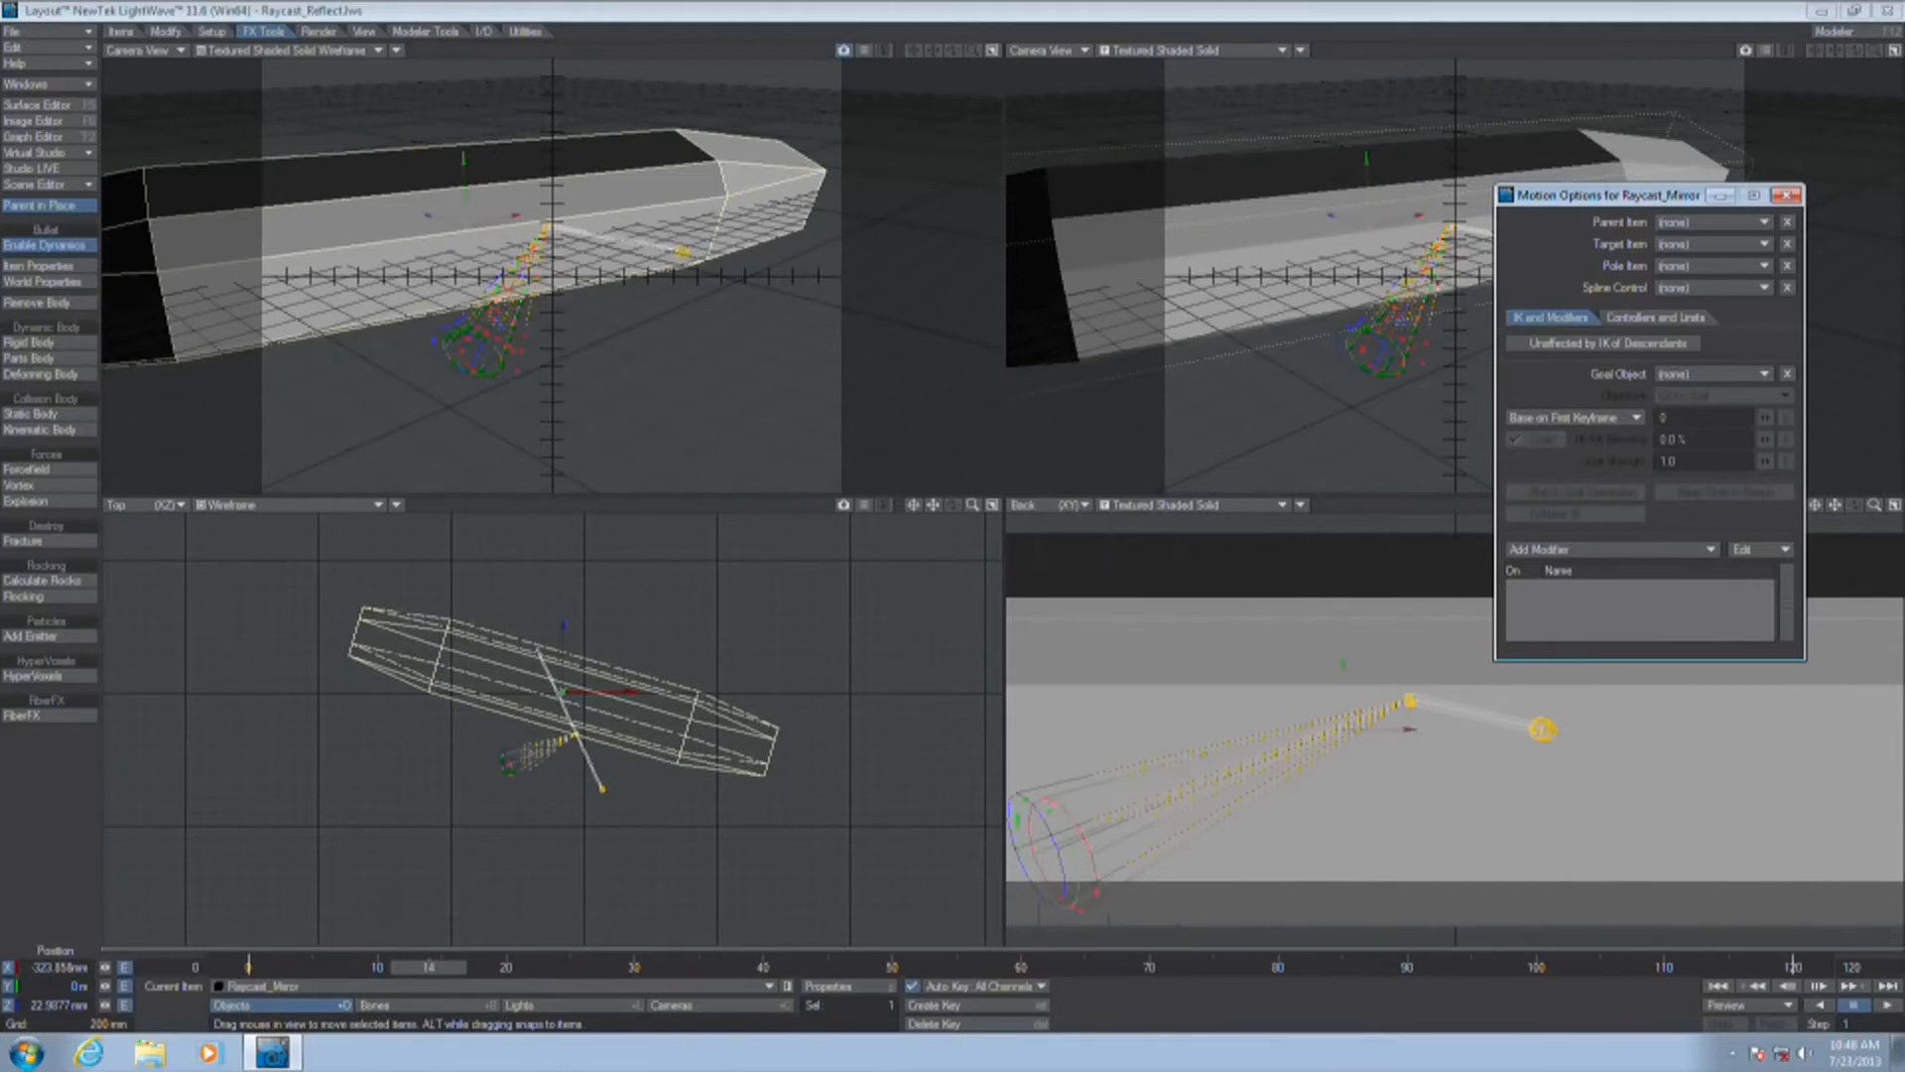
left_click(1787, 195)
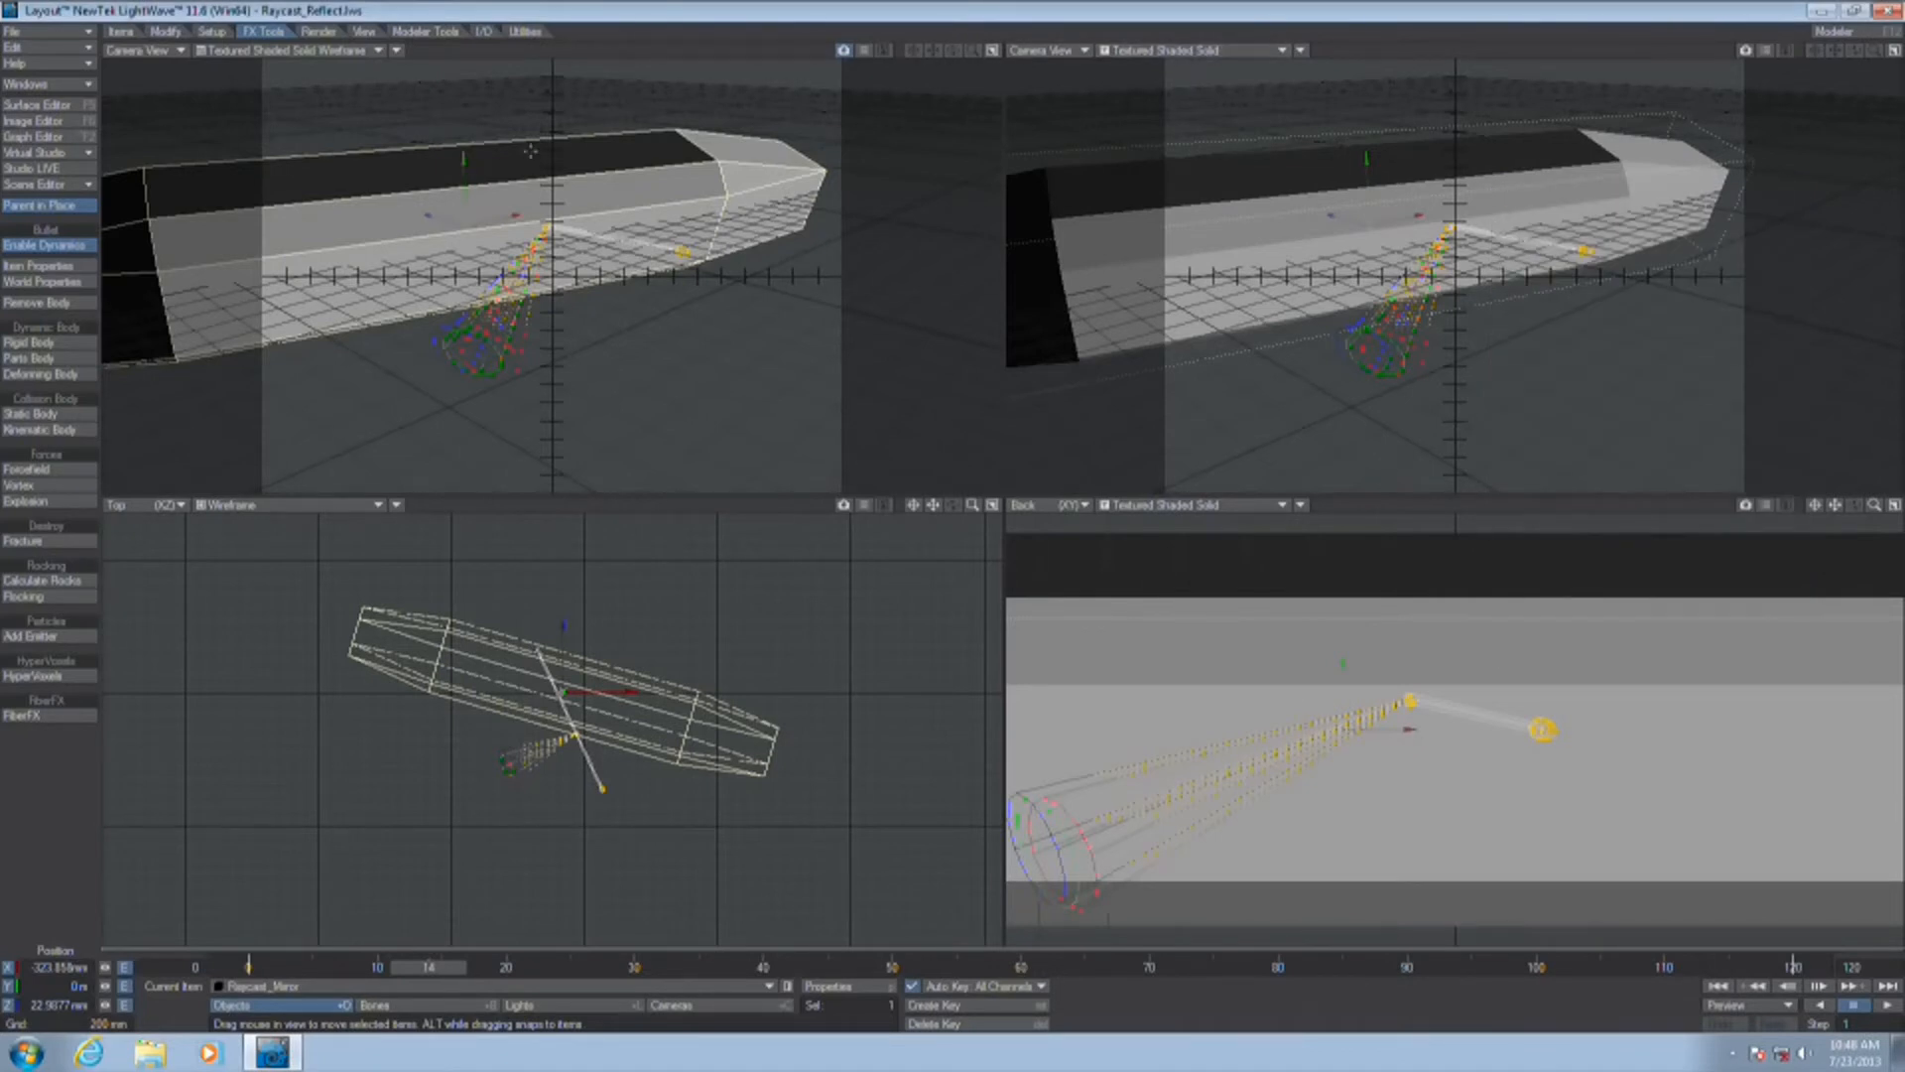
Select Light (1) beside the mirror and return the timeline to frame 0
left_click(288, 50)
left_click(298, 107)
left_click(683, 253)
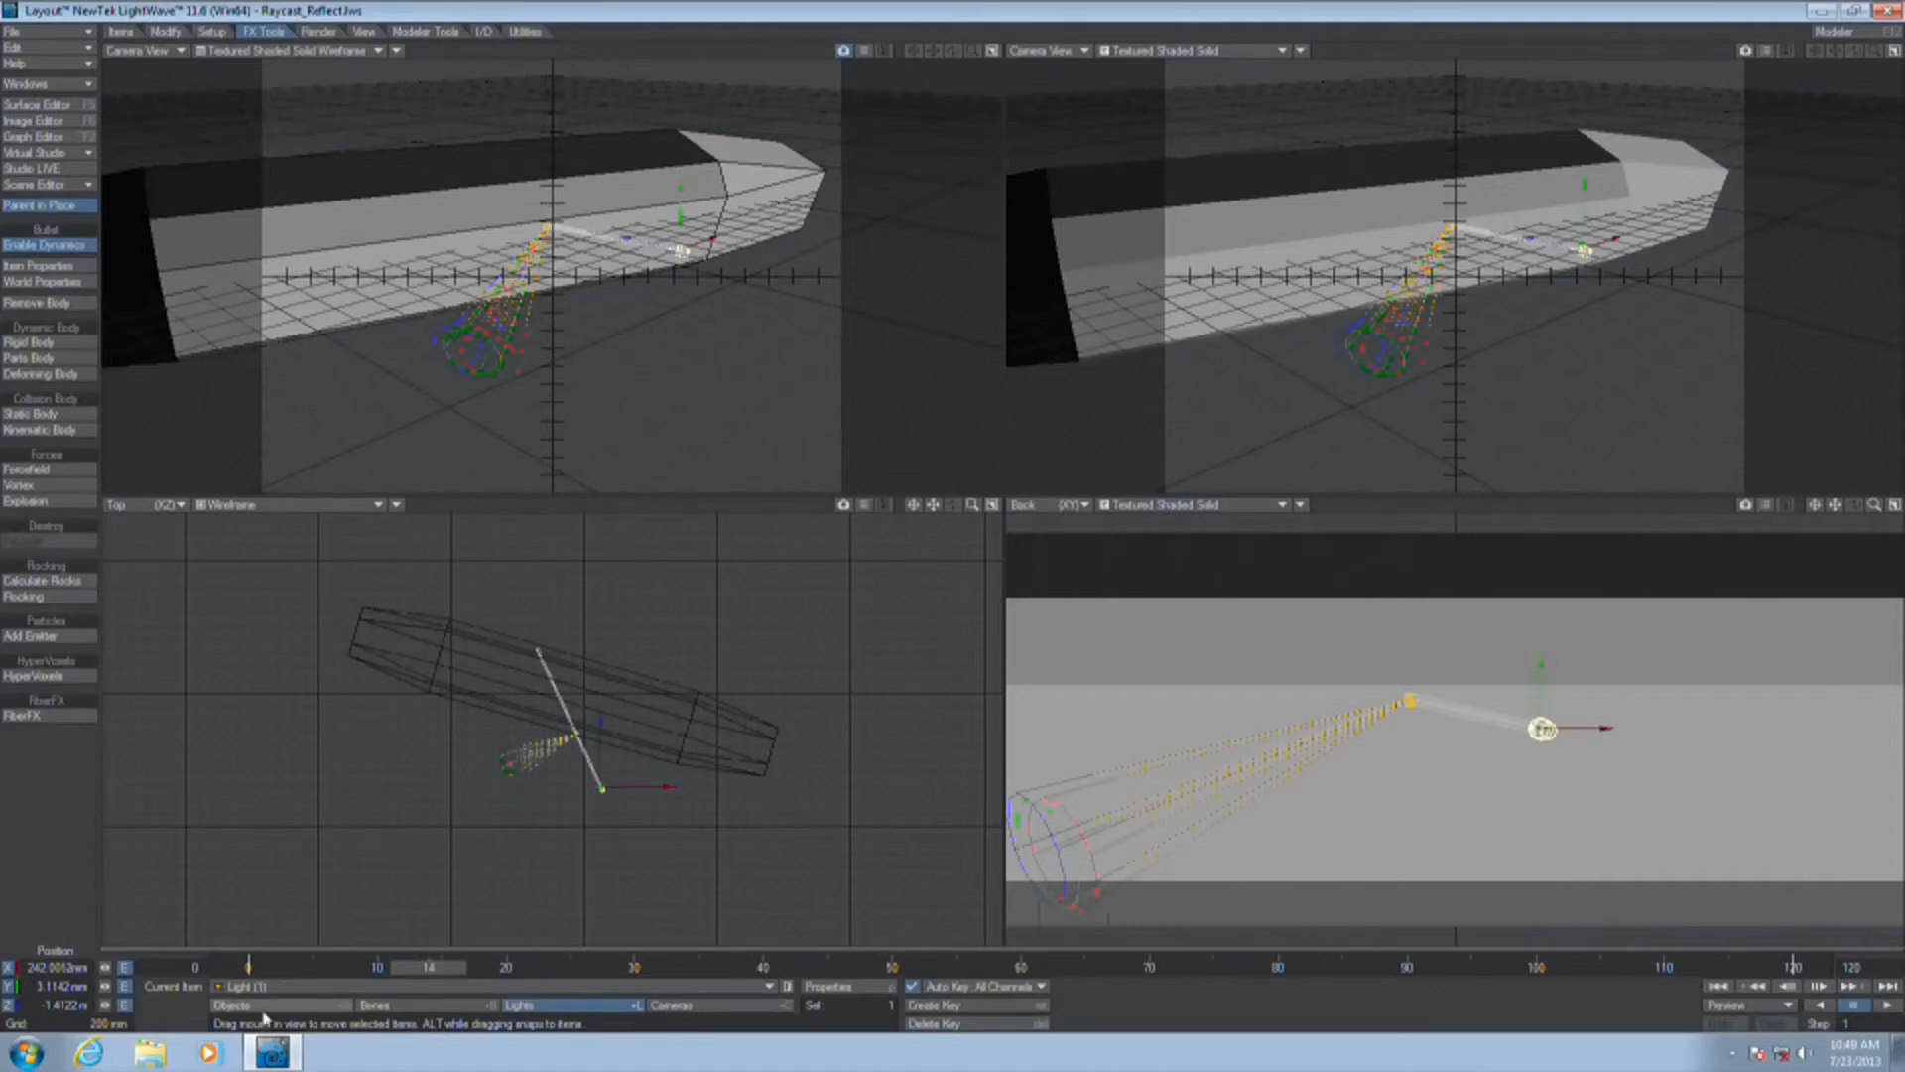
left_click_drag(434, 966, 249, 967)
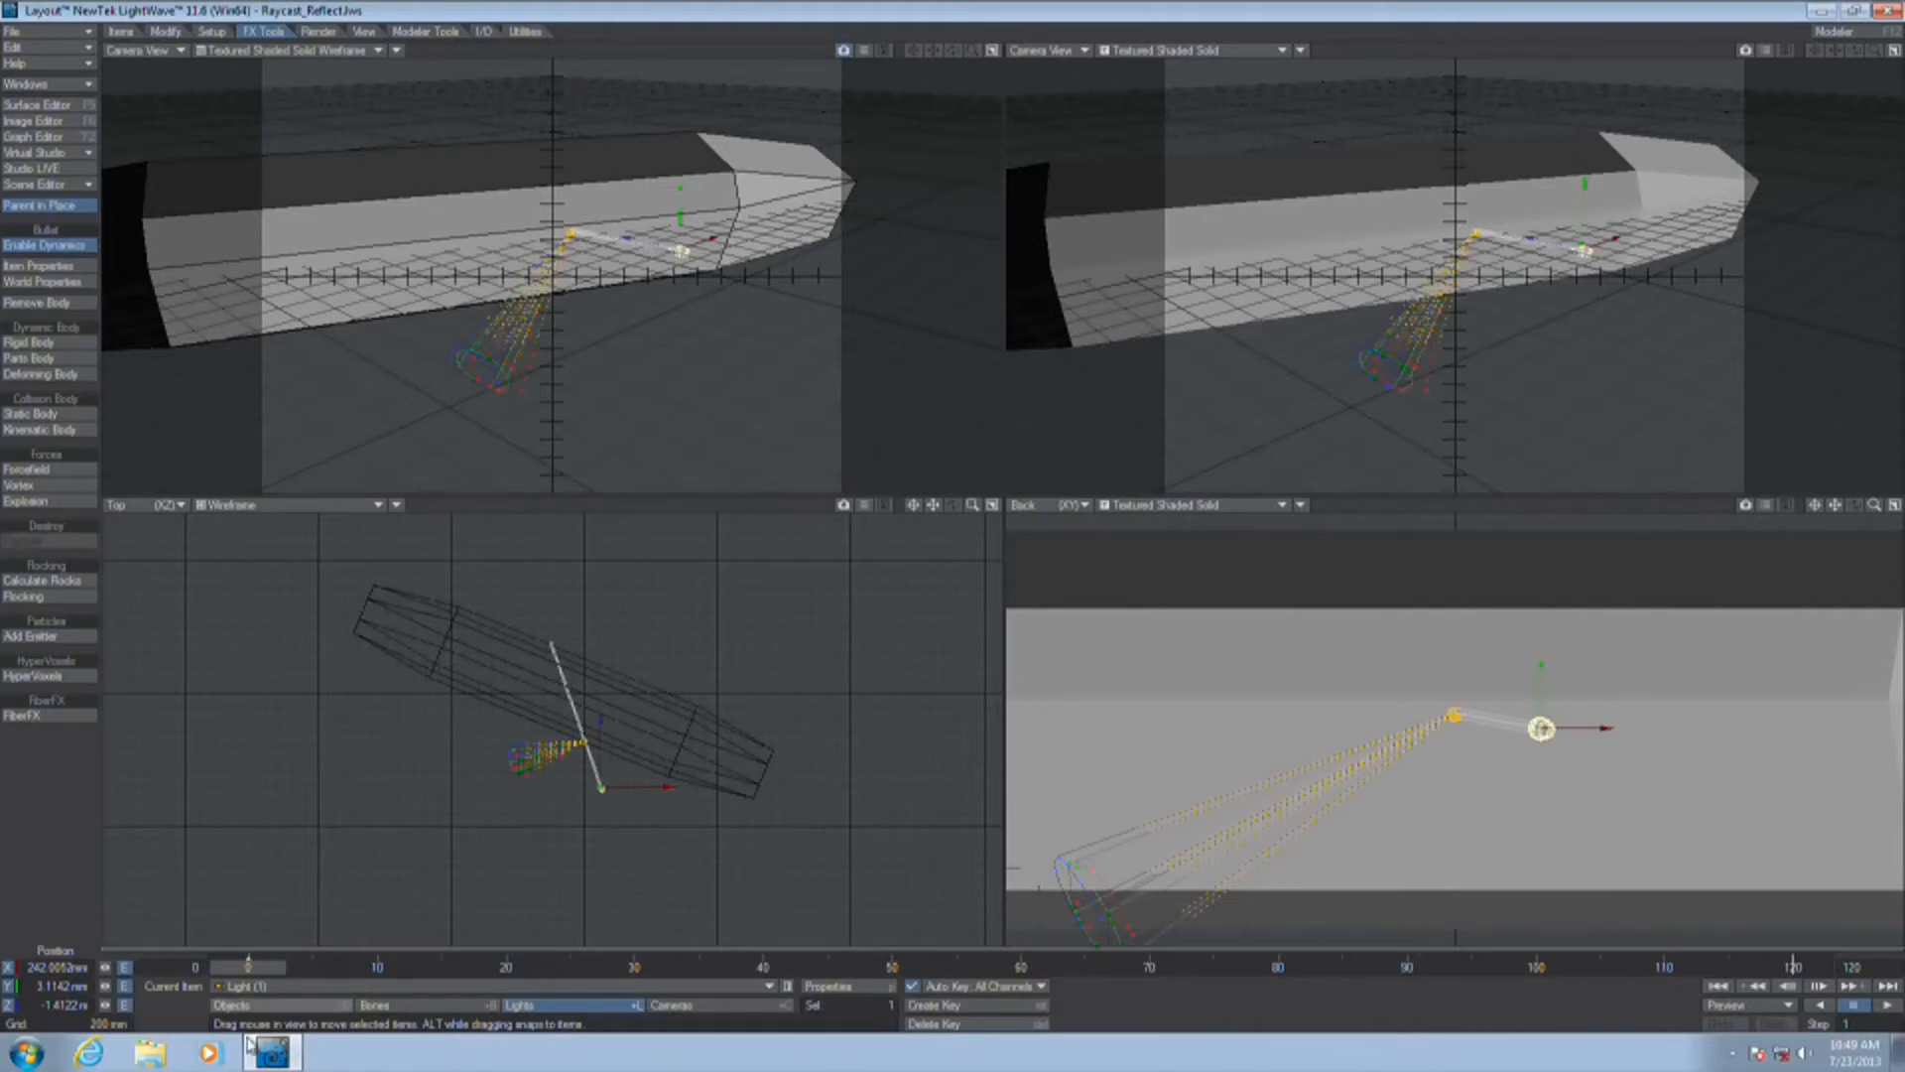
Select Light (2) and open the node editor of its Nodal Motion modifier
left_click(268, 986)
left_click(280, 974)
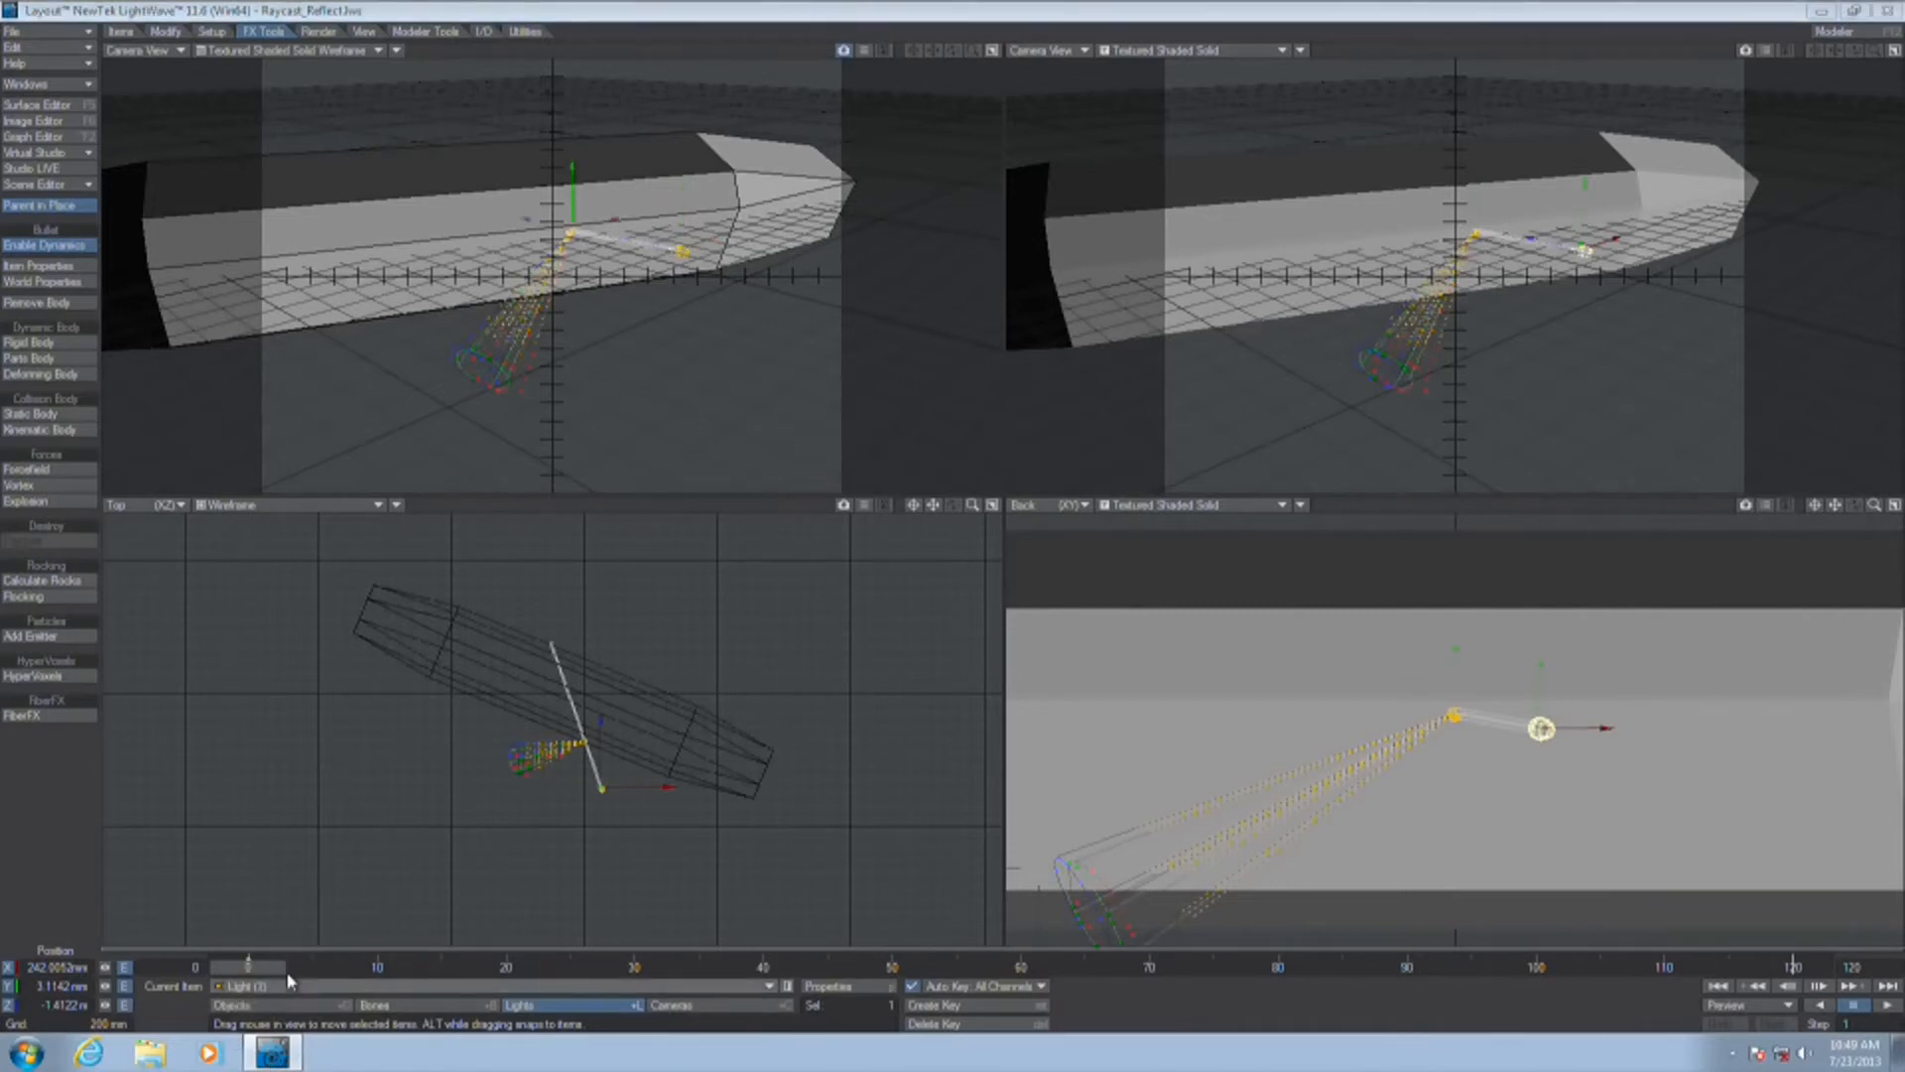
key("m")
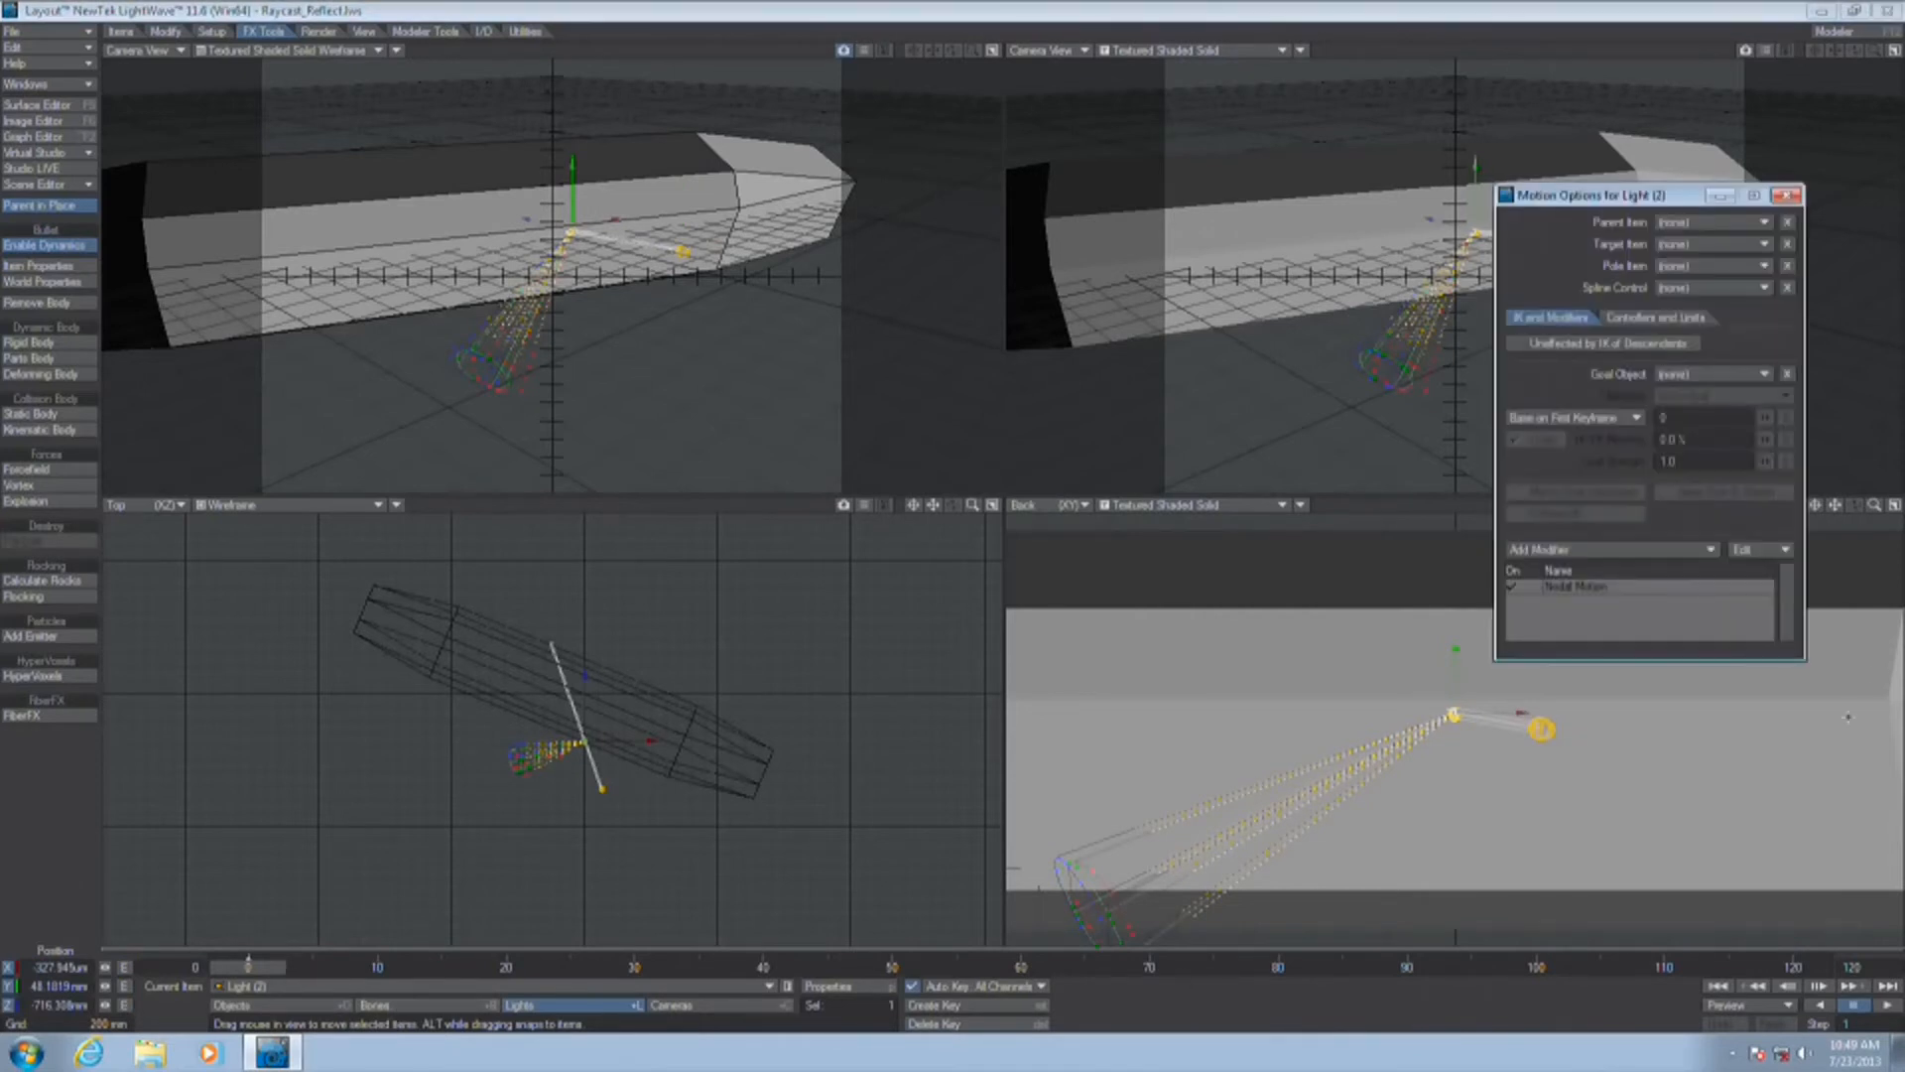
double_click(1594, 588)
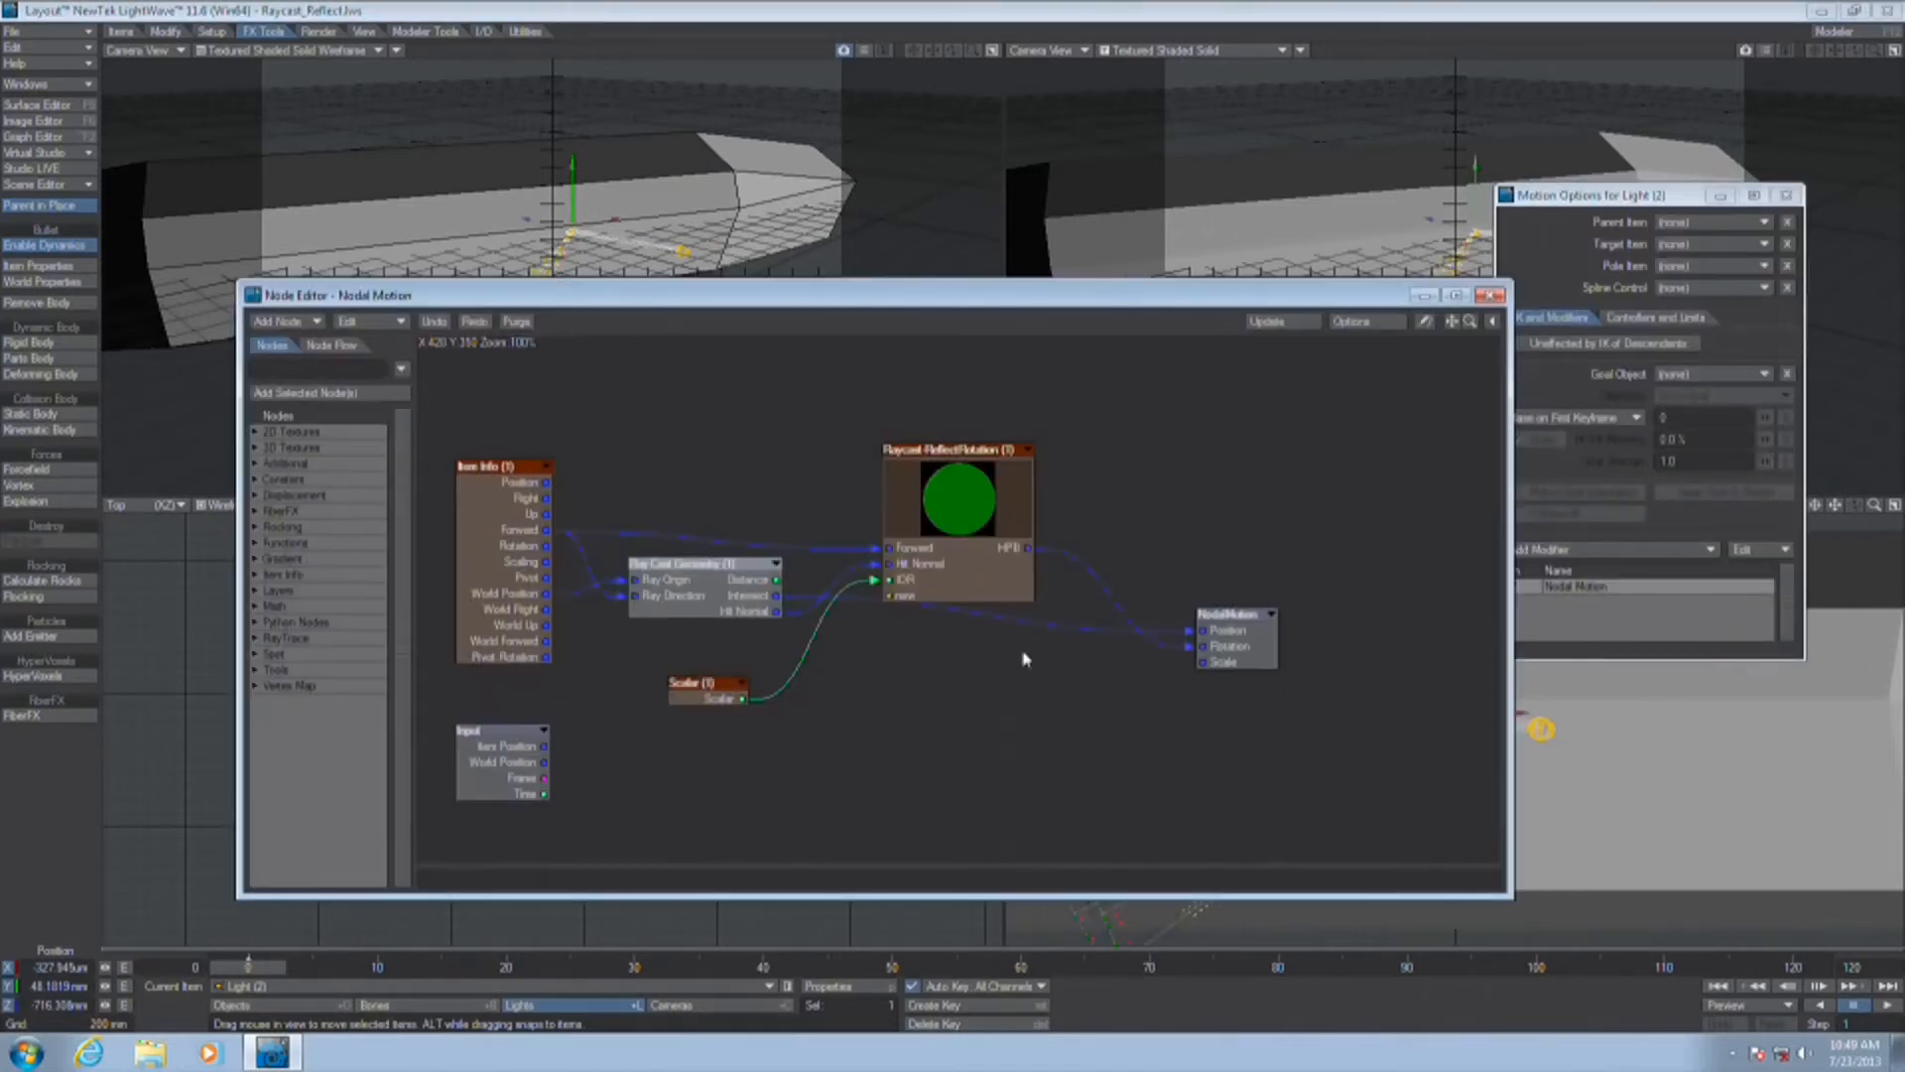
Spread out the reflect rotation compound, Ray Cast Geometry and Item Info nodes in the Light (2) network
left_click_drag(967, 565, 1075, 485)
left_click_drag(698, 597, 758, 471)
left_click_drag(482, 524, 459, 465)
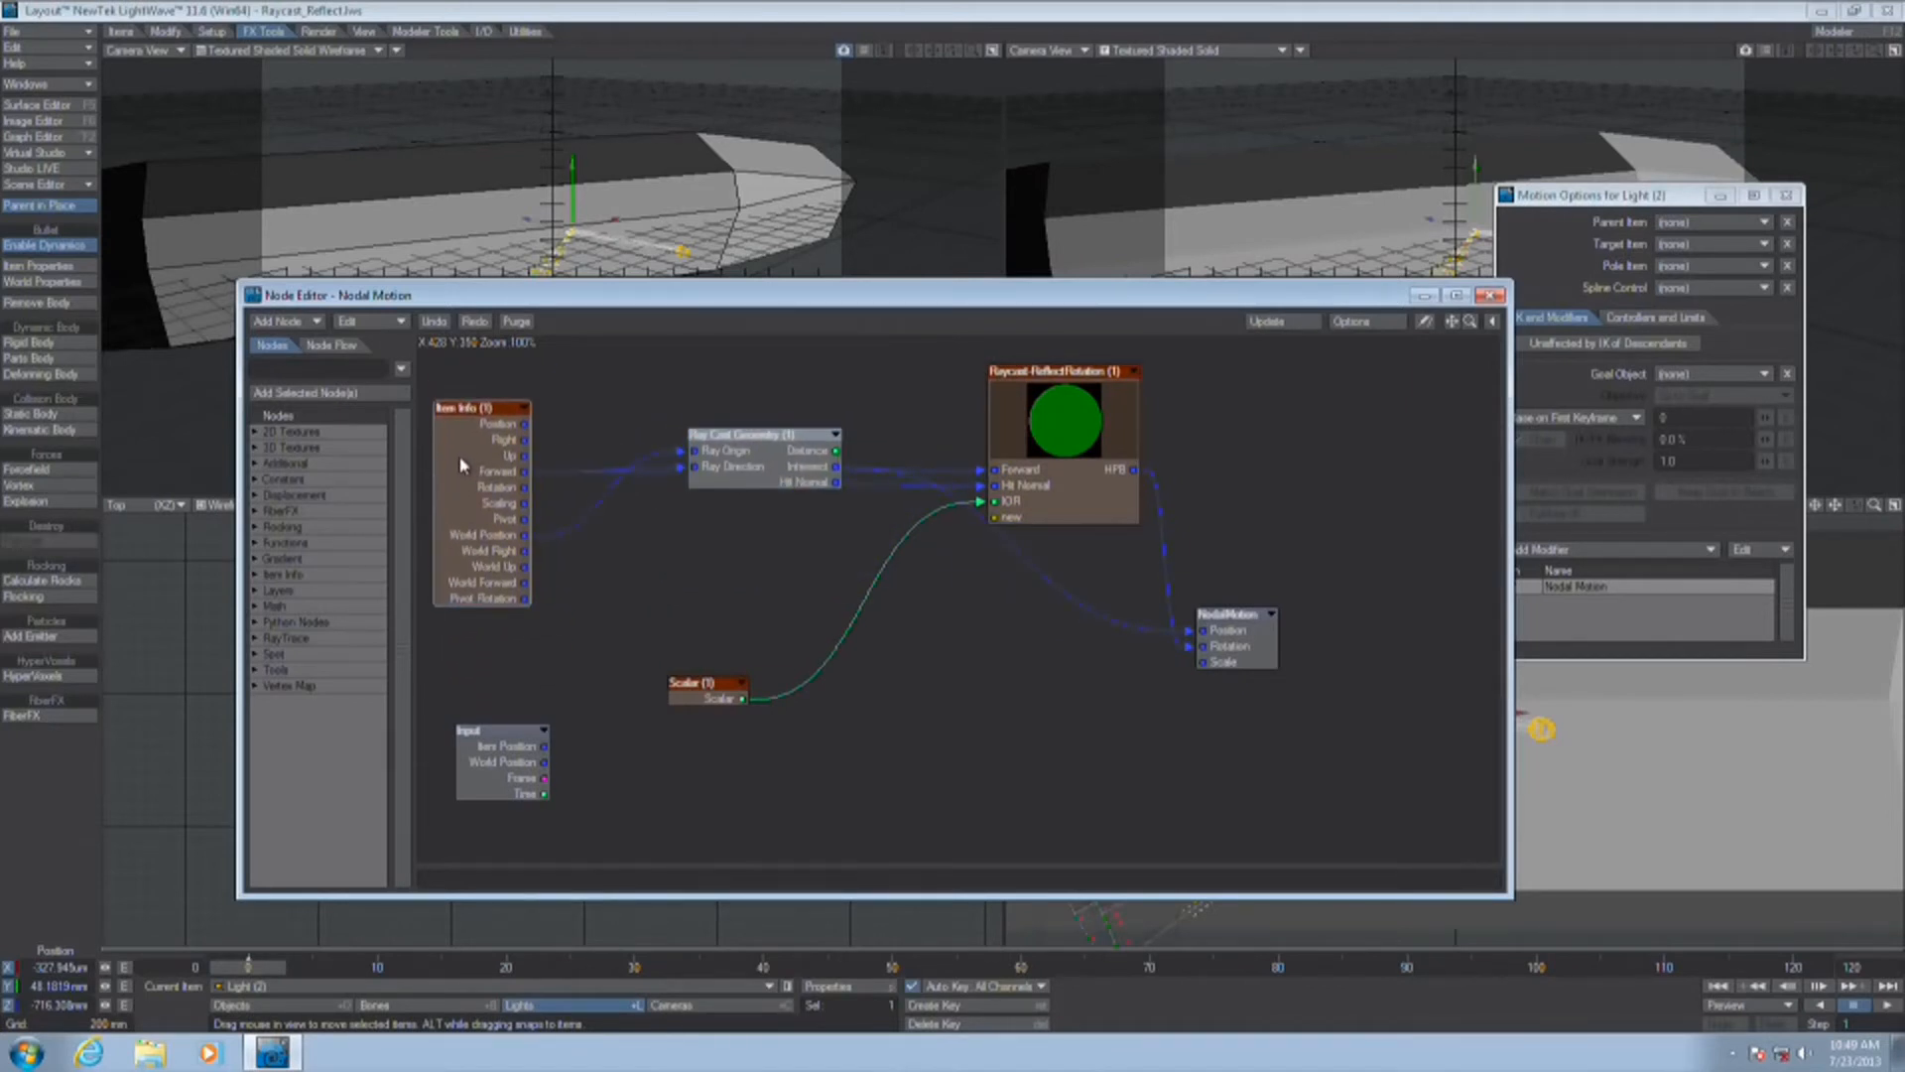
Rearrange the Ray Cast Geometry, NodalMotion and ReflectRotation nodes in the Light (2) network and close the node editor
double_click(459, 465)
left_click(1108, 416)
left_click_drag(764, 487, 753, 594)
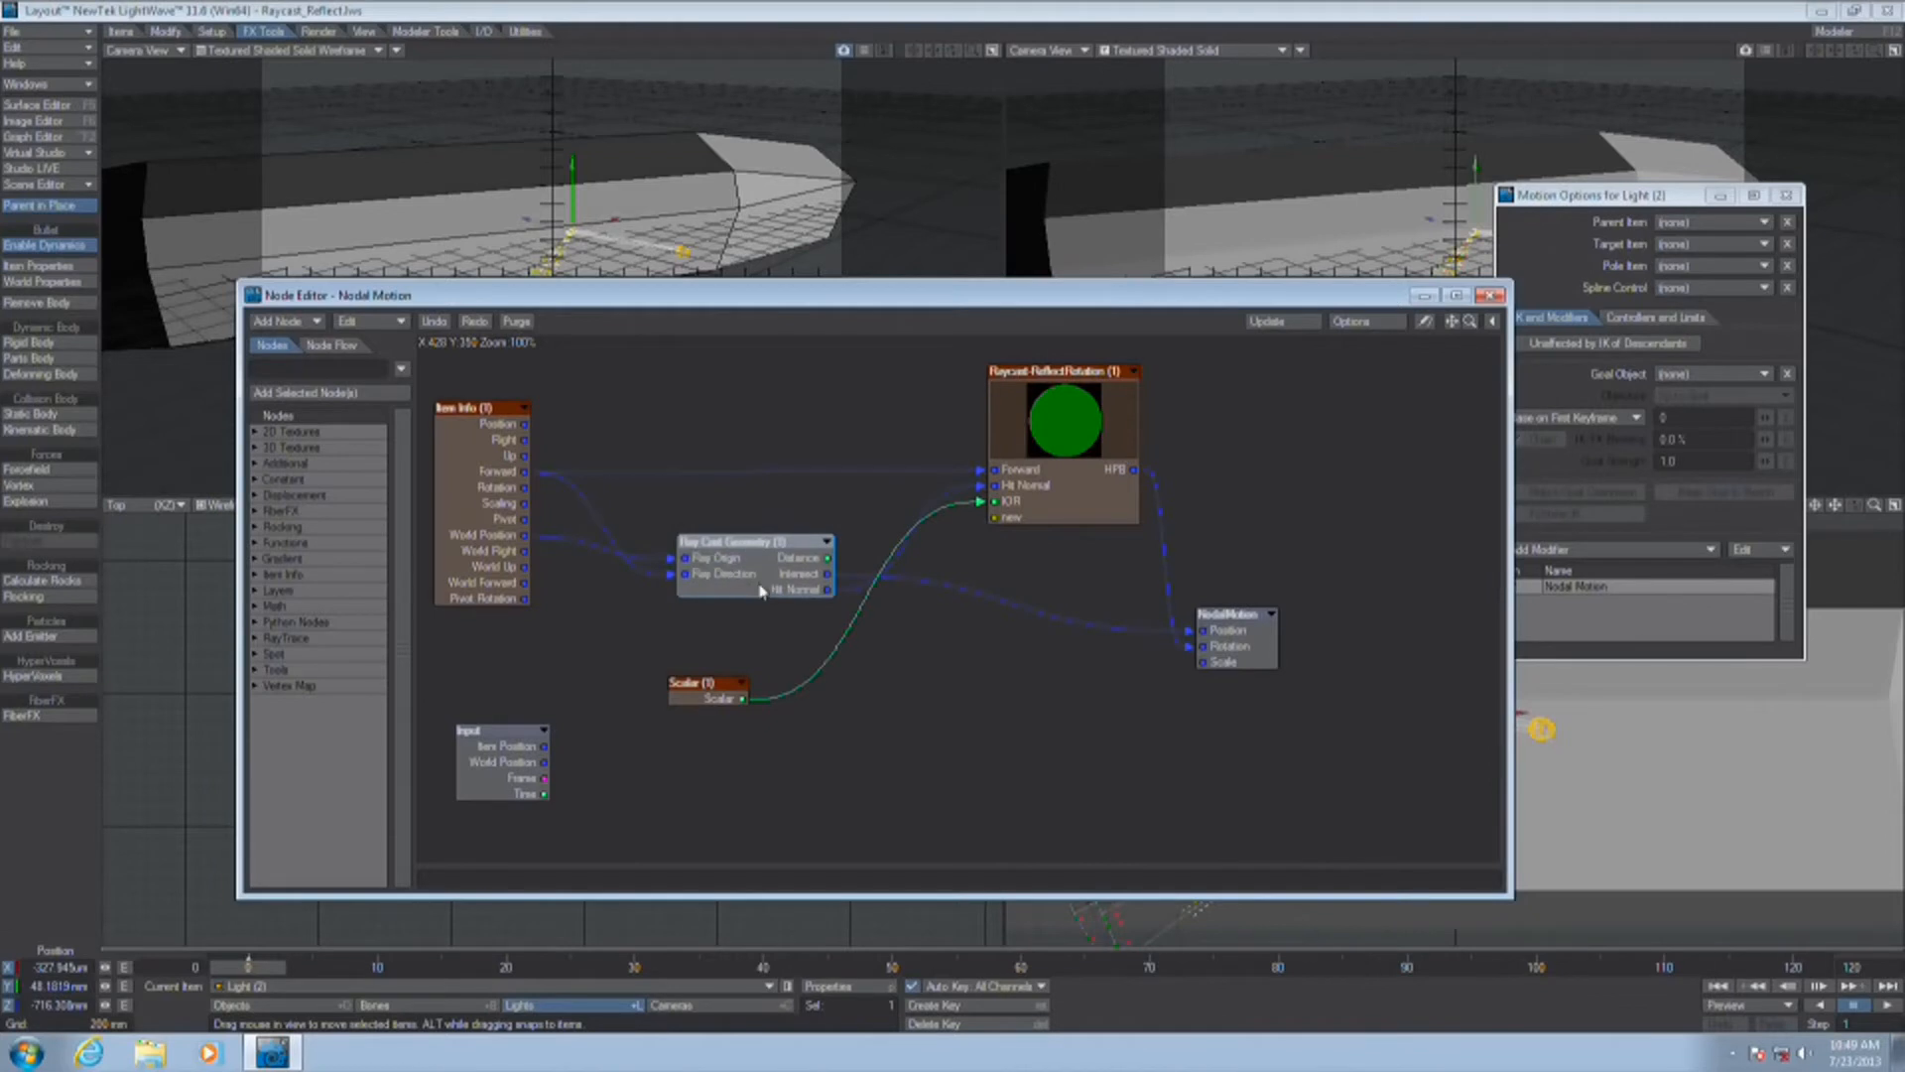
left_click_drag(1256, 657, 1285, 655)
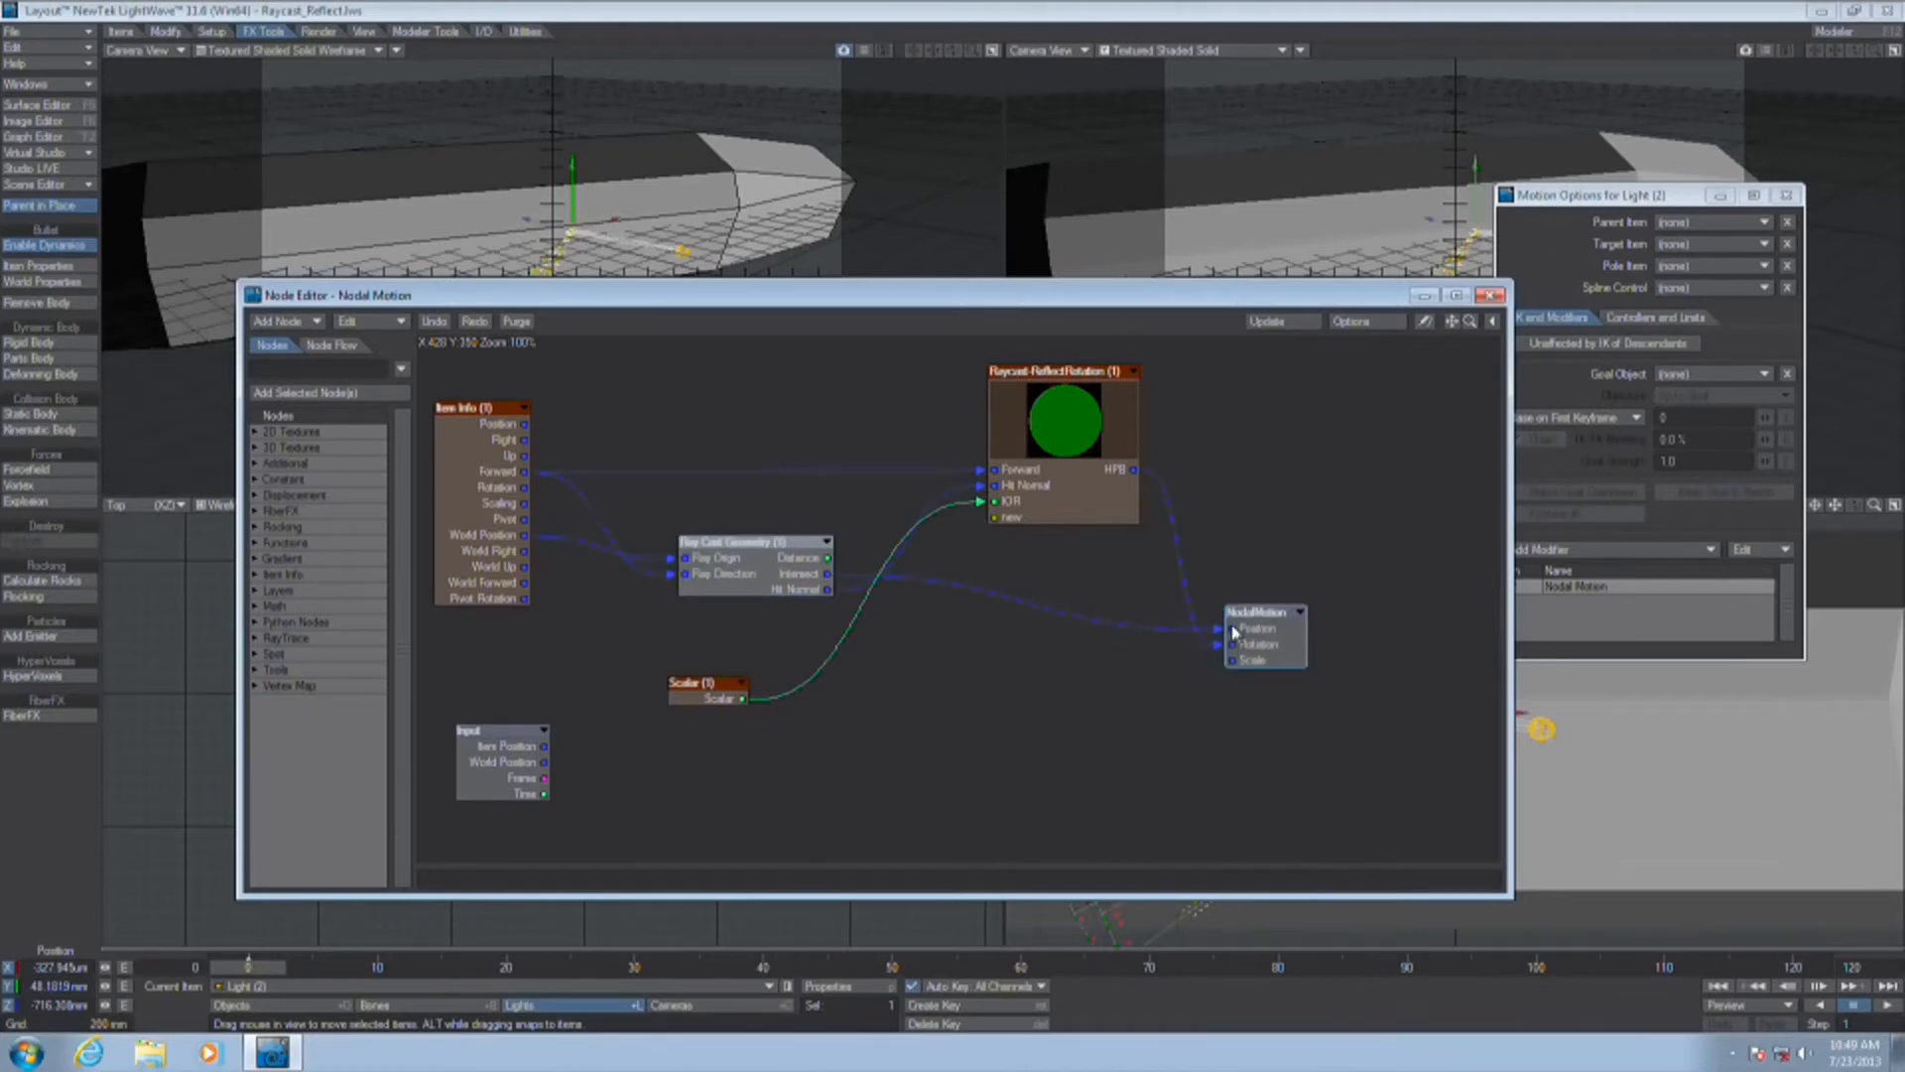
left_click(1062, 485)
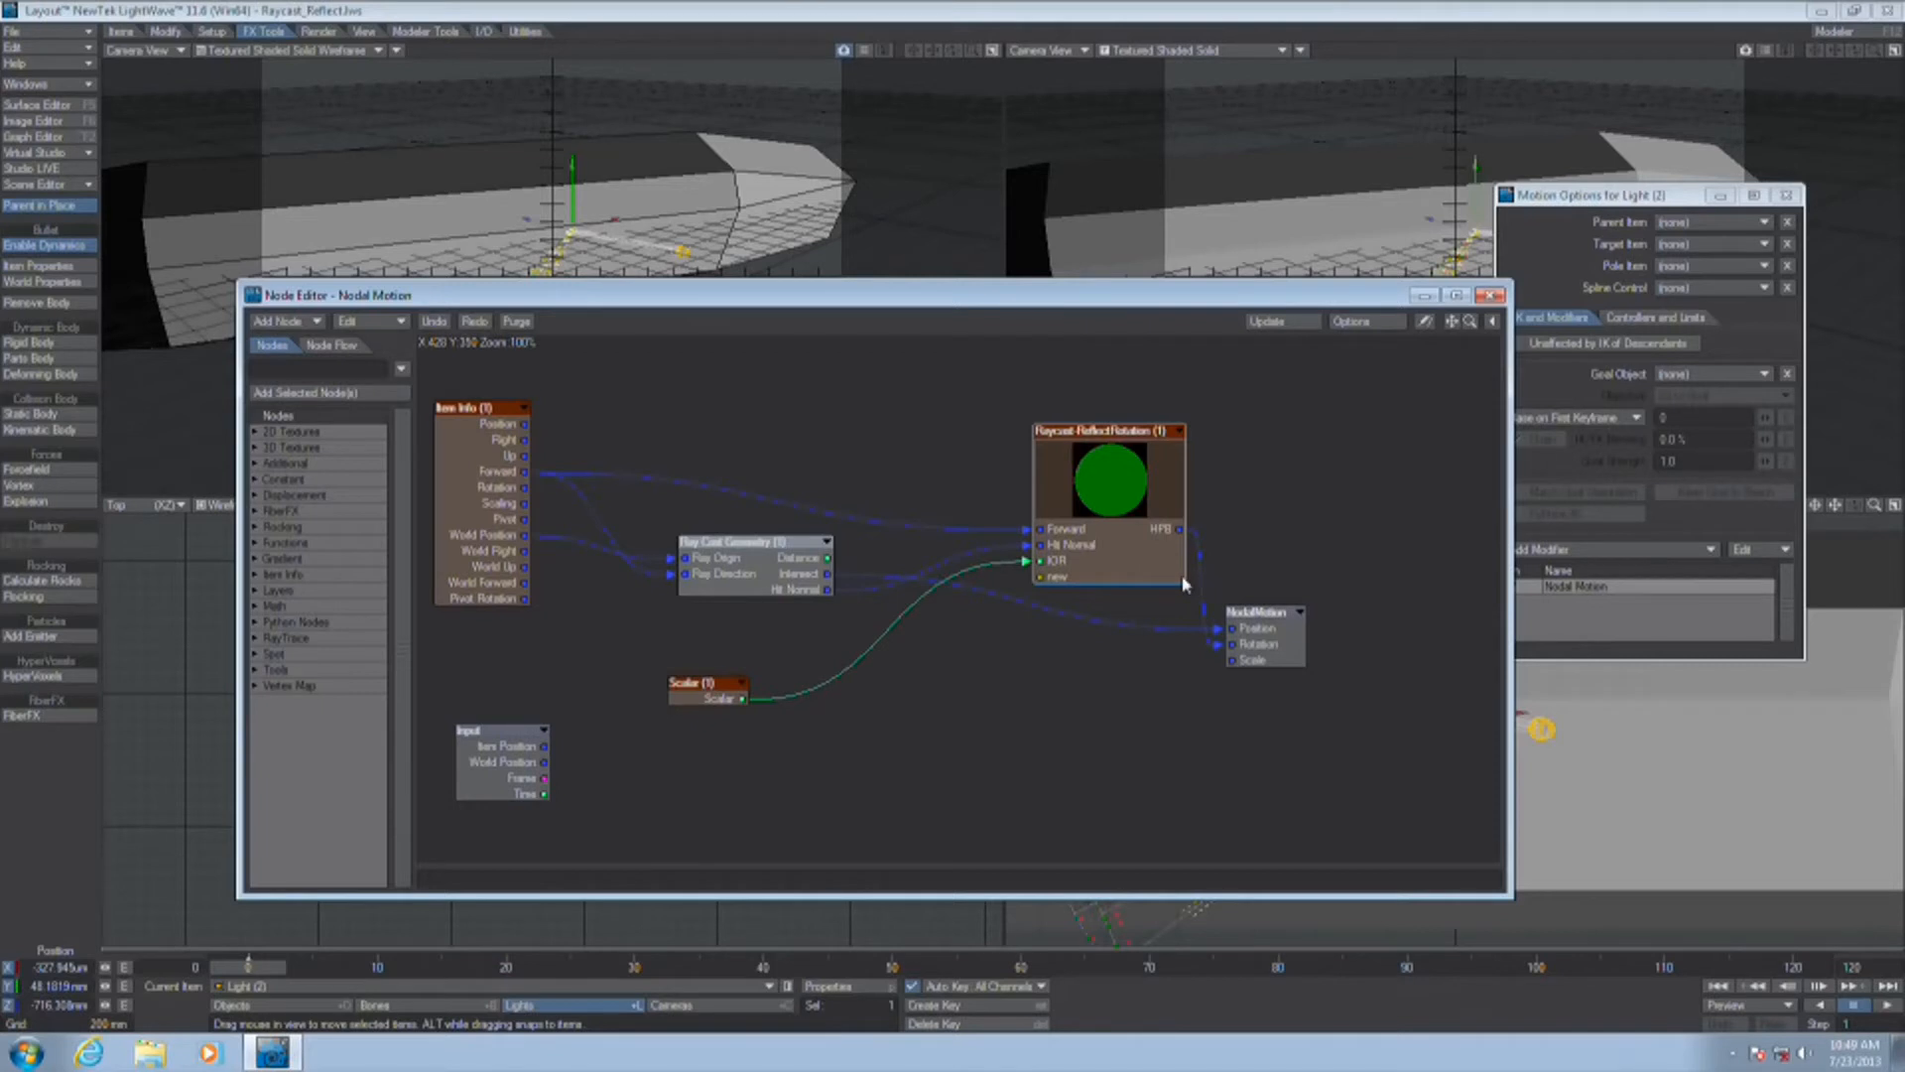
left_click(1490, 295)
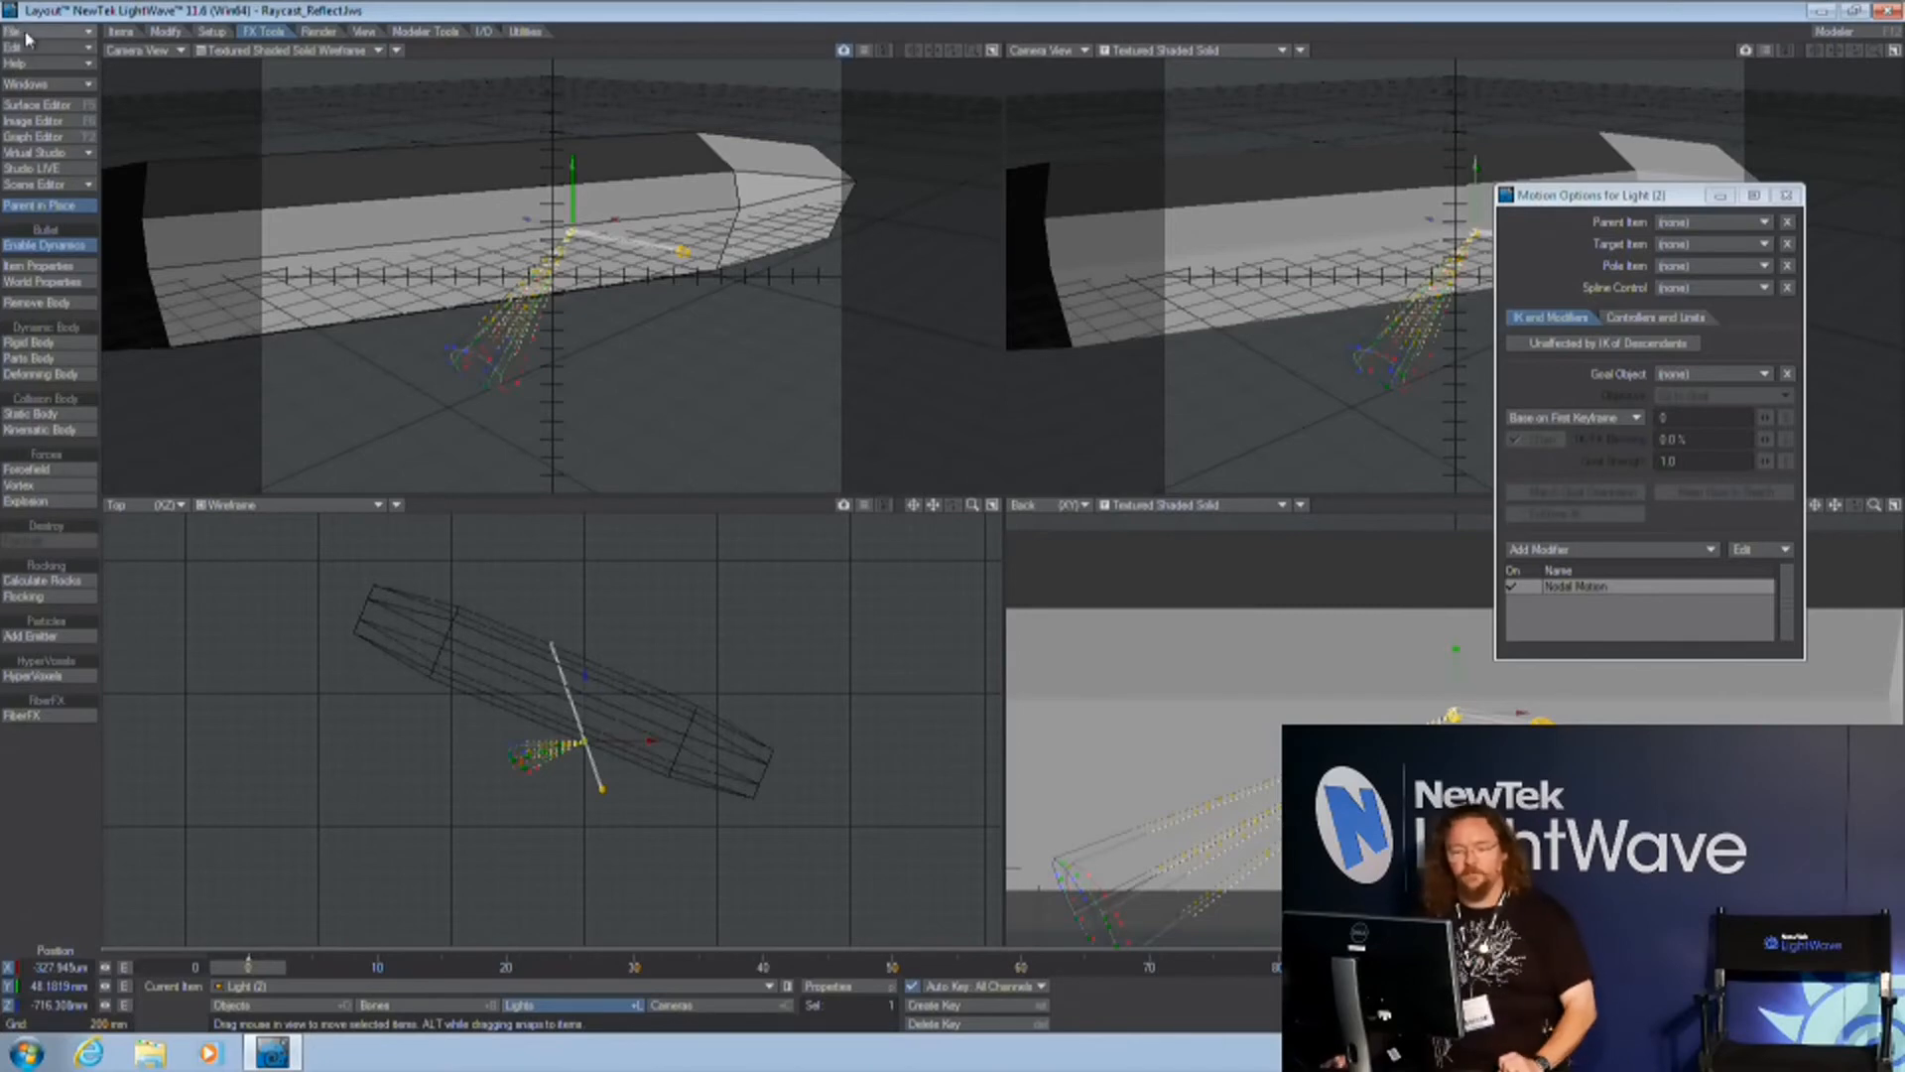
Load the Raycast_Probe_Droid scene without saving the changes to the reflect scene
left_click(26, 32)
mouse_move(72, 36)
left_click(236, 32)
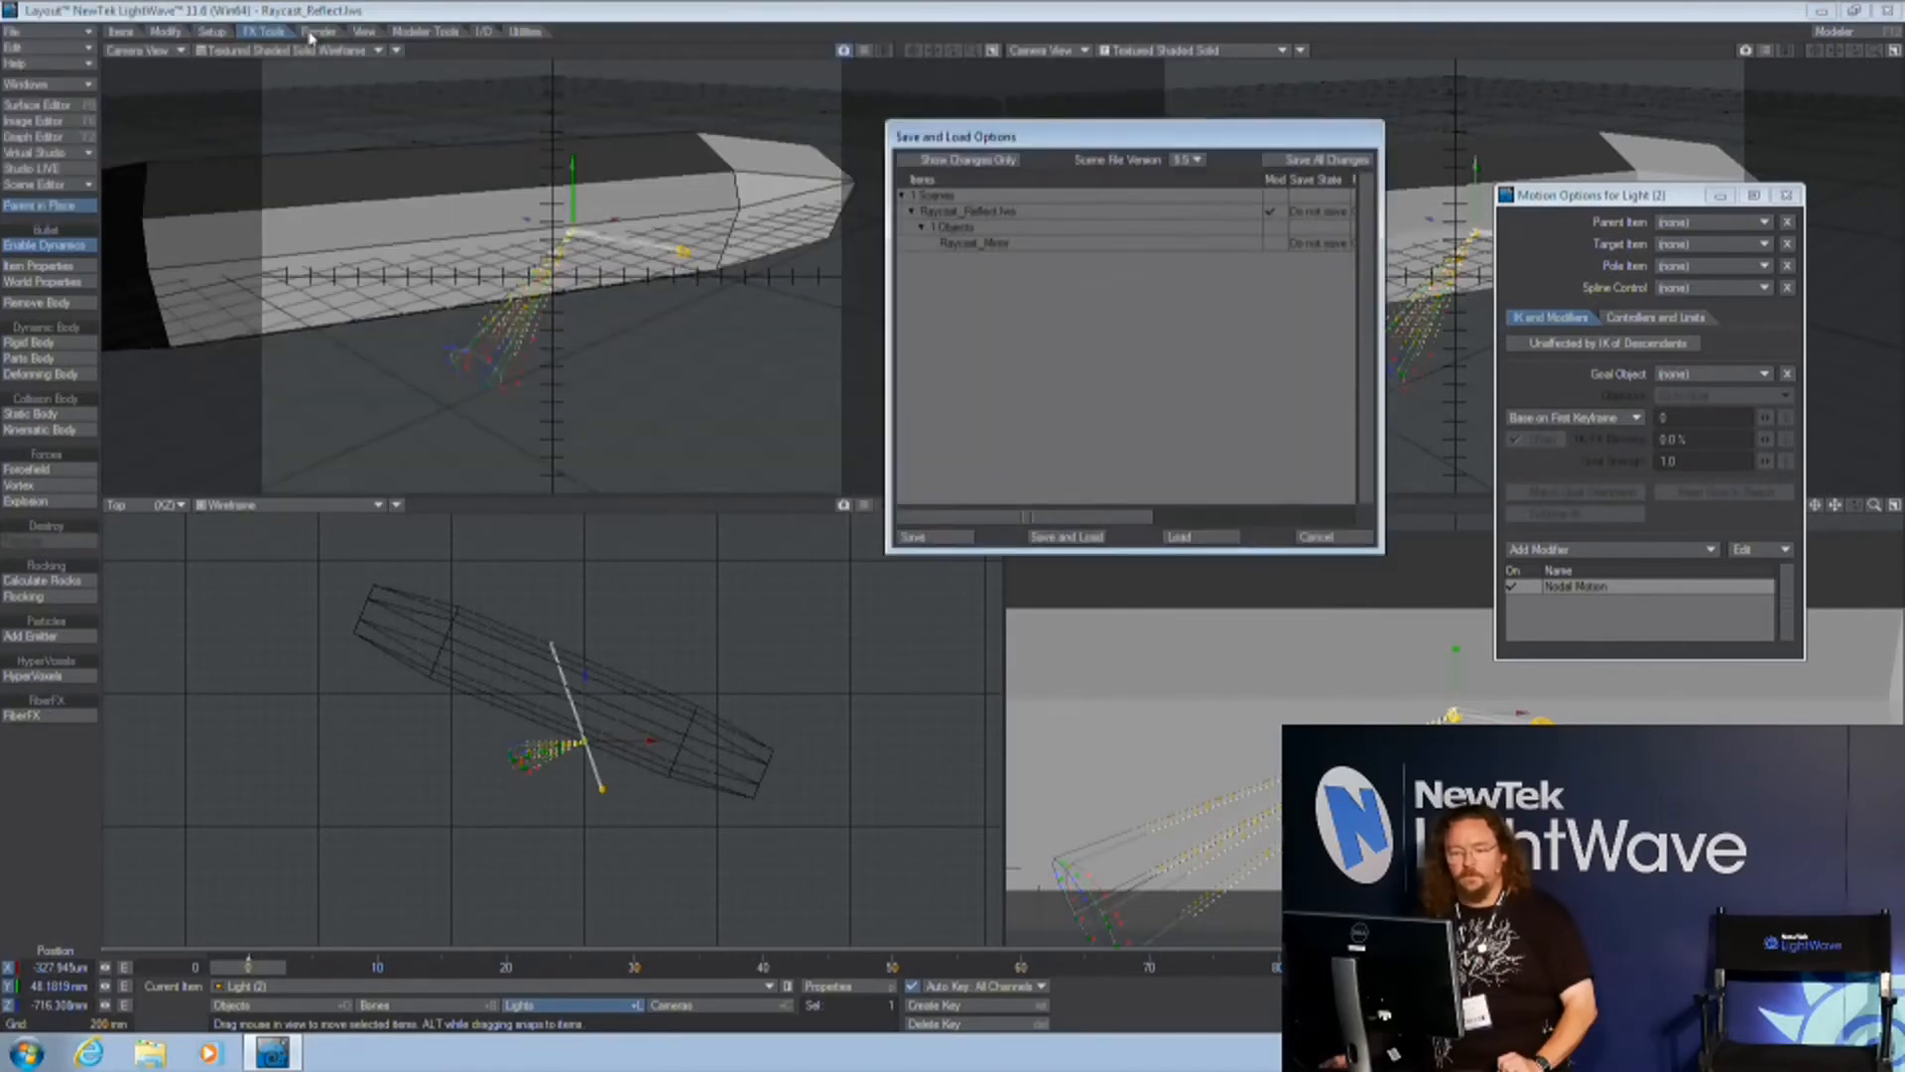
left_click(1191, 537)
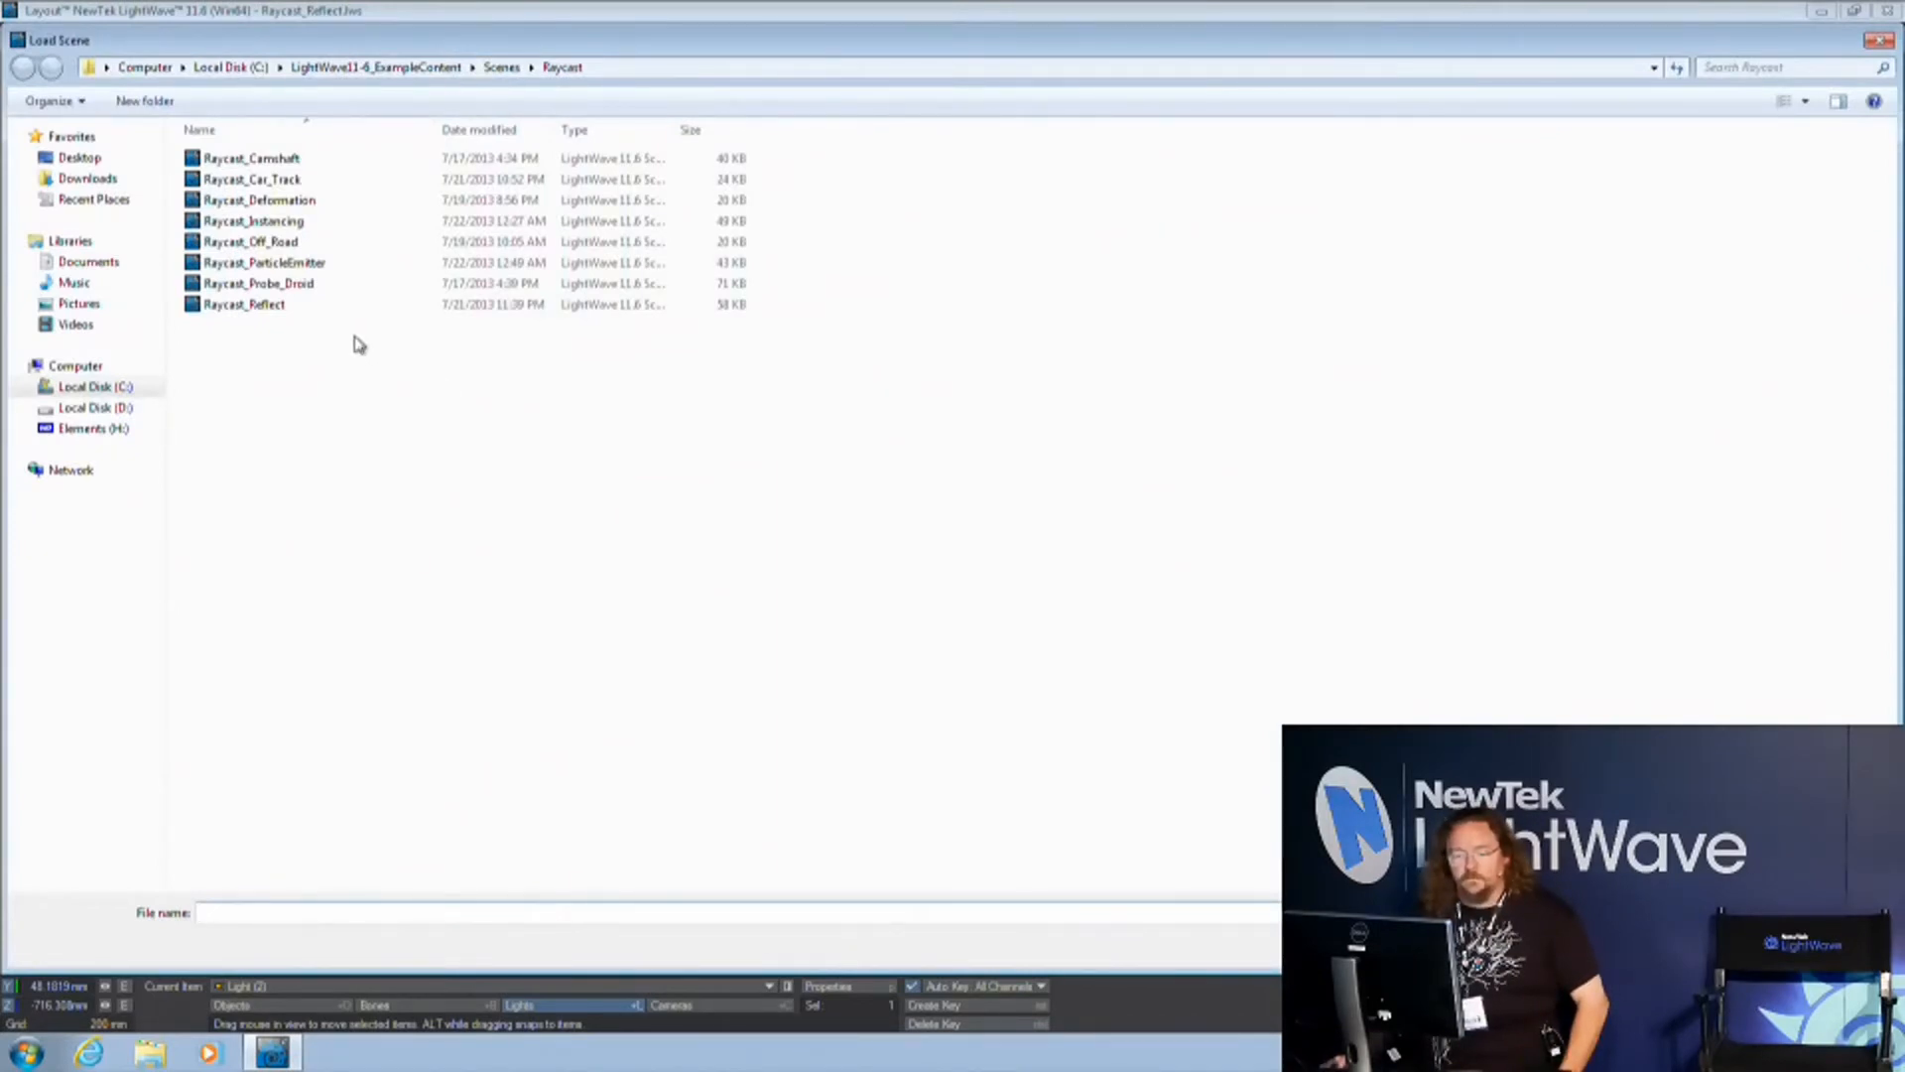
double_click(297, 284)
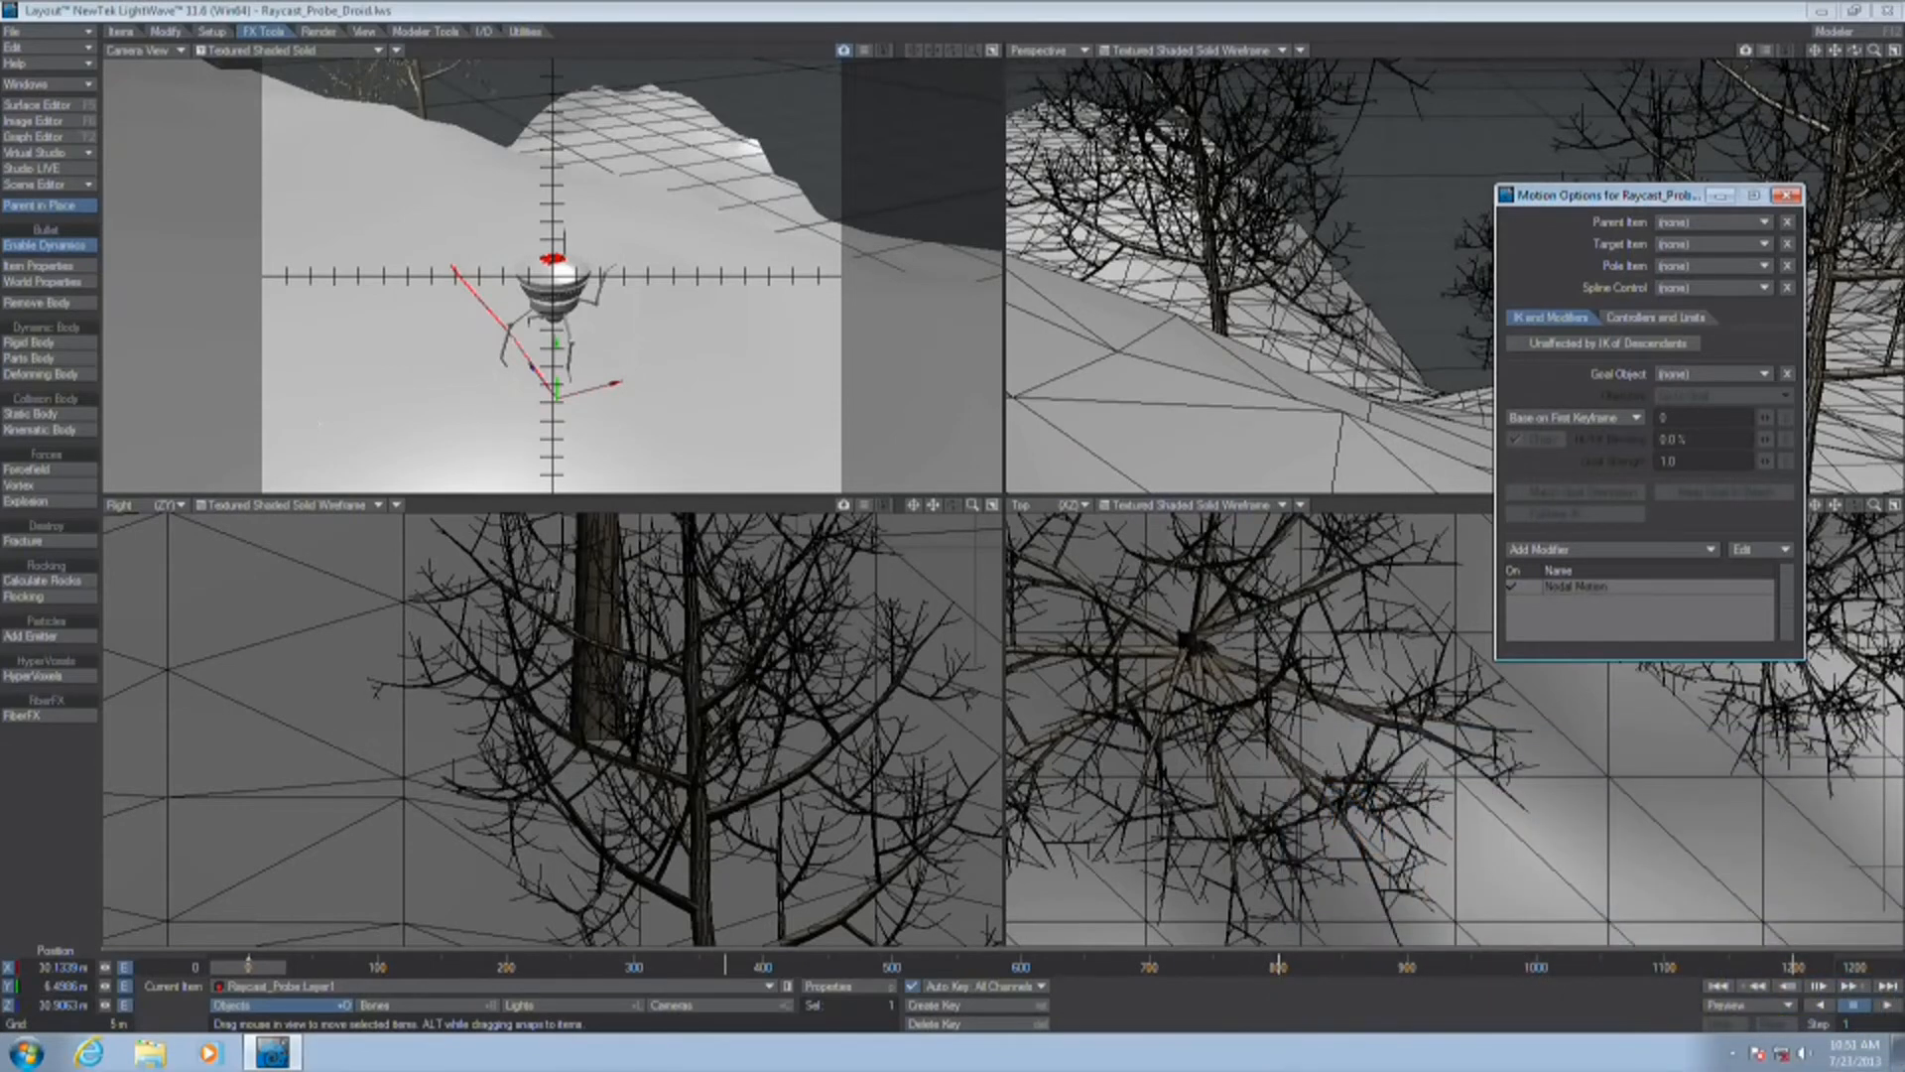
Play and stop the probe droid animation, and open the Ray Cast Geometry settings in the droid's Nodal Motion network
left_click(1886, 1005)
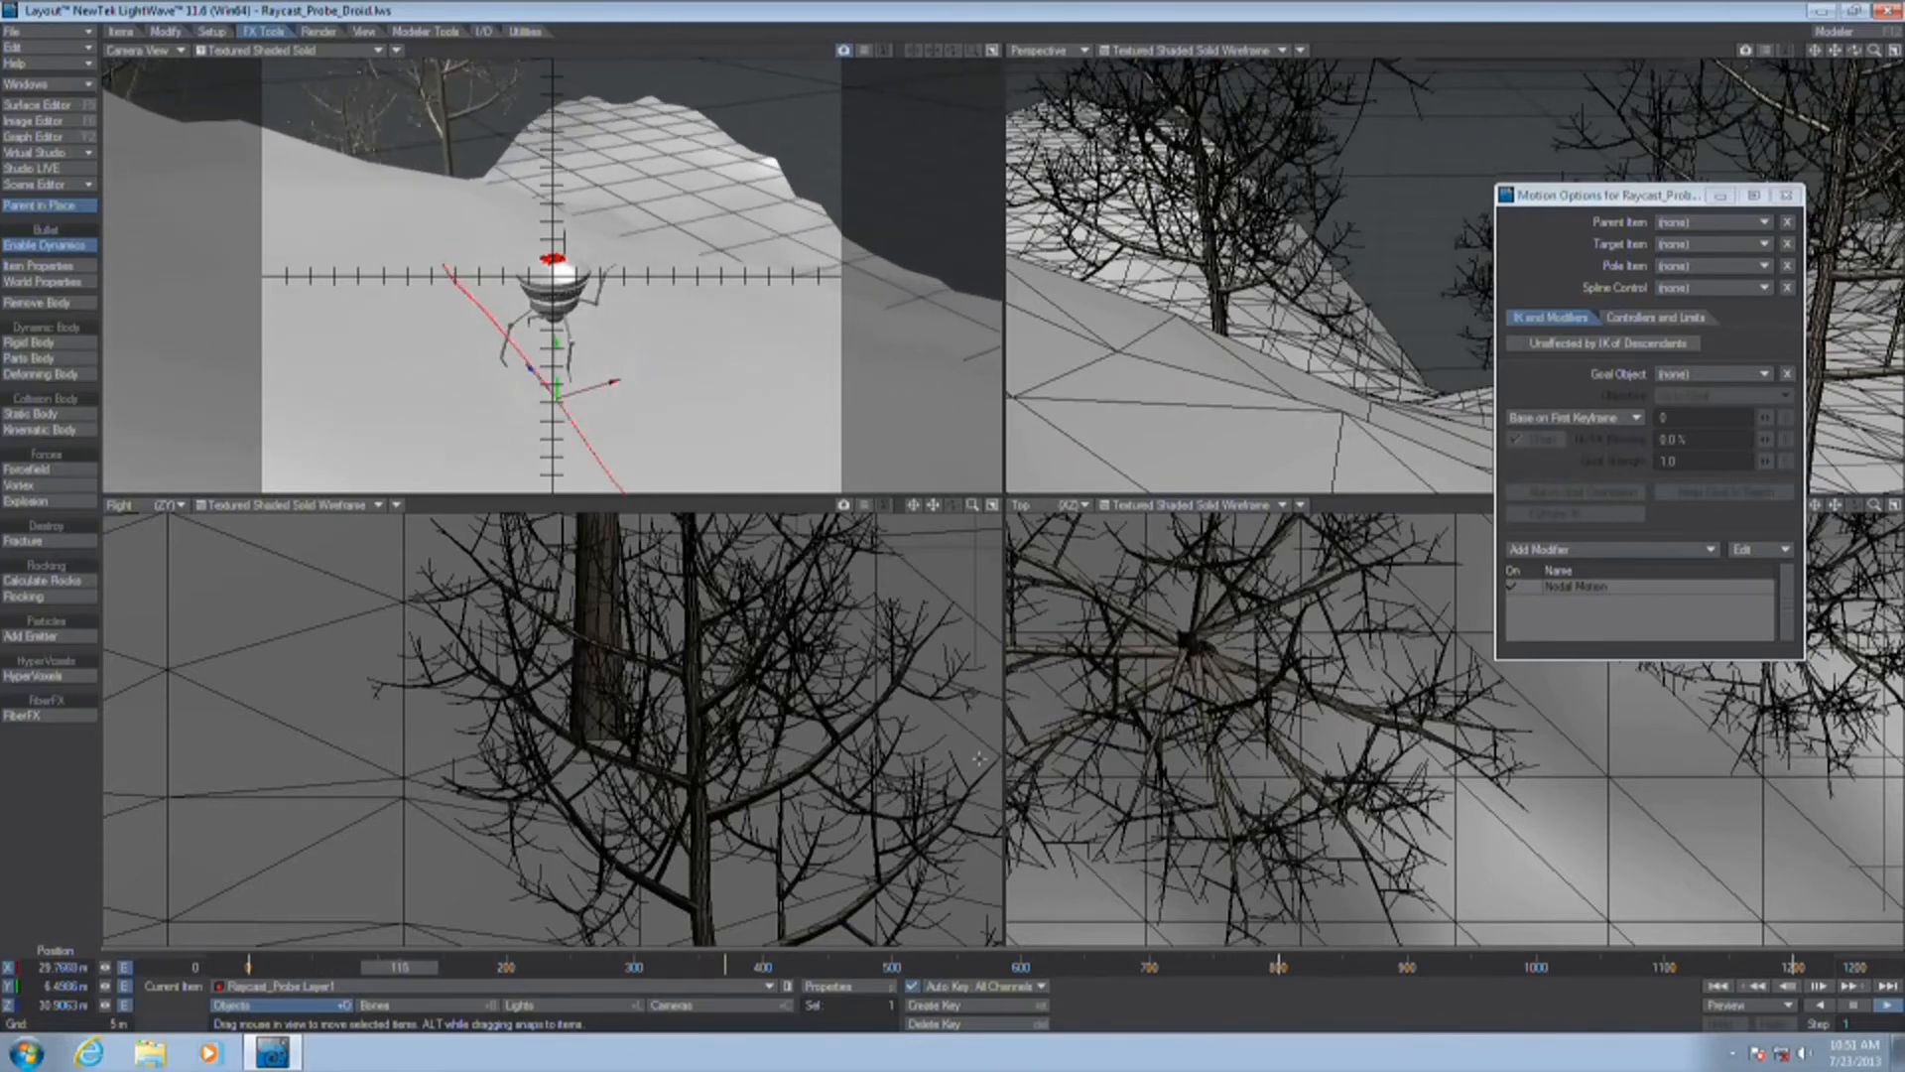
left_click(1853, 1004)
double_click(1627, 587)
double_click(958, 493)
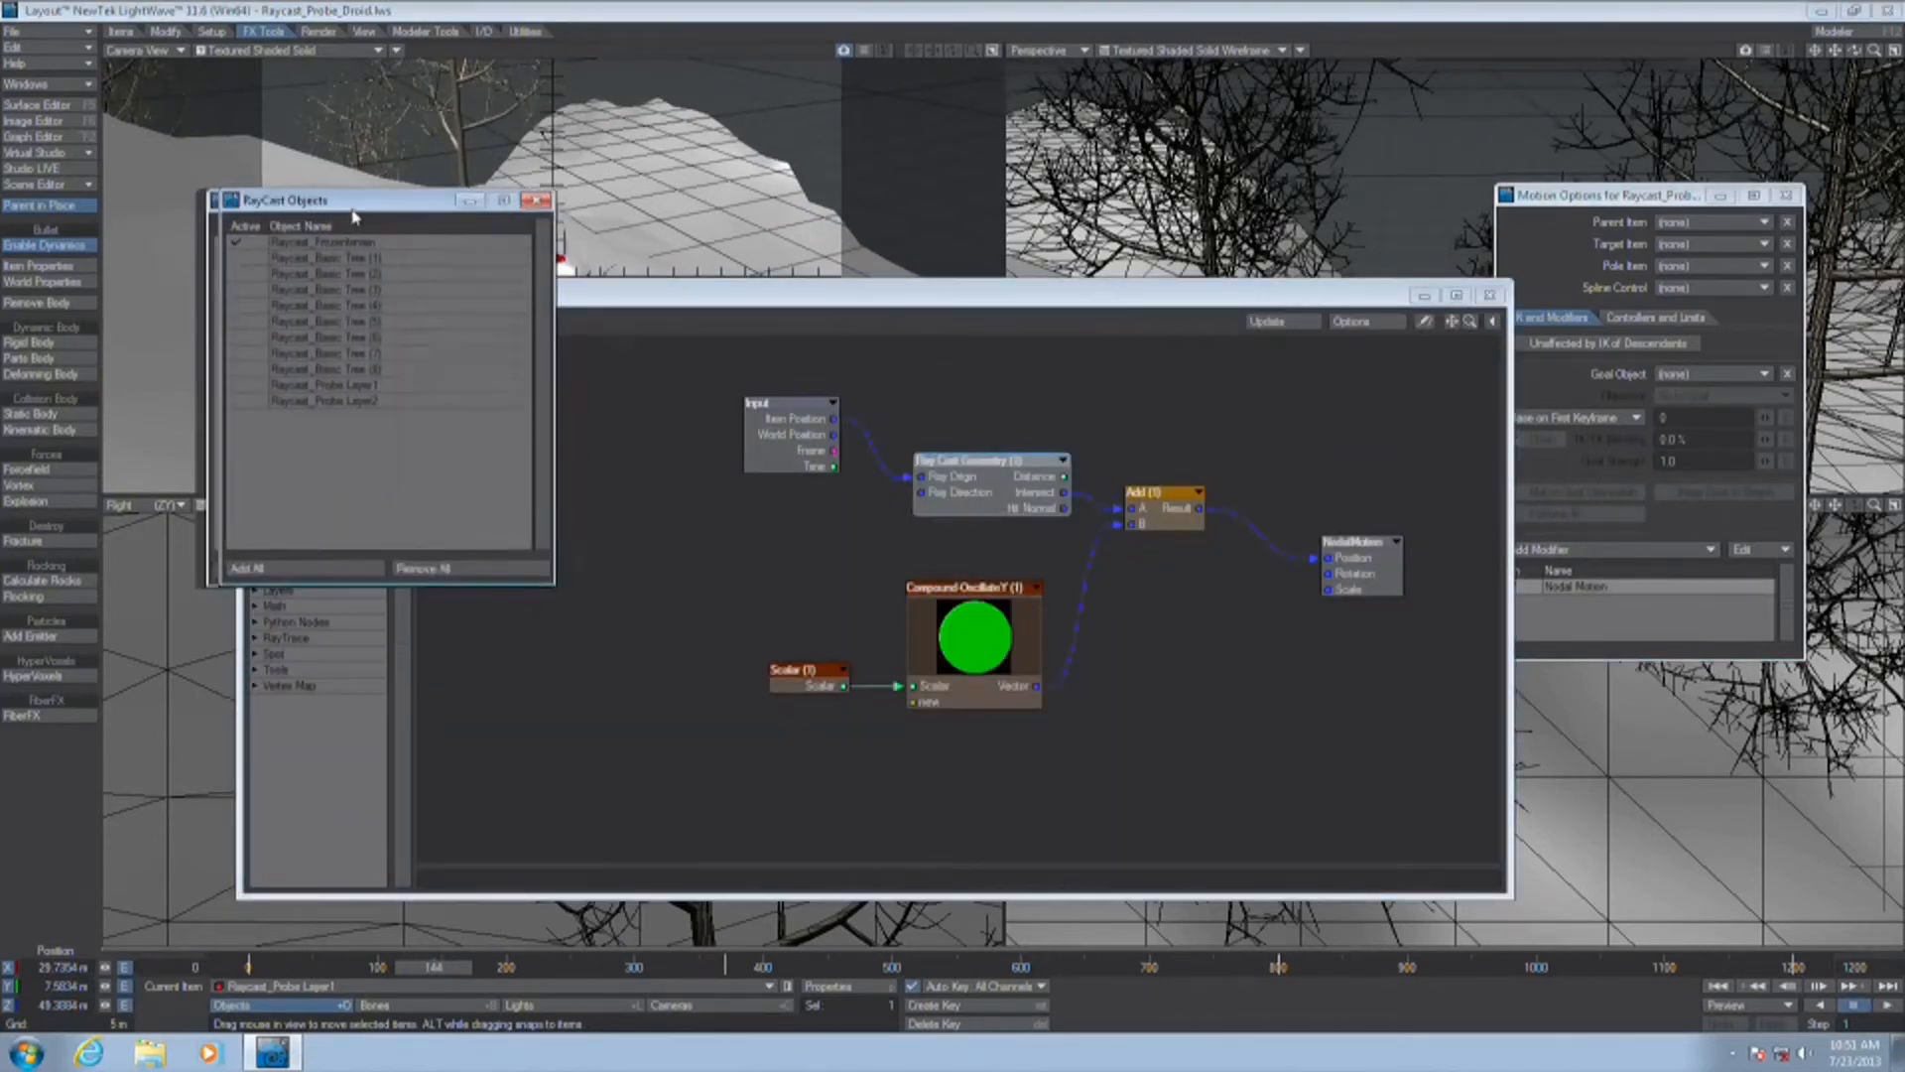
Arrange the RayCast Objects list and node editor to examine them alongside the droid, and close the list
left_click_drag(337, 216, 621, 165)
left_click(569, 192)
left_click_drag(597, 151, 939, 164)
left_click_drag(614, 296, 610, 567)
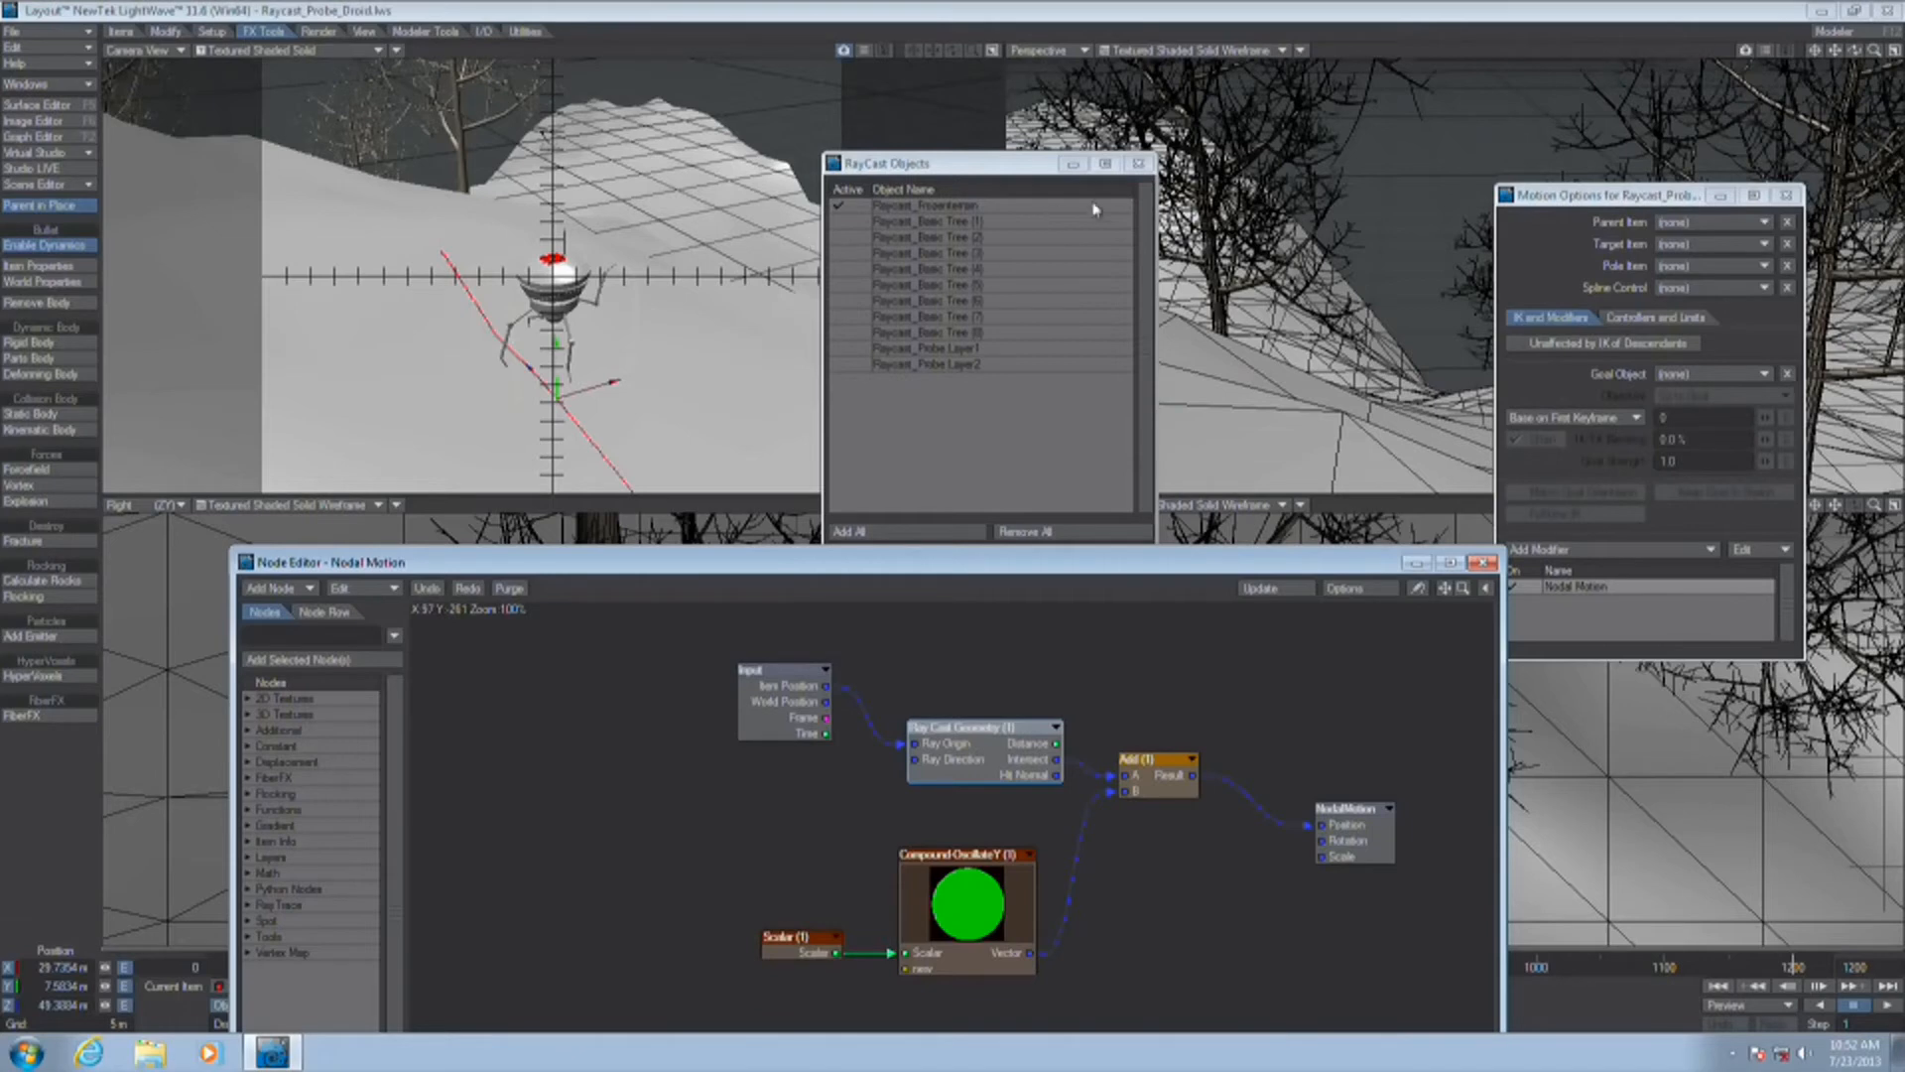
left_click(1139, 165)
Reposition the Scalar and OscillateY compound nodes in the droid's network and close the node editor
left_click_drag(1174, 562, 1115, 229)
left_click_drag(721, 620, 634, 538)
left_click_drag(851, 572, 840, 531)
left_click(1425, 231)
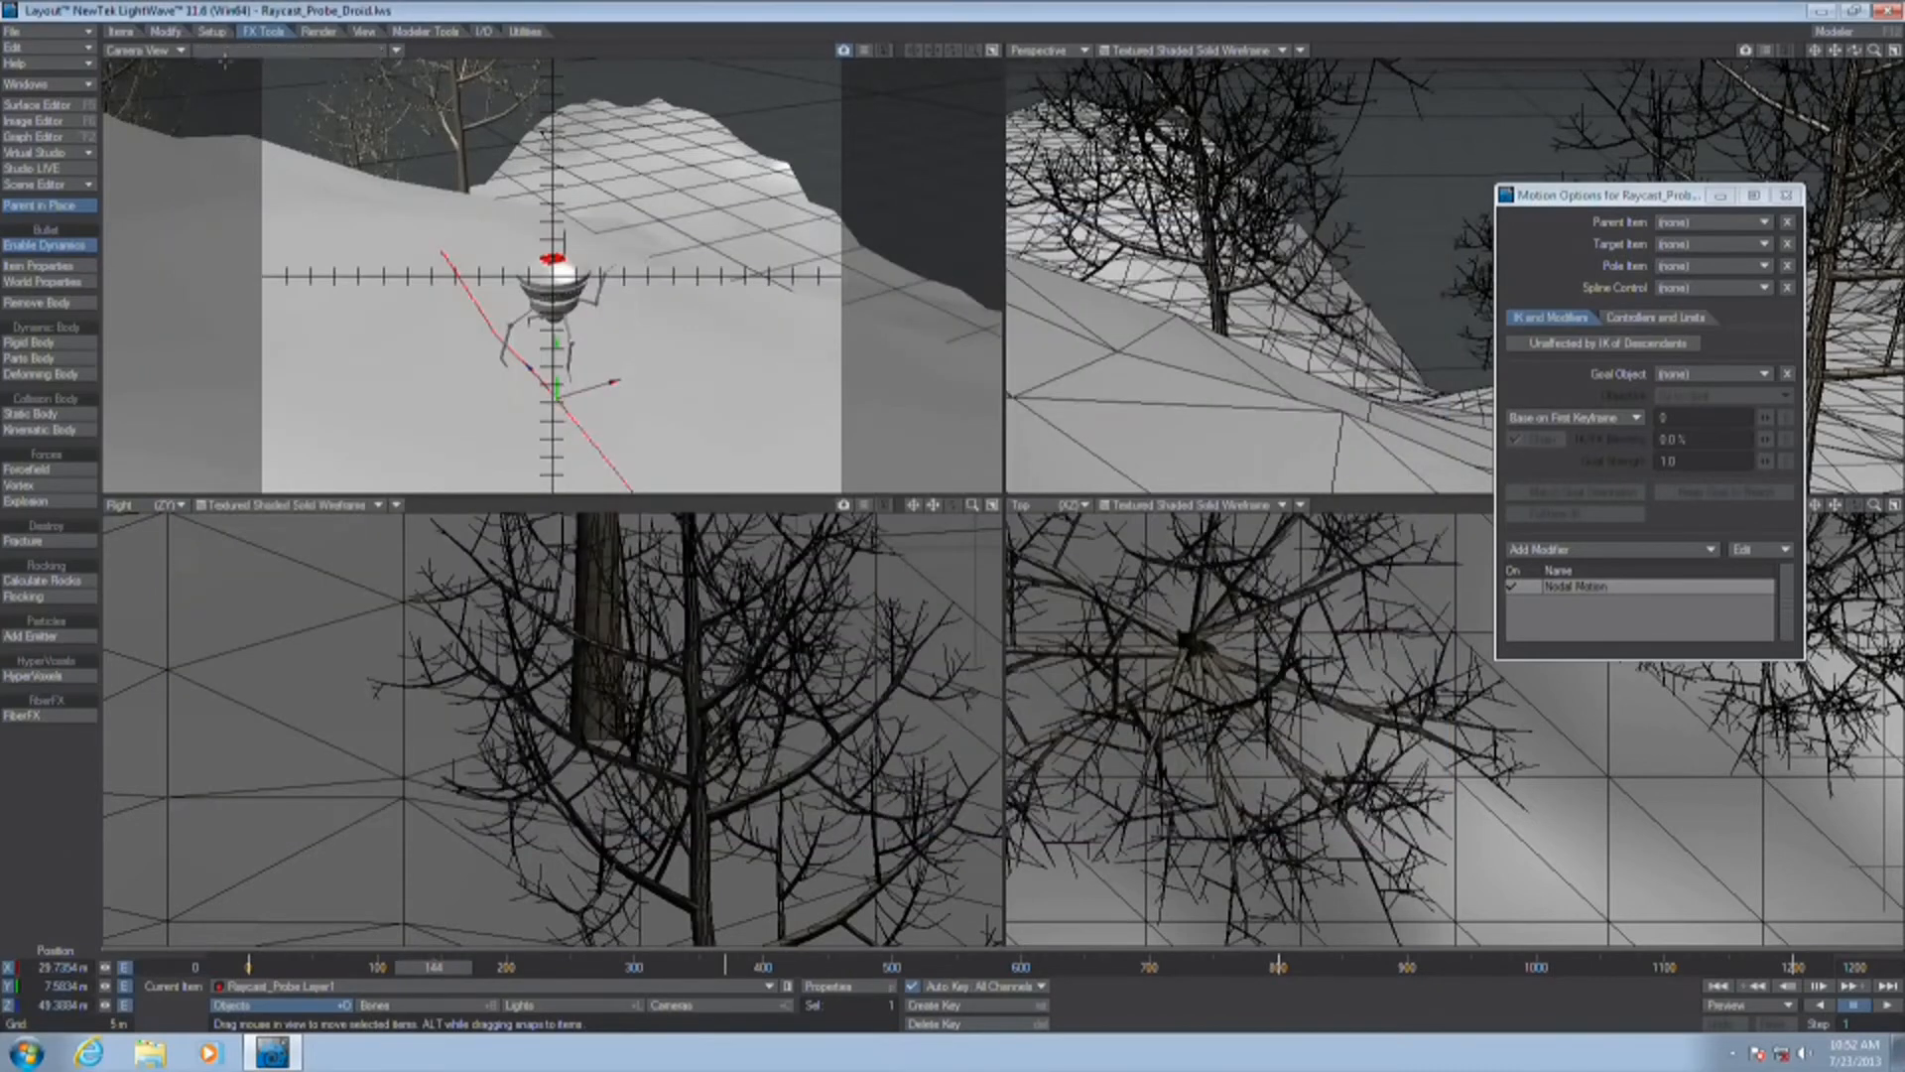
Start loading another Raycast example scene without saving the probe droid changes
left_click(44, 36)
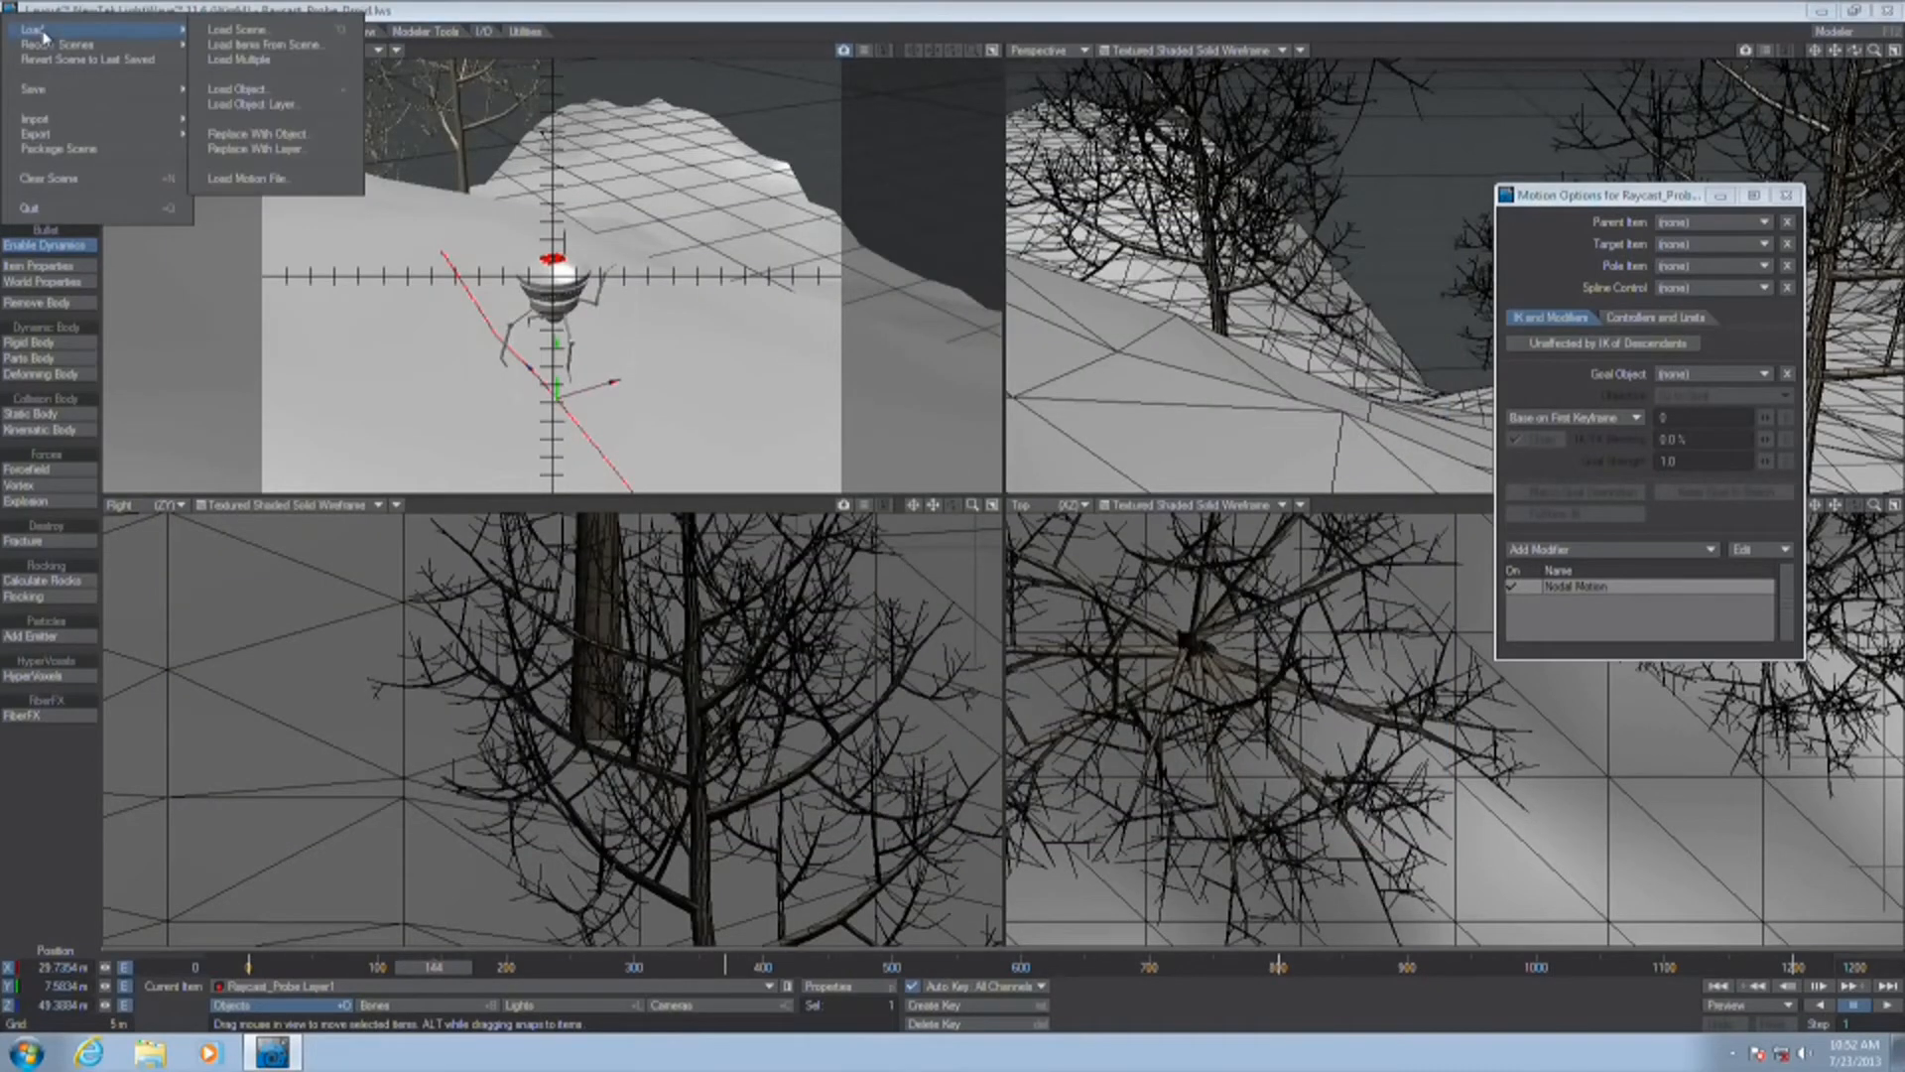
mouse_move(60, 88)
left_click(290, 36)
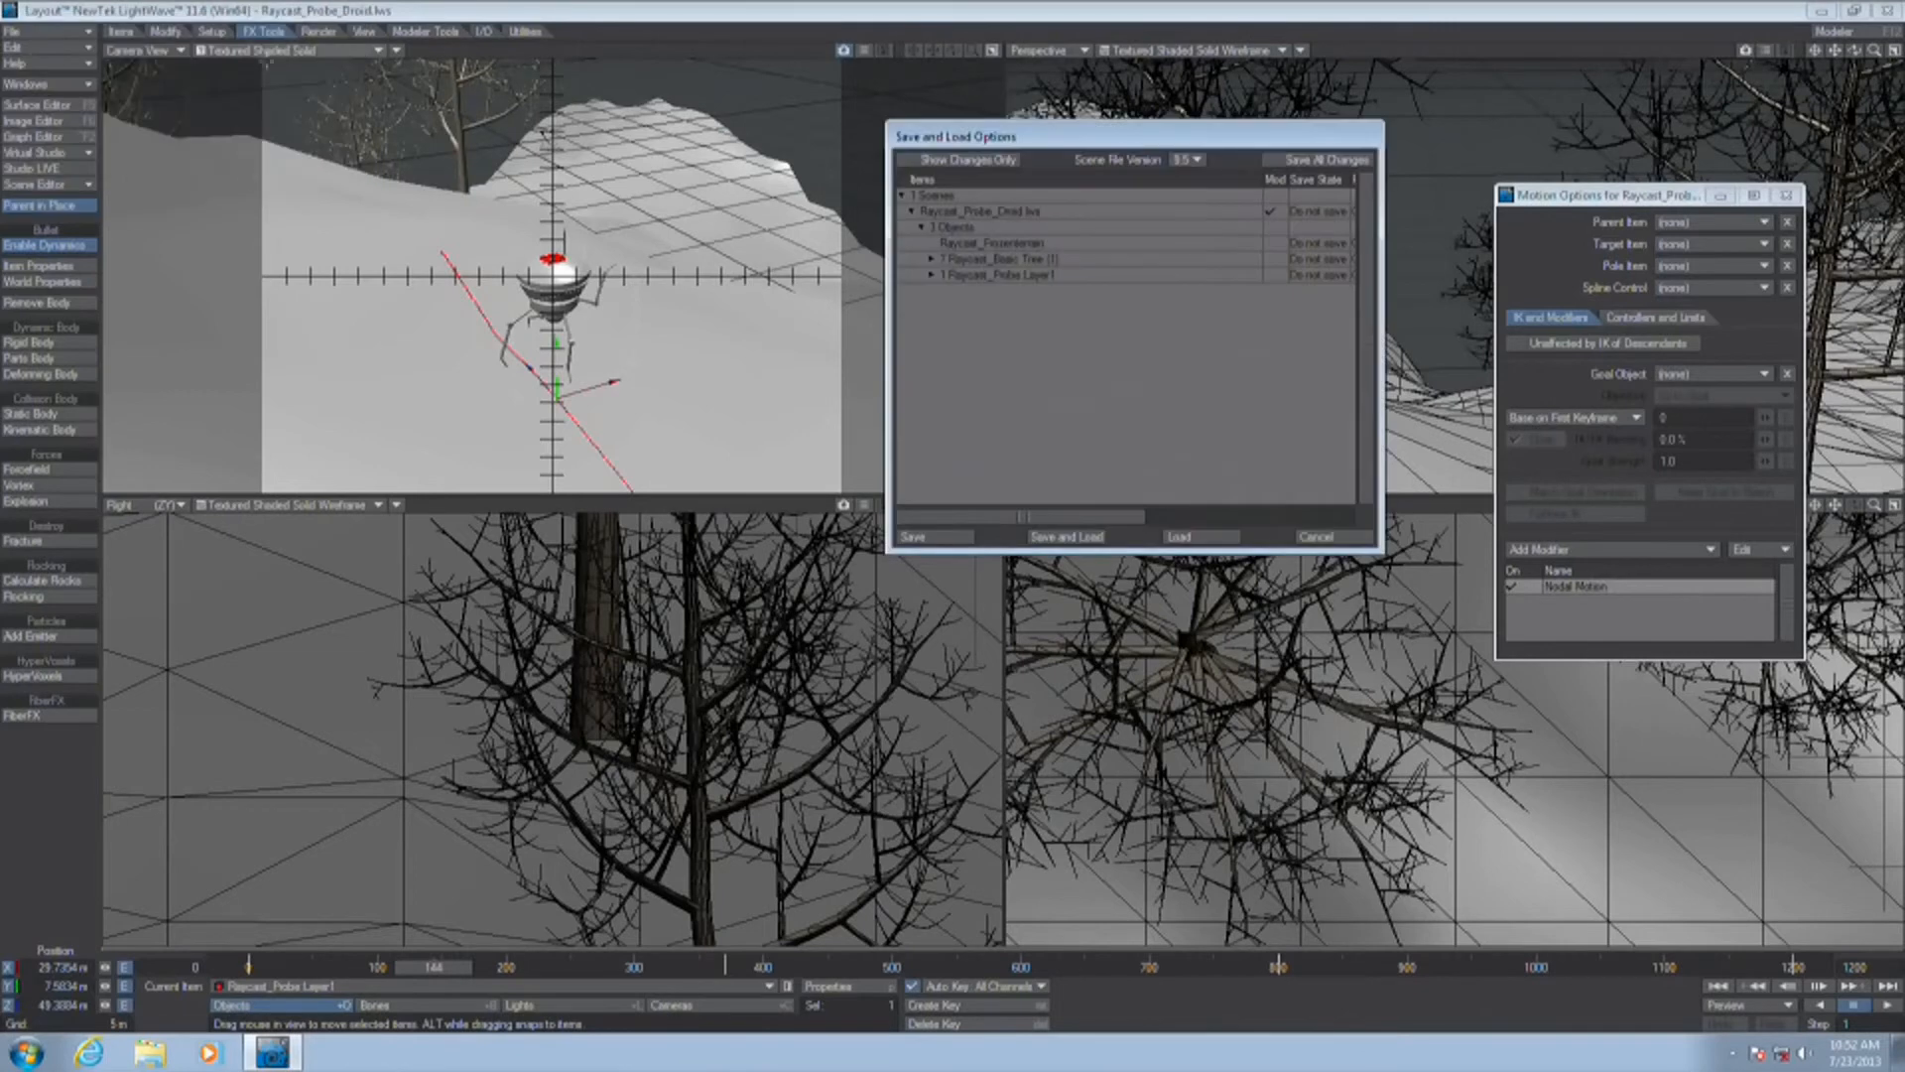
left_click(1219, 537)
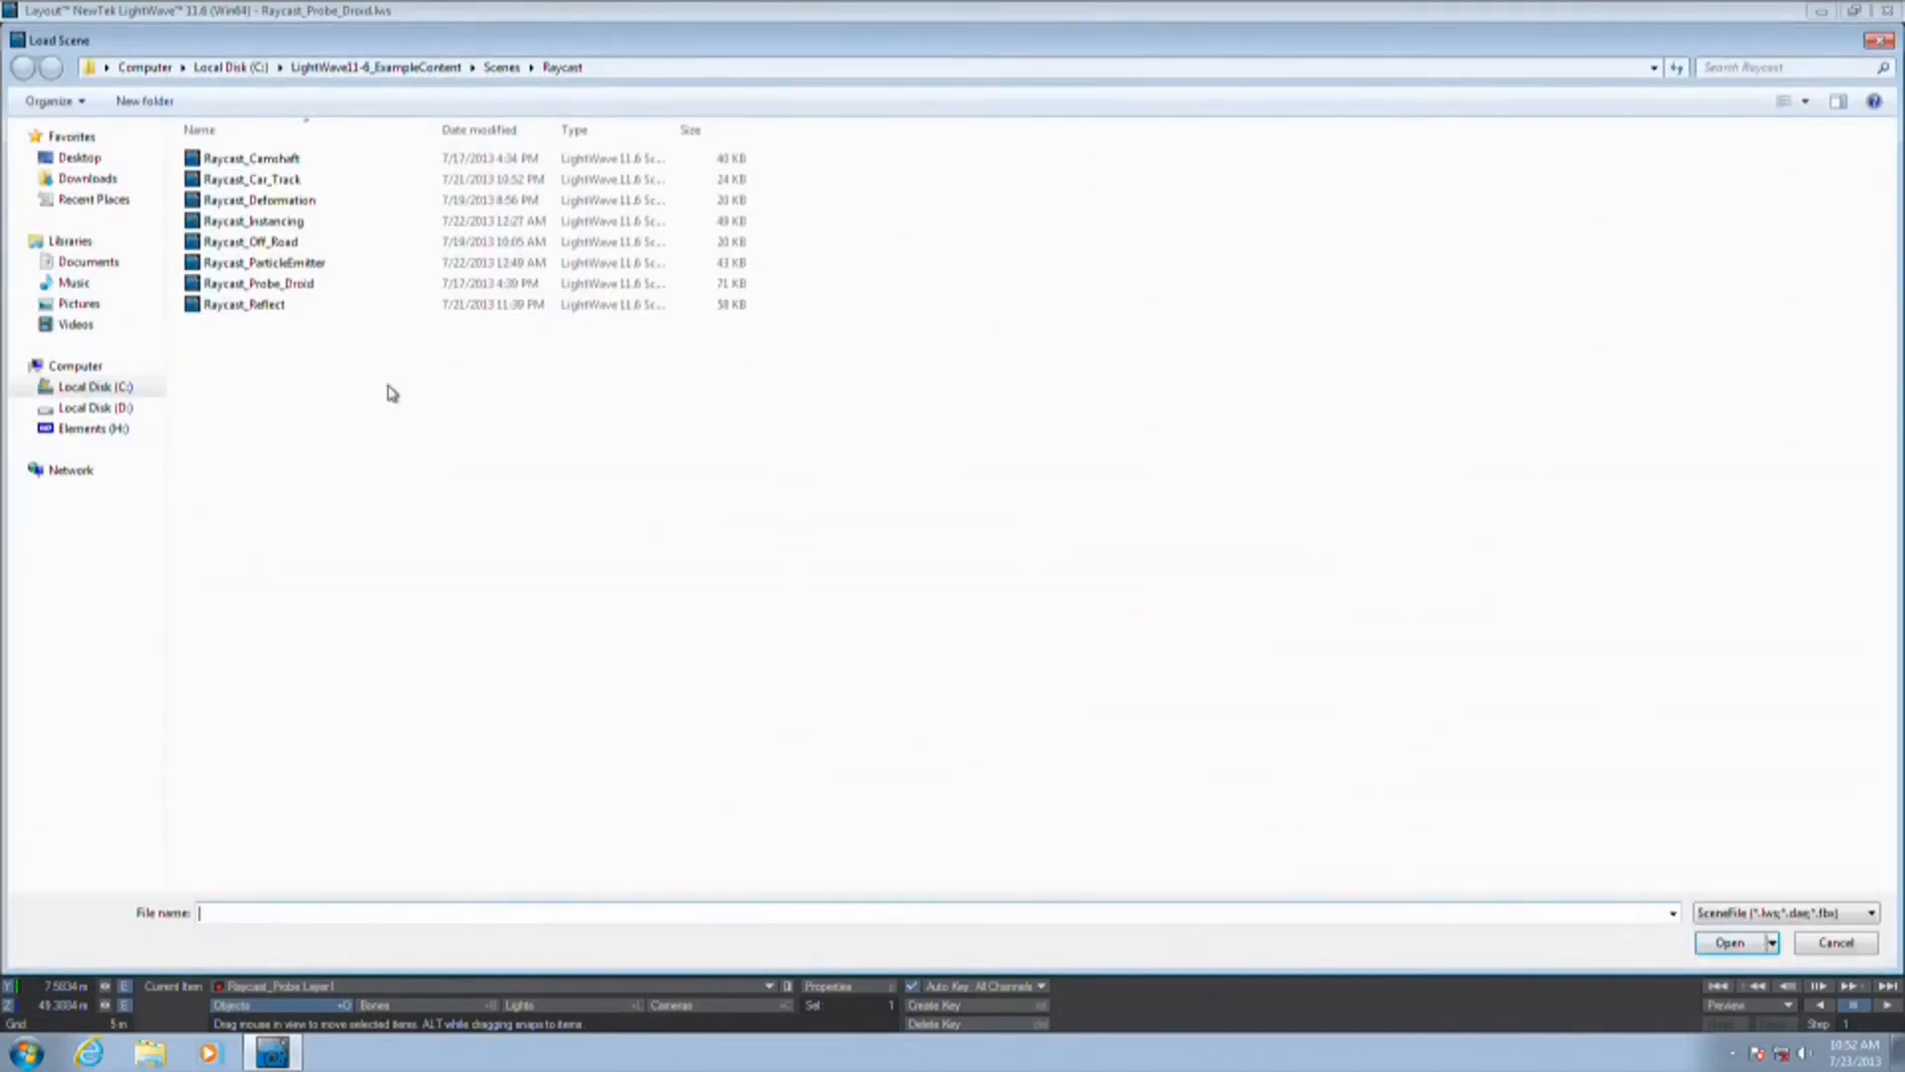
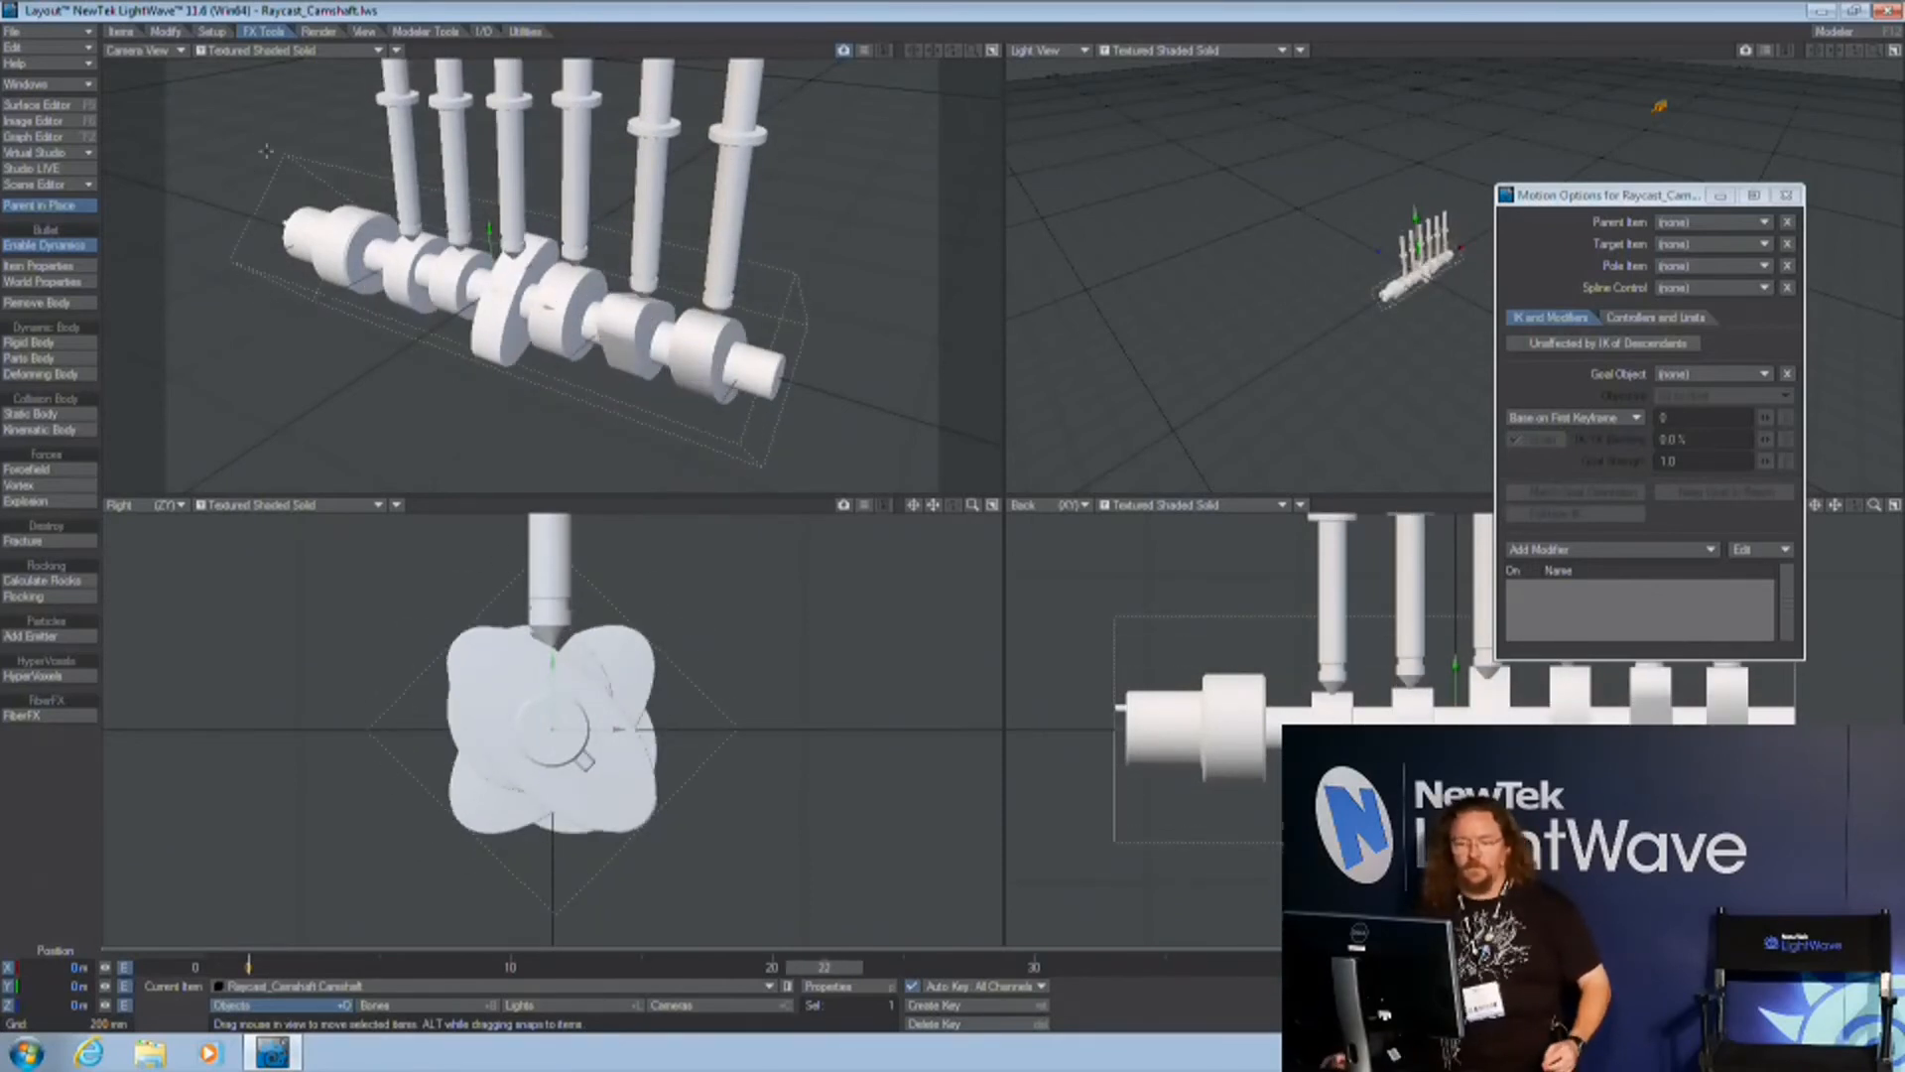
Clear the camshaft scene to start with an empty one
left_click(57, 33)
mouse_move(61, 87)
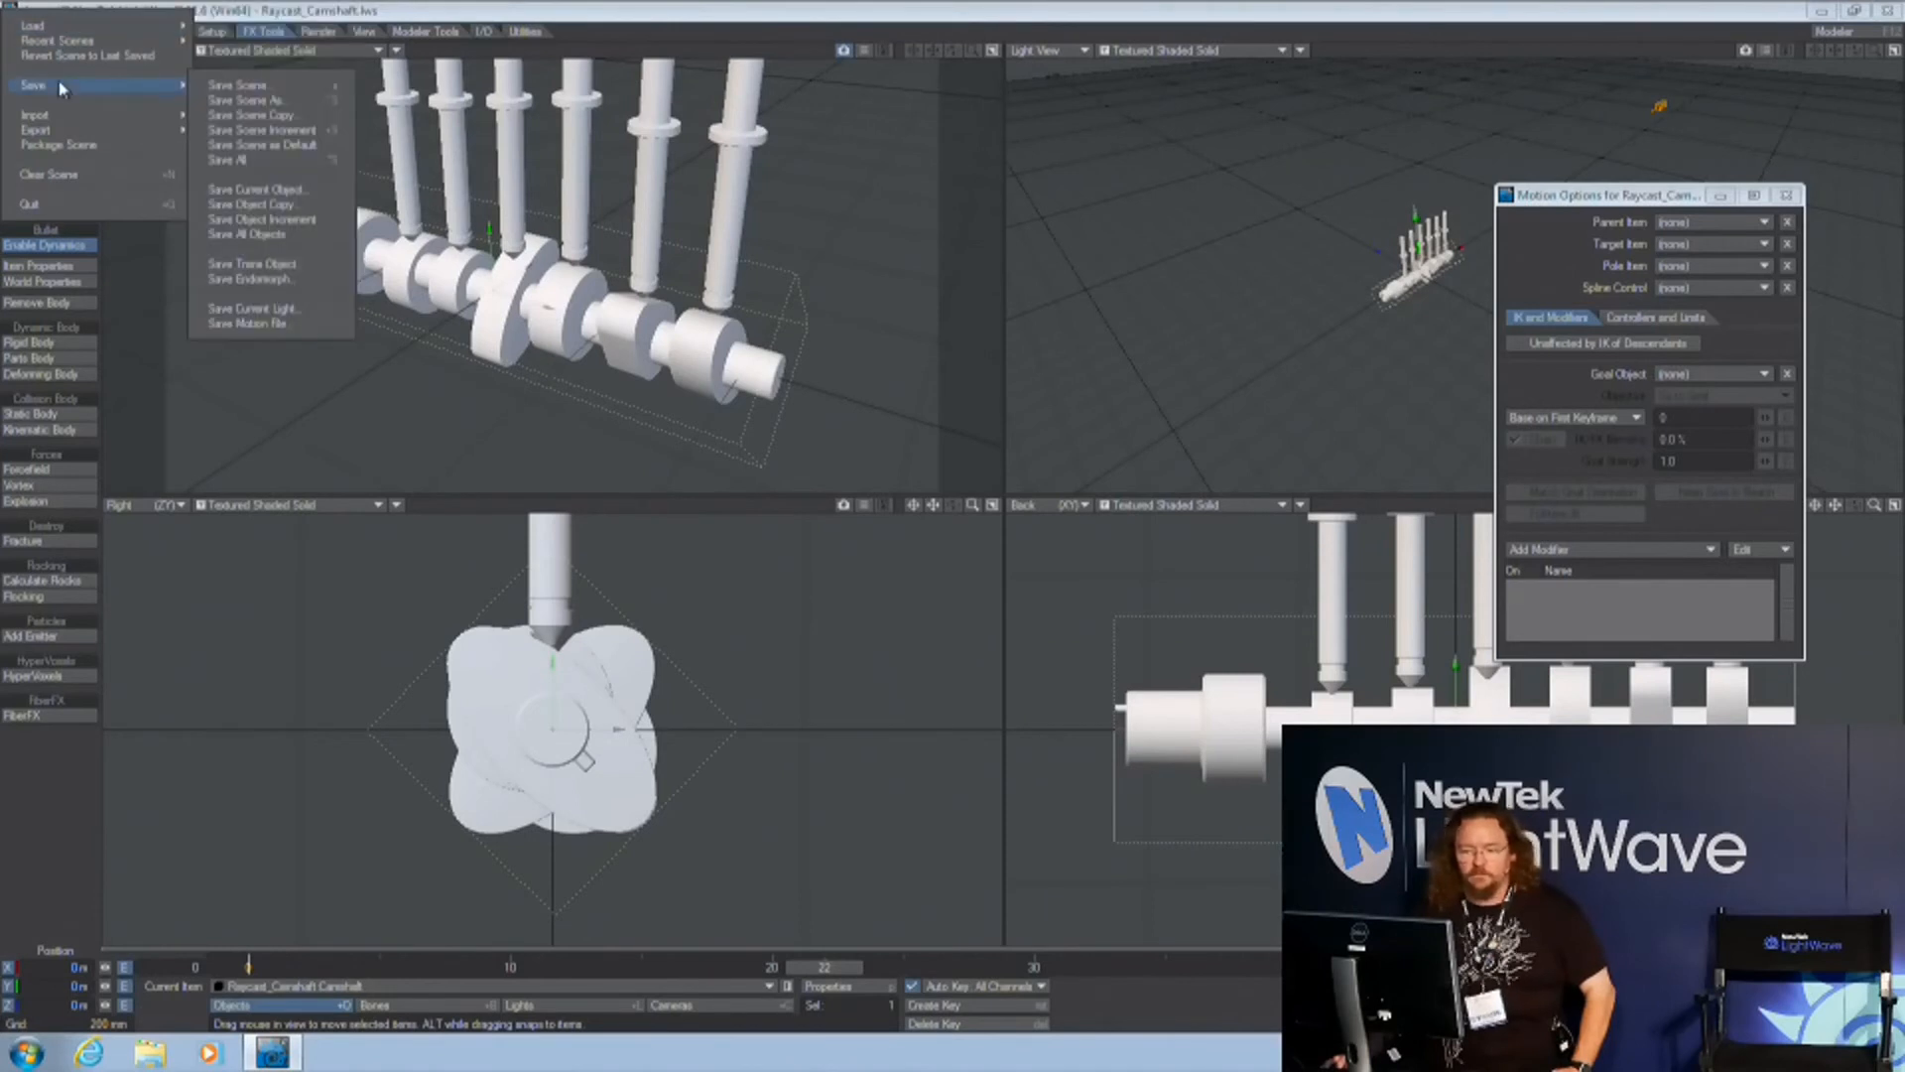
left_click(48, 175)
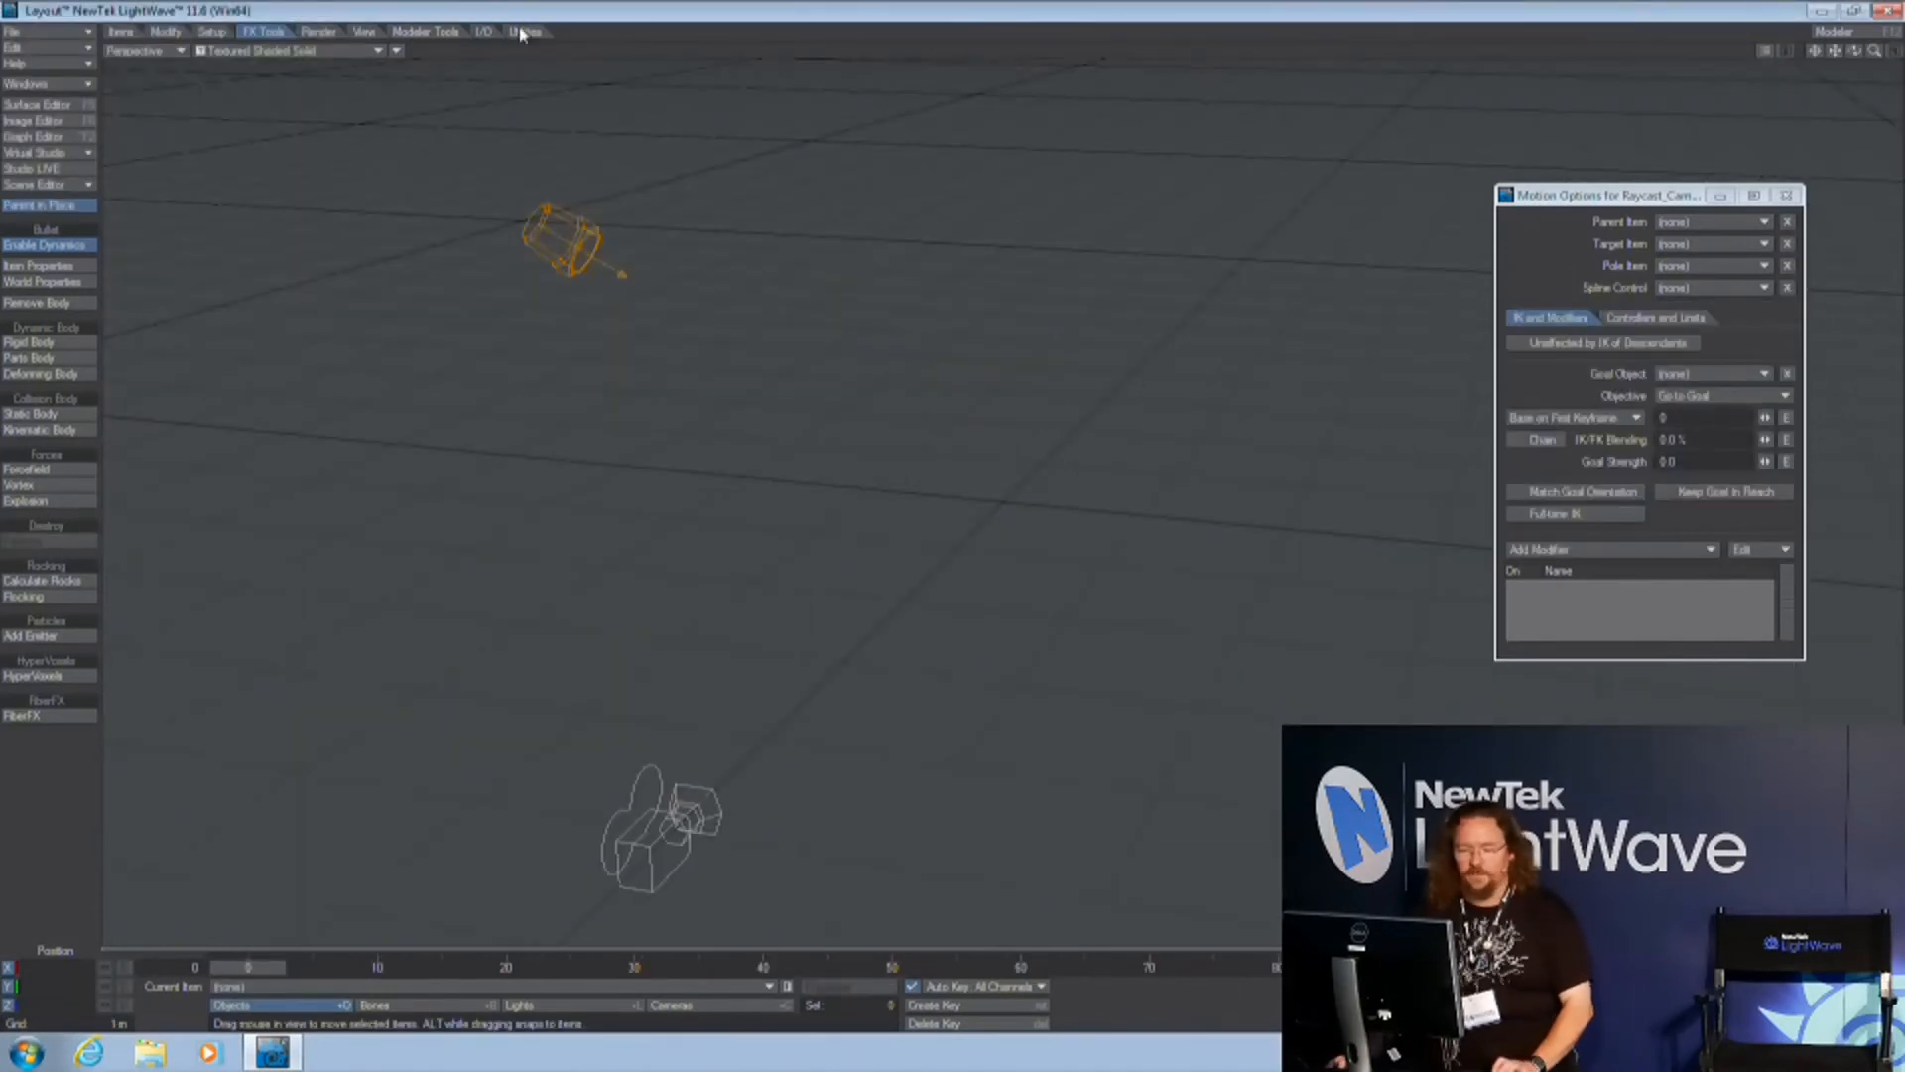
Create a 10 m by 10 m ground plane centred at the origin with 50 segments in X and Z
left_click(402, 33)
left_click(60, 297)
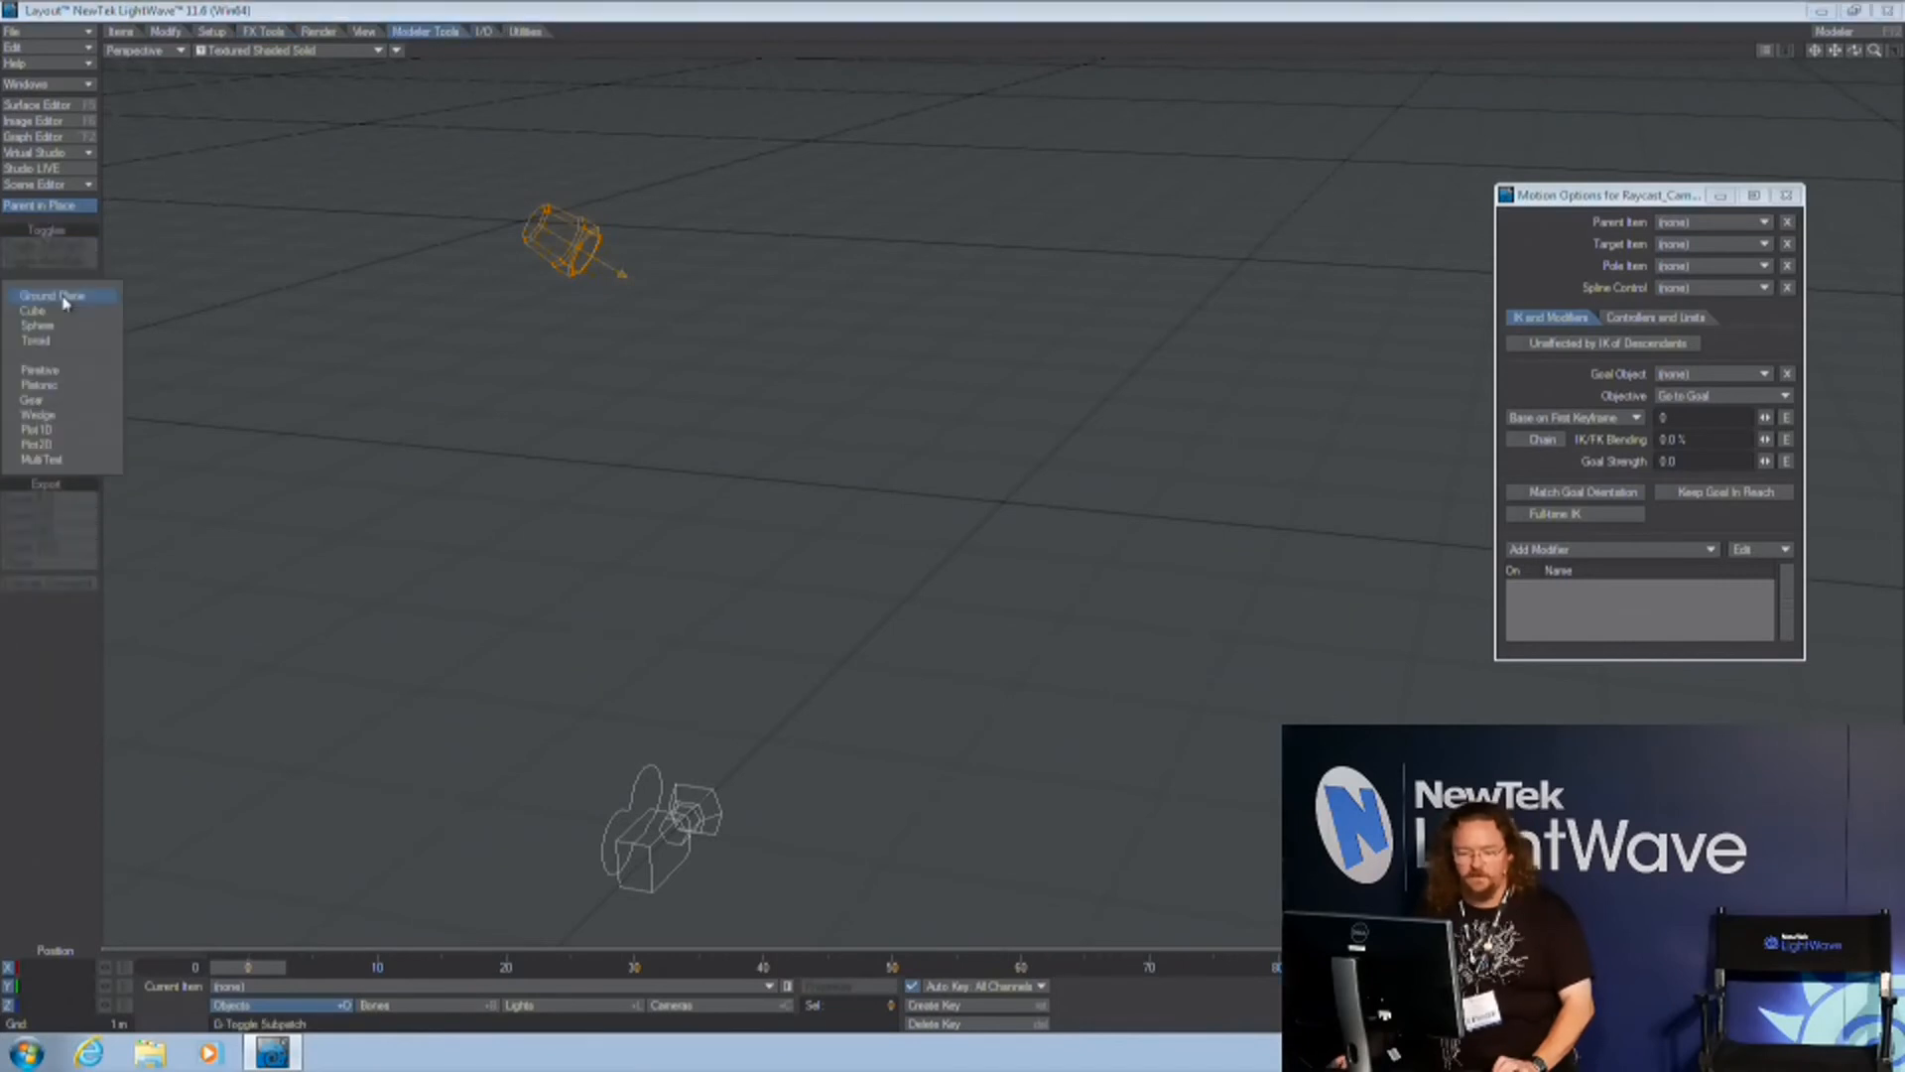
left_click(55, 296)
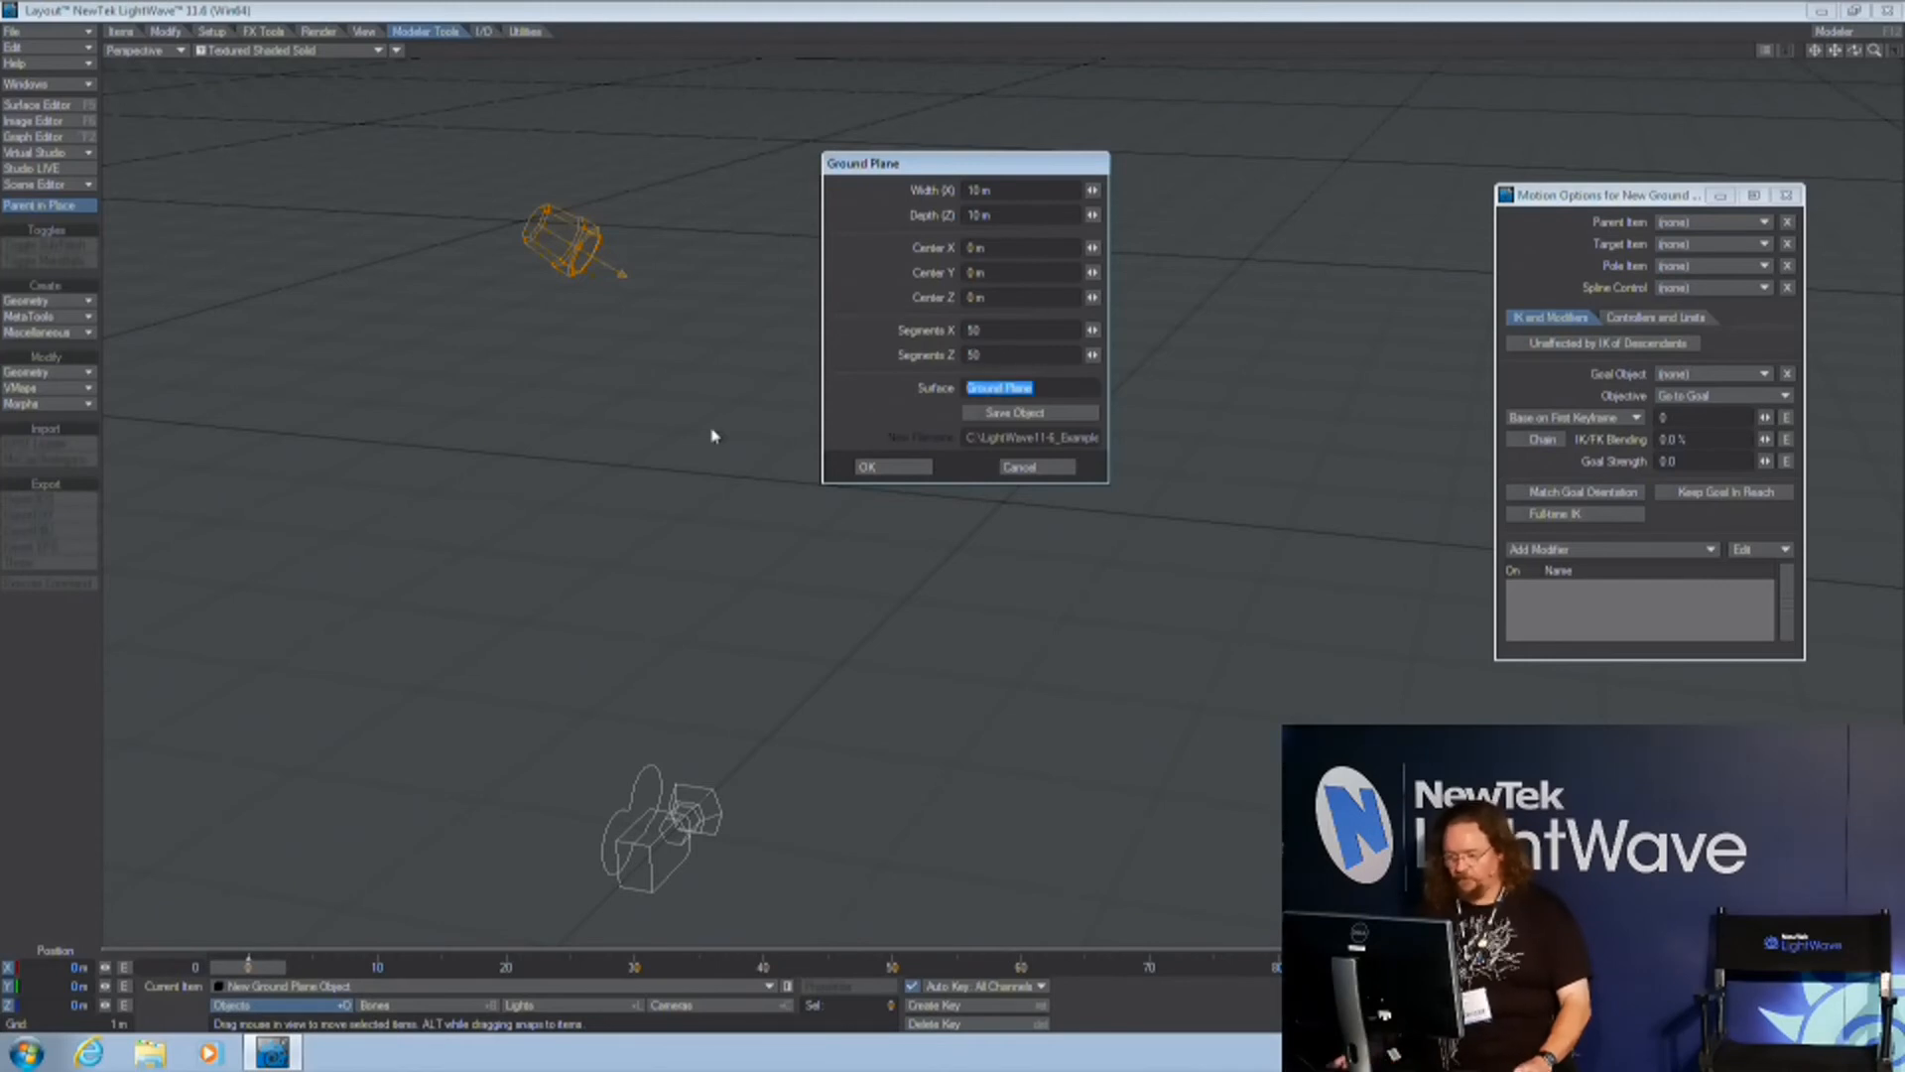
left_click(865, 466)
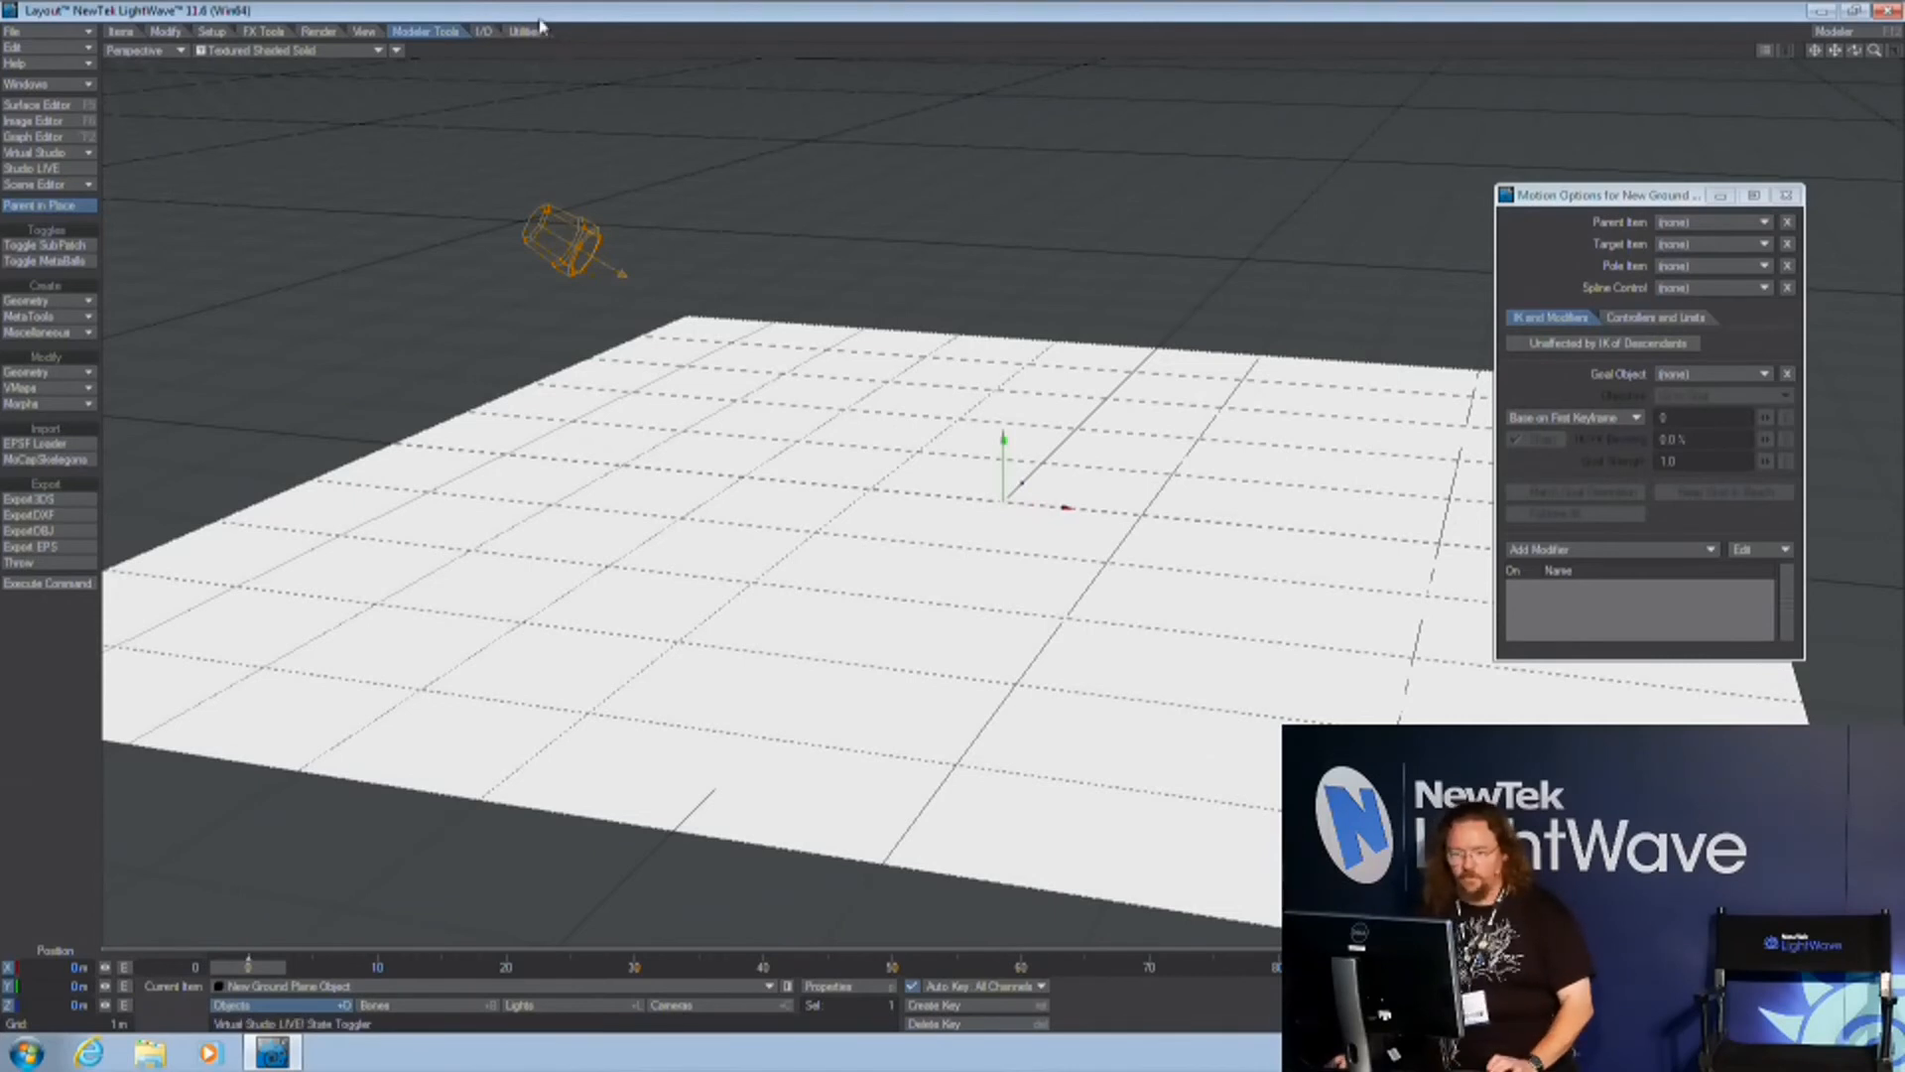
Create a sphere with a 200 mm radius, 24 sides and 12 segments, centred at the origin
left_click(45, 300)
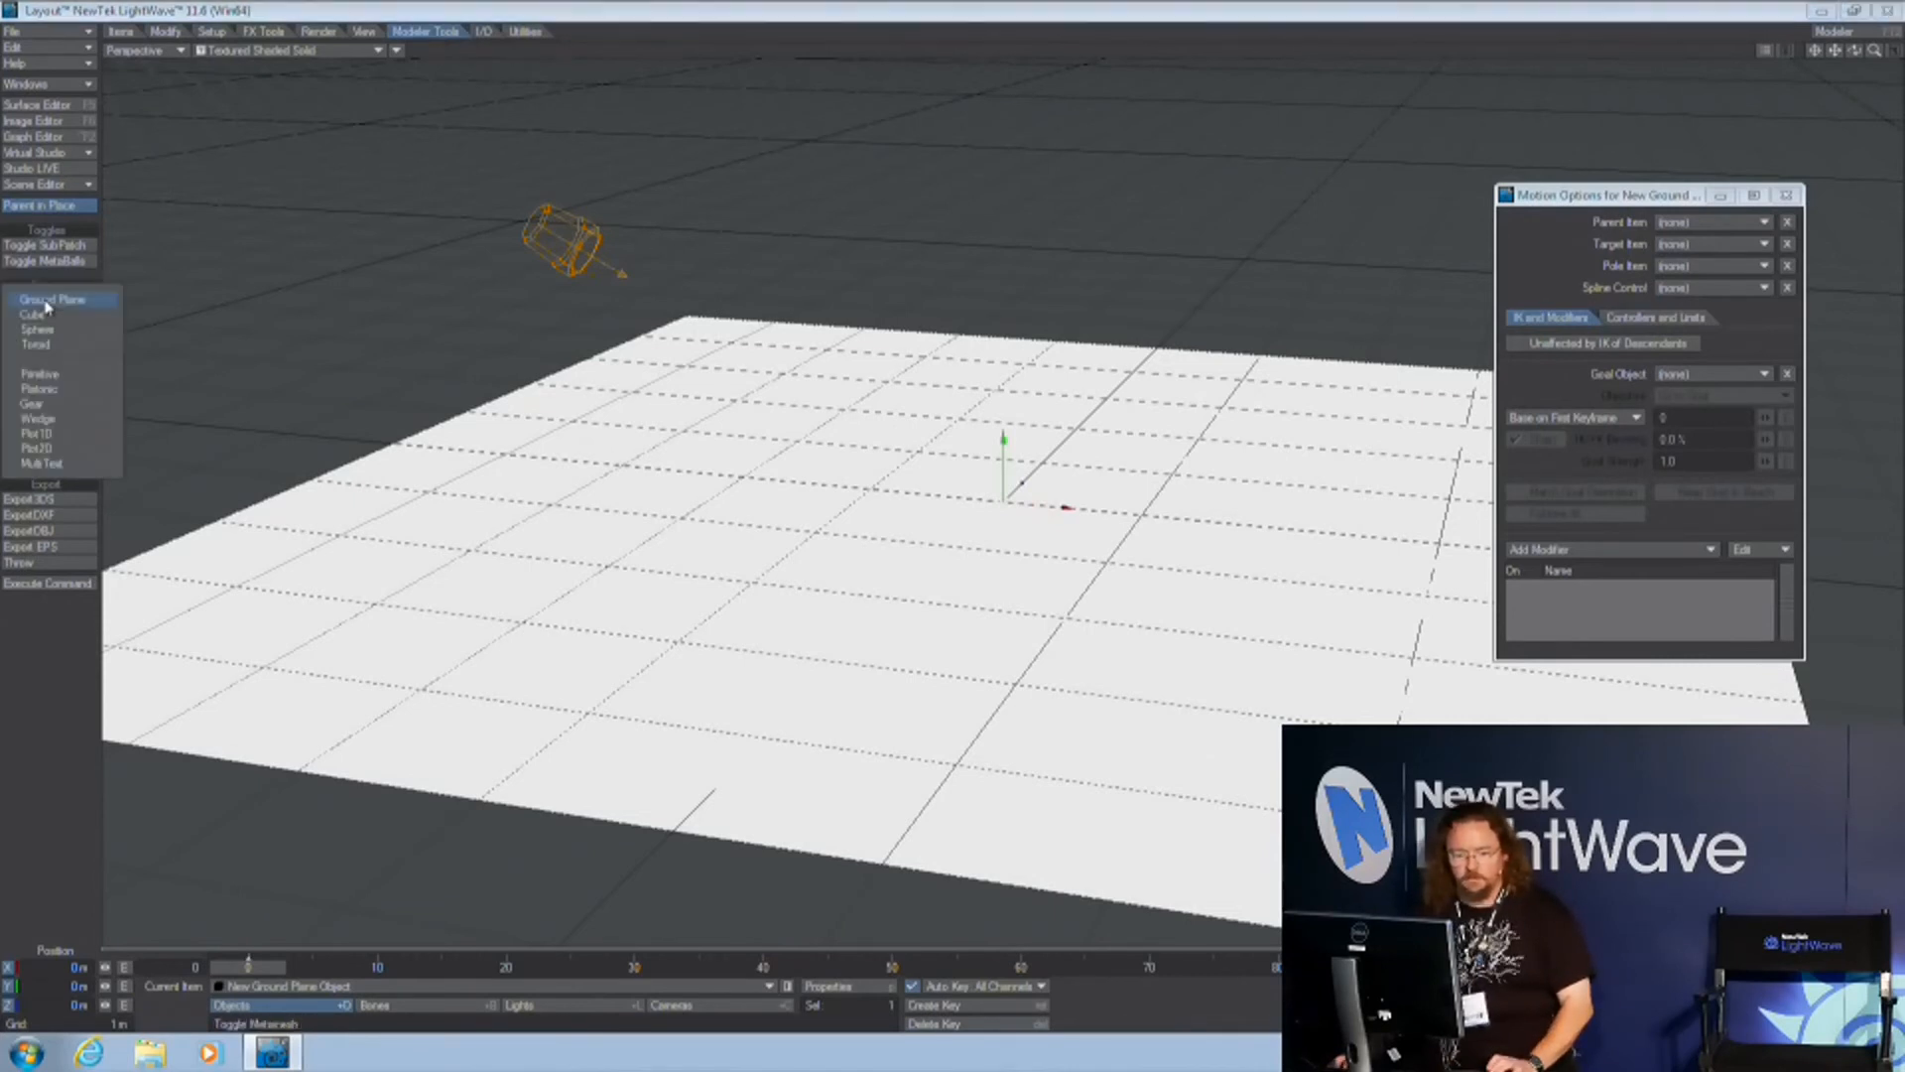
left_click(37, 328)
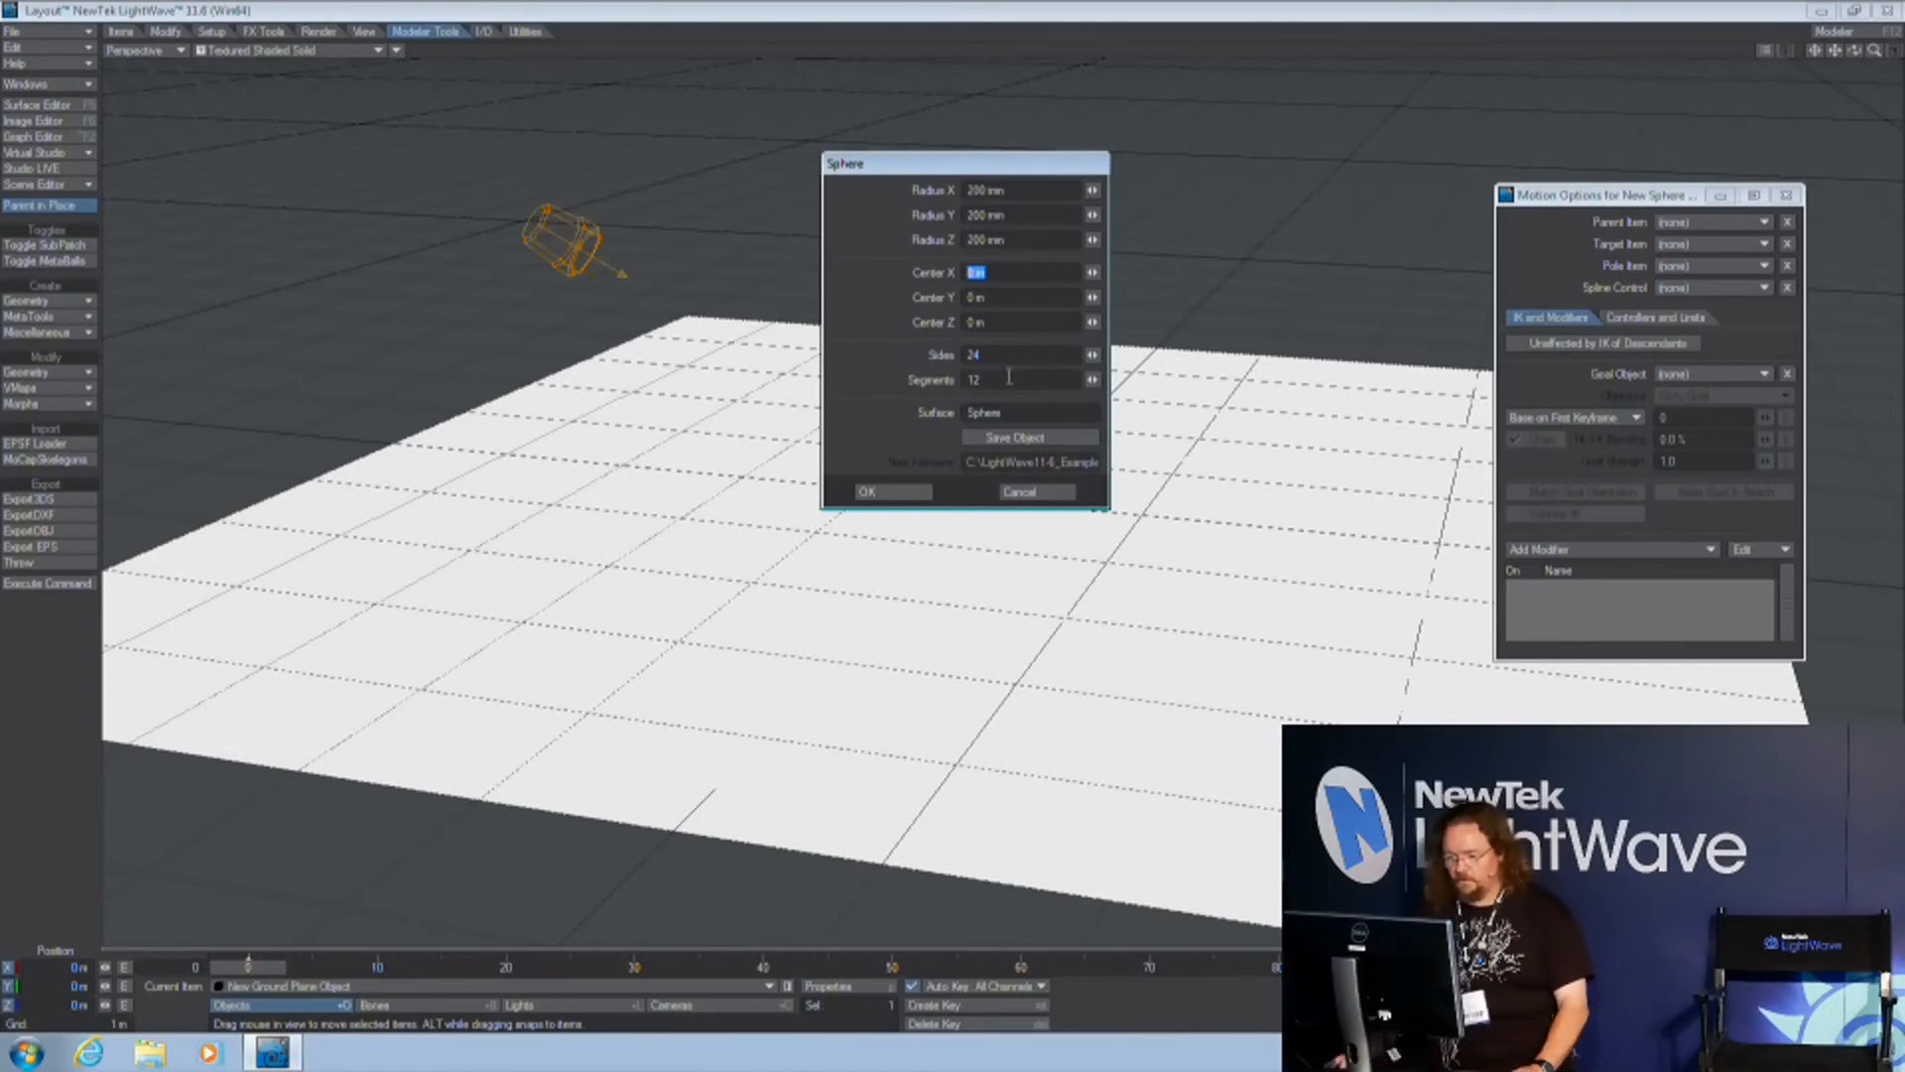
left_click(892, 492)
Animate the sphere diagonally across the ground plane, from about X -3.9 m, Z 3.4 m at frame 0 to the near opposite corner
left_click_drag(1029, 468, 753, 343)
left_click_drag(665, 11, 599, 41)
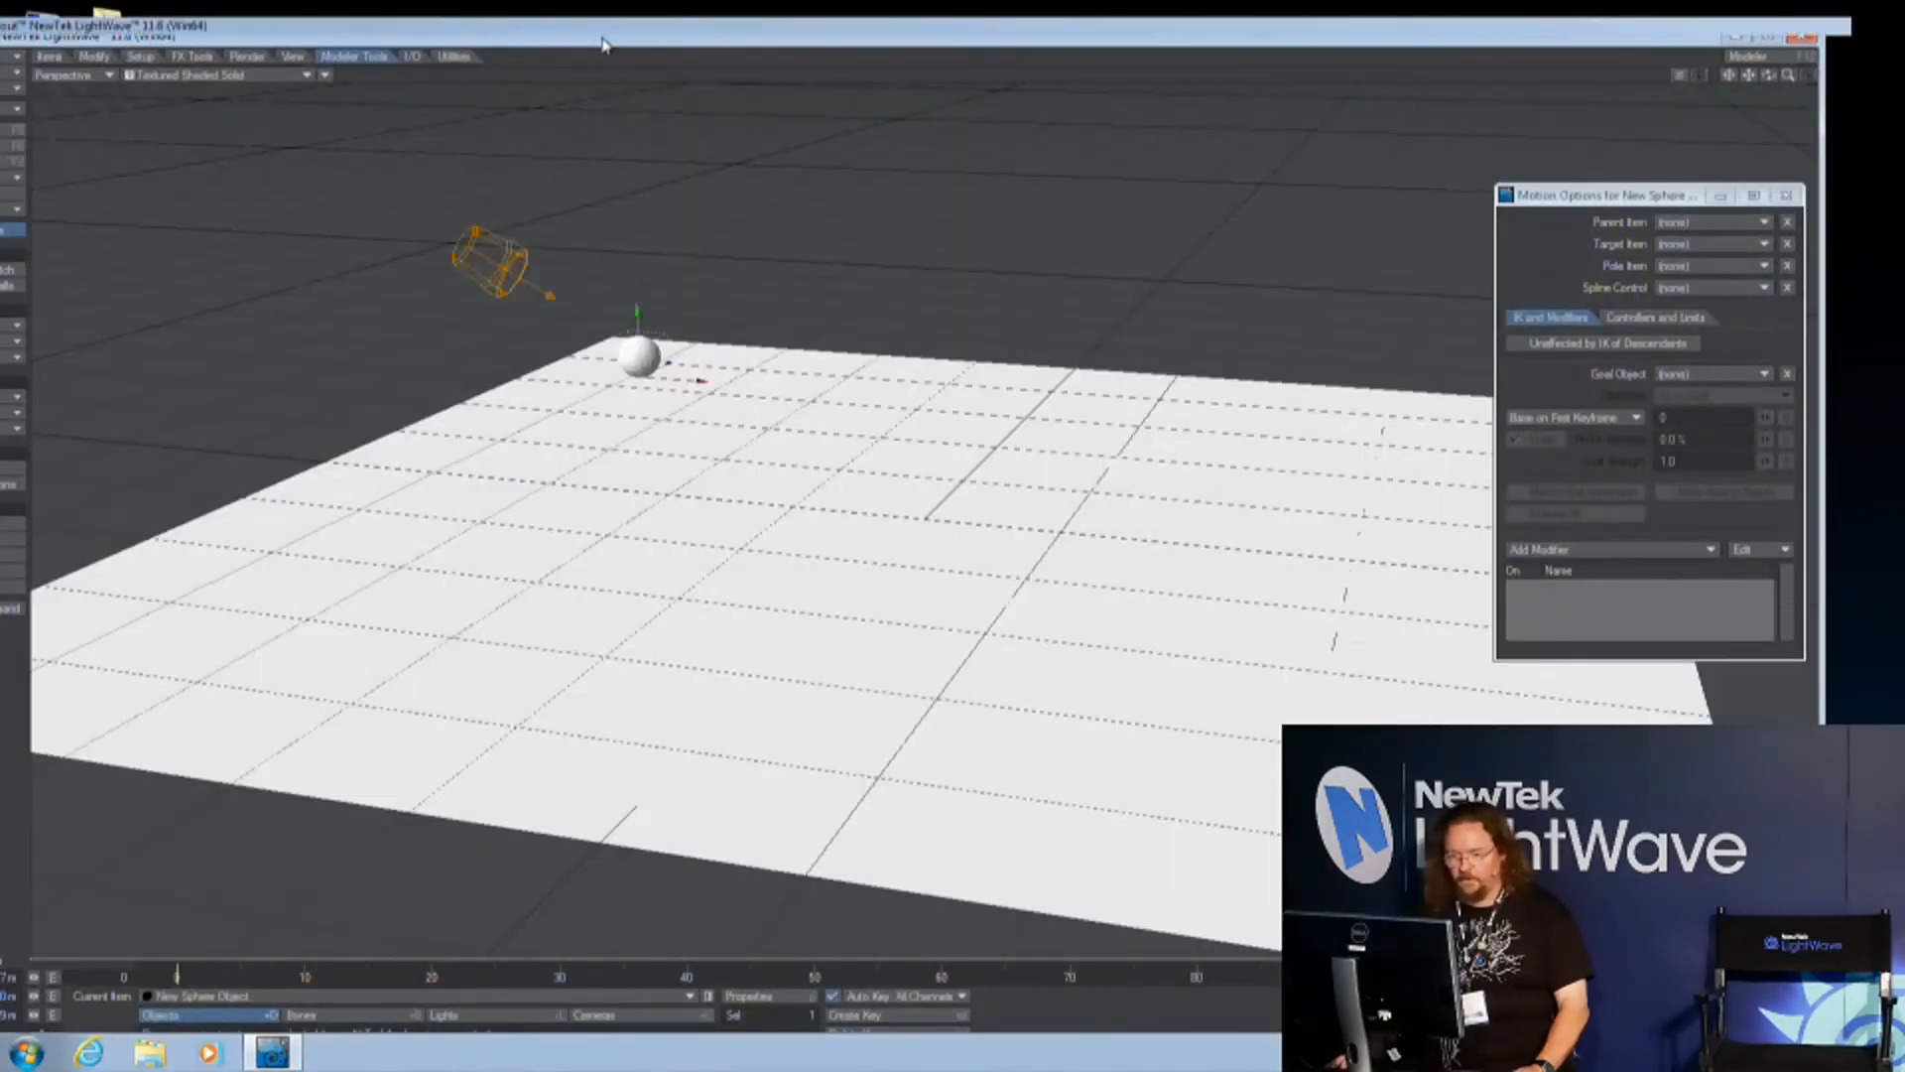
double_click(602, 39)
left_click_drag(711, 335, 1781, 918)
left_click_drag(252, 970, 225, 915)
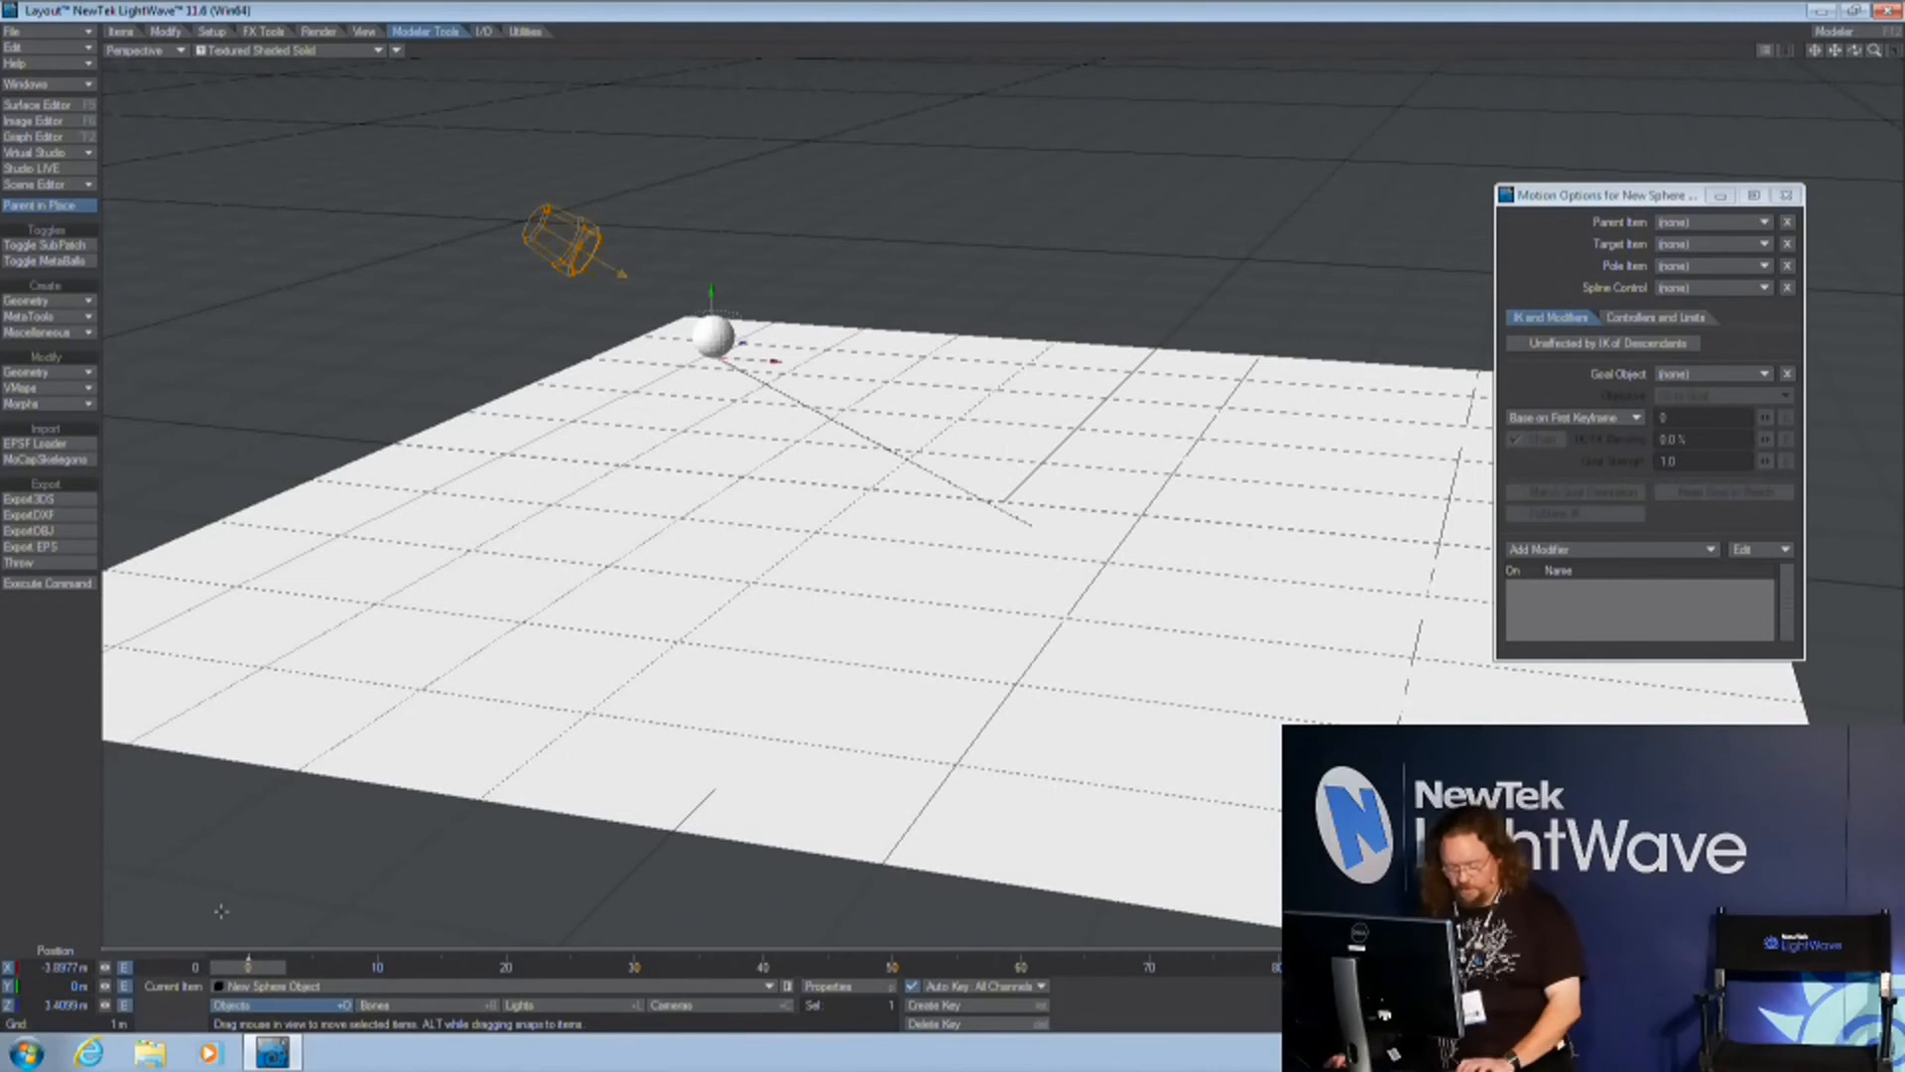
Raise the sphere above the ground plane at both keyframes, with the end key at a height of about 1.07 m
key("m")
left_click_drag(706, 298, 706, 171)
key("shift+Right")
left_click_drag(1799, 873, 1800, 612)
Add a Nodal Motion modifier to the sphere and open its node editor
key("m")
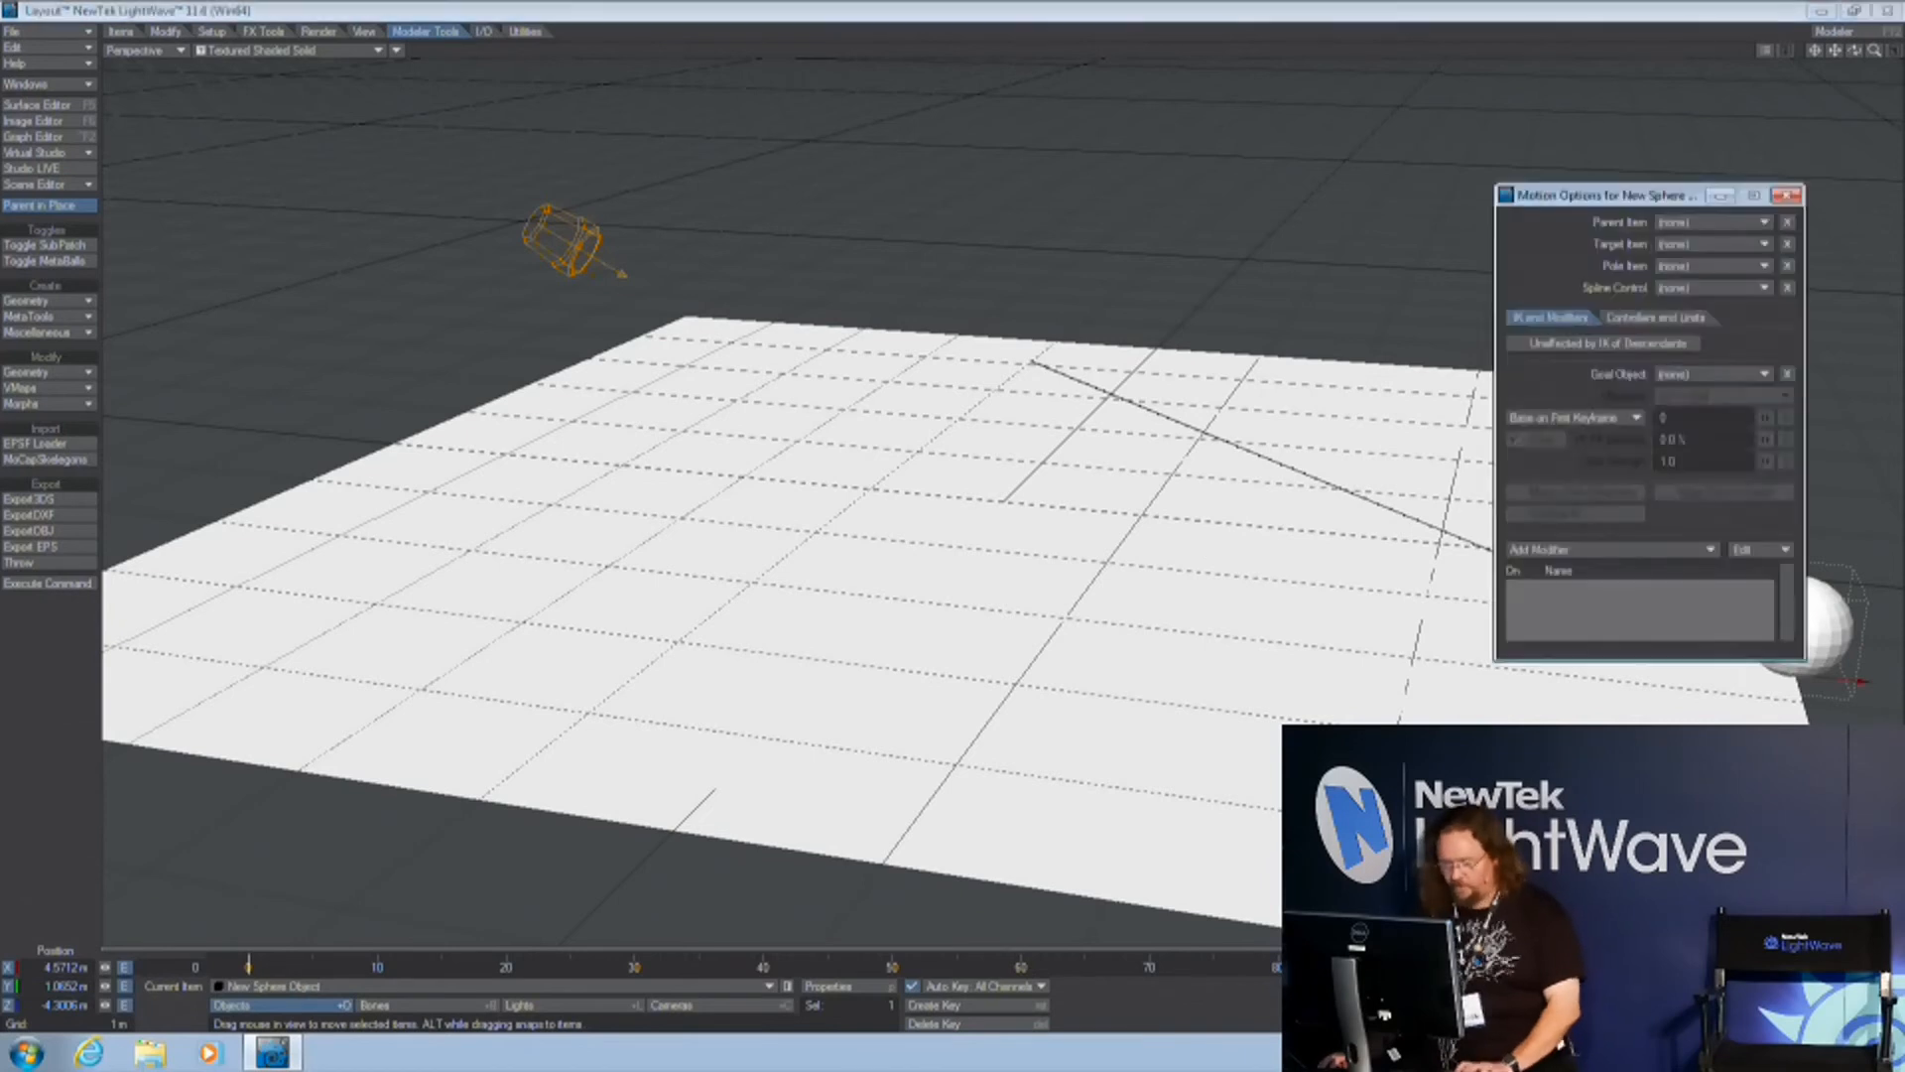
left_click(1582, 549)
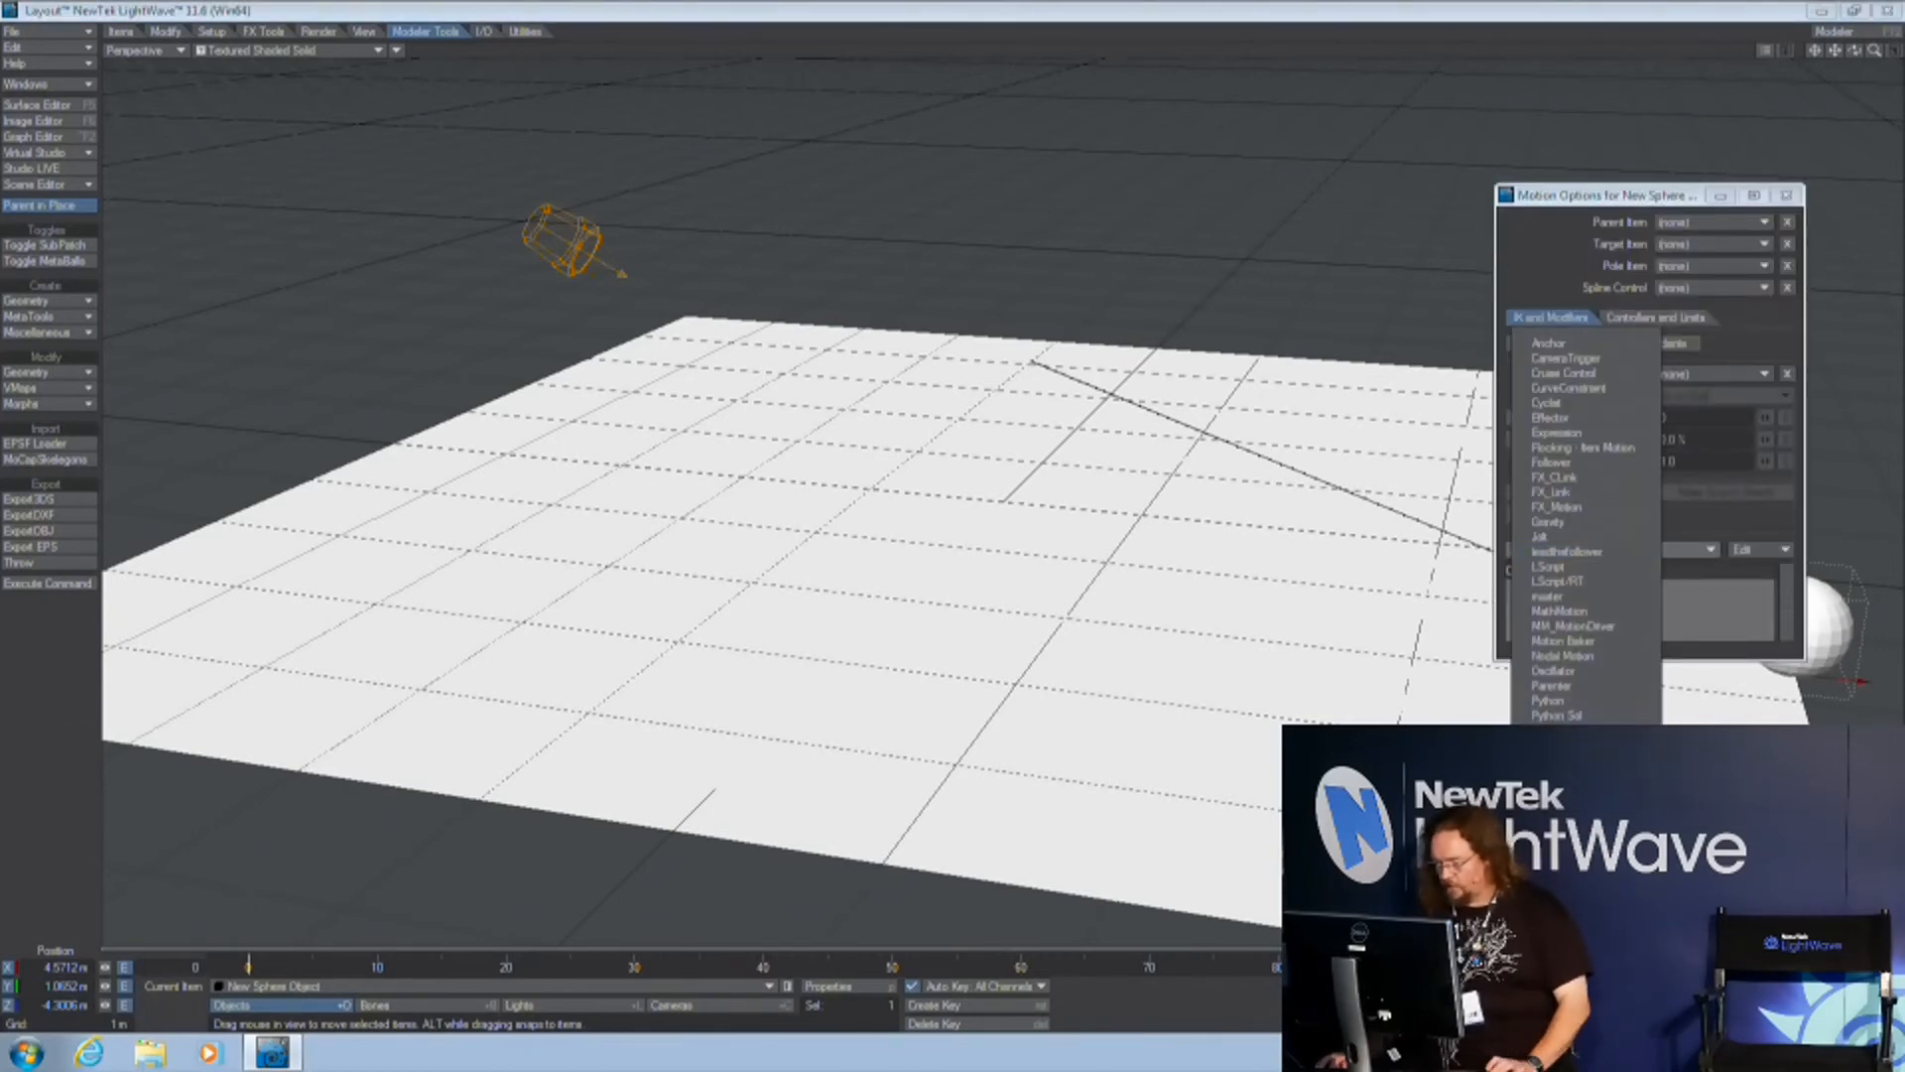
left_click(1599, 658)
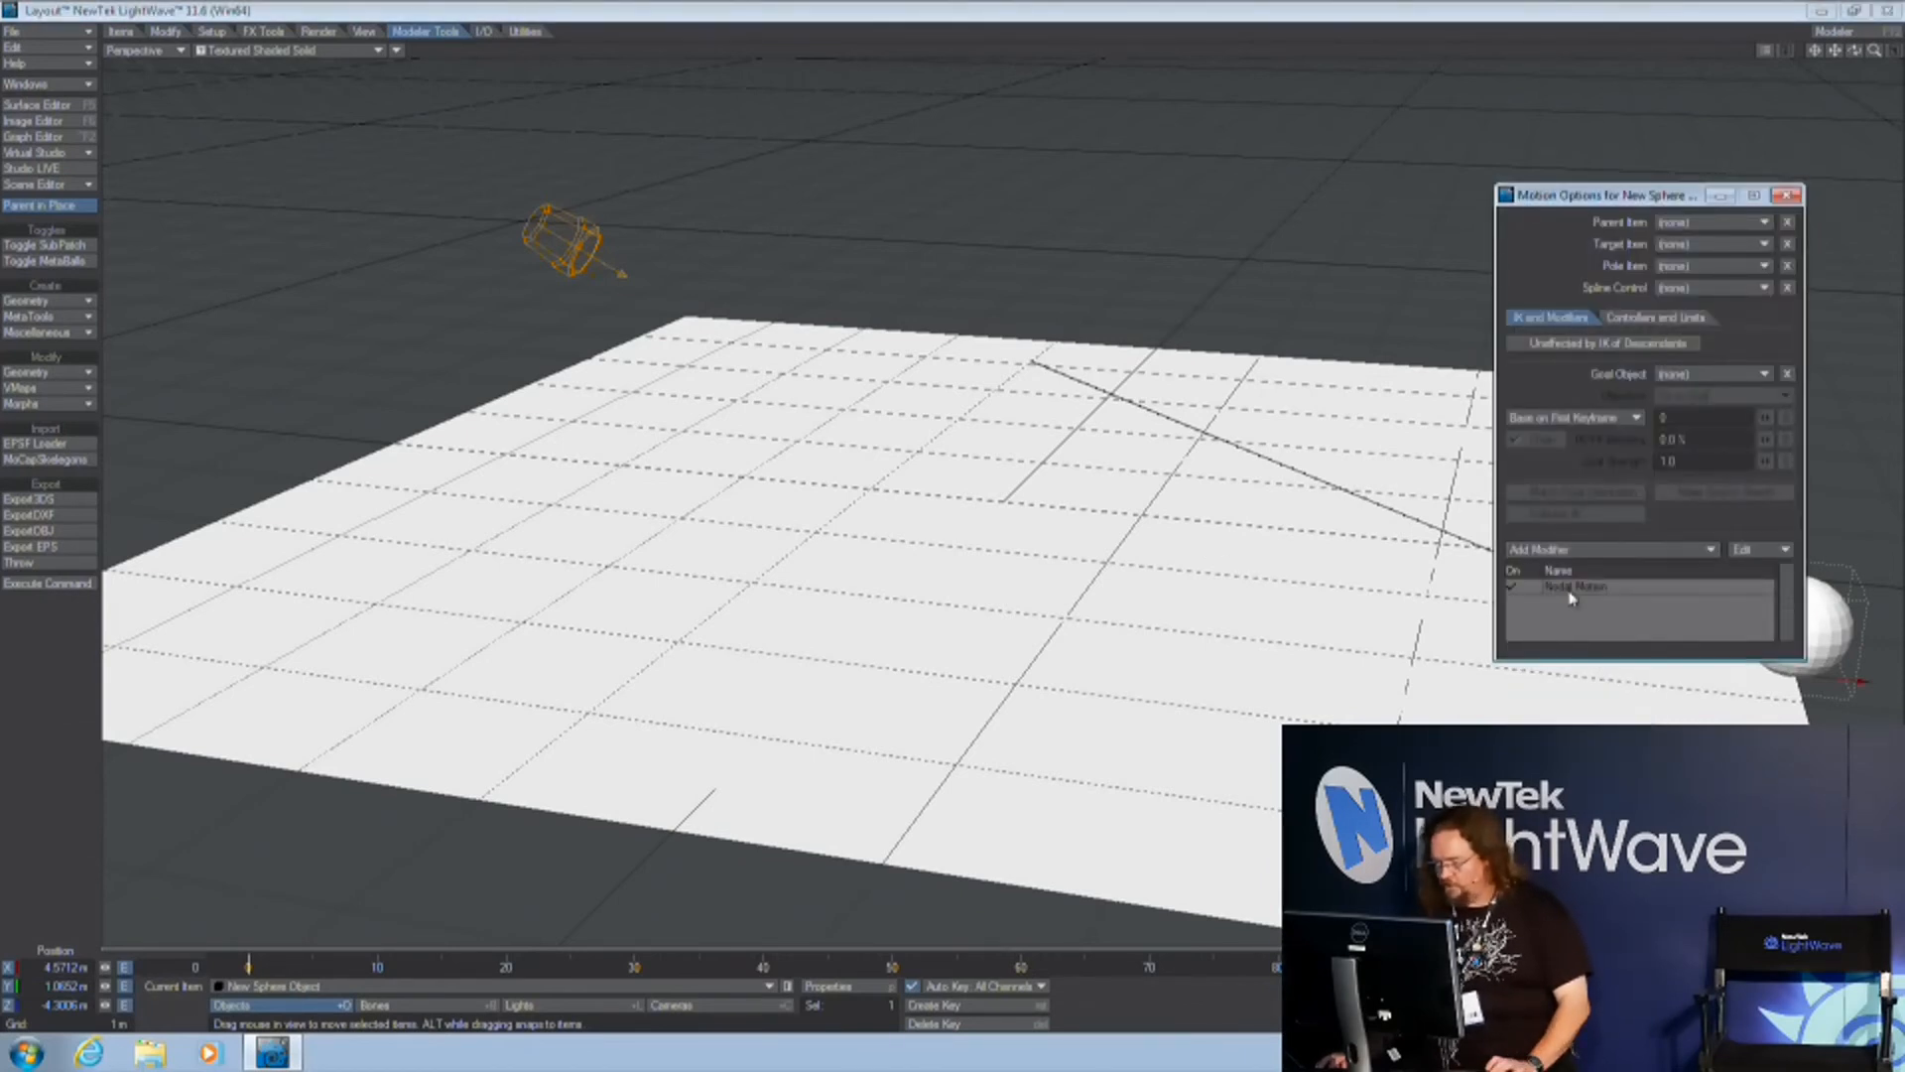
double_click(1572, 590)
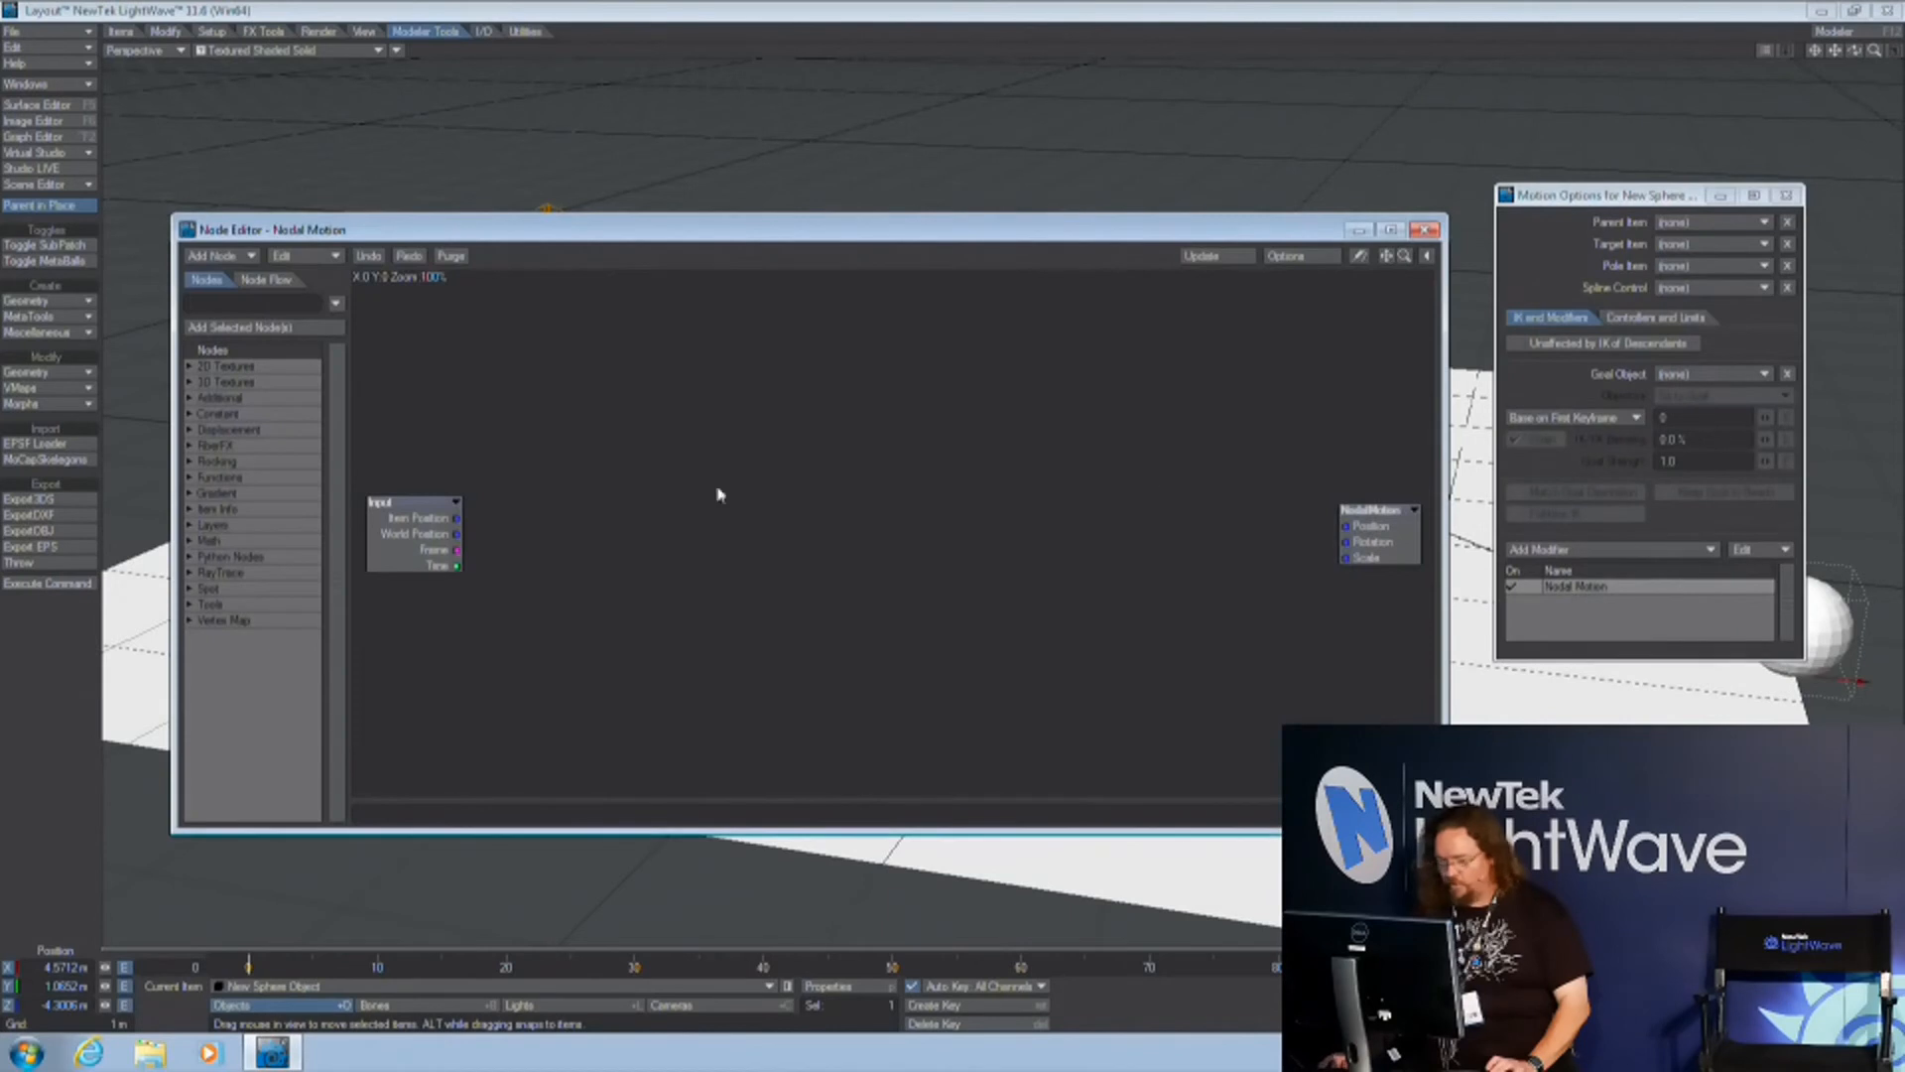
Add a Ray Cast Geometry node and connect the Input node's Item Position to its Ray Origin
left_click(242, 305)
type("RAY")
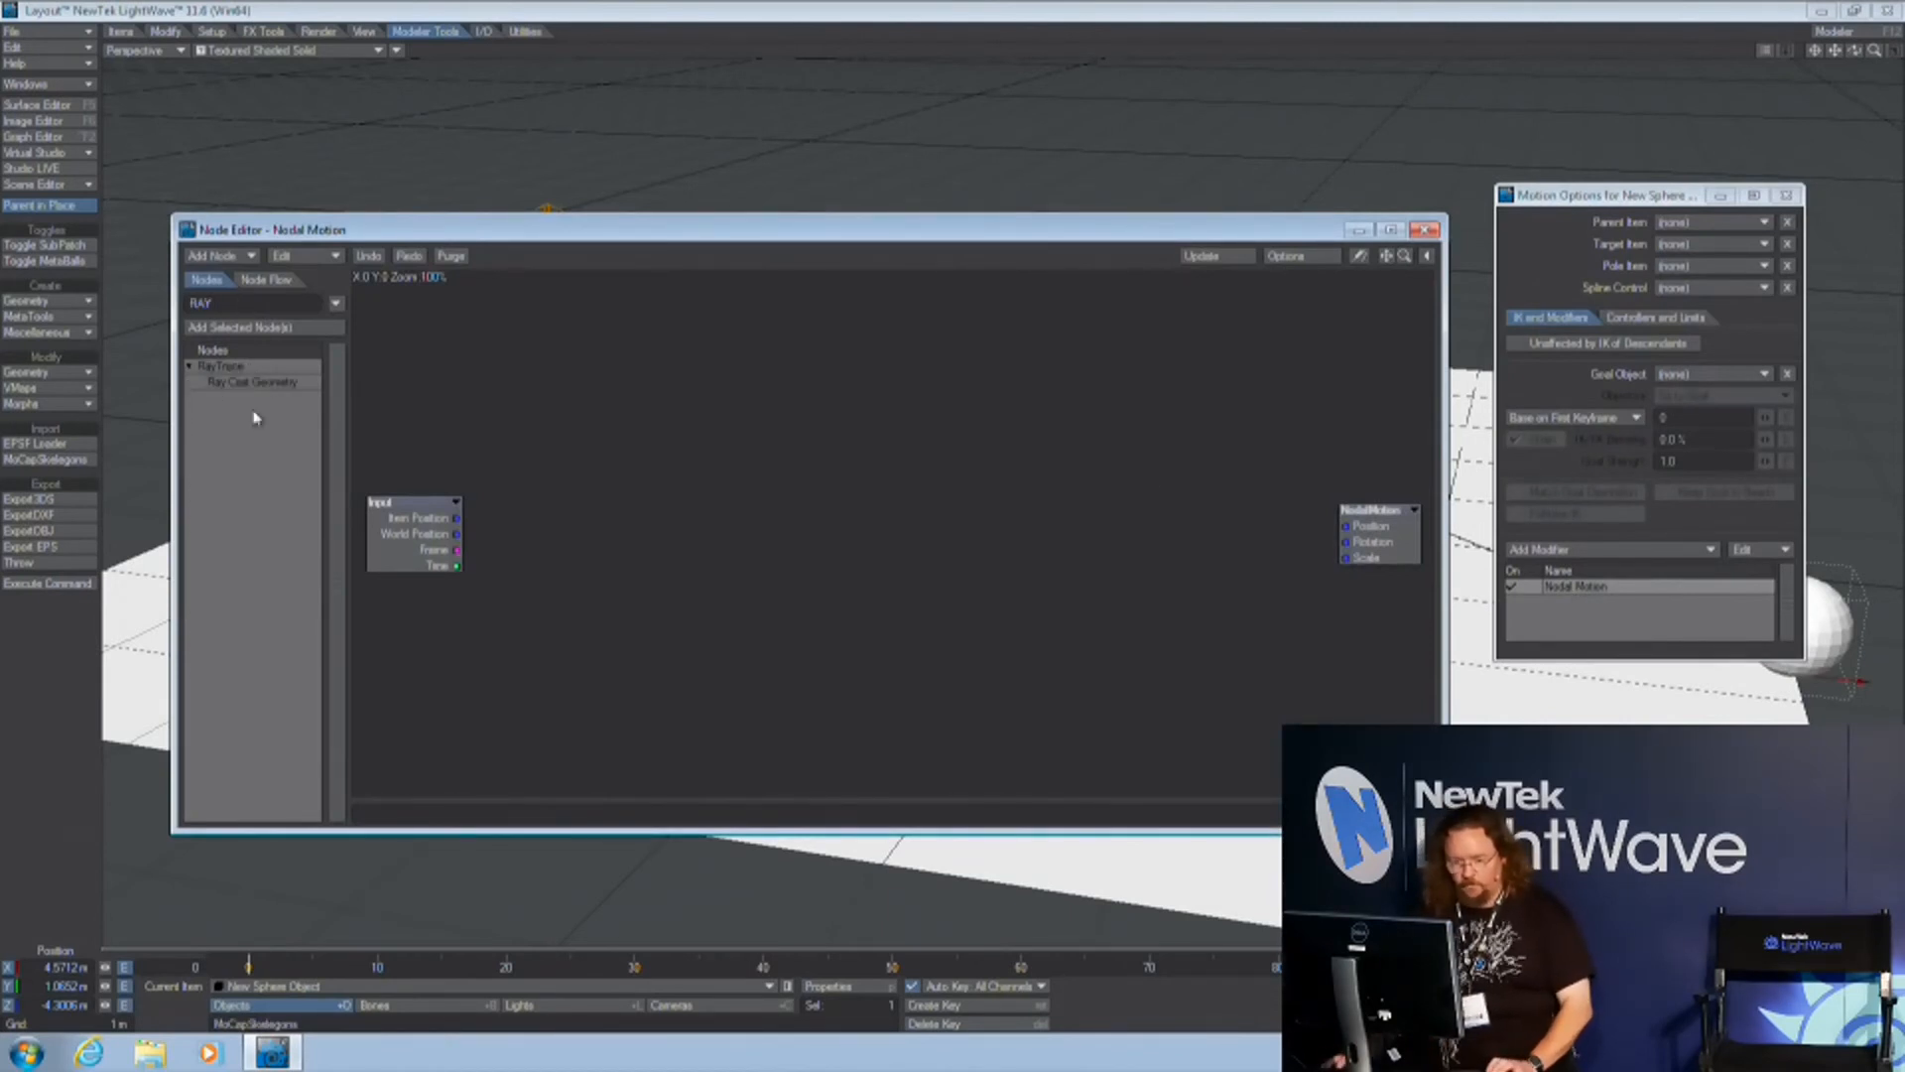
double_click(289, 383)
left_click_drag(458, 520, 823, 526)
Activate the ground plane as the ray cast object and connect the Intersect output to the NodalMotion Position input
double_click(873, 509)
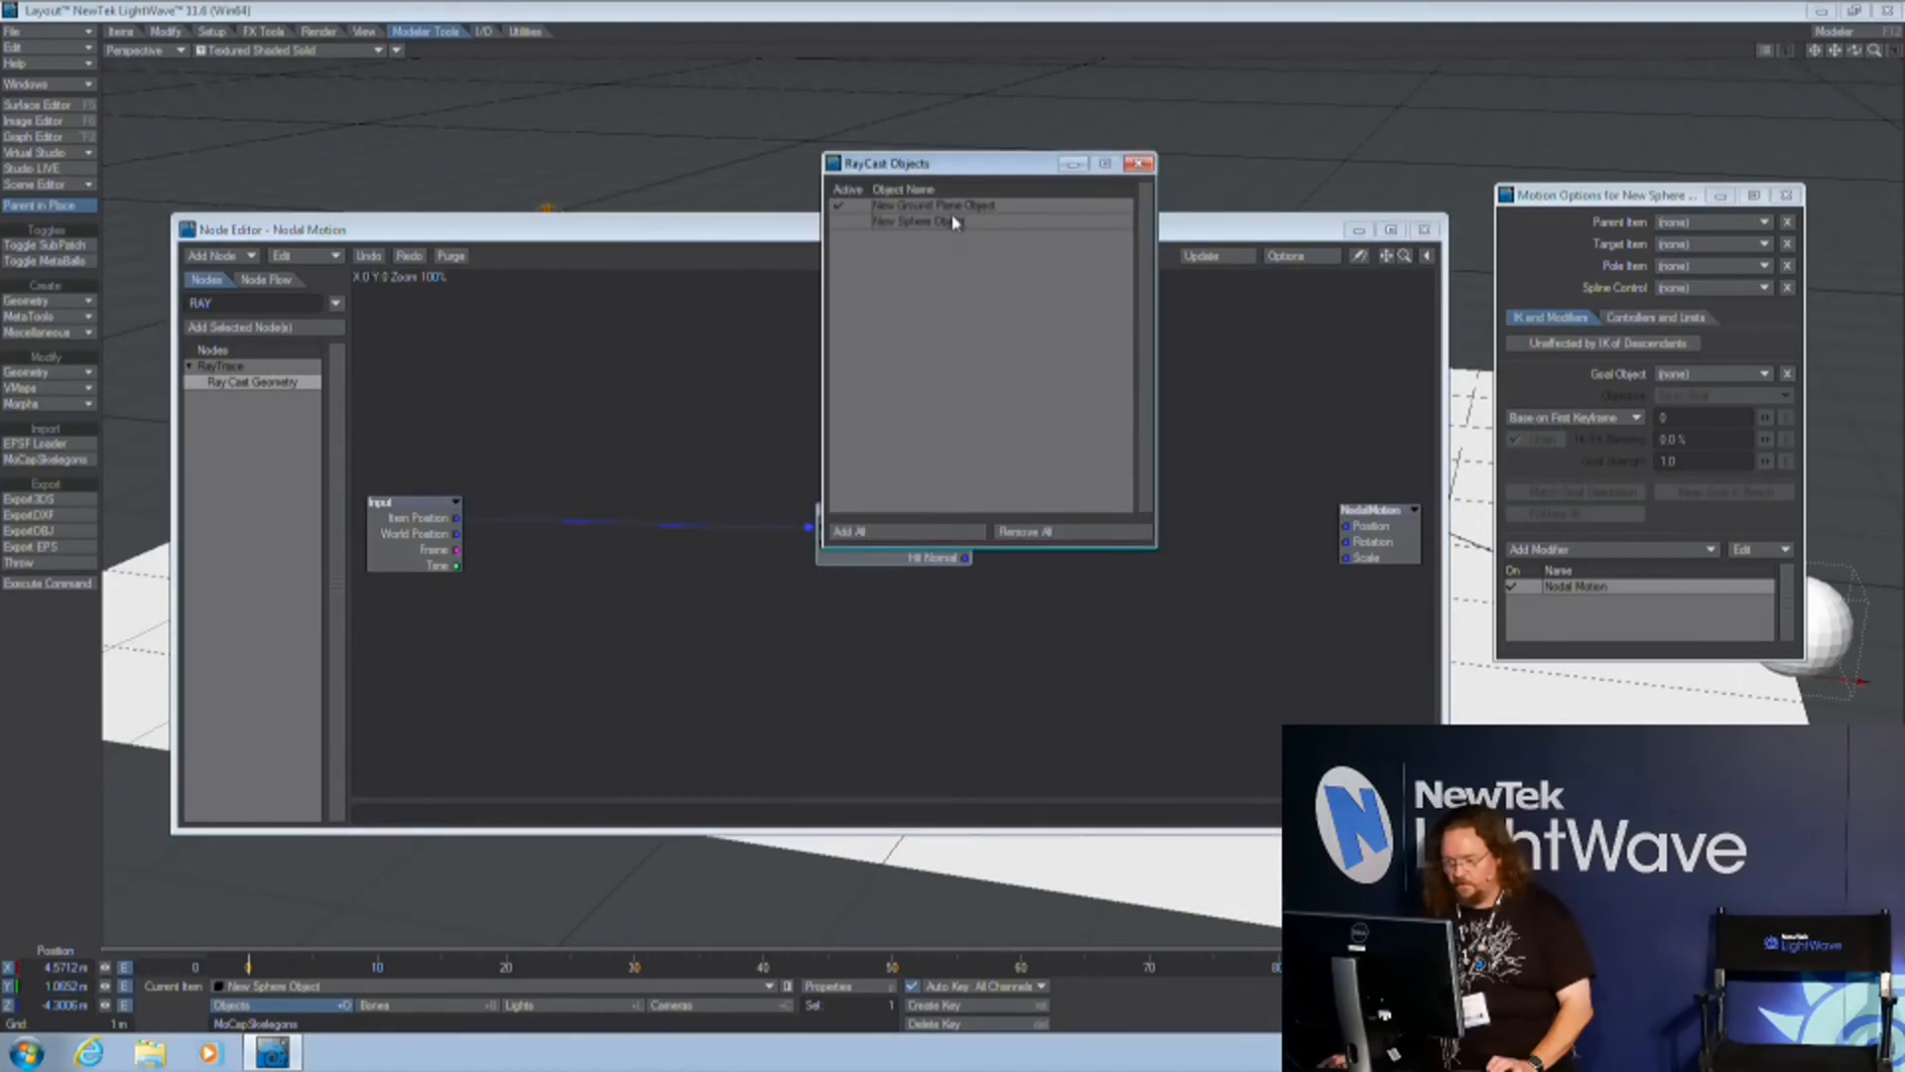
left_click(1139, 163)
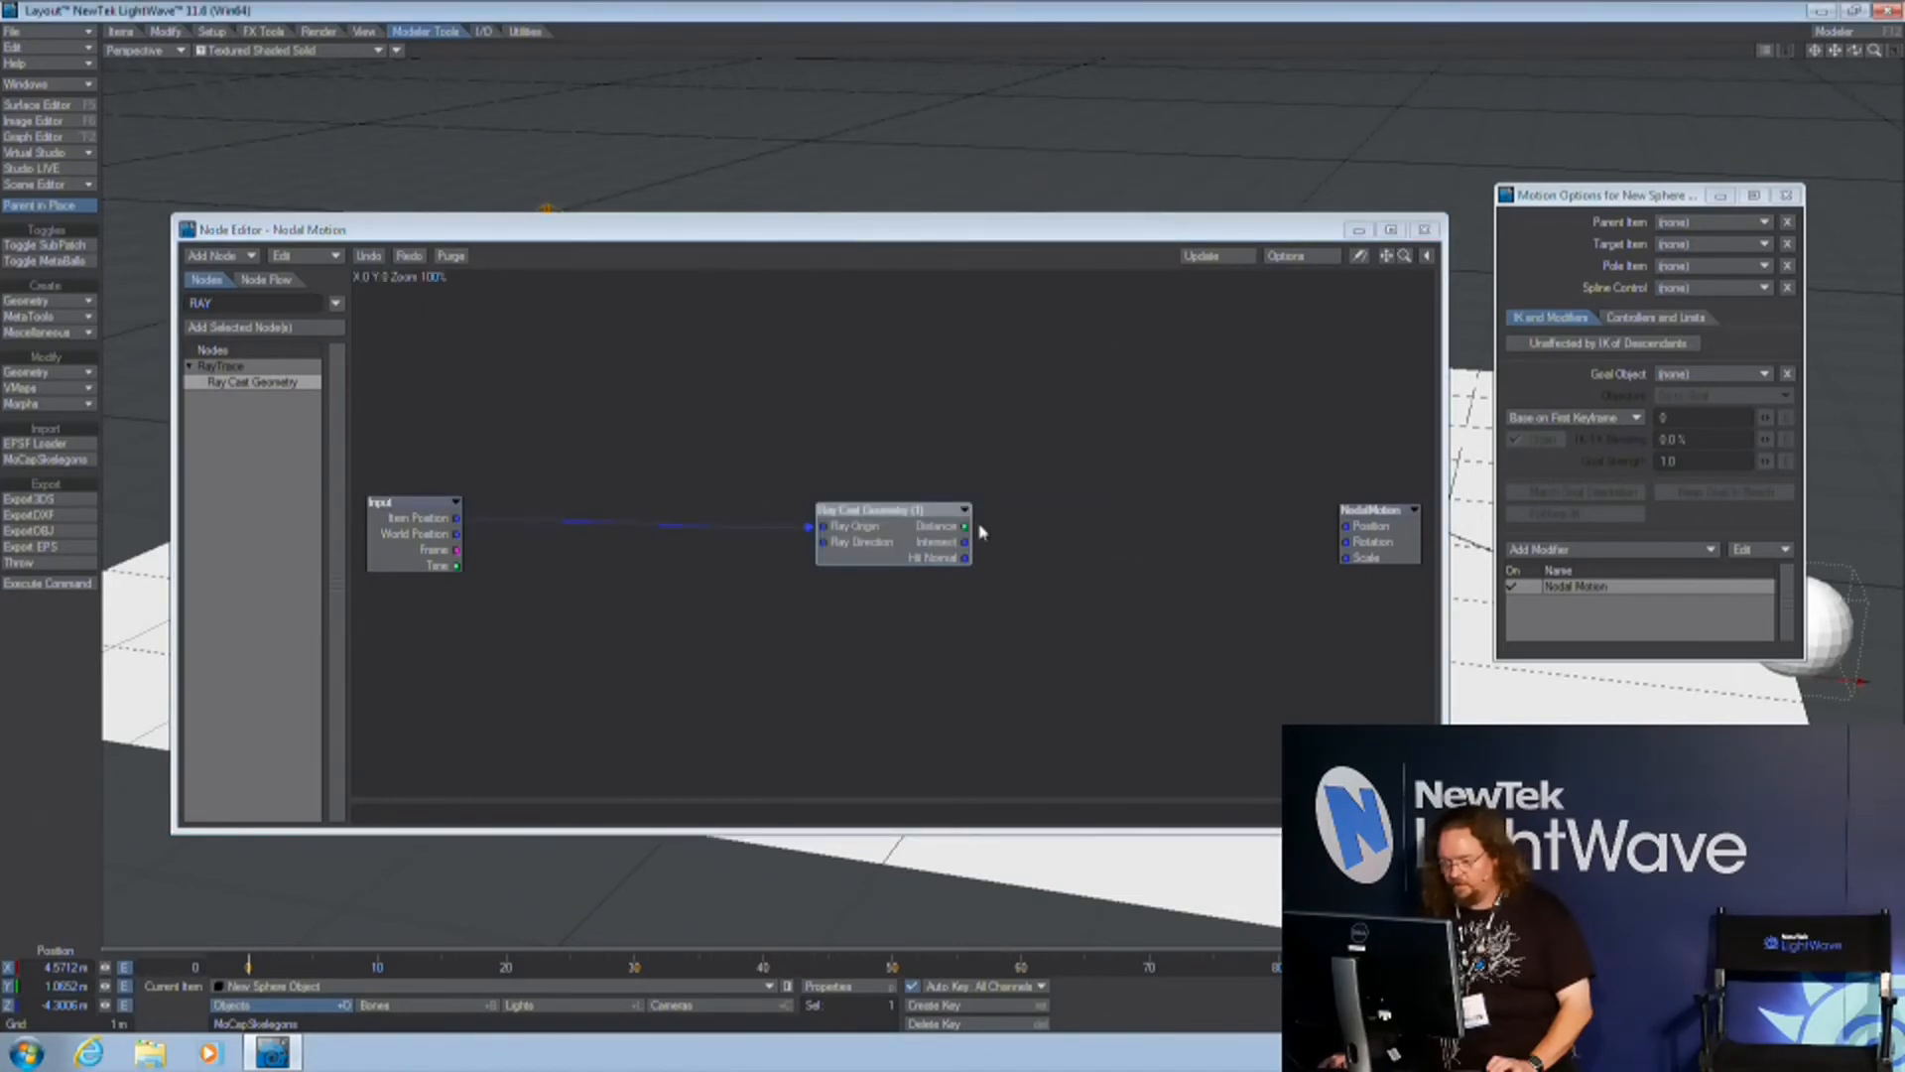
left_click_drag(966, 549, 1341, 527)
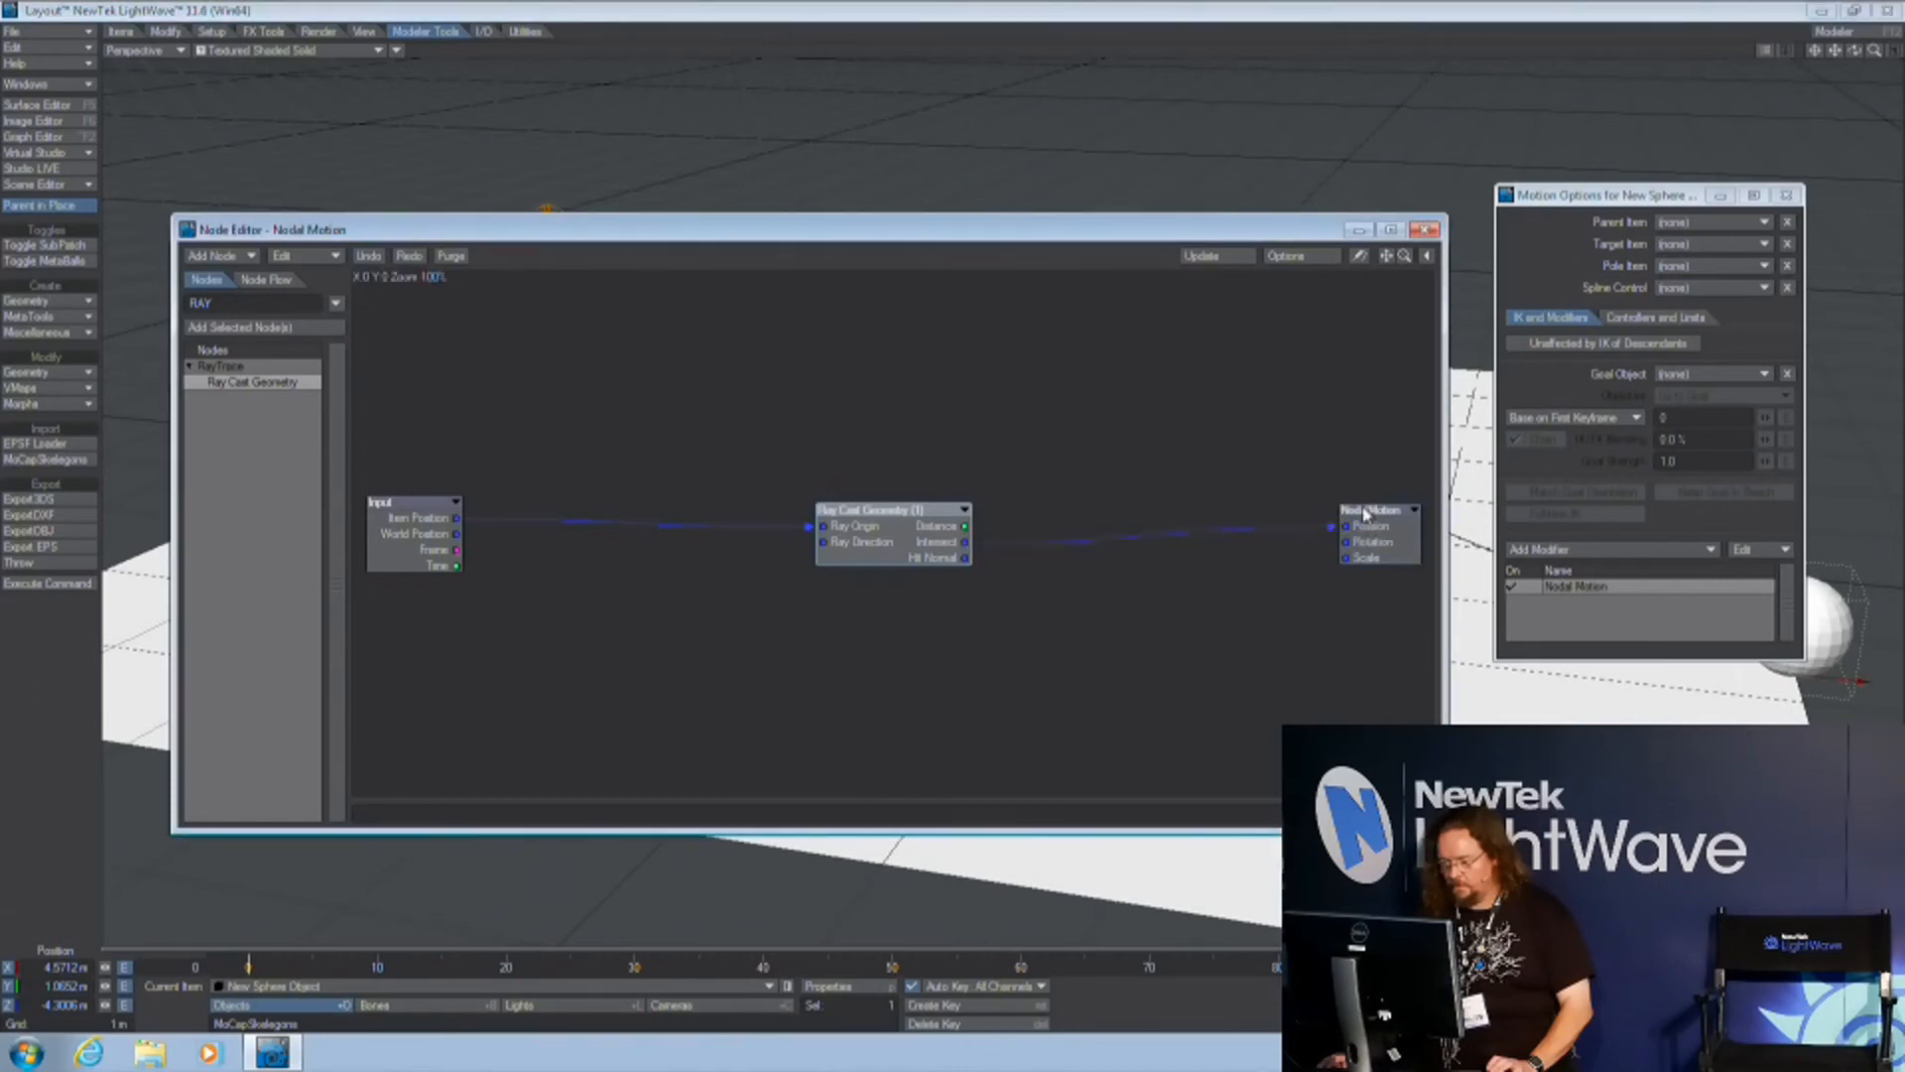
Check the sphere's motion over the ground plane up to frame 57 and reopen its Nodal Motion network
left_click(1425, 229)
left_click_drag(1806, 625, 1009, 319)
double_click(1563, 587)
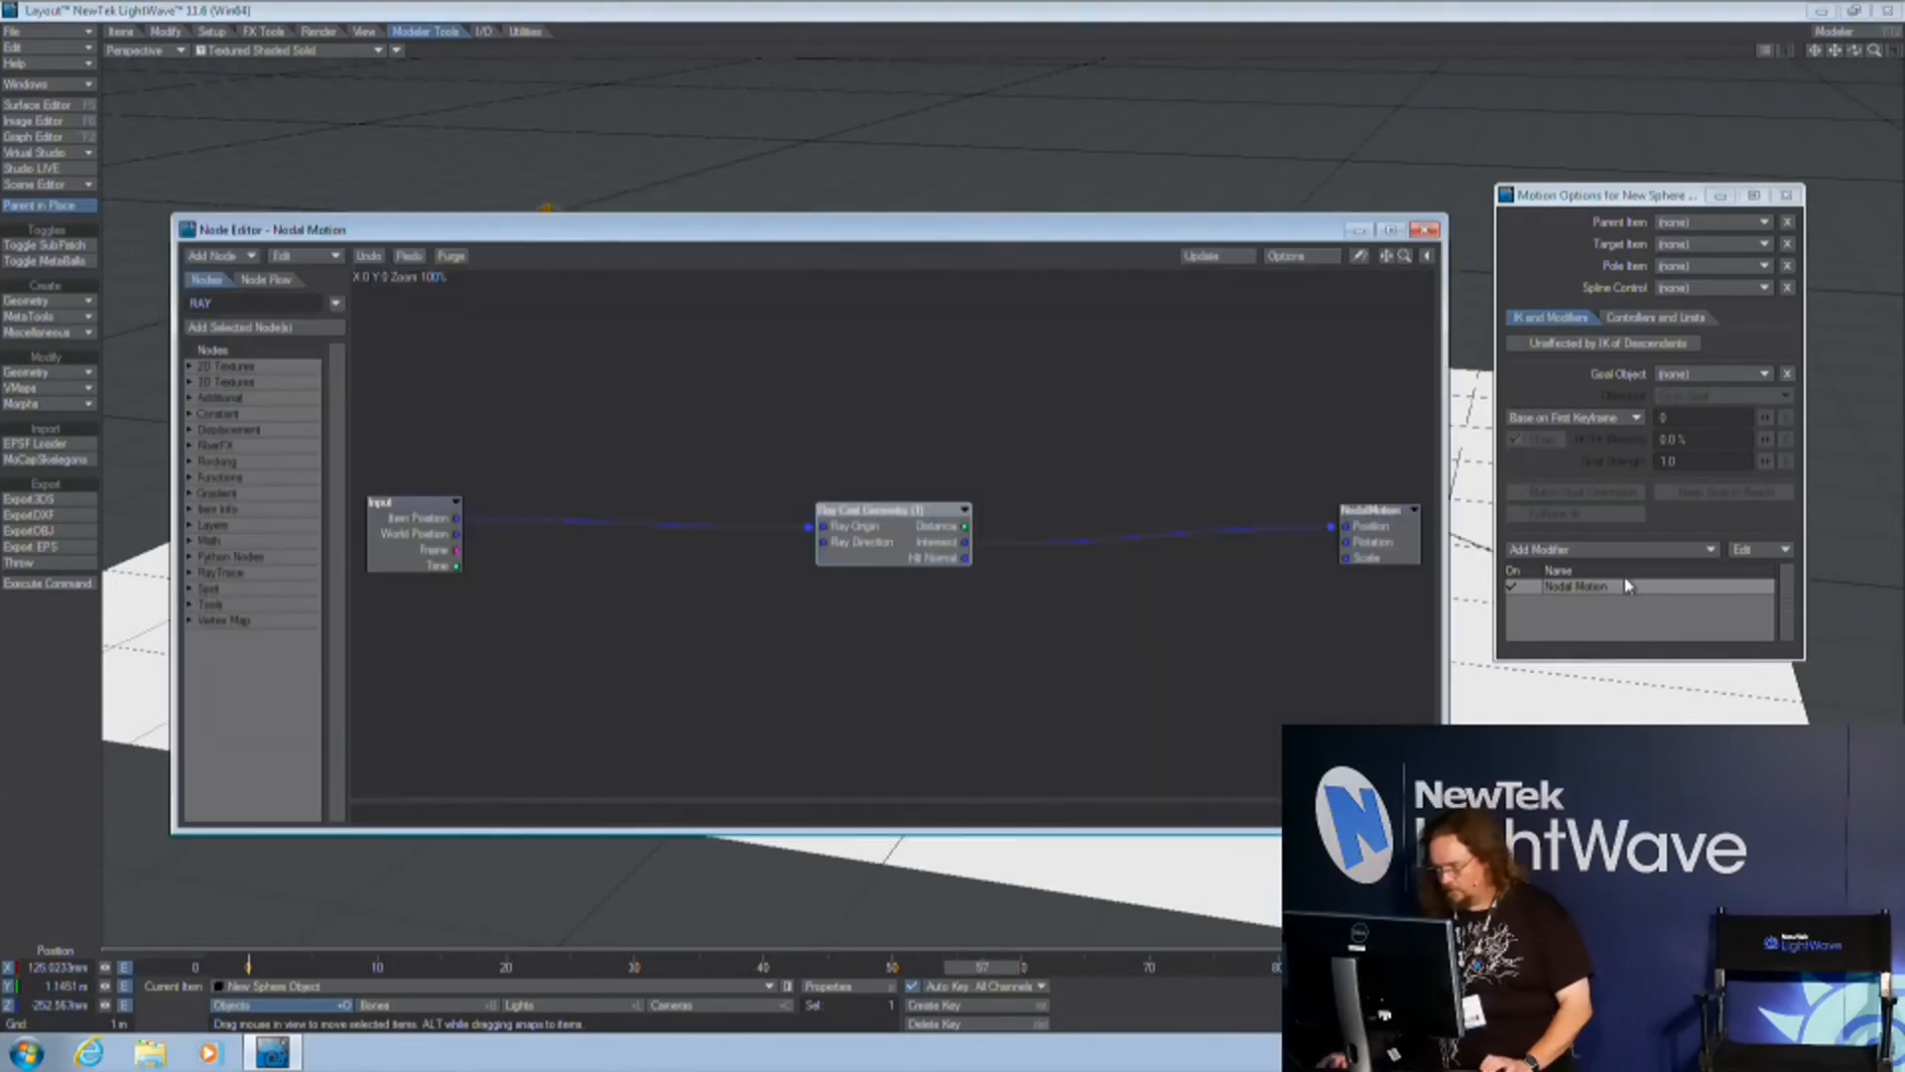
Disconnect the Intersect output from the NodalMotion Position input and move the node editor clear of the sphere
left_click_drag(1335, 536, 1227, 550)
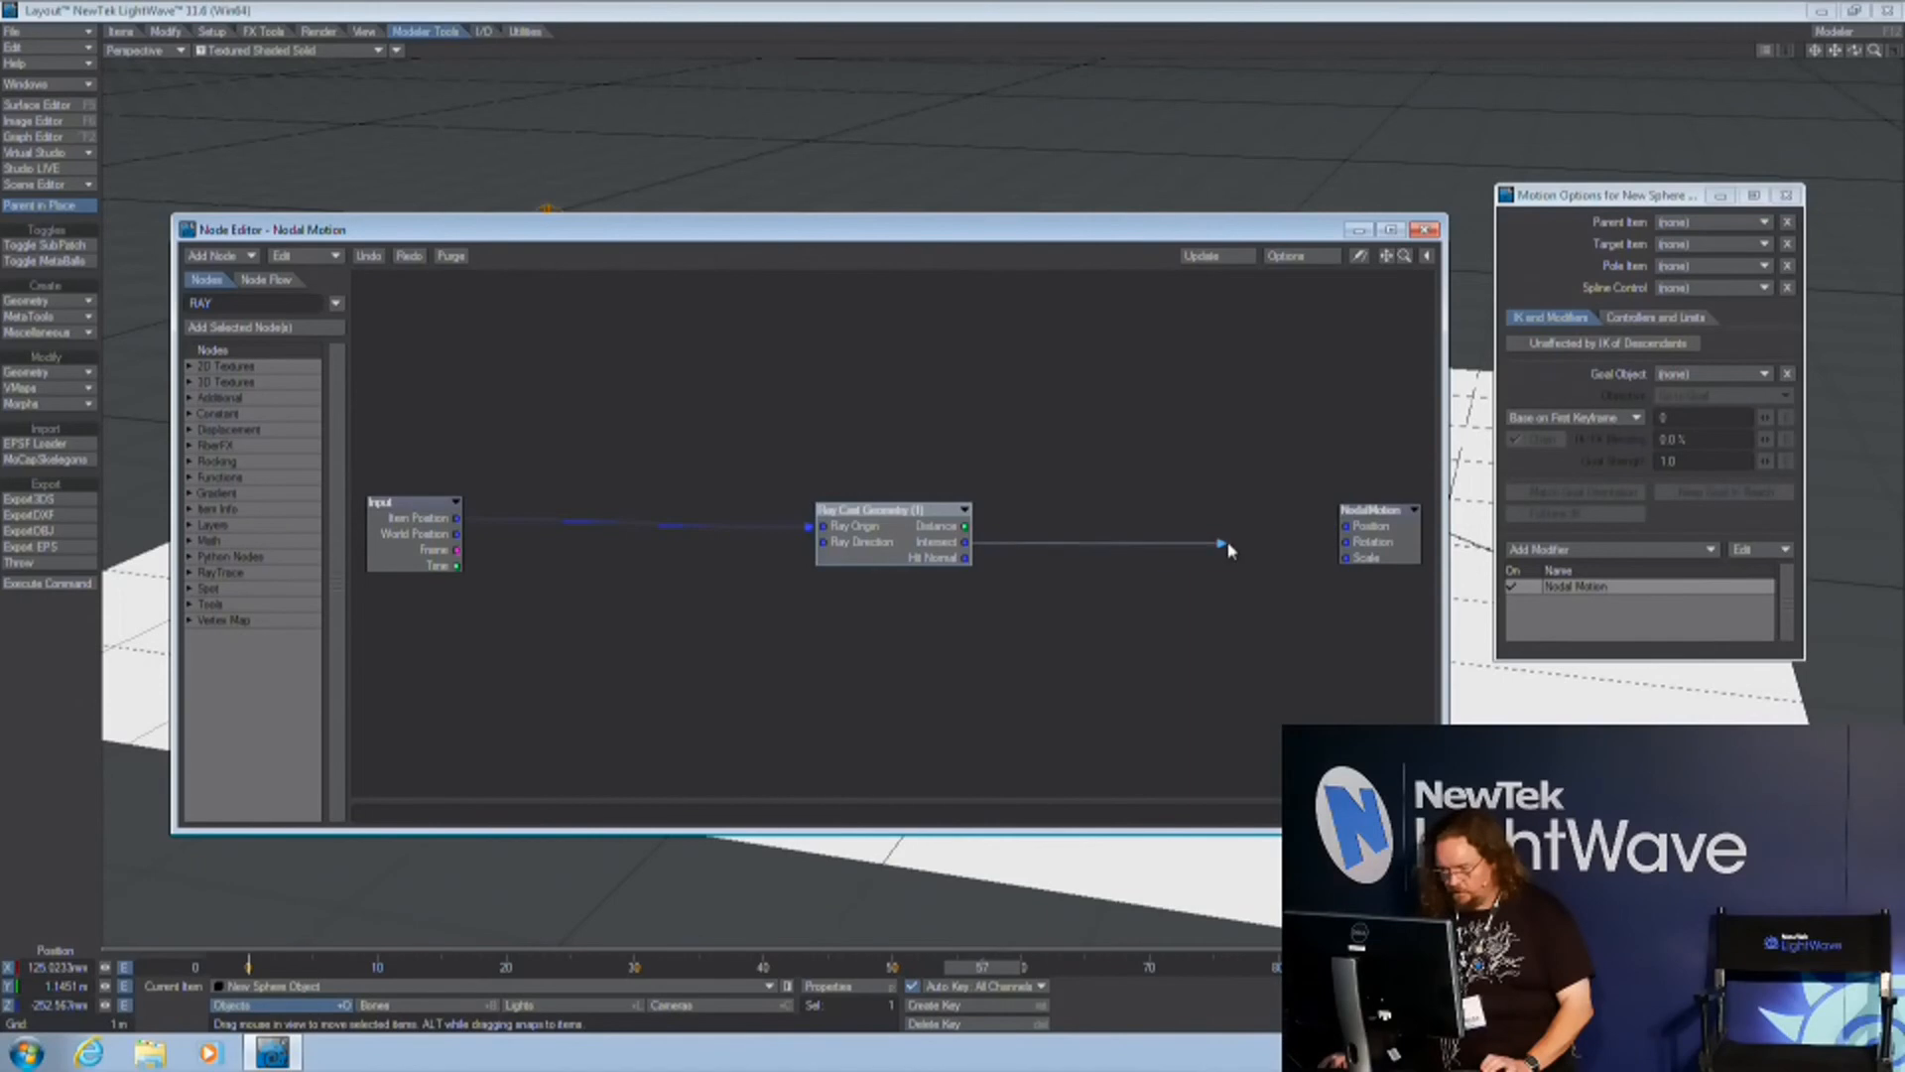
left_click_drag(1002, 229, 1204, 718)
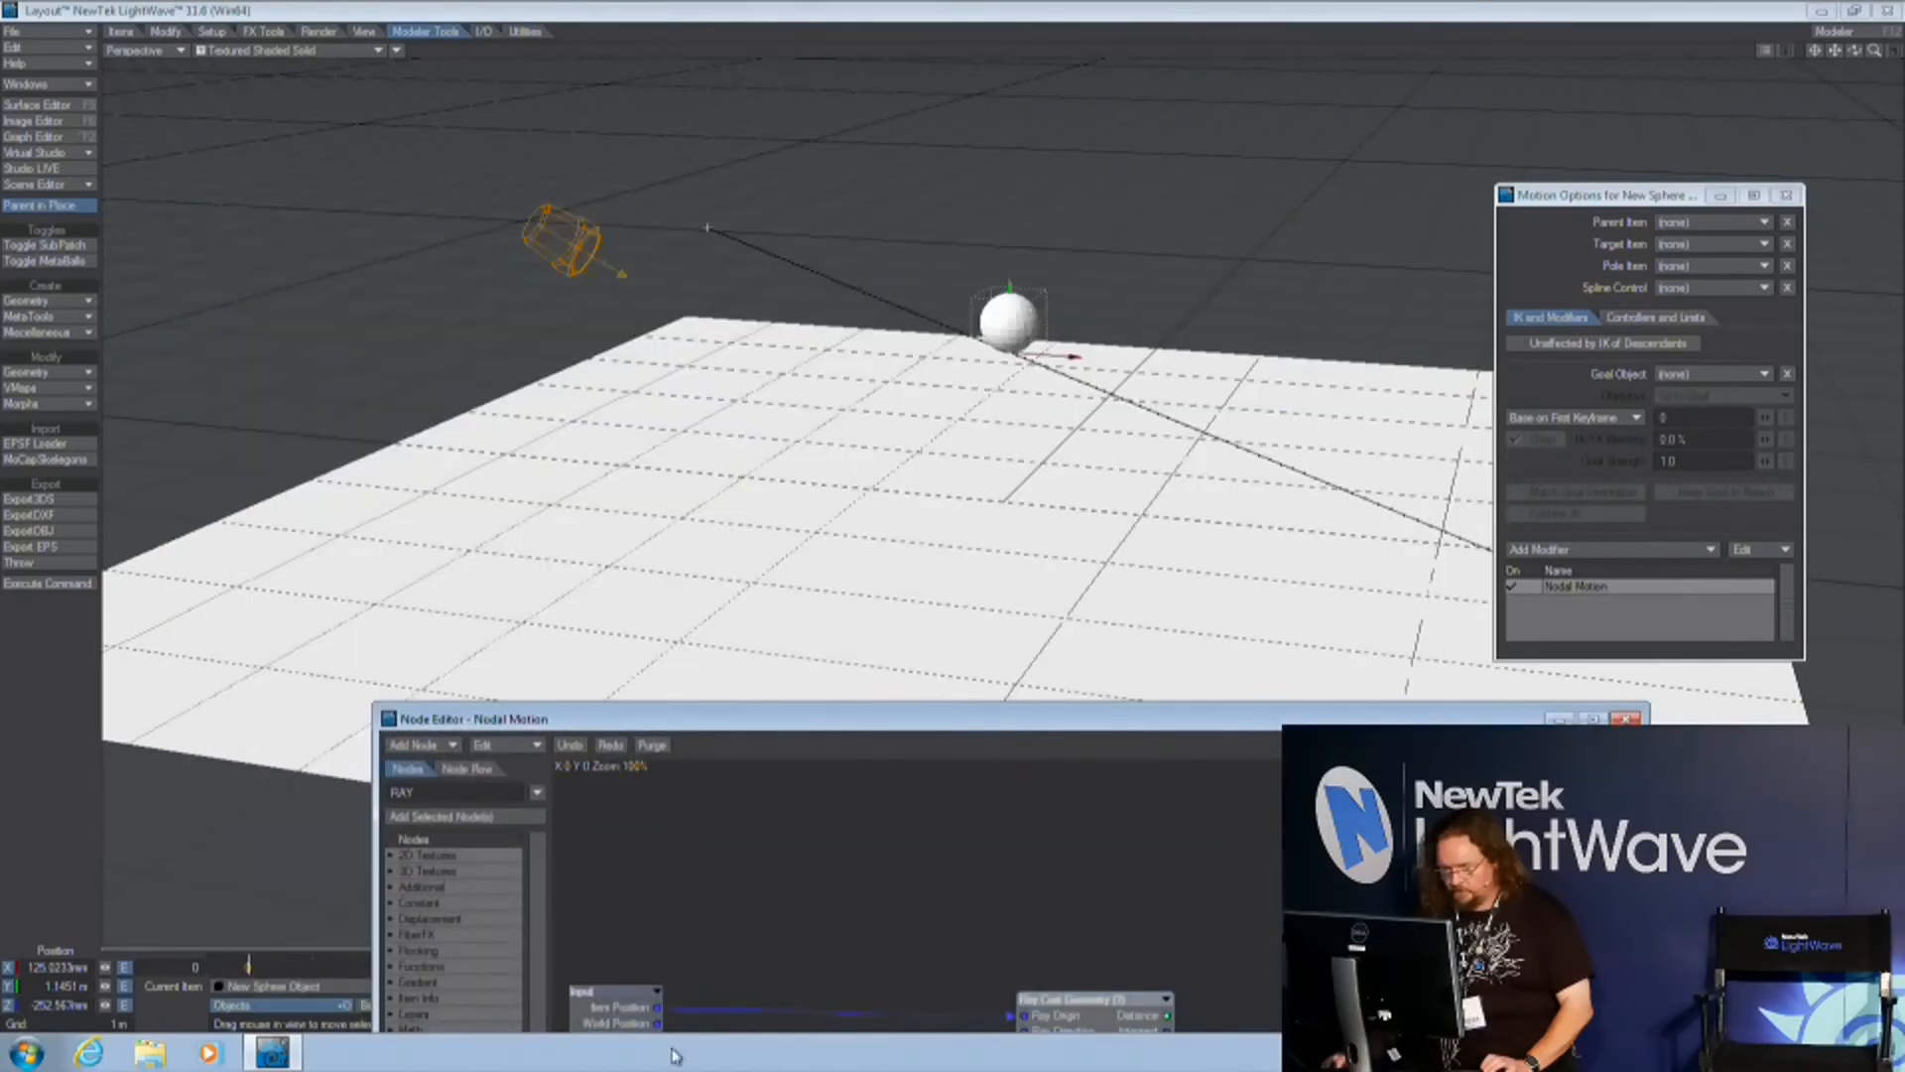
Reconnect the Ray Cast Geometry Intersect output to the NodalMotion Position input and return to frame 0
left_click_drag(623, 1017, 640, 936)
left_click_drag(780, 732, 610, 400)
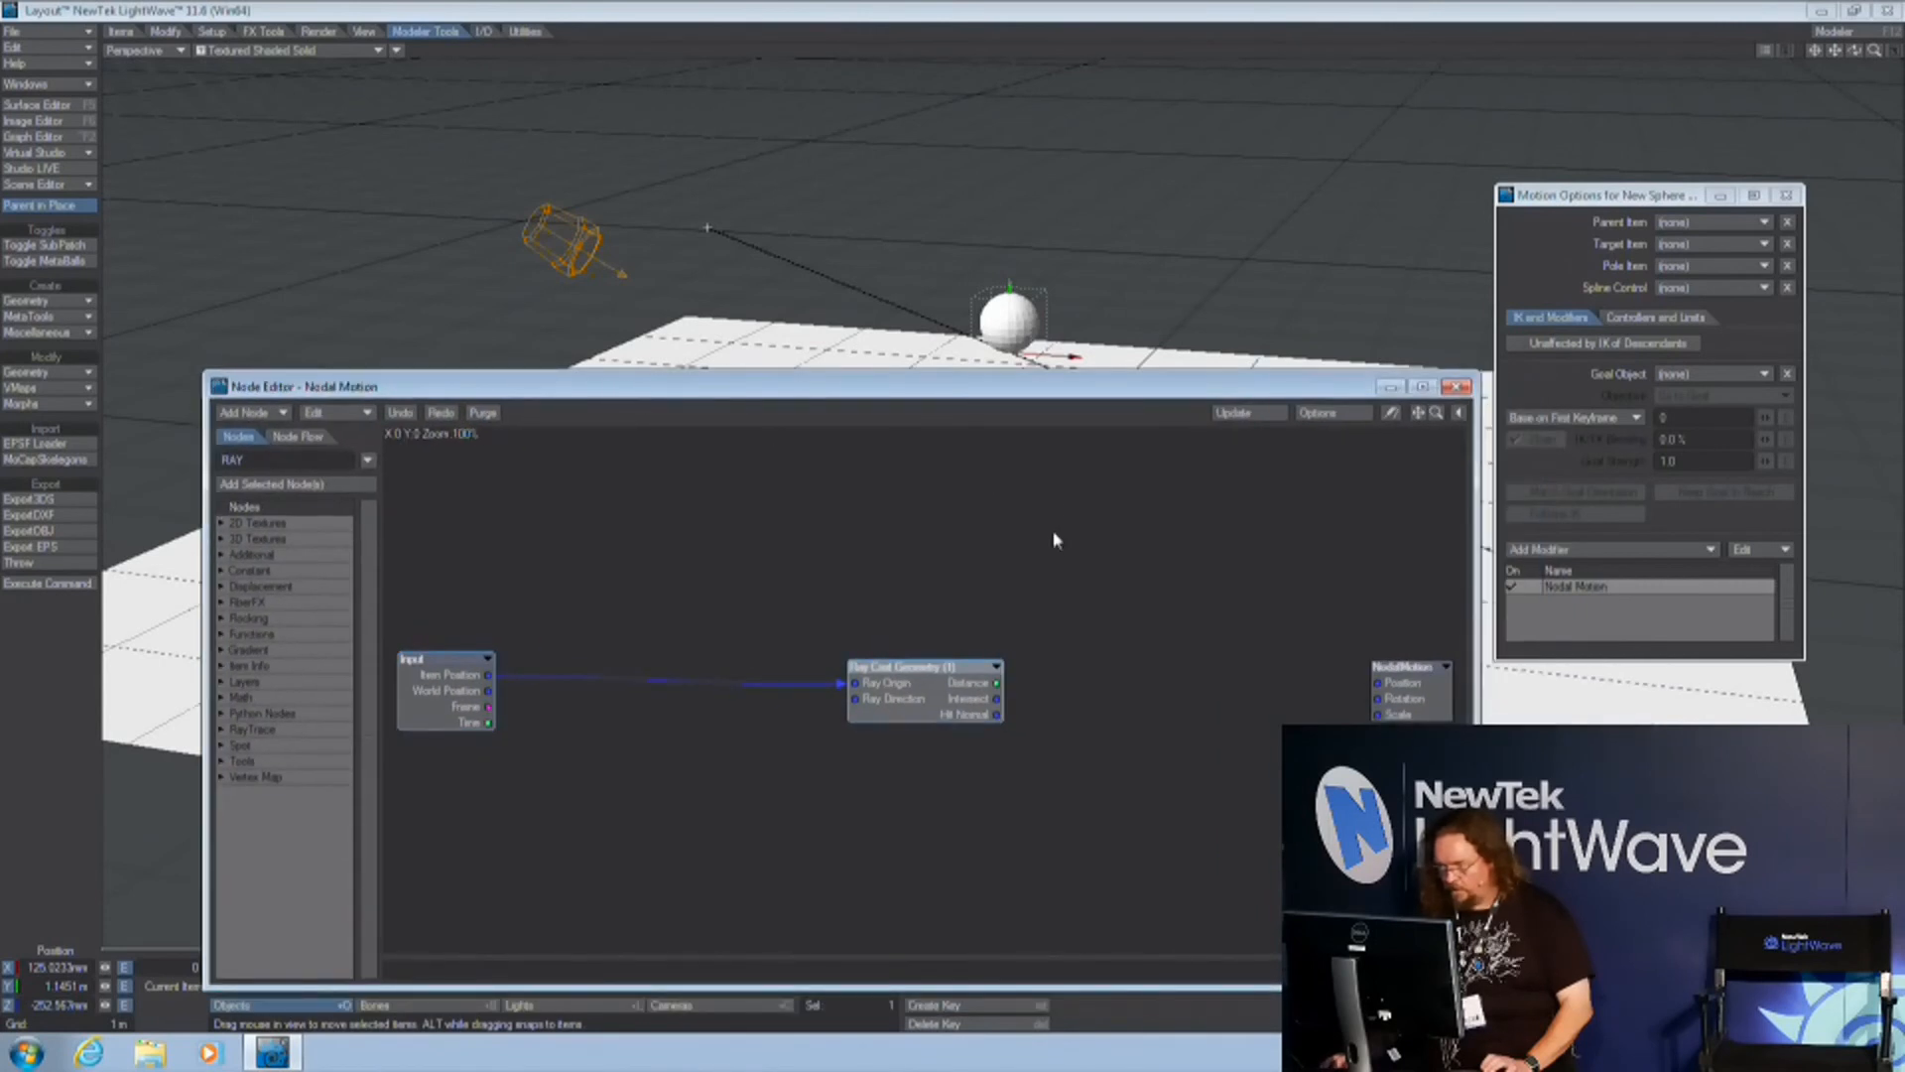
left_click_drag(1006, 705, 1377, 683)
left_click(1456, 386)
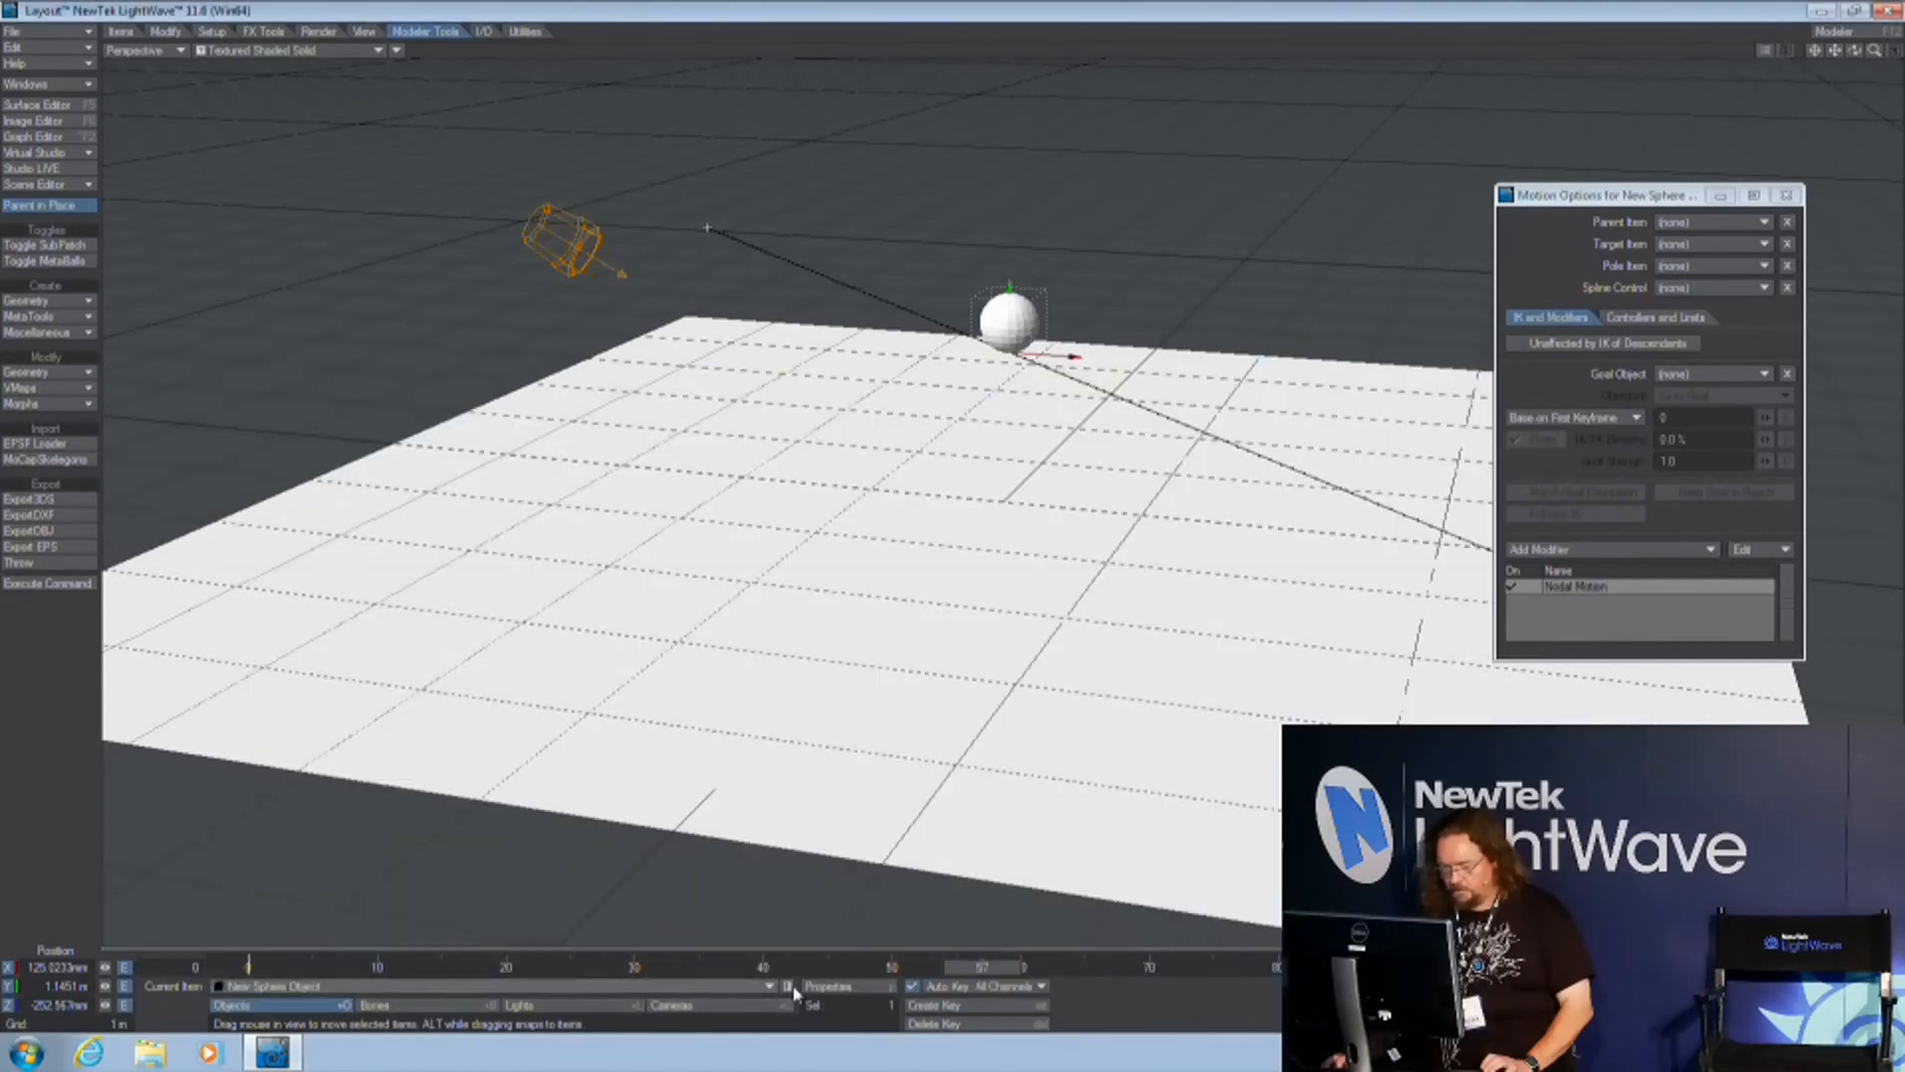
left_click_drag(890, 969, 248, 968)
Try to set up a displacement map texture for the ground plane
left_click(1199, 789)
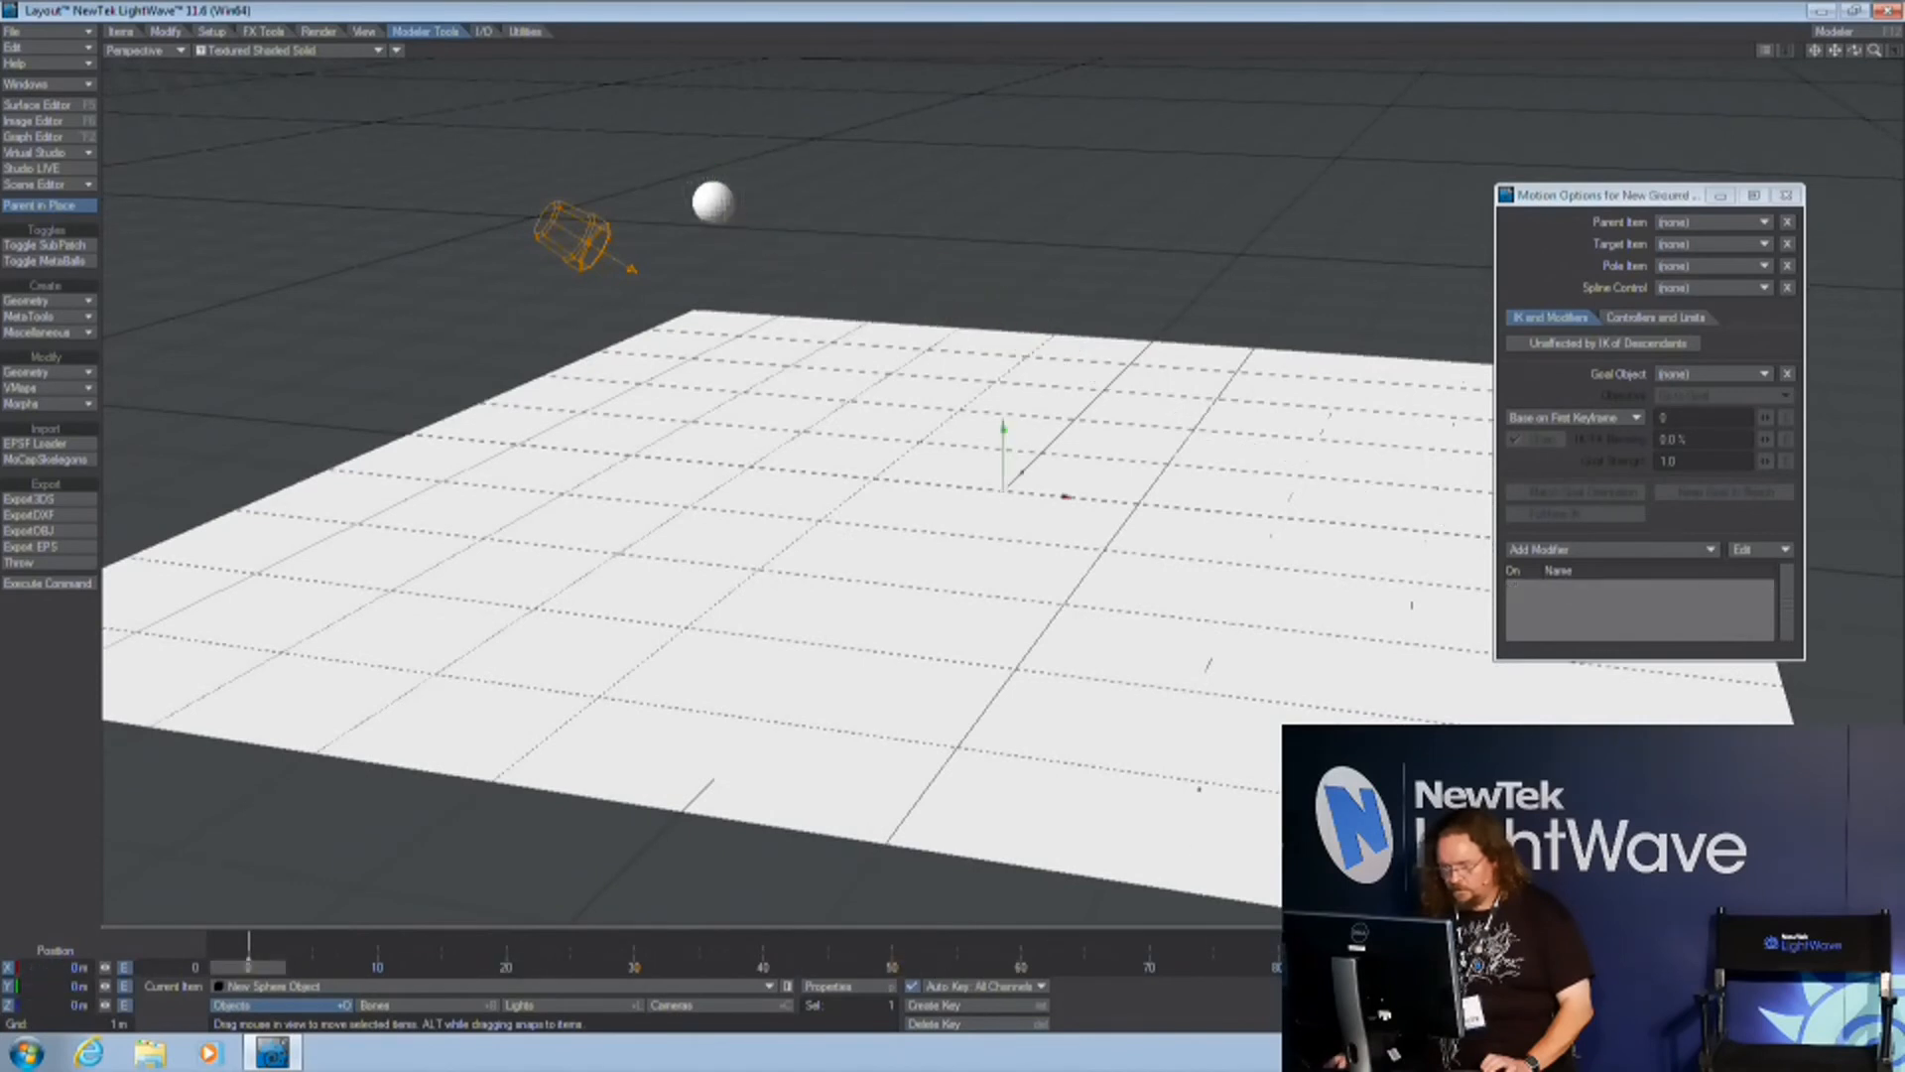
key("p")
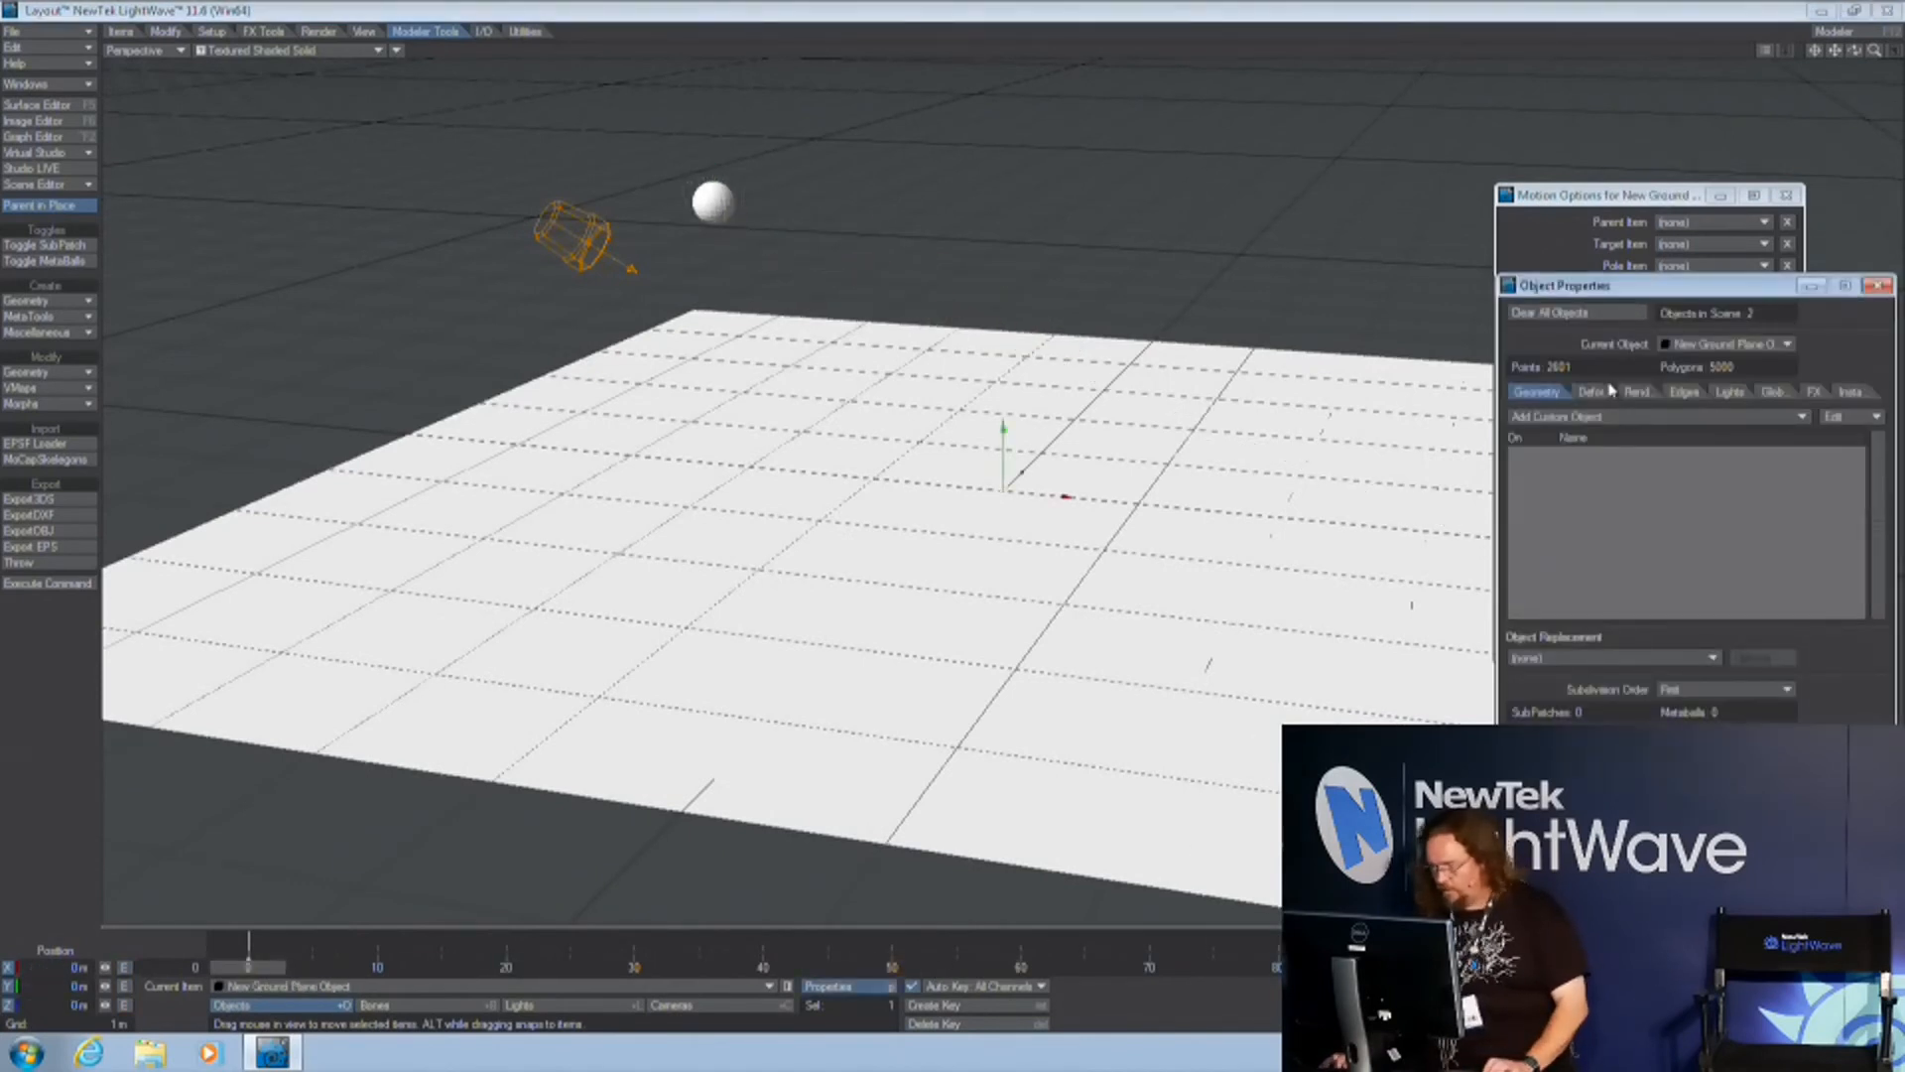
left_click(1592, 392)
left_click(1665, 524)
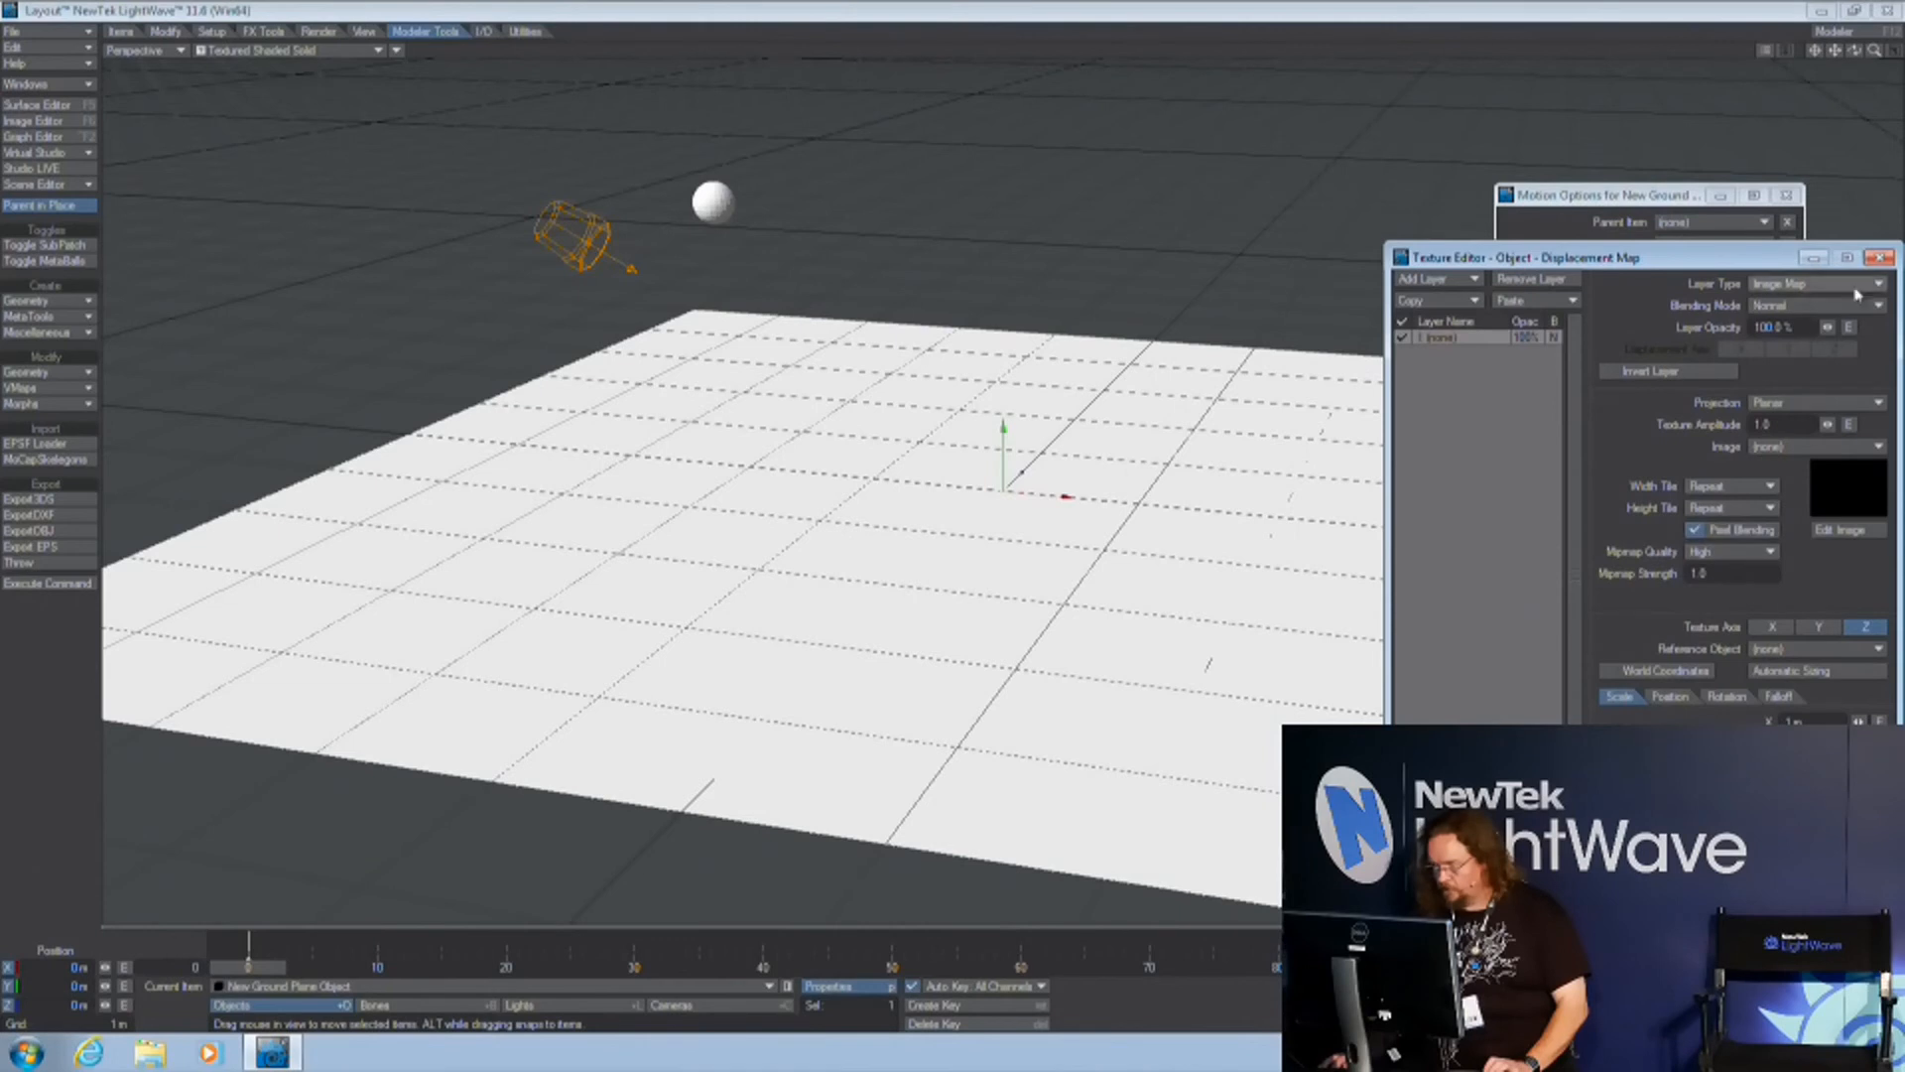
left_click(1792, 198)
left_click(1792, 200)
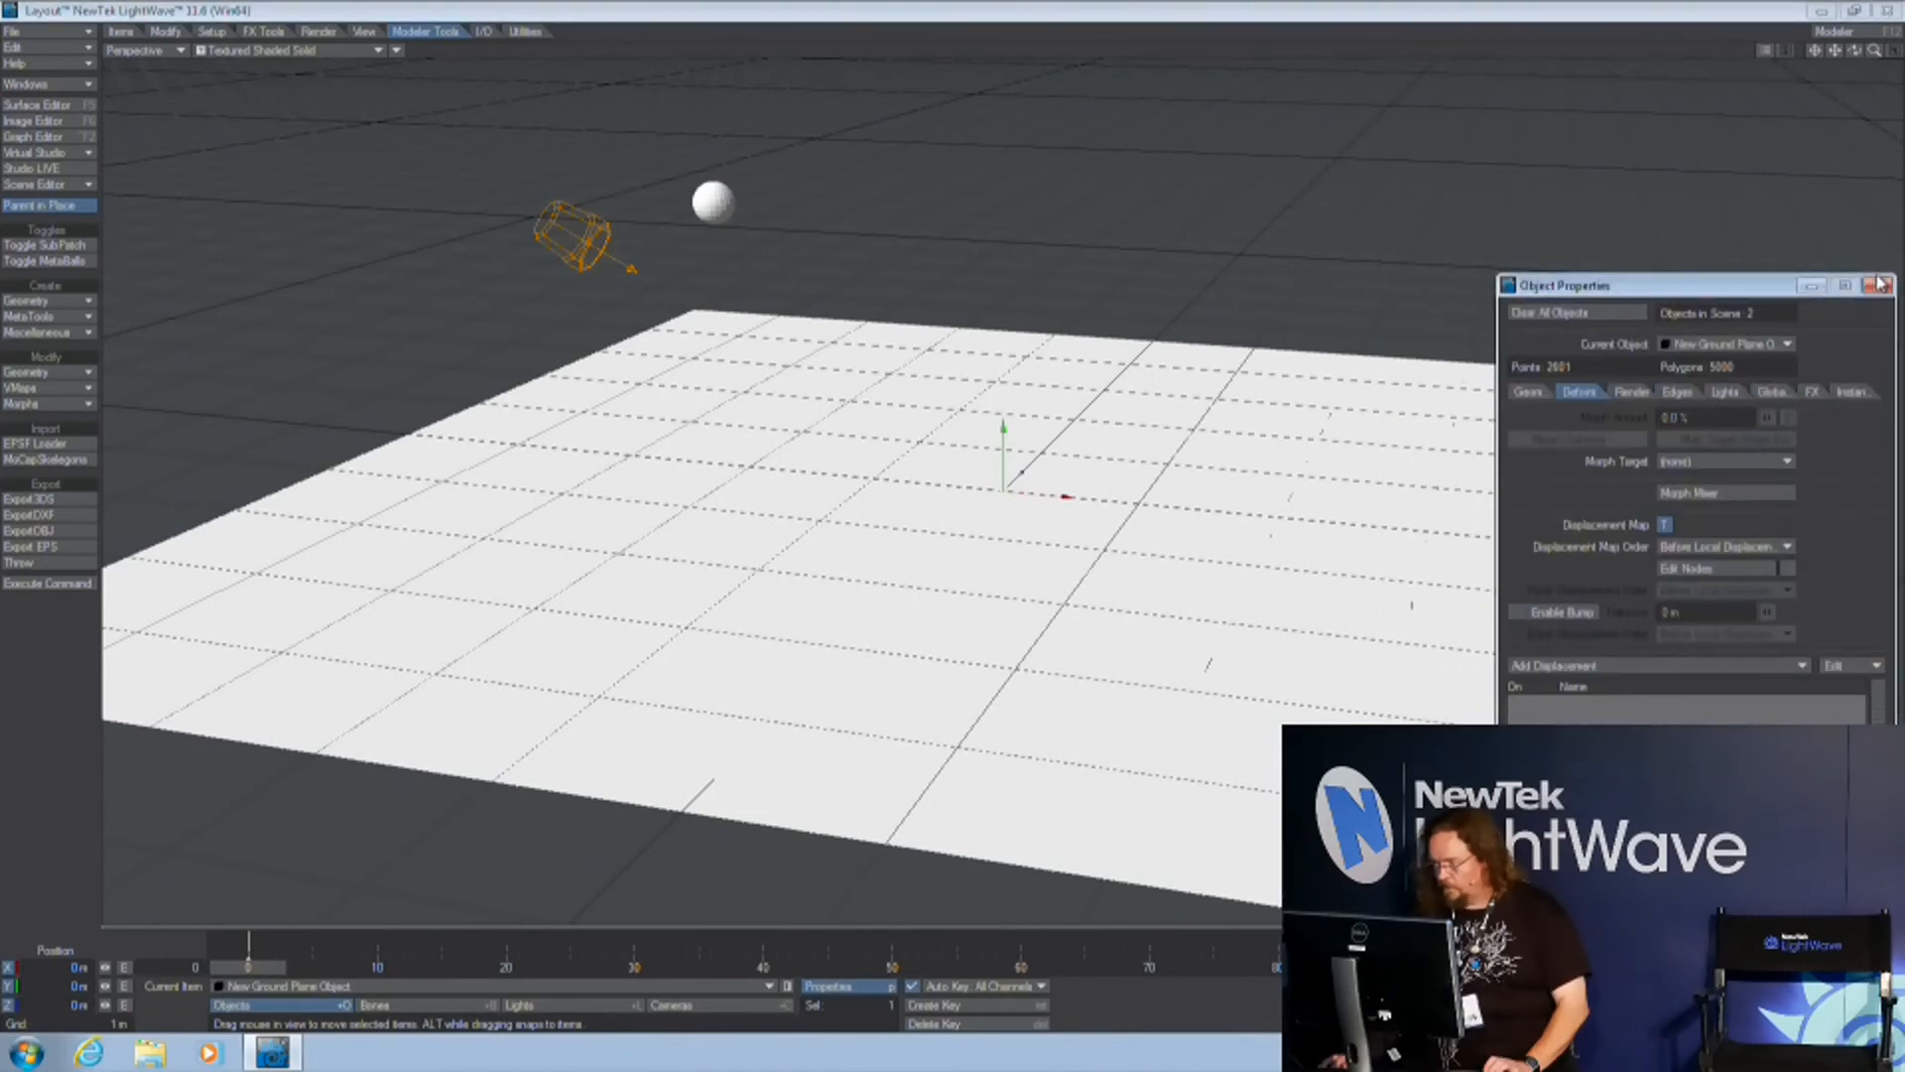
left_click(1886, 288)
Exit the program without saving the scene and start it again with an empty scene
left_click(1891, 11)
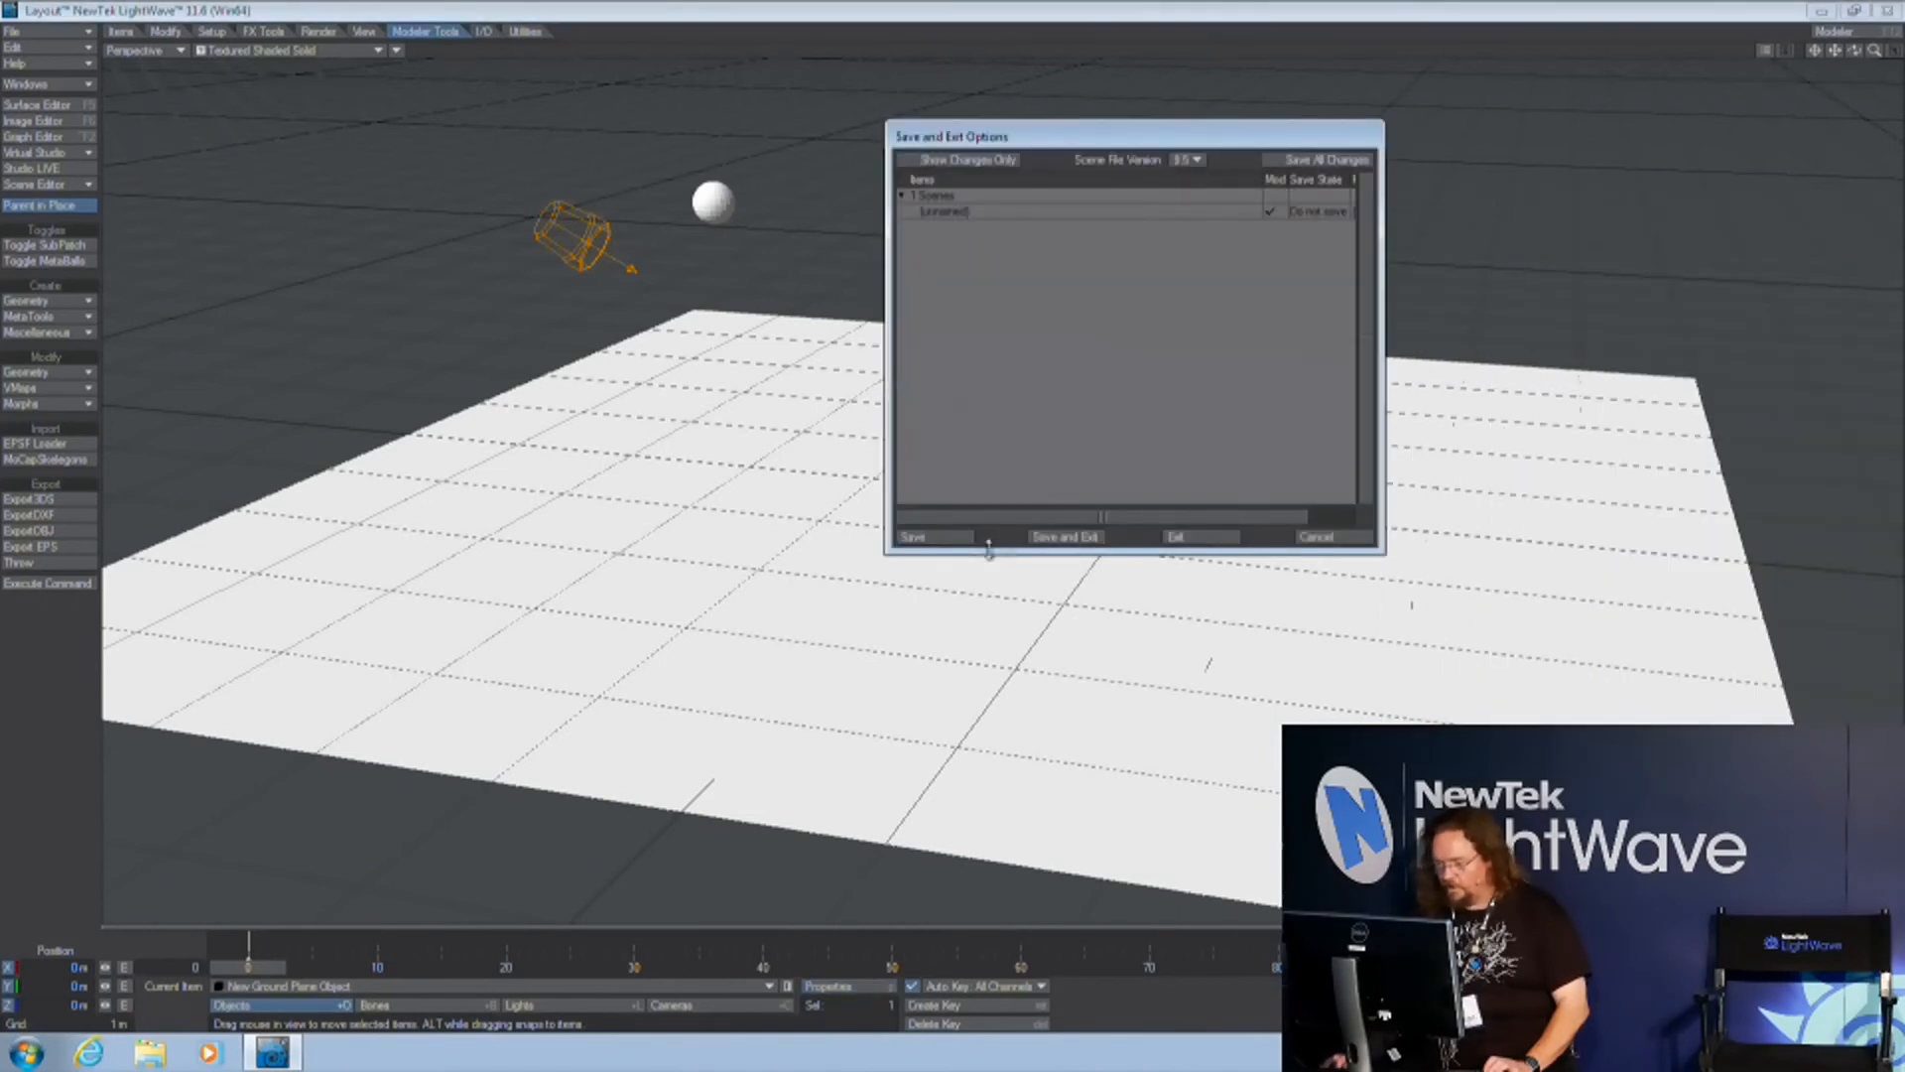
left_click(1195, 540)
double_click(40, 560)
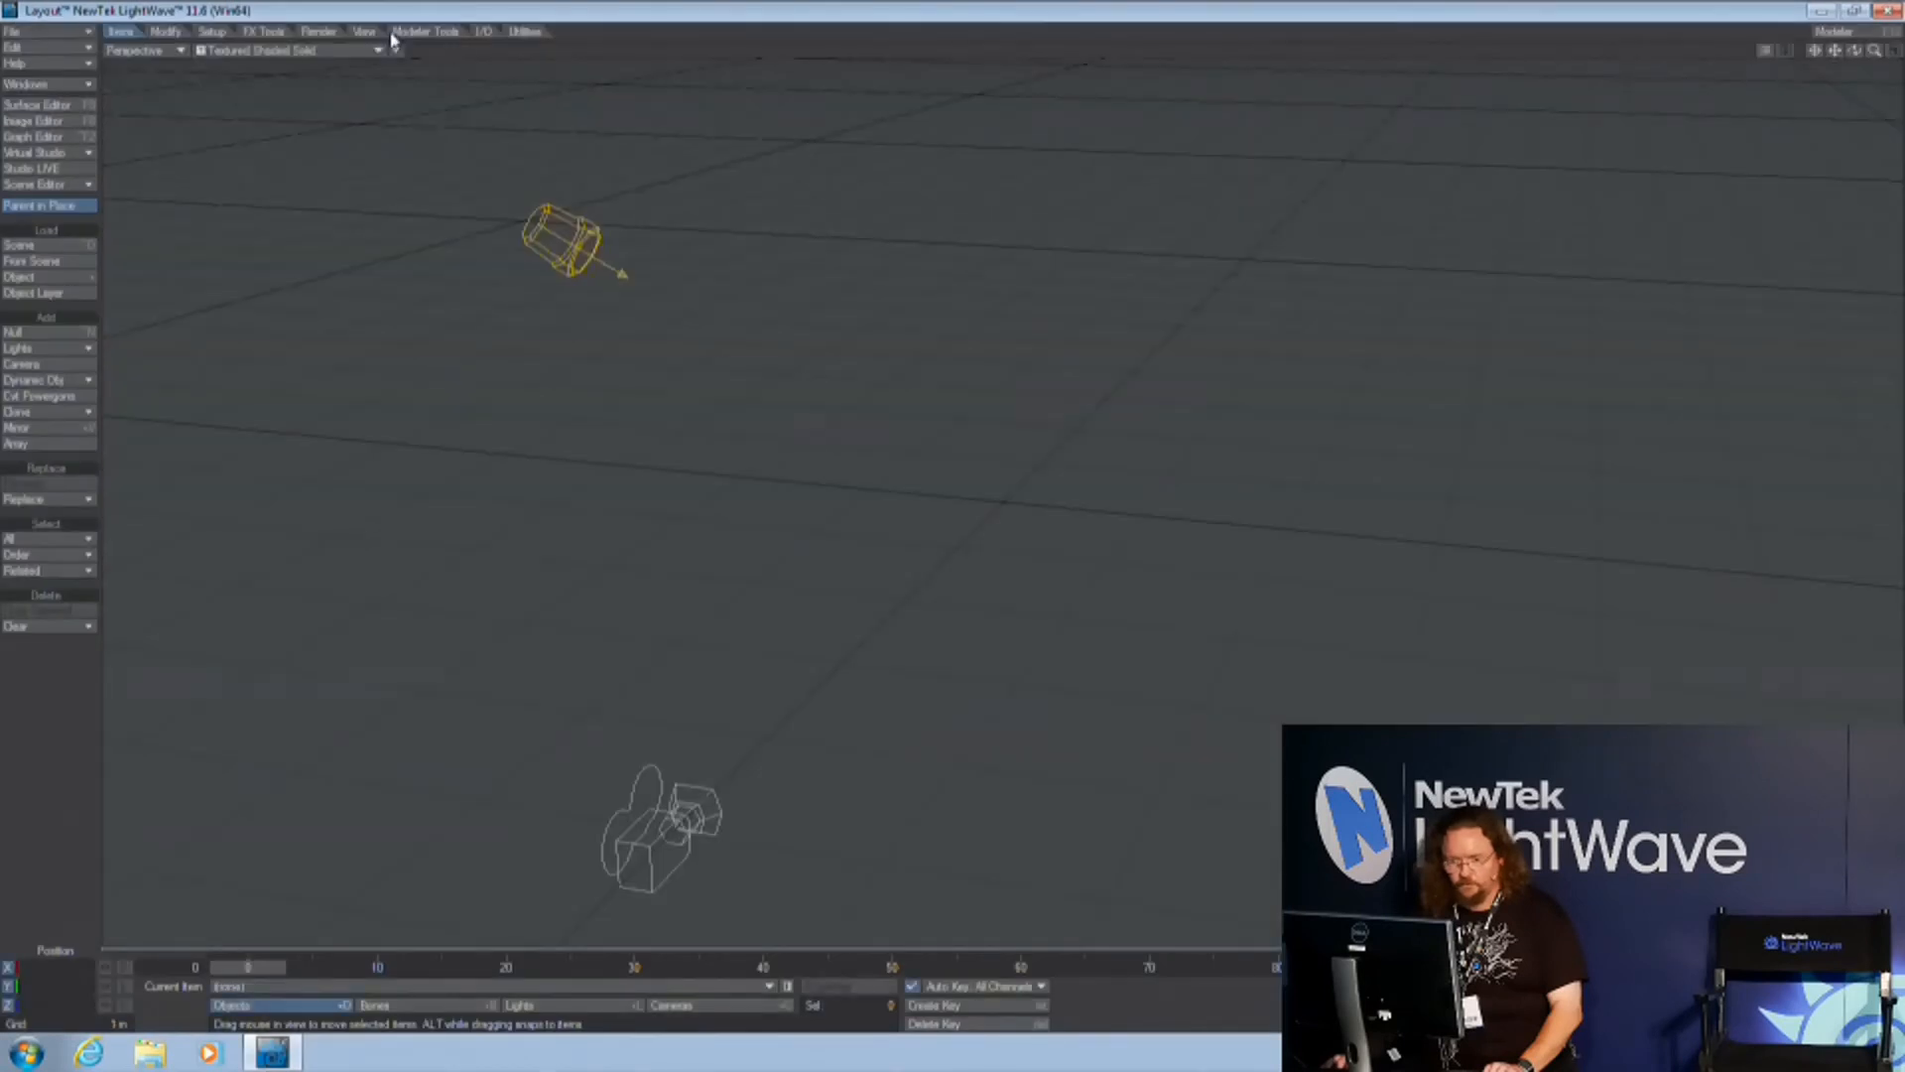
Create a 10 m by 10 m ground plane with 50 segments in both X and Z
left_click(430, 35)
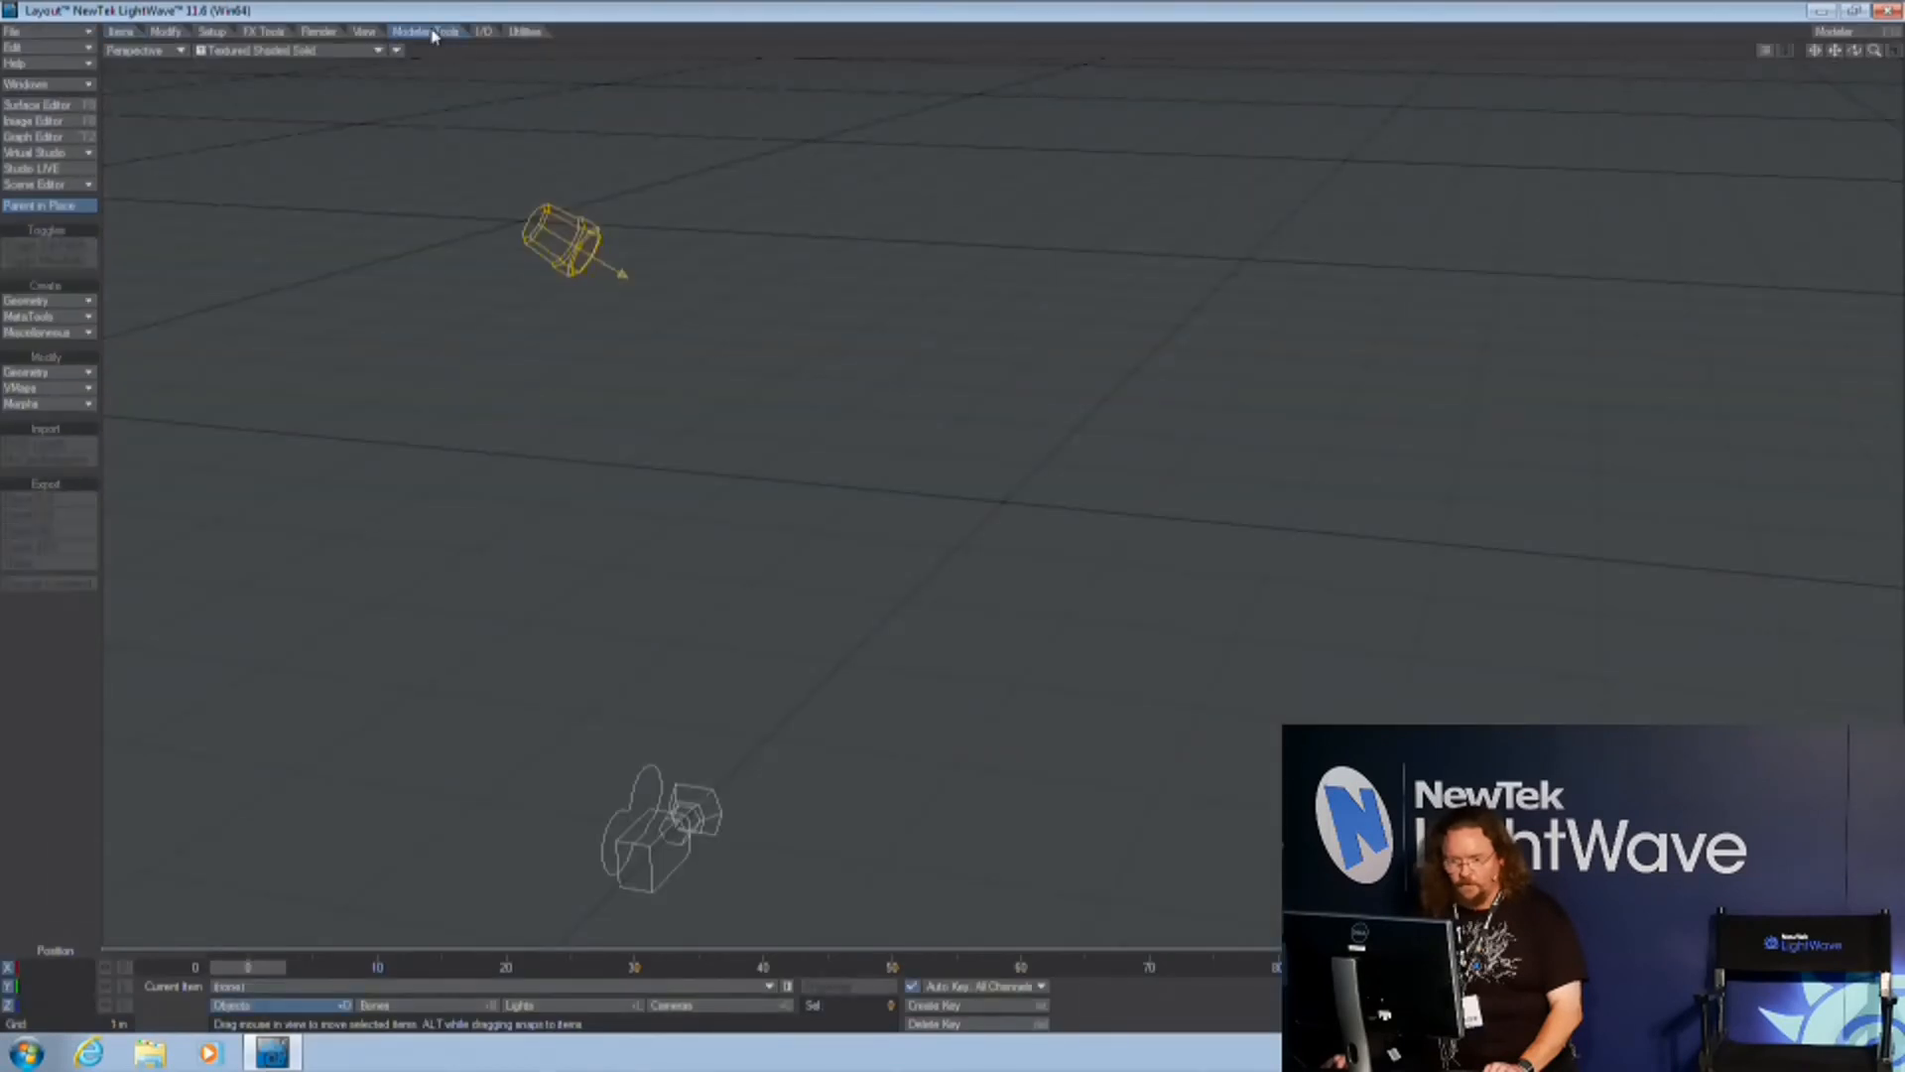
left_click(44, 301)
left_click(76, 309)
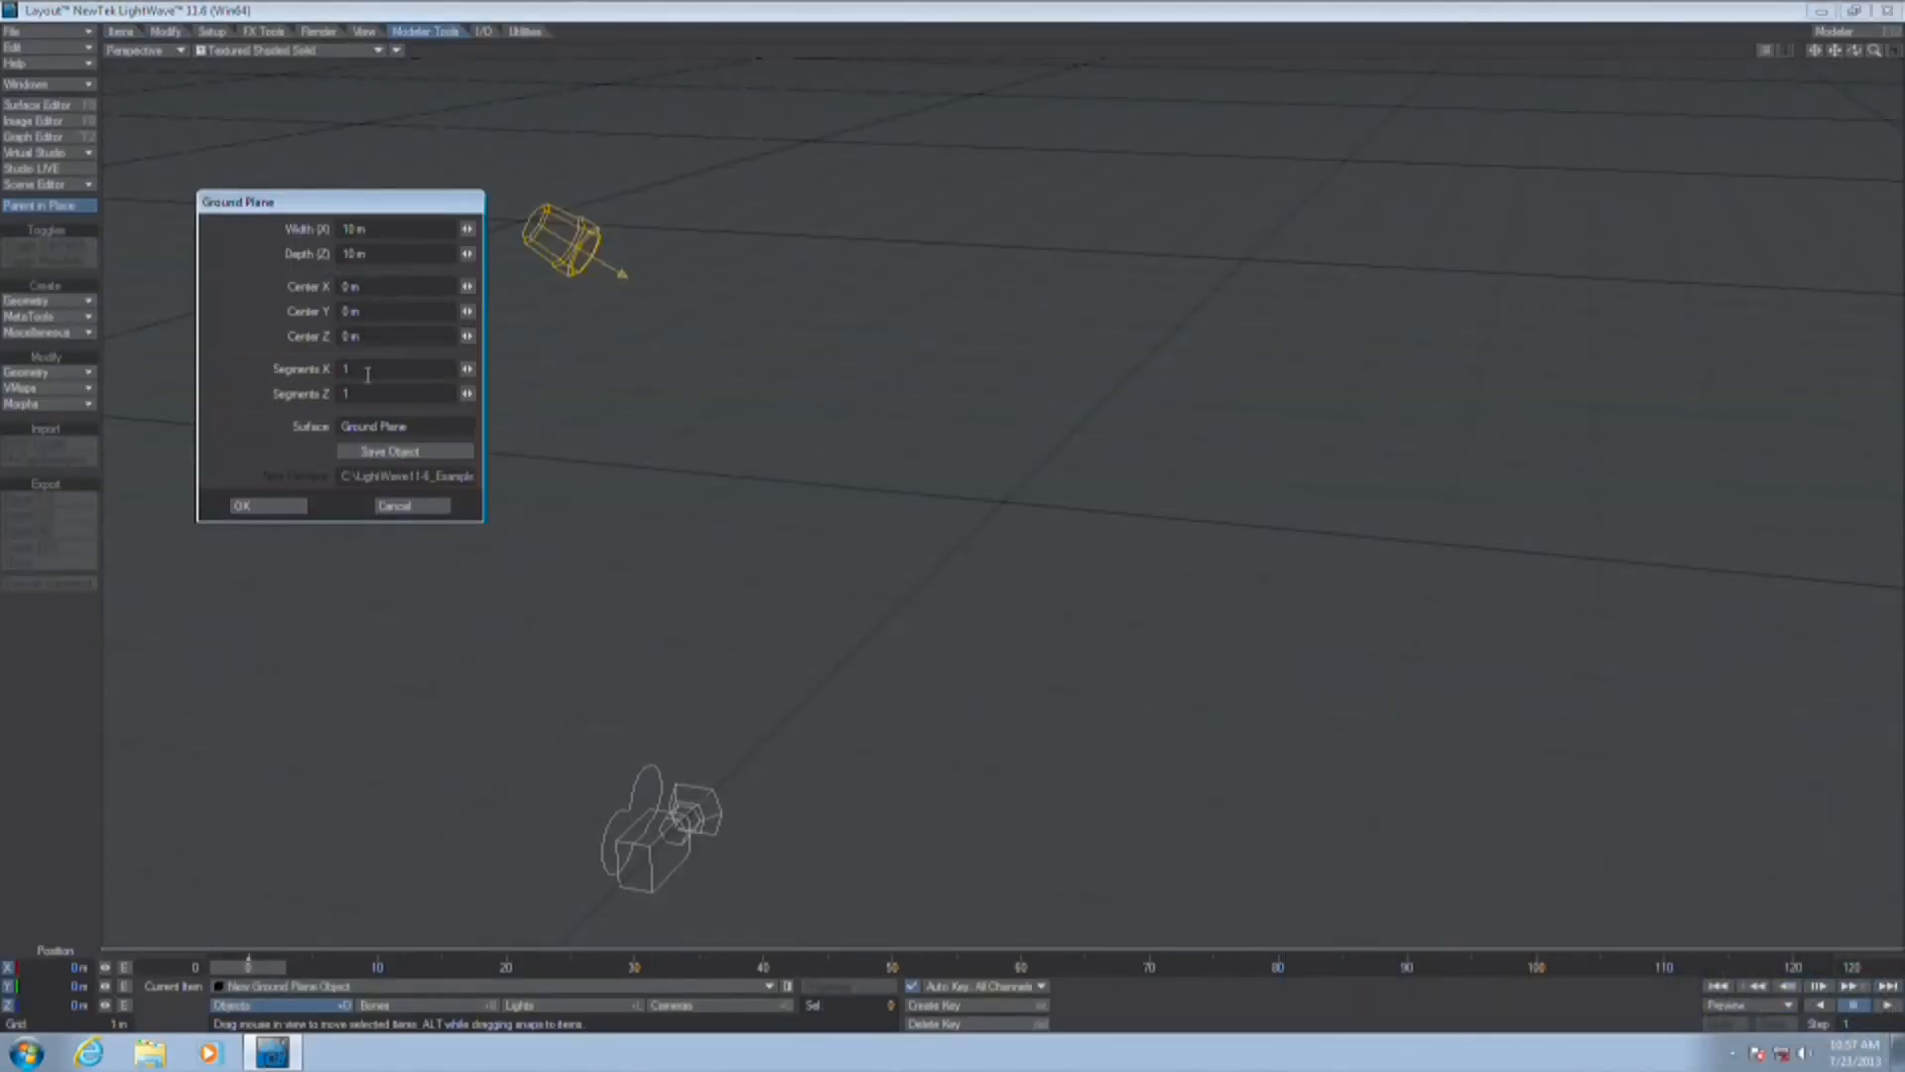
type("50")
key("Tab")
type("50")
key("Tab")
left_click(268, 505)
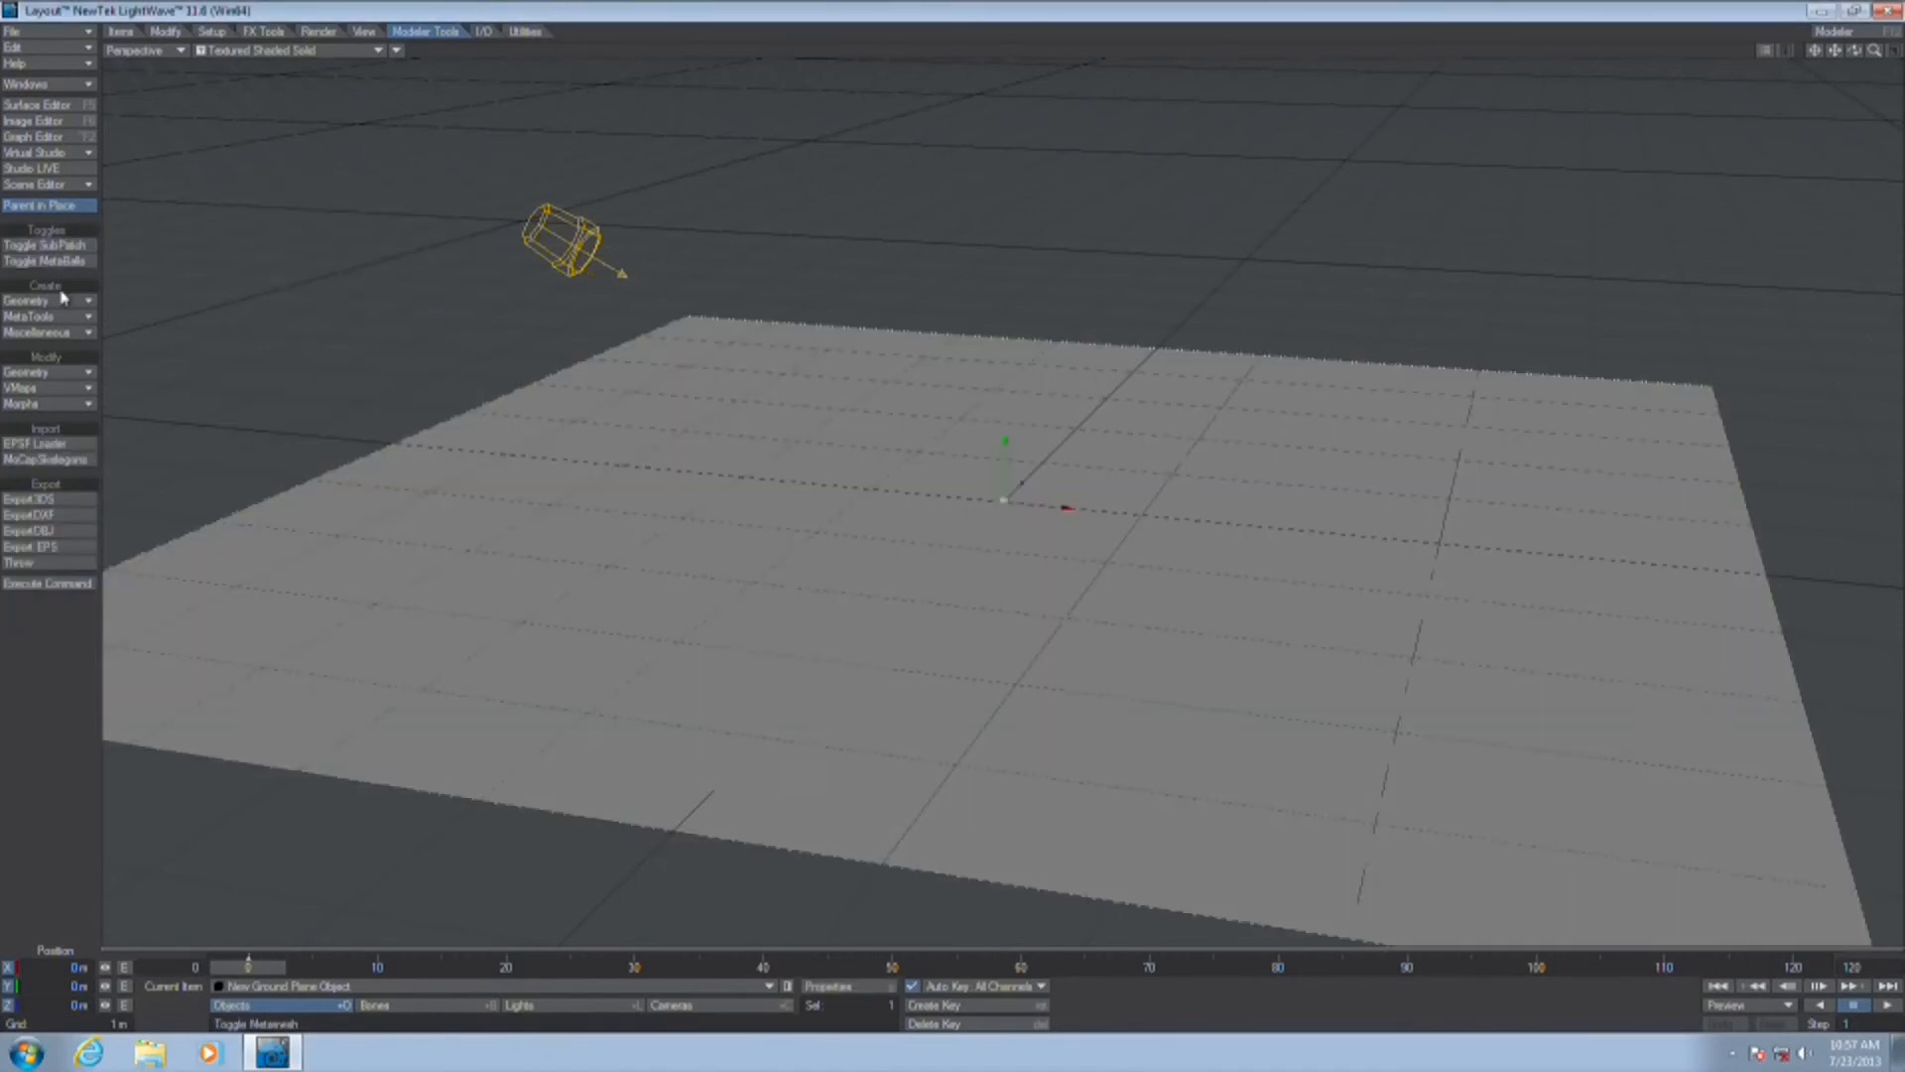
Create a sphere with 24 sides and 12 segments centred at the origin
left_click(63, 300)
left_click(63, 336)
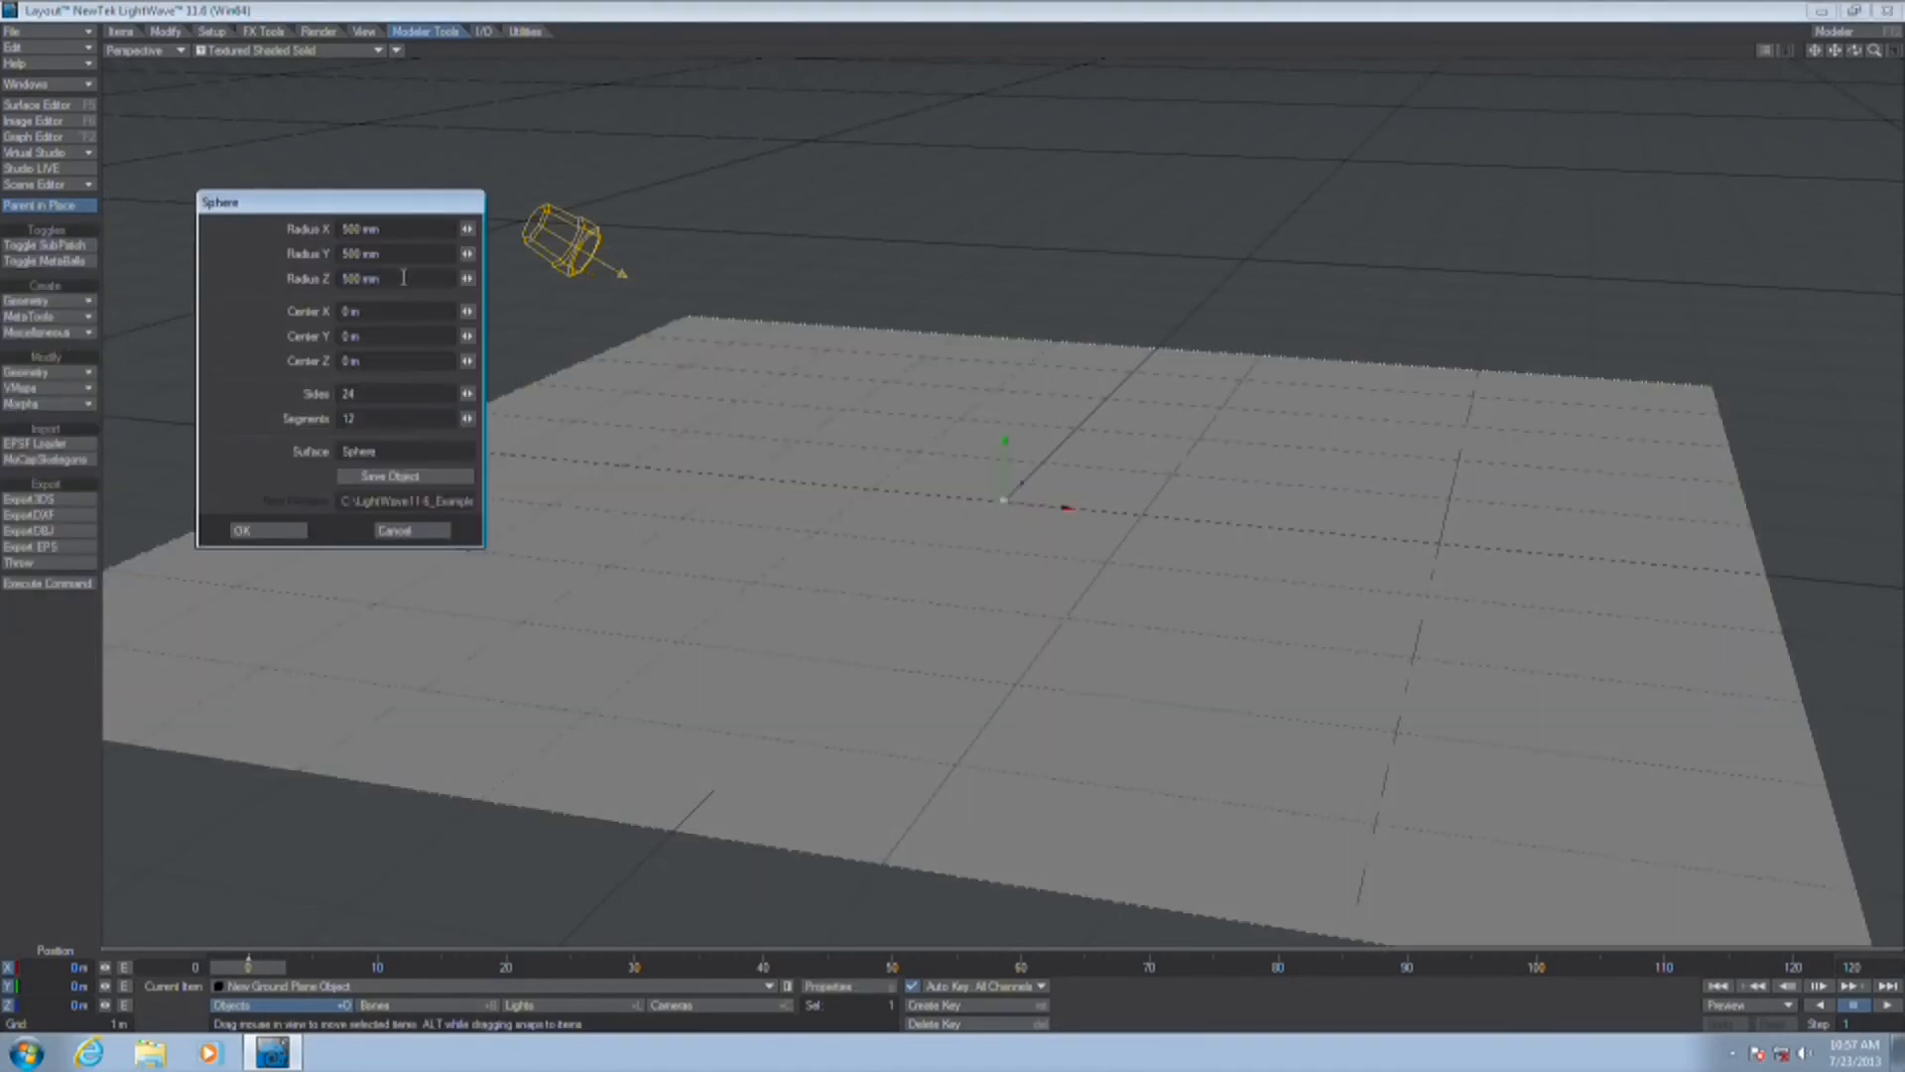
left_click(409, 228)
type("0")
key("Tab")
key("Tab")
key("Tab")
left_click(255, 531)
Animate the sphere diagonally above the ground plane from its far corner at frame 0 to about X 4.44 m, Z -5.12 m at frame 120
left_click_drag(439, 811, 118, 640)
right_click_drag(519, 834, 517, 741)
left_click(1808, 964)
left_click_drag(1496, 680, 1875, 873)
left_click_drag(1458, 486, 1779, 734)
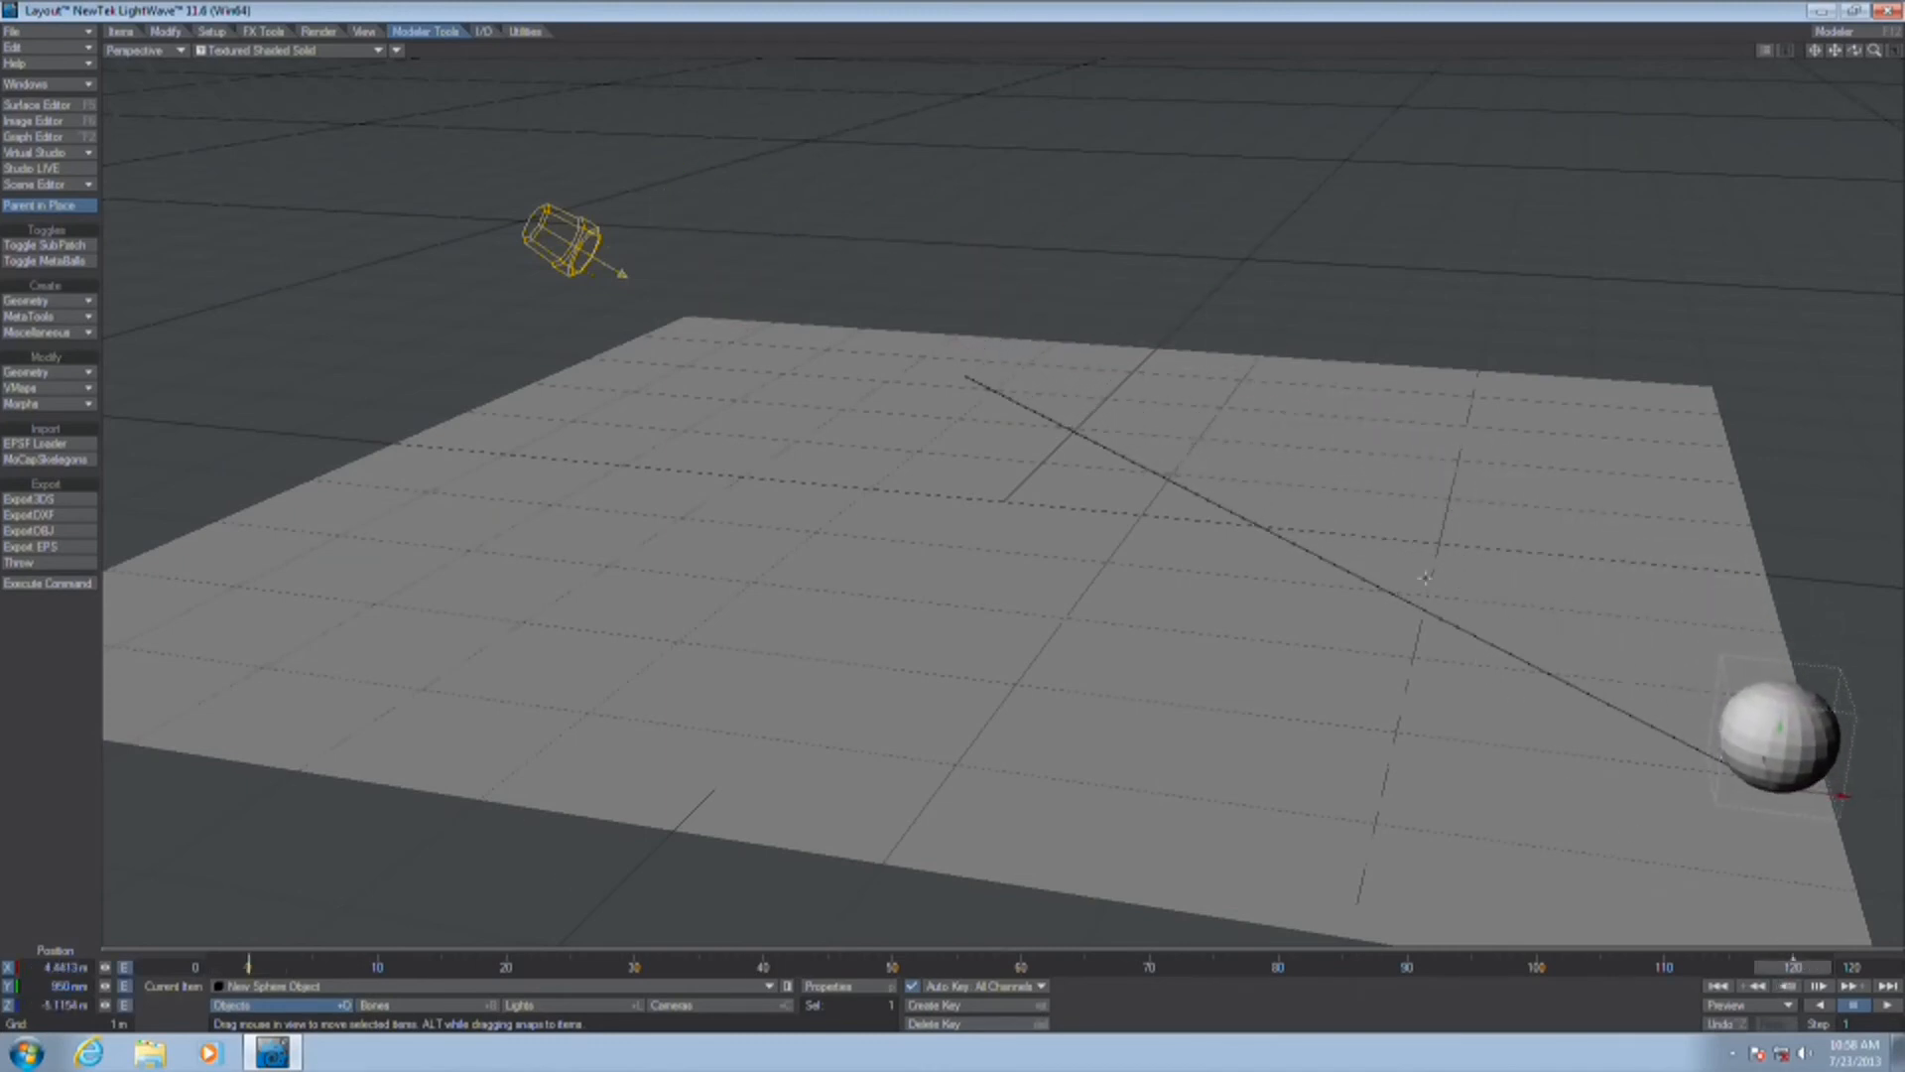
Add a Nodal Motion modifier to the sphere and open its node network
key("m")
left_click(1593, 552)
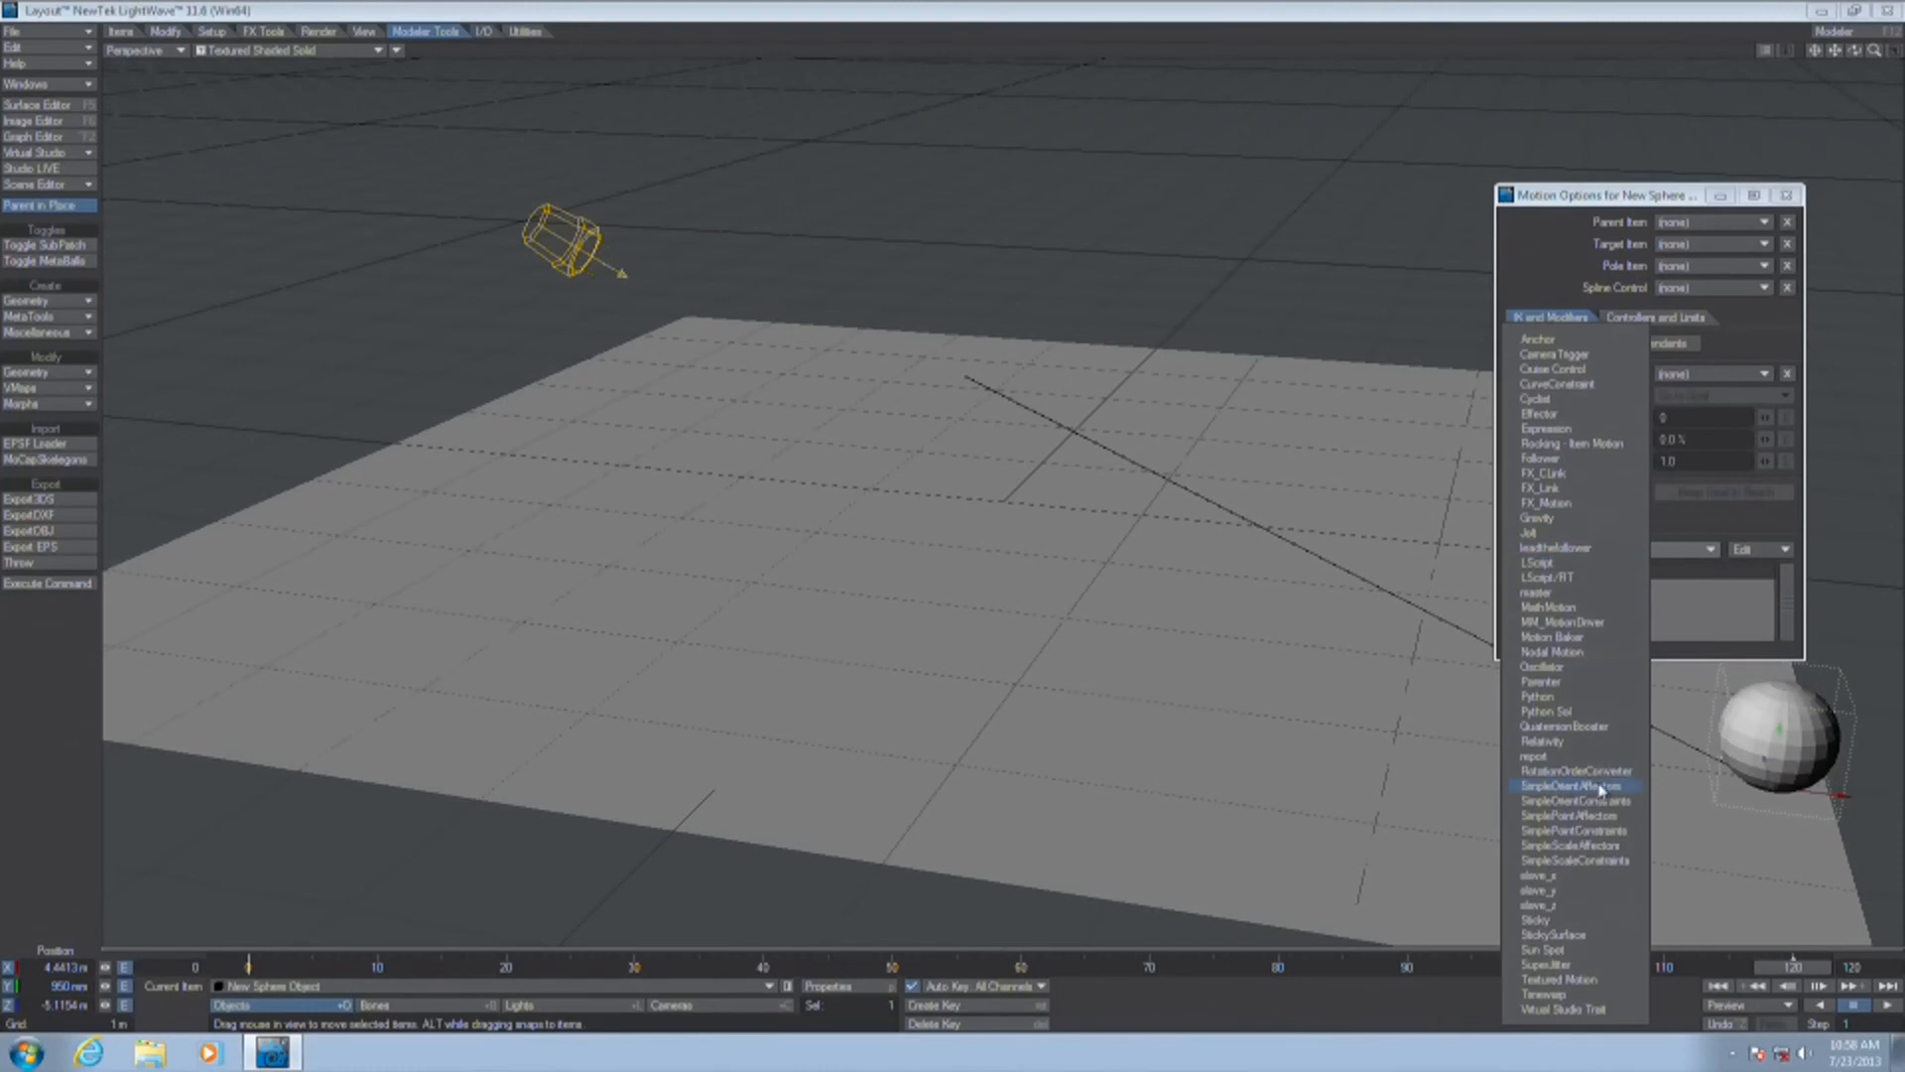
left_click(1586, 652)
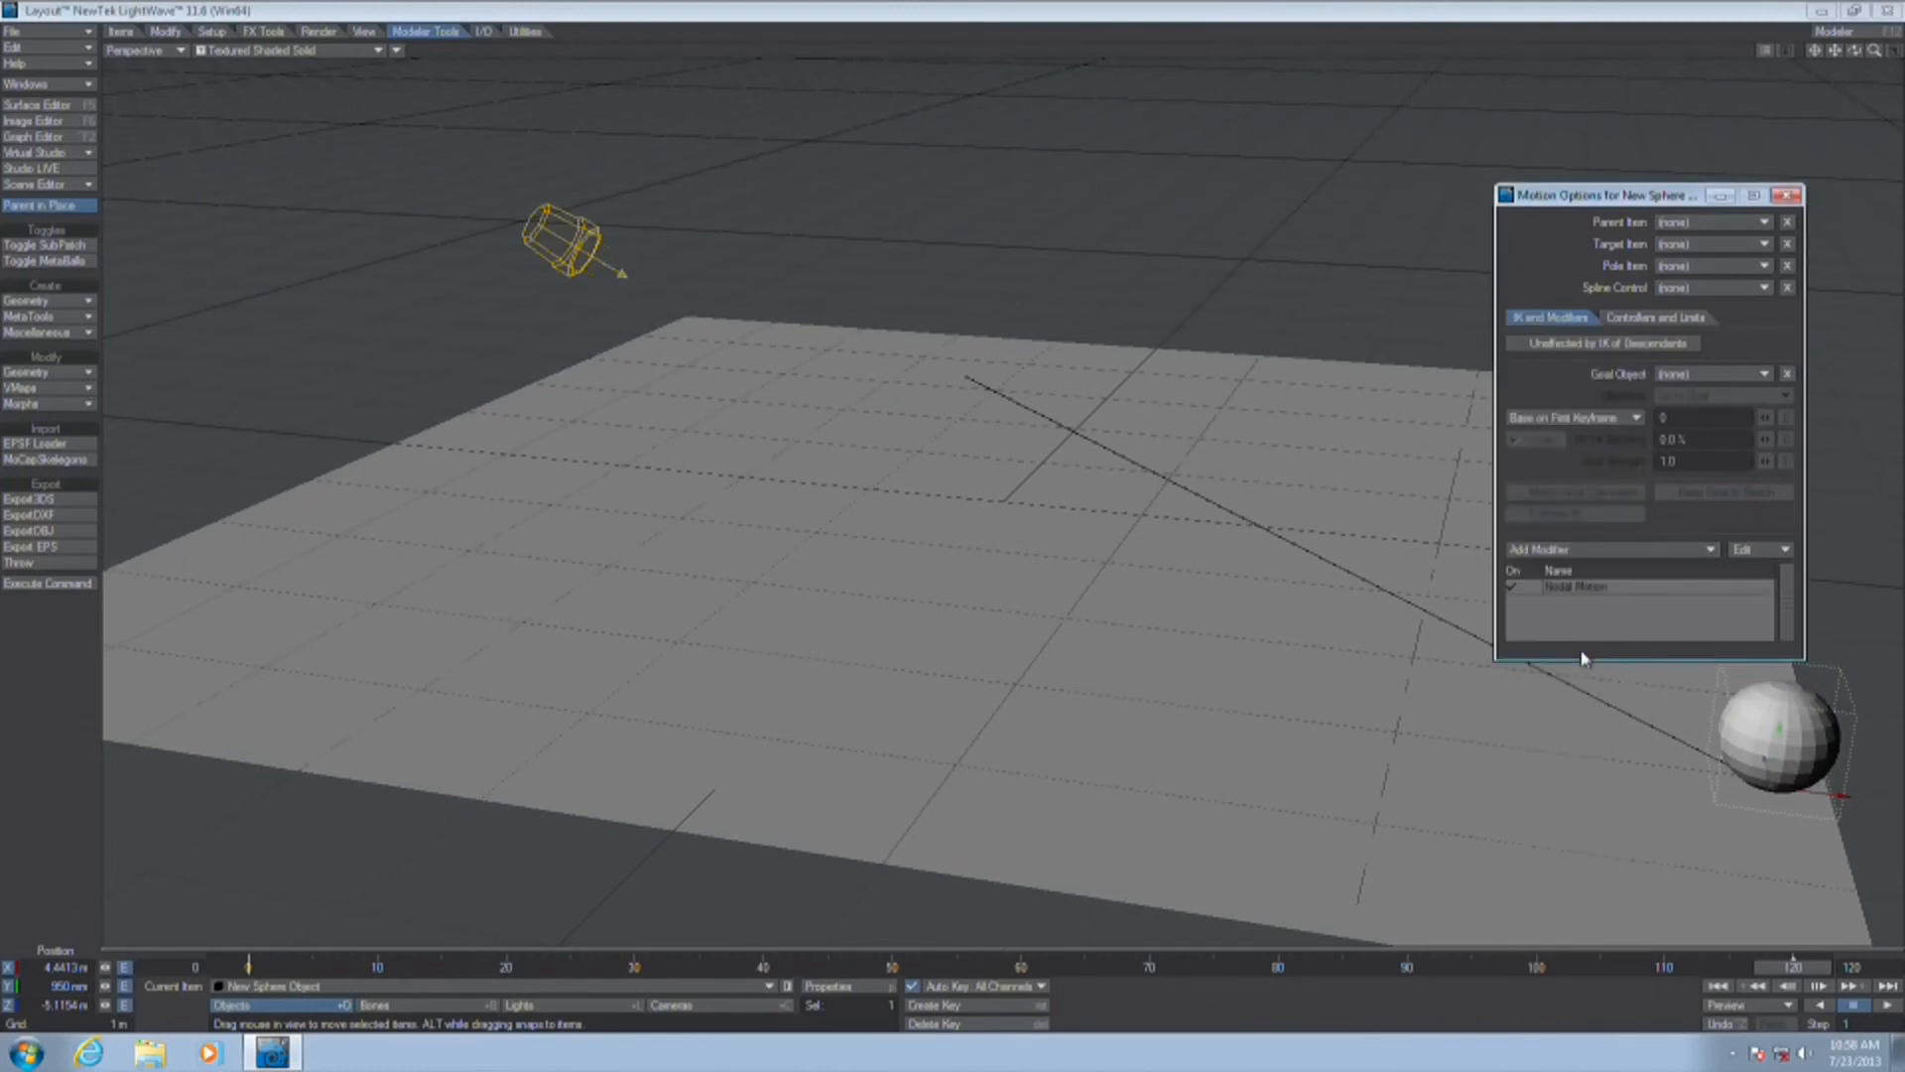
double_click(1578, 594)
Add a Ray Cast Geometry node, wiring Item Position to Ray Origin and Intersect to NodalMotion Position, and check the sphere at frame 14
left_click(1142, 93)
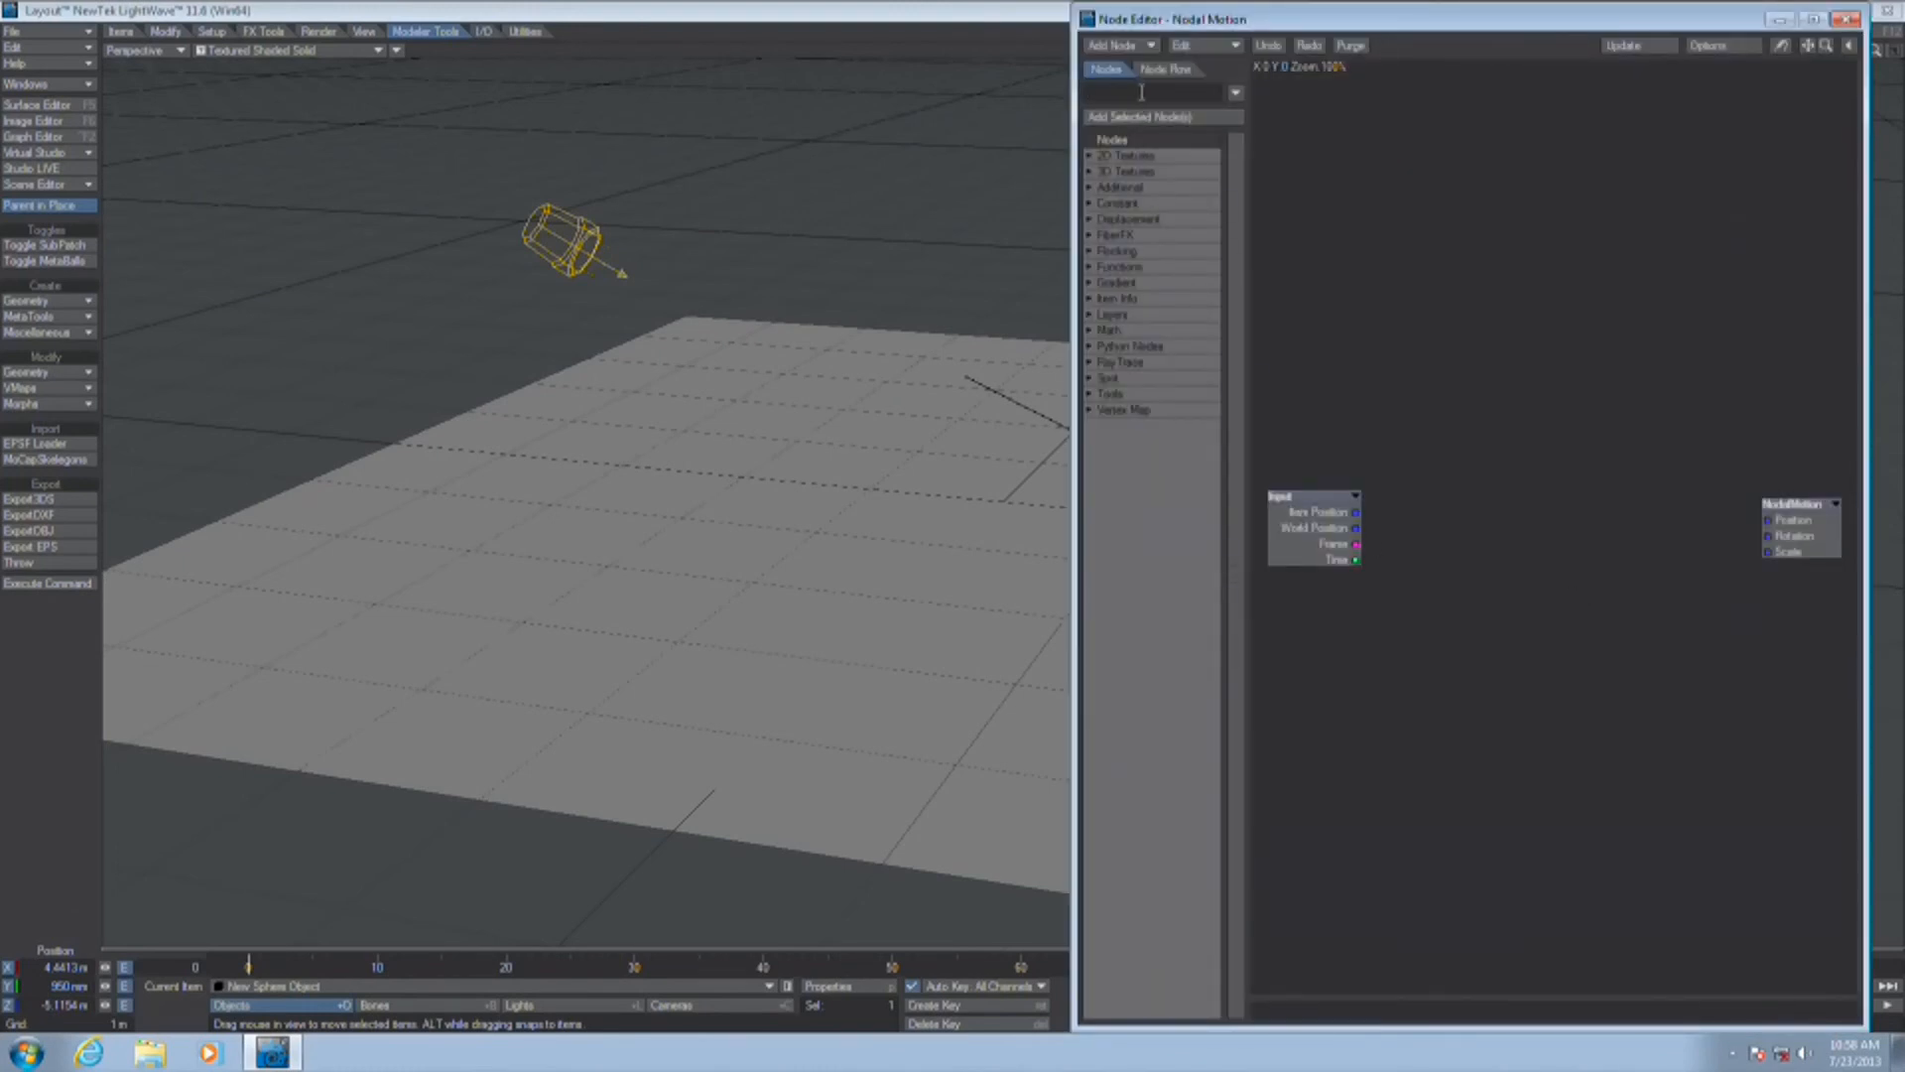
type("RAY")
double_click(1158, 173)
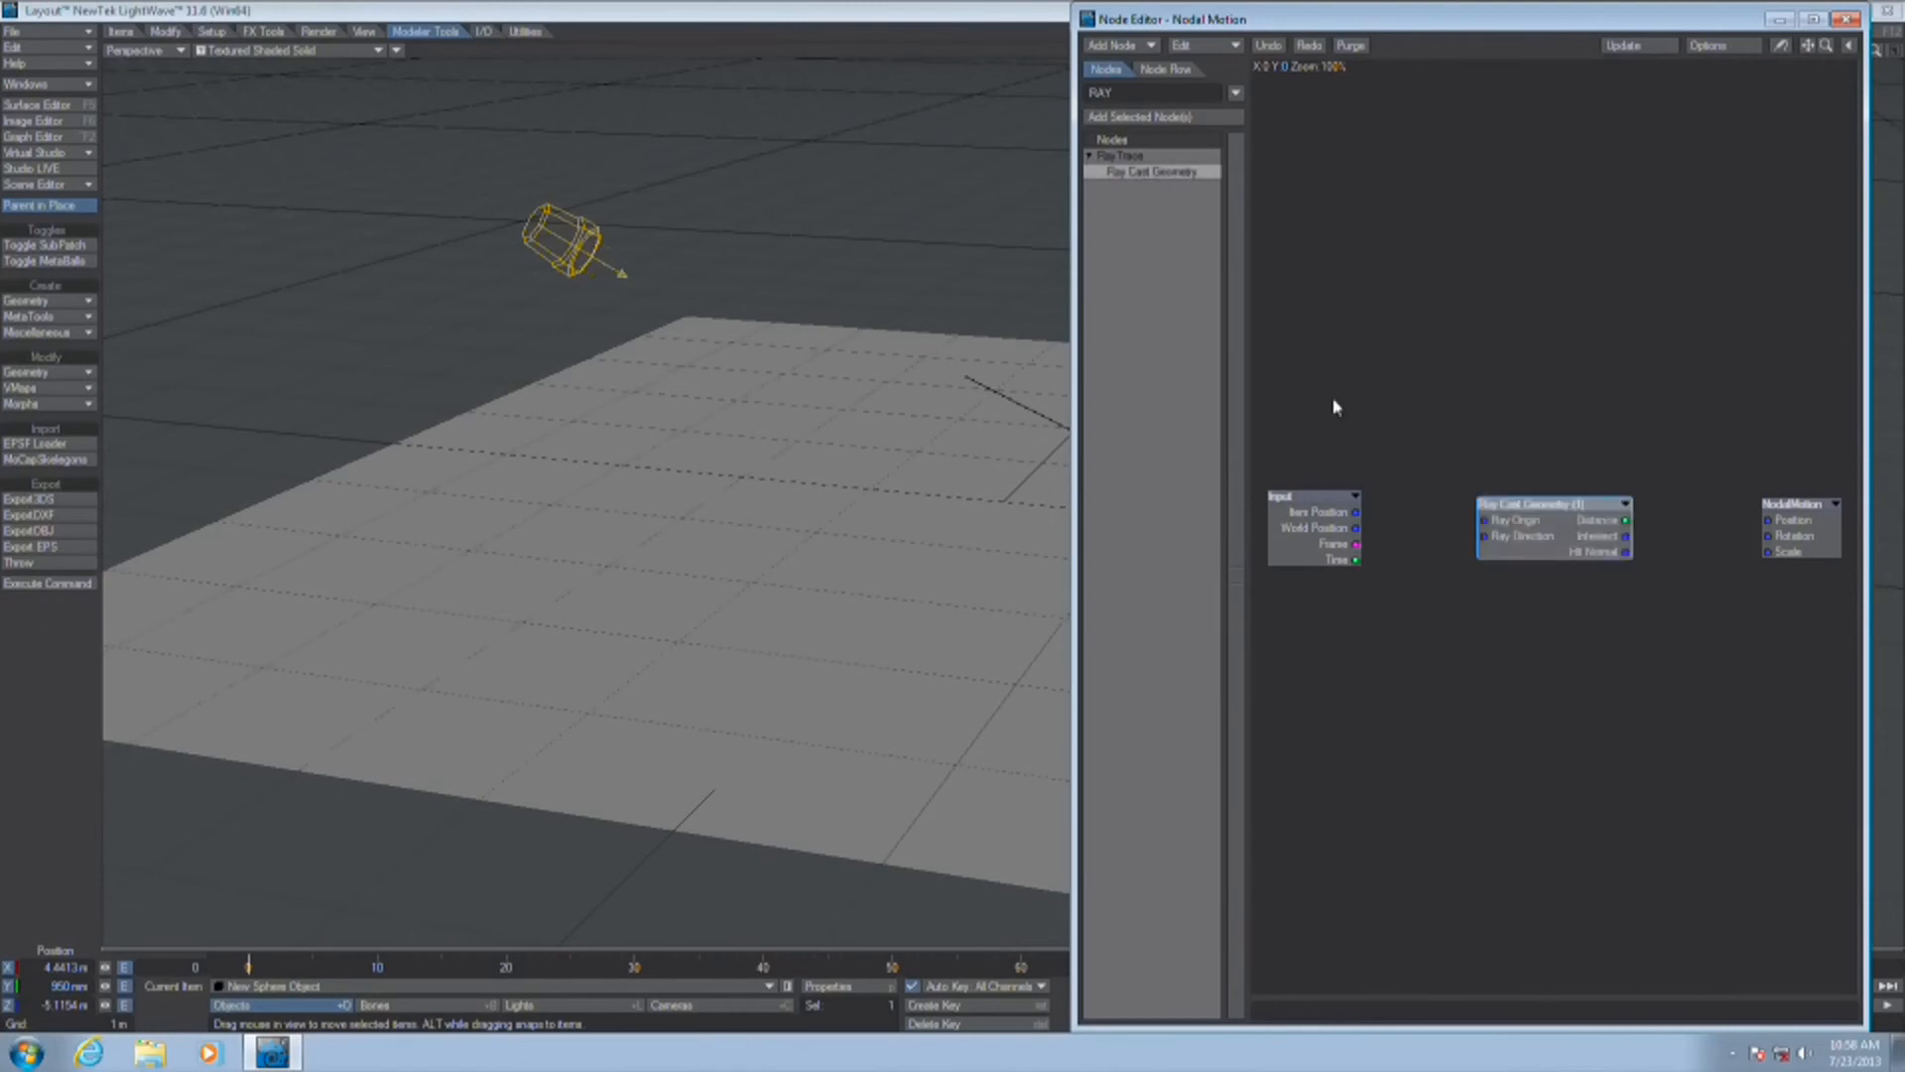
left_click_drag(1356, 512, 1484, 520)
left_click_drag(1626, 536, 1768, 520)
left_click(1845, 19)
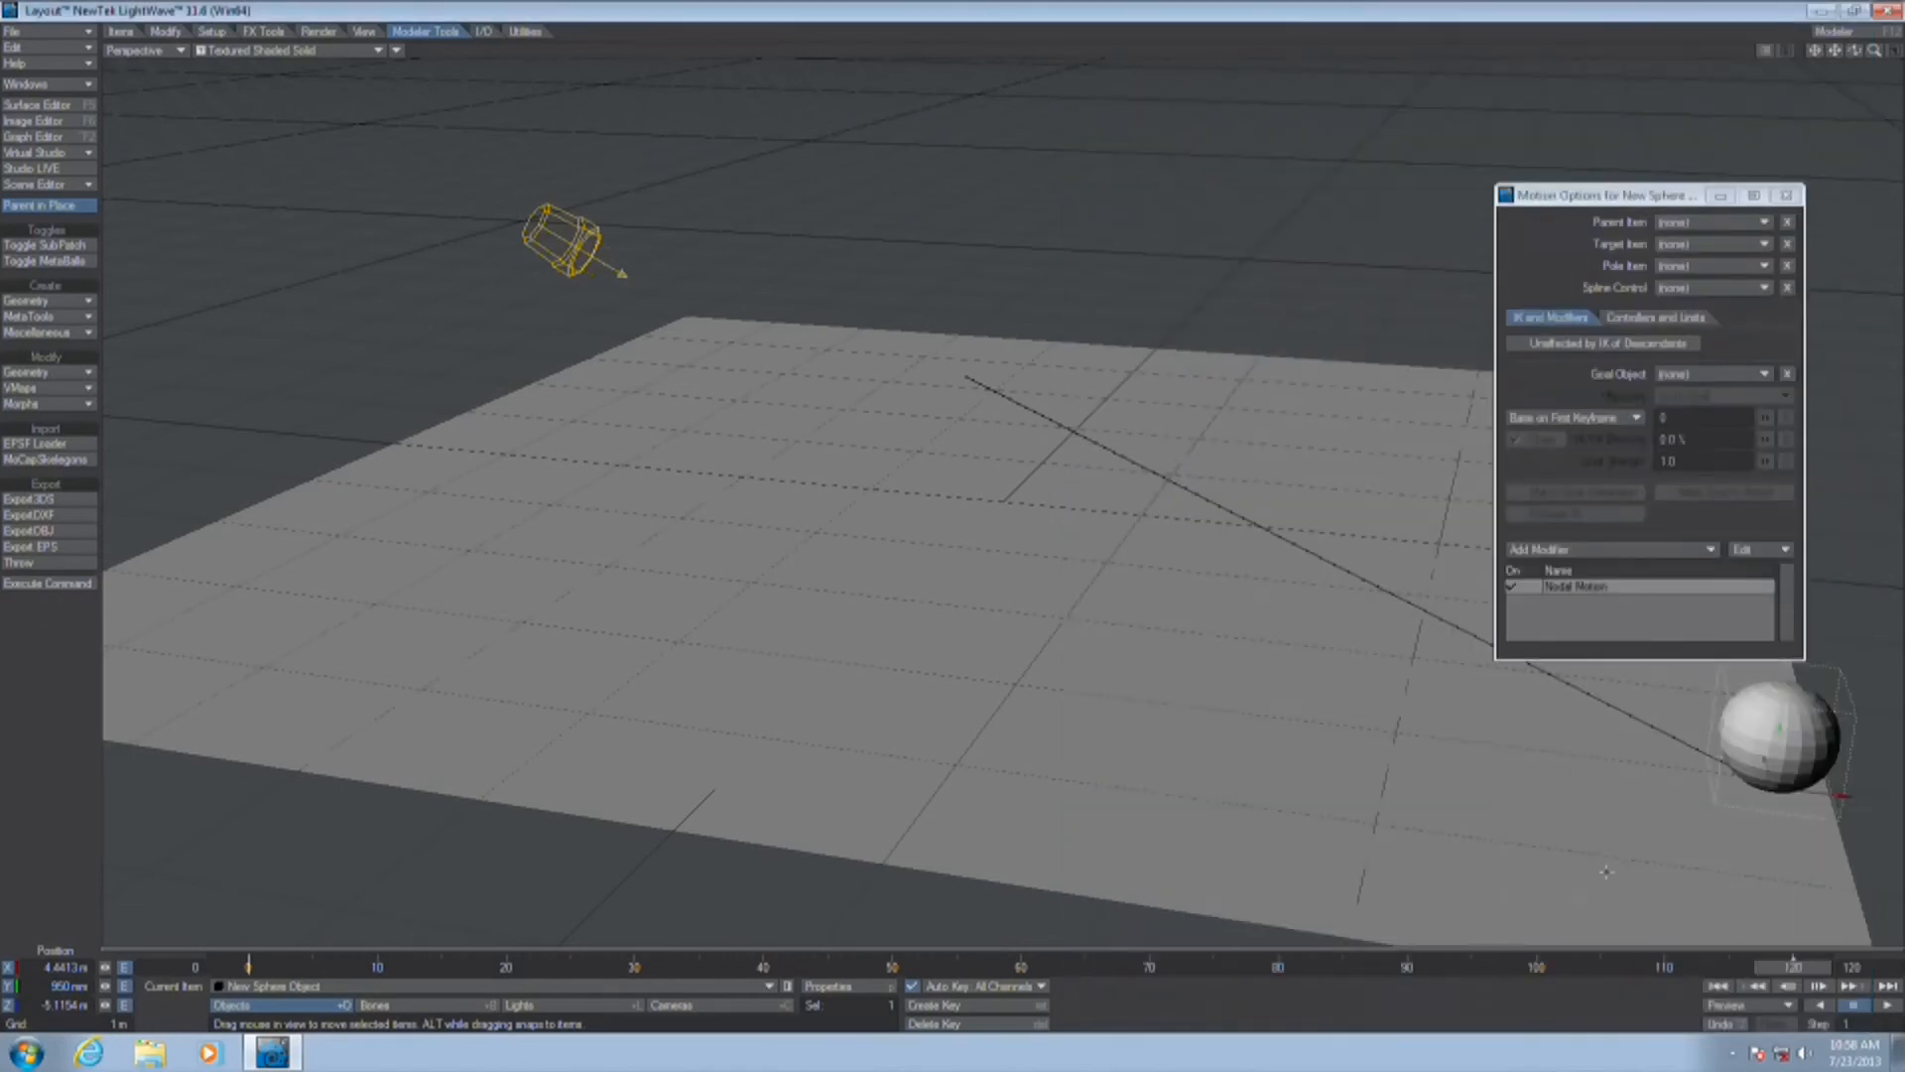
left_click_drag(1793, 971, 429, 967)
Give the ground plane a procedural Turbulence displacement map along the Y axis
left_click_drag(1854, 51, 1857, 53)
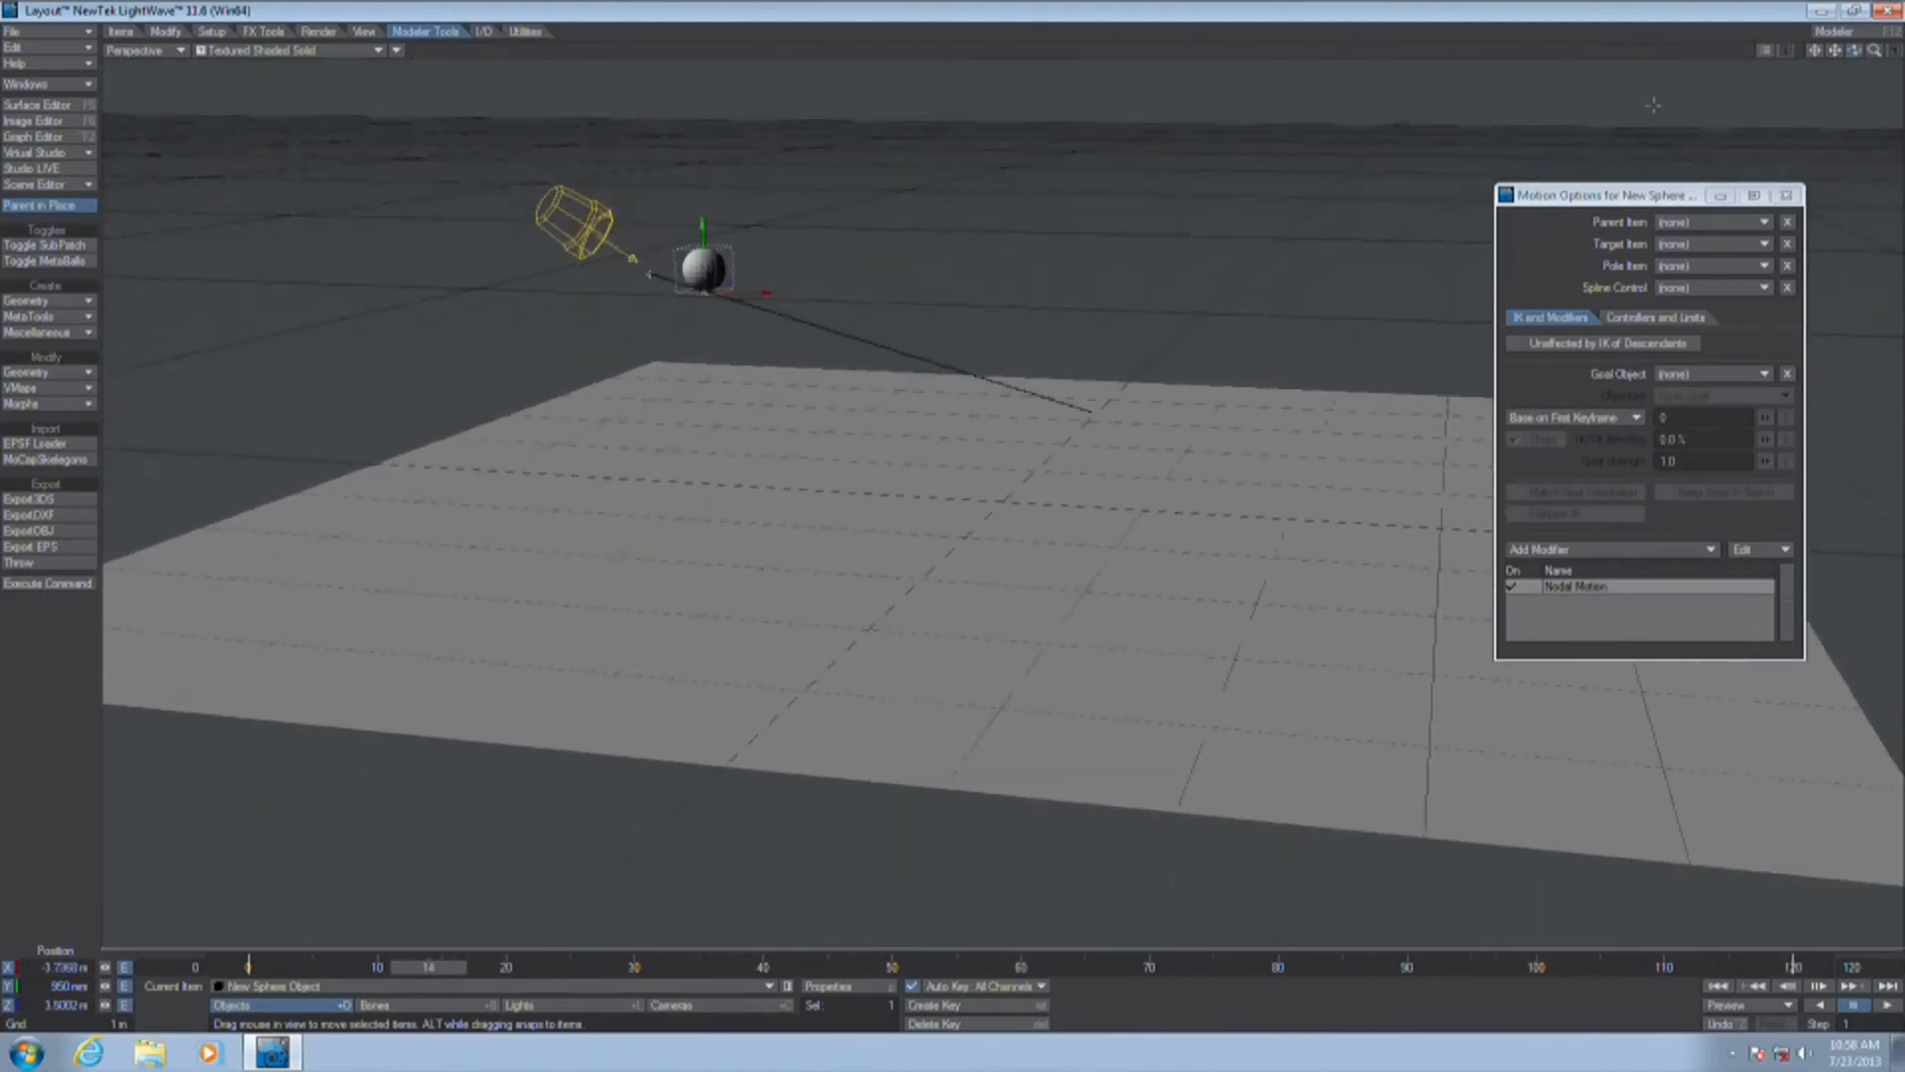
left_click(628, 675)
key("p")
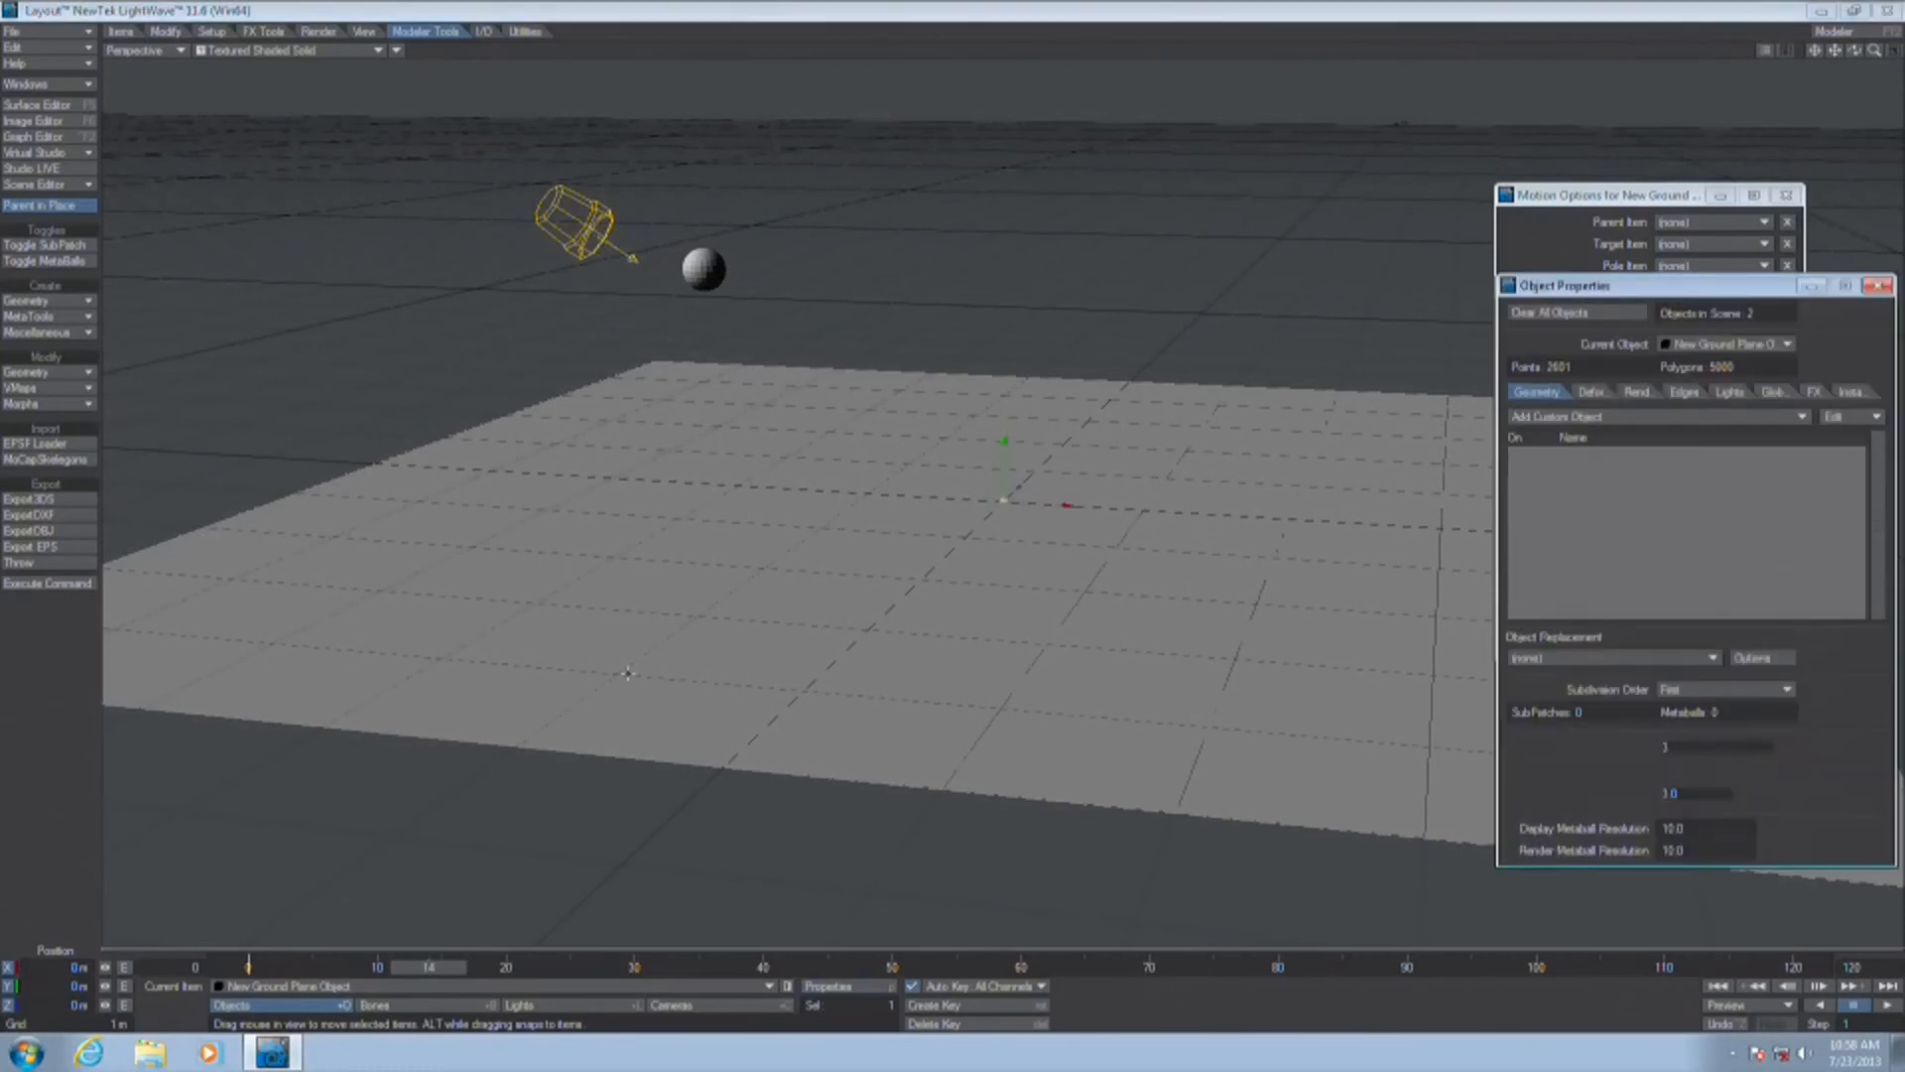
left_click(1591, 392)
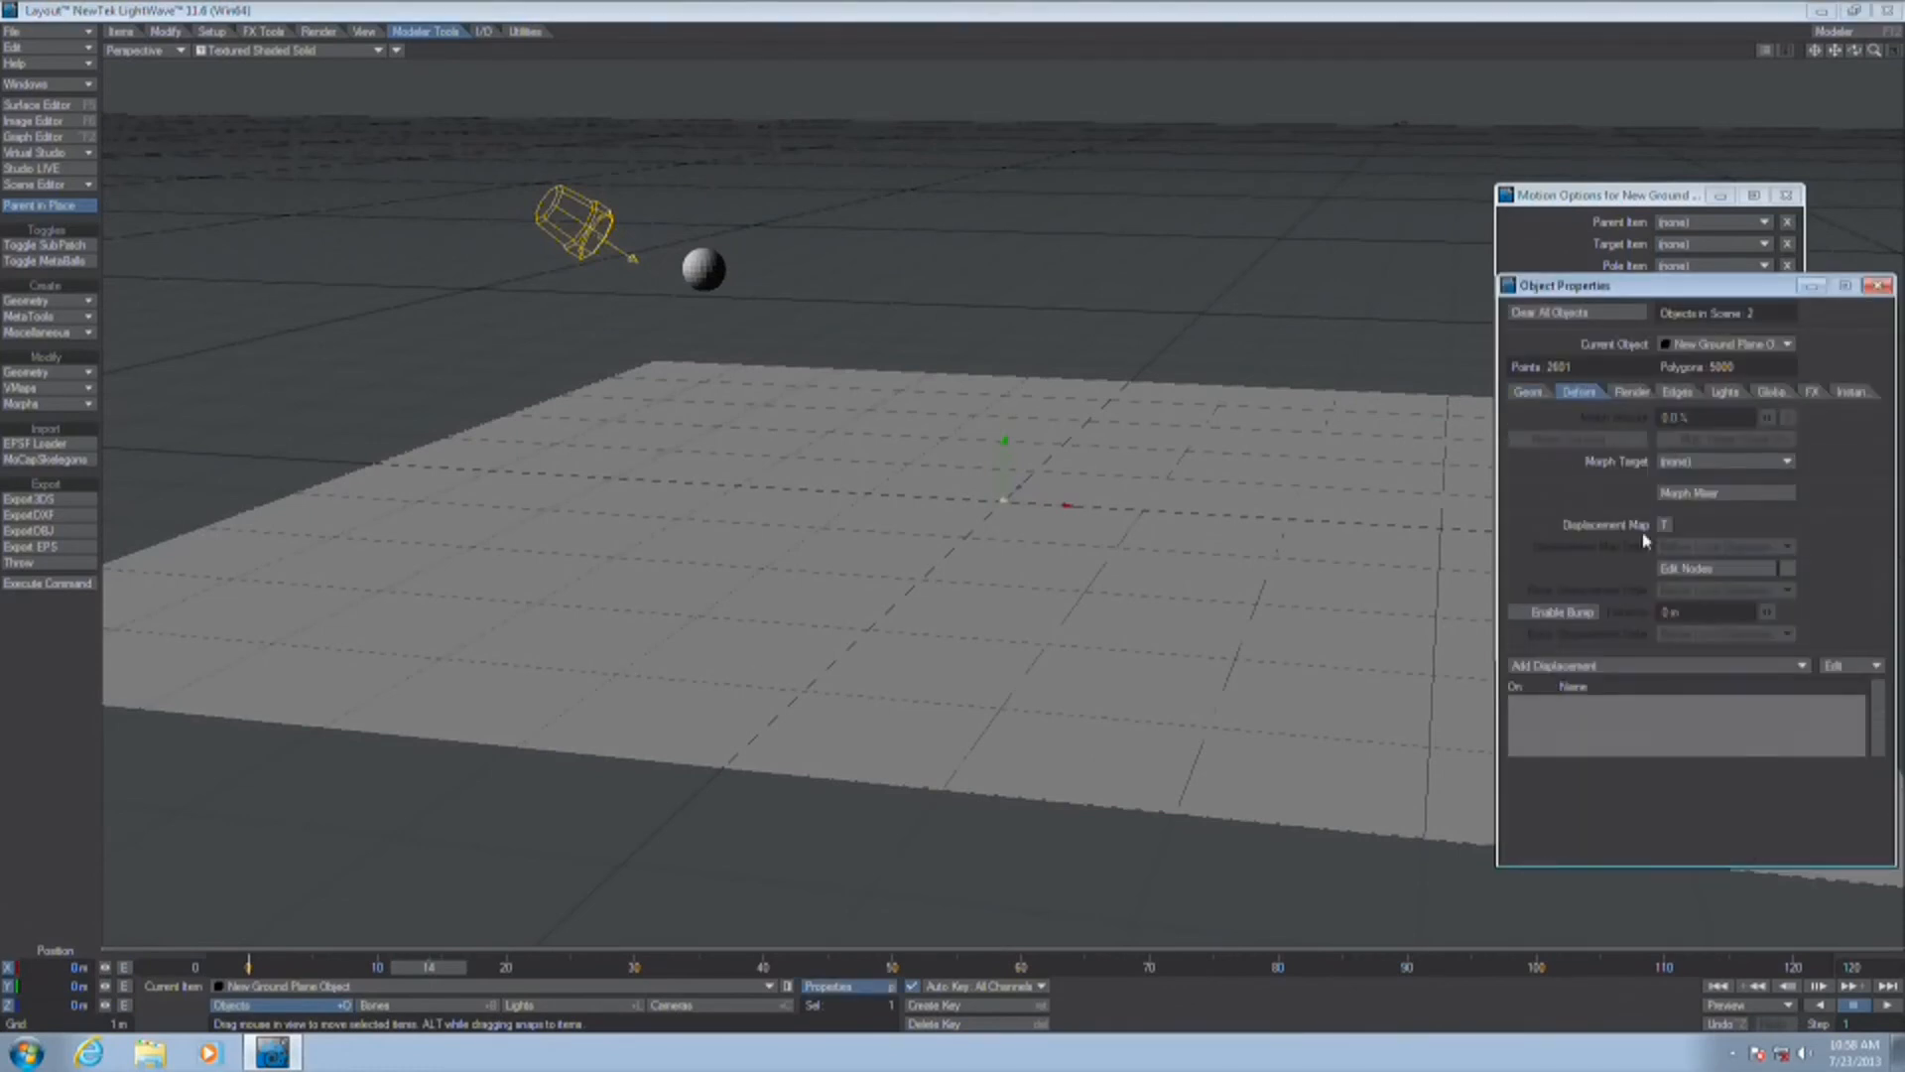
left_click(1669, 531)
left_click(1816, 284)
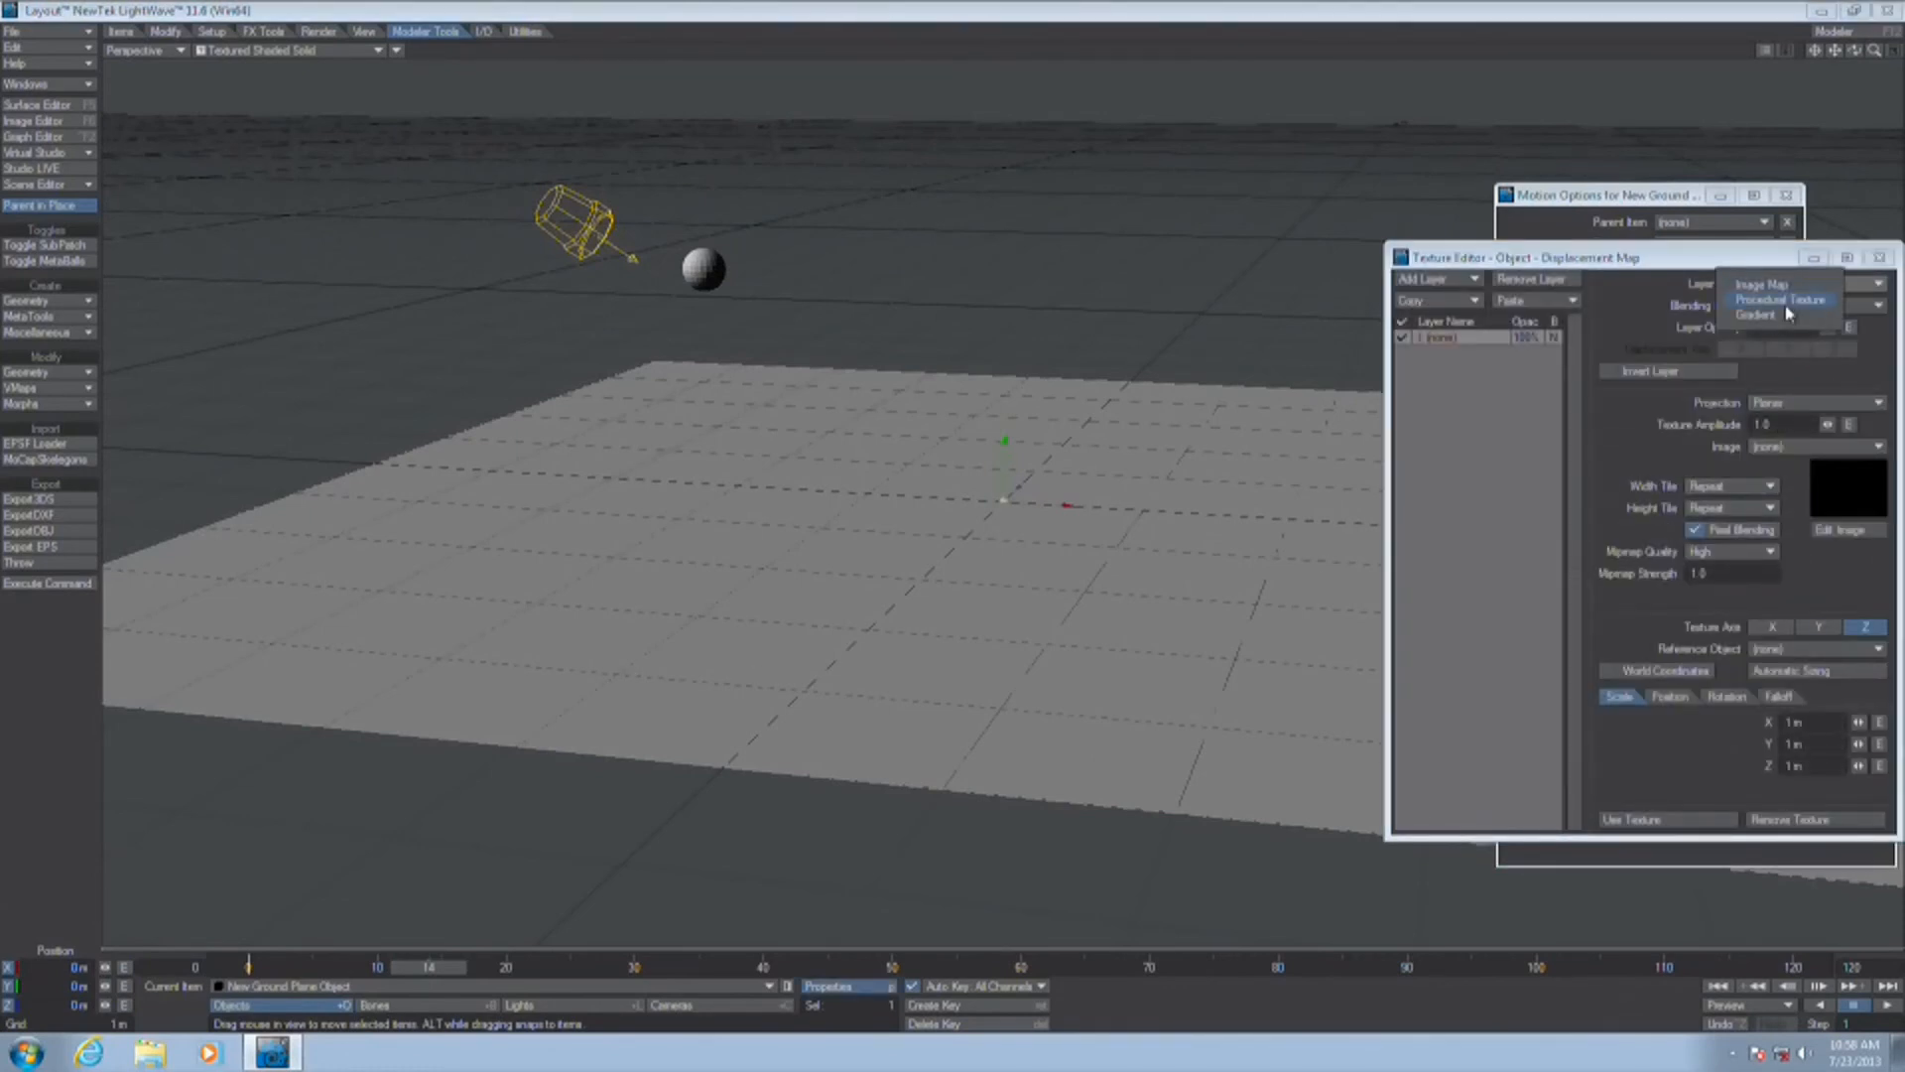
left_click(1796, 303)
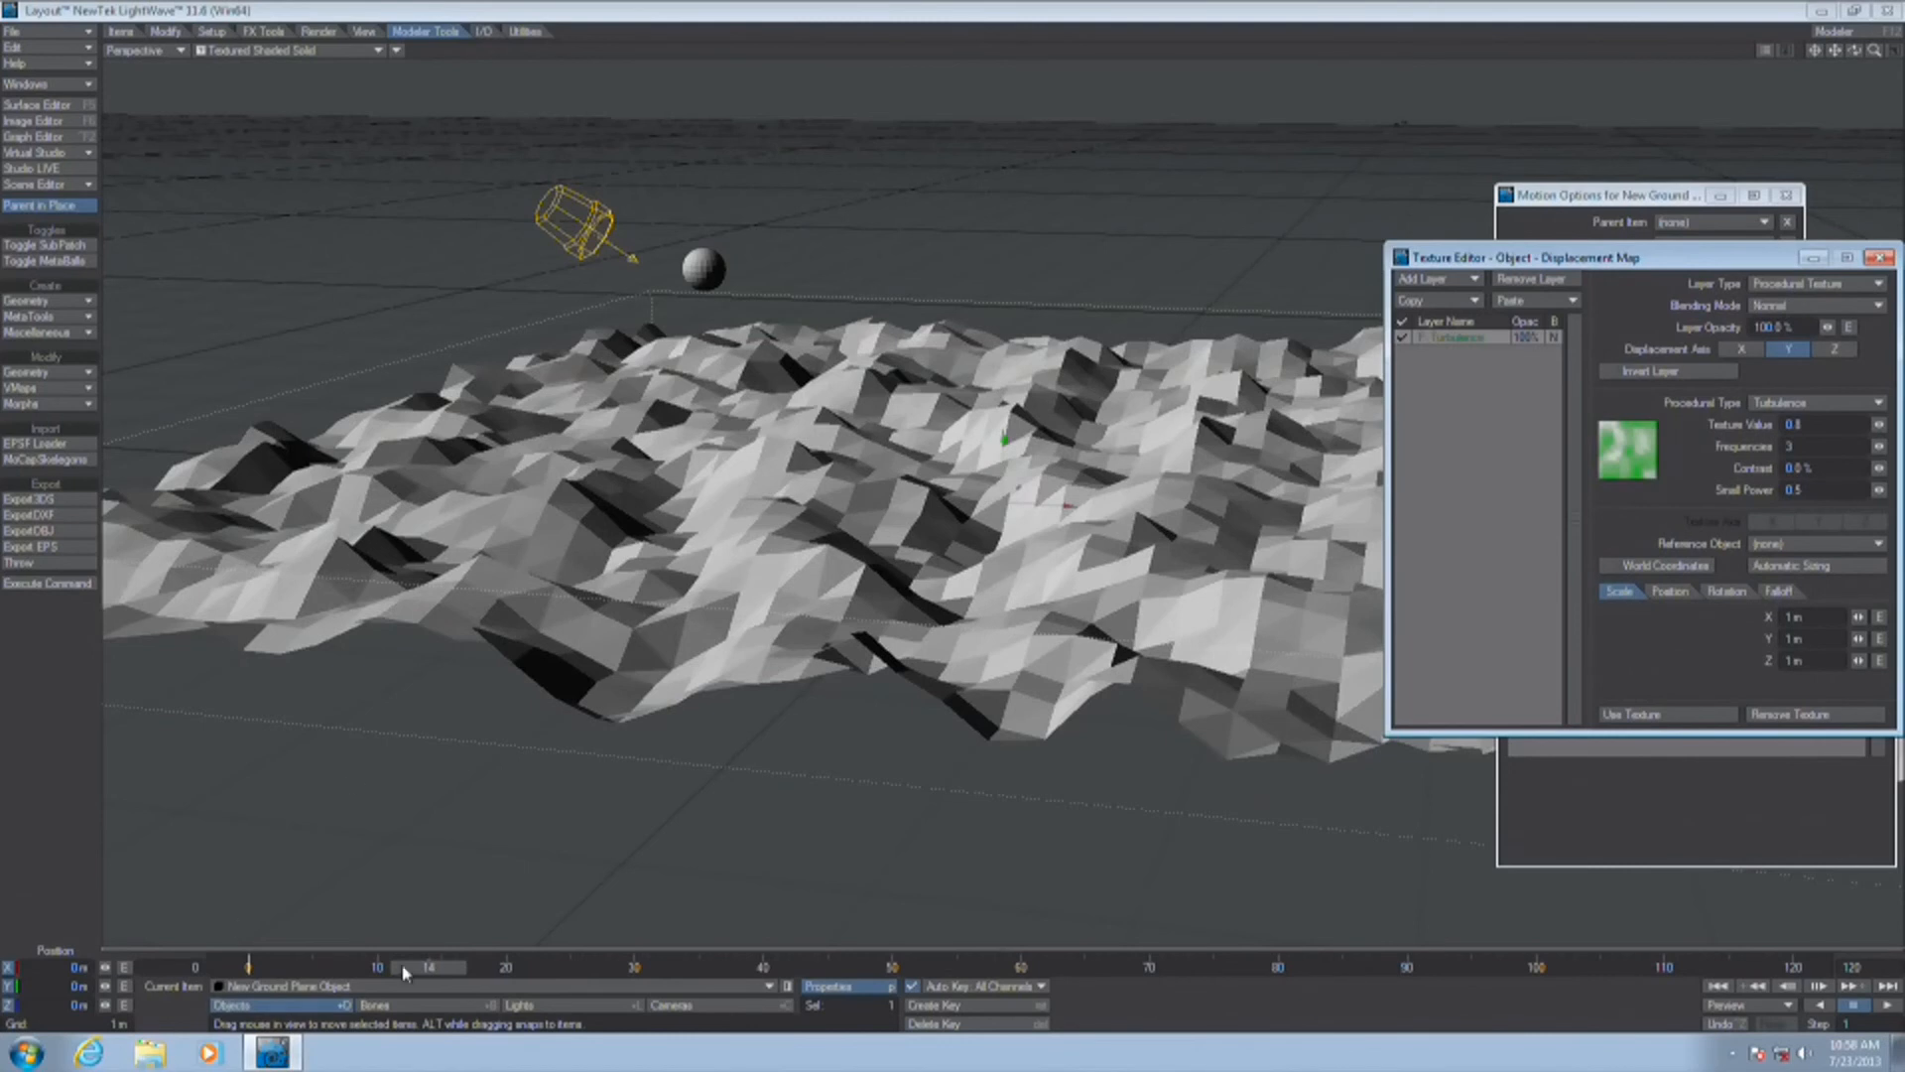
Return to frame 0, review the sphere's node network and remove its Nodal Motion modifier
left_click_drag(704, 268, 640, 258)
key("m")
key("m")
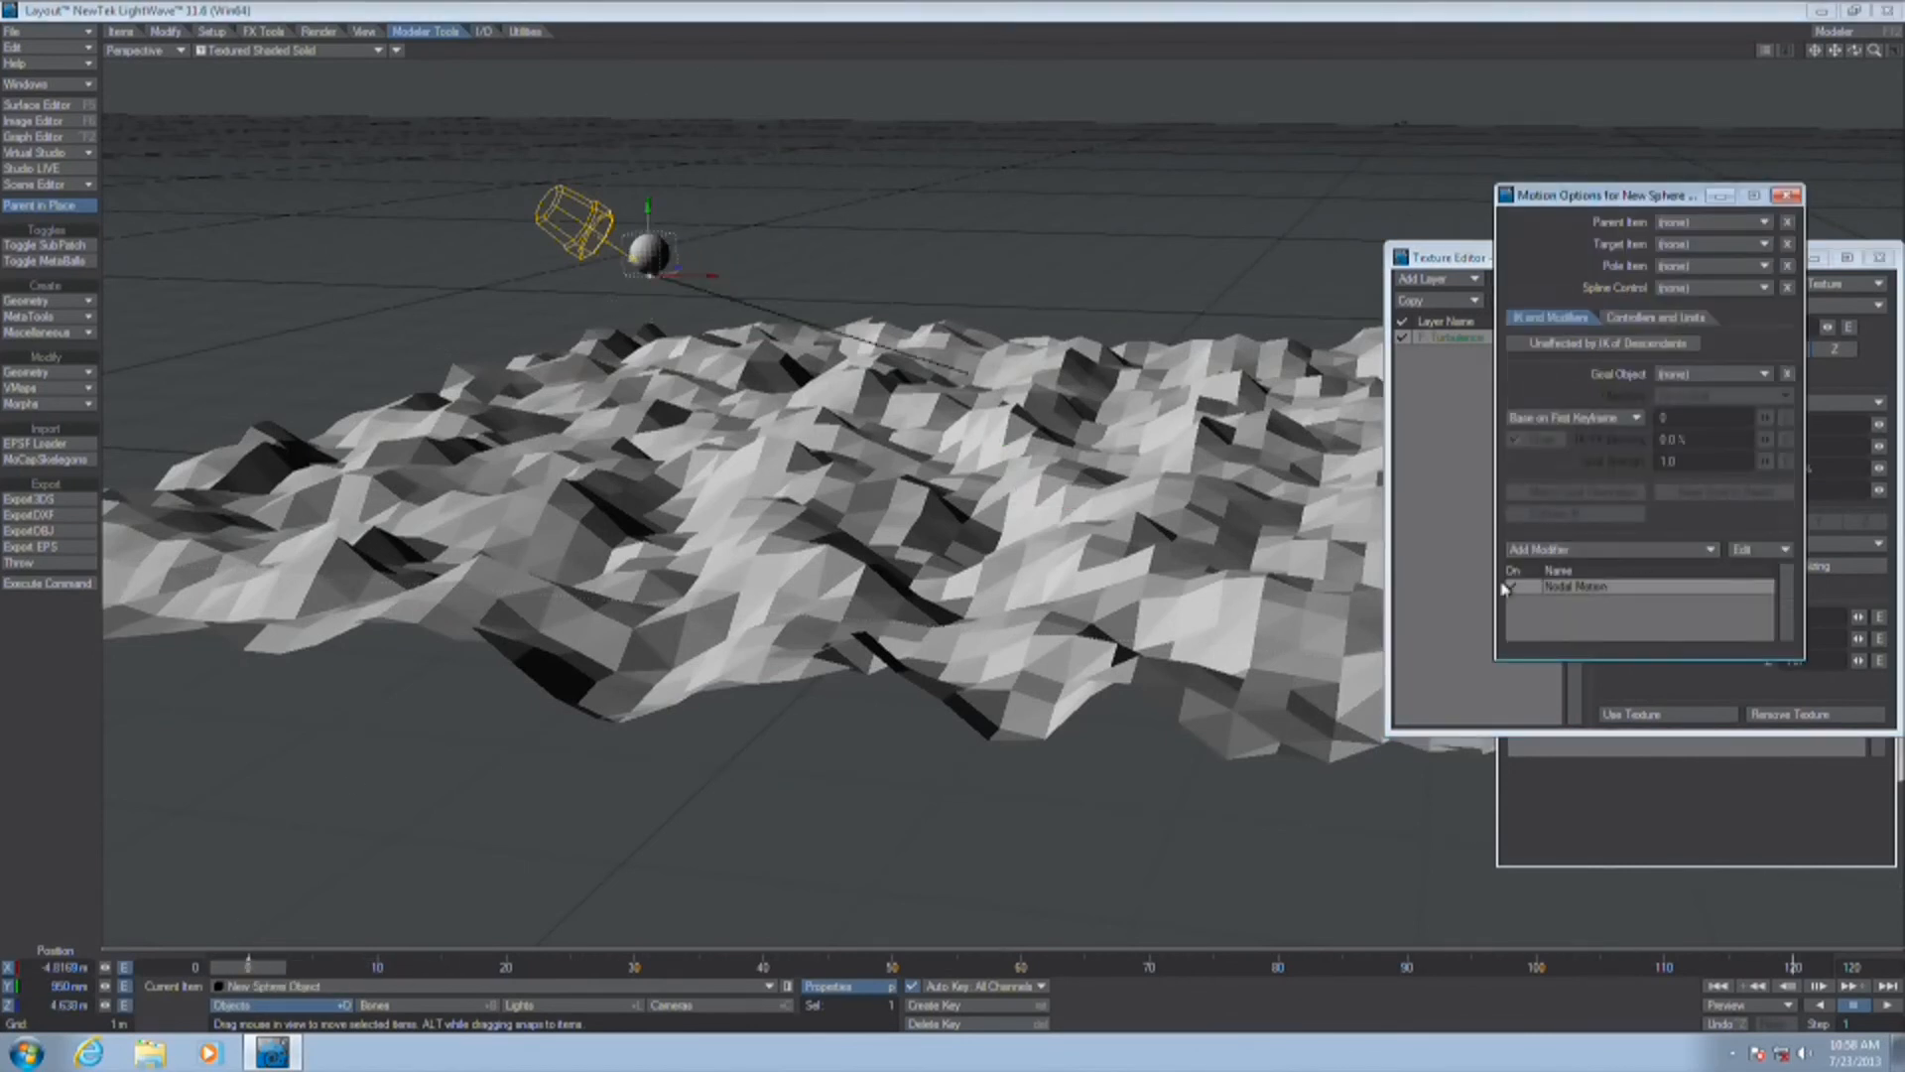
double_click(1586, 587)
left_click(1295, 552)
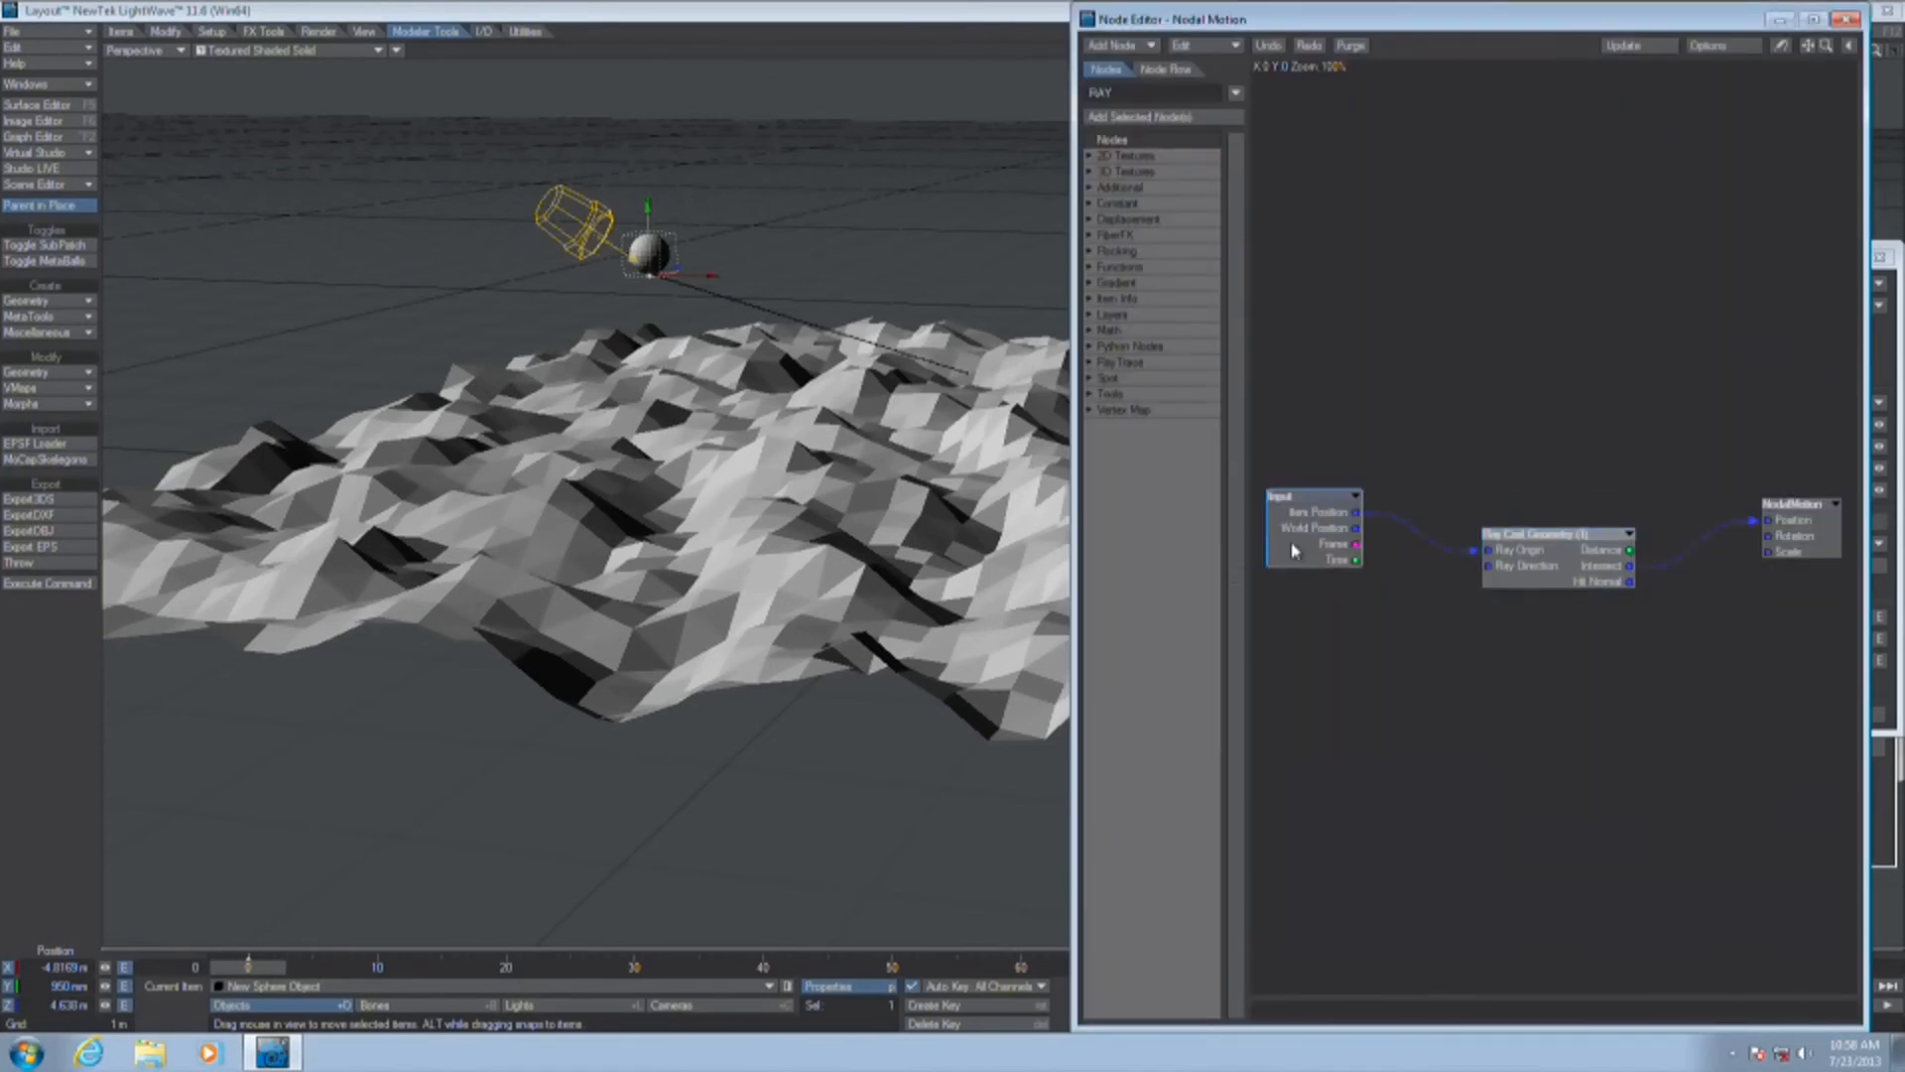
left_click(1846, 19)
right_click(1693, 596)
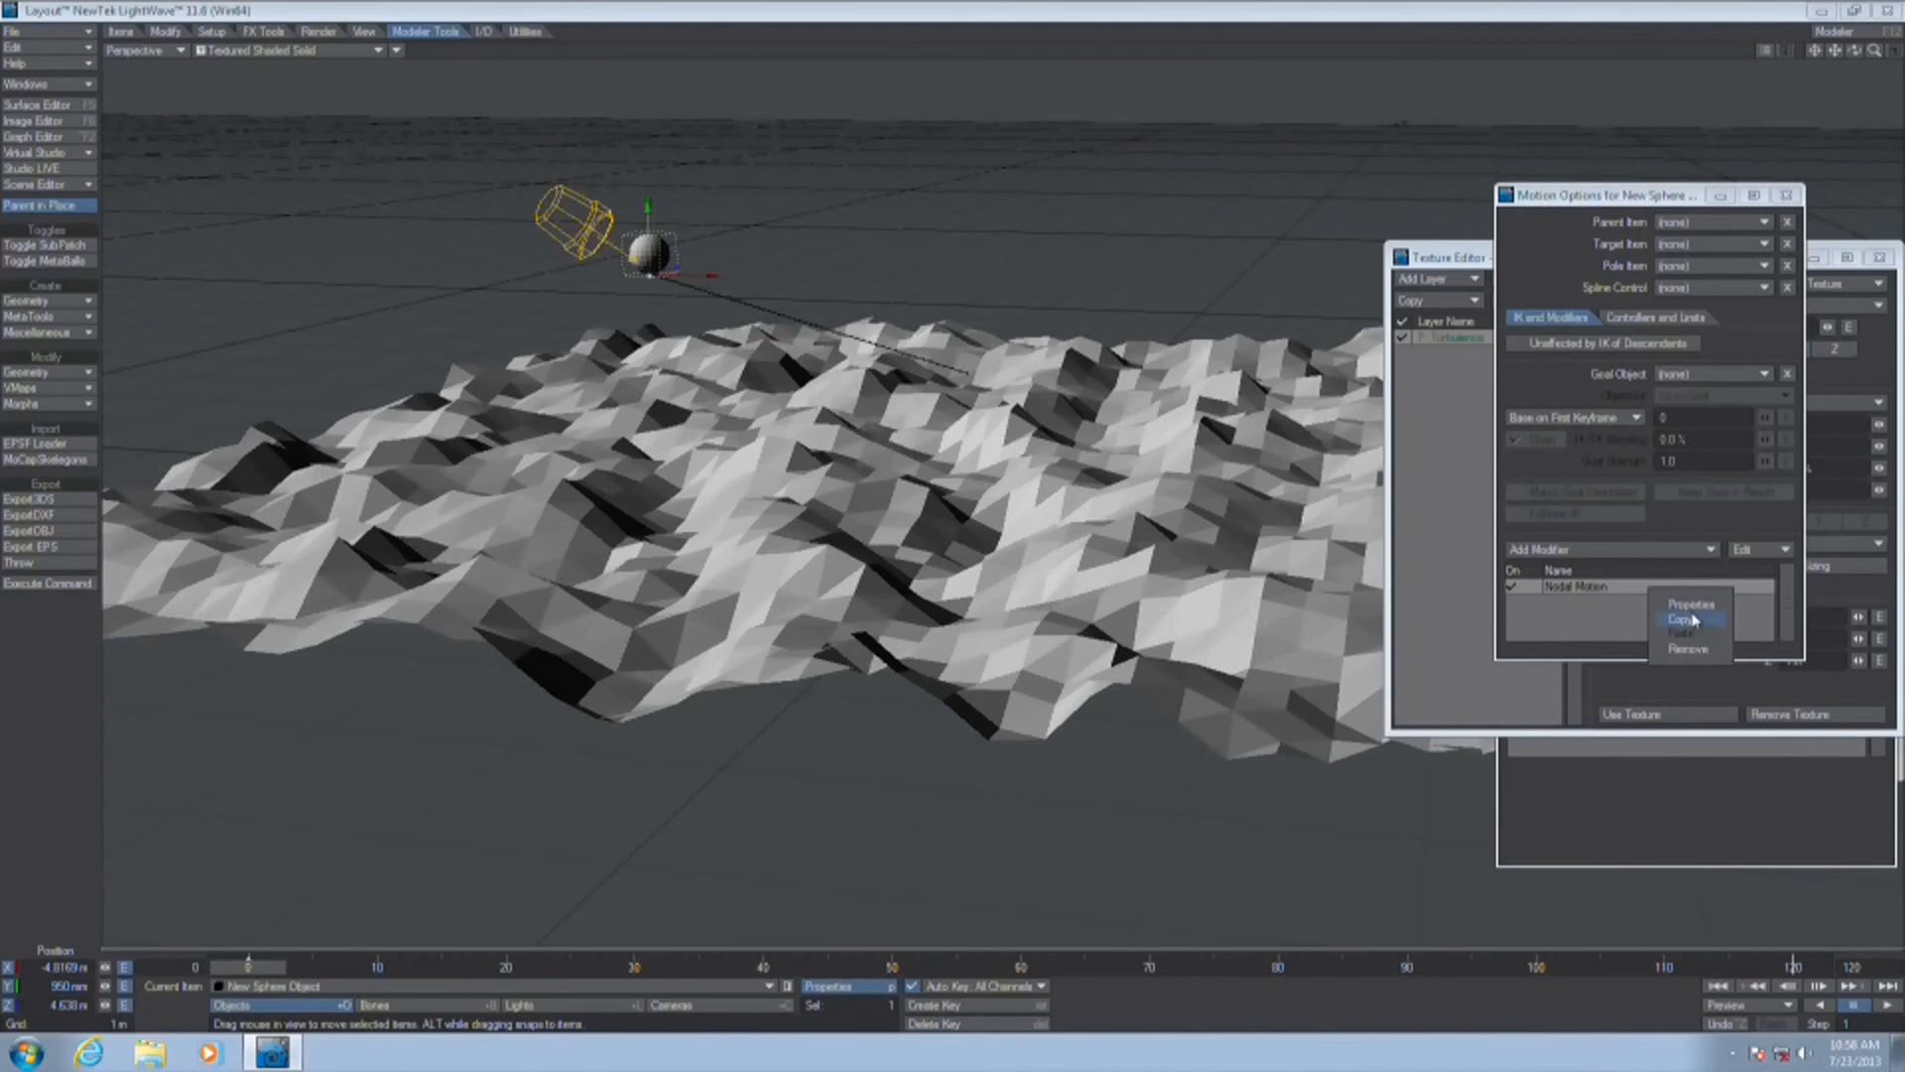
left_click(1692, 646)
Add a new Nodal Motion modifier to the sphere and place a Ray Cast Geometry node in its network
left_click(1655, 553)
left_click(1654, 556)
double_click(1635, 591)
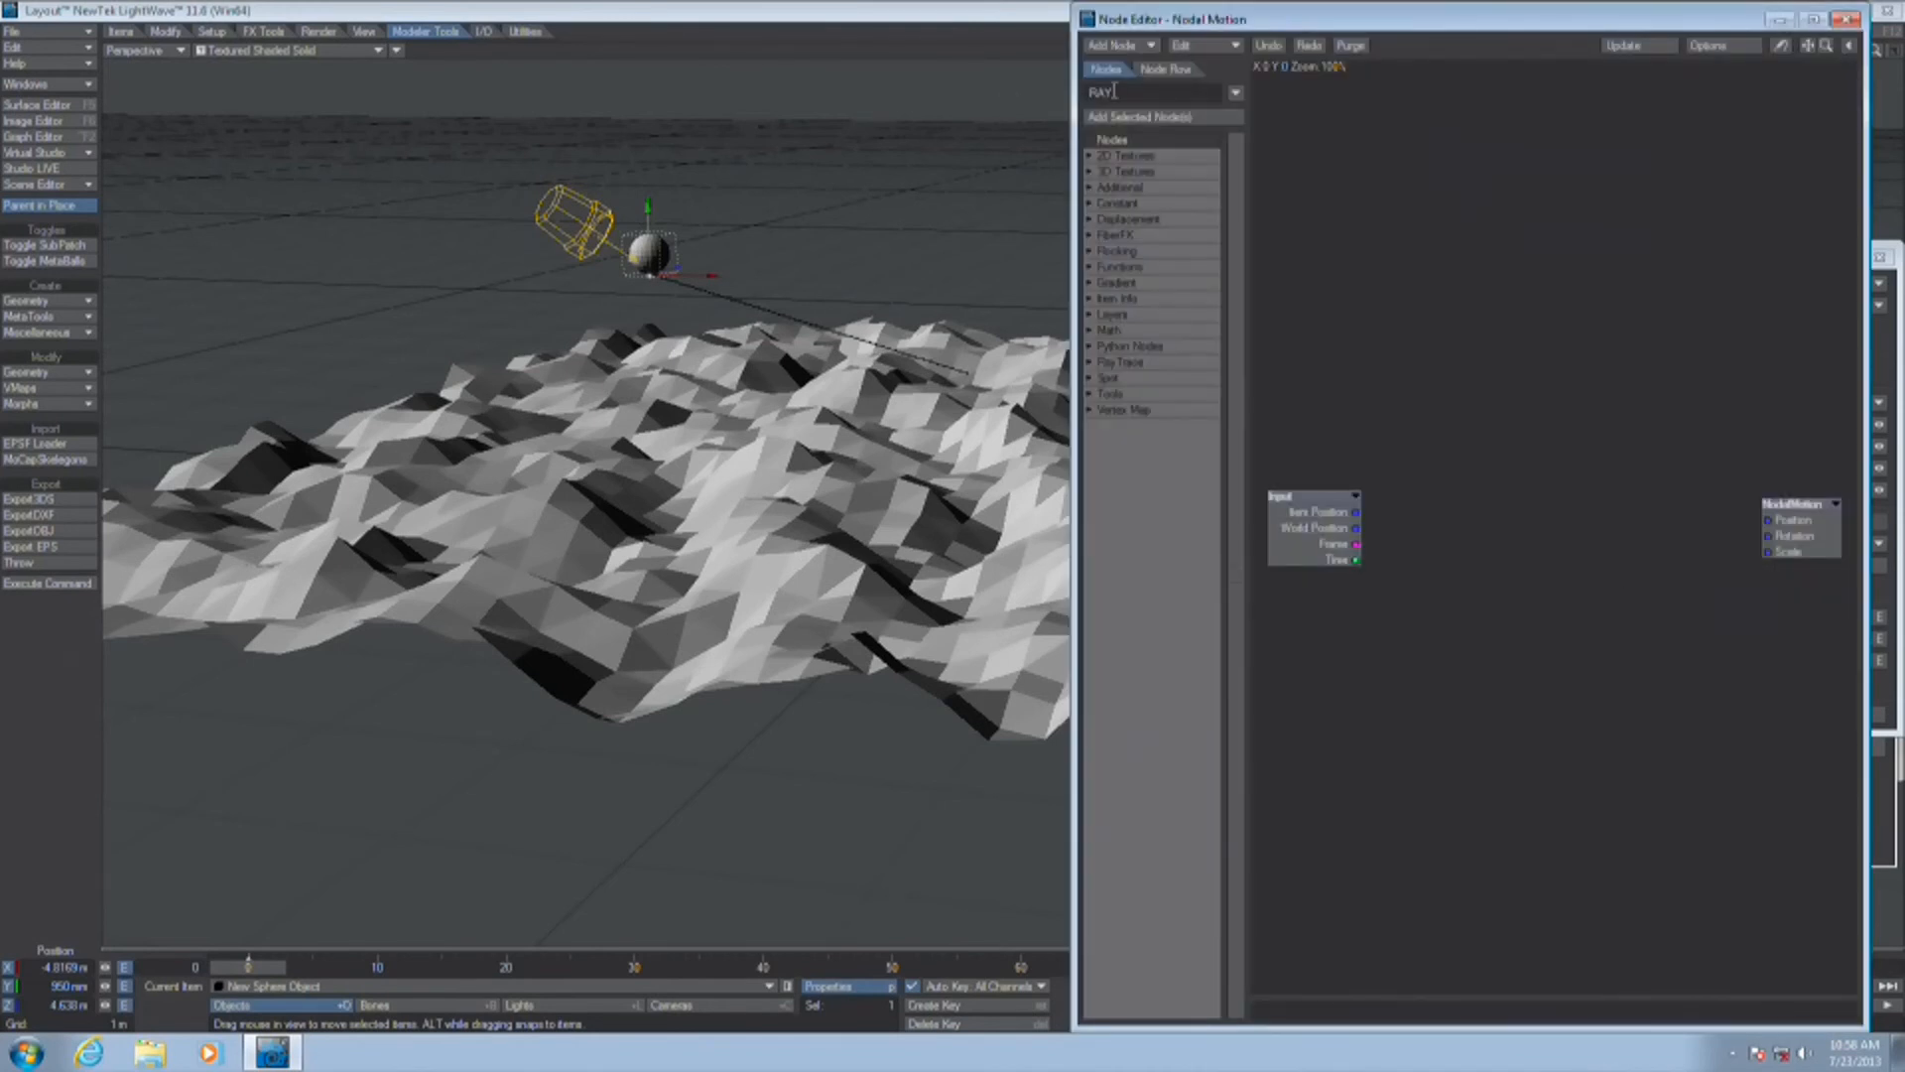
left_click(1149, 92)
key("BackSpace")
key("BackSpace")
key("BackSpace")
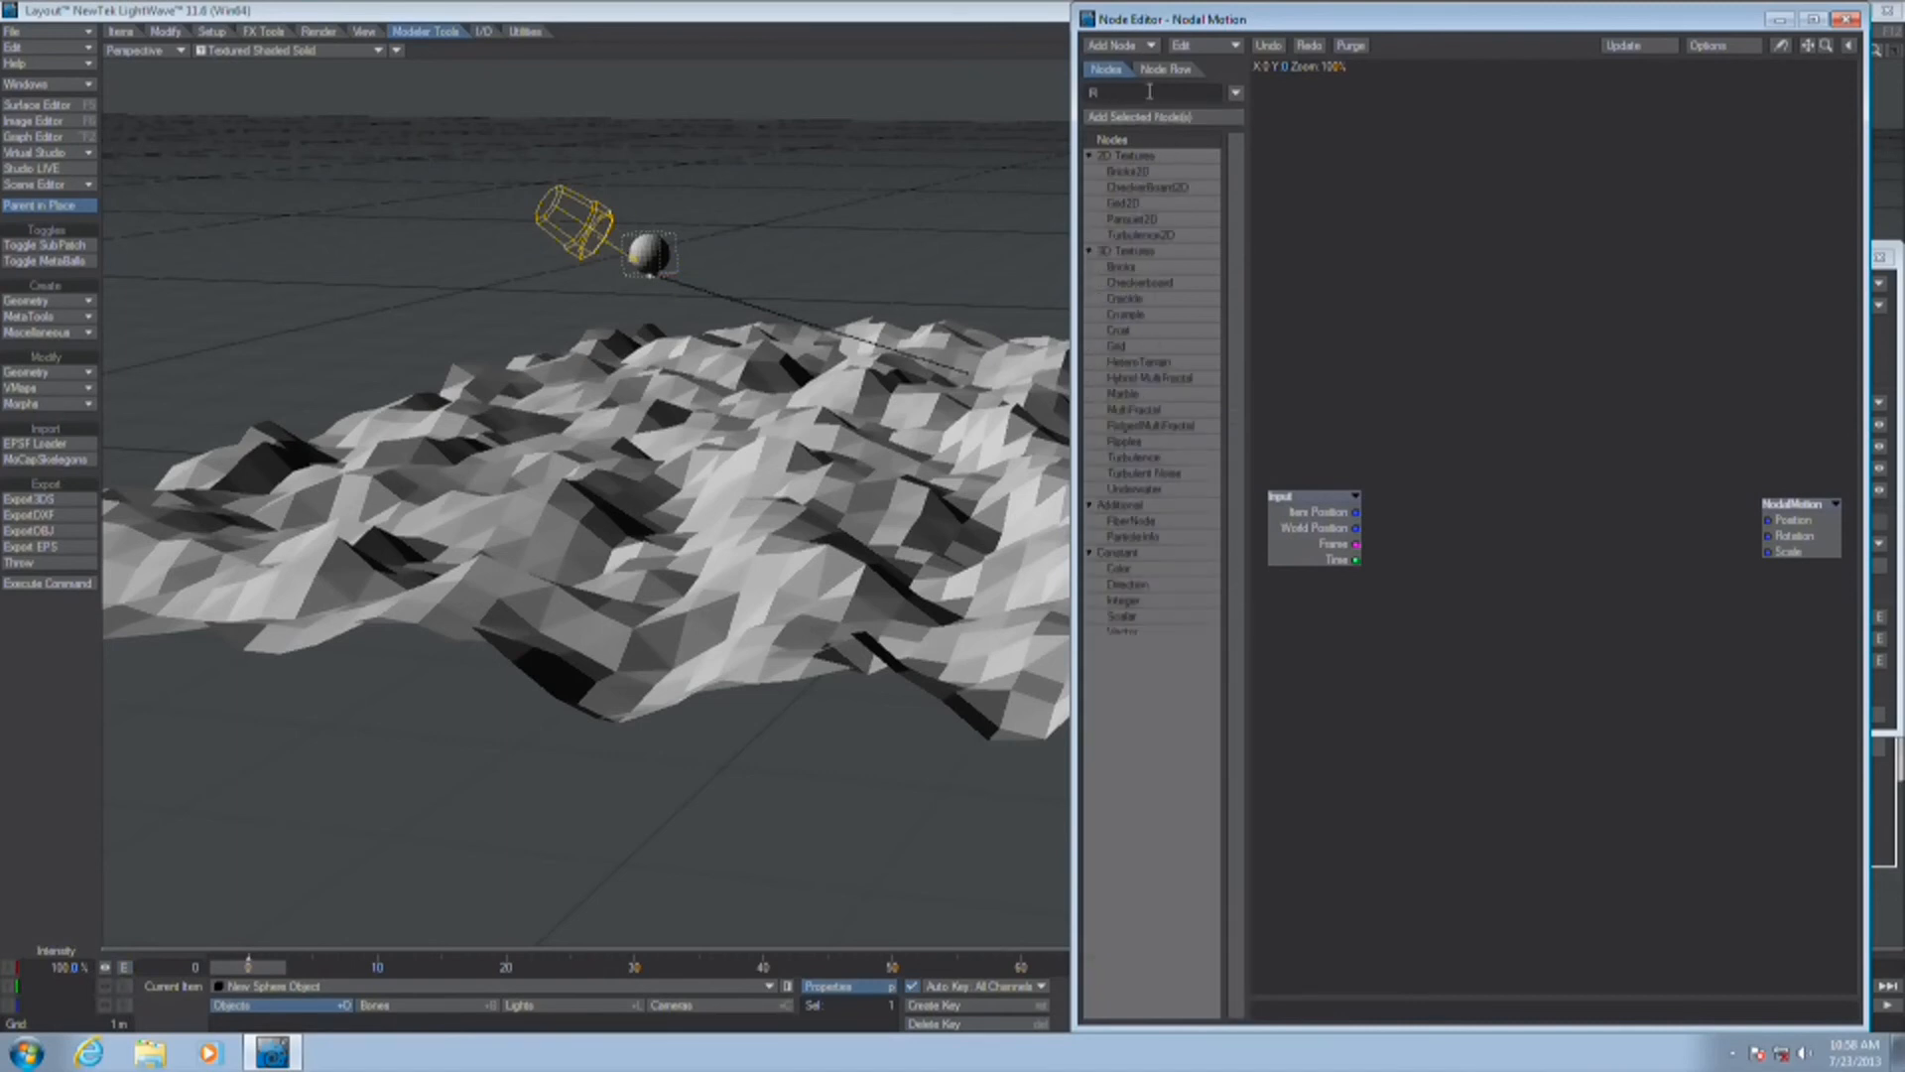
type("ray")
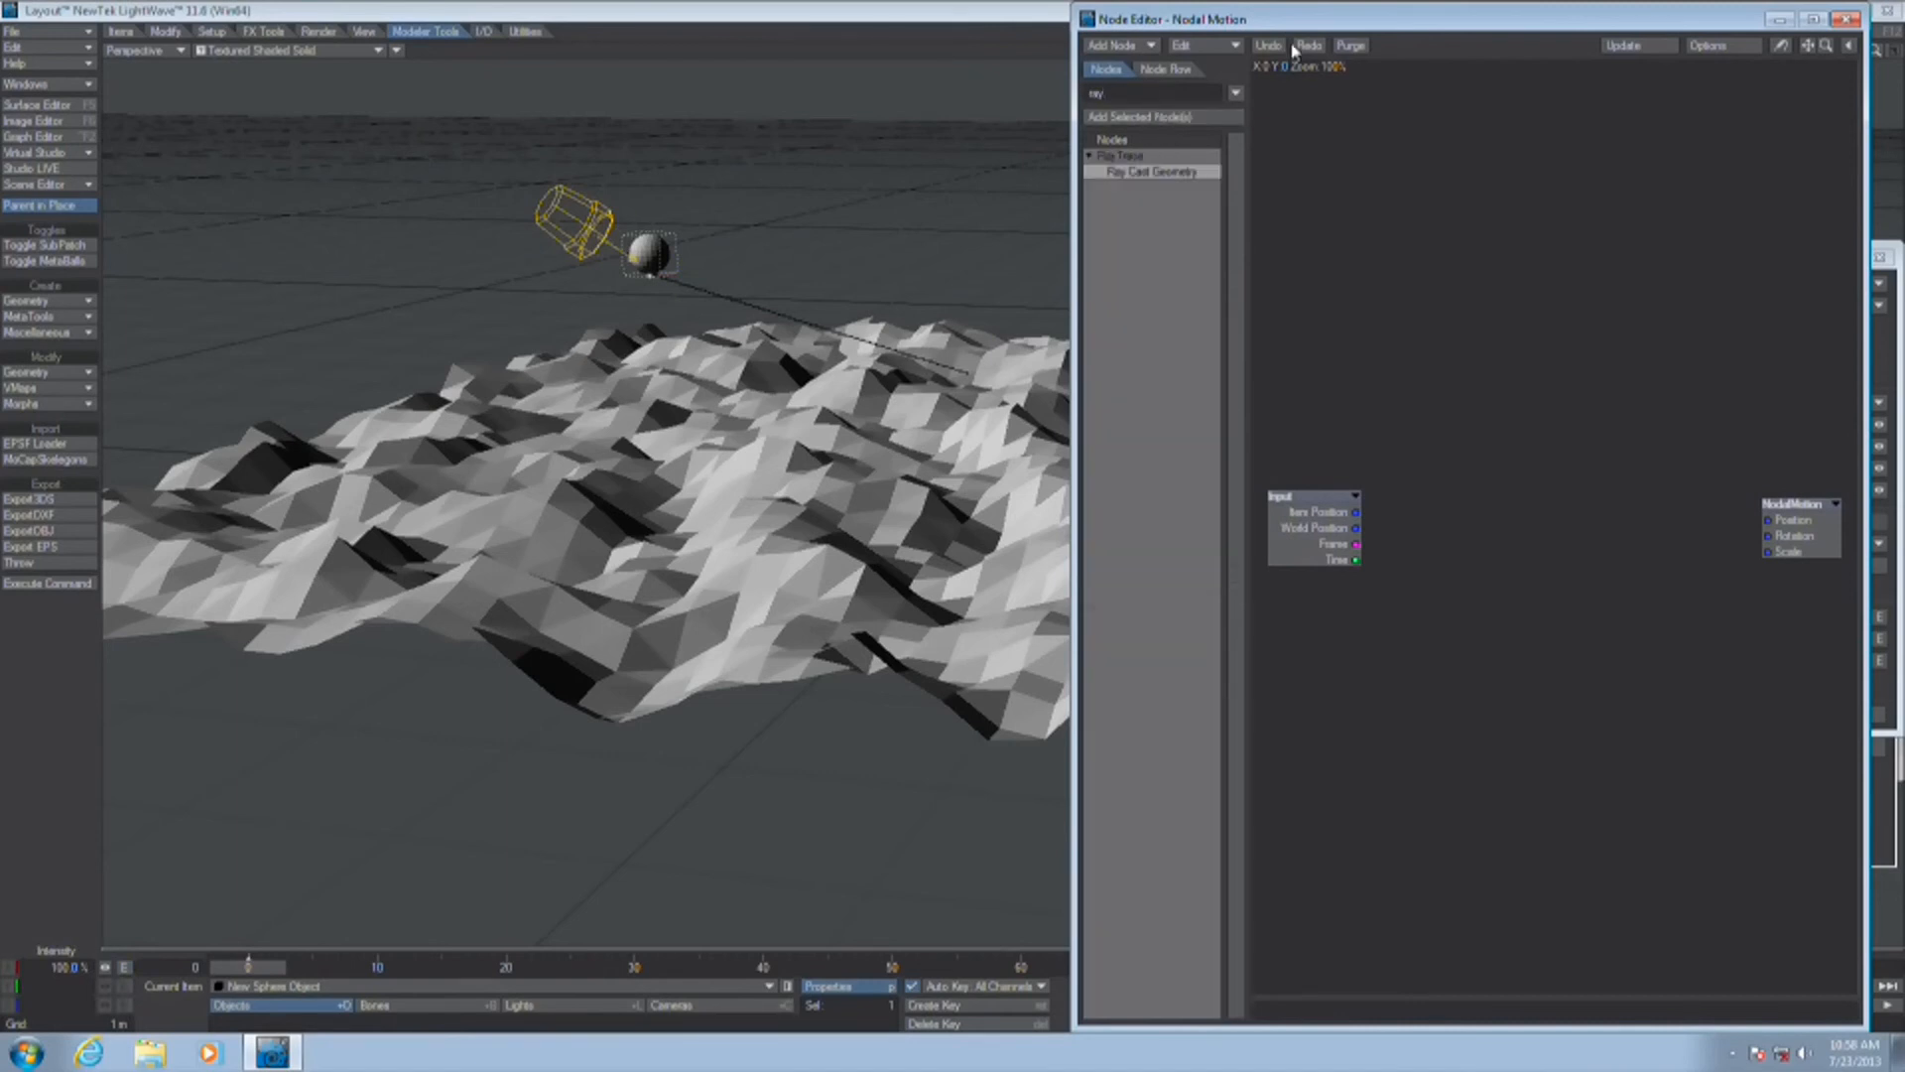
double_click(1147, 174)
Connect Item Position to Ray Origin and Intersect to the NodalMotion Position input
left_click_drag(1356, 514, 1506, 520)
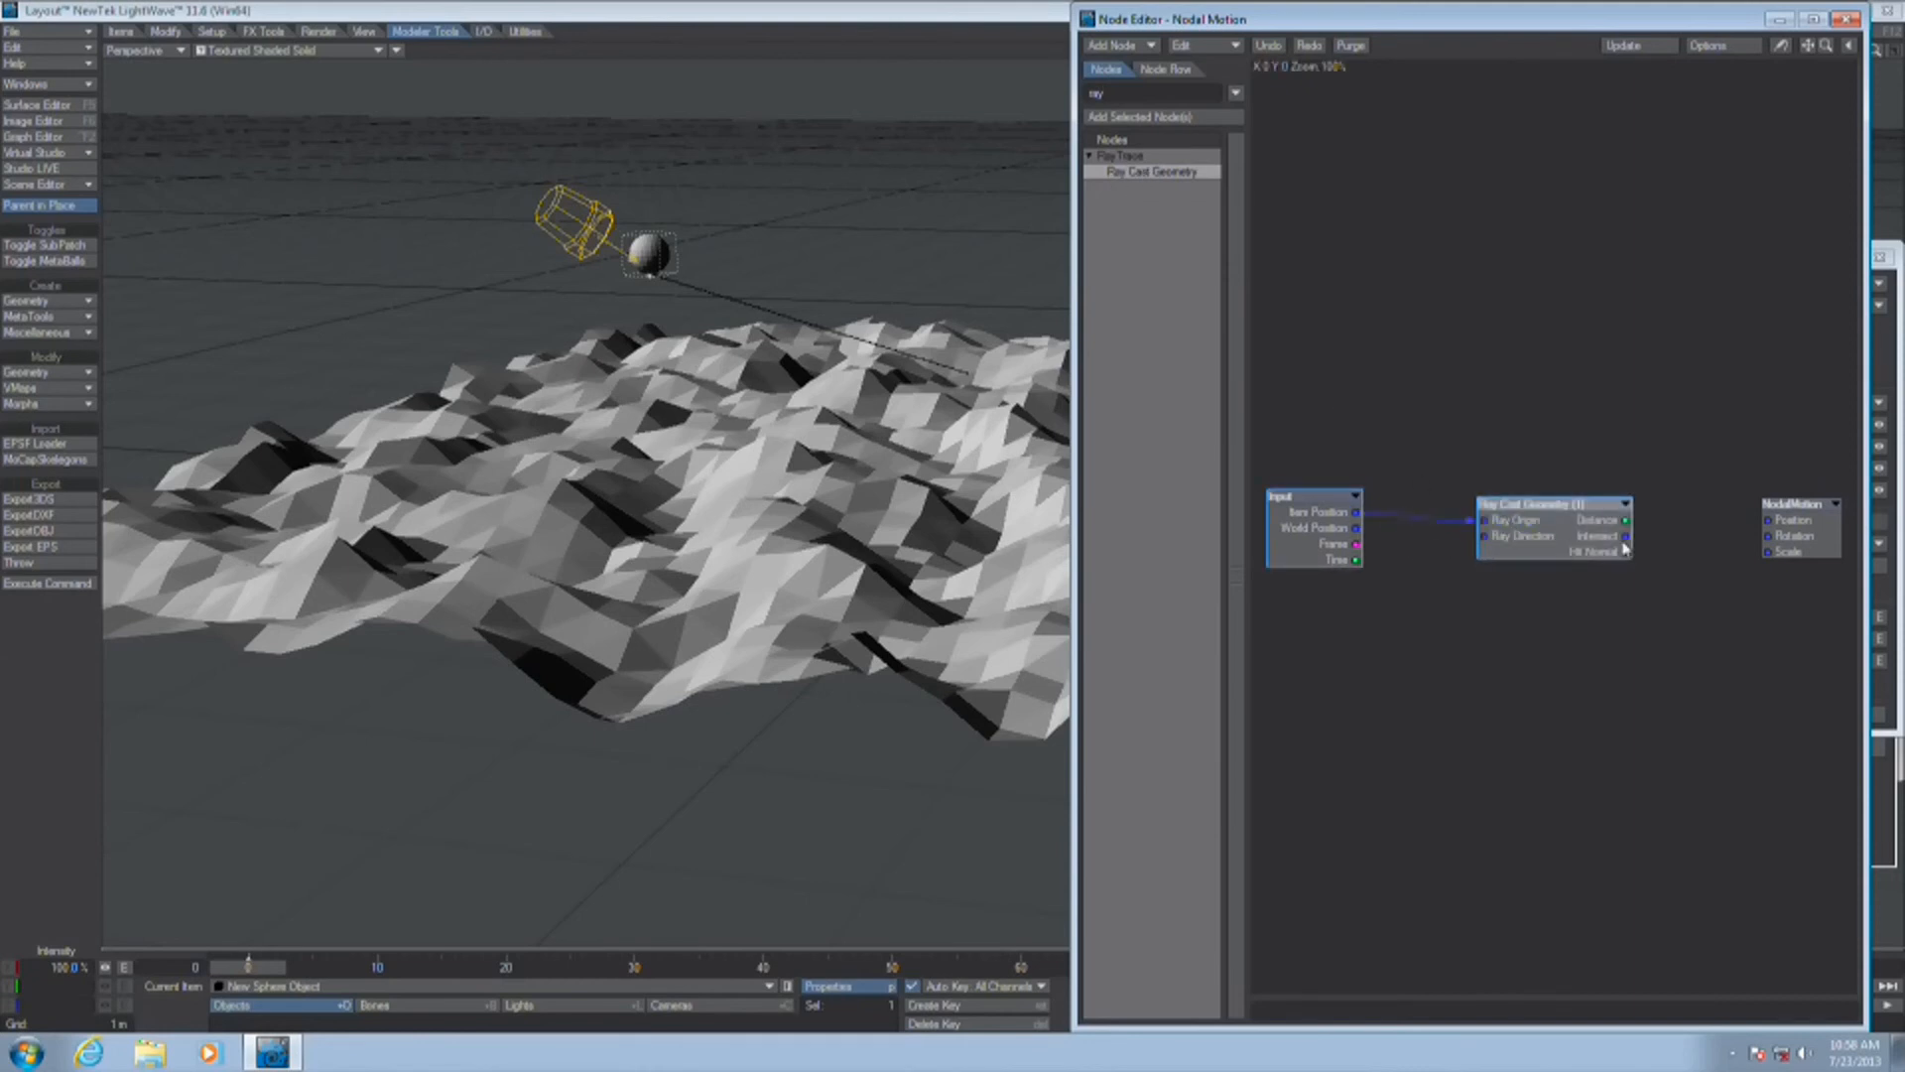
left_click_drag(1623, 537, 1768, 520)
left_click(1858, 24)
Turn off Parent in Place and lower the sphere slightly at frame 0, checking its motion up to frame 65
left_click_drag(248, 967, 165, 967)
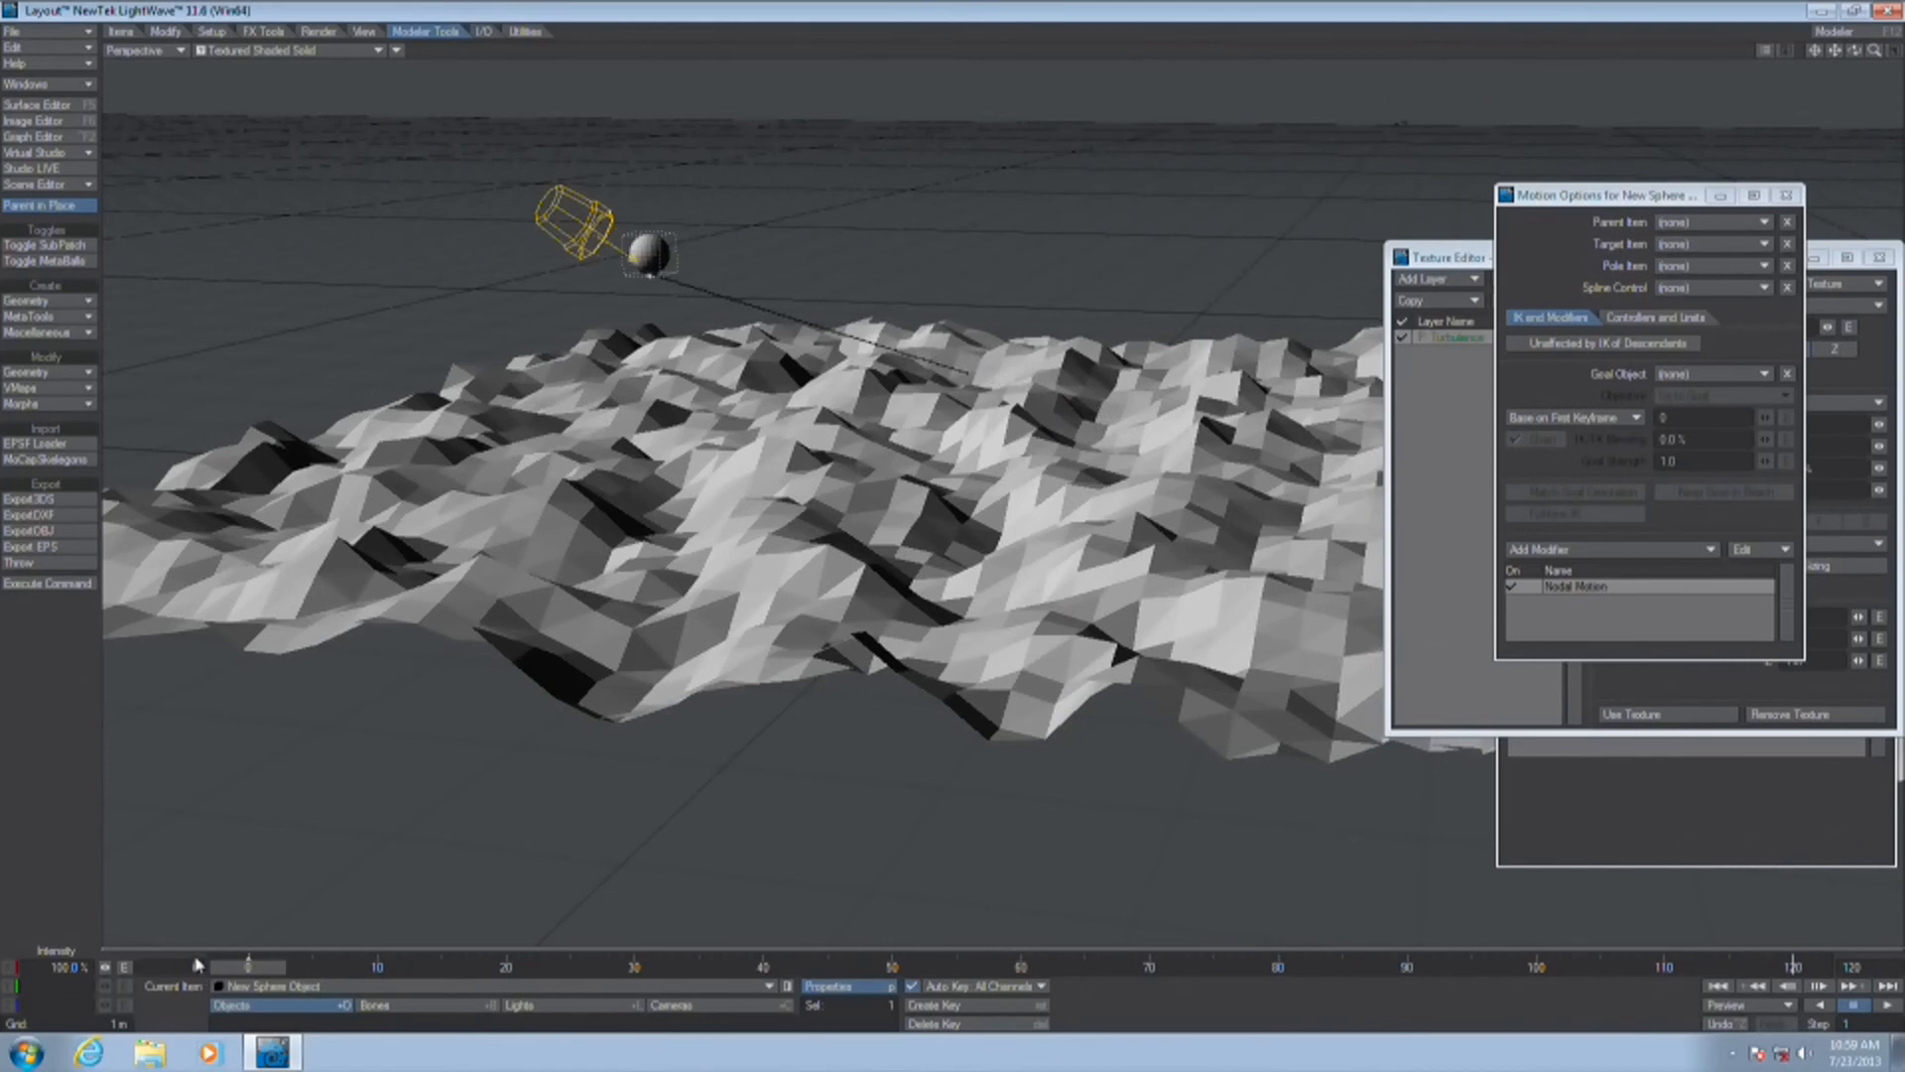
left_click(290, 1008)
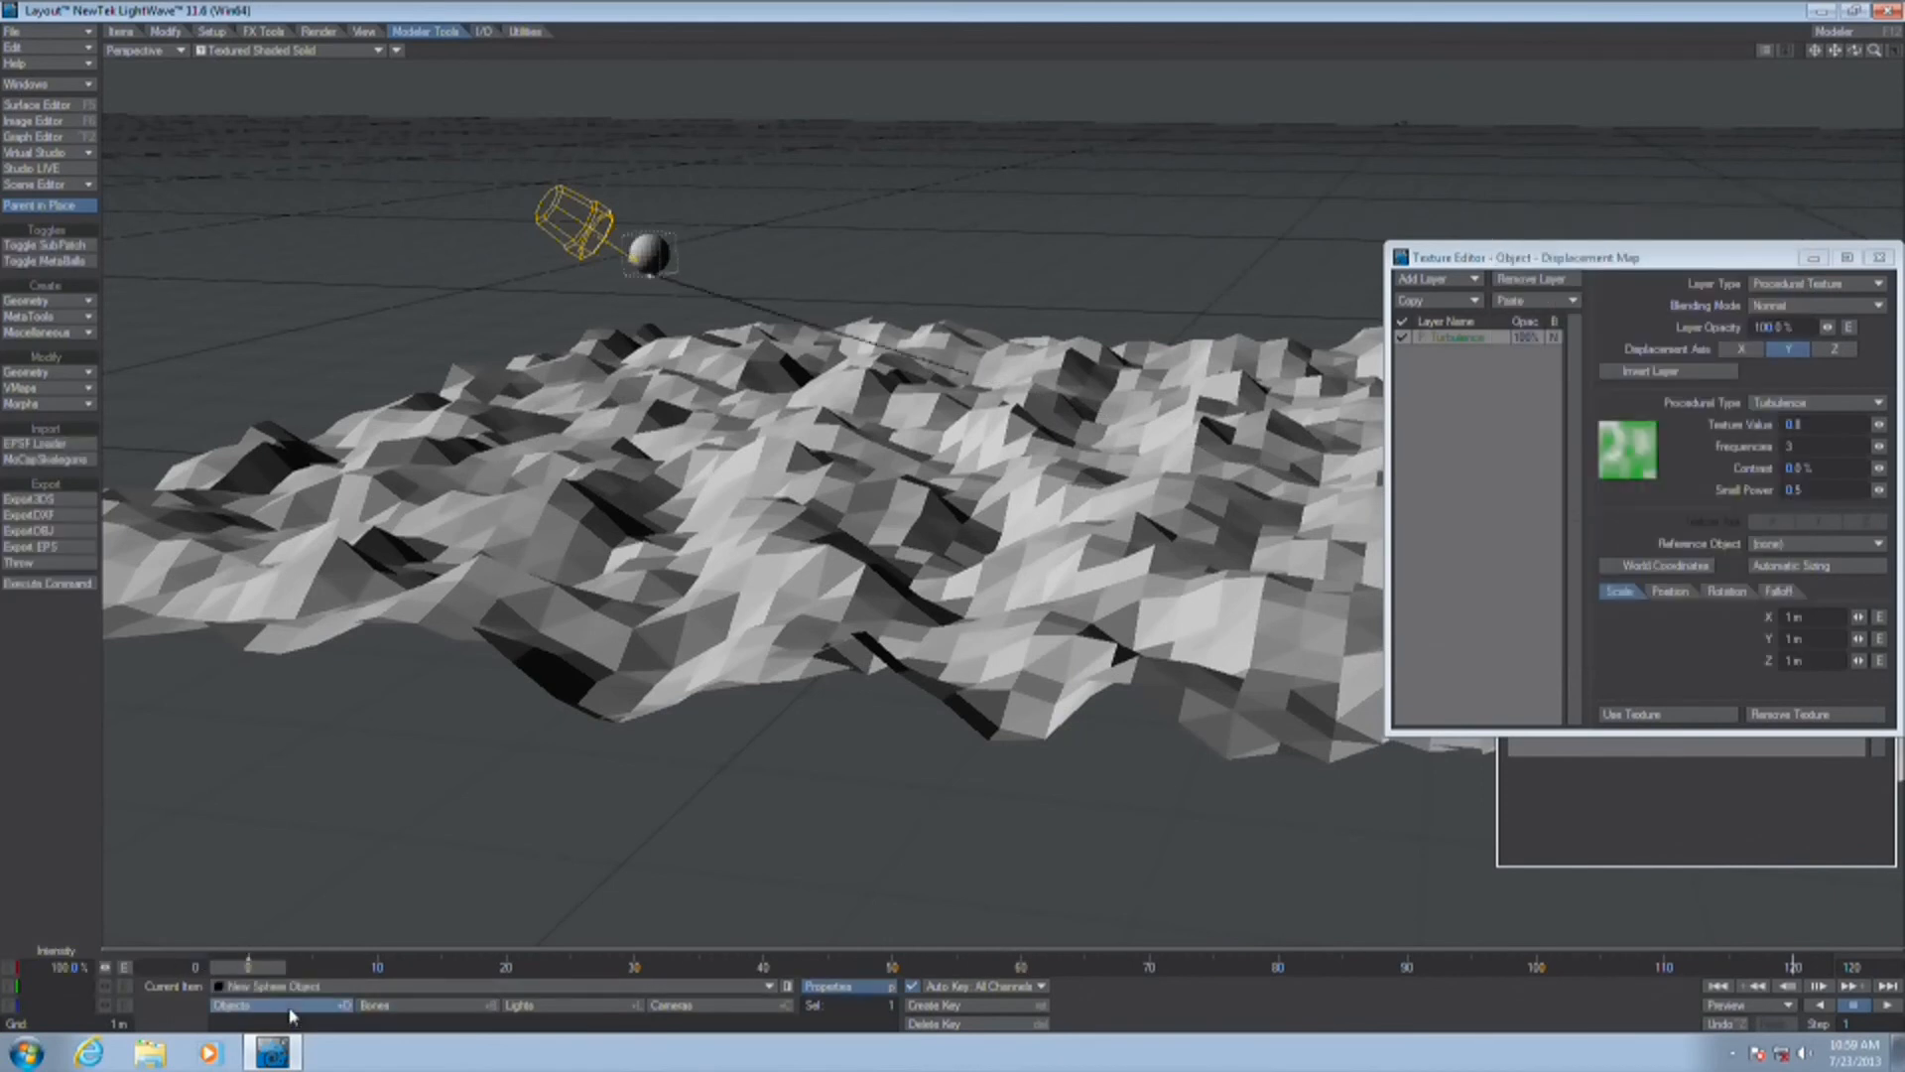
left_click(63, 205)
key("t")
mouse_move(770, 236)
right_mouse_down()
mouse_move(770, 316)
mouse_move(772, 258)
right_mouse_up()
left_click_drag(260, 967, 1084, 967)
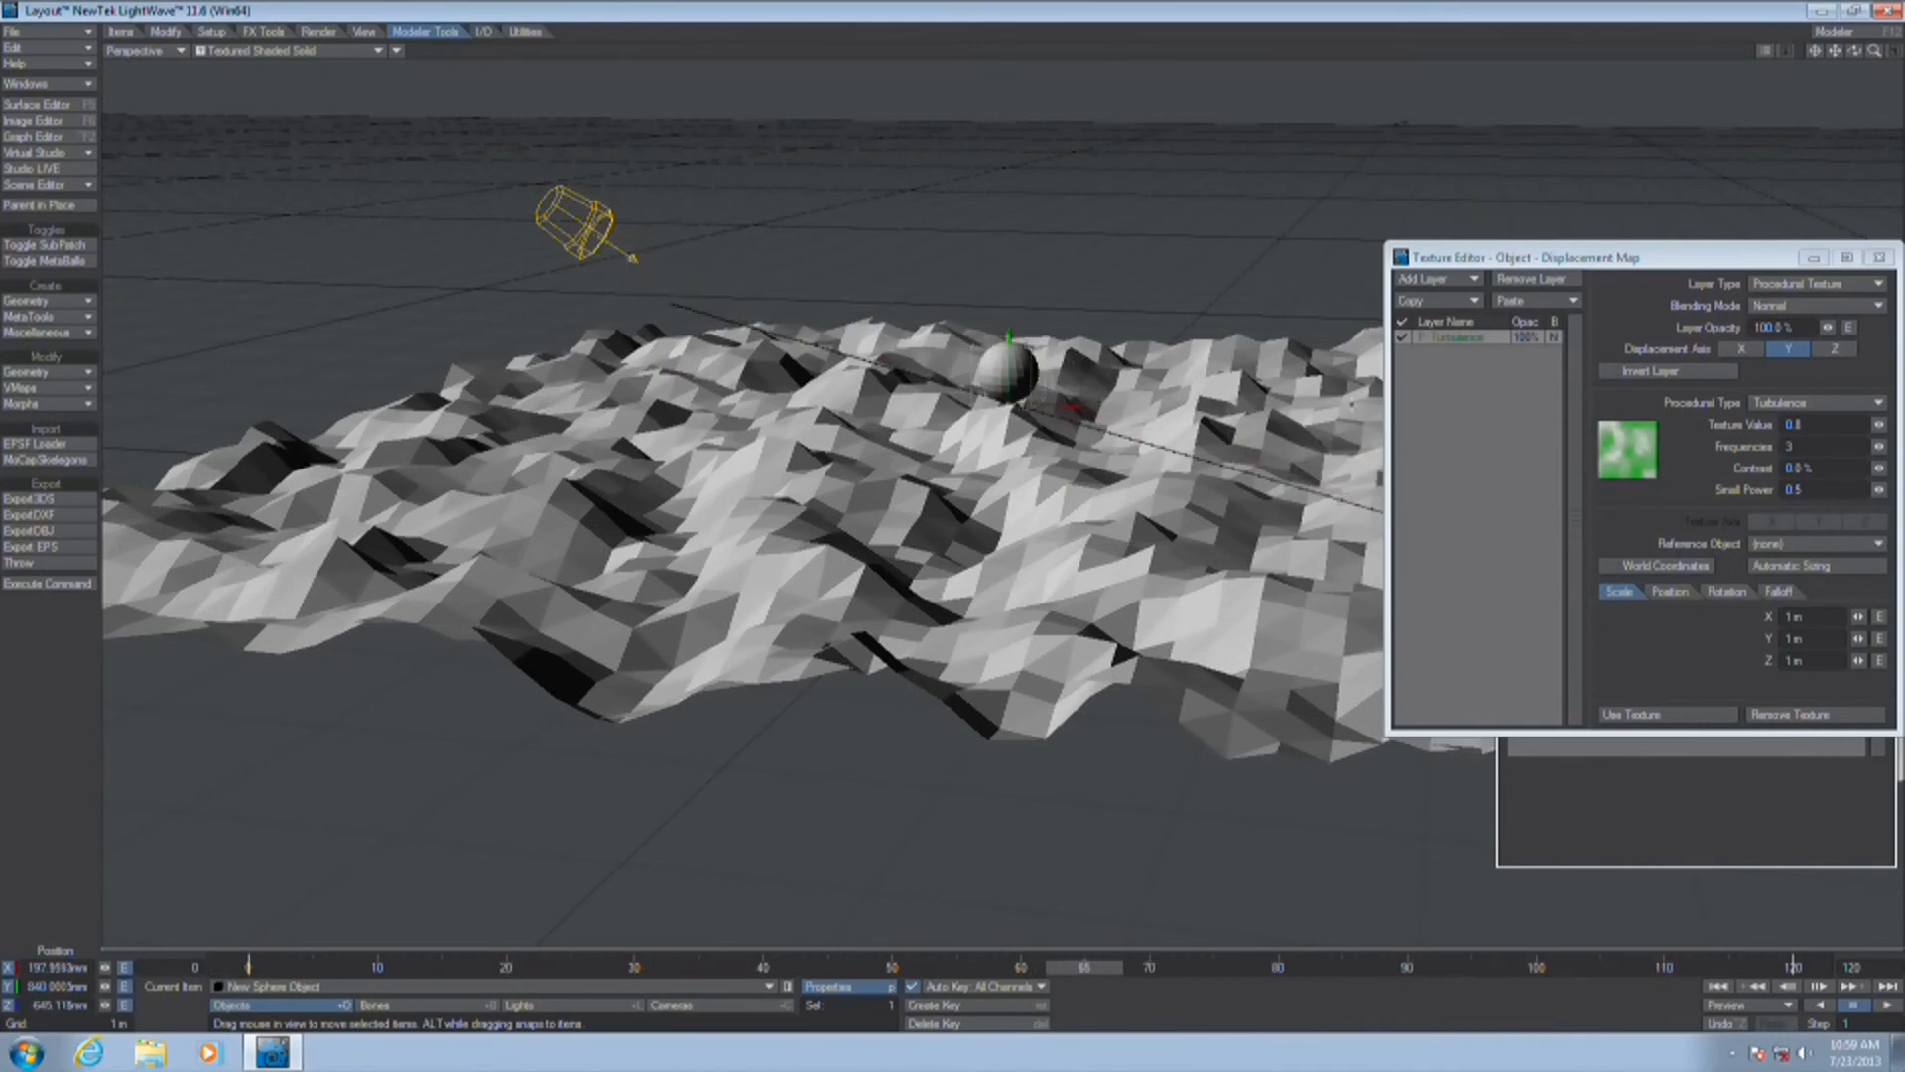
Accept the displacement texture and move the sphere over the terrain to about X -2.44 m, Z -250 mm at frame 65
left_click(1648, 718)
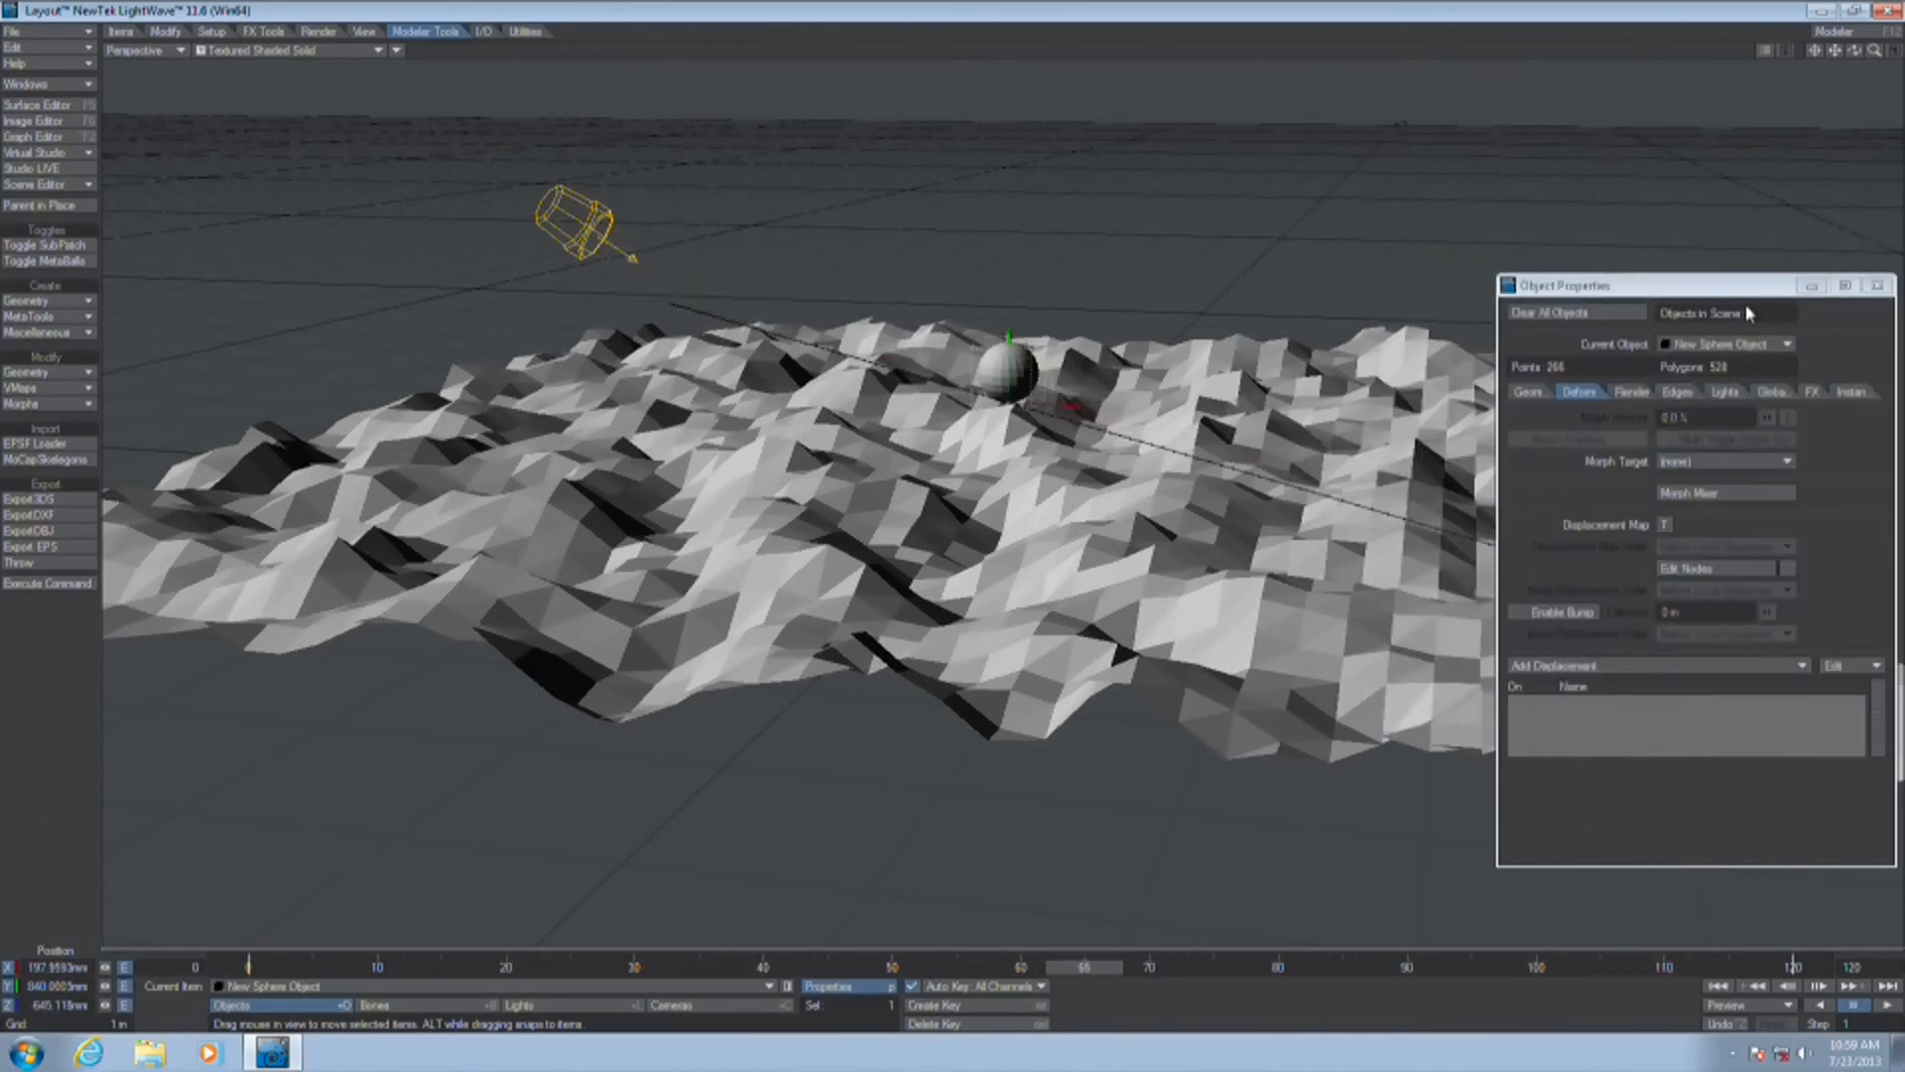
left_click_drag(1653, 286, 1392, 194)
left_click_drag(745, 254, 359, 226)
left_click_drag(625, 342, 661, 337)
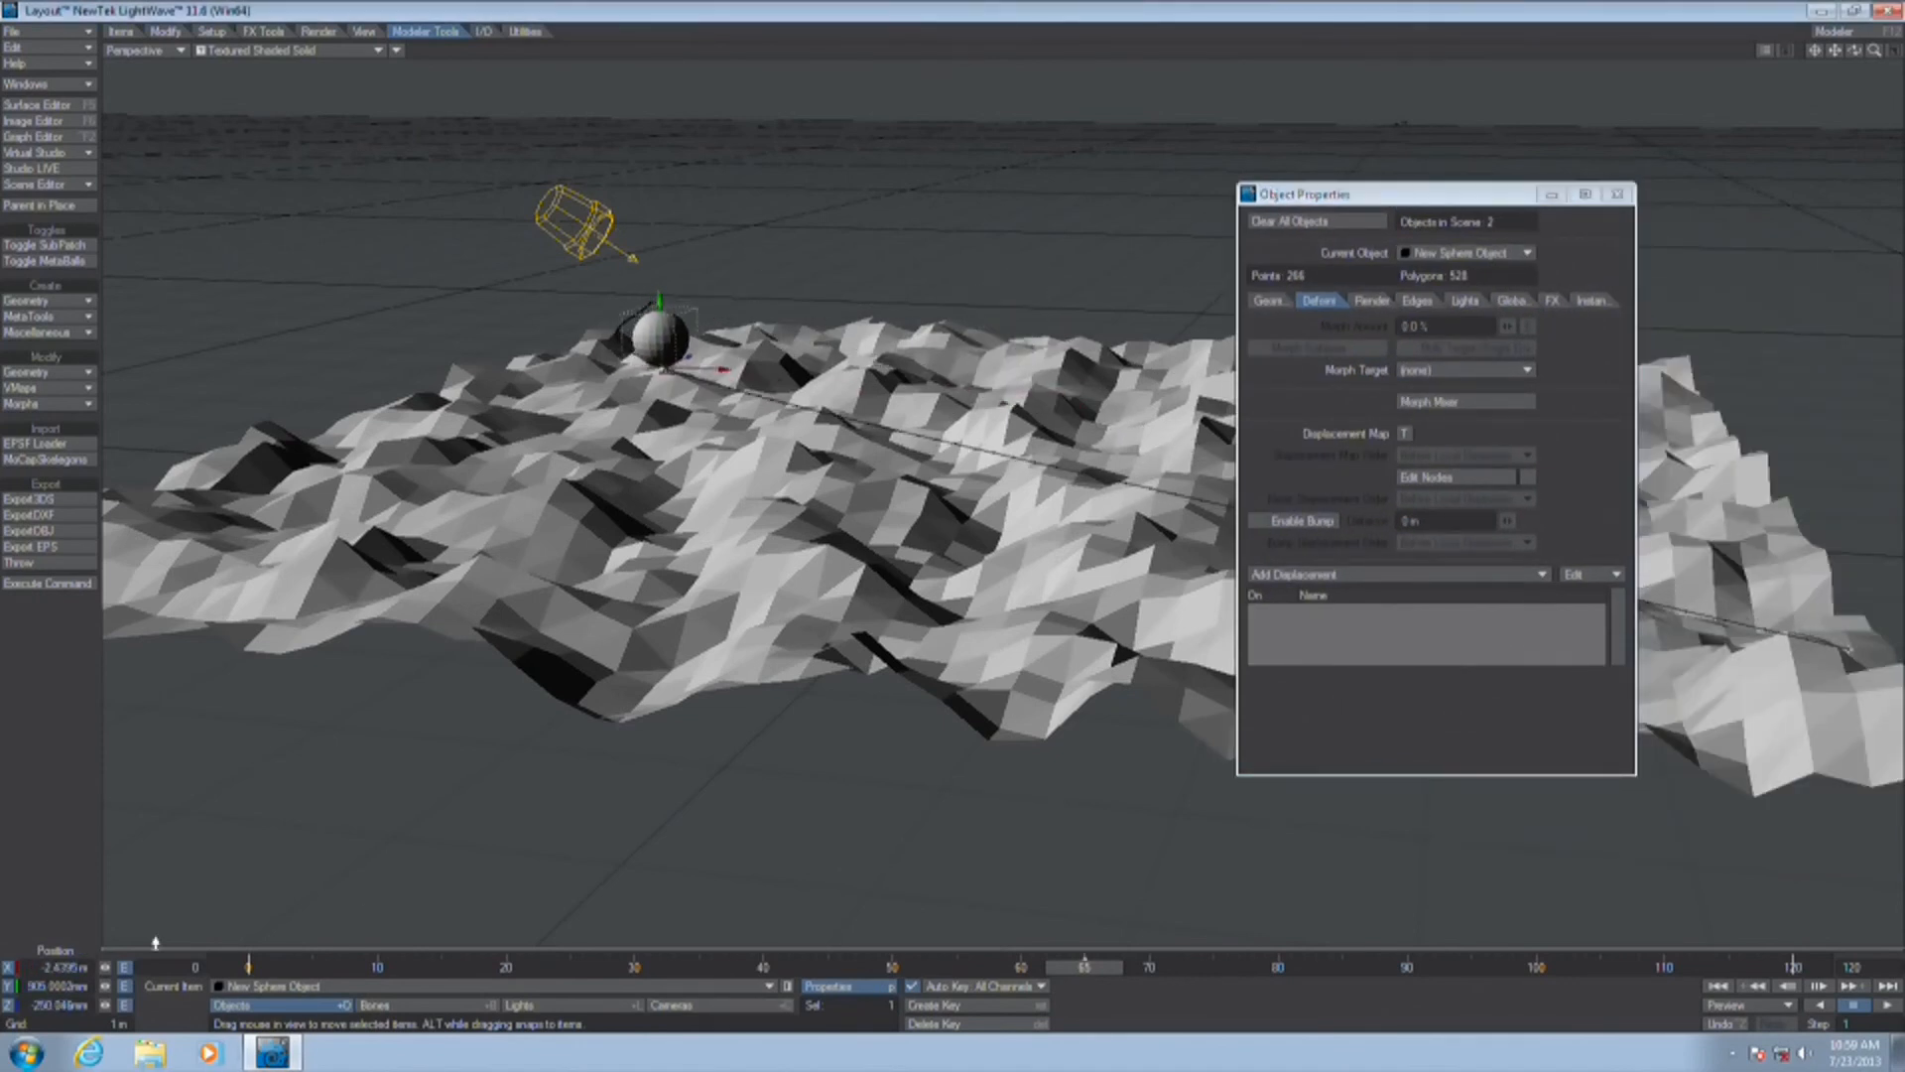
Keyframe the sphere at frame 83, moving it across the terrain to about X -578 mm, Z -1.78 m
left_click_drag(249, 970, 1317, 971)
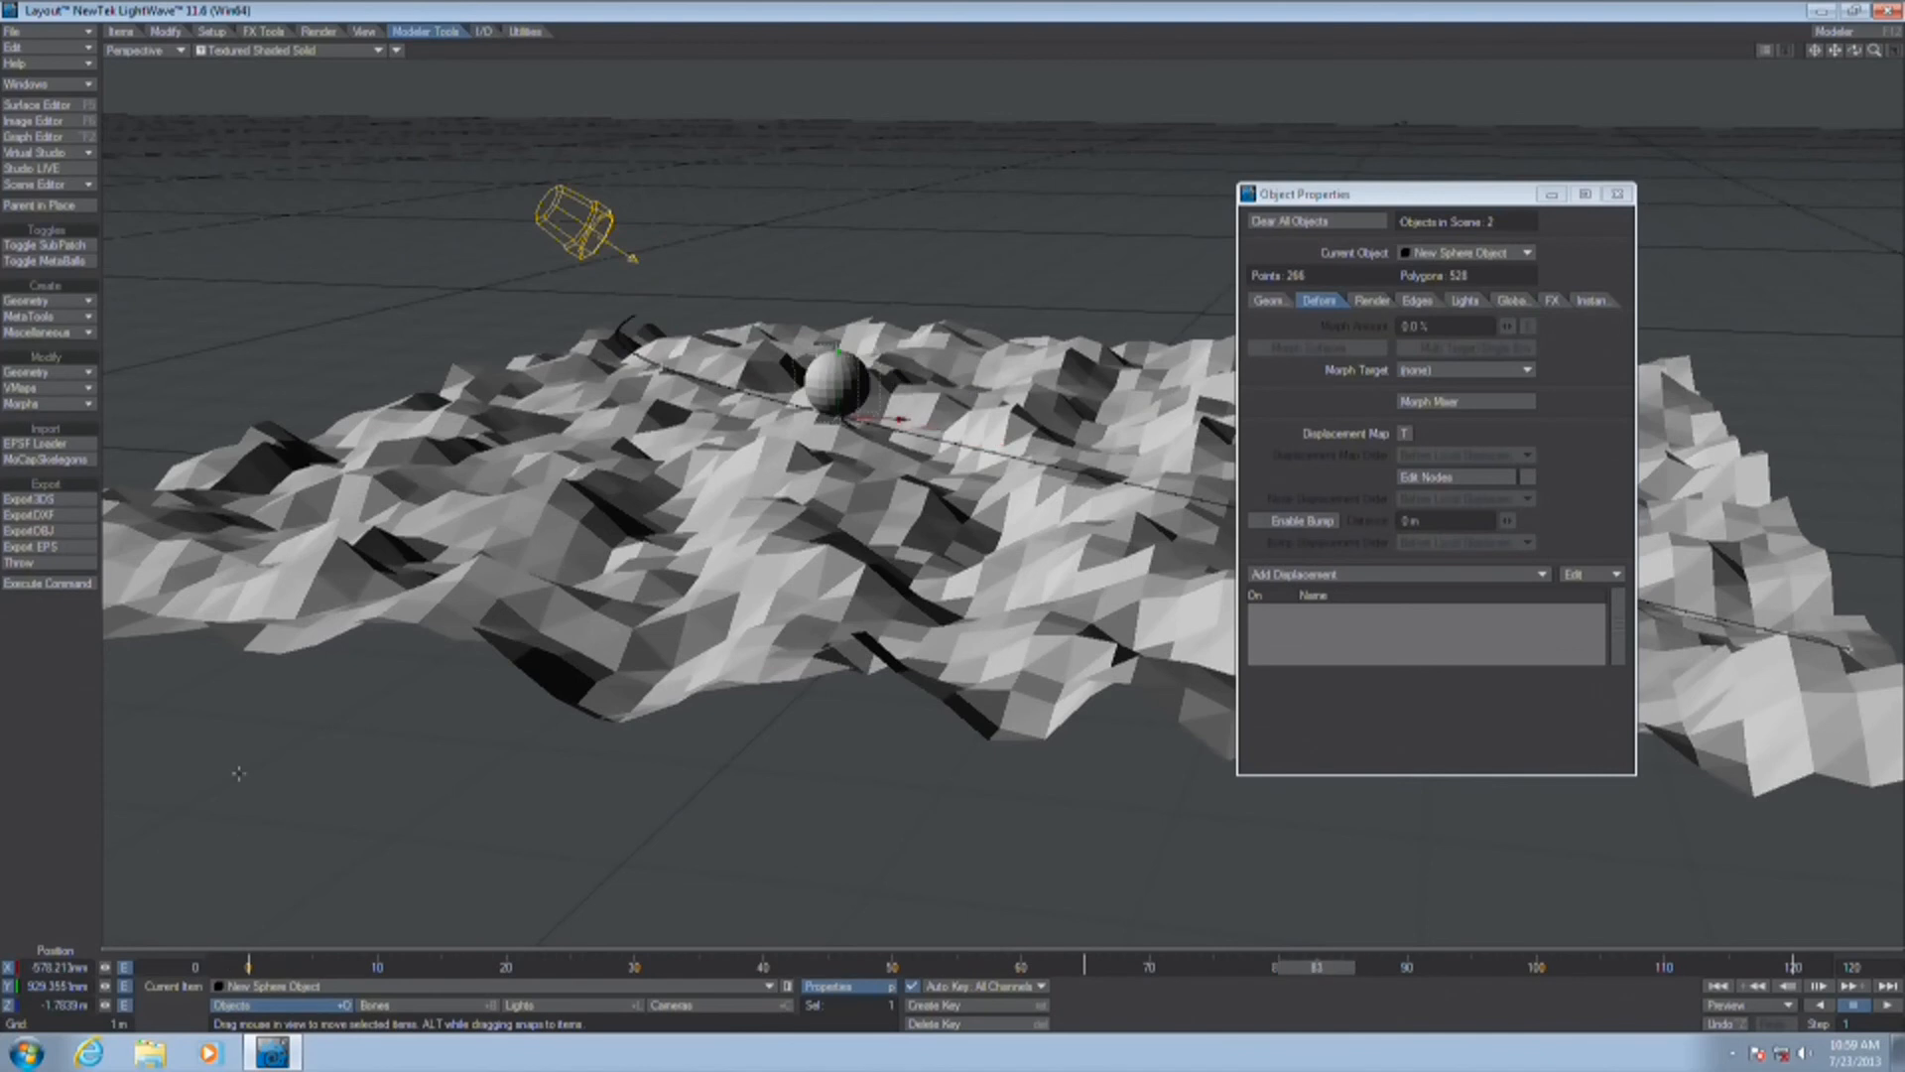
left_click(1478, 253)
left_click(1475, 254)
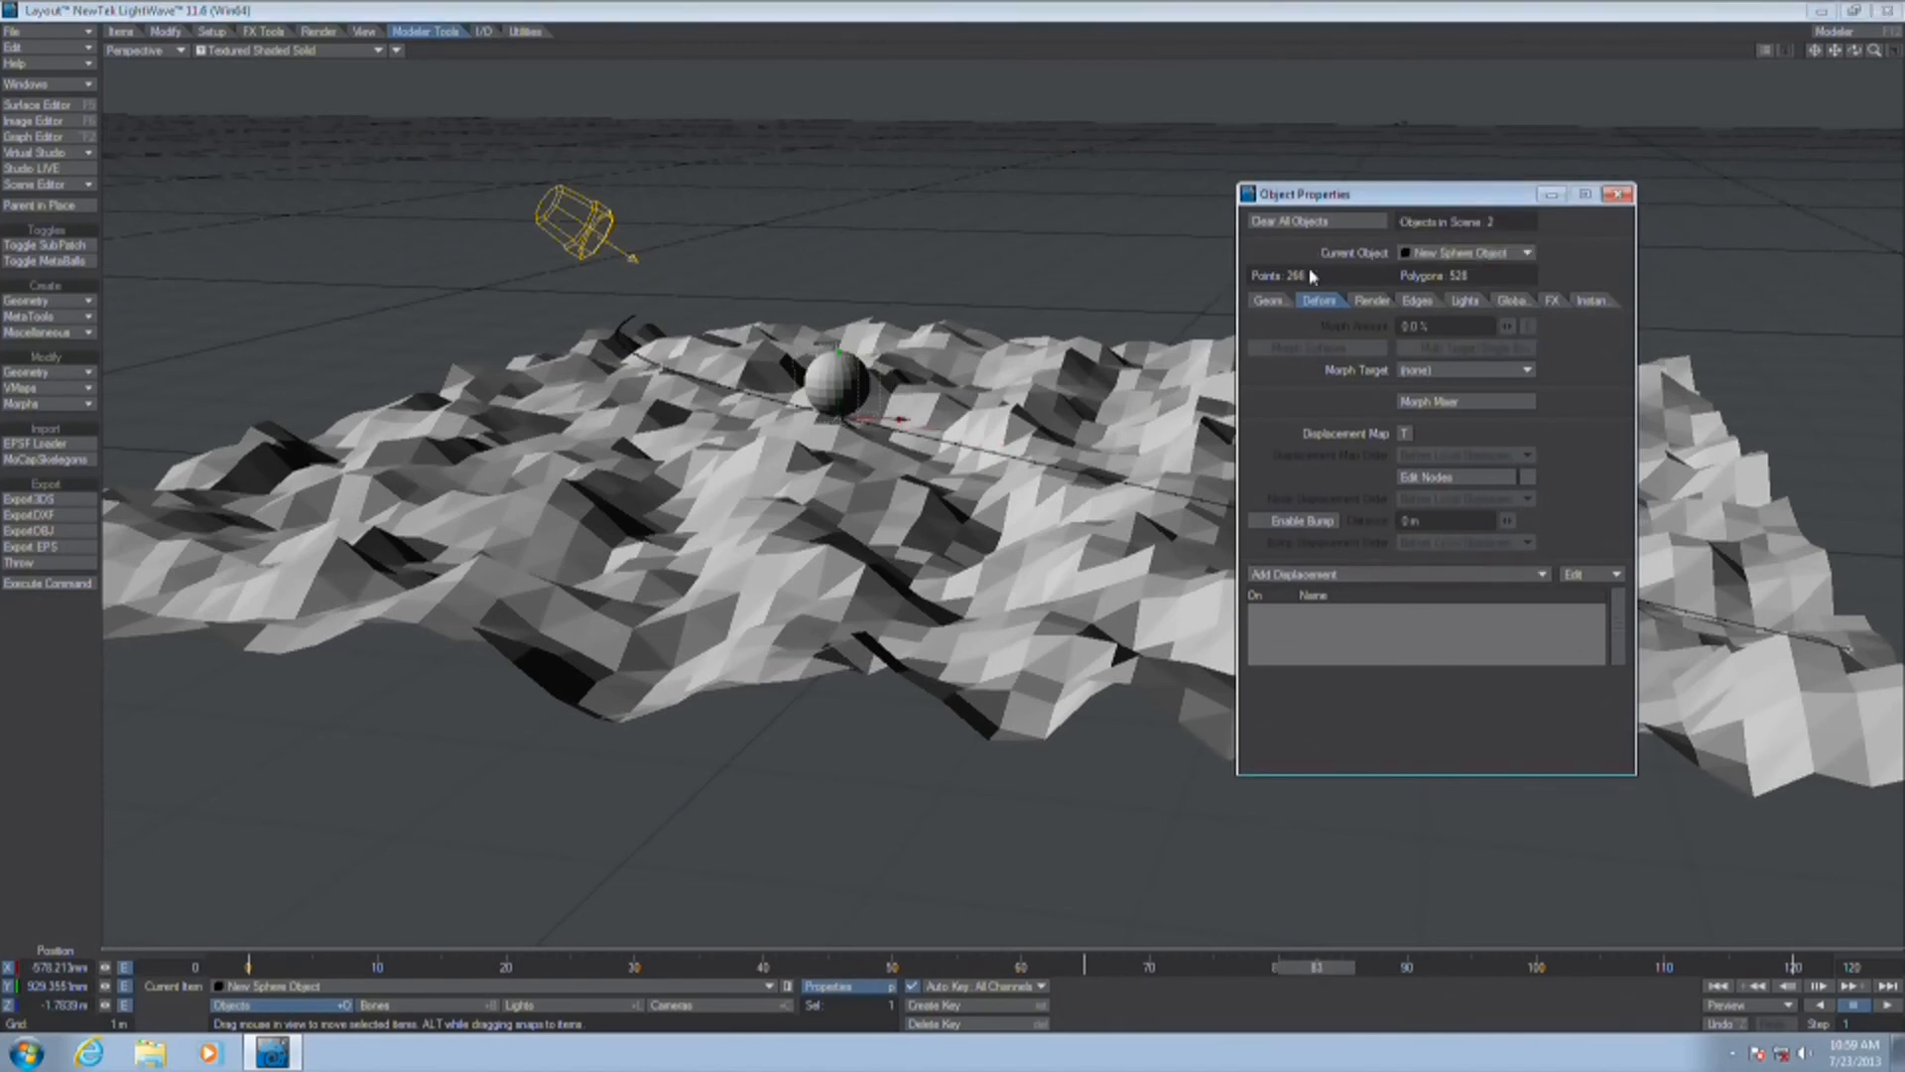
Activate New Ground Plane Object as the ray cast target in the sphere's Ray Cast Geometry node, and scrub to frame 52 to check the motion
left_click(1270, 300)
key("m")
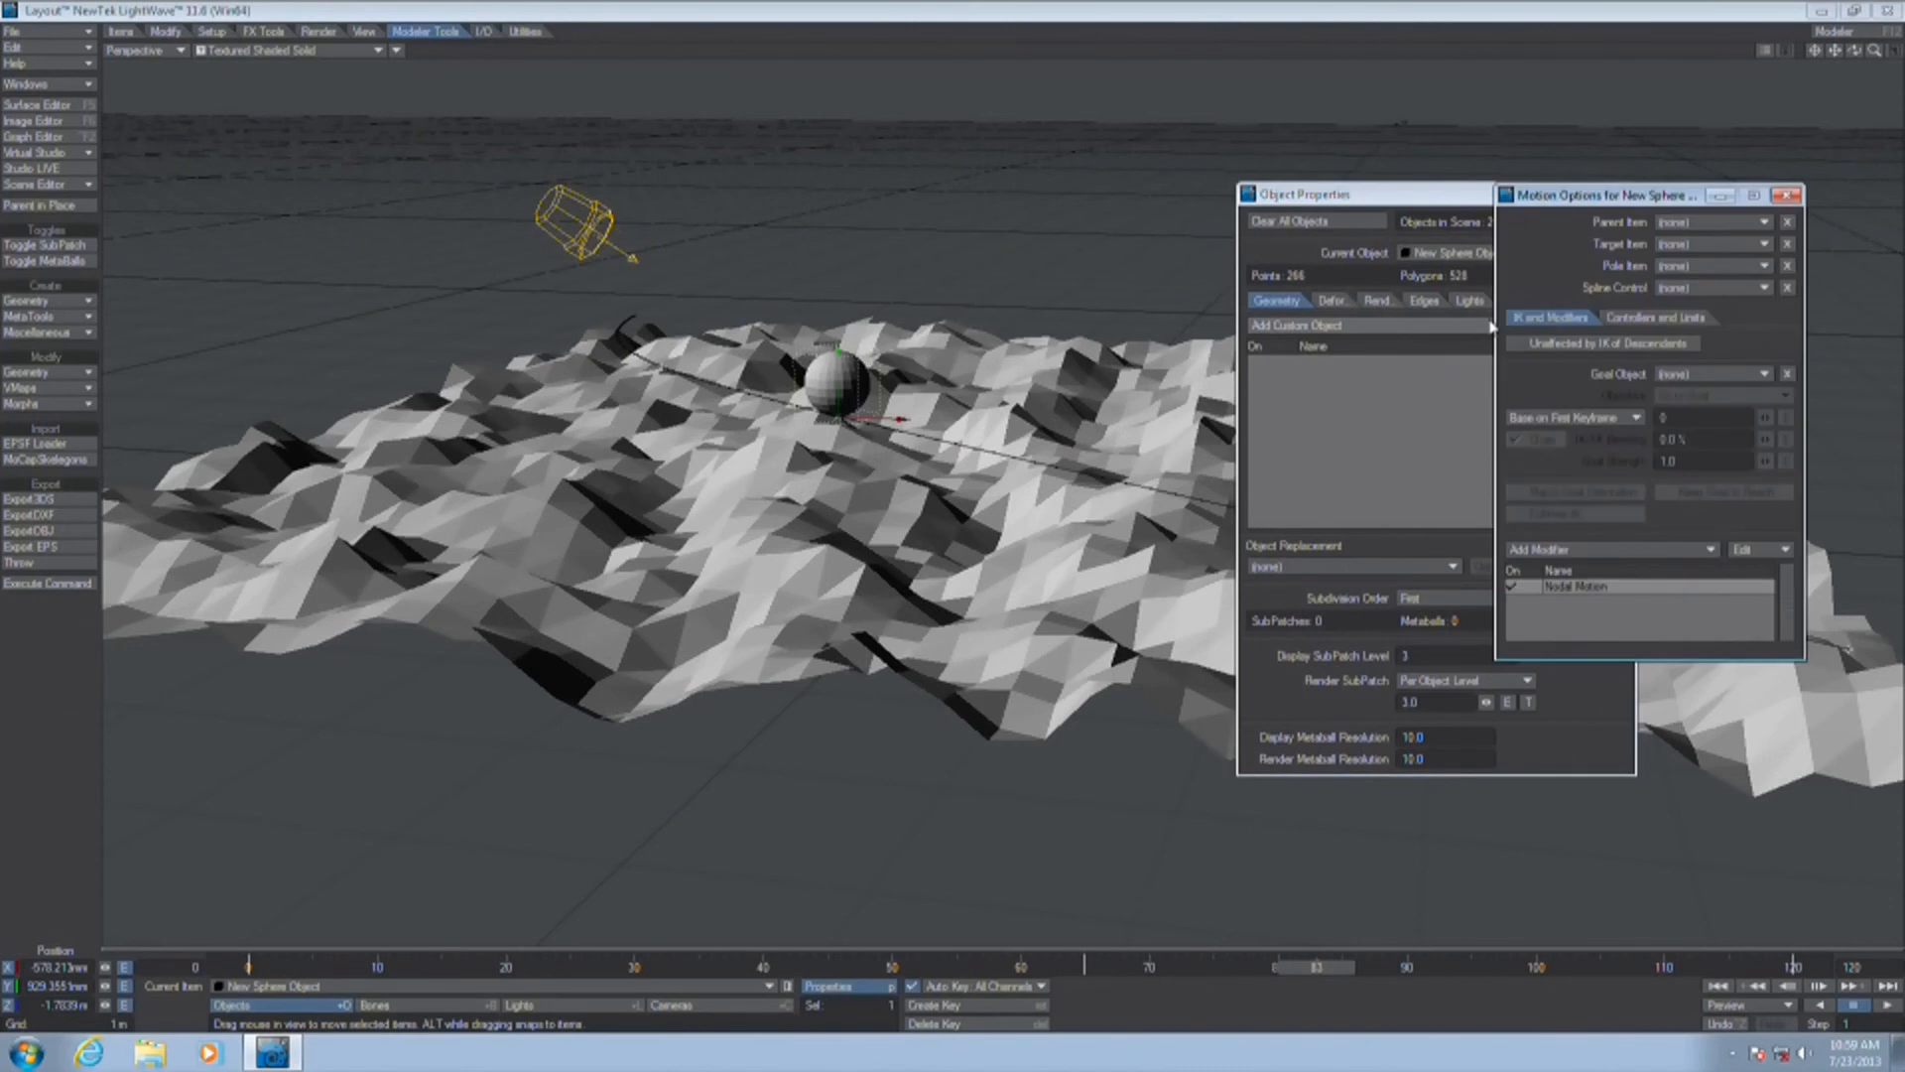
double_click(1609, 586)
left_click_drag(1525, 540, 1544, 555)
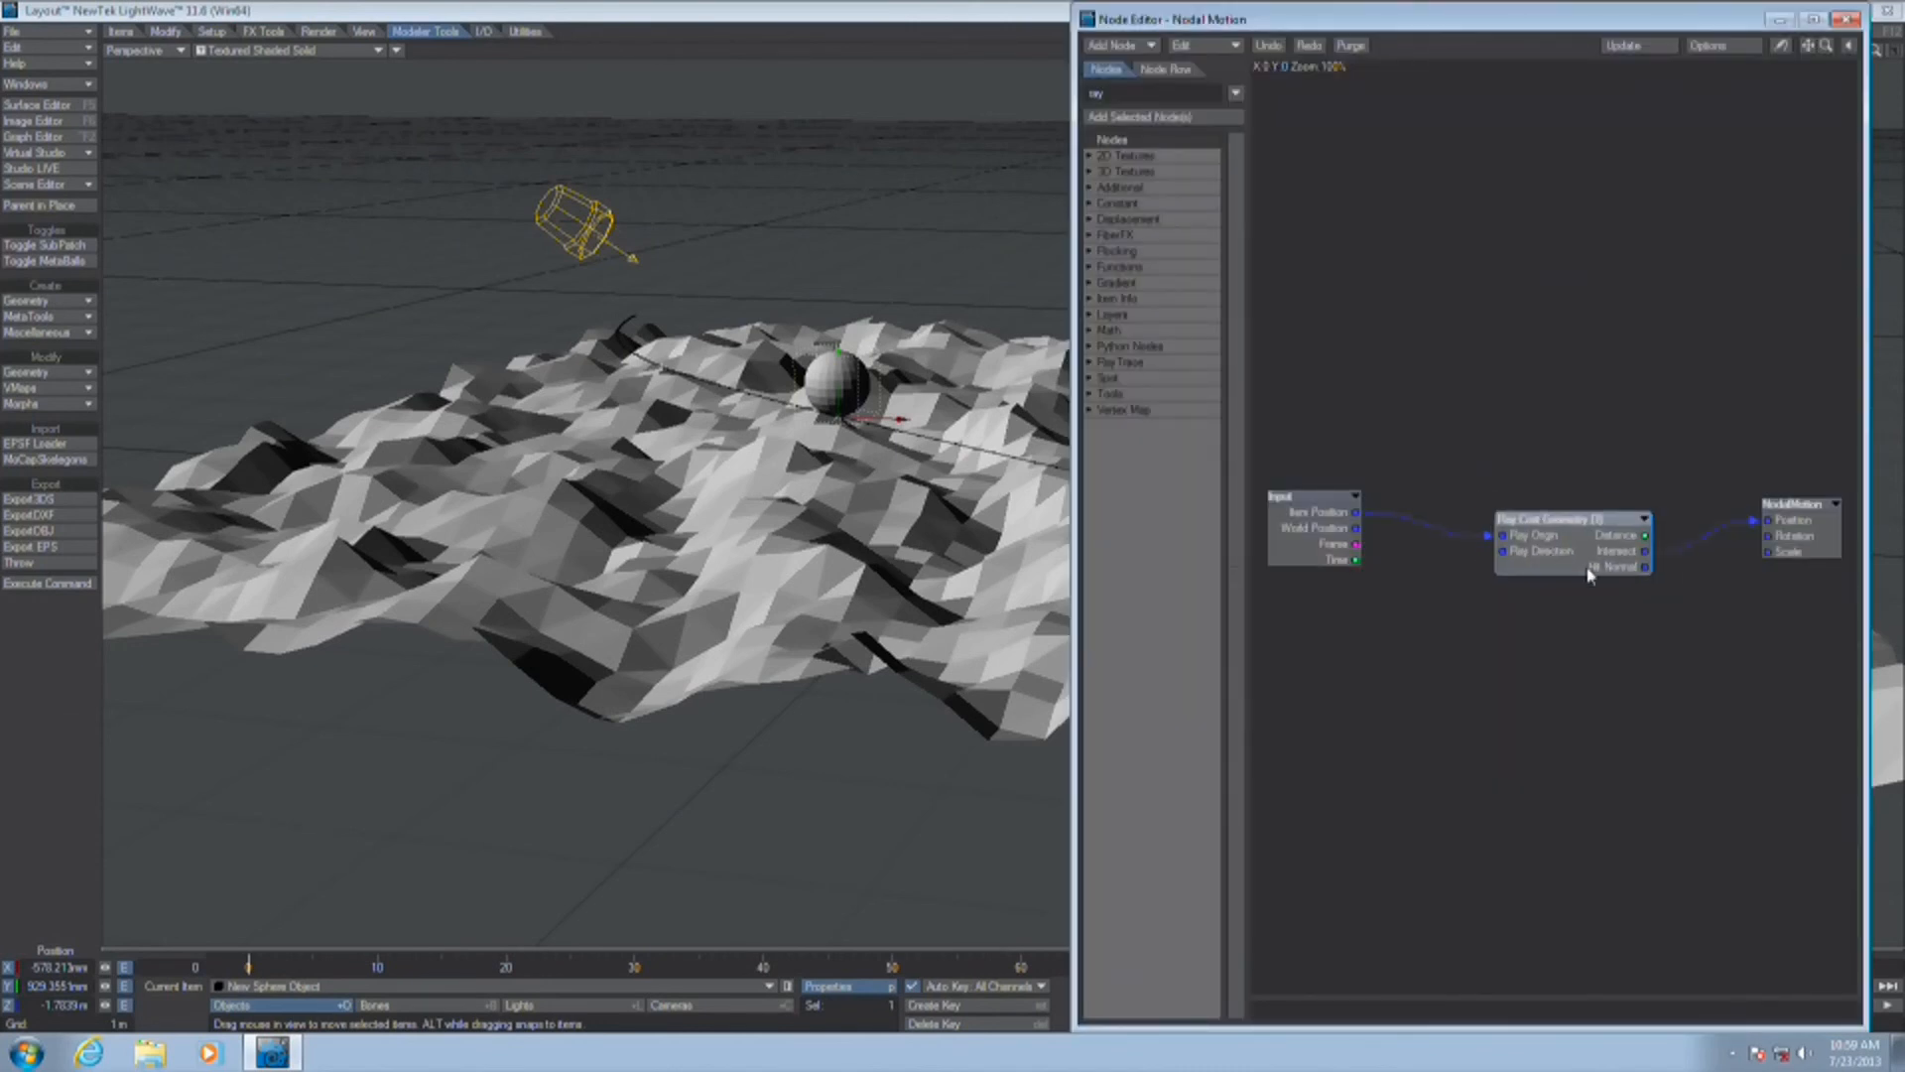
left_click_drag(1823, 545, 1835, 497)
double_click(1576, 560)
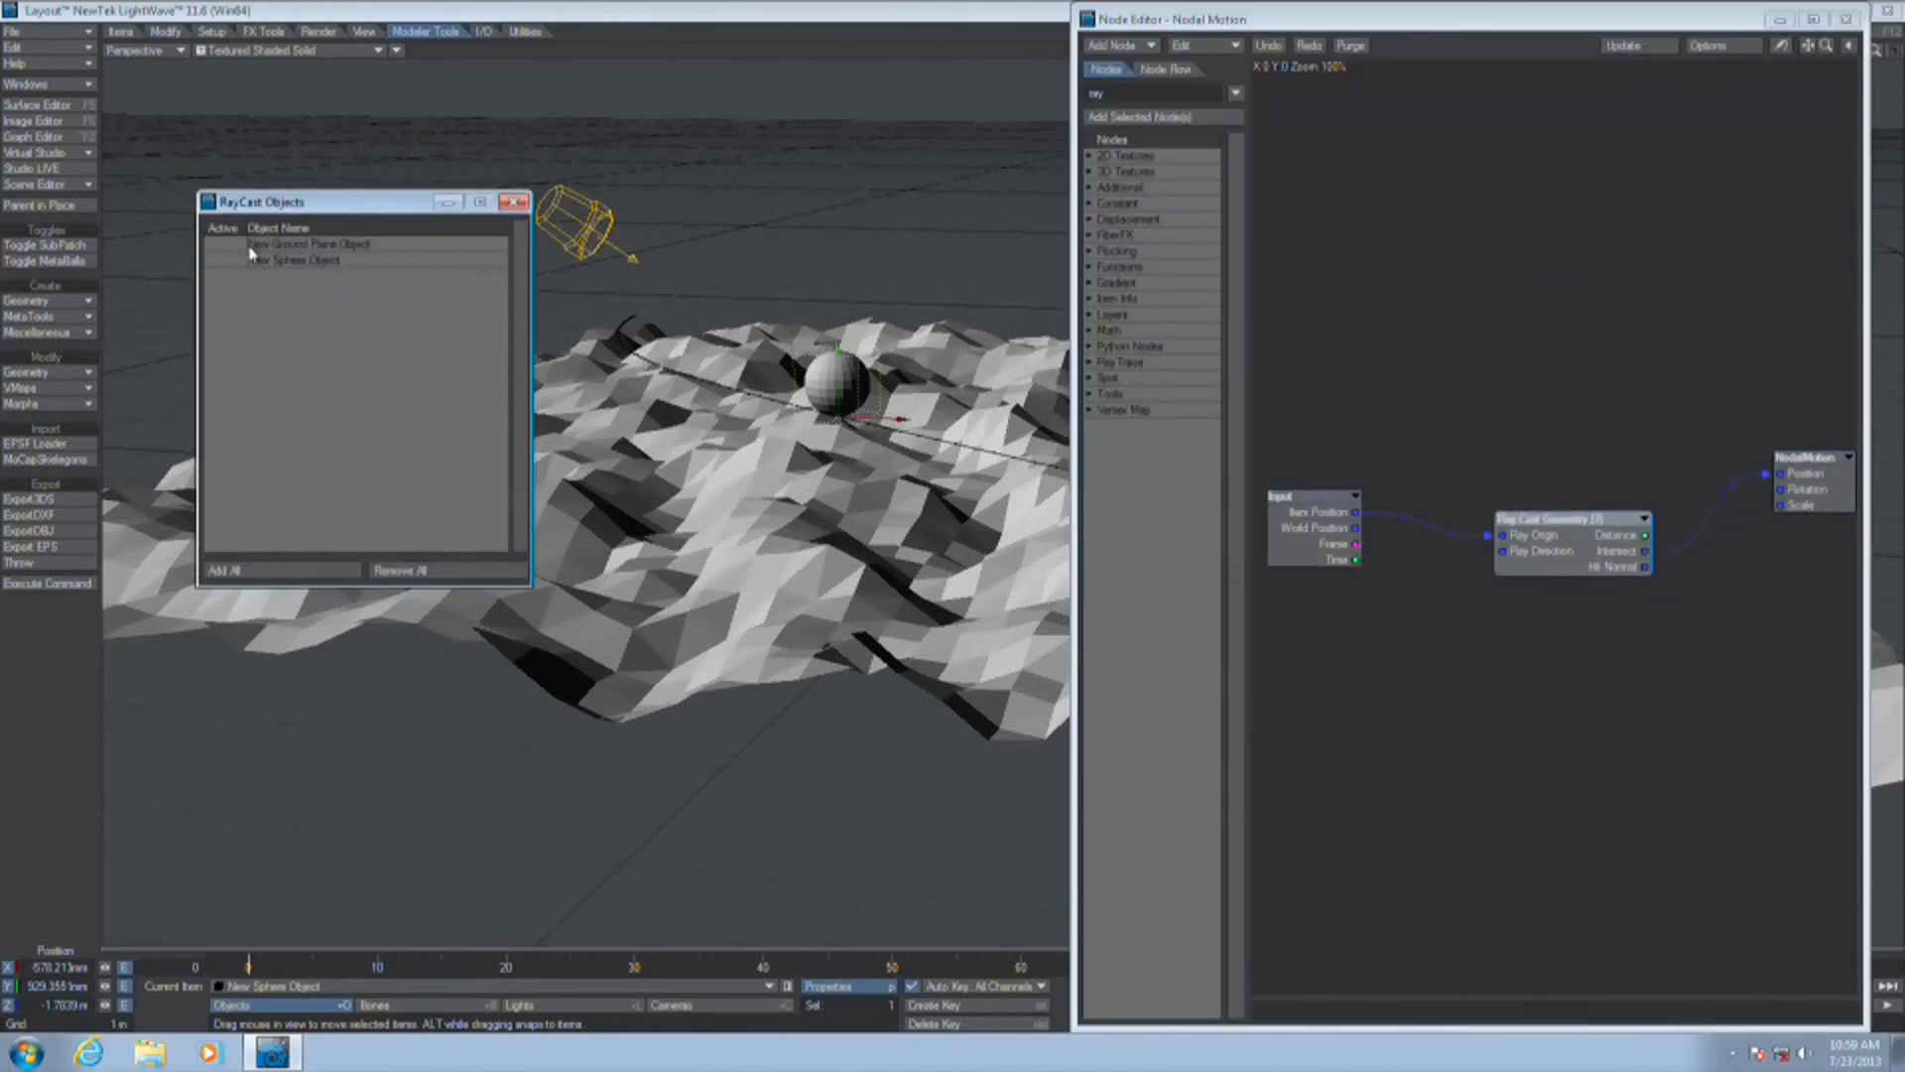
left_click(250, 247)
left_click(513, 202)
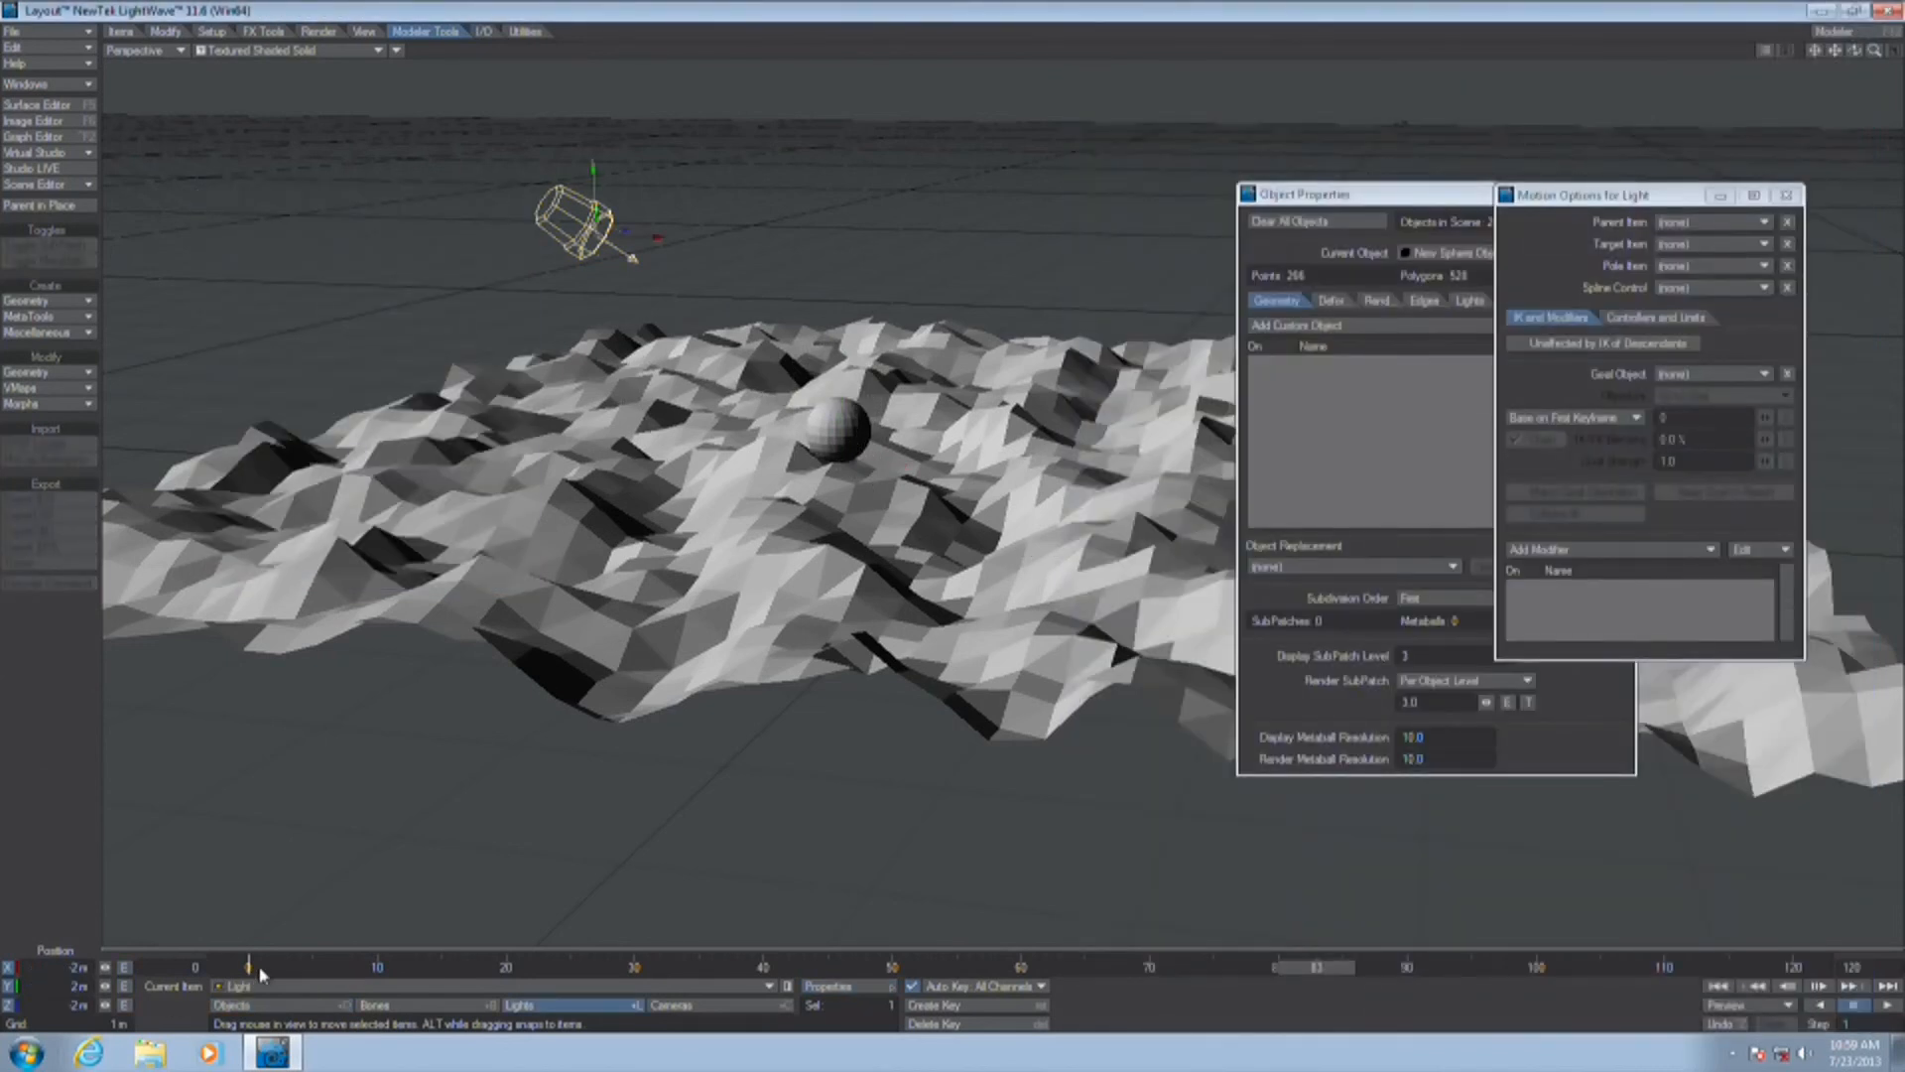
left_click_drag(260, 974, 918, 967)
Set the ground plane's Turbulence displacement scale to 10 m on X, Y and Z, and scrub the timeline to frame 65
left_click(1377, 202)
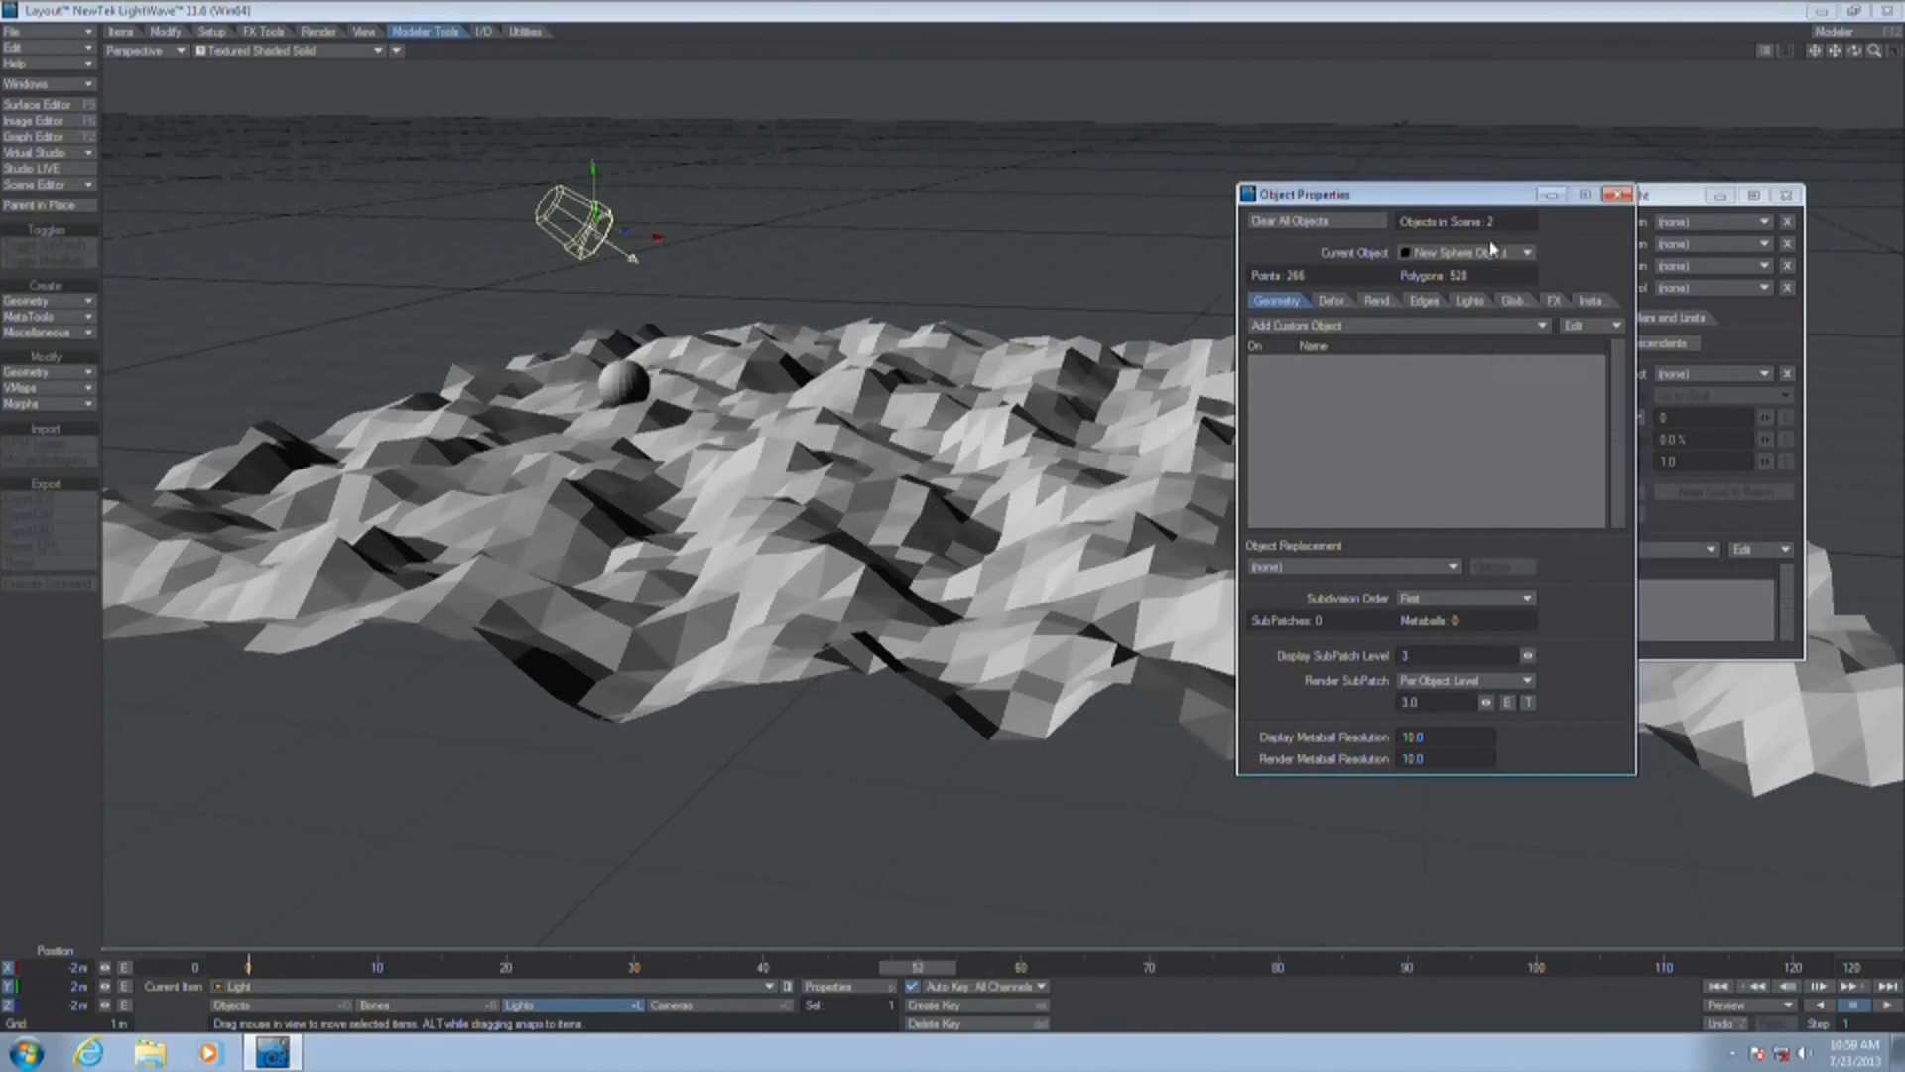
left_click(1478, 254)
left_click(1479, 240)
left_click(1320, 300)
left_click(1404, 432)
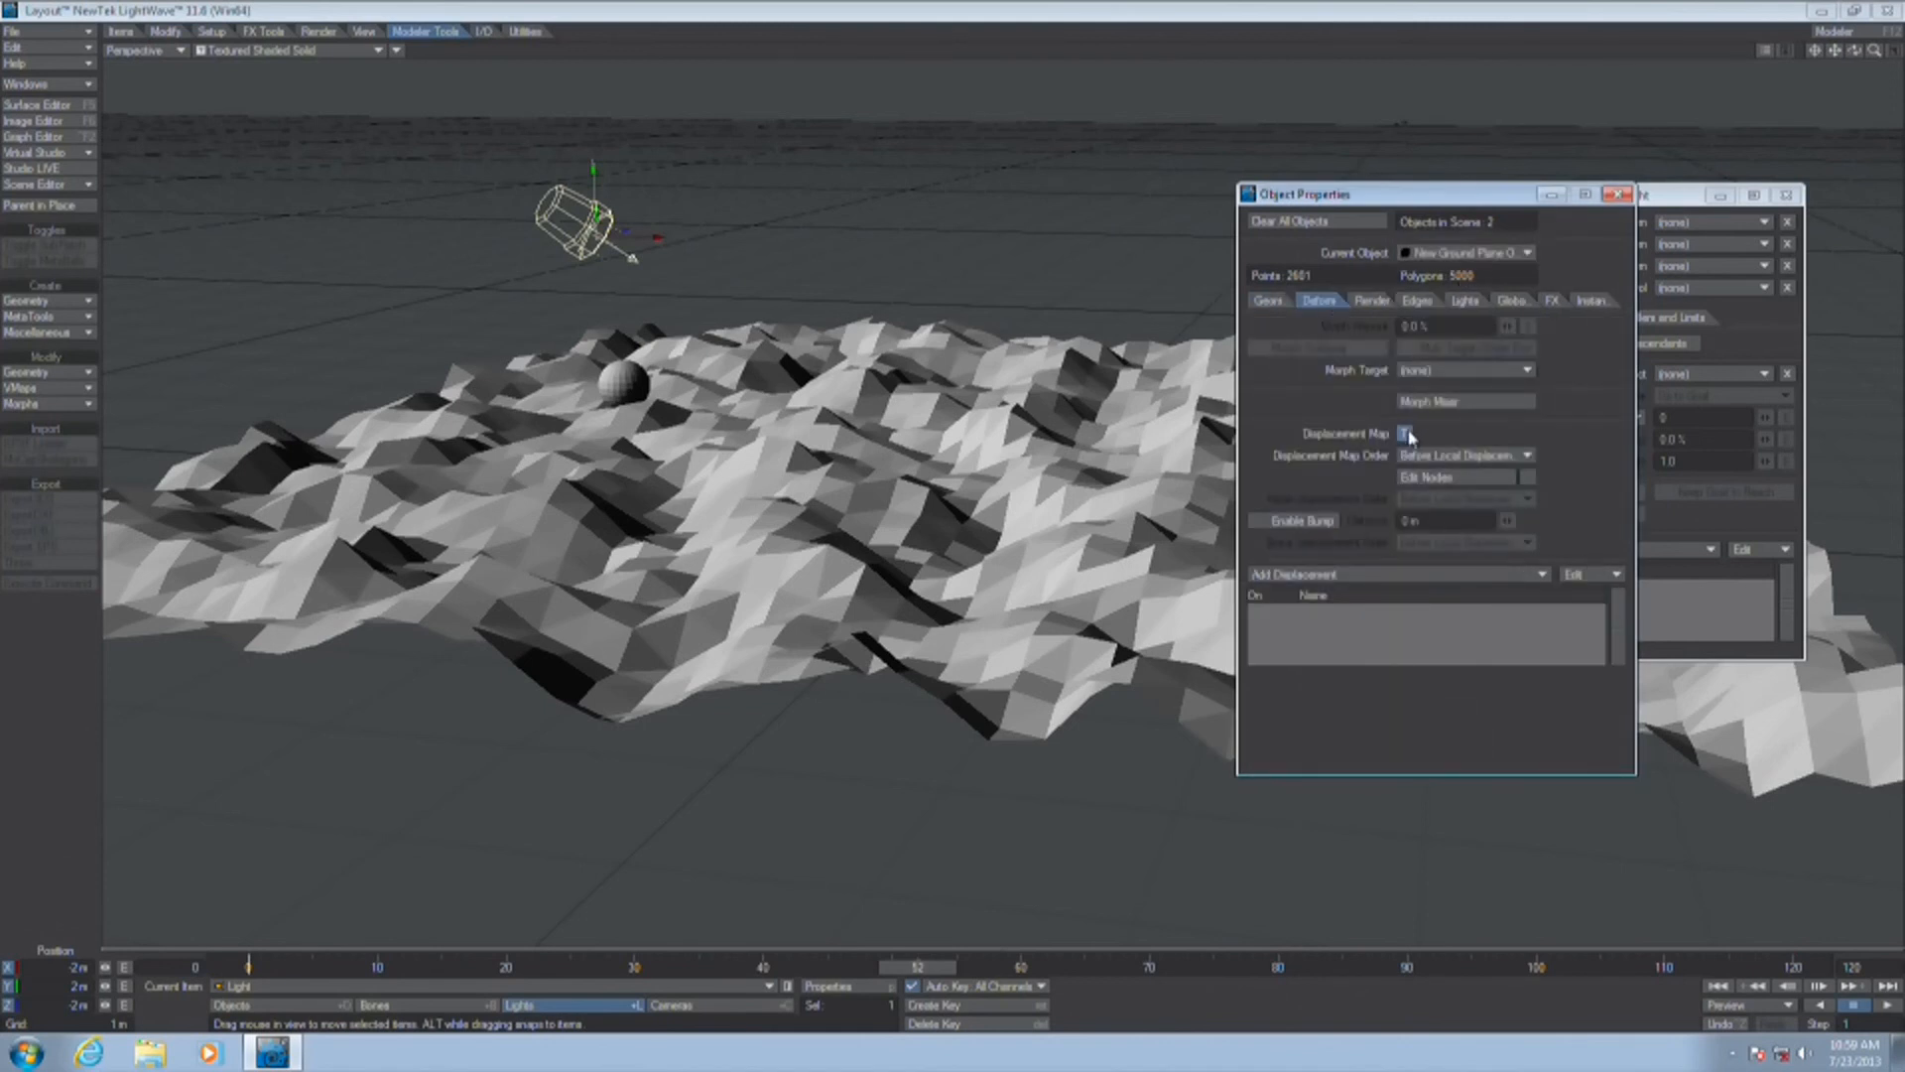
left_click(1812, 616)
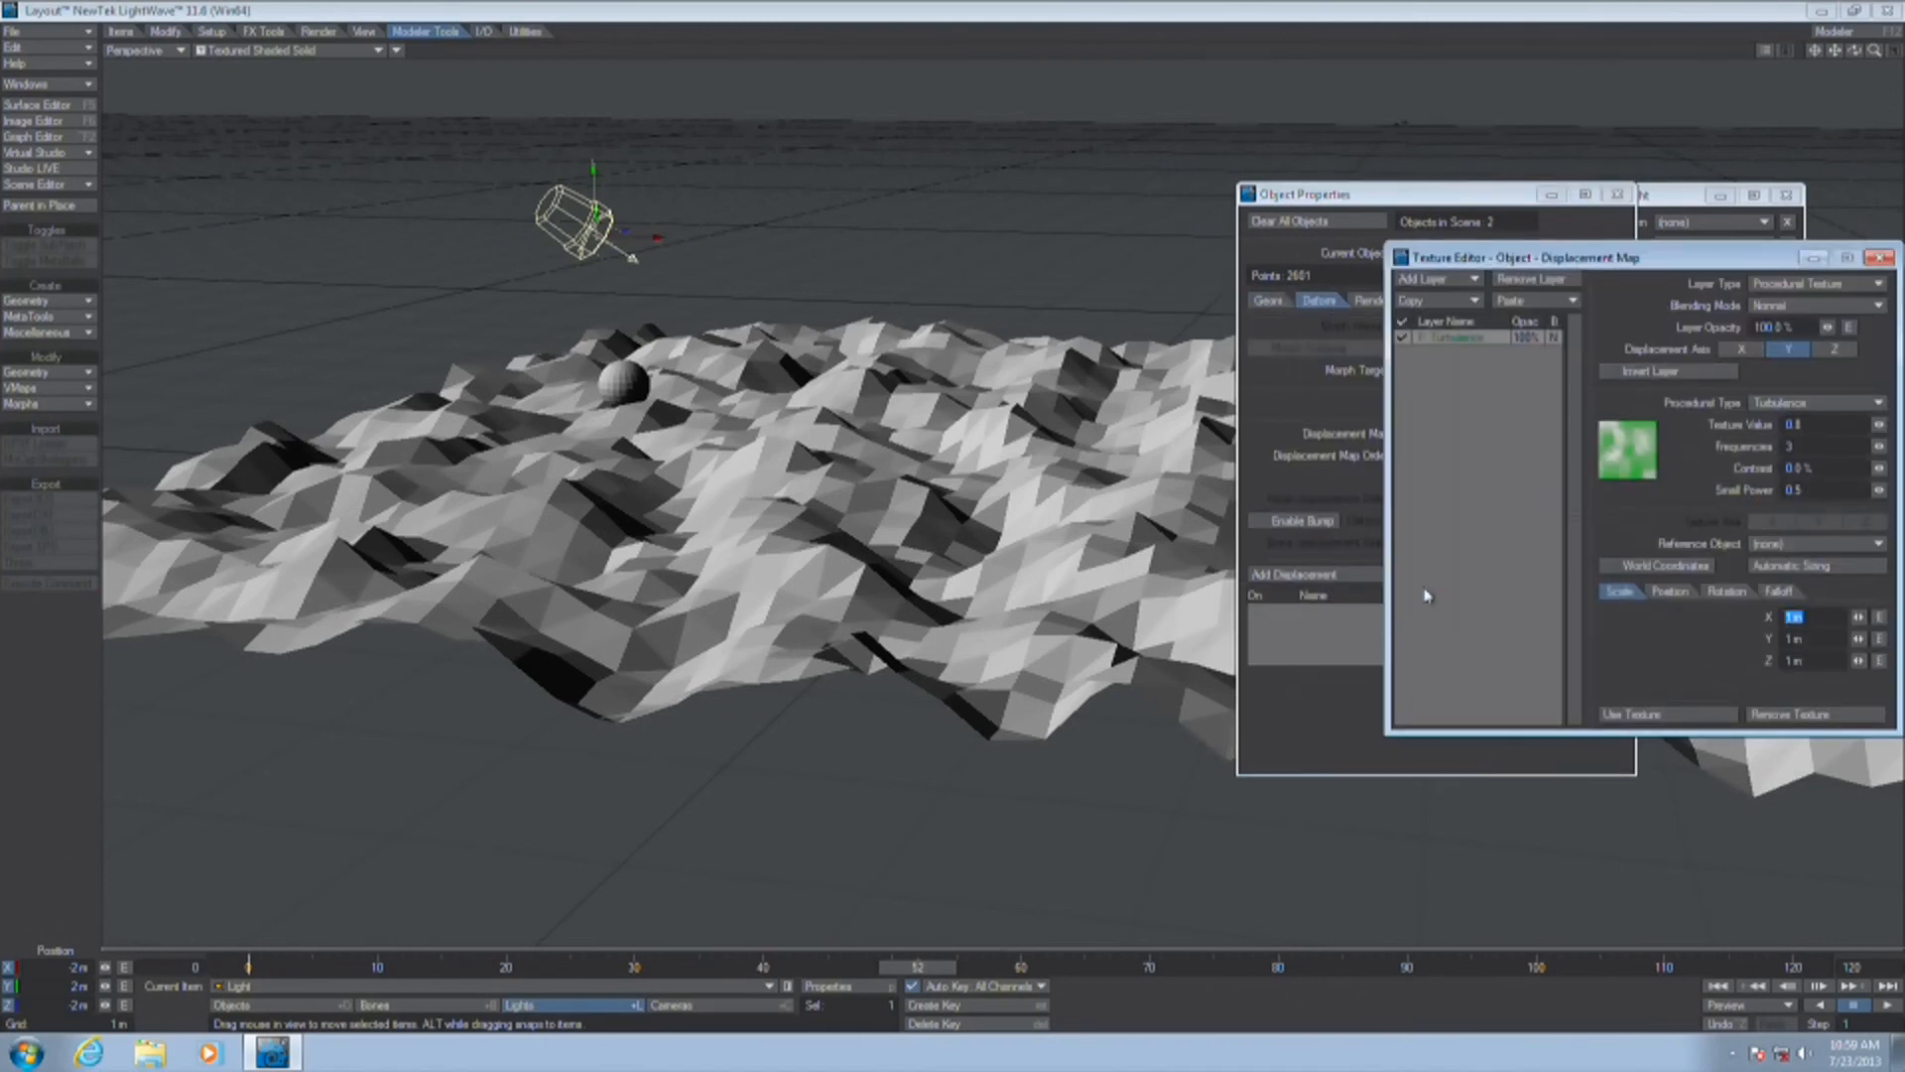
type("10")
key("Tab")
type("10")
key("Tab")
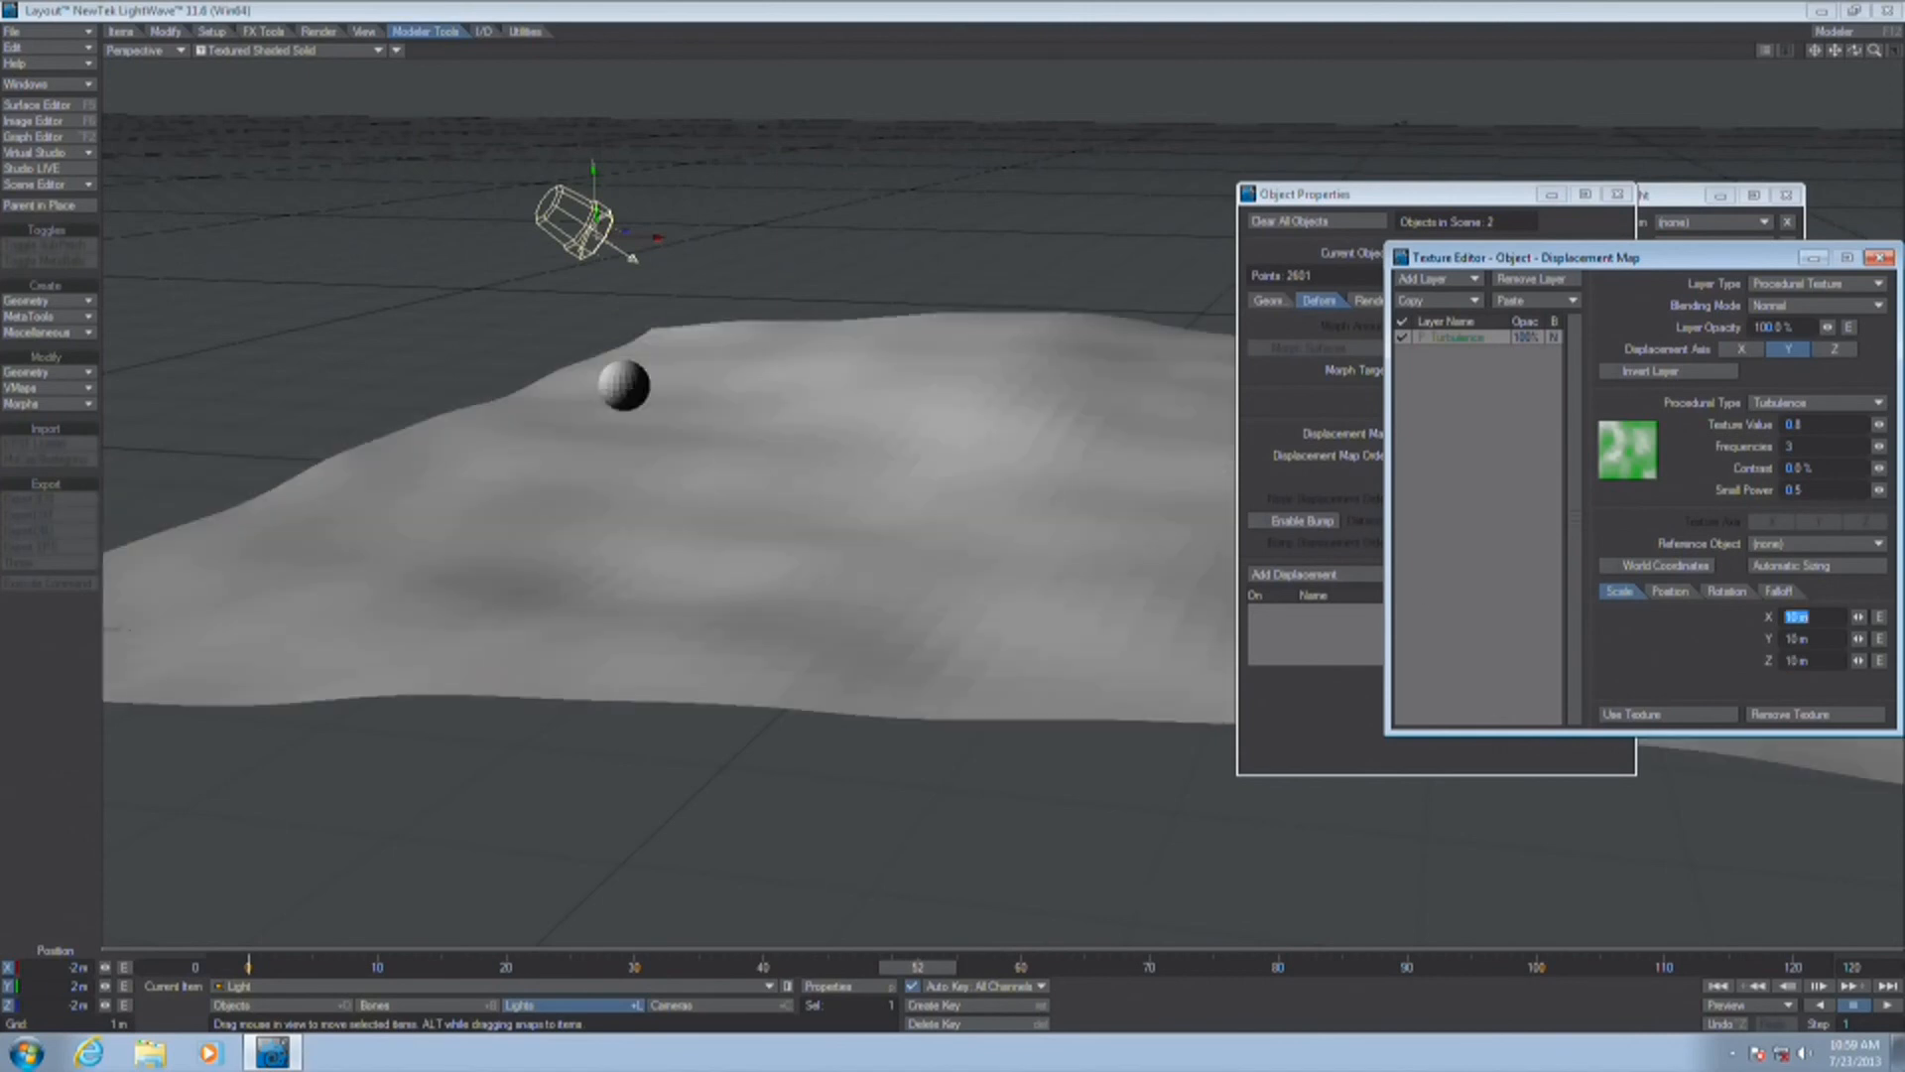
left_click(250, 967)
left_click_drag(250, 968, 891, 968)
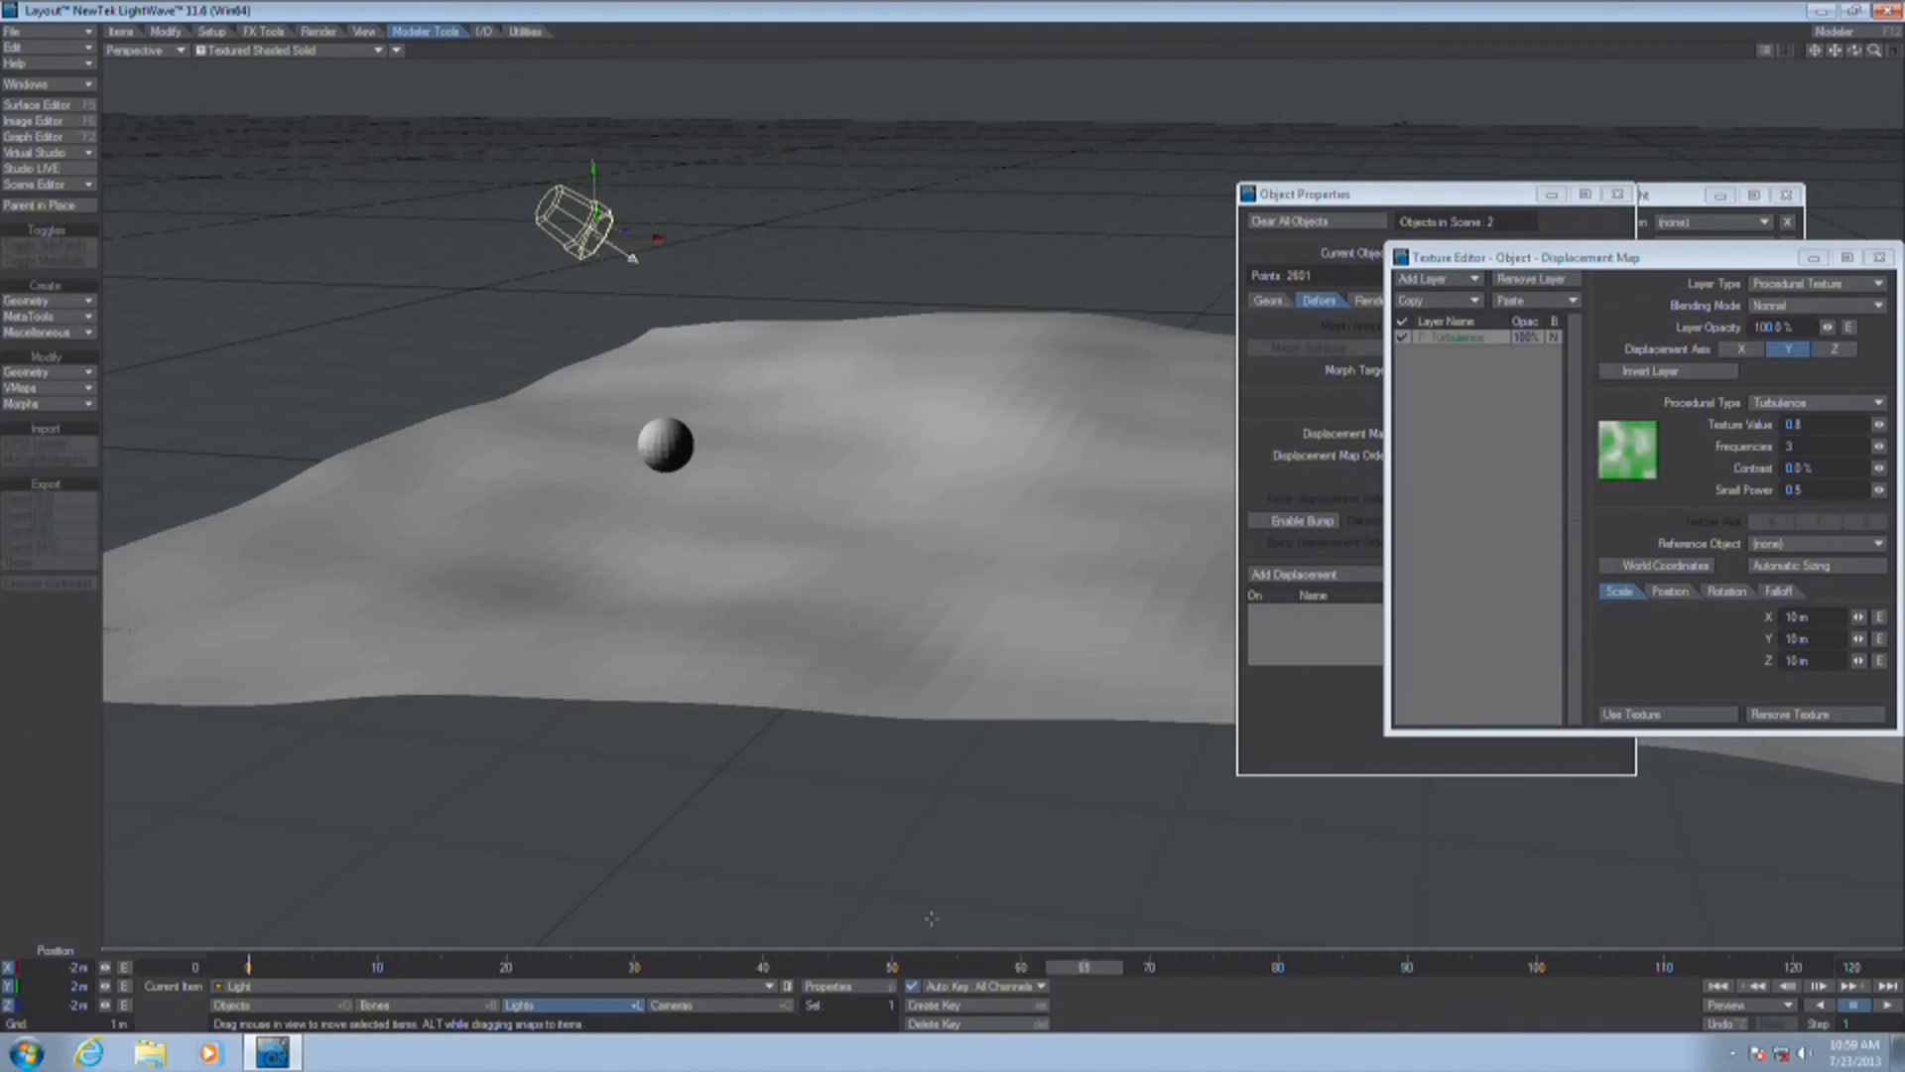
Set the Turbulence displacement scale to 5 m on all axes and scrub the timeline to frame 96
left_click(1811, 616)
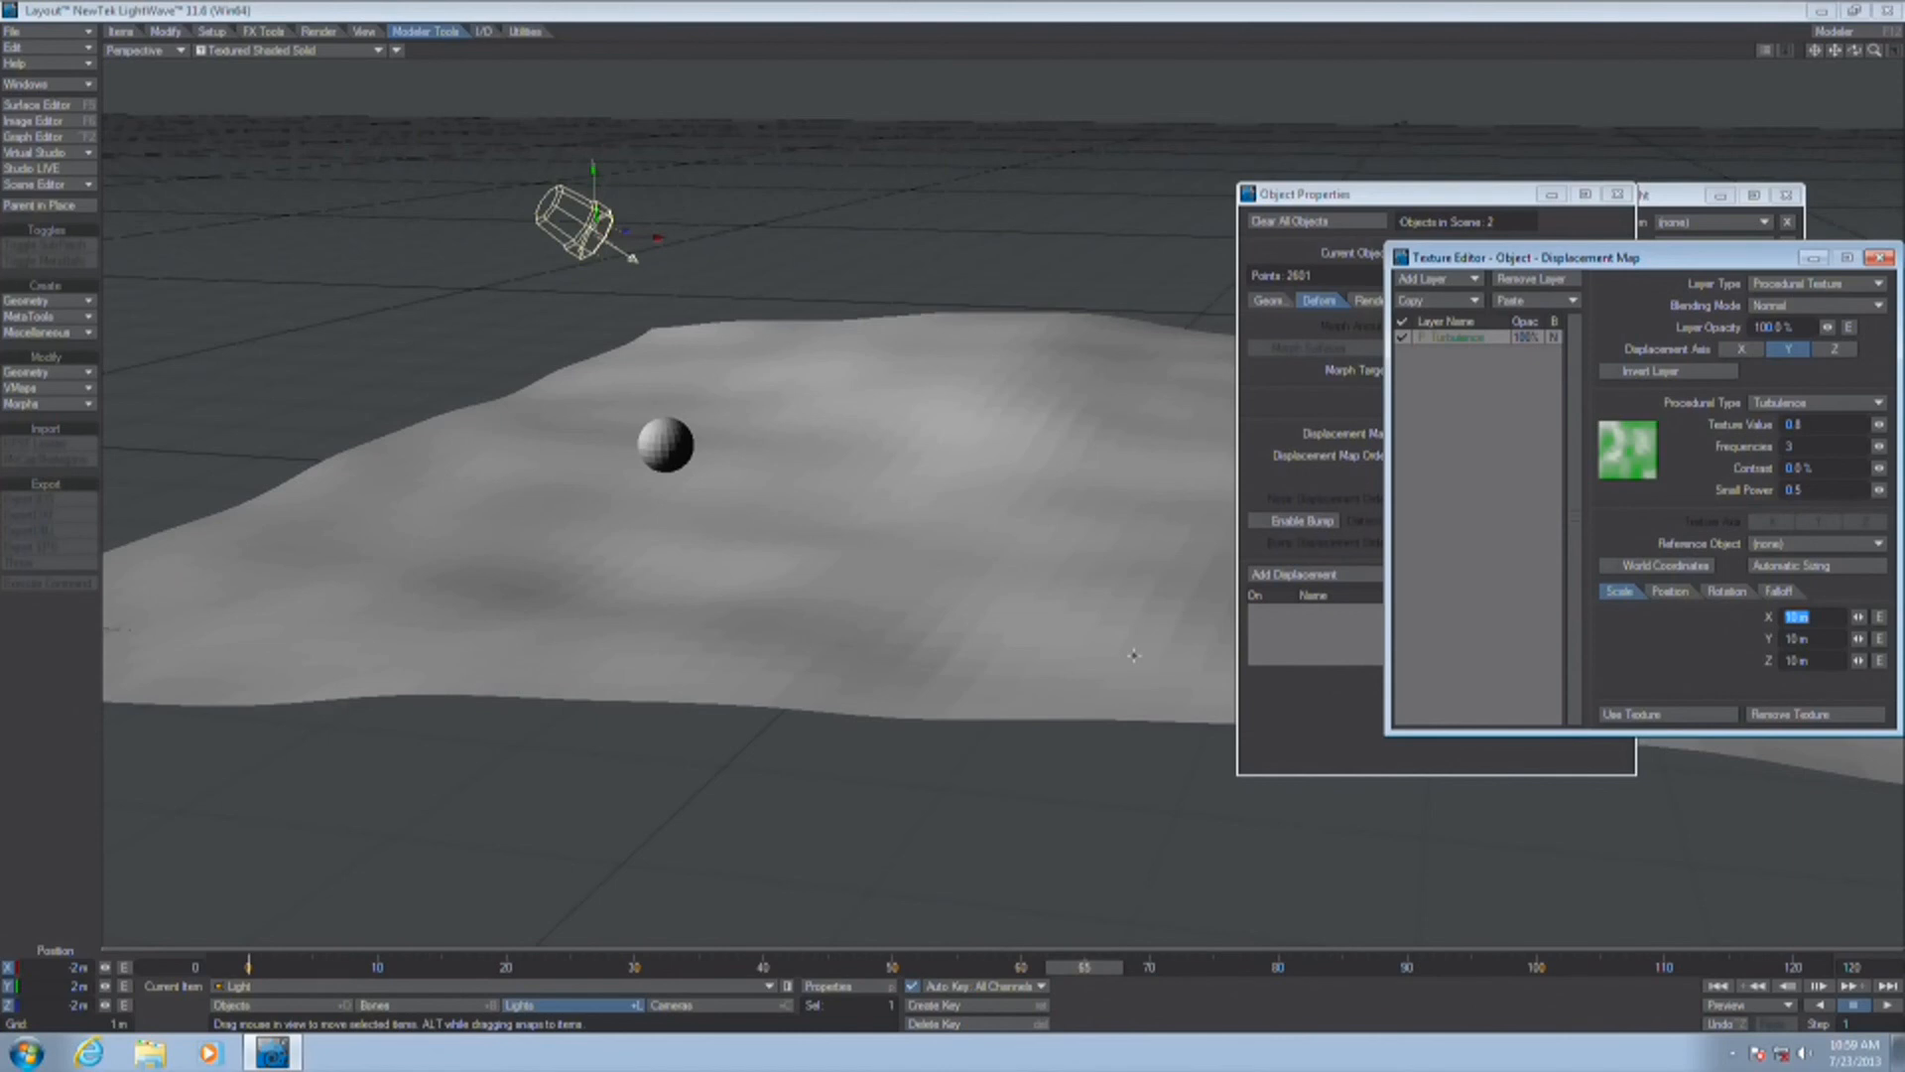
type("5")
key("Return")
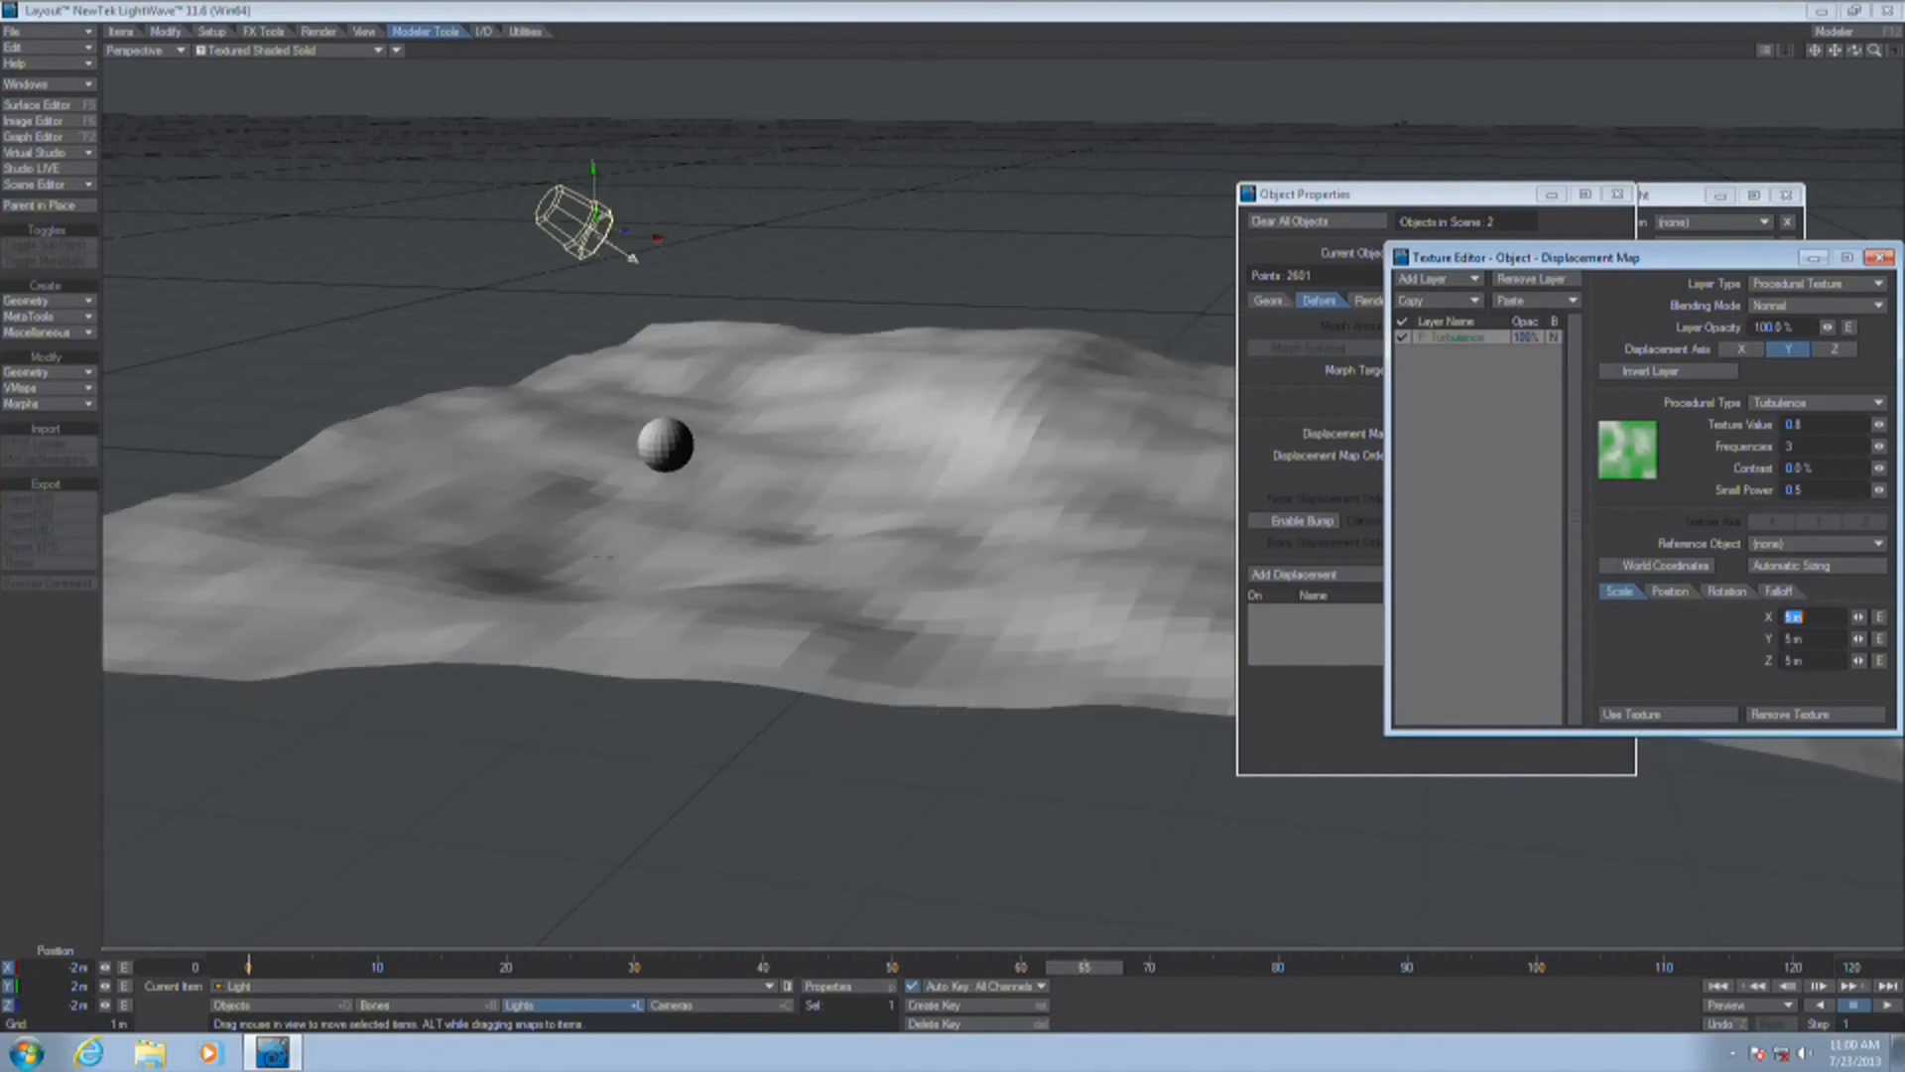
left_click_drag(241, 968, 1483, 967)
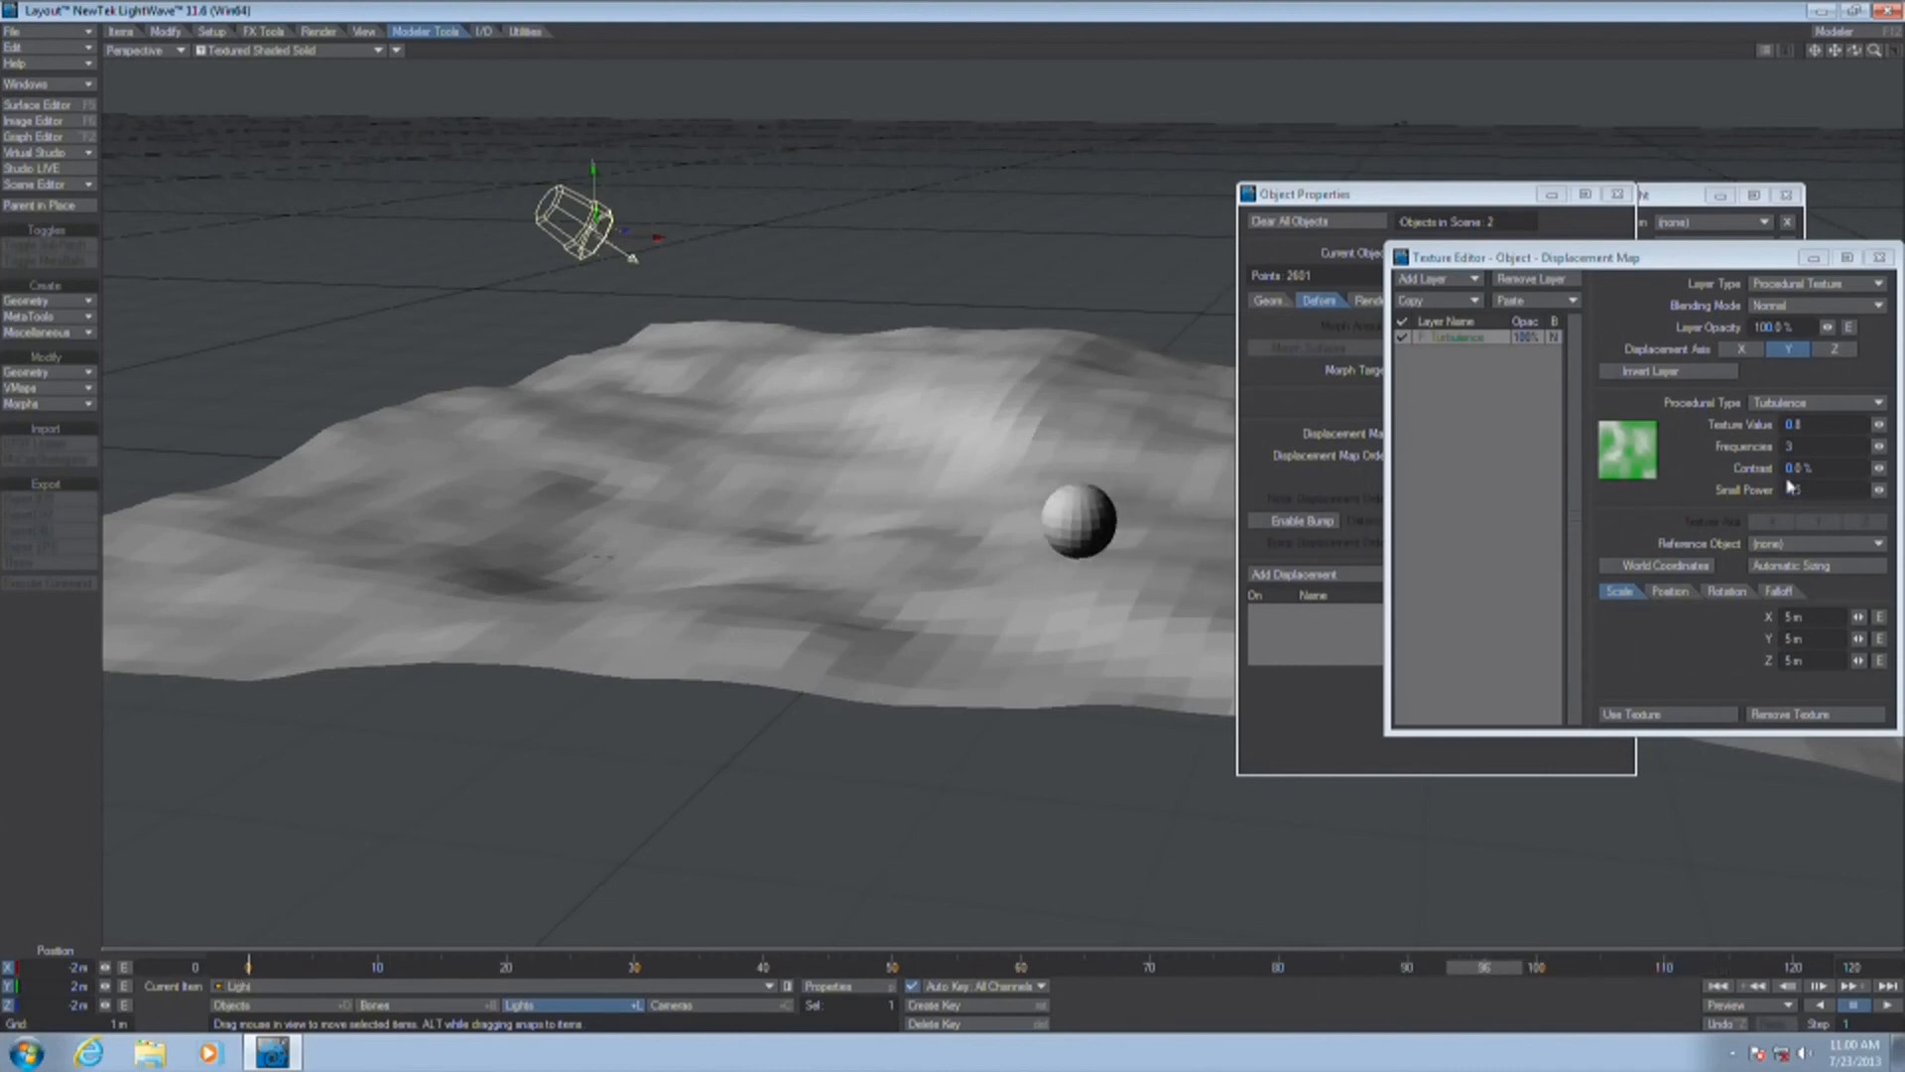
Envelope the Turbulence scale and add a Scale Y key of about 7.77 m at frame 120
left_click(1879, 638)
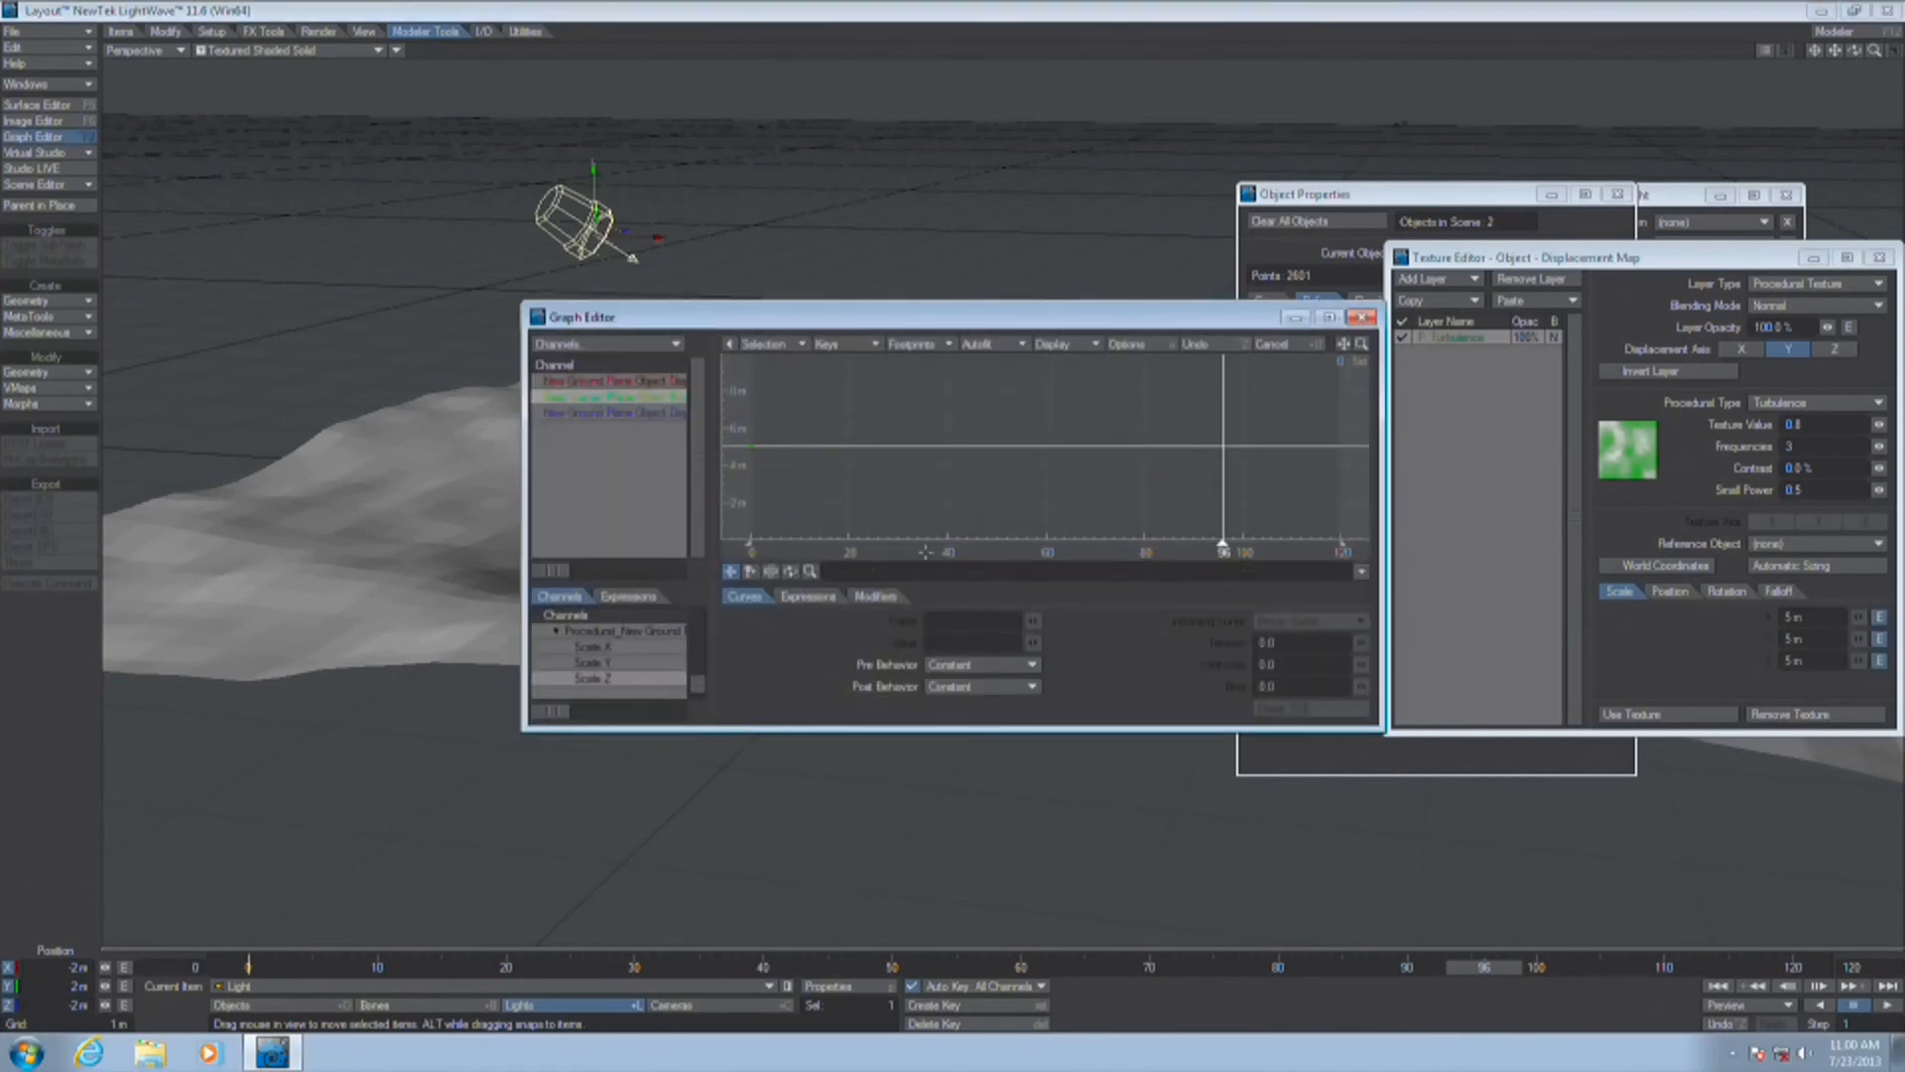
left_click(750, 571)
left_click(1342, 397)
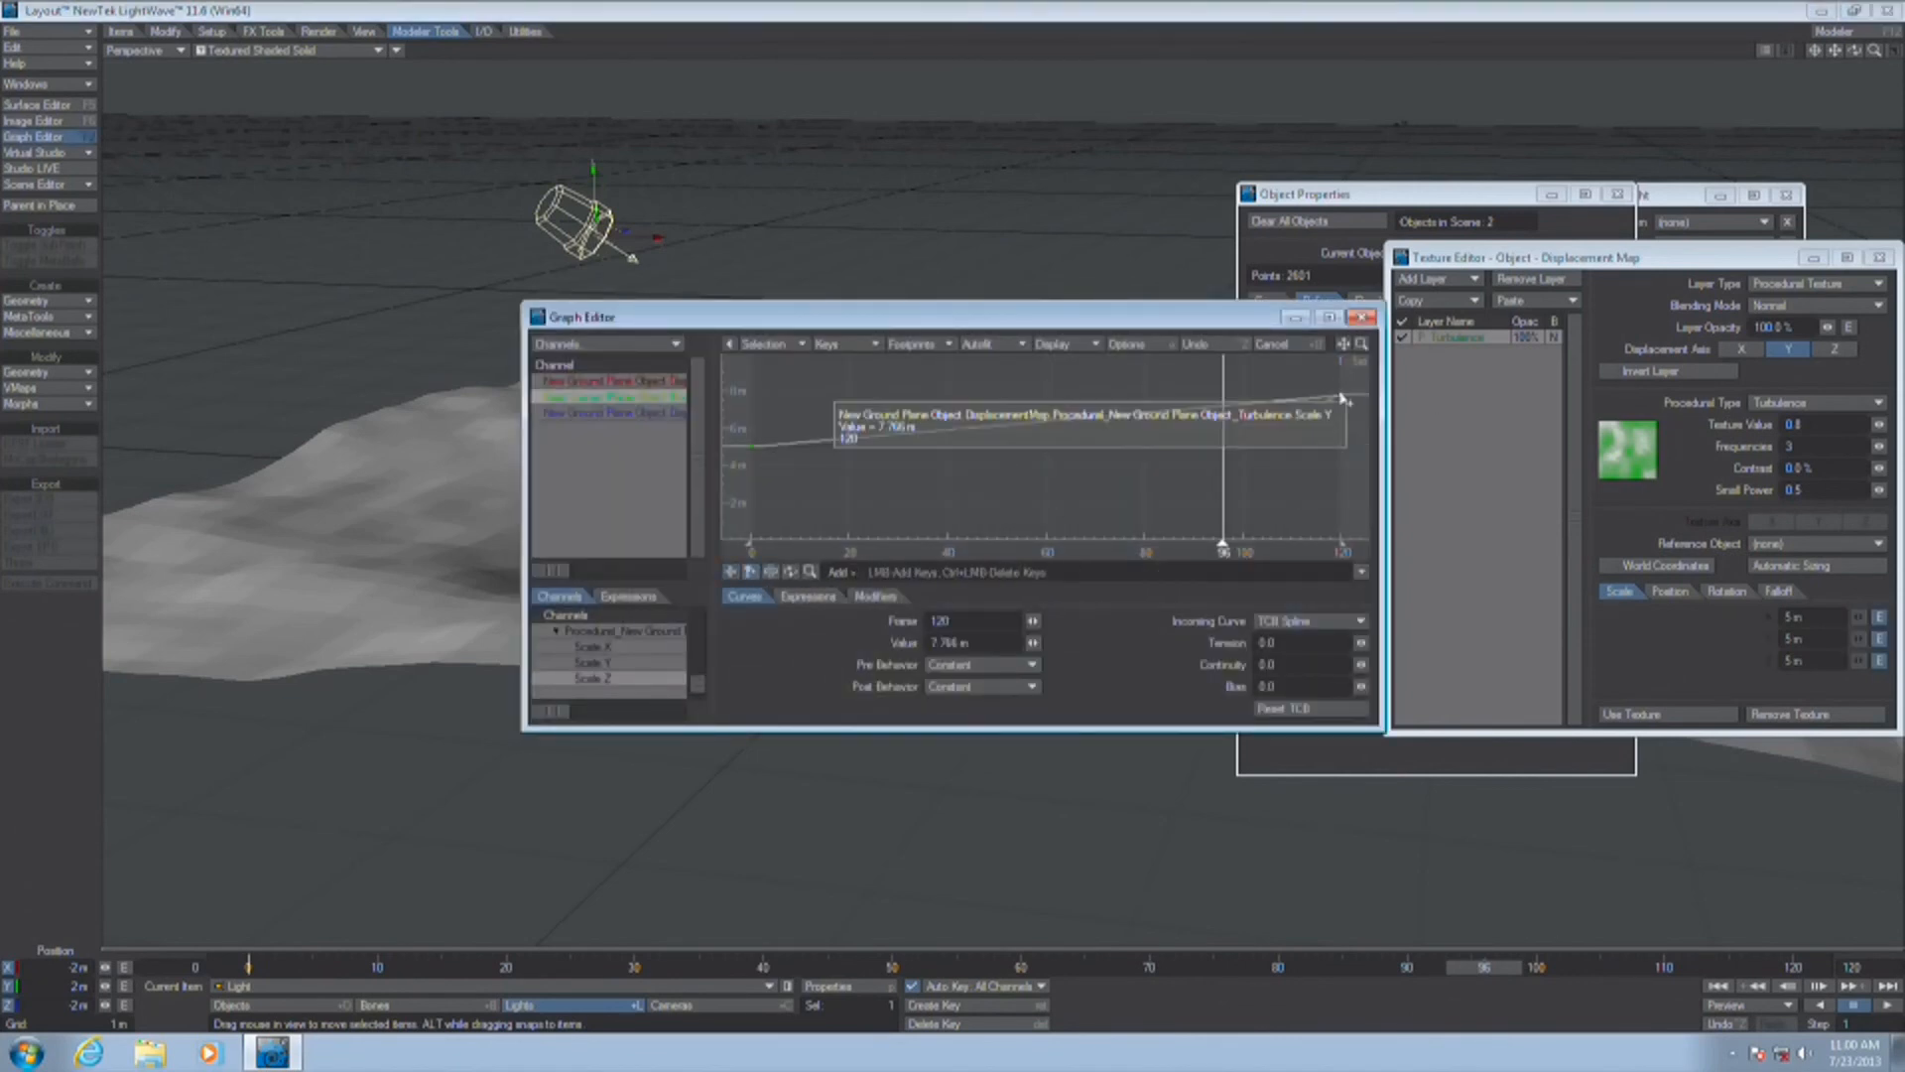
left_click(1362, 316)
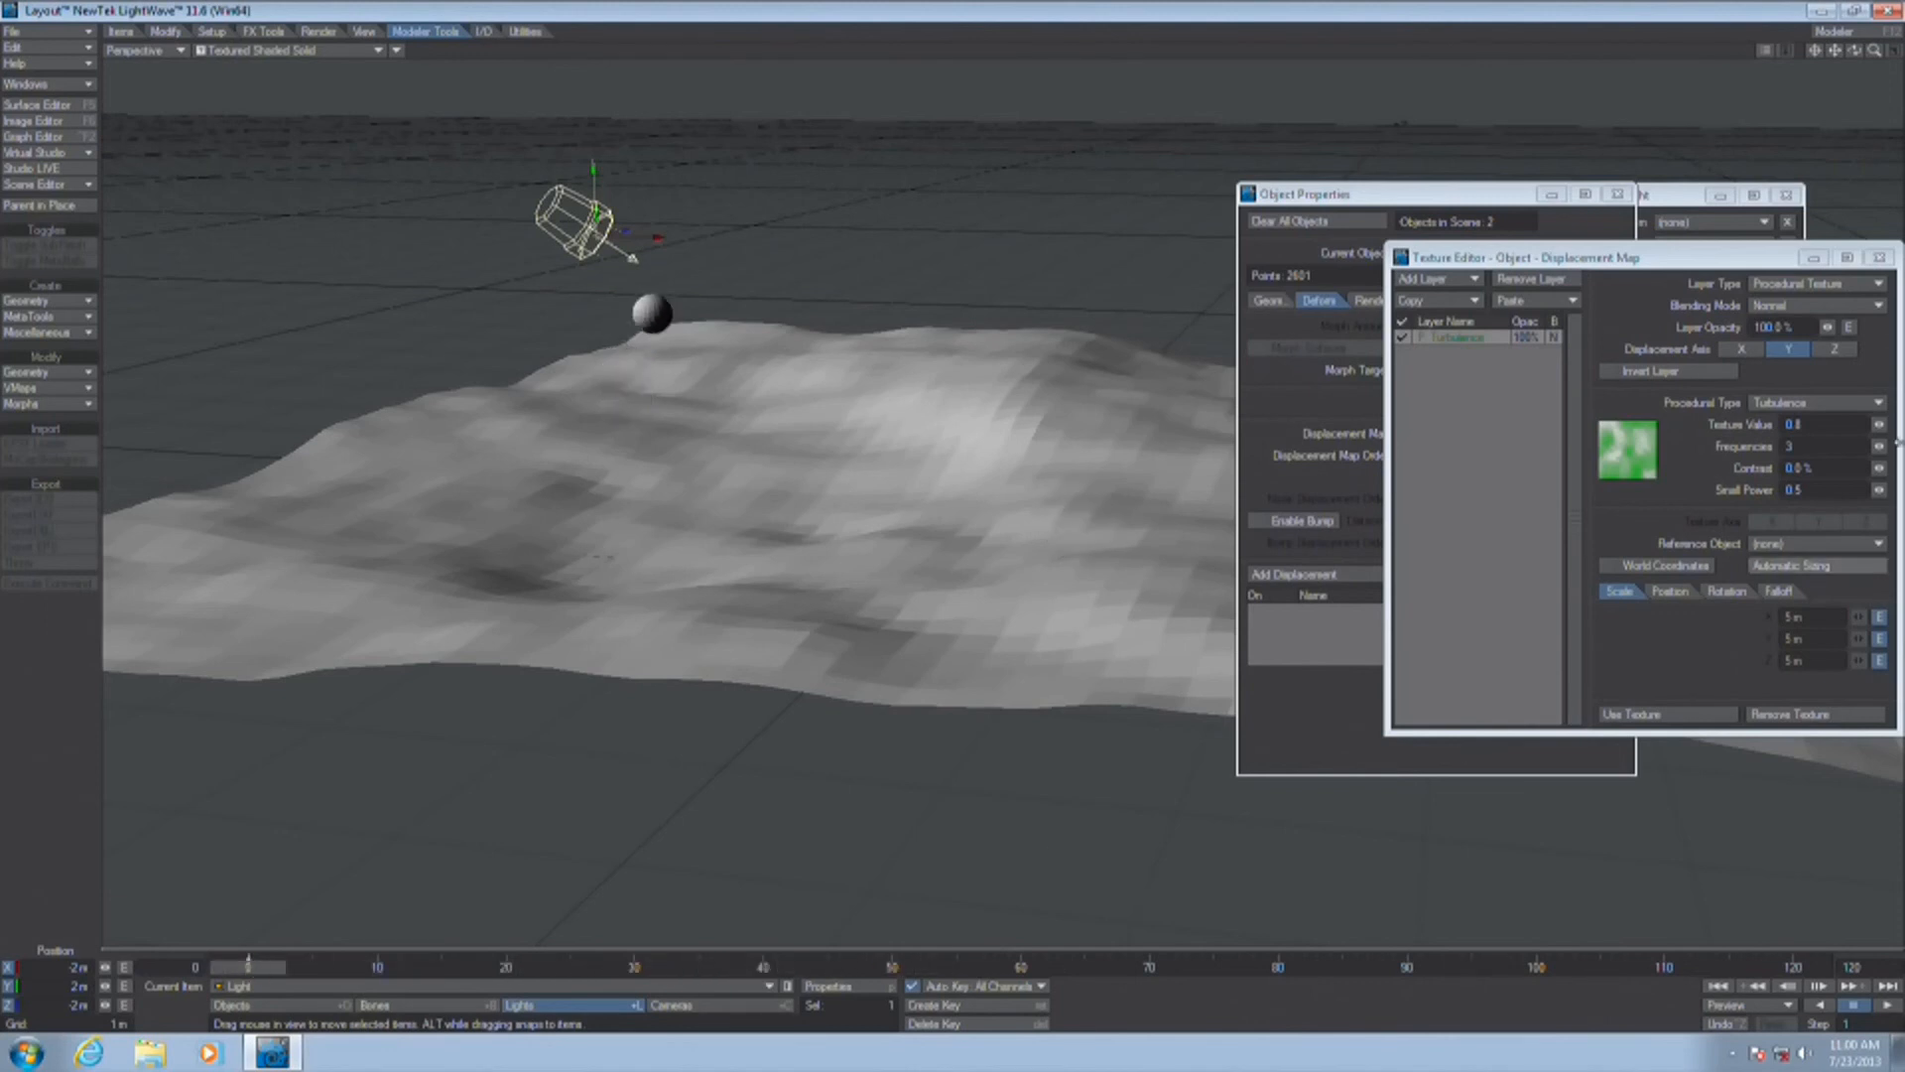
left_click(1677, 567)
left_click(1678, 568)
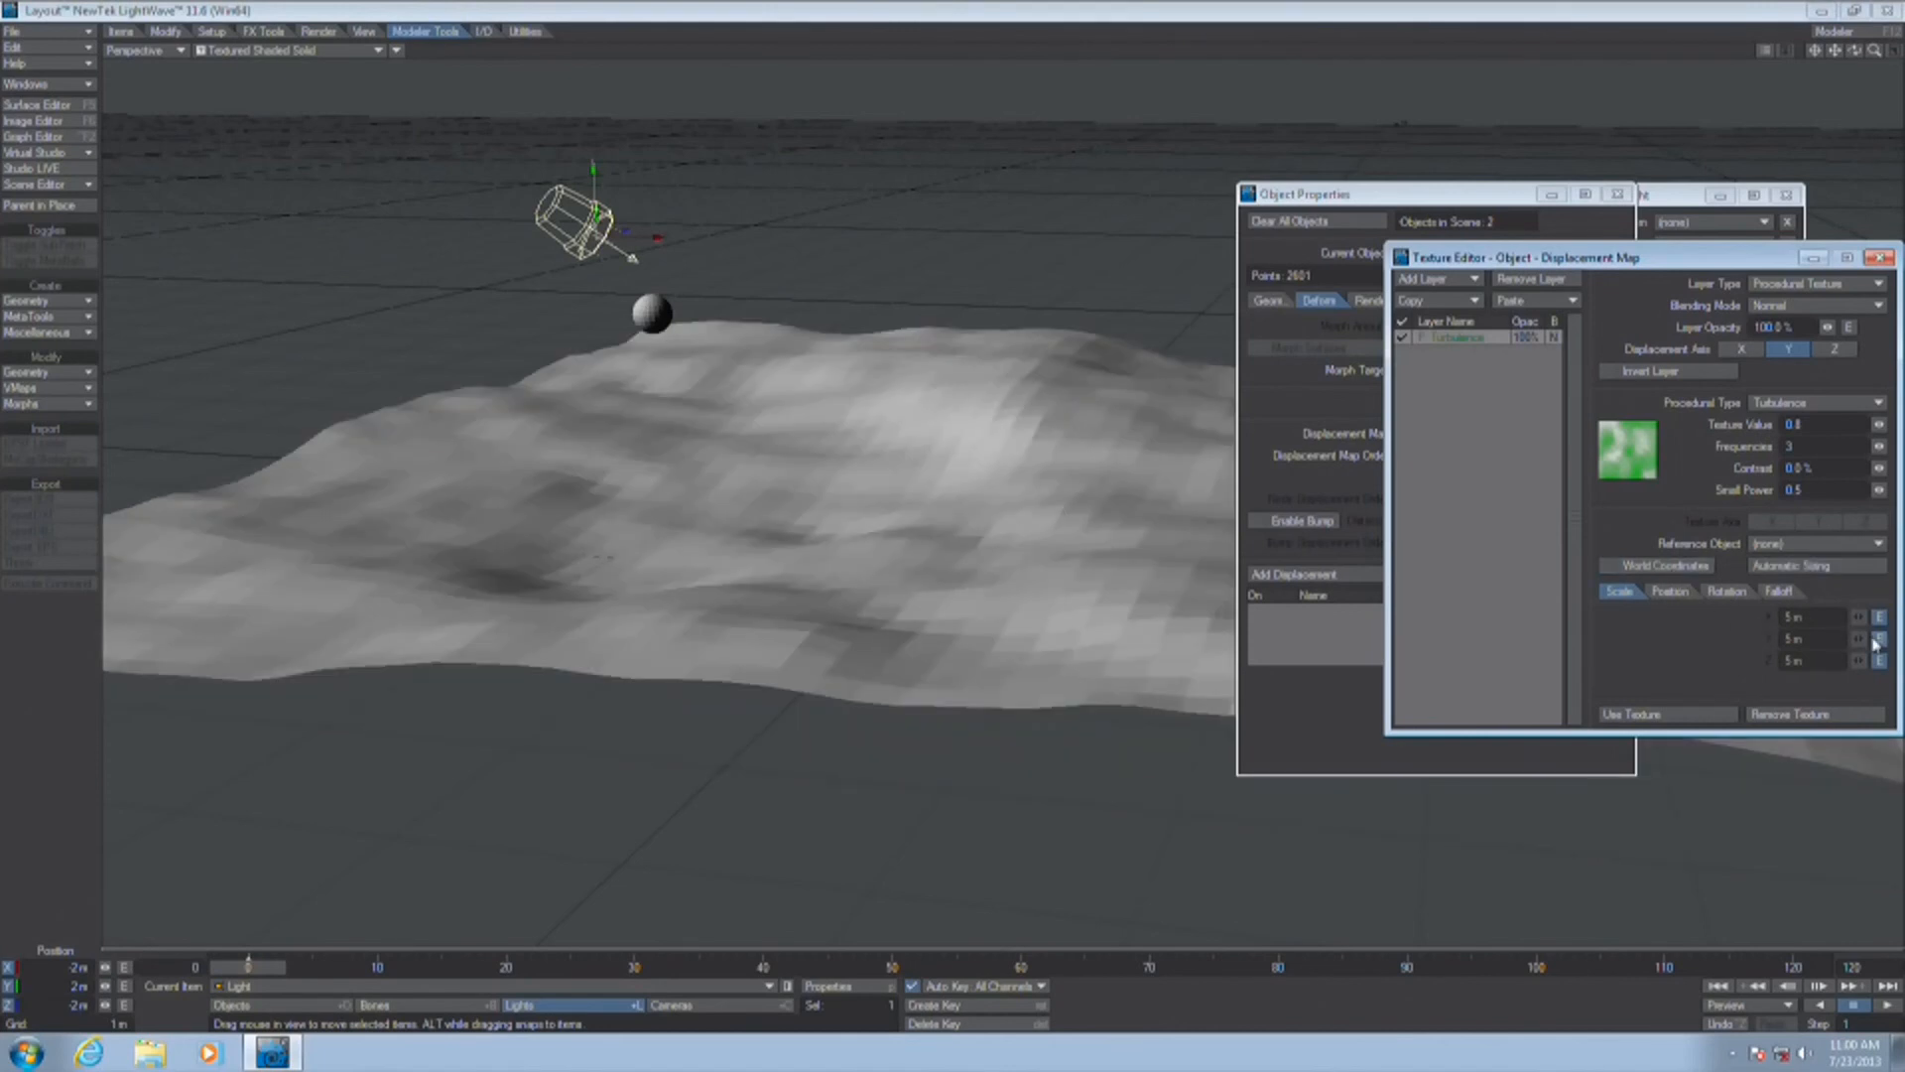
Set the Turbulence Scale Y key at frame 120 to 20 m
left_click(1877, 640)
left_click(1020, 643)
type("20")
key("Return")
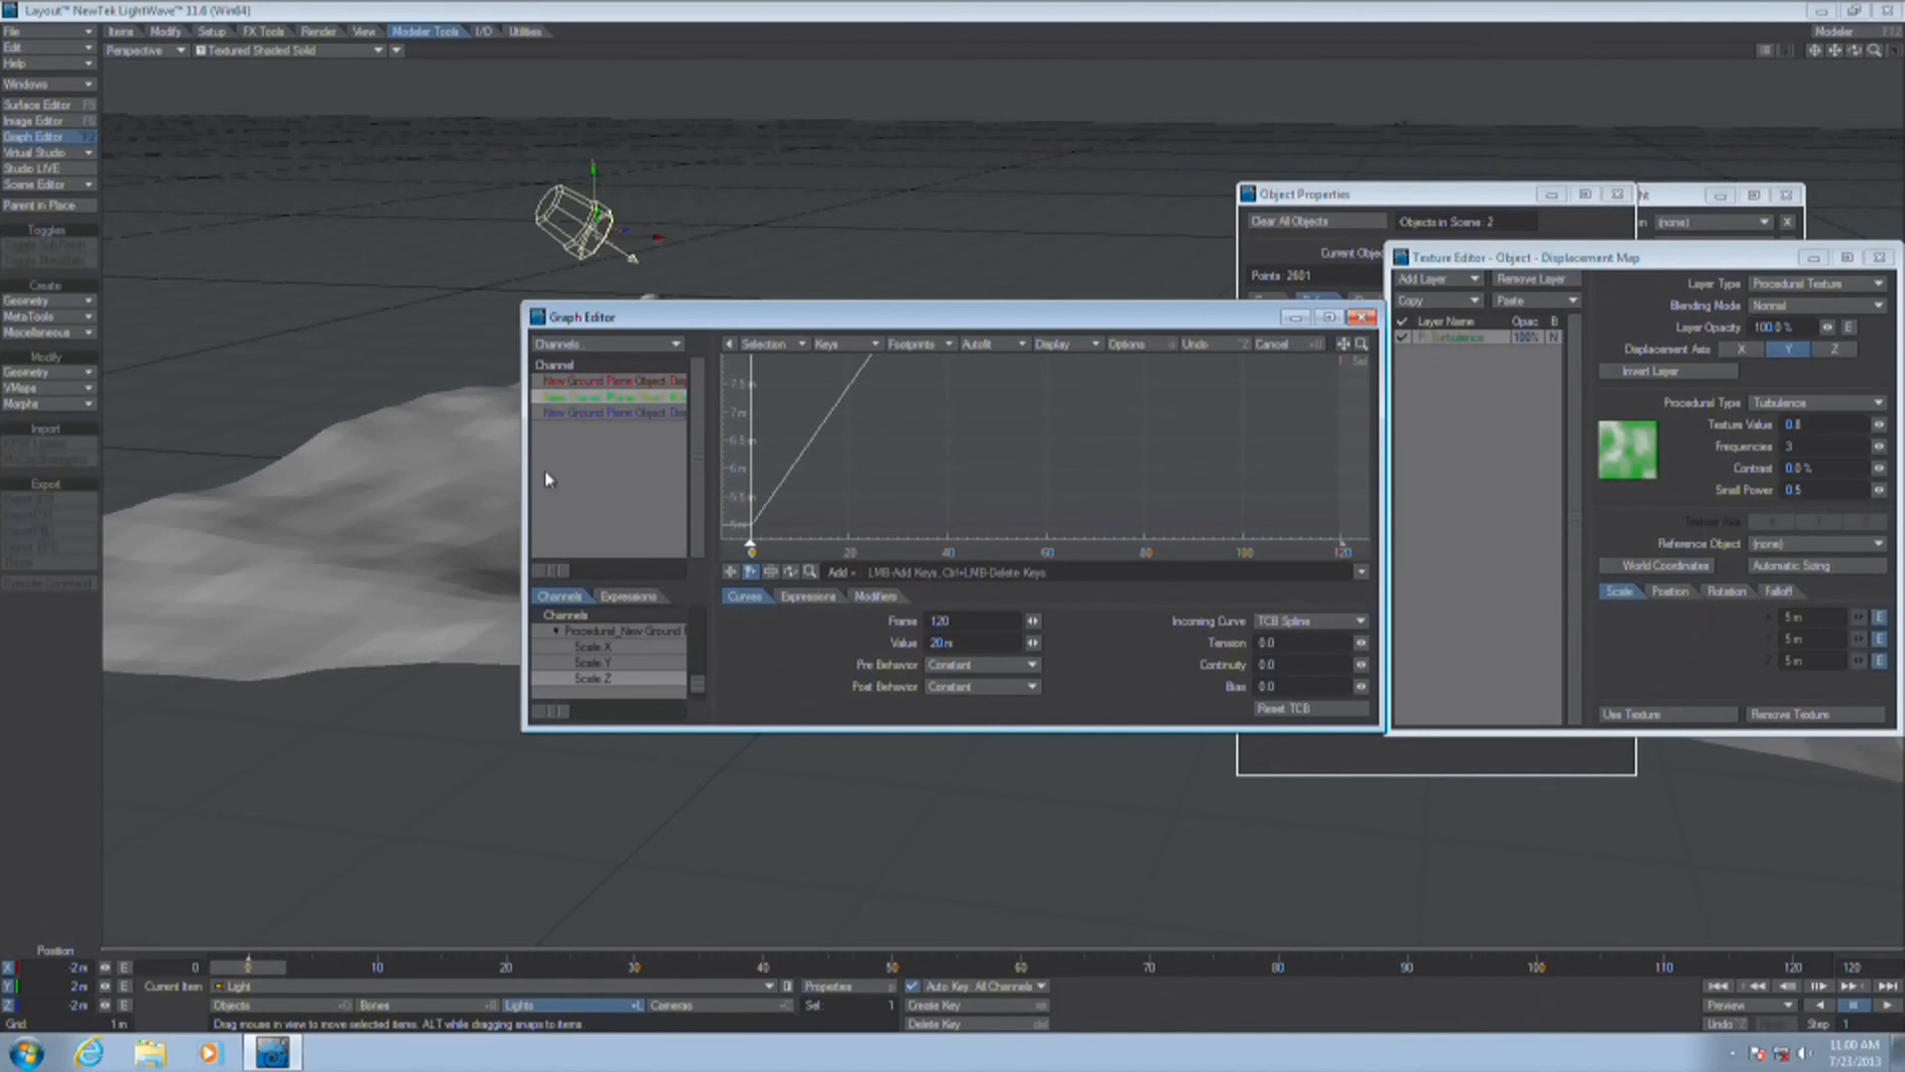
Add a Turbulence Scale Z key of 20 m at frame 119, close the graph, and scrub through the opening frames
left_click(640, 414)
left_click(1334, 394)
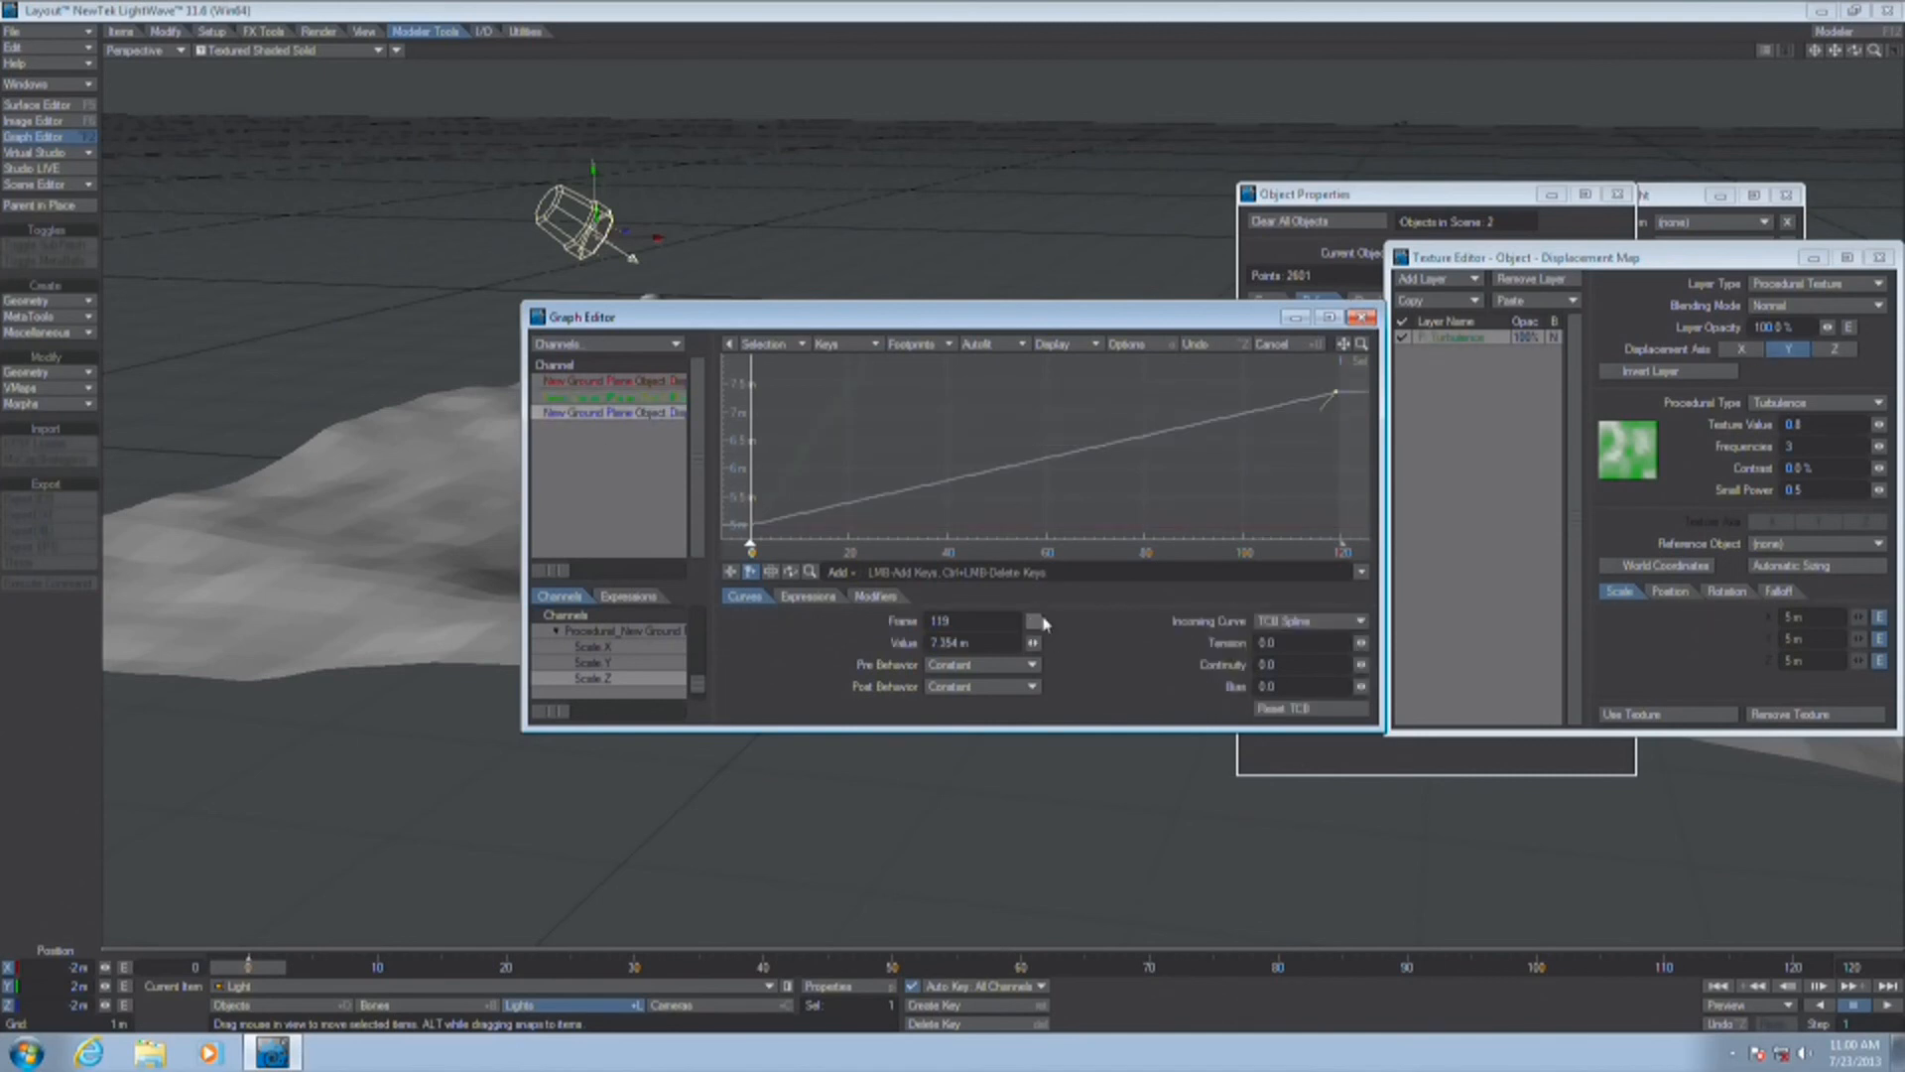
type("20")
key("Return")
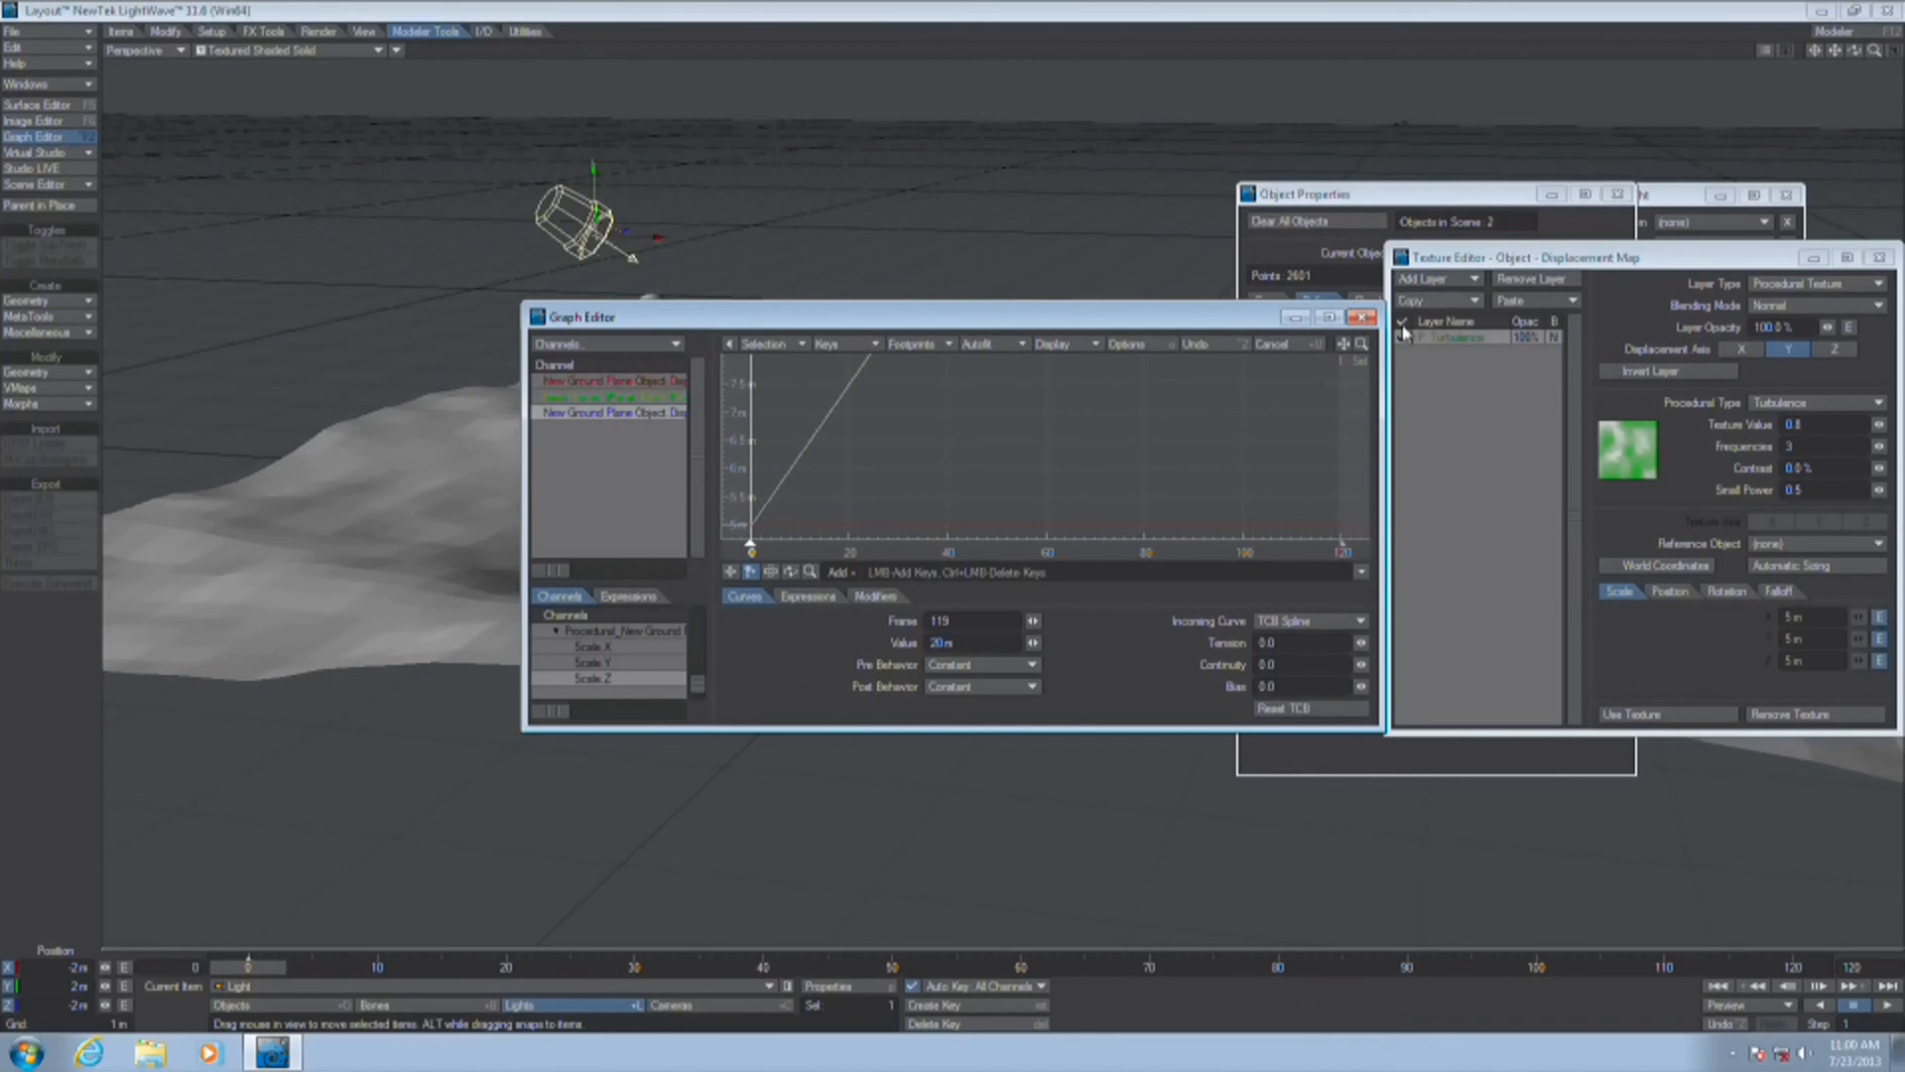
left_click(1361, 317)
mouse_move(260, 969)
left_mouse_down()
mouse_move(1687, 967)
mouse_move(268, 972)
left_mouse_up()
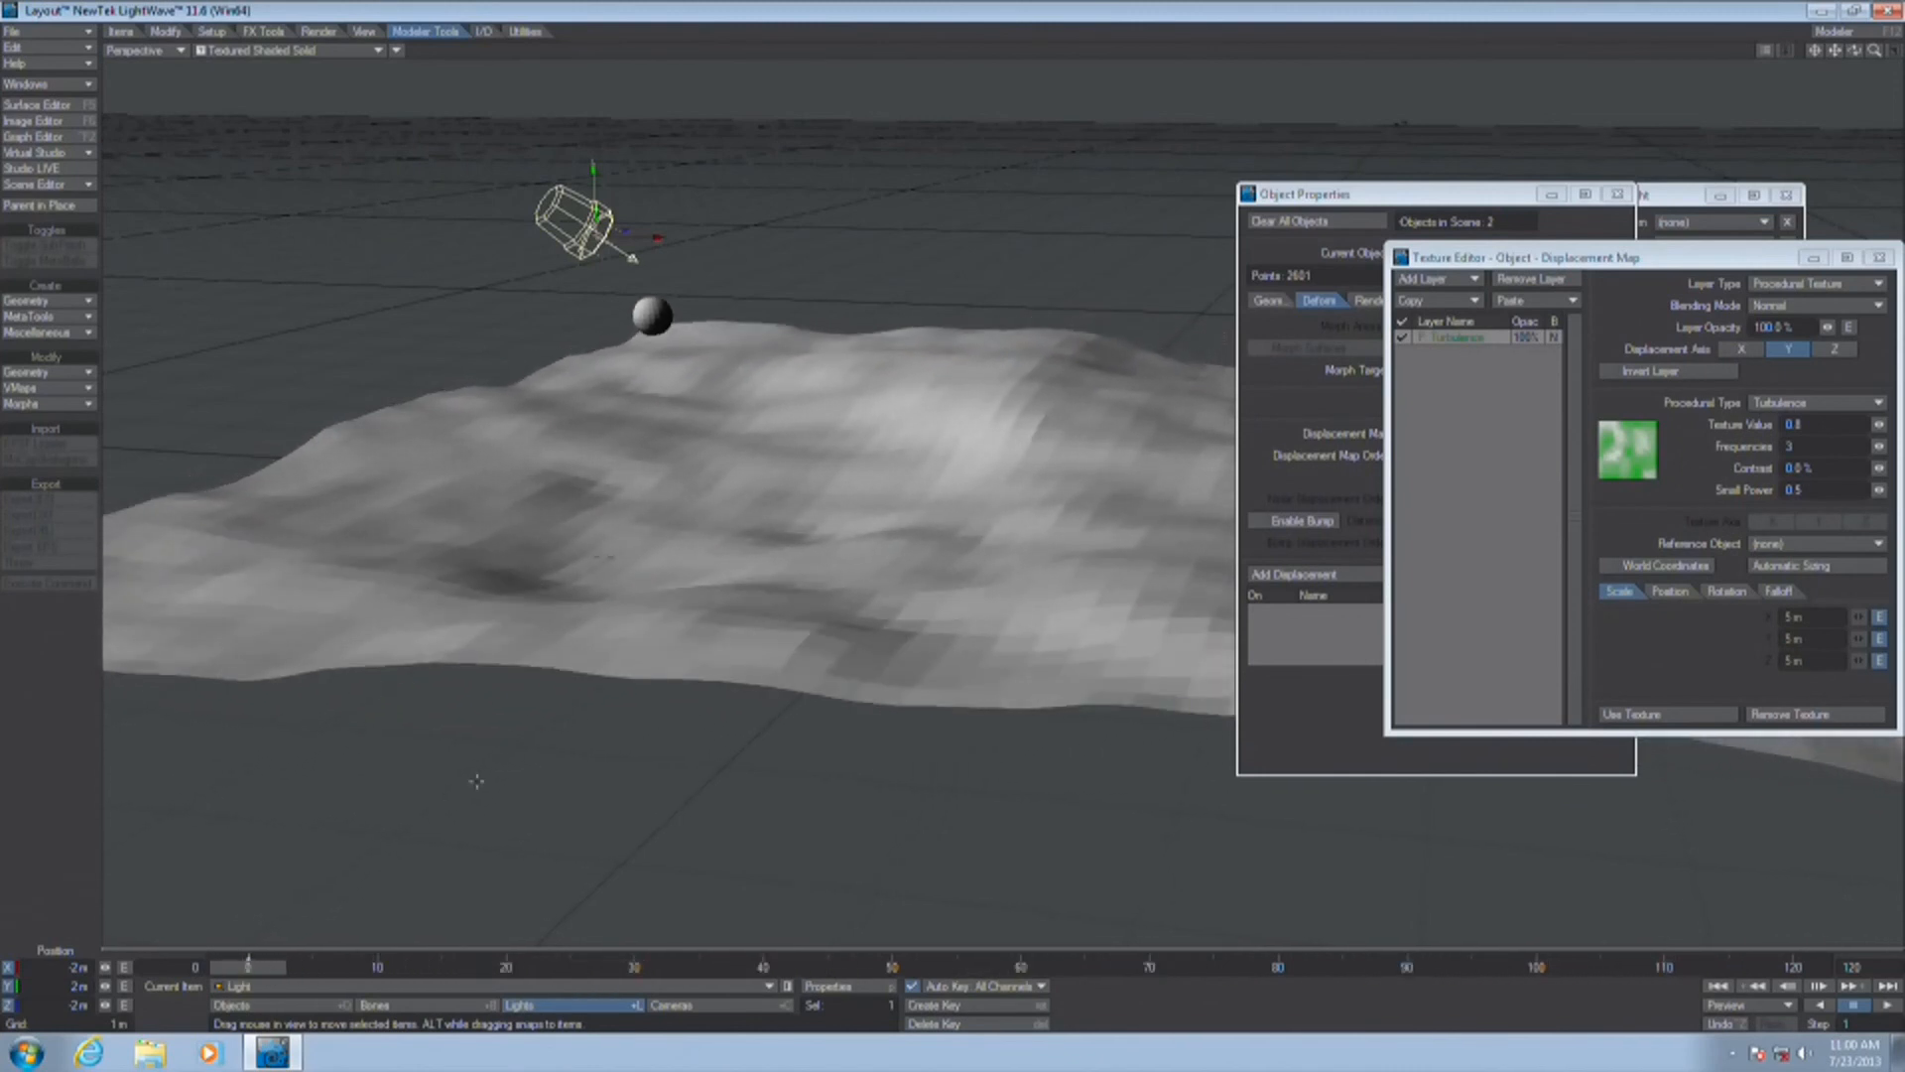